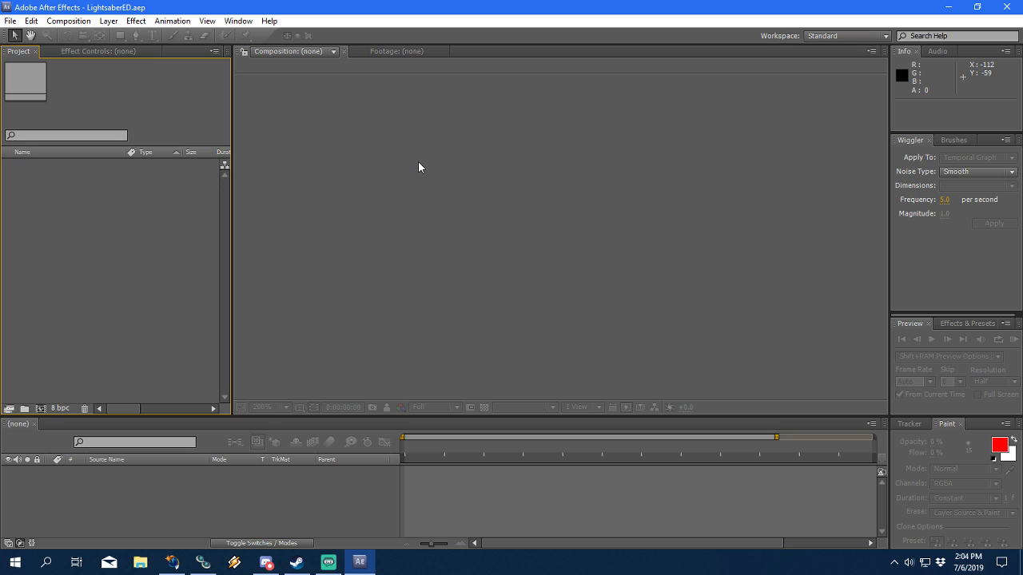
pyautogui.click(422, 222)
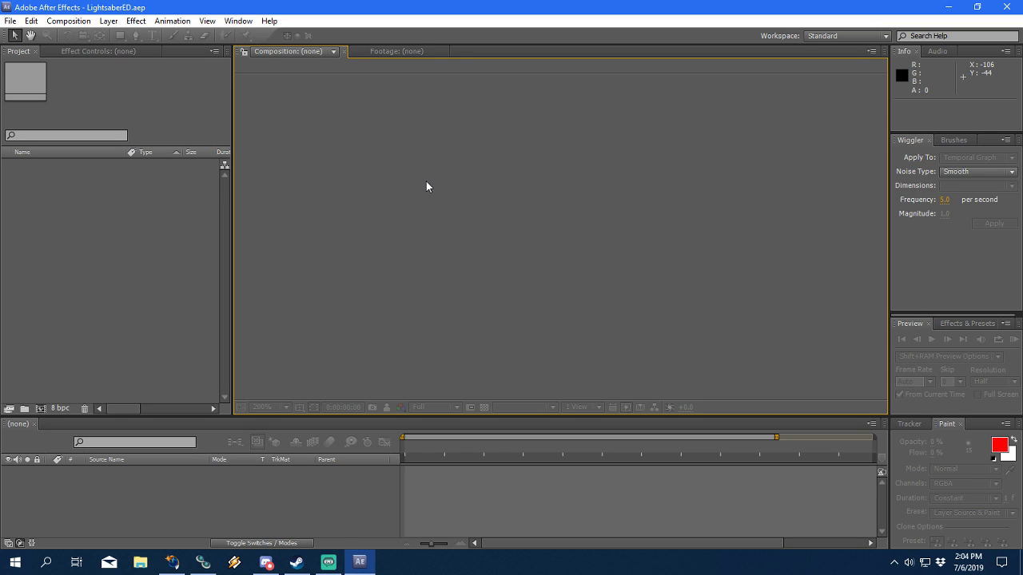
pyautogui.click(812, 439)
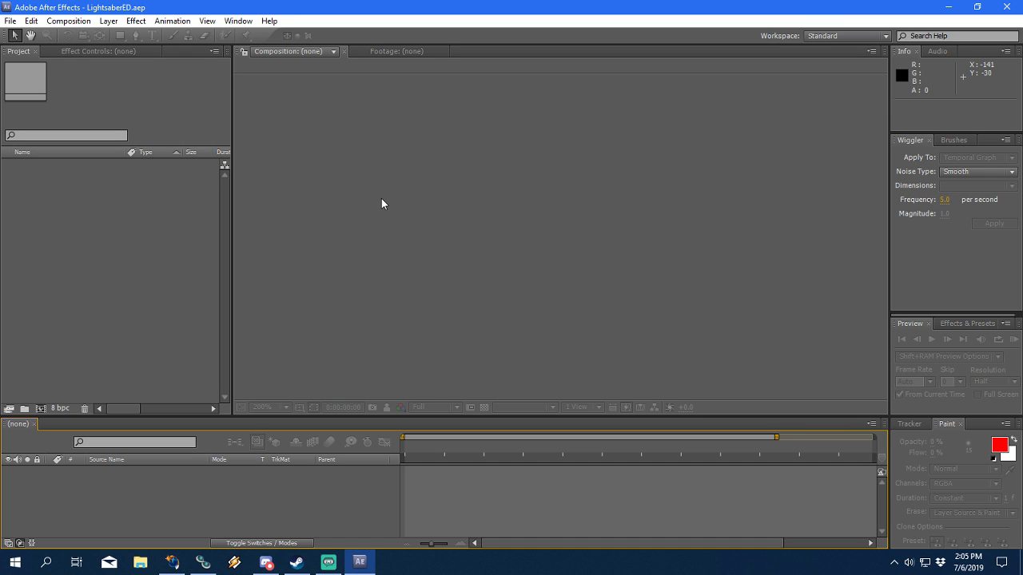
# Step: Import the clip 20180815_160722.mp4 from the Footage folder and create a composition from it
pyautogui.click(11, 21)
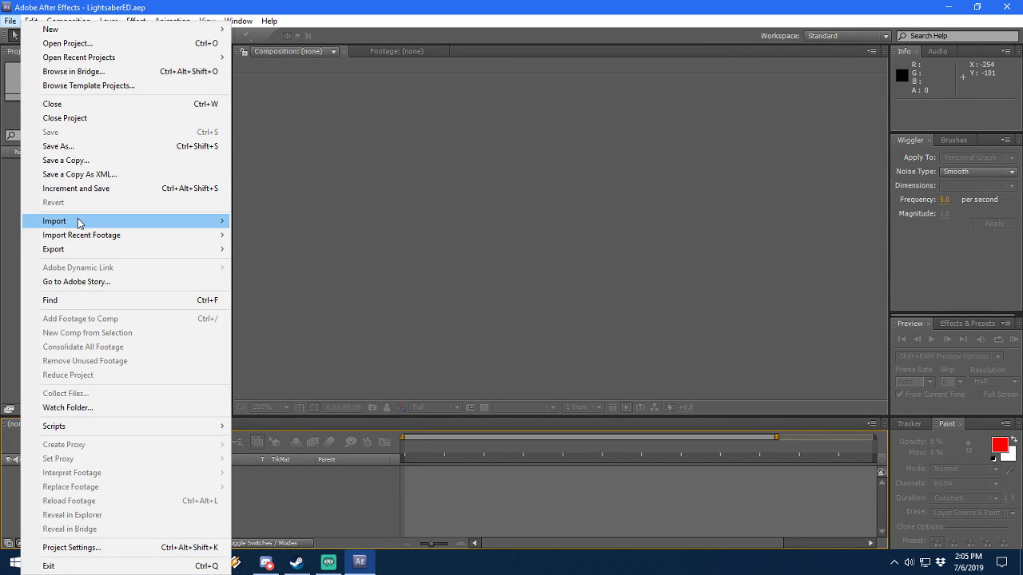
pyautogui.moveTo(80, 223)
pyautogui.click(259, 221)
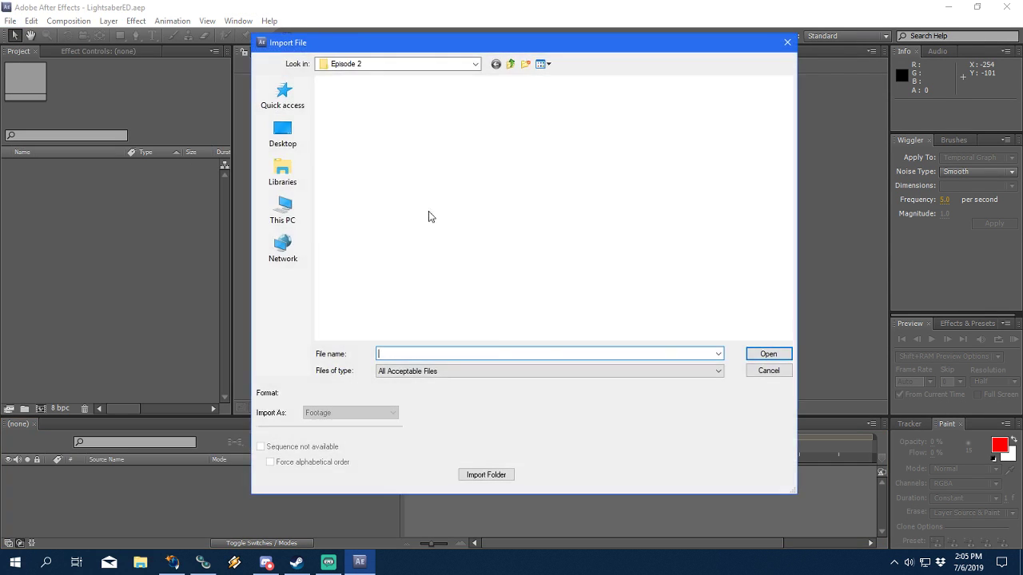
pyautogui.click(511, 64)
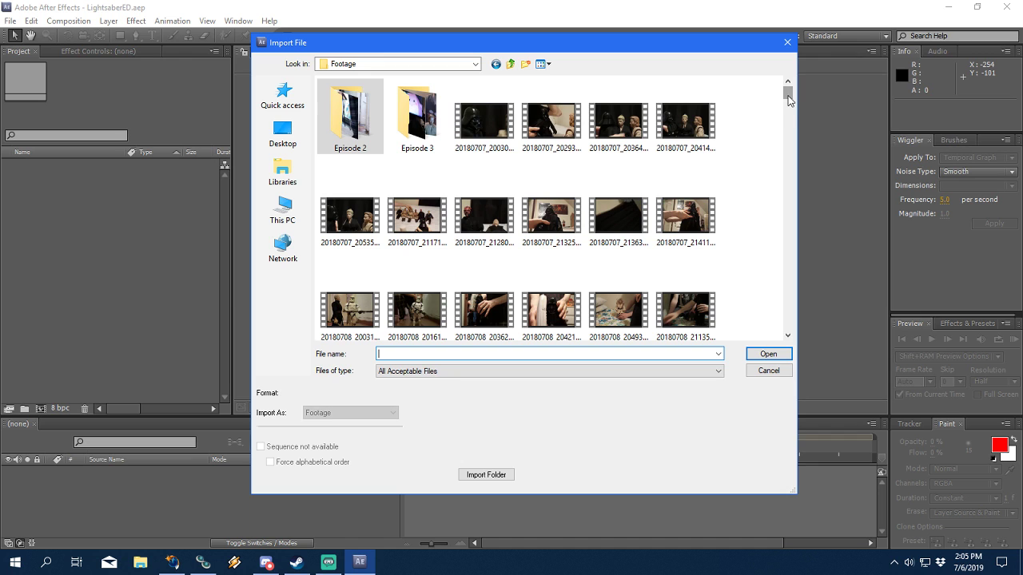
pyautogui.moveTo(788, 94); pyautogui.dragTo(788, 115)
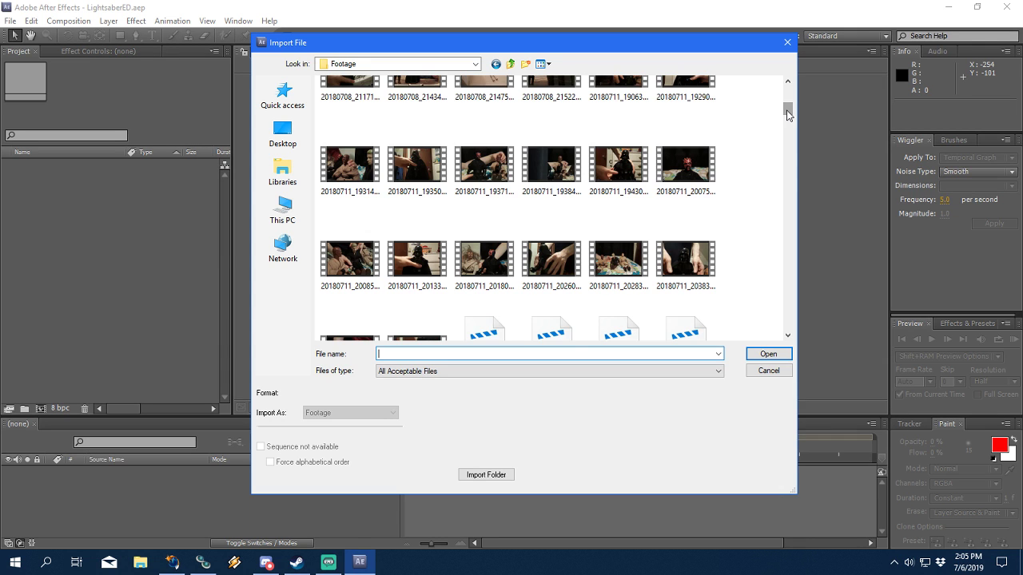
pyautogui.moveTo(788, 114); pyautogui.dragTo(788, 132)
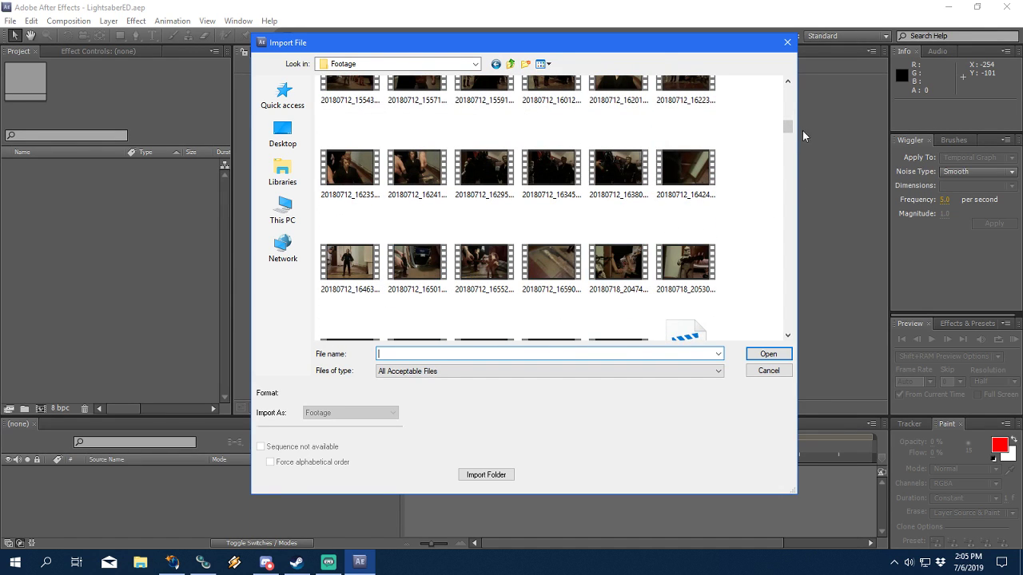
pyautogui.moveTo(788, 128); pyautogui.dragTo(789, 134)
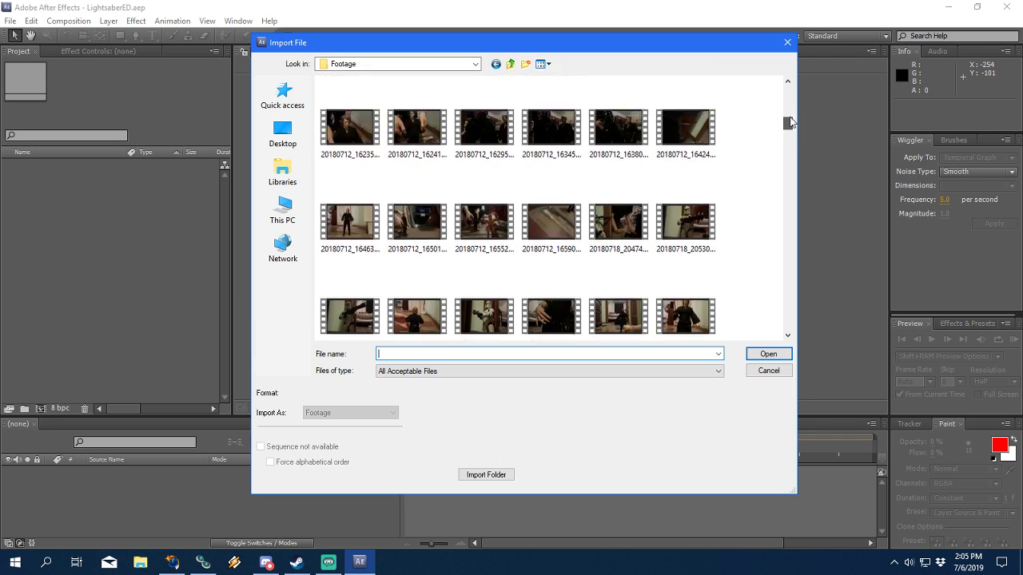
pyautogui.moveTo(789, 89); pyautogui.dragTo(791, 244)
pyautogui.moveTo(684, 49); pyautogui.dragTo(622, 49)
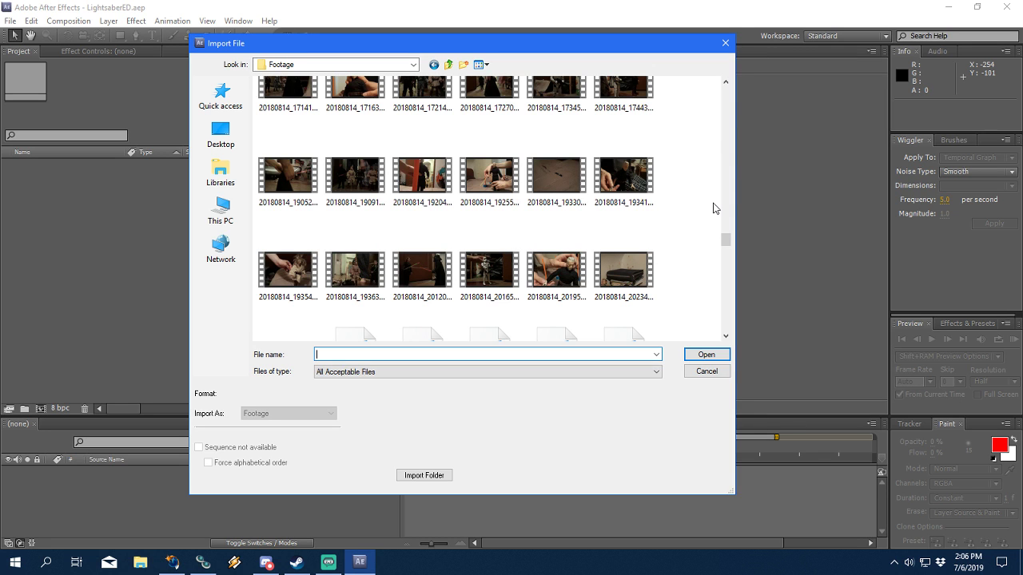
pyautogui.moveTo(728, 245); pyautogui.dragTo(727, 286)
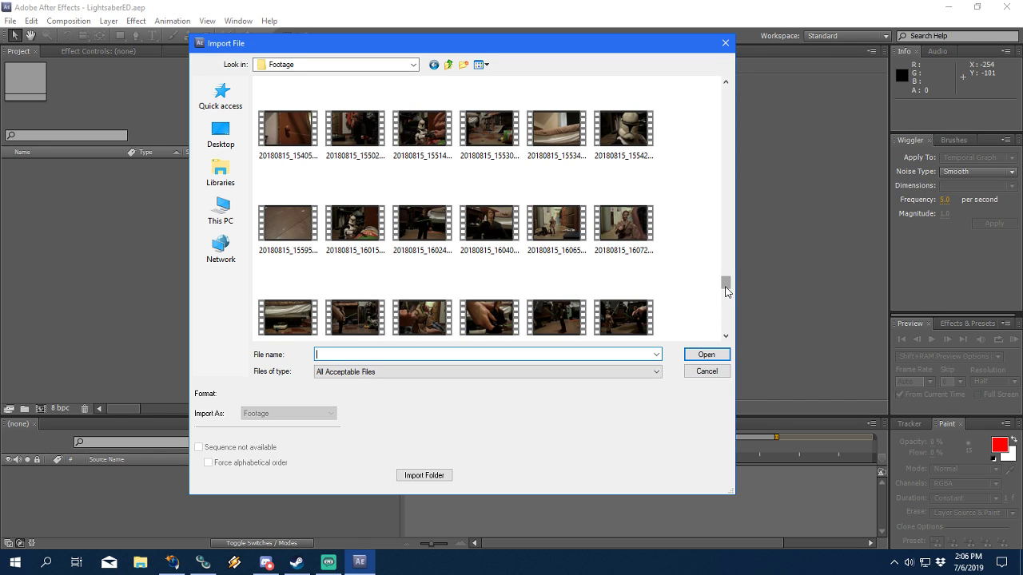
pyautogui.click(623, 225)
pyautogui.click(706, 354)
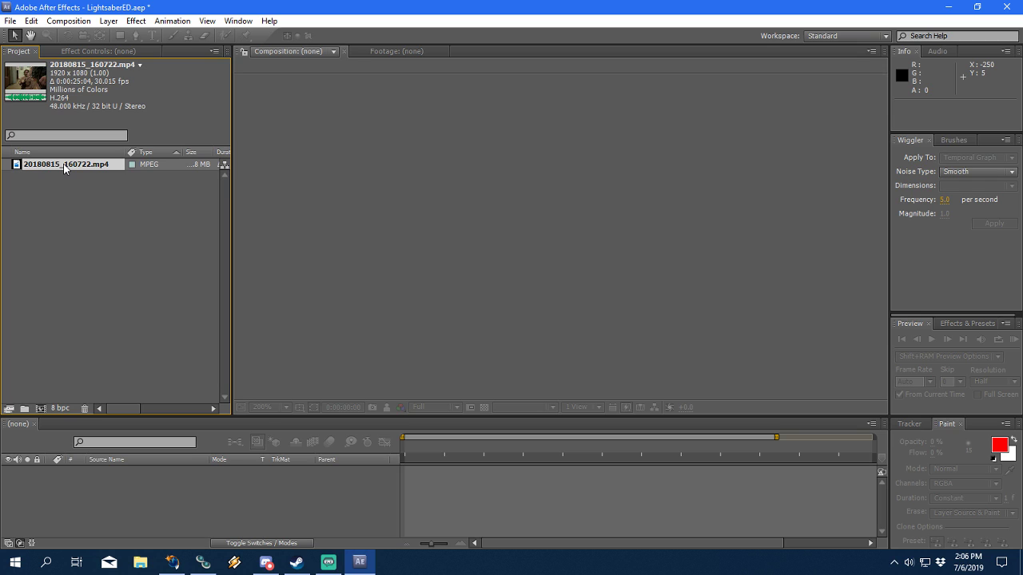
pyautogui.moveTo(81, 168); pyautogui.dragTo(37, 409)
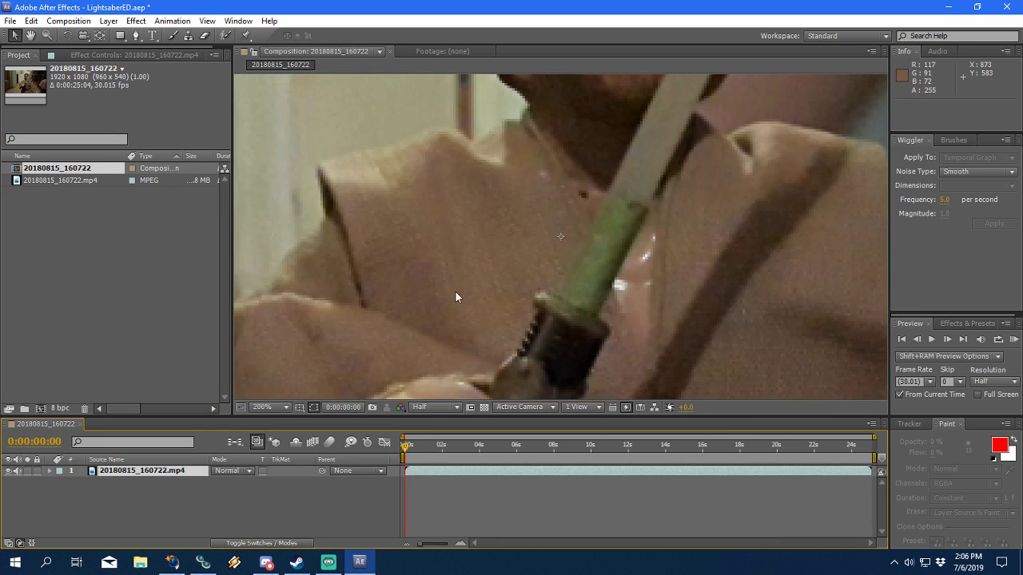
# Step: Examine the figure and its lightsaber blade in the first frame of the composition
pyautogui.scroll(-1, 552, 222)
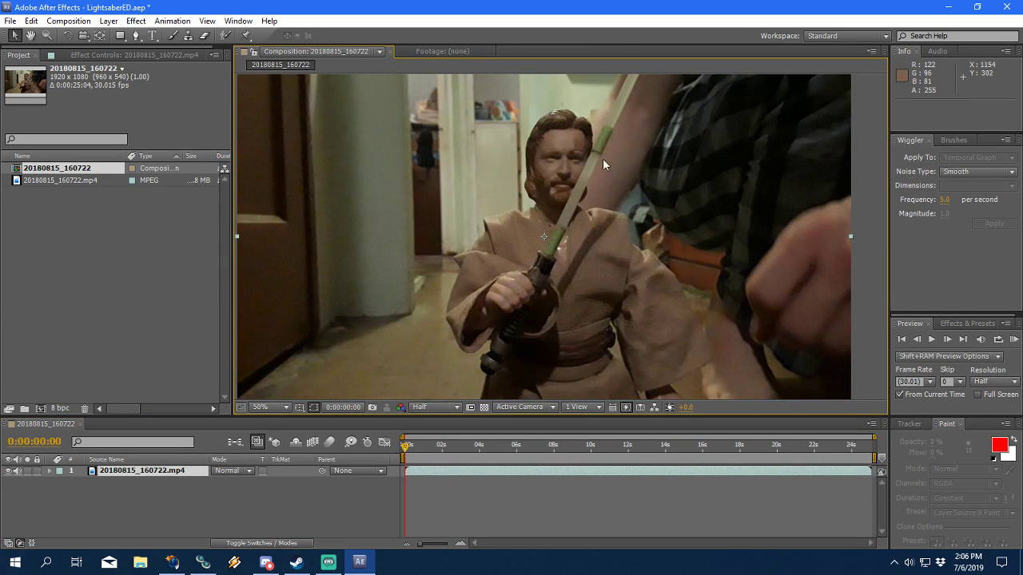
pyautogui.scroll(1, 584, 182)
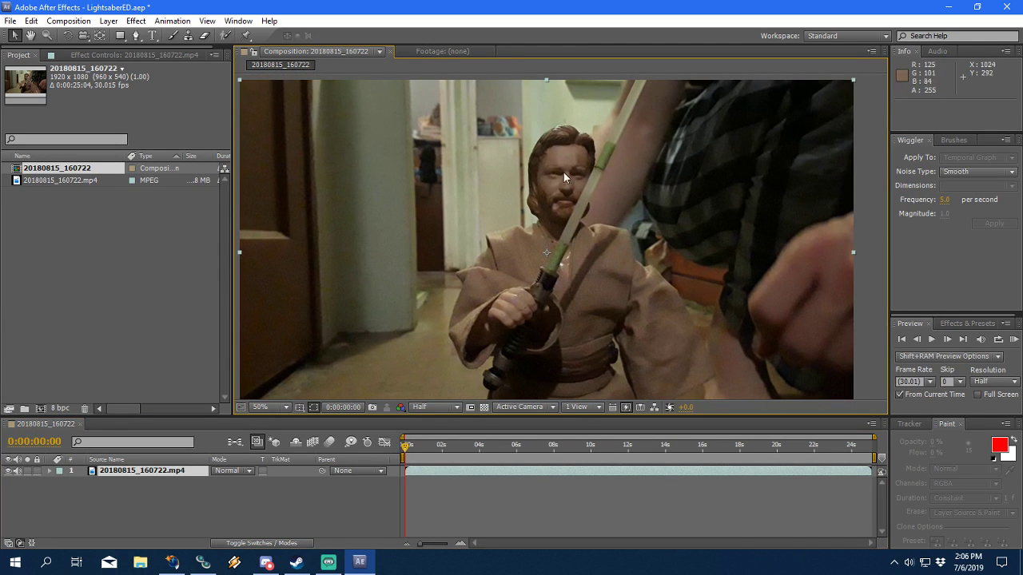
pyautogui.scroll(1, 644, 254)
pyautogui.scroll(-2, 639, 238)
pyautogui.scroll(2, 639, 238)
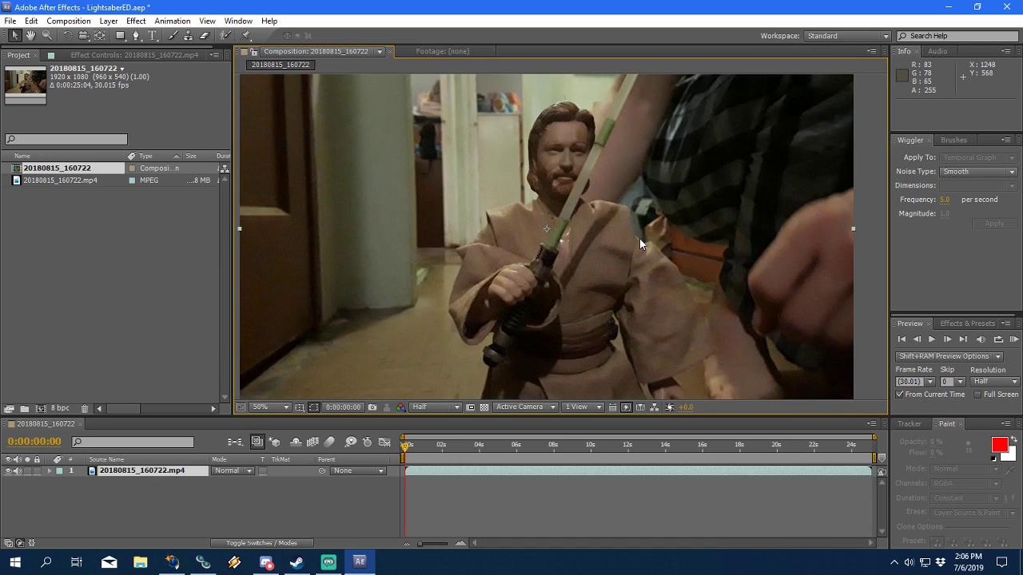
pyautogui.scroll(-1, 615, 223)
pyautogui.scroll(1, 620, 213)
pyautogui.scroll(-1, 621, 209)
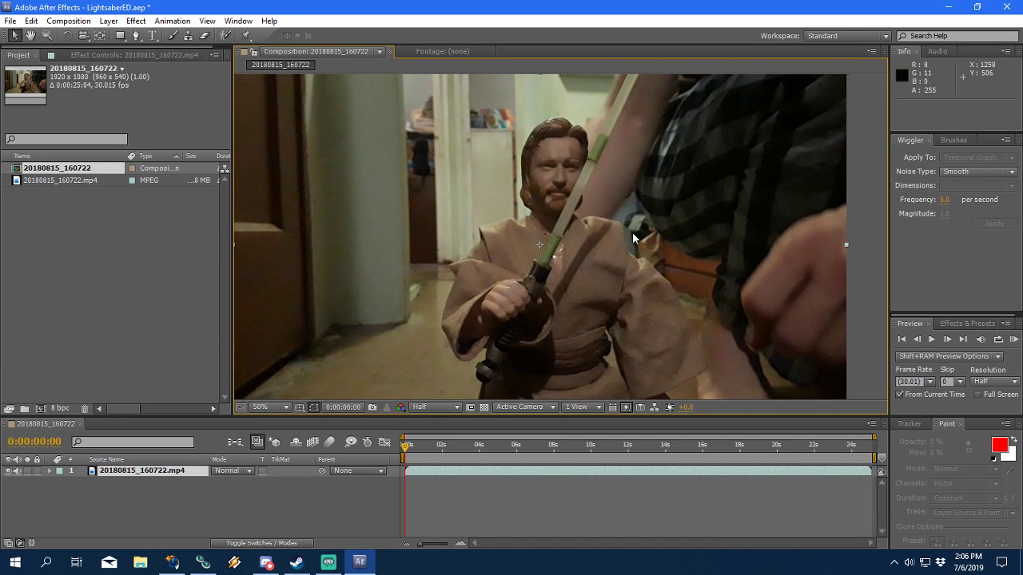
pyautogui.scroll(1, 628, 152)
pyautogui.scroll(-1, 616, 187)
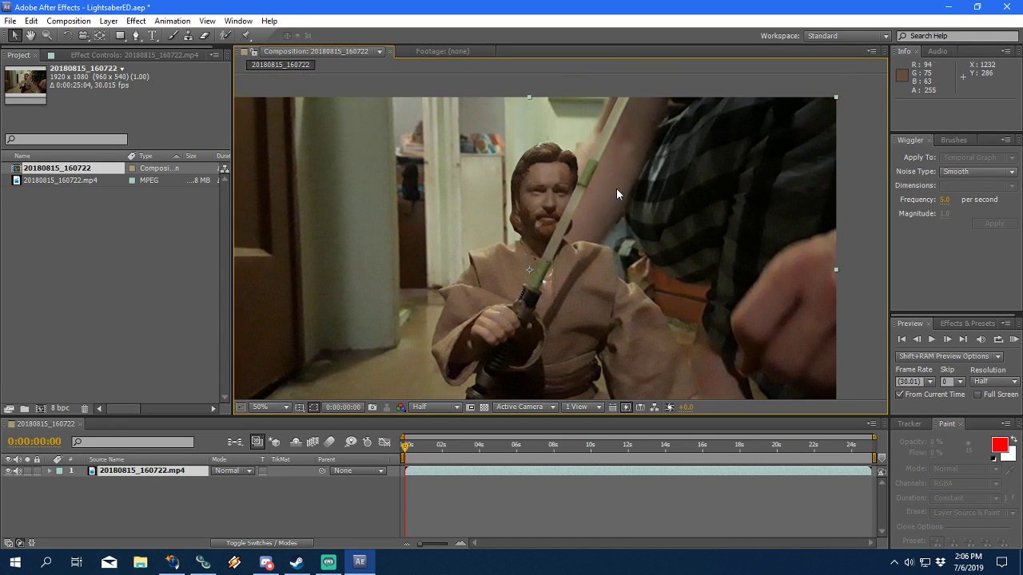
pyautogui.scroll(1, 560, 300)
pyautogui.scroll(-1, 581, 280)
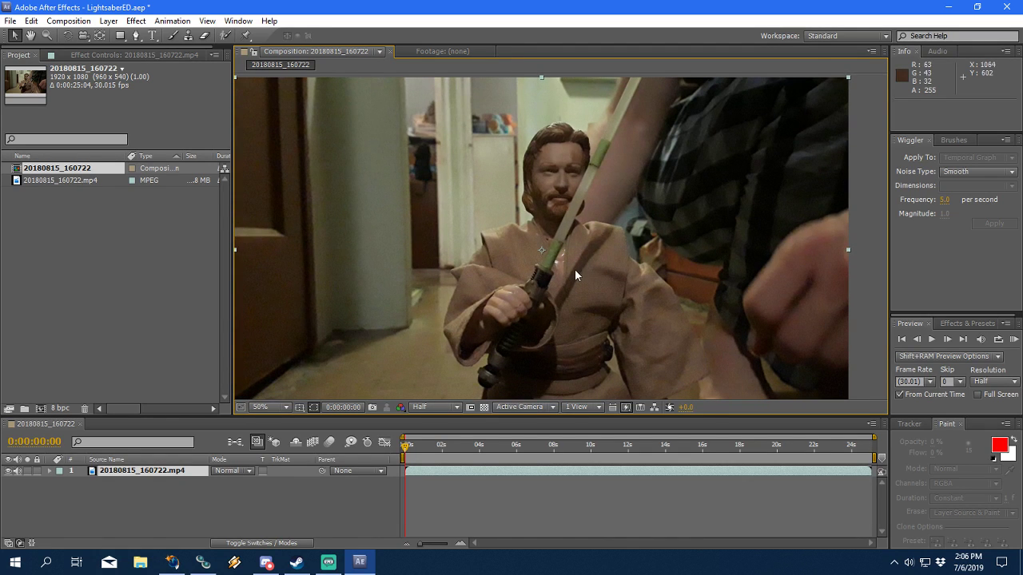
pyautogui.scroll(-1, 590, 259)
pyautogui.scroll(1, 598, 192)
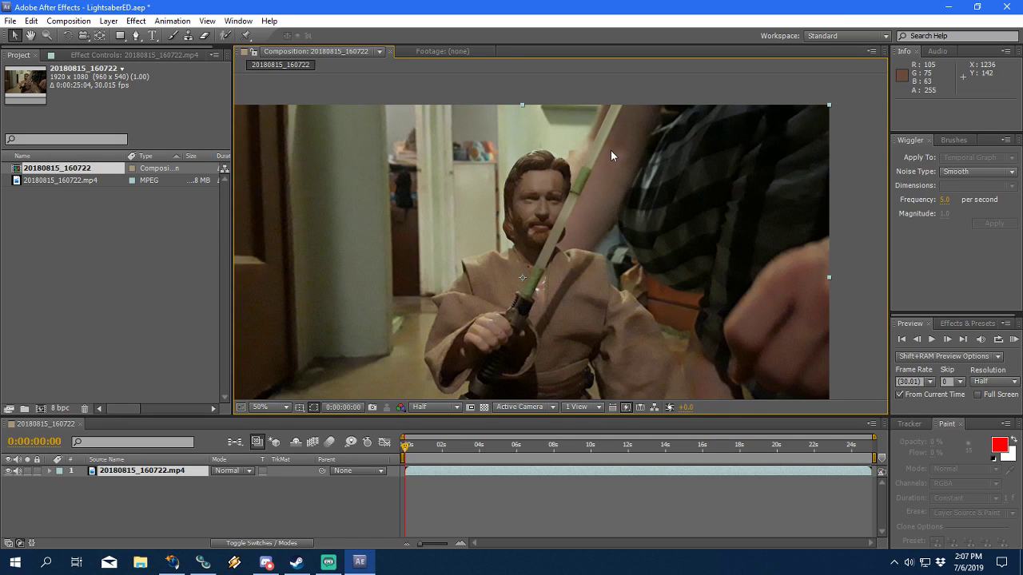
pyautogui.moveTo(570, 276); pyautogui.dragTo(584, 252)
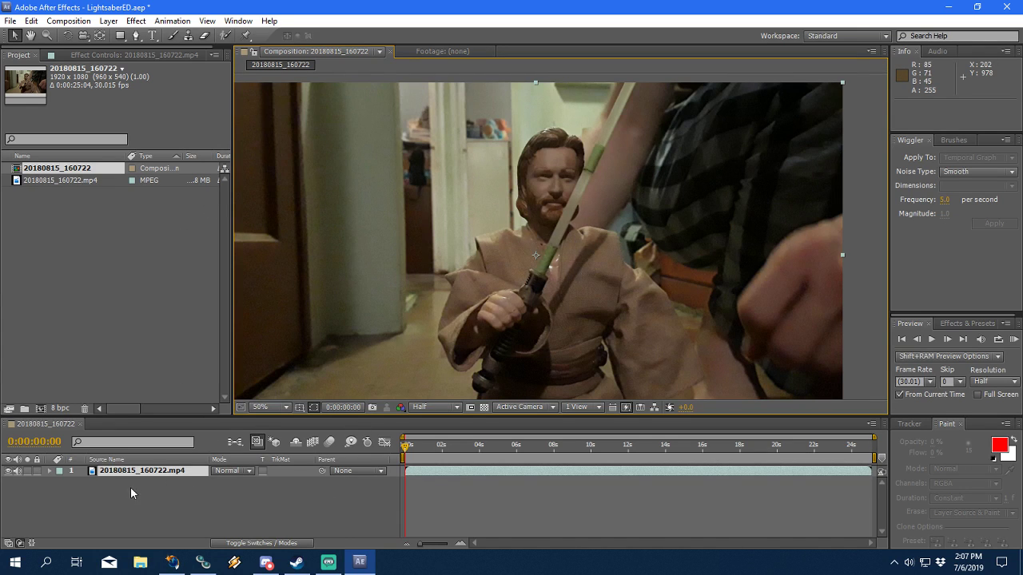
# Step: Lock the 20180815_160722.mp4 footage layer against changes and save the project
pyautogui.hotkey('ctrl', 'l')
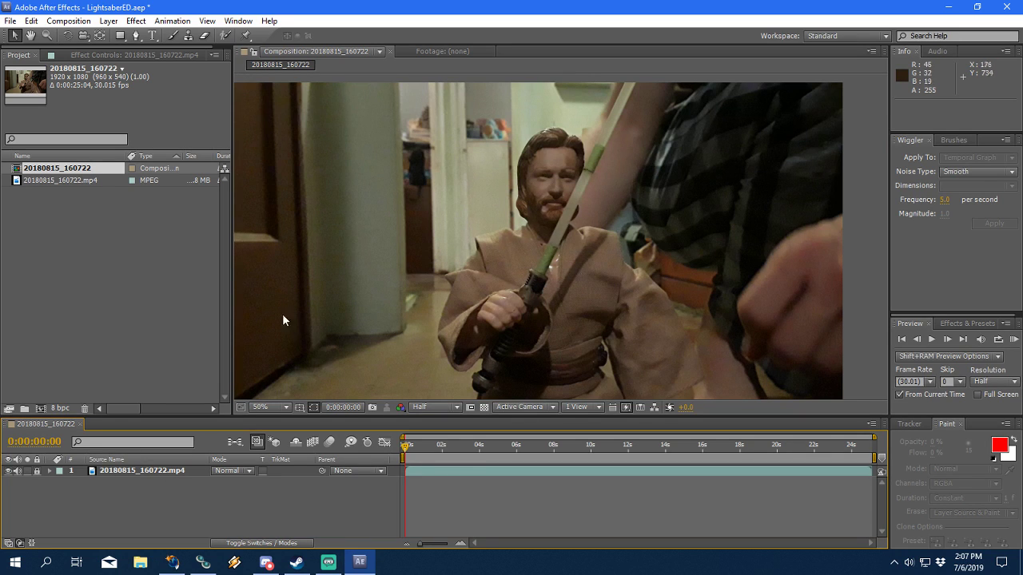
pyautogui.click(130, 471)
pyautogui.moveTo(130, 469); pyautogui.dragTo(355, 337)
pyautogui.hotkey('ctrl', 's')
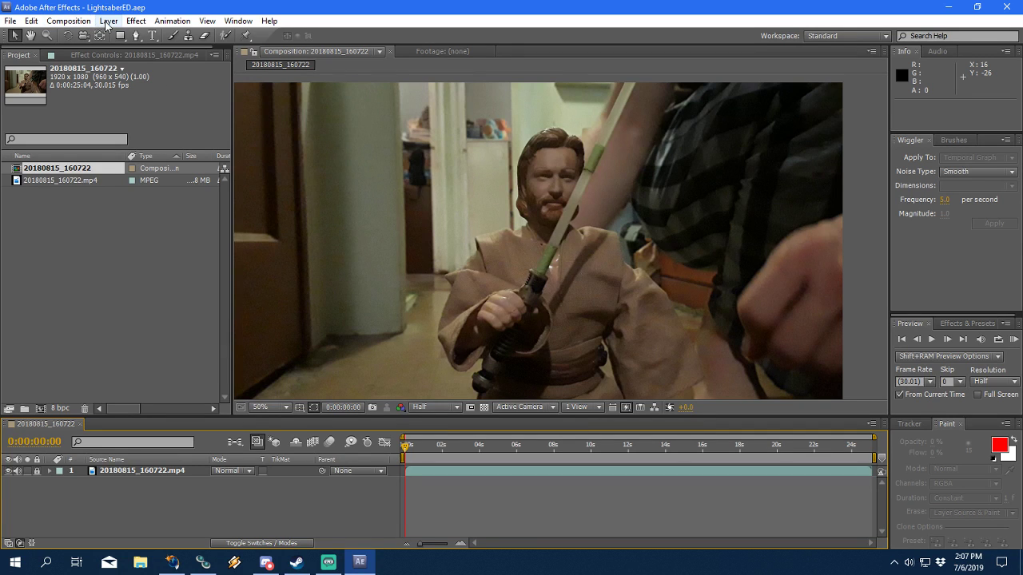
# Step: Create a new solid layer at composition size with the colour white (FFFFFF)
pyautogui.click(107, 22)
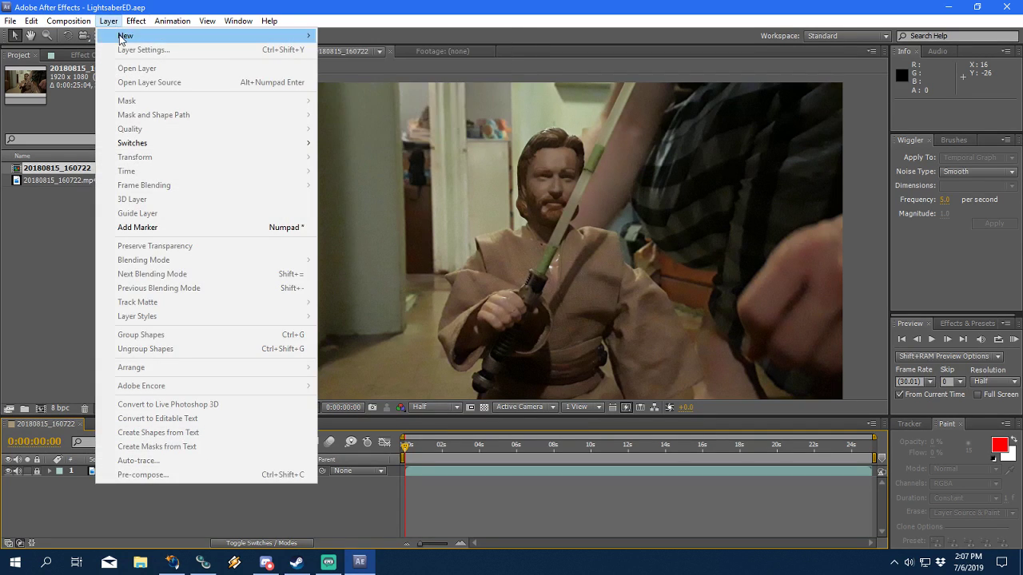
pyautogui.moveTo(122, 37)
pyautogui.click(365, 50)
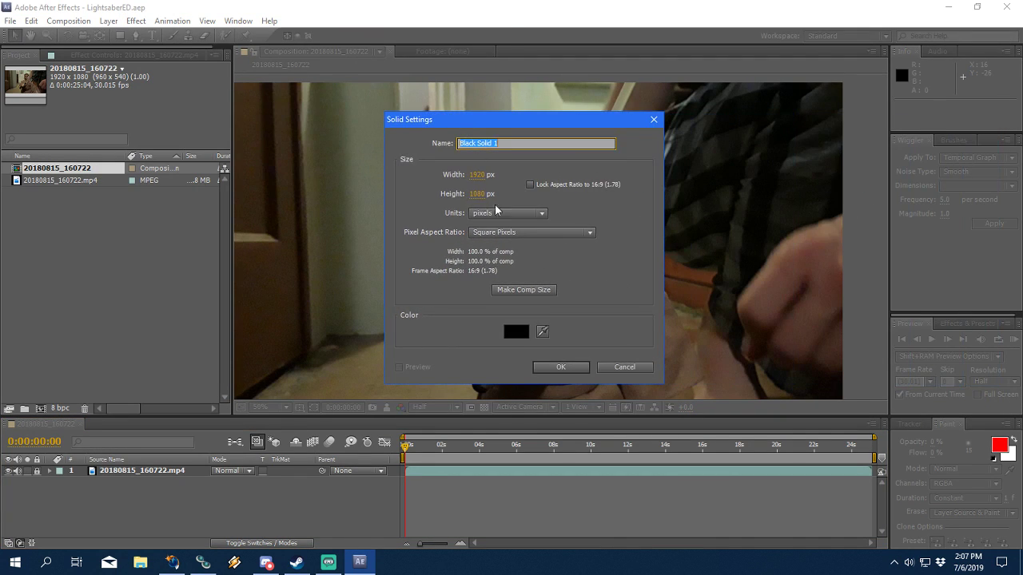
pyautogui.click(519, 332)
pyautogui.moveTo(250, 251)
pyautogui.mouseDown()
pyautogui.moveTo(263, 251)
pyautogui.moveTo(246, 235)
pyautogui.mouseUp()
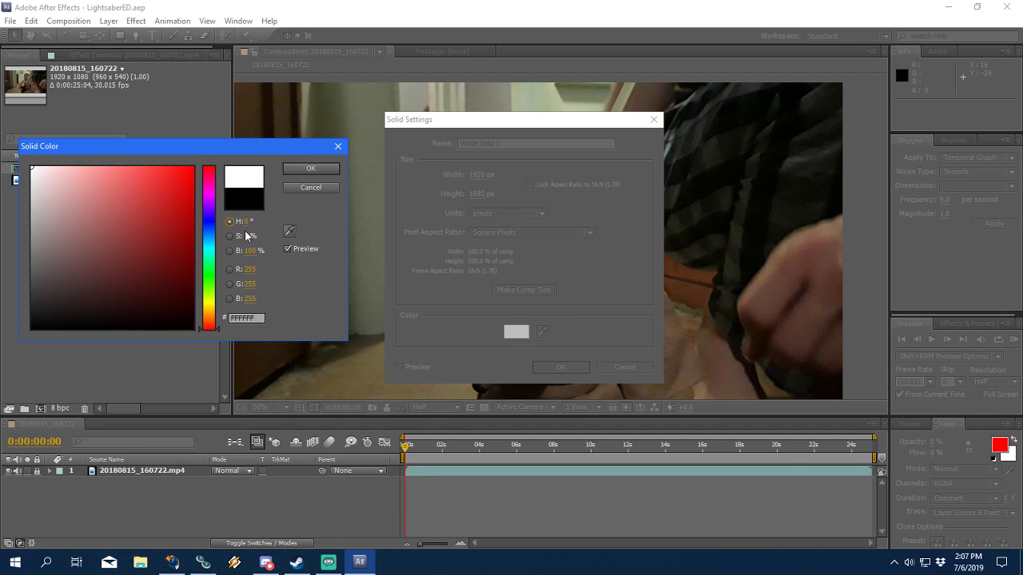
pyautogui.click(309, 171)
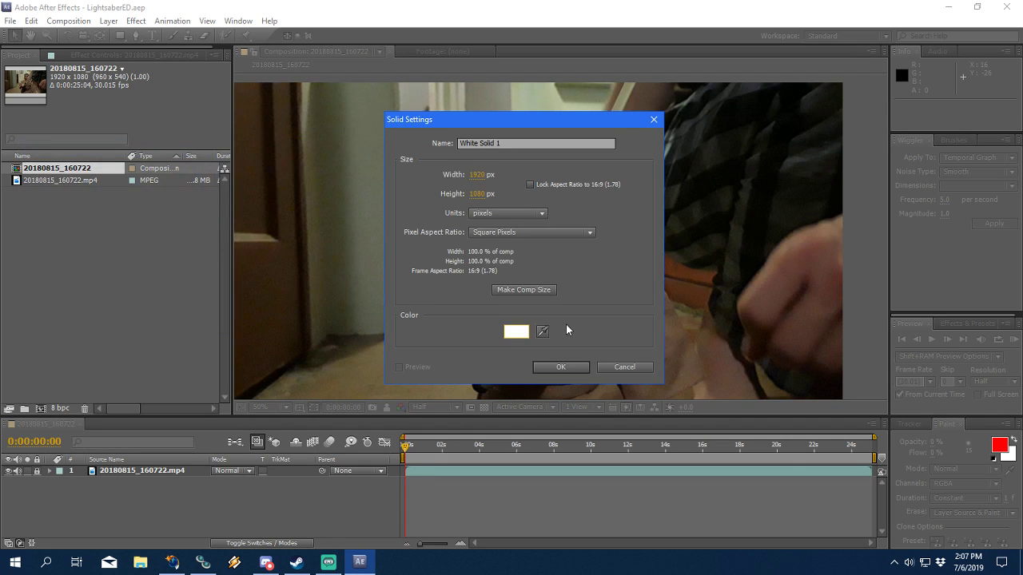
pyautogui.click(518, 292)
pyautogui.click(561, 368)
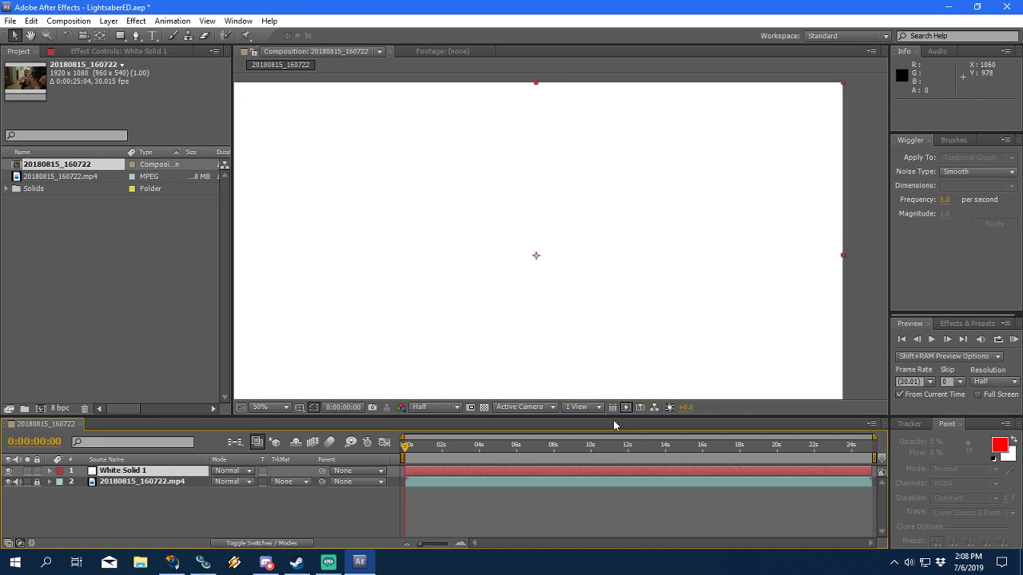
# Step: Hide the white solid layer to uncover the footage beneath it
pyautogui.scroll(-2, 518, 263)
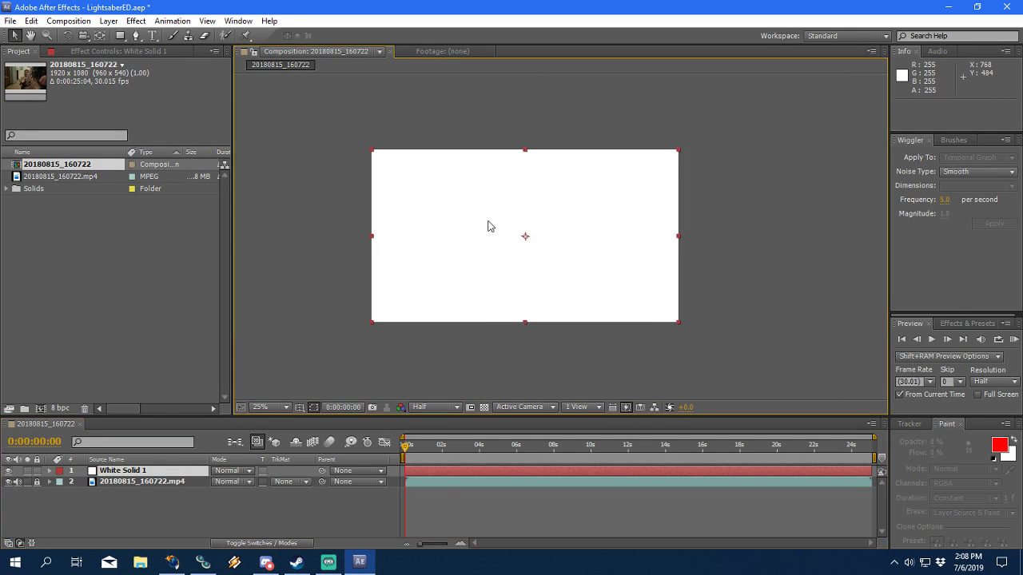
pyautogui.scroll(2, 503, 269)
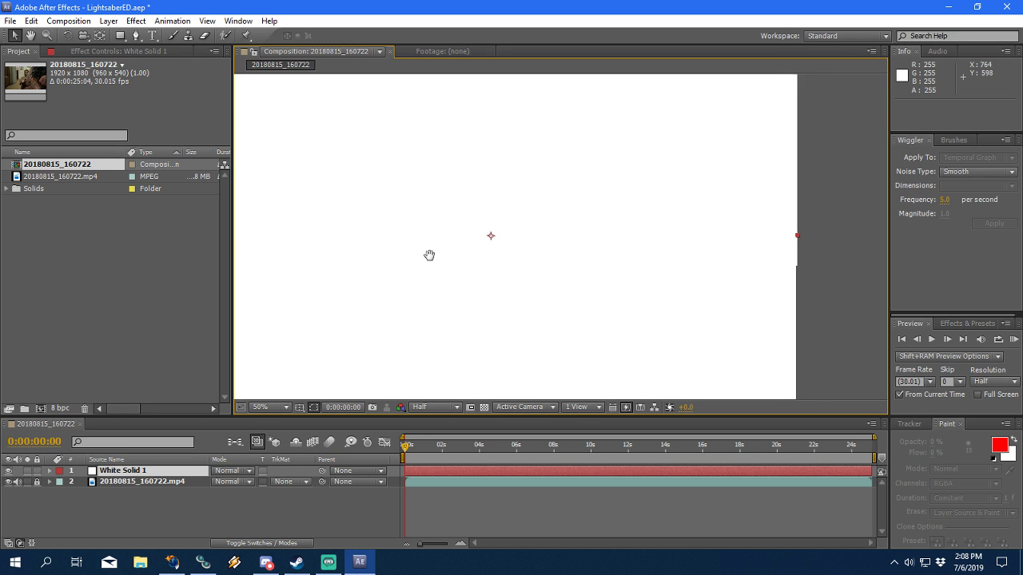
pyautogui.click(8, 471)
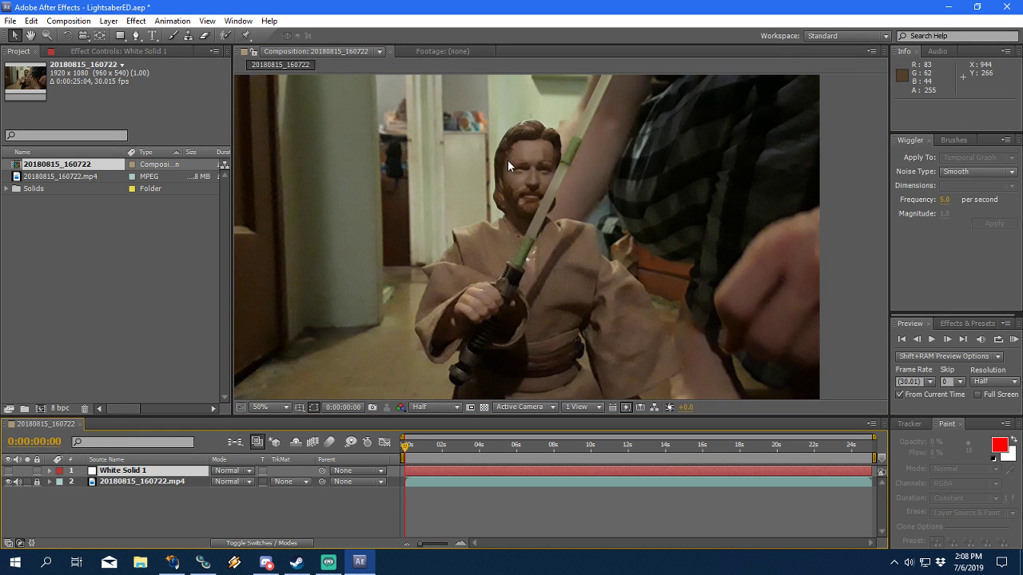
pyautogui.scroll(1, 549, 175)
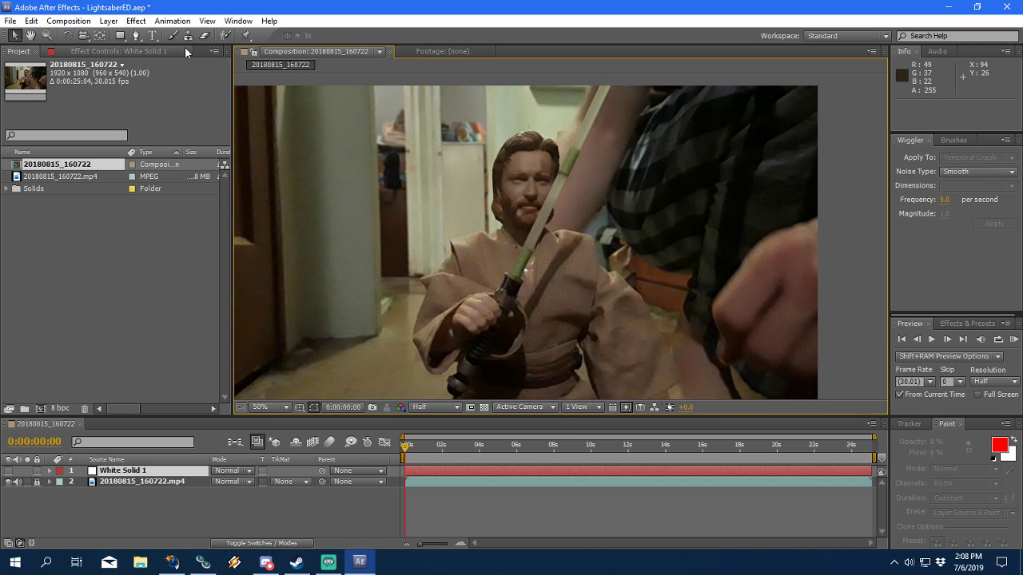
# Step: Draw a closed four-point Pen mask on the white solid around the lightsaber blade, from the hilt to just beyond the frame's upper edge
pyautogui.click(137, 36)
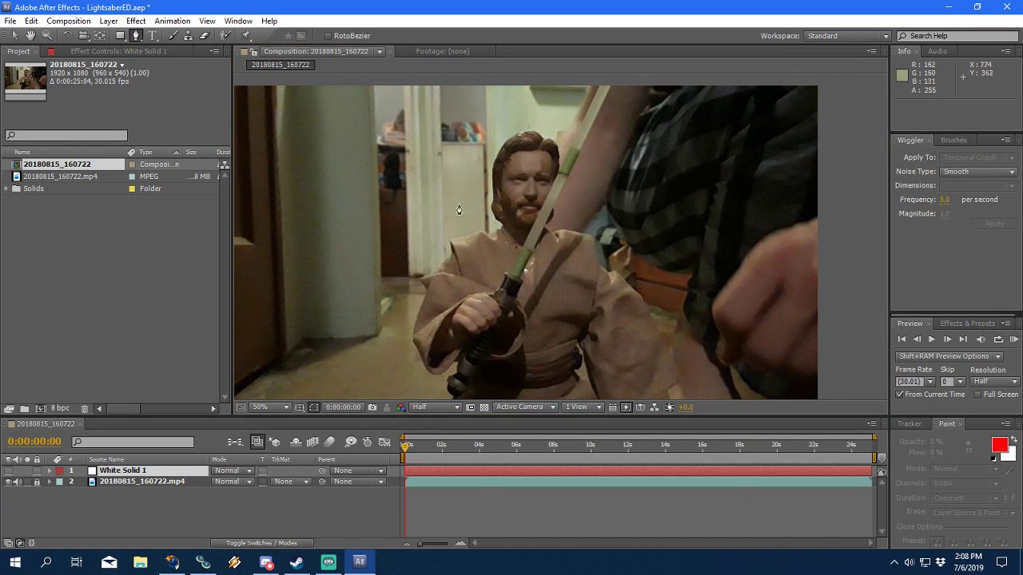
pyautogui.moveTo(570, 205); pyautogui.dragTo(594, 195)
pyautogui.scroll(2, 527, 260)
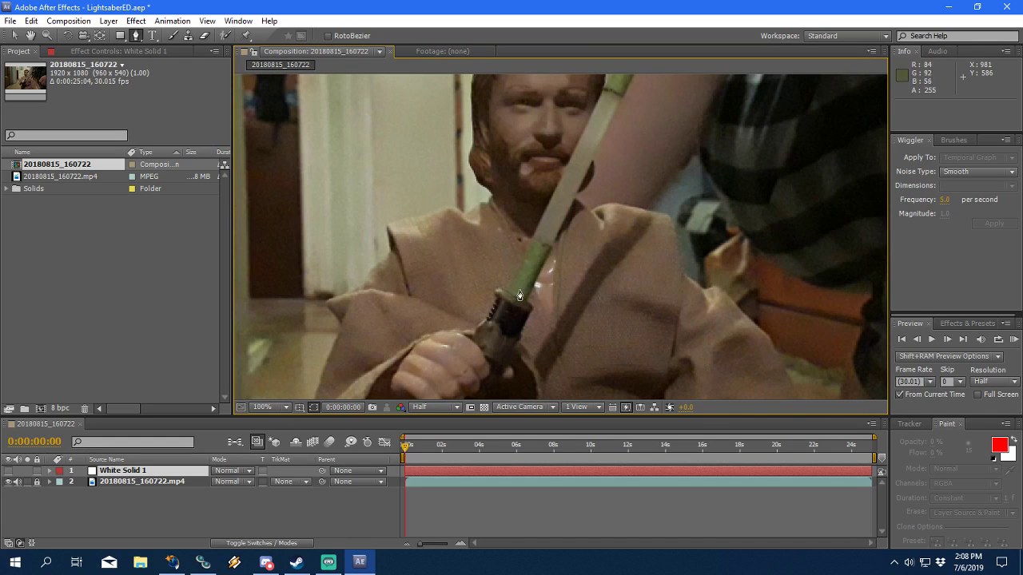
pyautogui.click(507, 292)
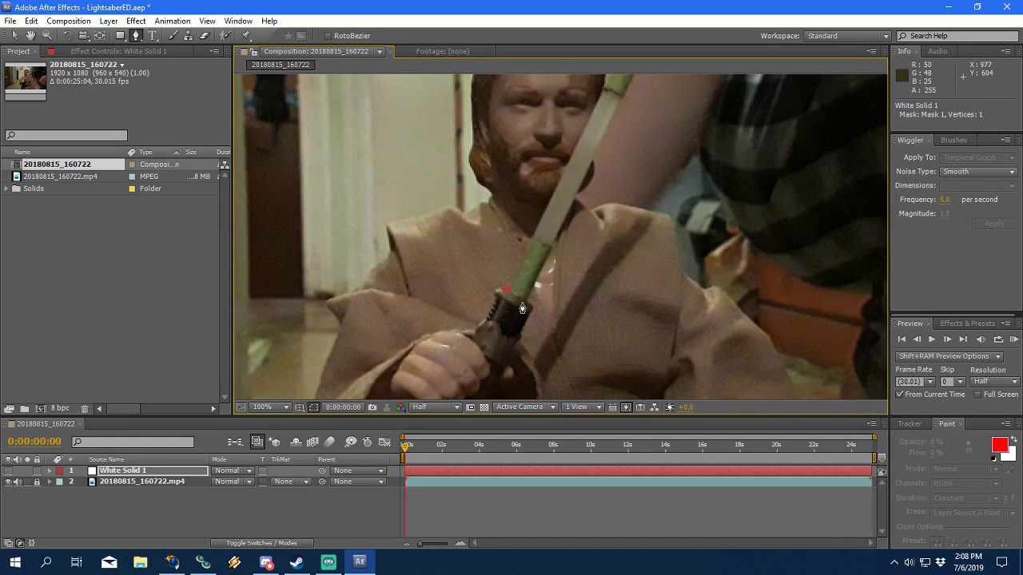
pyautogui.moveTo(676, 144); pyautogui.dragTo(586, 392)
pyautogui.click(620, 172)
pyautogui.click(591, 161)
pyautogui.scroll(-3, 527, 296)
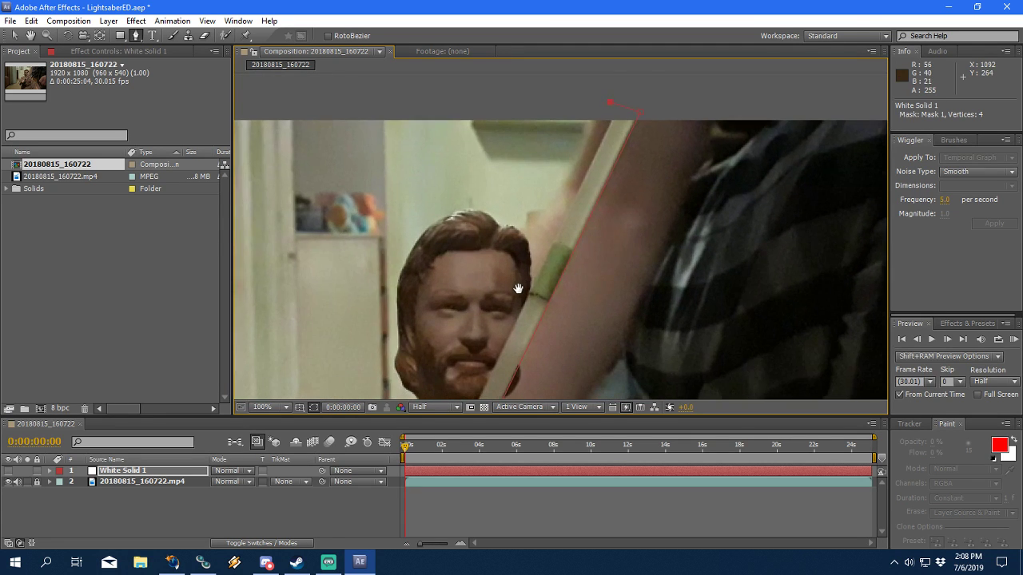
pyautogui.click(496, 352)
pyautogui.scroll(5, 609, 241)
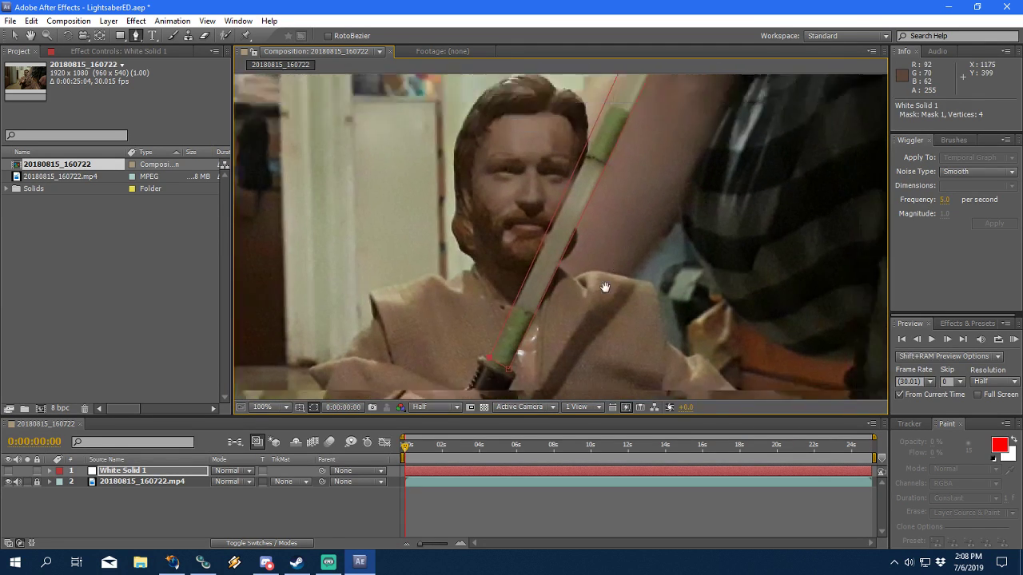
# Step: Fine-tune the mask's corner vertices at the blade's tip and hilt so the outline fits the blade edges
pyautogui.press('v')
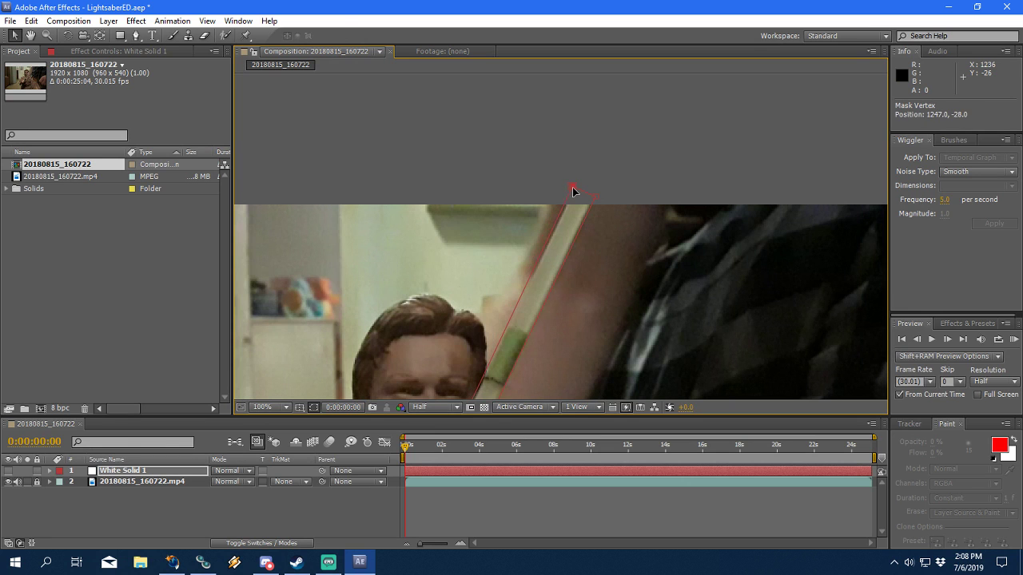
pyautogui.scroll(-5, 555, 297)
pyautogui.scroll(1, 565, 306)
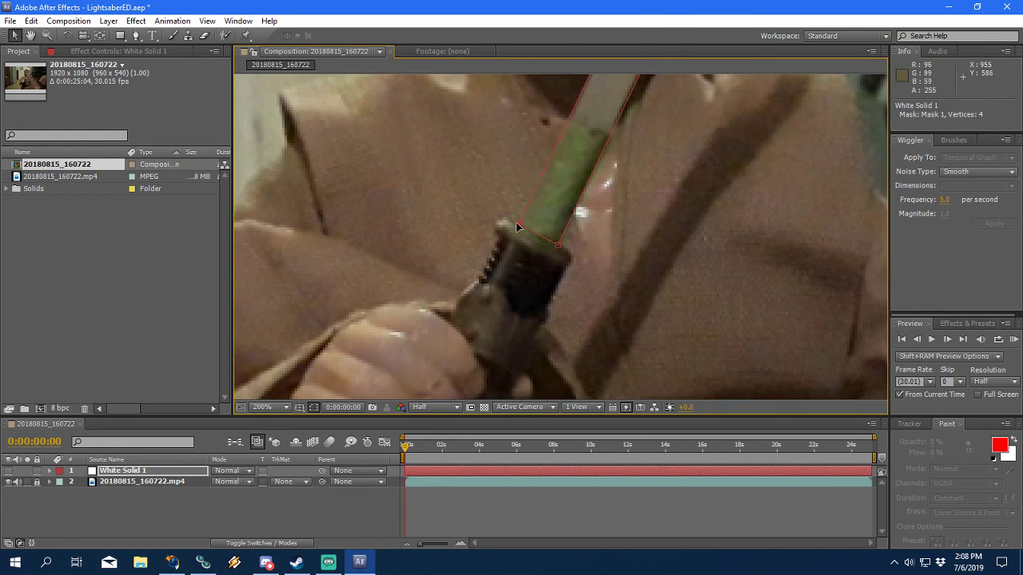
pyautogui.scroll(-3, 606, 184)
pyautogui.scroll(2, 605, 185)
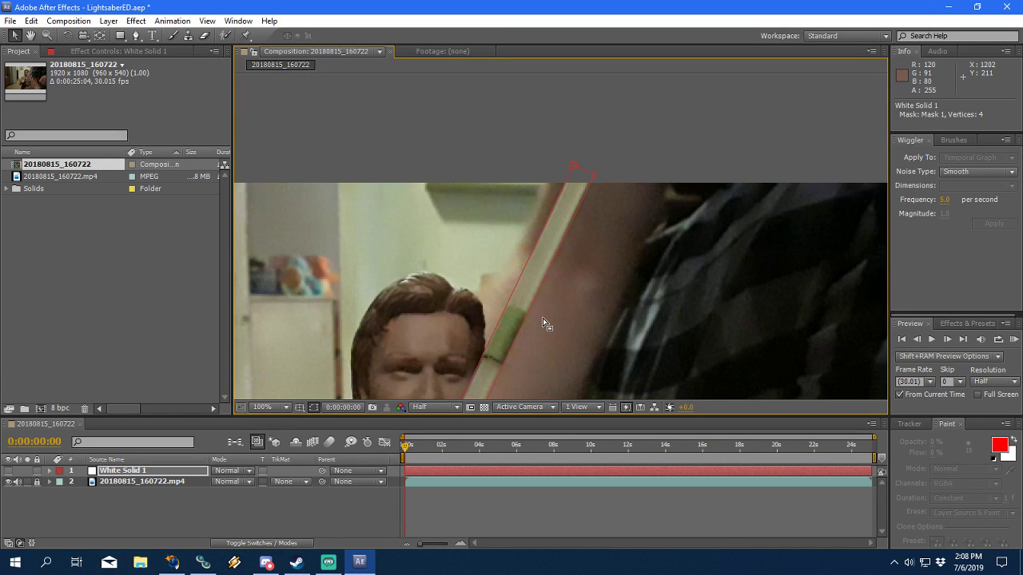
pyautogui.moveTo(542, 318); pyautogui.dragTo(616, 209)
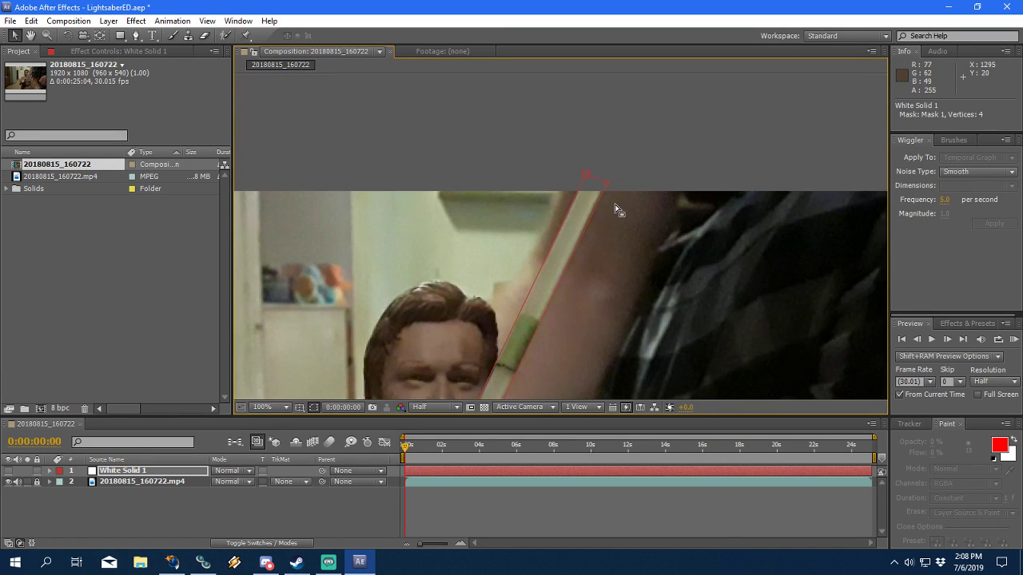
pyautogui.scroll(1, 615, 210)
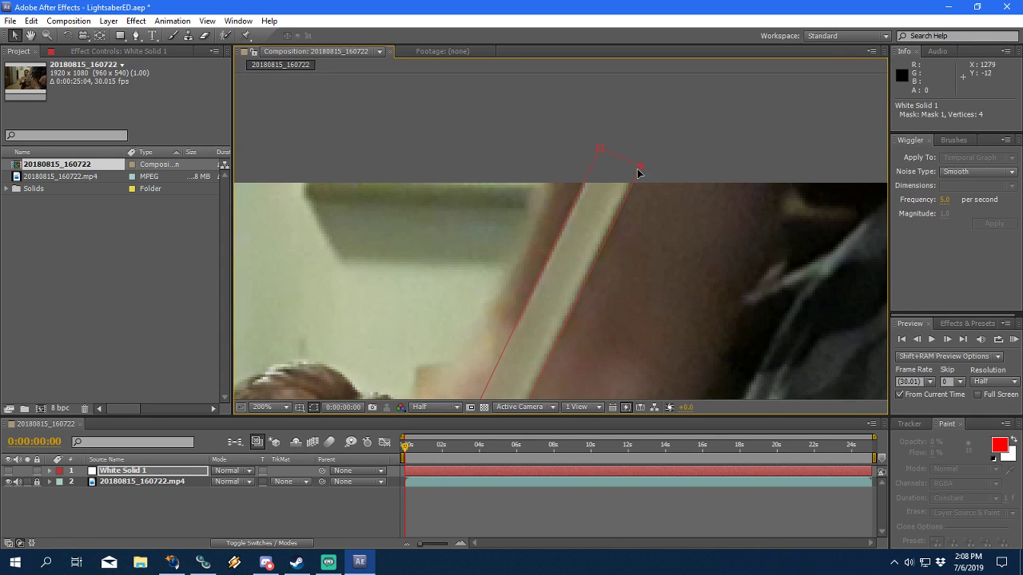
pyautogui.scroll(-1, 565, 333)
pyautogui.moveTo(587, 197); pyautogui.dragTo(559, 197)
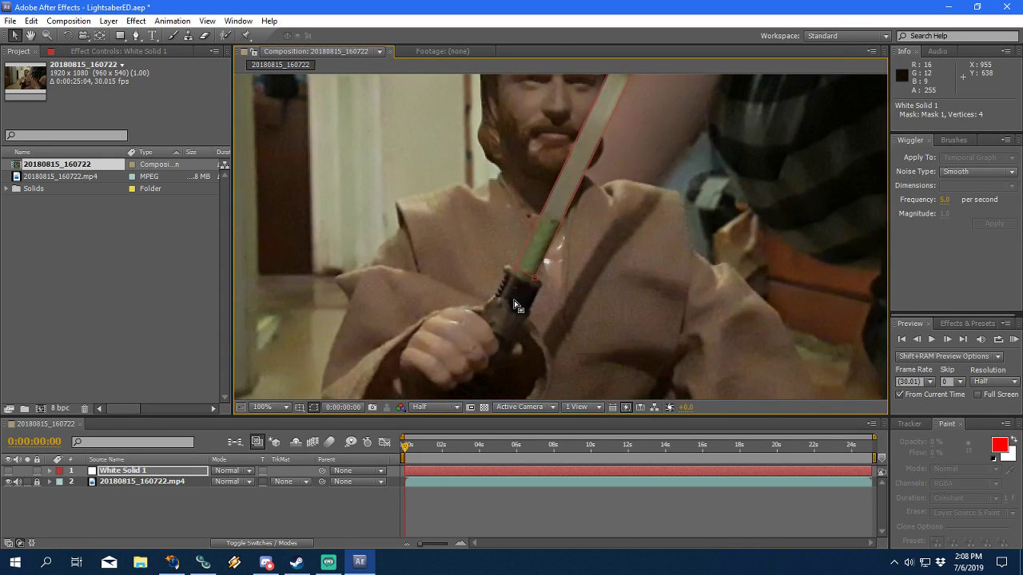
pyautogui.scroll(1, 556, 249)
pyautogui.click(471, 301)
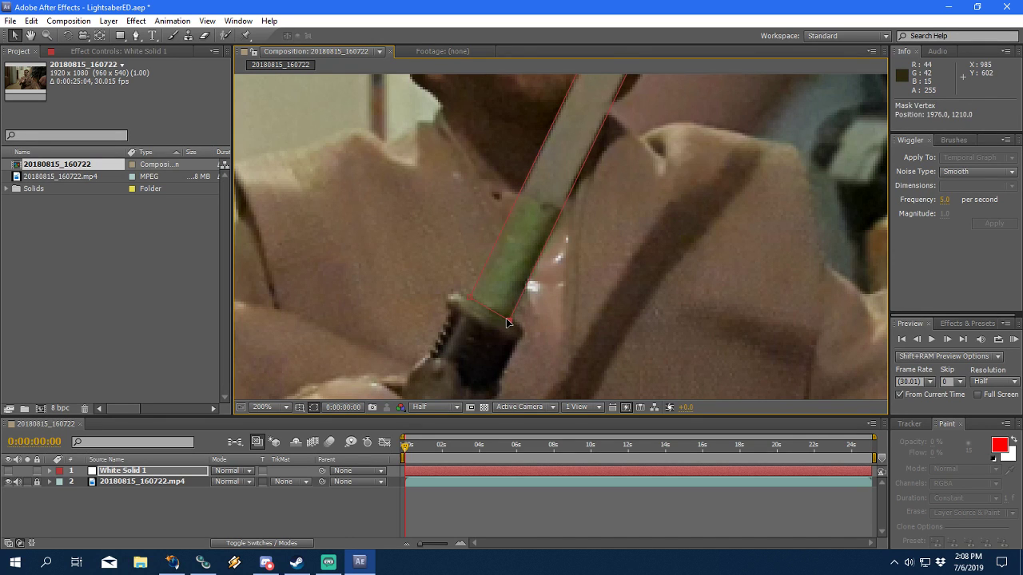
pyautogui.scroll(-1, 558, 301)
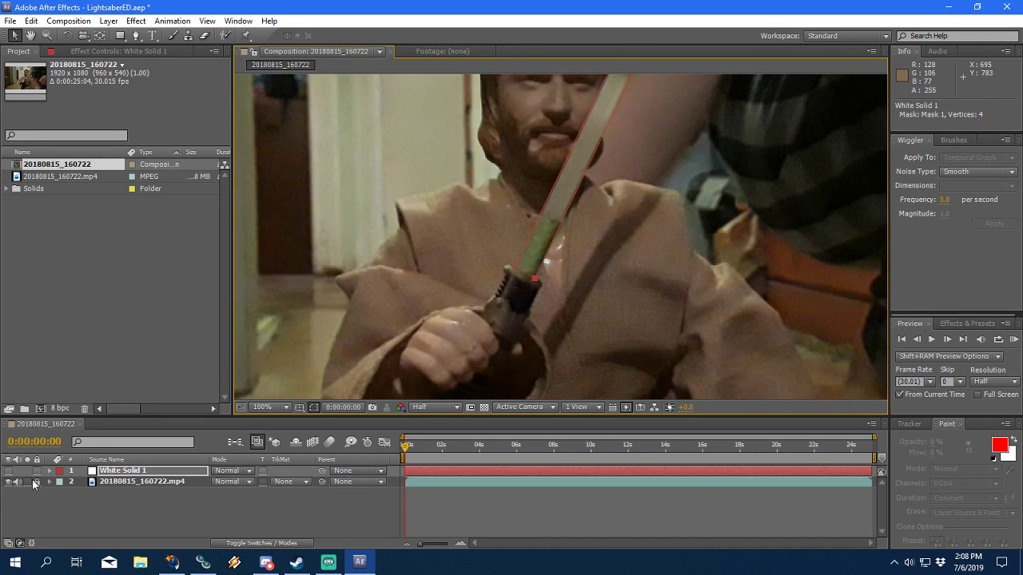
# Step: Make the white solid layer visible again and check how its masked shape covers the blade
pyautogui.click(49, 472)
pyautogui.click(10, 471)
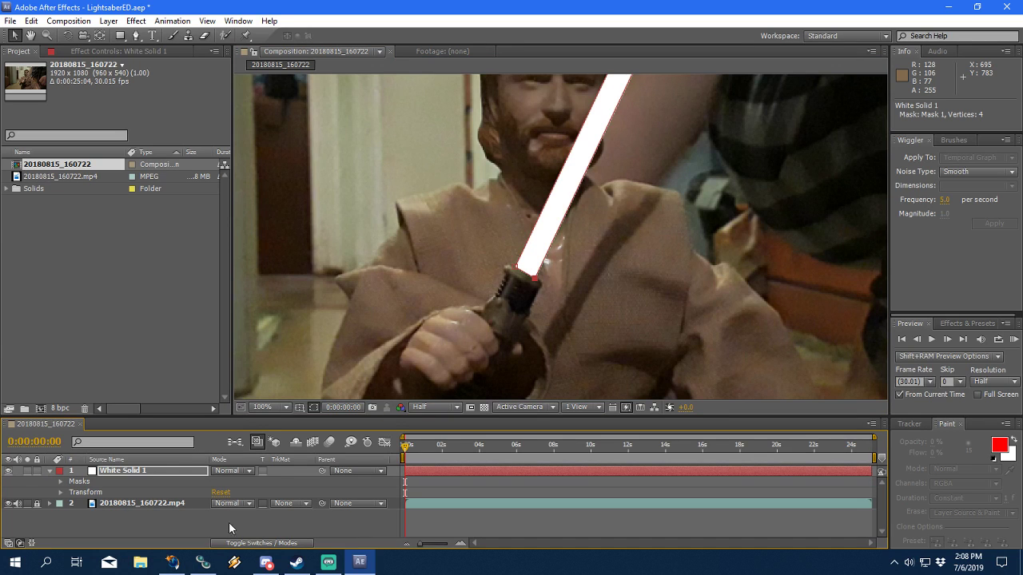
pyautogui.click(346, 526)
pyautogui.scroll(-1, 564, 250)
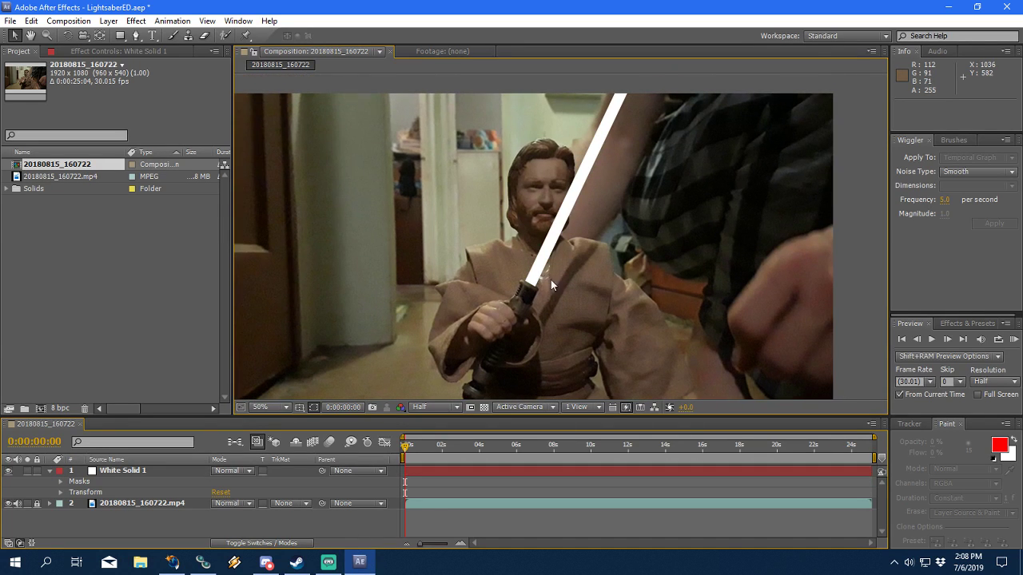
pyautogui.scroll(1, 529, 344)
pyautogui.moveTo(529, 345); pyautogui.dragTo(566, 257)
pyautogui.scroll(-4, 553, 291)
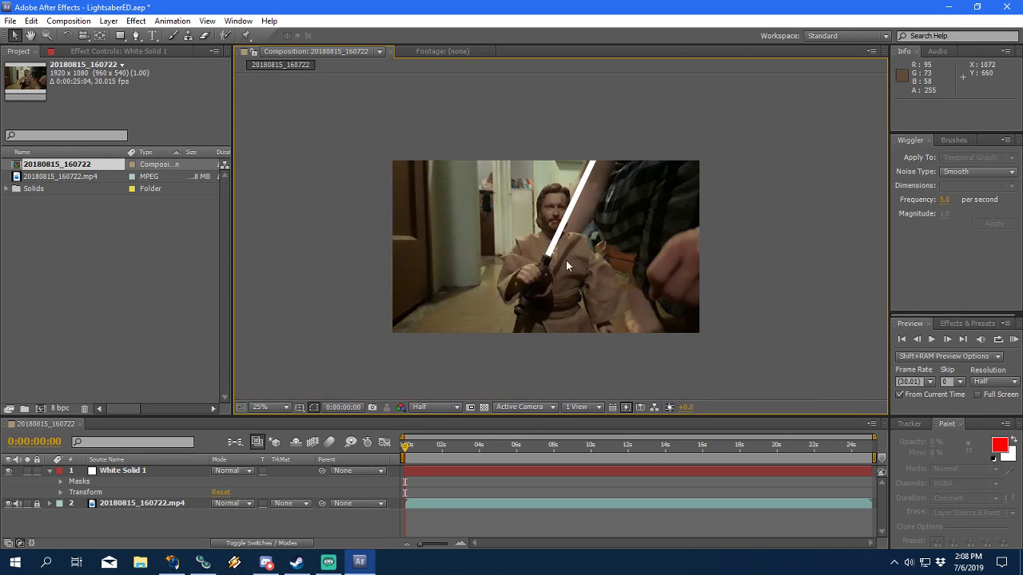
pyautogui.scroll(2, 560, 271)
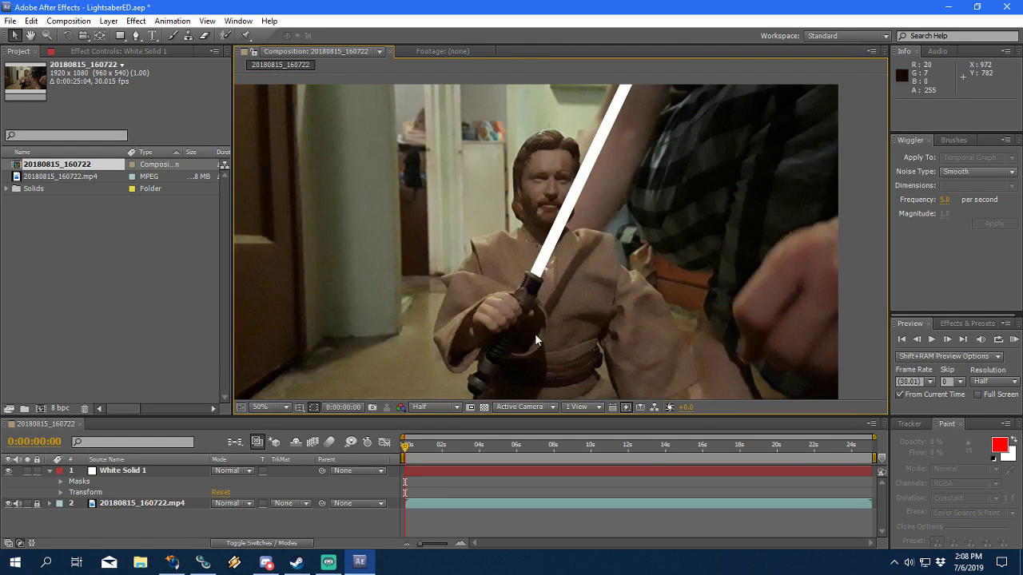
pyautogui.scroll(1, 543, 312)
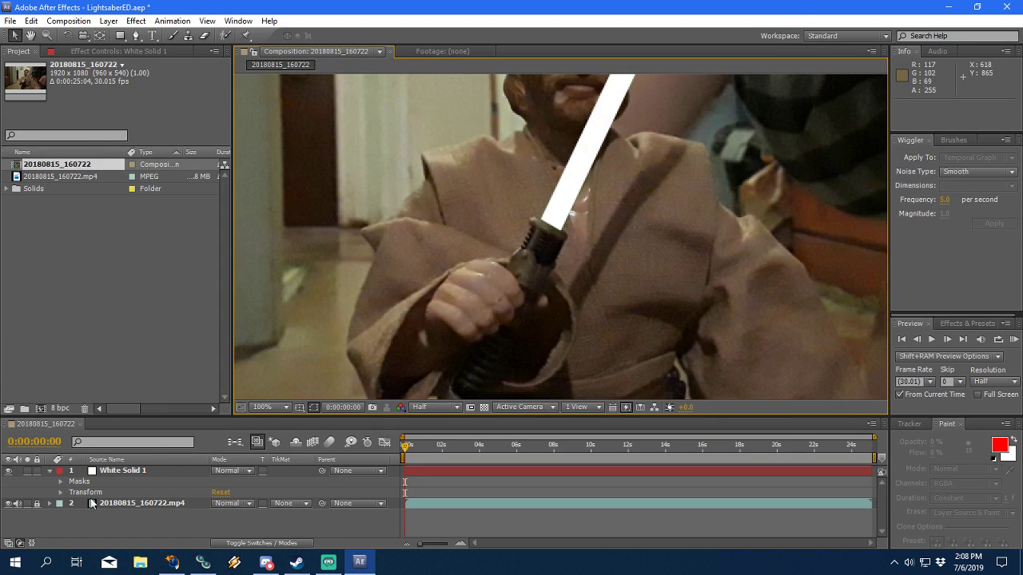
# Step: Reveal the properties of Mask 1 on the white solid and enable Mask Path keyframing at 0:00:00:00
pyautogui.click(61, 482)
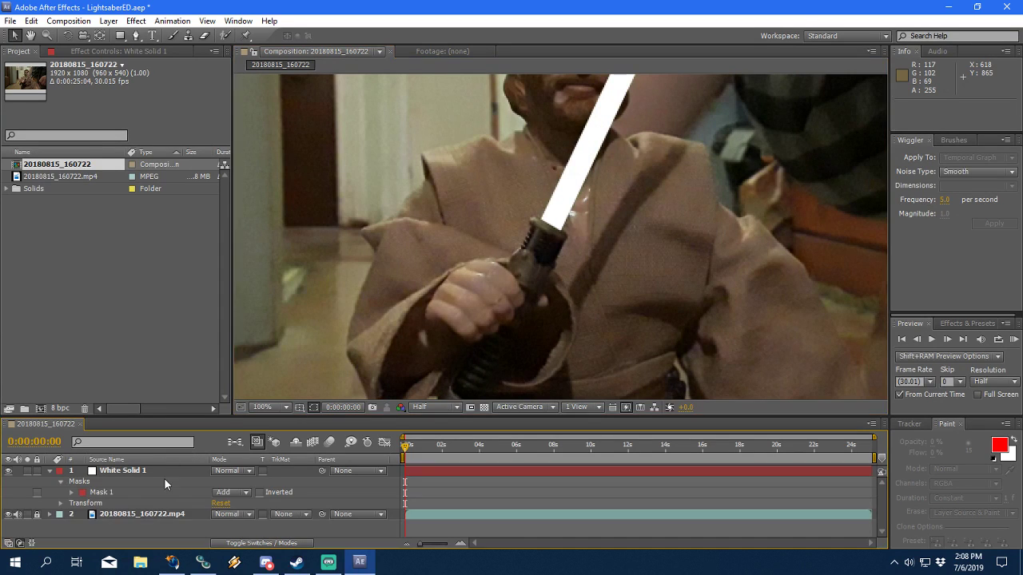
pyautogui.click(50, 470)
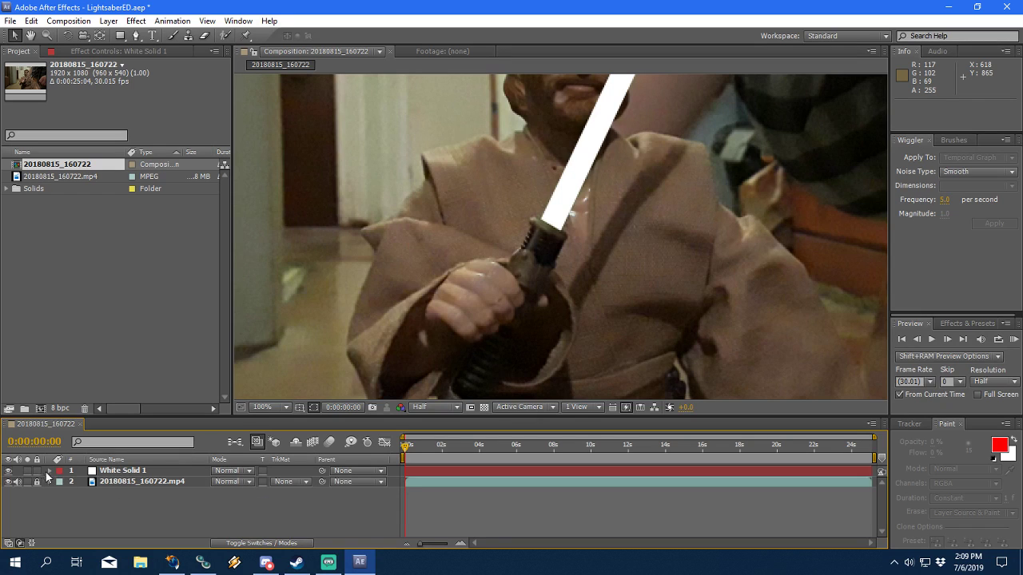
pyautogui.click(51, 471)
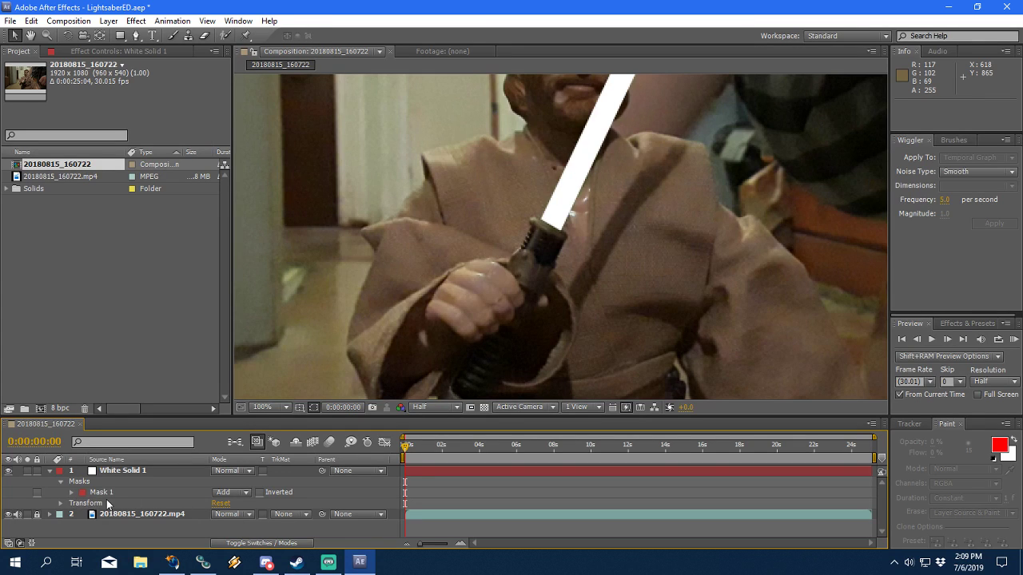
pyautogui.click(71, 493)
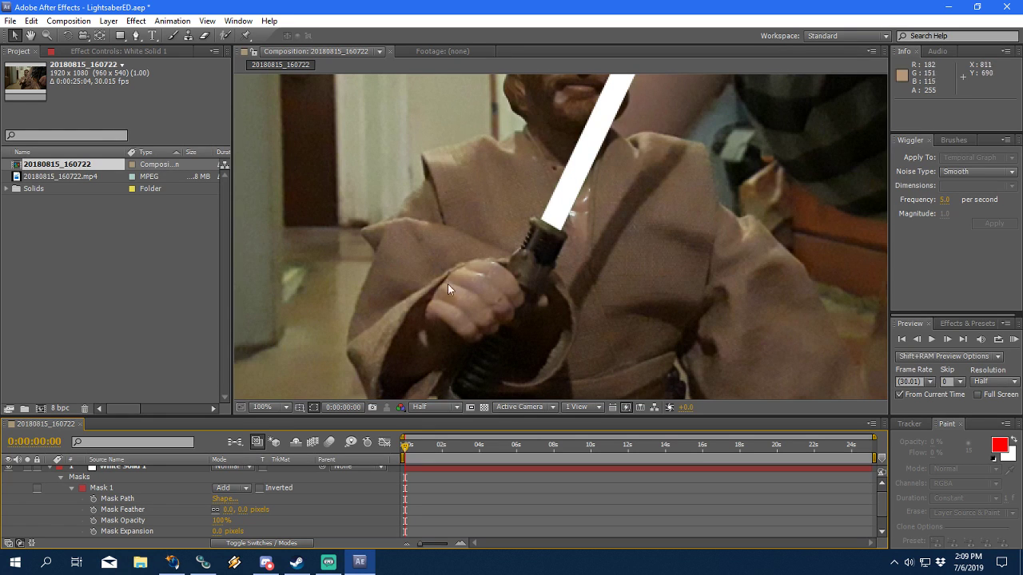
pyautogui.scroll(-2, 441, 338)
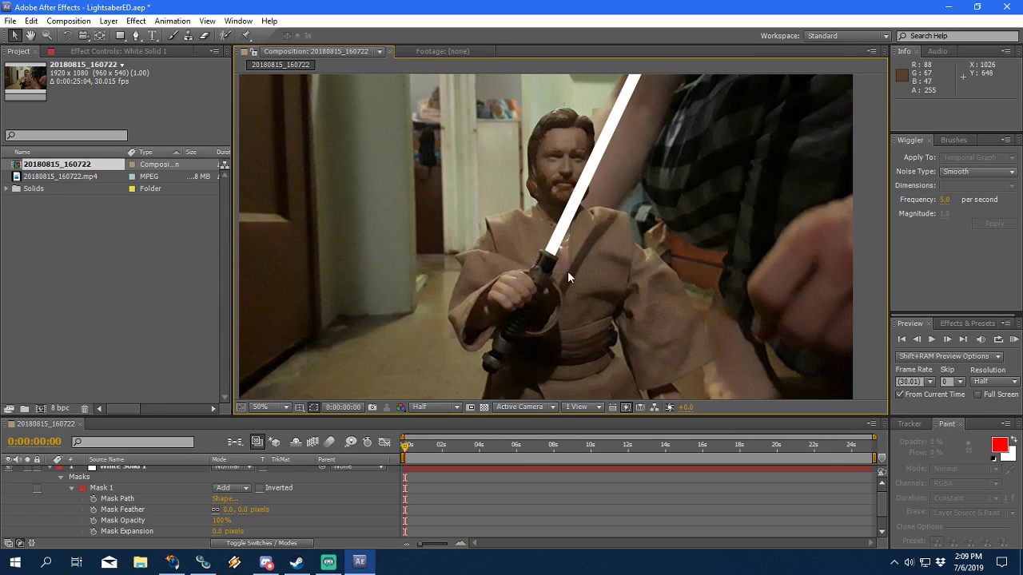
pyautogui.scroll(-2, 561, 259)
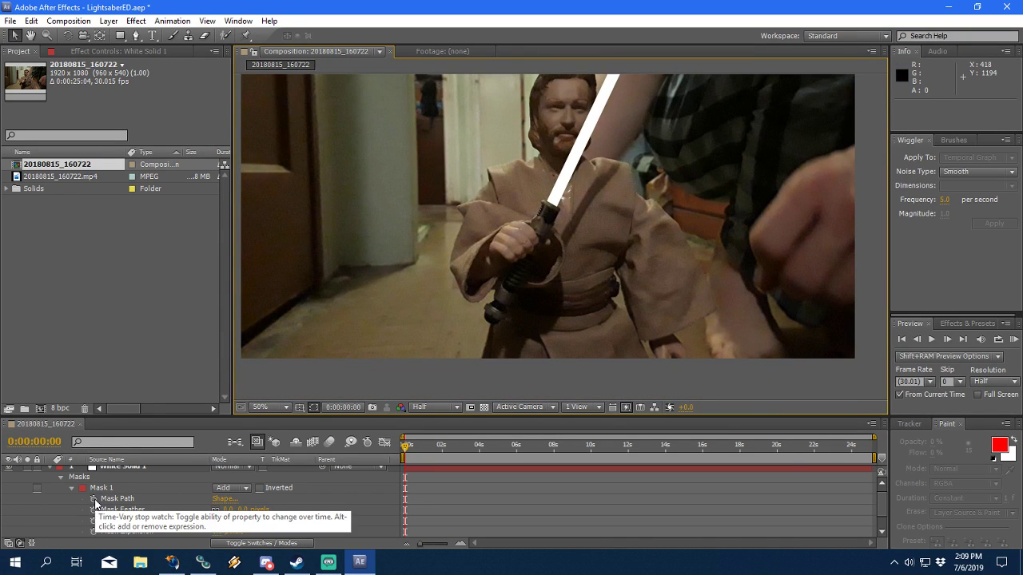
pyautogui.click(94, 498)
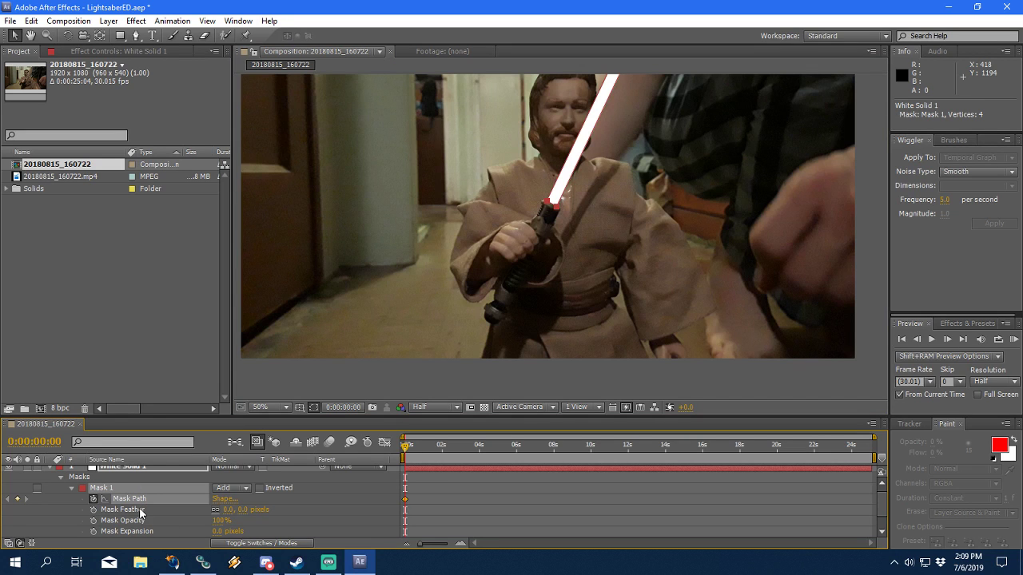
# Step: Move the current time to 0:00:09:26 and turn off keyframing for the Mask Path of Mask 1
pyautogui.scroll(2, 517, 240)
pyautogui.moveTo(404, 446); pyautogui.dragTo(480, 449)
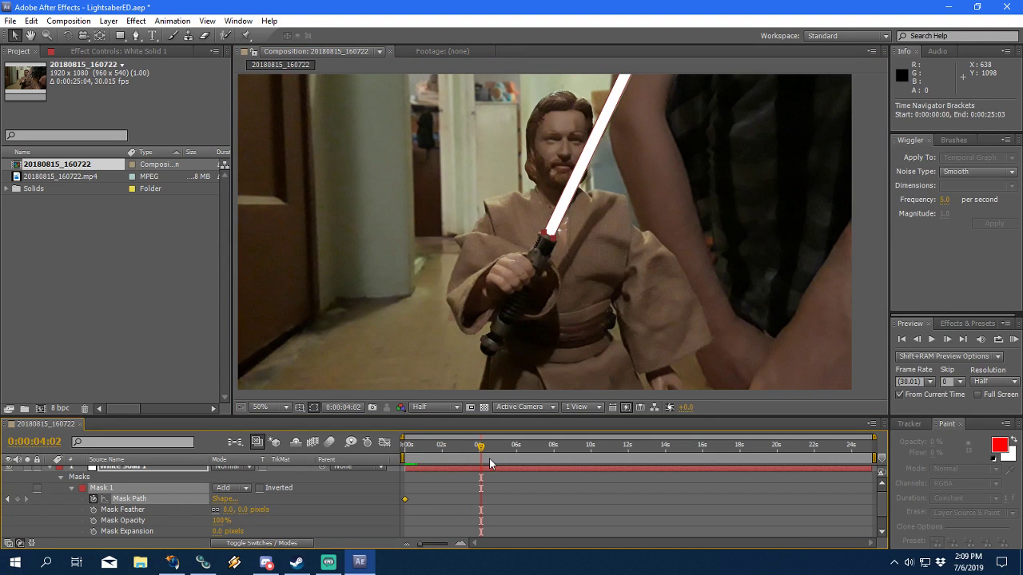
pyautogui.moveTo(483, 449); pyautogui.dragTo(590, 450)
pyautogui.click(120, 498)
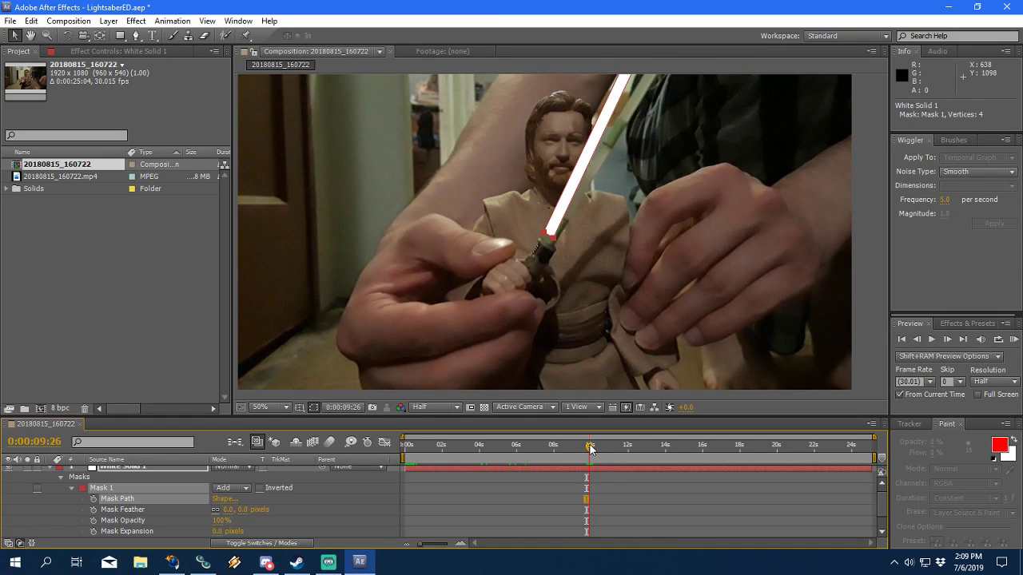
# Step: Collapse the white solid's properties, unlock the 20180815_160722.mp4 layer, and select both layers
pyautogui.scroll(1, 231, 495)
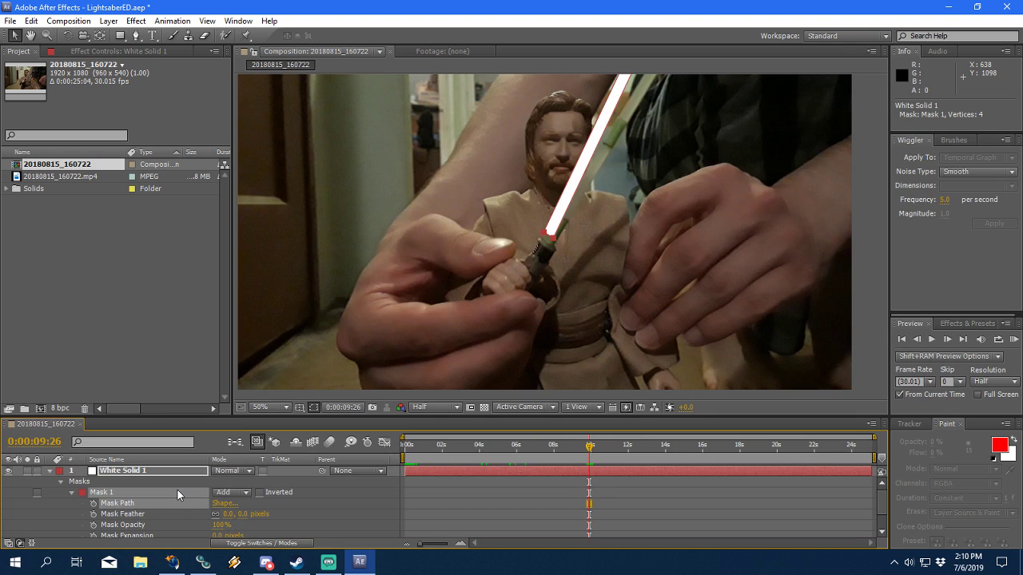
pyautogui.click(54, 477)
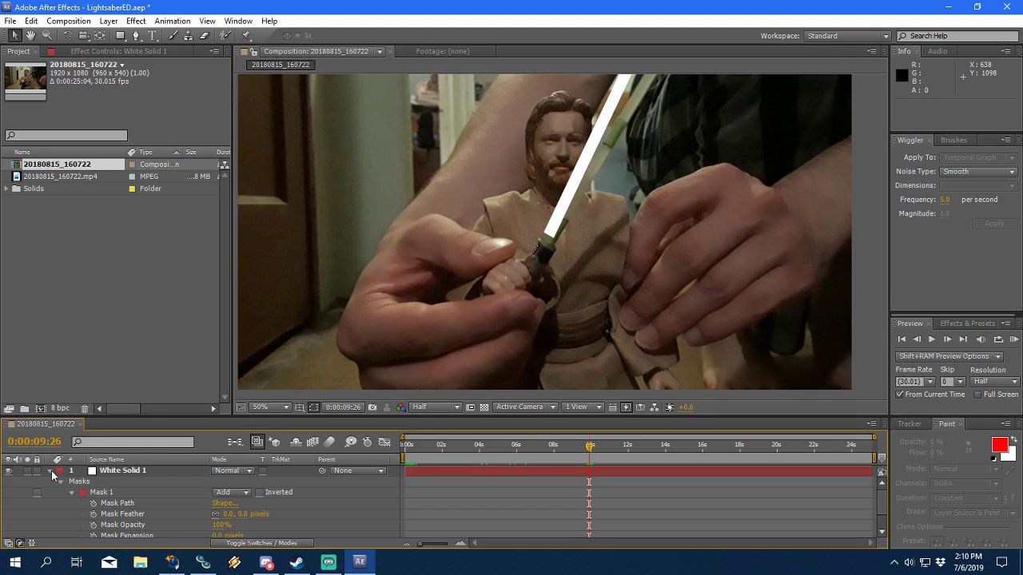
pyautogui.click(49, 471)
pyautogui.click(144, 471)
pyautogui.keyDown('shift'); pyautogui.click(133, 483); pyautogui.keyUp('shift')
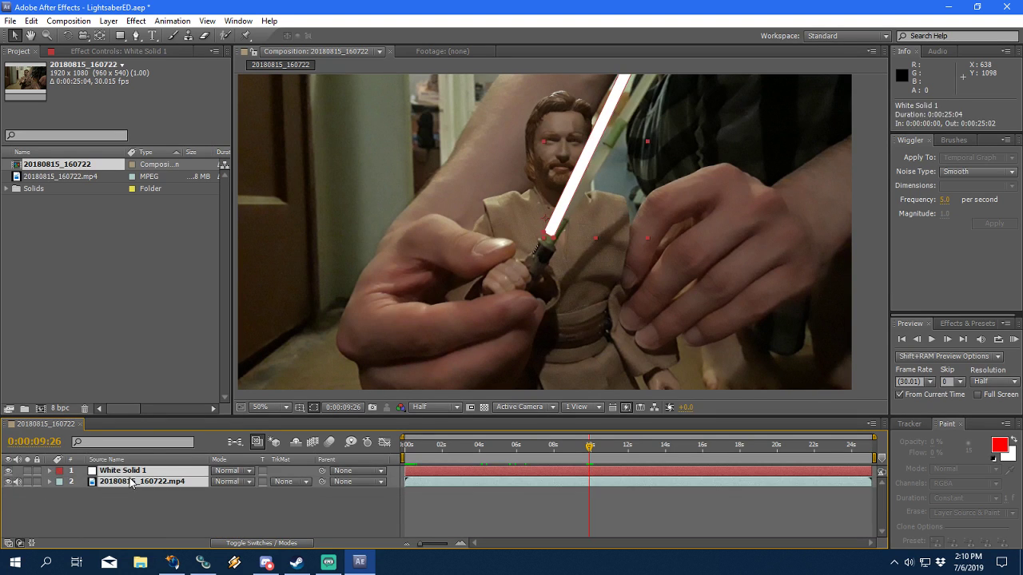
pyautogui.hotkey('alt', '[')
pyautogui.press('Home')
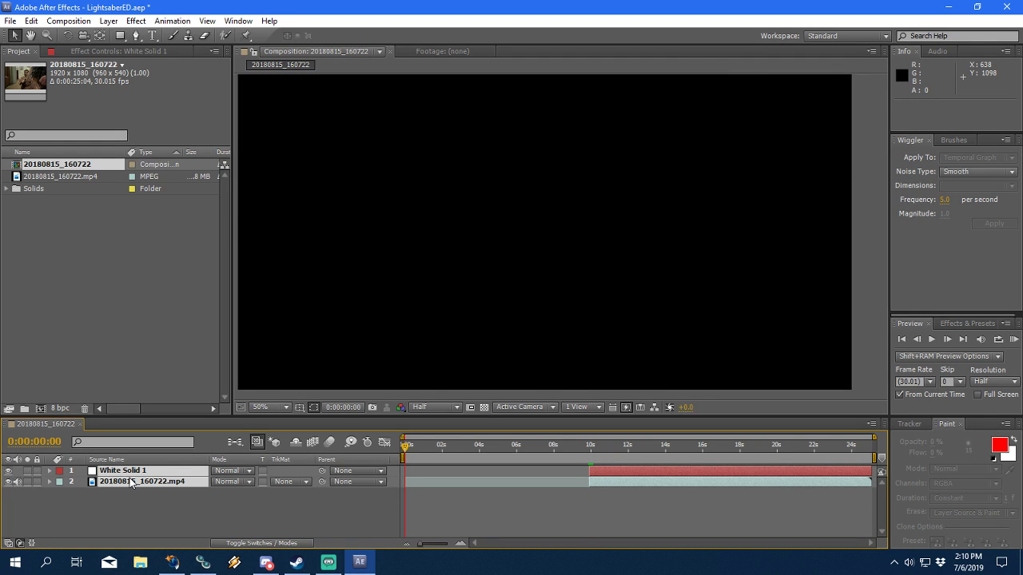
pyautogui.hotkey('ctrl', 'z')
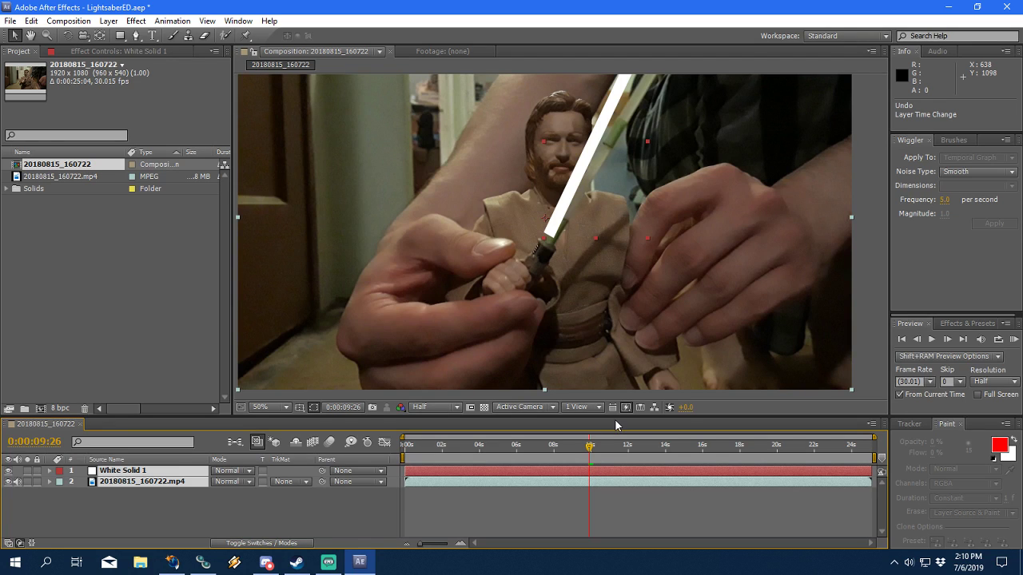
# Step: Trim the start of both layers to 0:00:09:26 and shift them to begin at 0:00:00:00
pyautogui.hotkey('alt', '[')
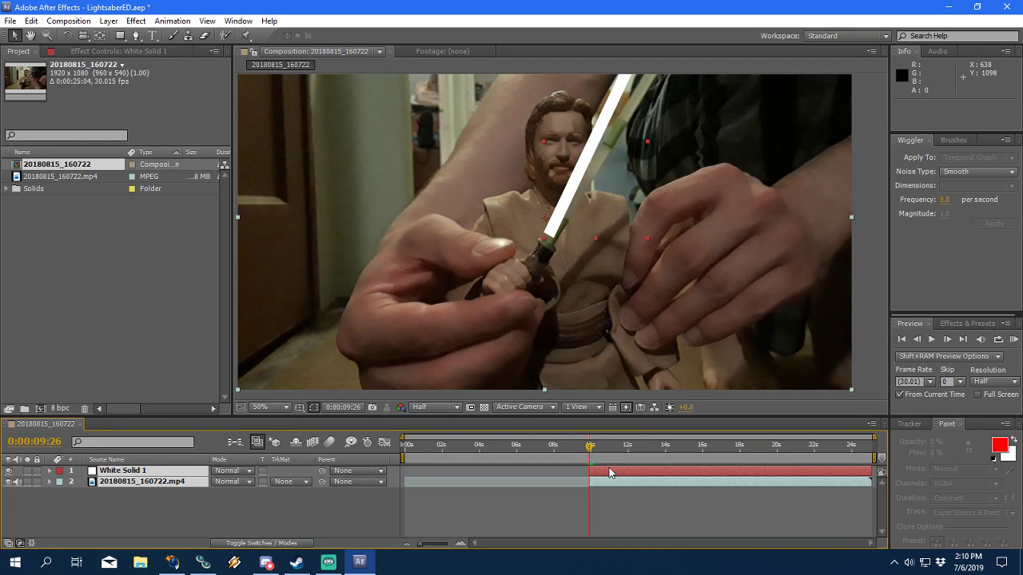
pyautogui.press('Home')
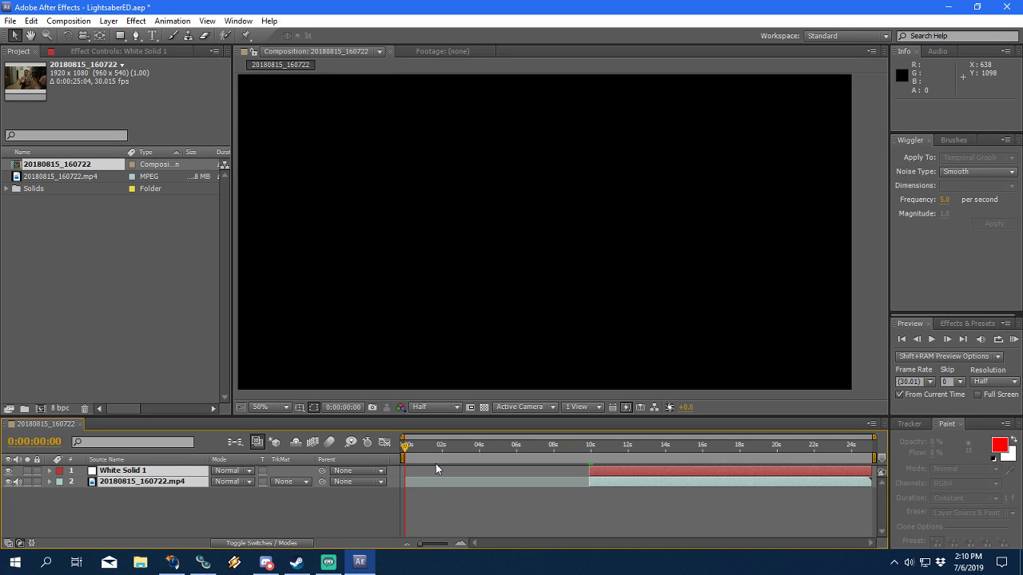
pyautogui.press('[')
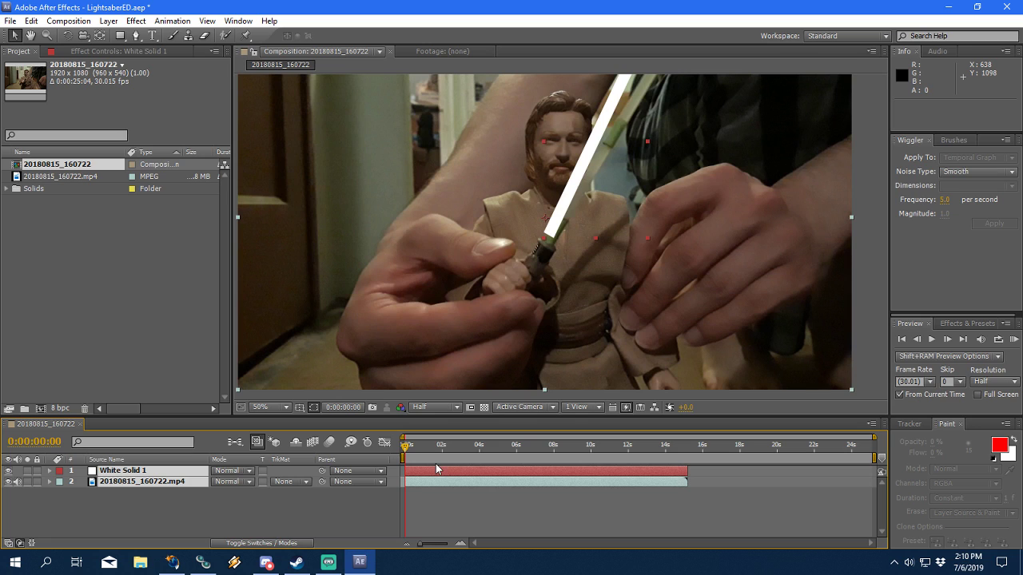
# Step: Expand the properties of White Solid 1 and hide the layer so the underlying footage shows
pyautogui.click(49, 471)
pyautogui.click(137, 507)
pyautogui.click(8, 471)
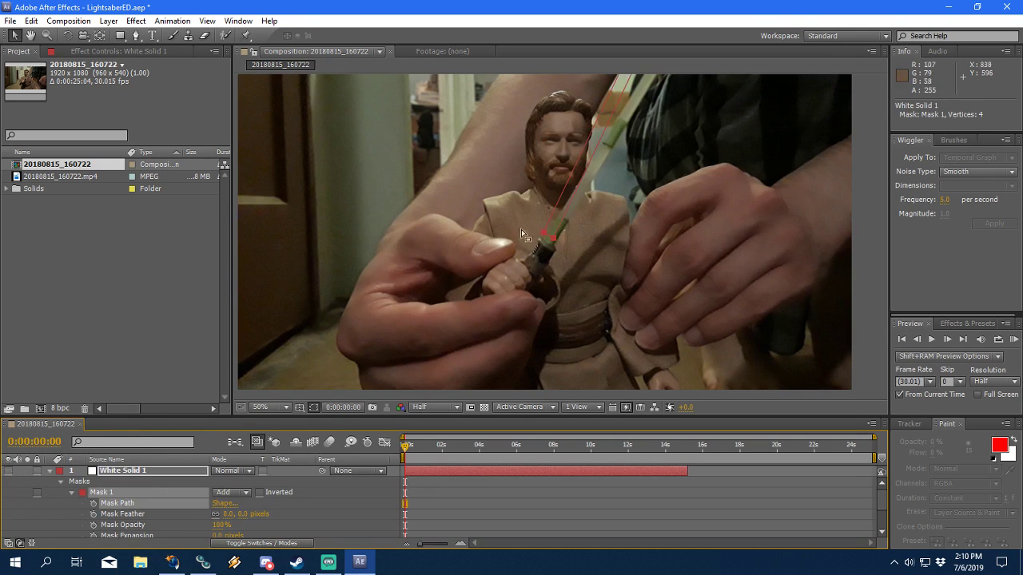
# Step: Reposition the vertices of Mask 1 to fit the blade's edges from the hilt to just beyond the upper frame edge
pyautogui.scroll(2, 541, 199)
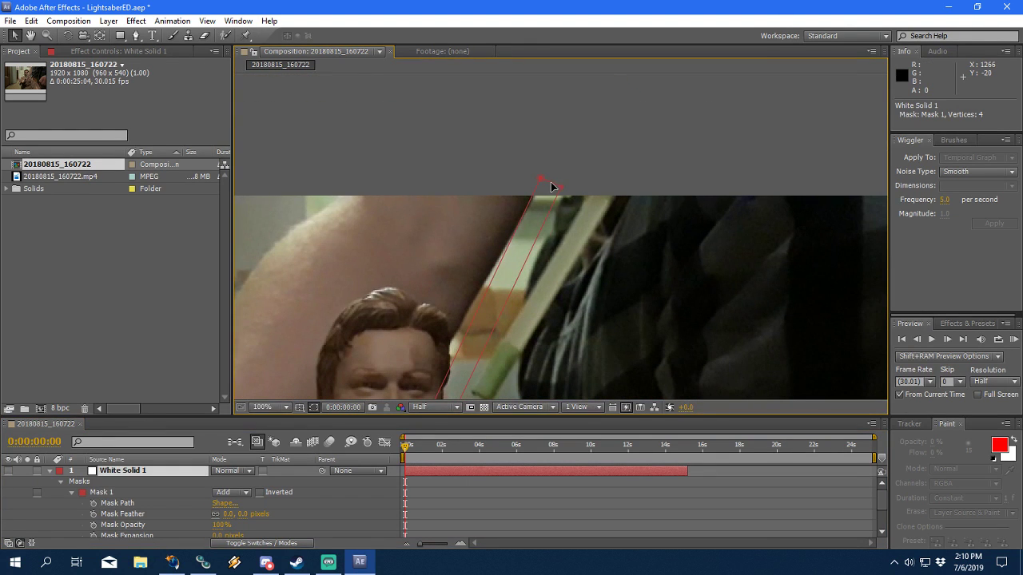
pyautogui.moveTo(609, 187); pyautogui.dragTo(557, 175)
pyautogui.scroll(2, 557, 175)
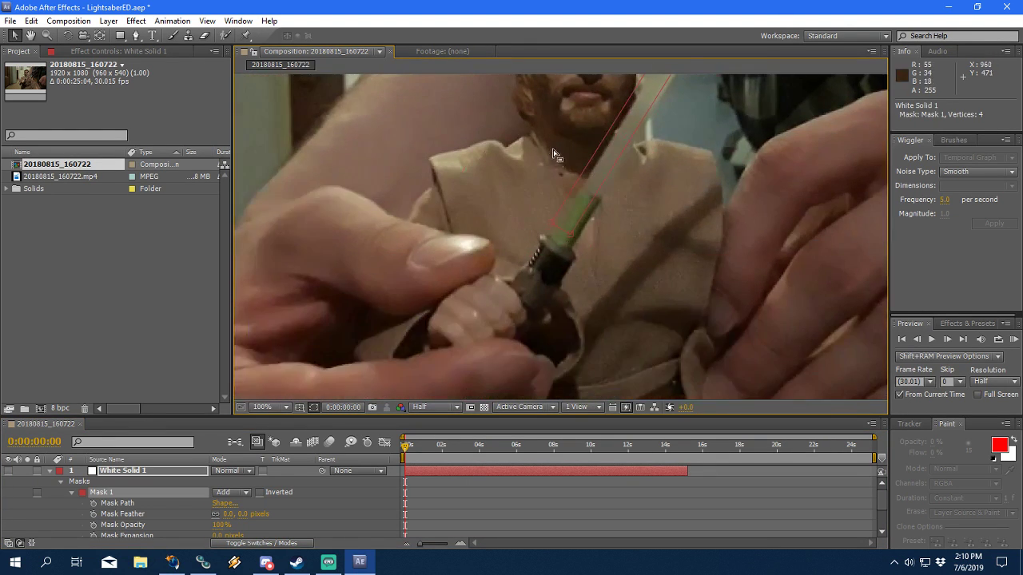
pyautogui.moveTo(571, 230); pyautogui.dragTo(566, 261)
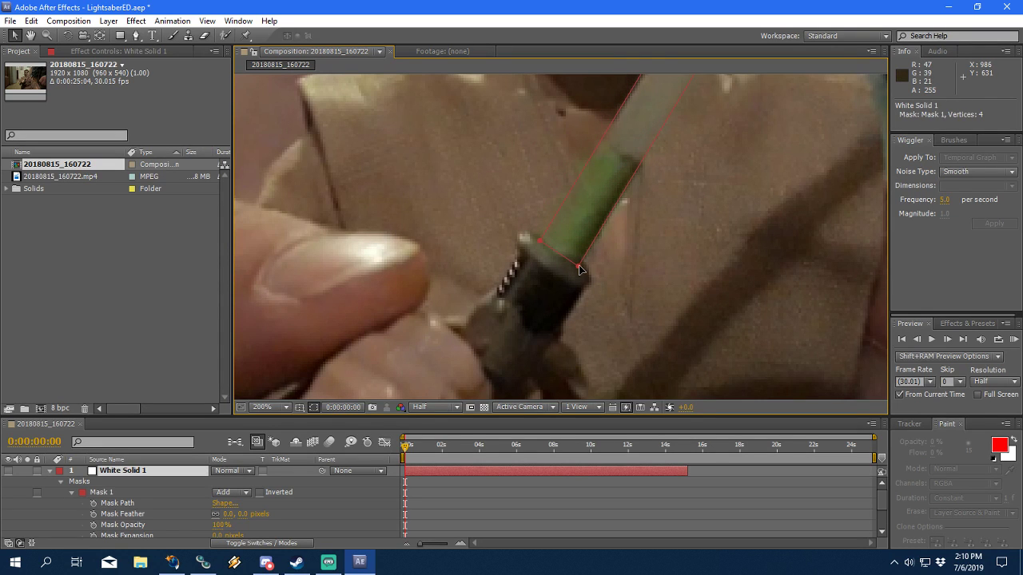
pyautogui.click(539, 239)
pyautogui.scroll(-2, 539, 239)
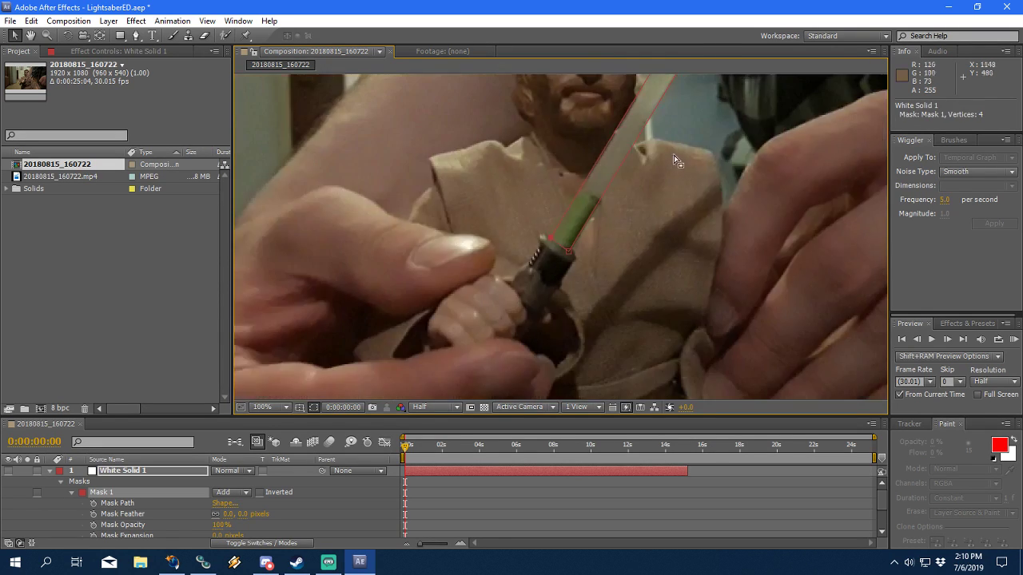
pyautogui.scroll(2, 603, 166)
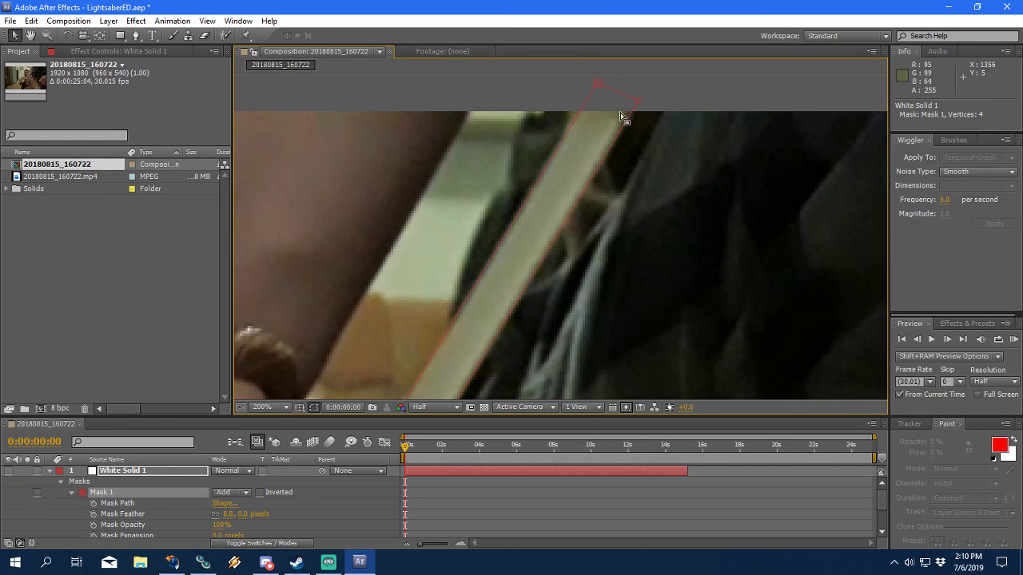
# Step: Enable Mask Path keyframing for Mask 1 at 0:00:00:00, then clear the selection
pyautogui.click(120, 491)
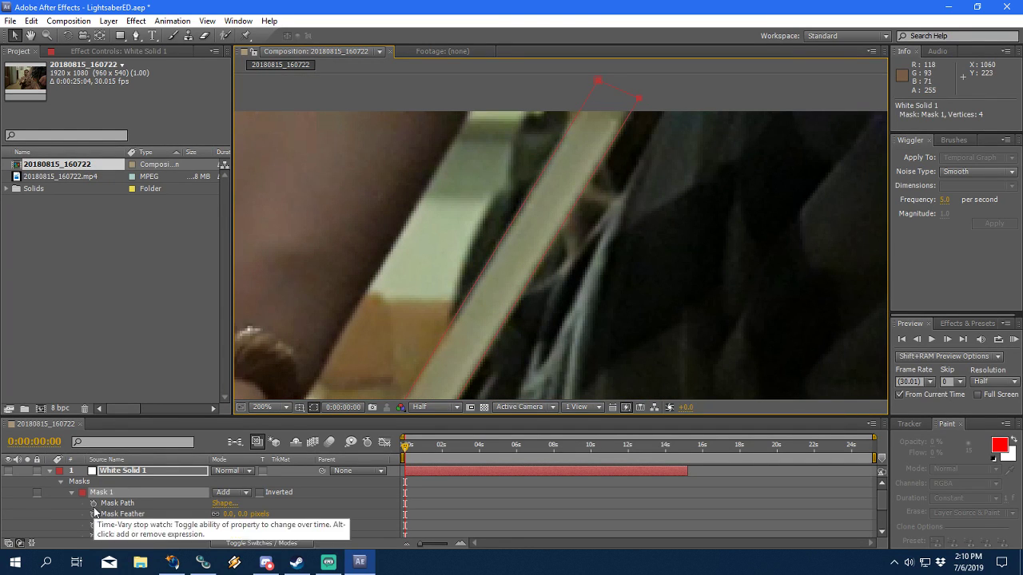
pyautogui.click(94, 503)
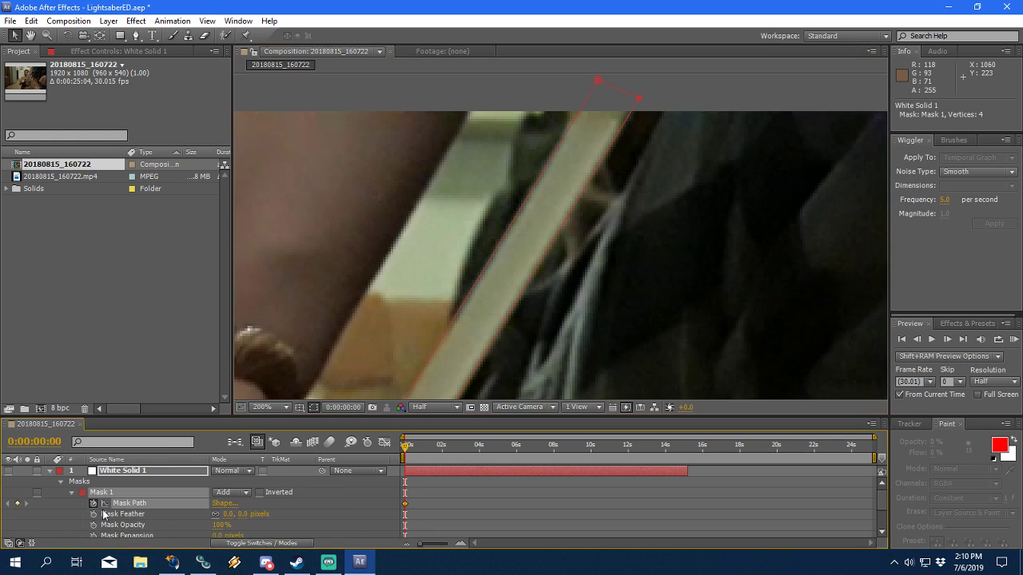
pyautogui.click(337, 501)
# Step: Change the outline color of Mask 1 to blue
pyautogui.scroll(-4, 397, 311)
pyautogui.moveTo(495, 217); pyautogui.dragTo(475, 213)
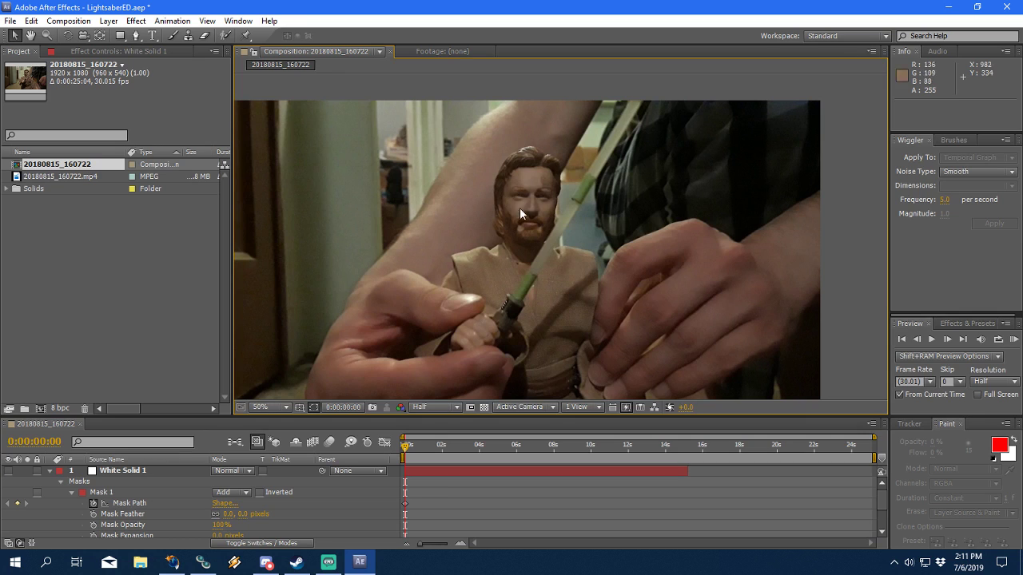
pyautogui.click(104, 493)
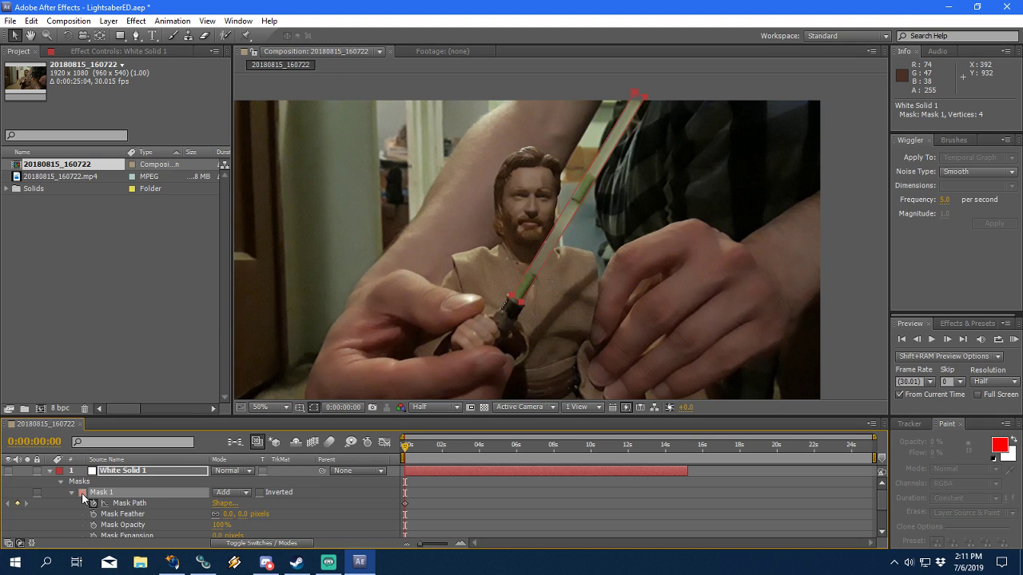
pyautogui.click(81, 492)
pyautogui.moveTo(167, 147); pyautogui.dragTo(422, 138)
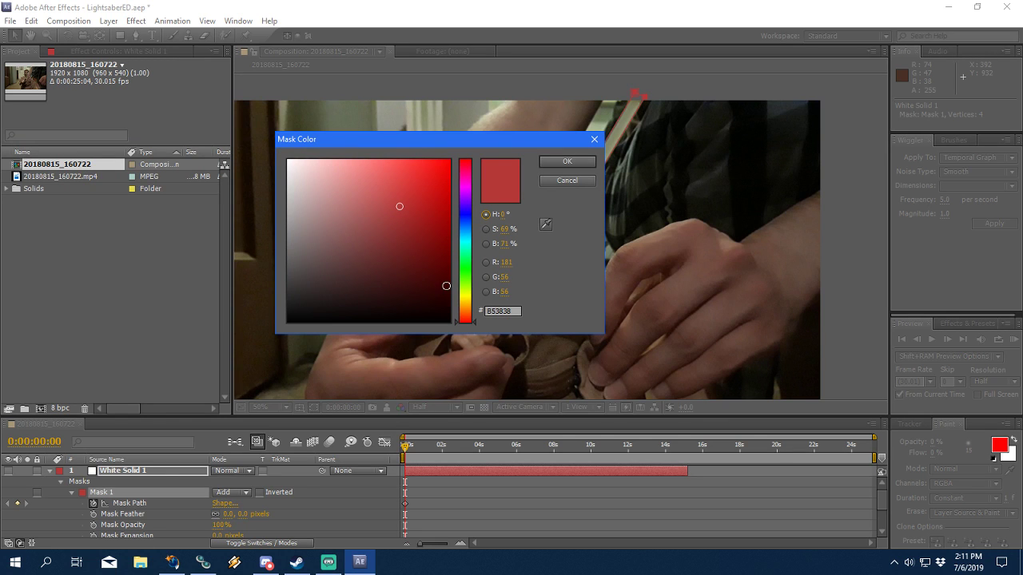
pyautogui.moveTo(495, 139); pyautogui.dragTo(356, 142)
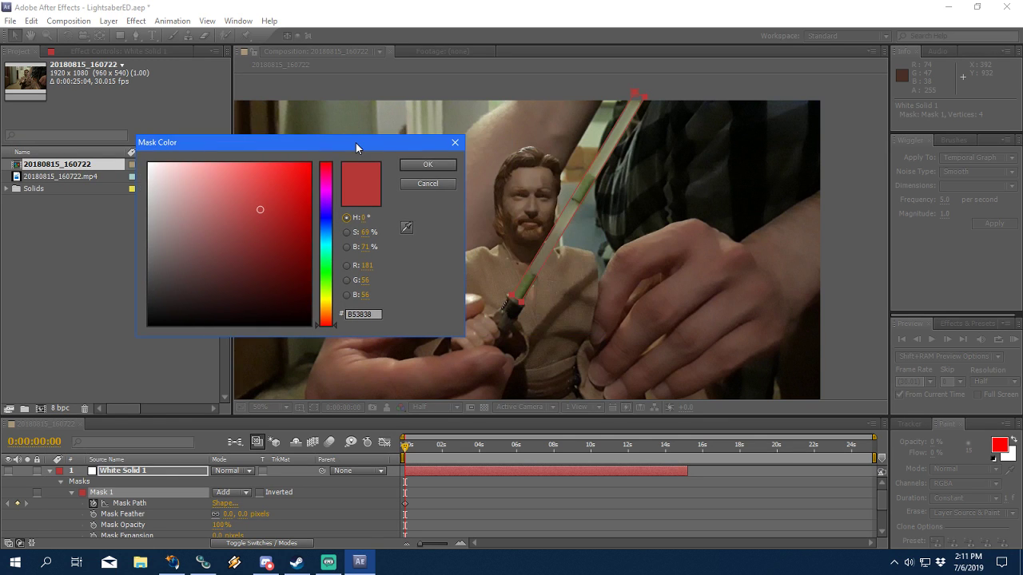
pyautogui.moveTo(330, 239); pyautogui.dragTo(379, 115)
pyautogui.click(427, 165)
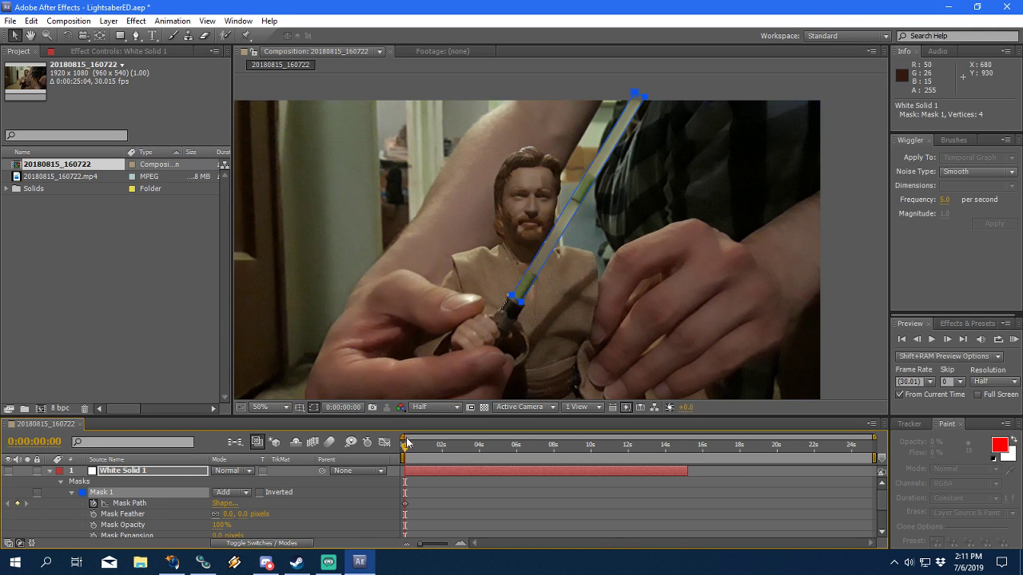
# Step: Make White Solid 1 visible again and collapse its properties
pyautogui.click(116, 472)
pyautogui.press('space')
pyautogui.moveTo(571, 290); pyautogui.dragTo(537, 375)
pyautogui.click(341, 516)
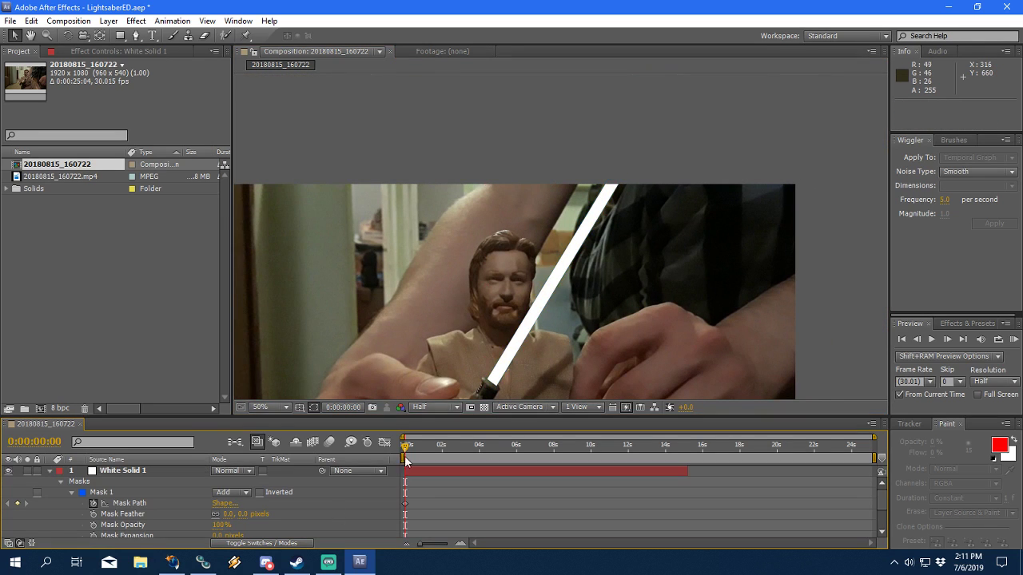
pyautogui.click(55, 470)
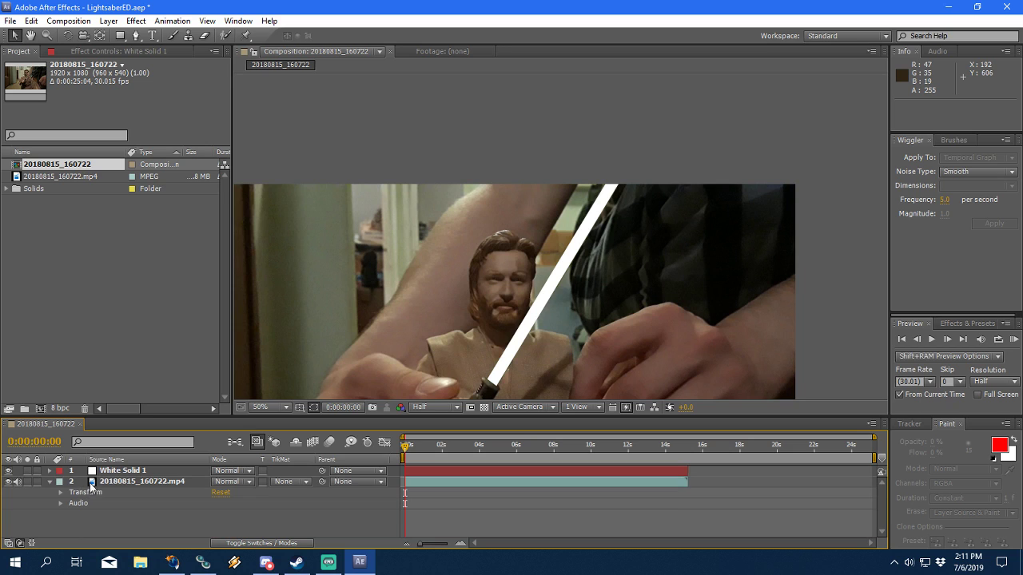
# Step: Move the 20180815_160722.mp4 layer above White Solid 1 and set its blending mode to Screen
pyautogui.click(132, 482)
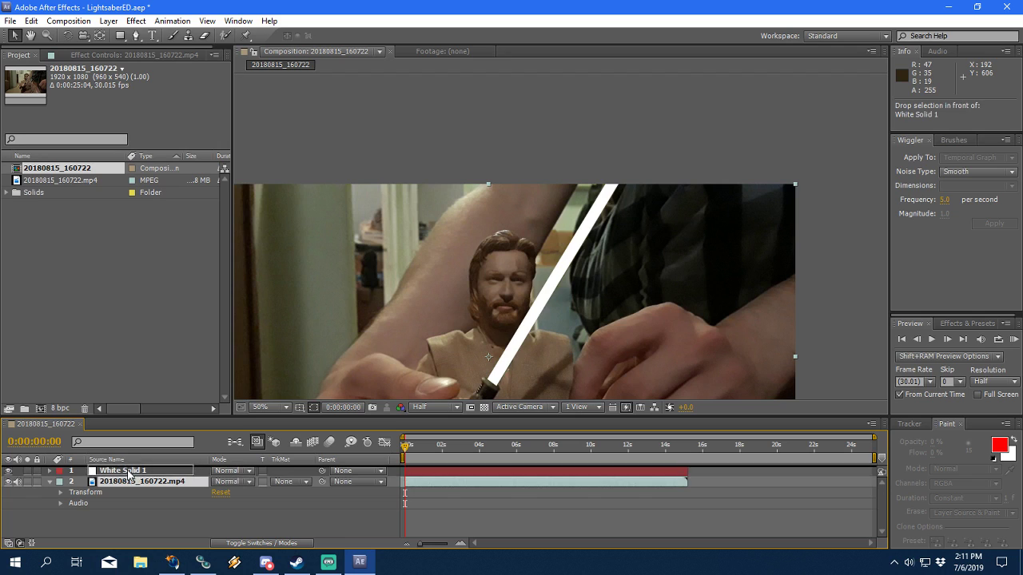
pyautogui.hotkey('ctrl', ']')
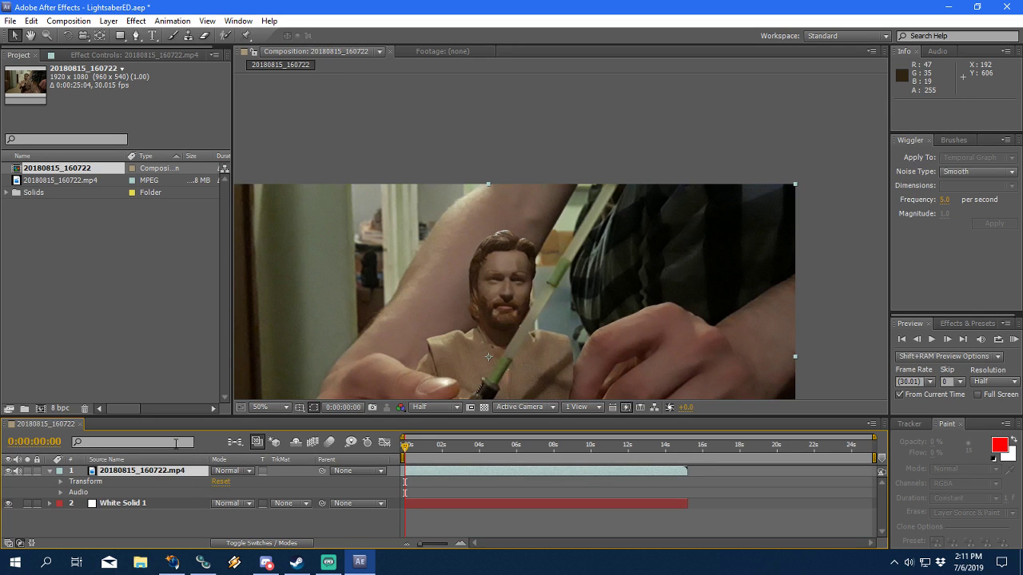
pyautogui.click(231, 471)
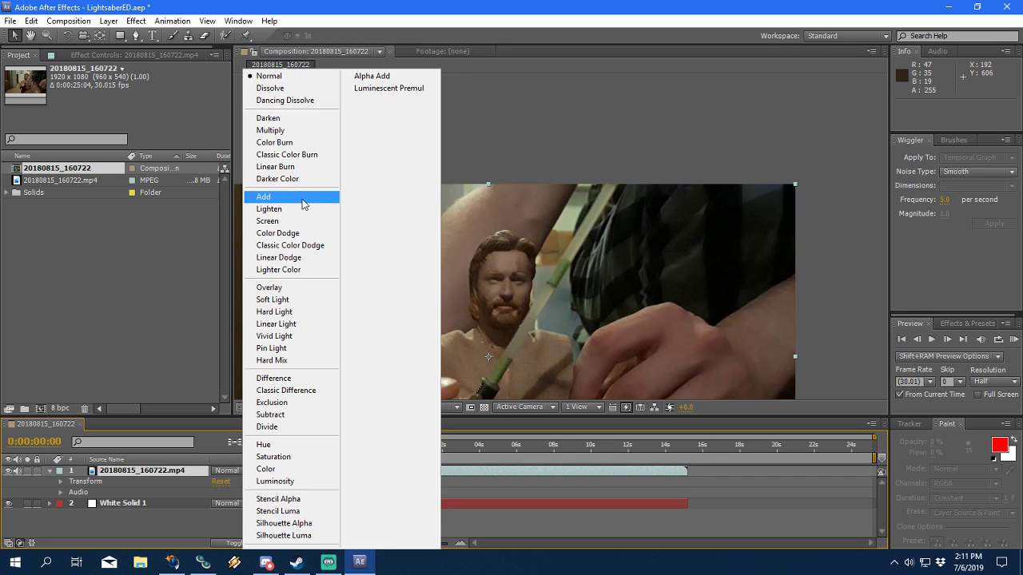
pyautogui.click(302, 221)
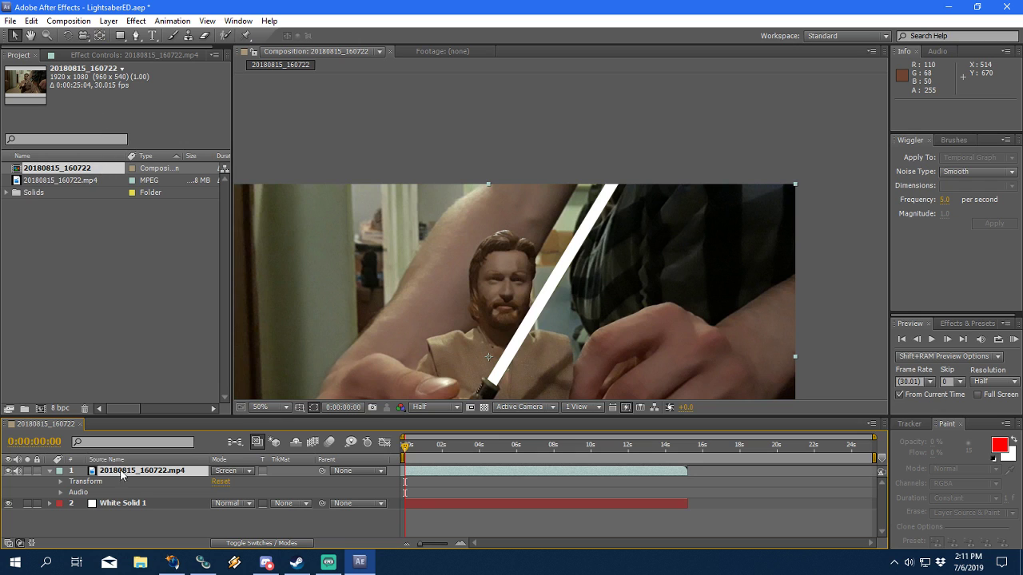
# Step: Duplicate White Solid 1 and lock the lower copy
pyautogui.click(131, 504)
pyautogui.hotkey('ctrl', 'd')
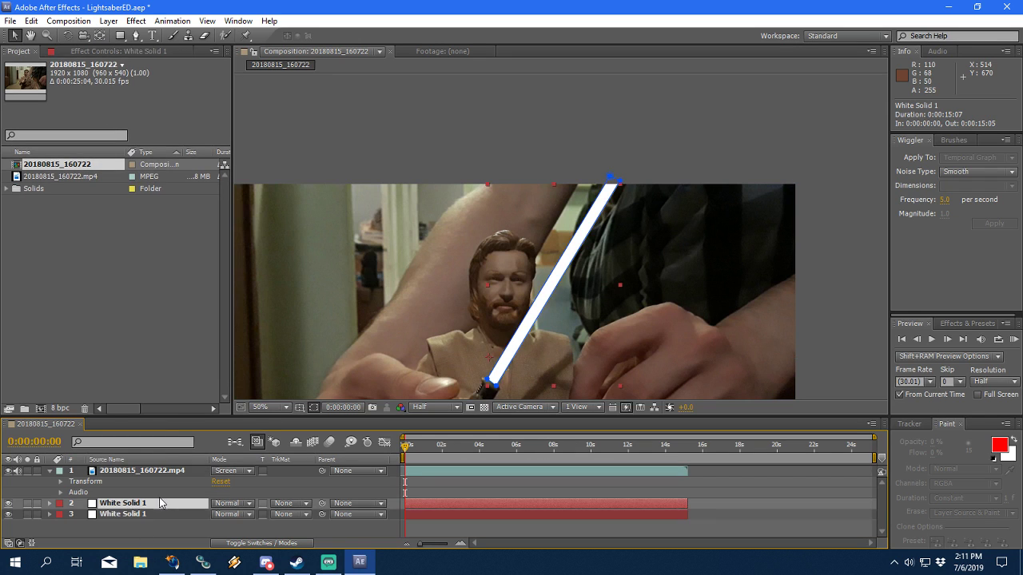
pyautogui.press('F2')
pyautogui.click(37, 514)
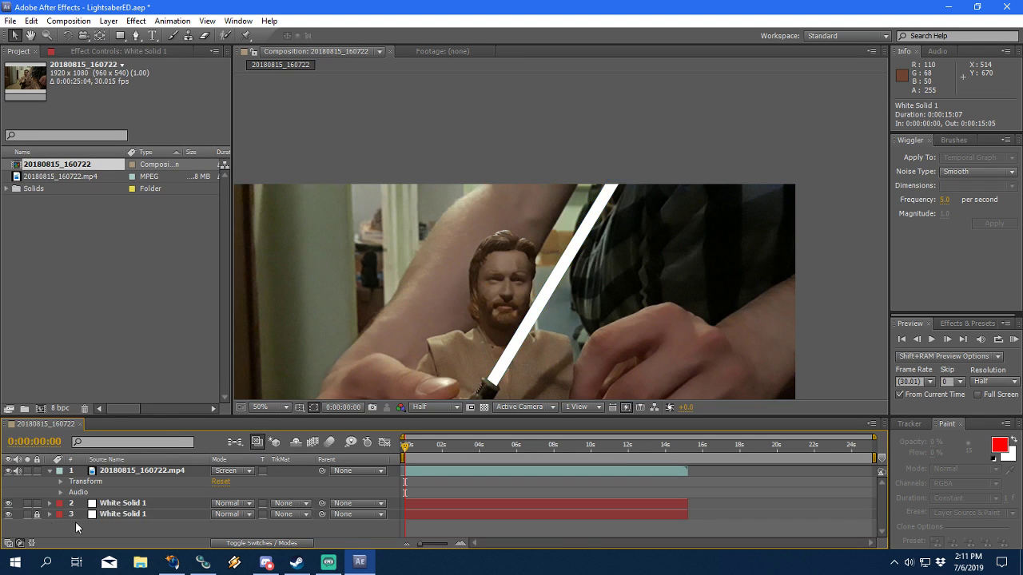
# Step: Delete Mask 1 from the lower White Solid 1 copy so that it fills the whole frame, keeping the layer locked
pyautogui.keyDown('ctrl'); pyautogui.click(49, 513); pyautogui.keyUp('ctrl')
pyautogui.scroll(-2, 102, 524)
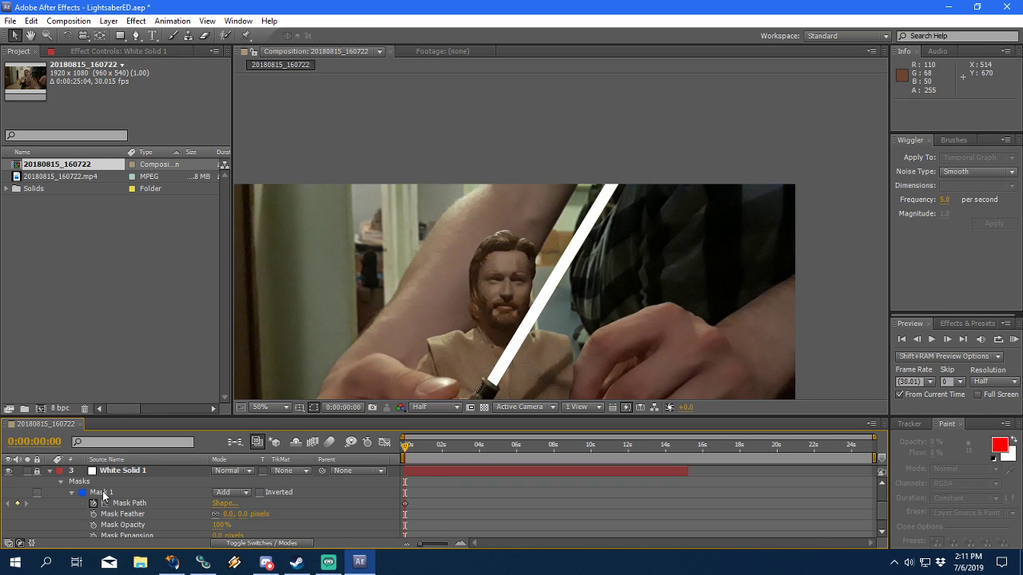
pyautogui.click(104, 492)
pyautogui.press('Delete')
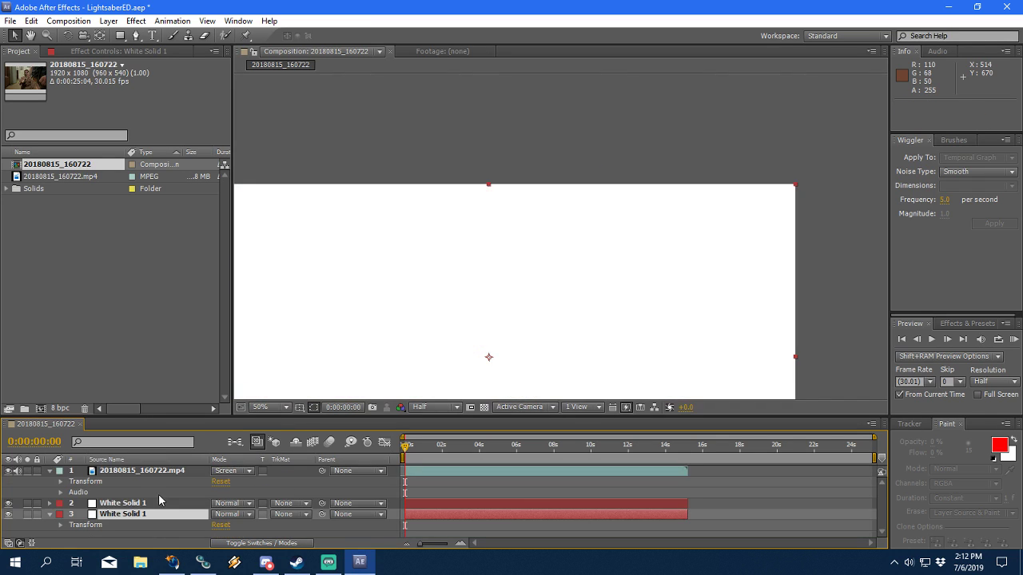
pyautogui.click(37, 514)
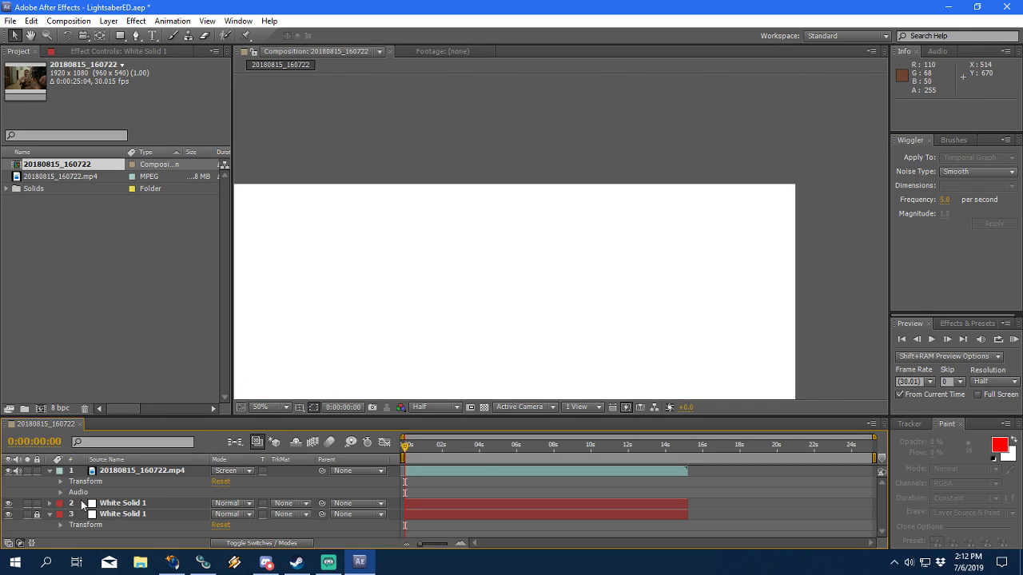
# Step: Unlock the lower white solid, change its color to black (000000) as a new solid, and lock the layer again
pyautogui.click(109, 21)
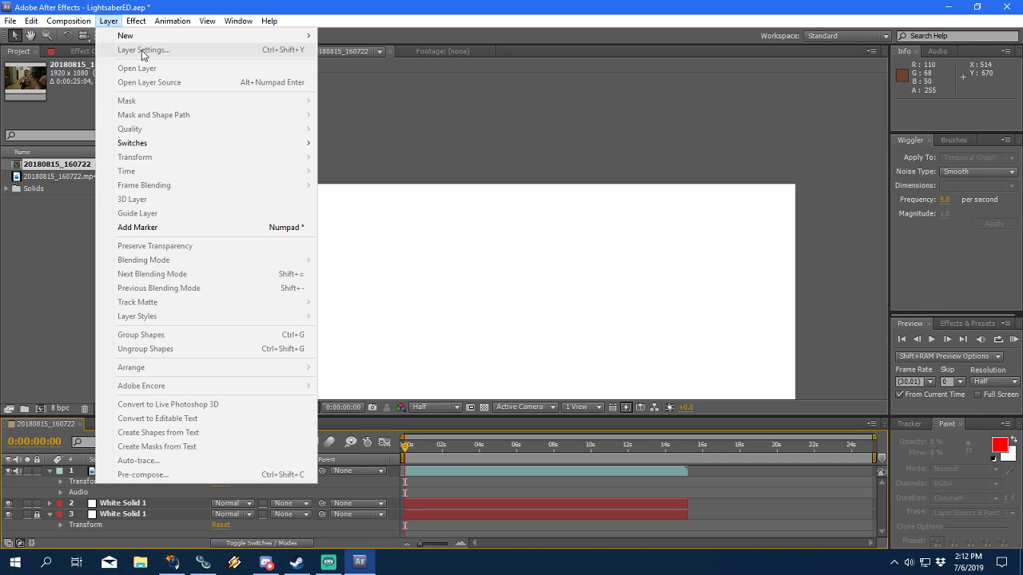
pyautogui.click(197, 11)
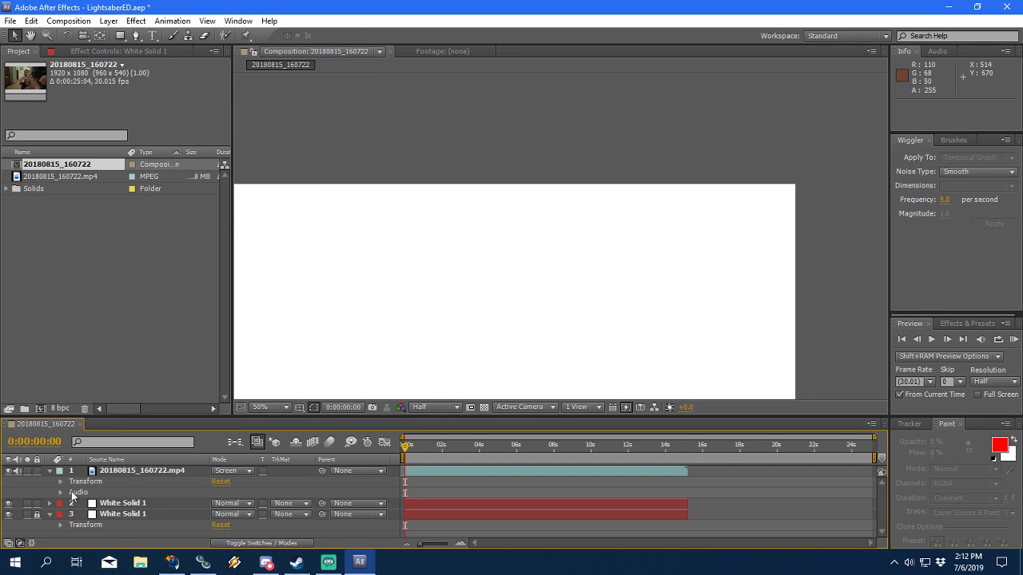
pyautogui.click(36, 514)
pyautogui.click(128, 515)
pyautogui.click(108, 21)
pyautogui.click(127, 53)
pyautogui.click(194, 342)
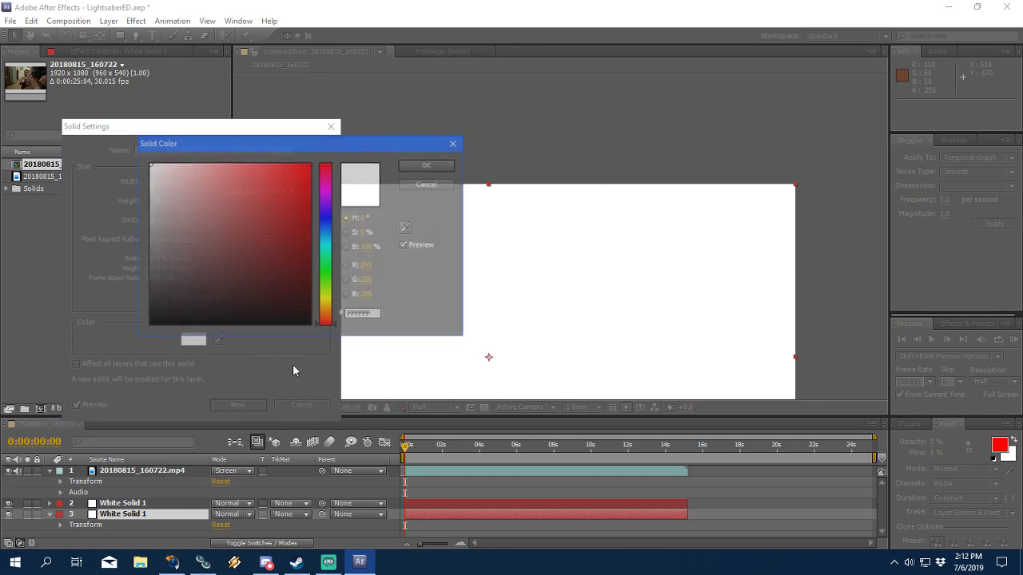
pyautogui.moveTo(254, 233); pyautogui.dragTo(315, 329)
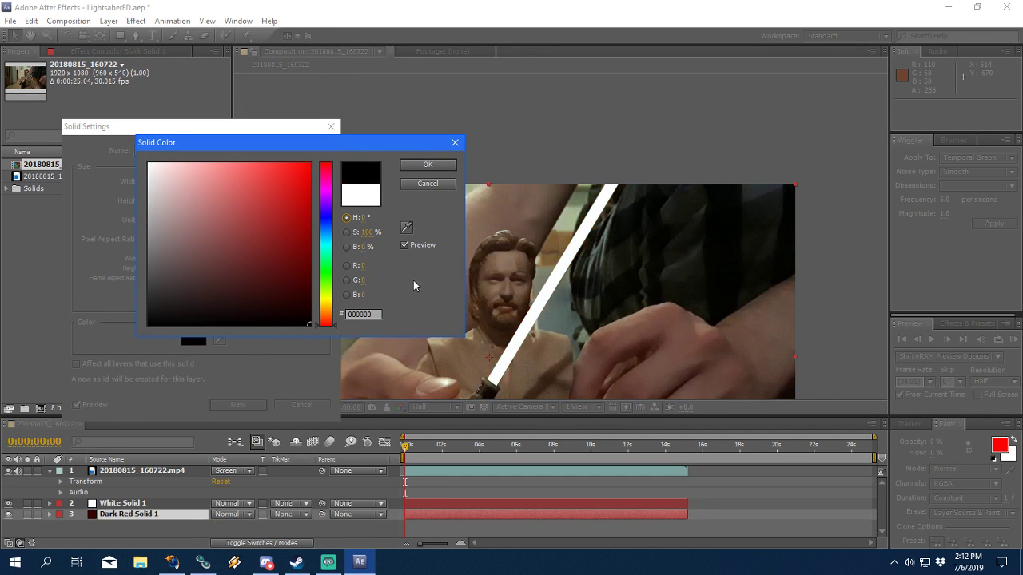
pyautogui.click(427, 164)
pyautogui.click(242, 402)
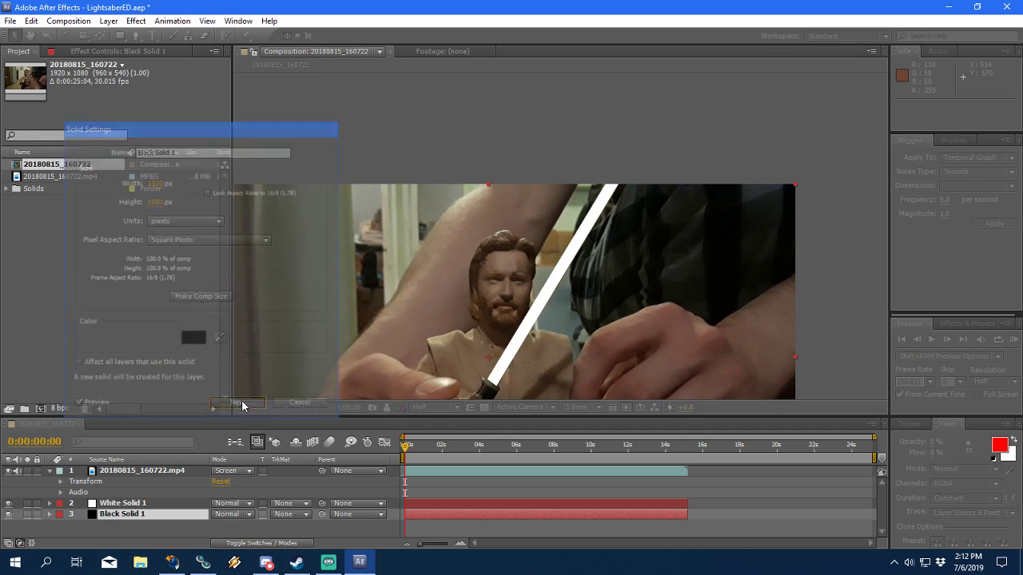
pyautogui.click(35, 514)
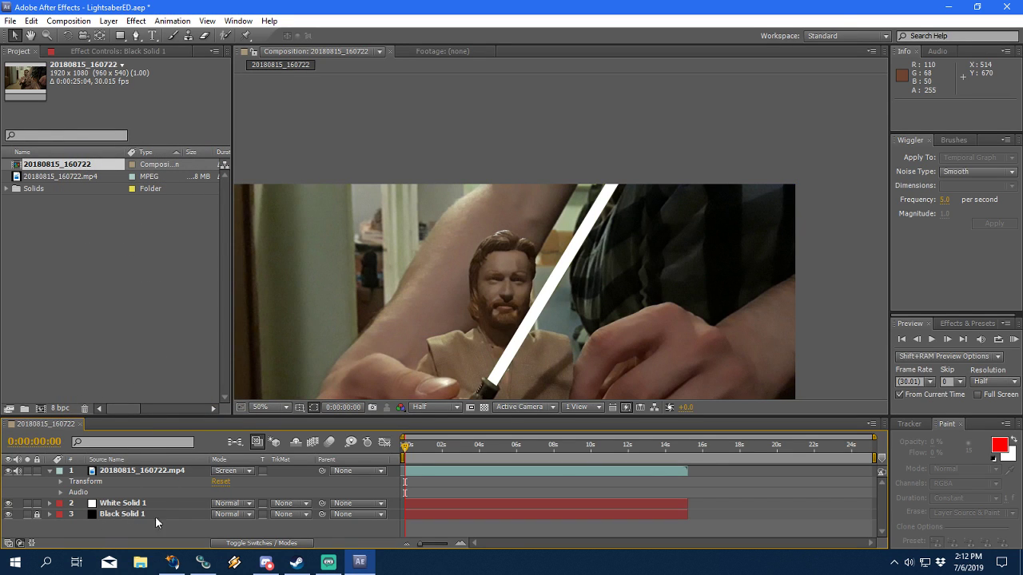
# Step: Save the LightsaberED.aep project and leave no layer selected
pyautogui.click(118, 504)
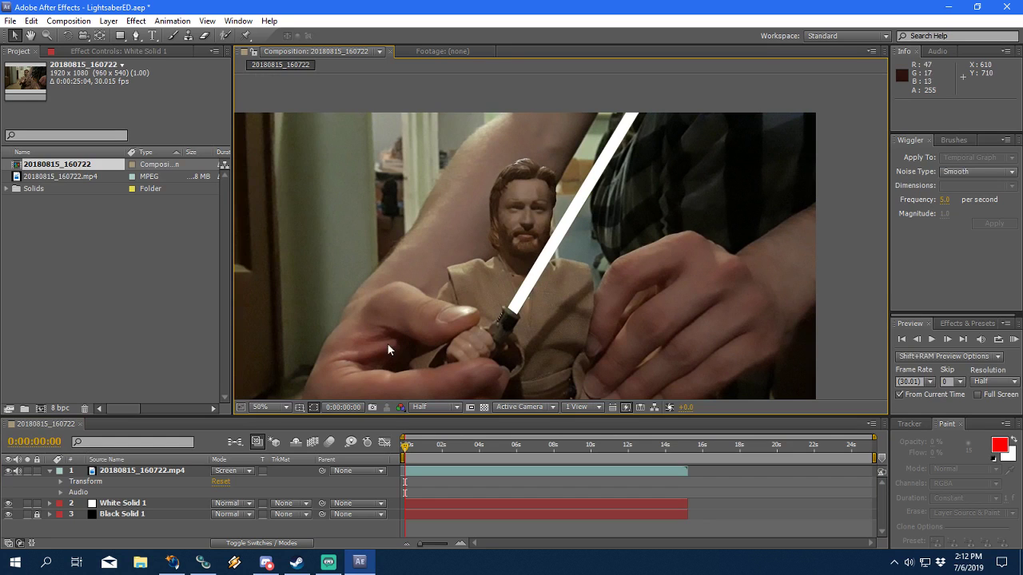
pyautogui.click(139, 471)
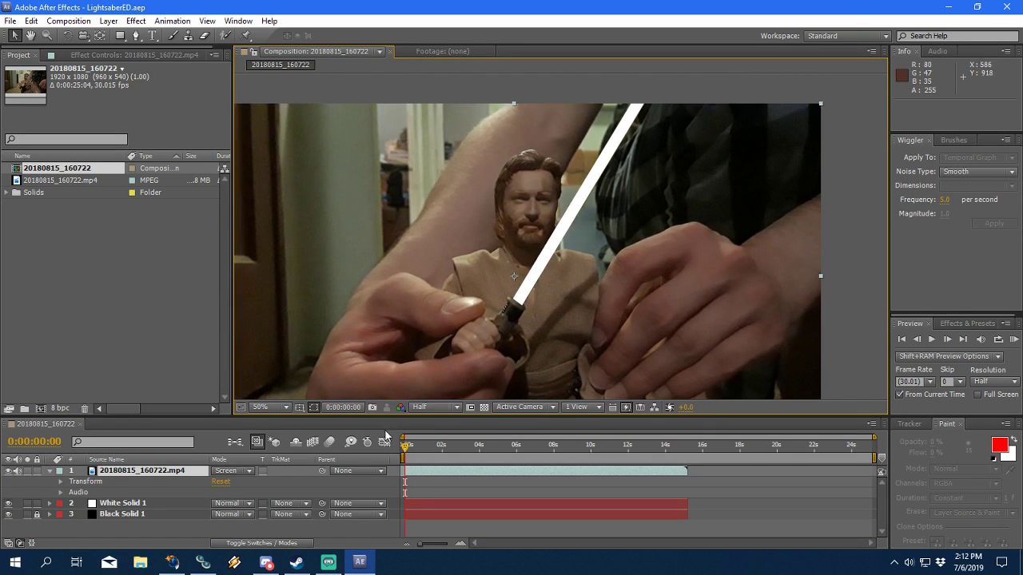
pyautogui.click(335, 483)
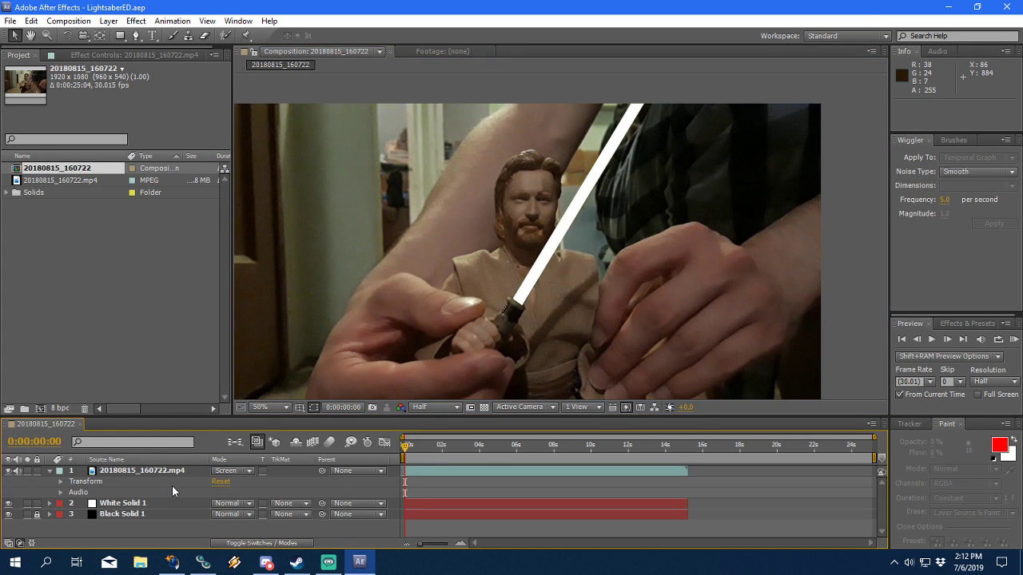
# Step: Set the feather of White Solid 1's Mask 1 to 3 pixels and check the softened blade edges
pyautogui.moveTo(468, 290); pyautogui.dragTo(485, 268)
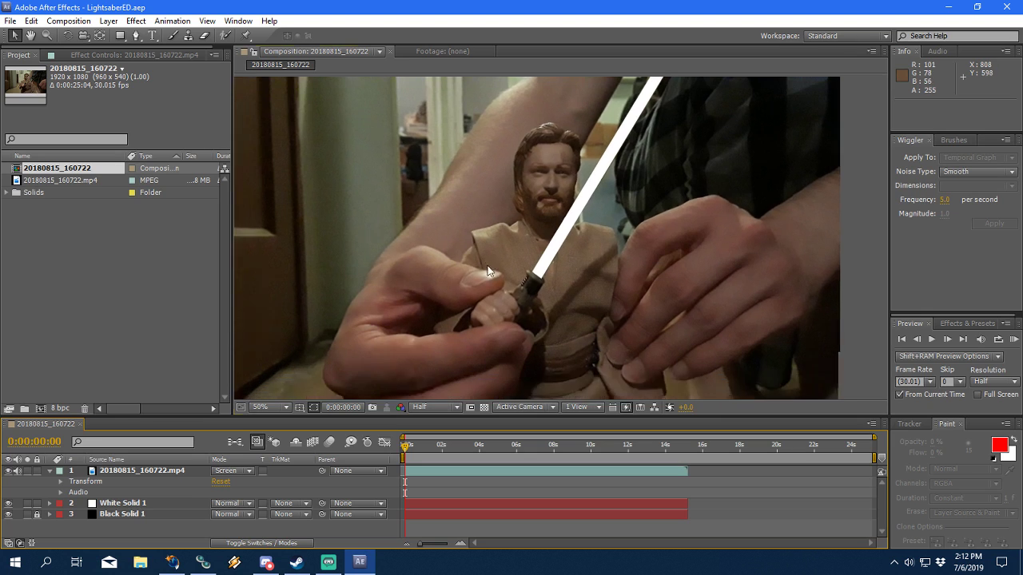
pyautogui.press('.')
pyautogui.click(50, 504)
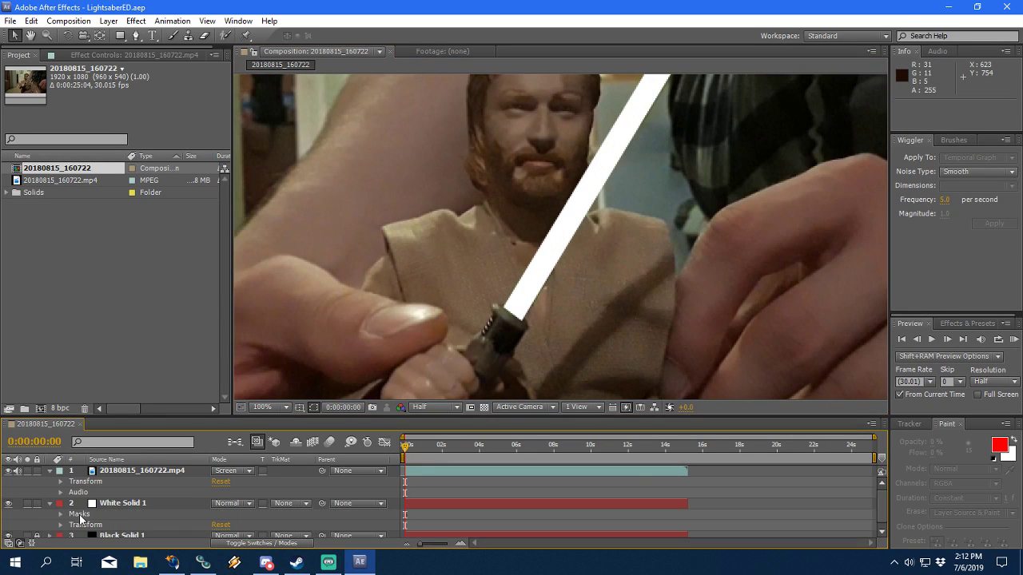
pyautogui.click(60, 514)
pyautogui.click(76, 526)
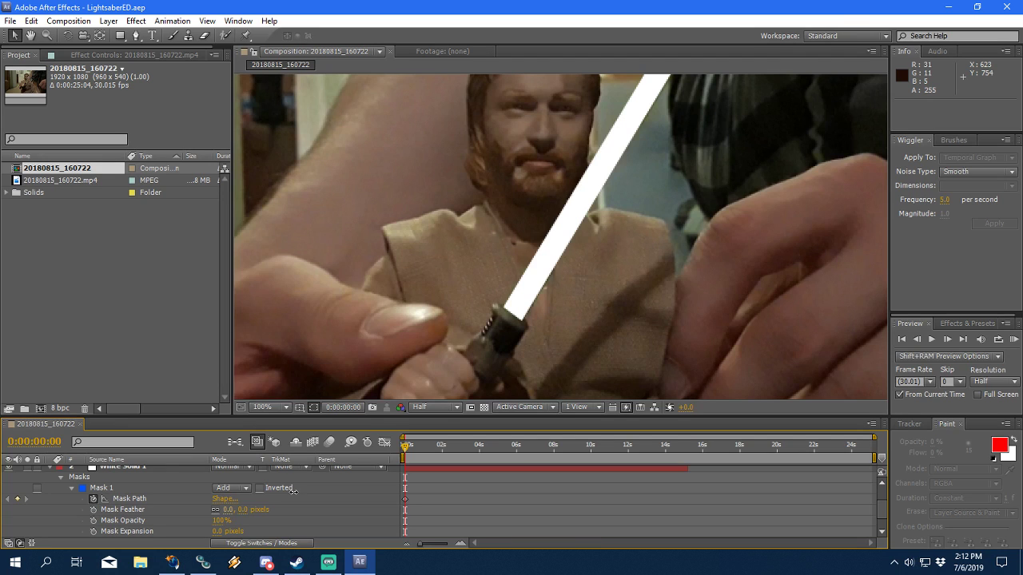
pyautogui.click(228, 510)
pyautogui.write('3')
pyautogui.press('Return')
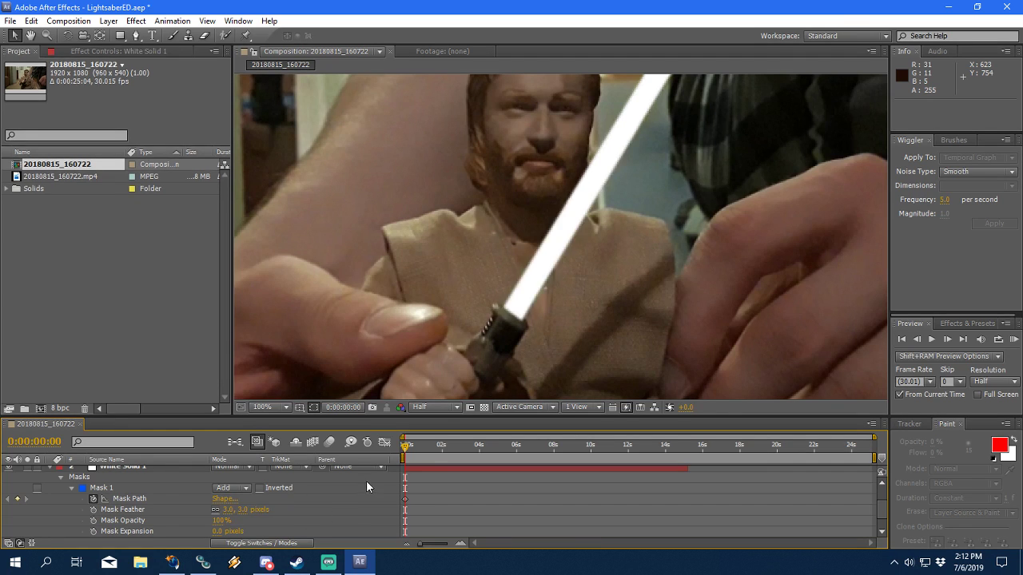
pyautogui.scroll(-2, 524, 202)
pyautogui.moveTo(522, 209); pyautogui.dragTo(520, 235)
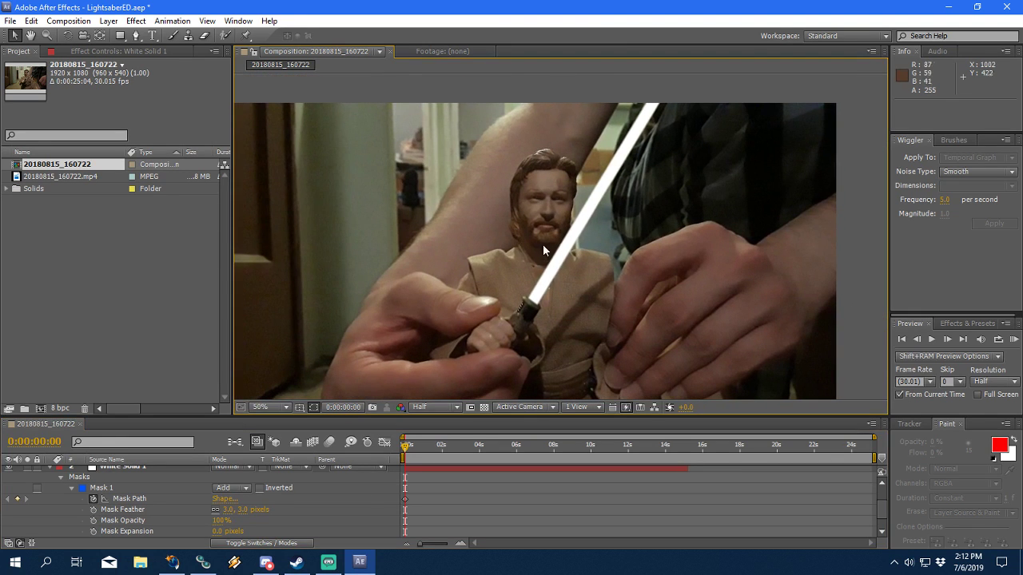
pyautogui.scroll(2, 543, 229)
pyautogui.scroll(2, 489, 344)
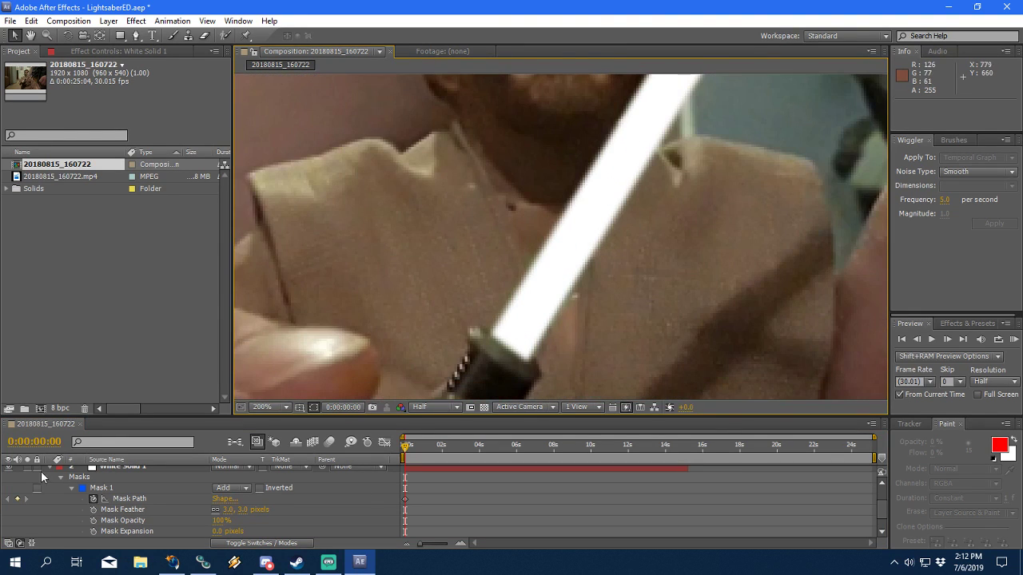
# Step: Round the base of Mask 1 along the hilt rim with an added middle vertex, hiding White Solid 1 only while editing
pyautogui.click(128, 499)
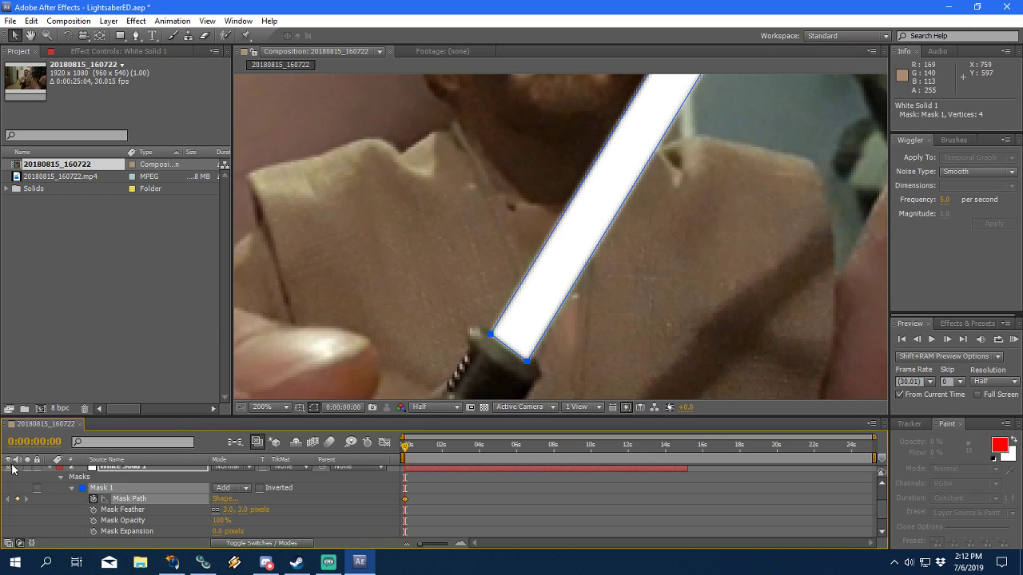
pyautogui.scroll(1, 9, 475)
pyautogui.click(8, 499)
pyautogui.click(136, 36)
pyautogui.click(507, 346)
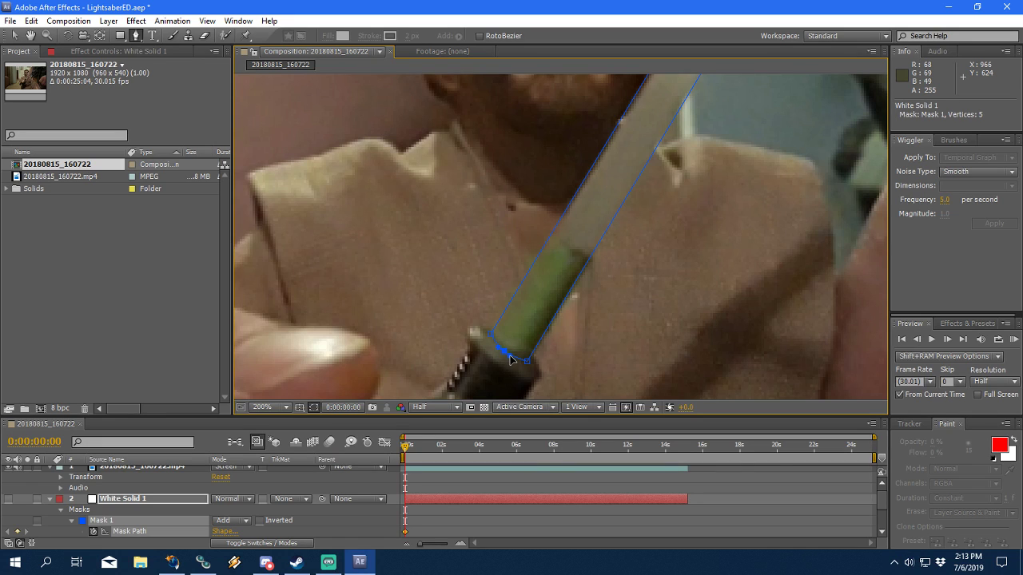
pyautogui.keyDown('alt'); pyautogui.click(513, 358); pyautogui.keyUp('alt')
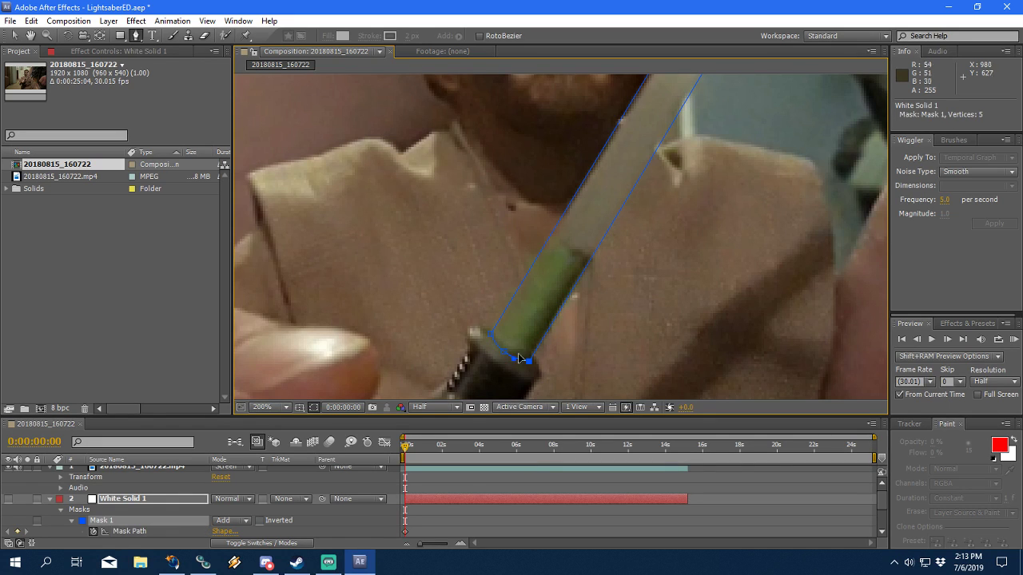
pyautogui.click(491, 334)
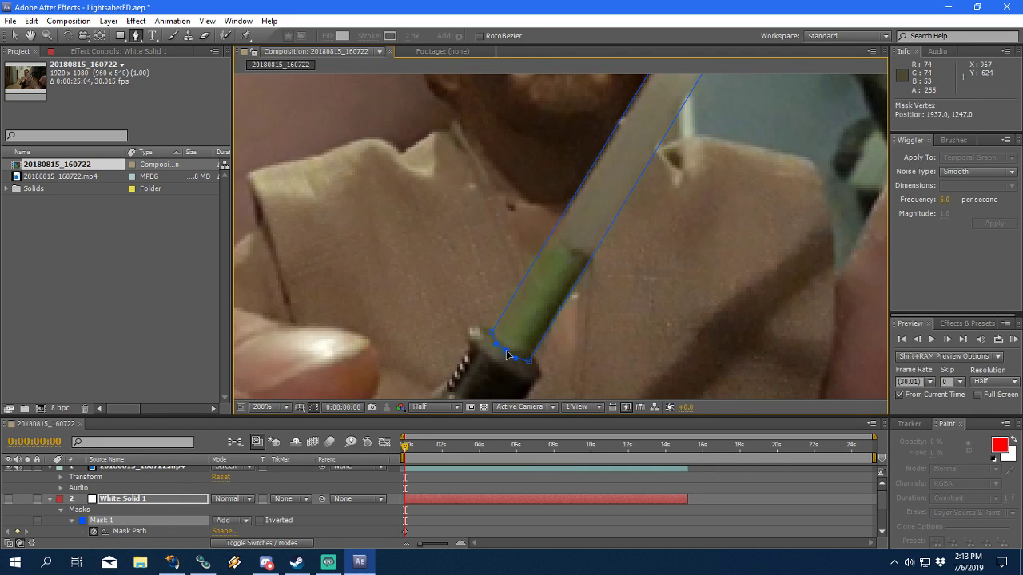
pyautogui.click(8, 498)
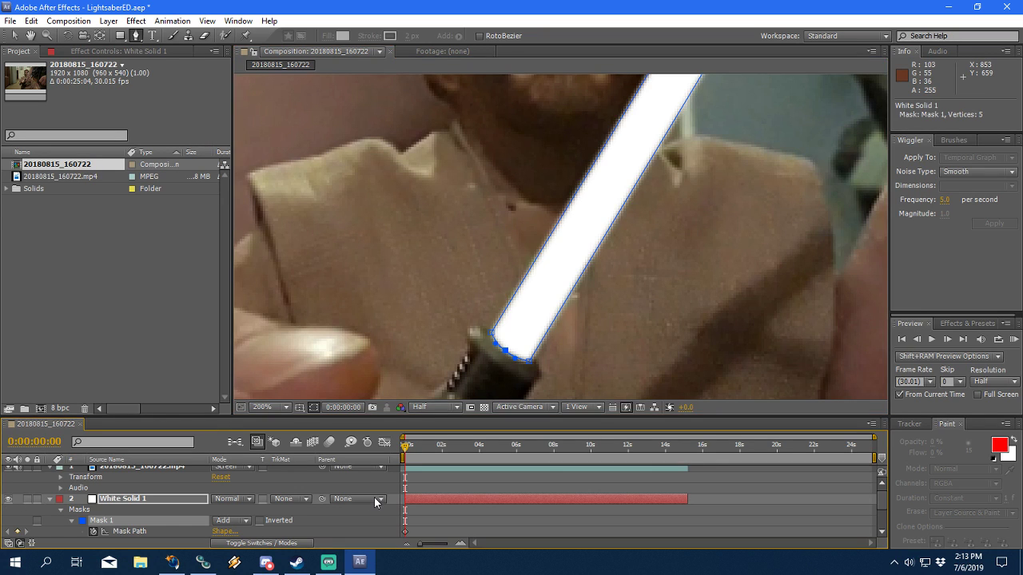
# Step: Deselect the layer and examine how the rounded blade base meets the hilt, both close up and in the full frame
pyautogui.press('F2')
pyautogui.scroll(-3, 370, 303)
pyautogui.scroll(2, 390, 303)
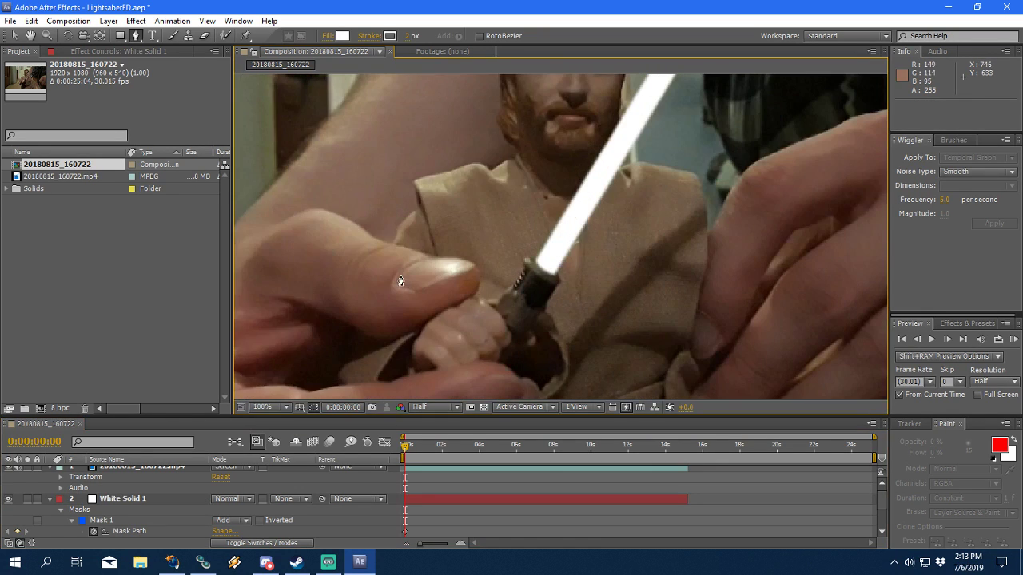
pyautogui.scroll(-2, 401, 281)
pyautogui.moveTo(624, 303); pyautogui.dragTo(560, 341)
pyautogui.scroll(2, 561, 341)
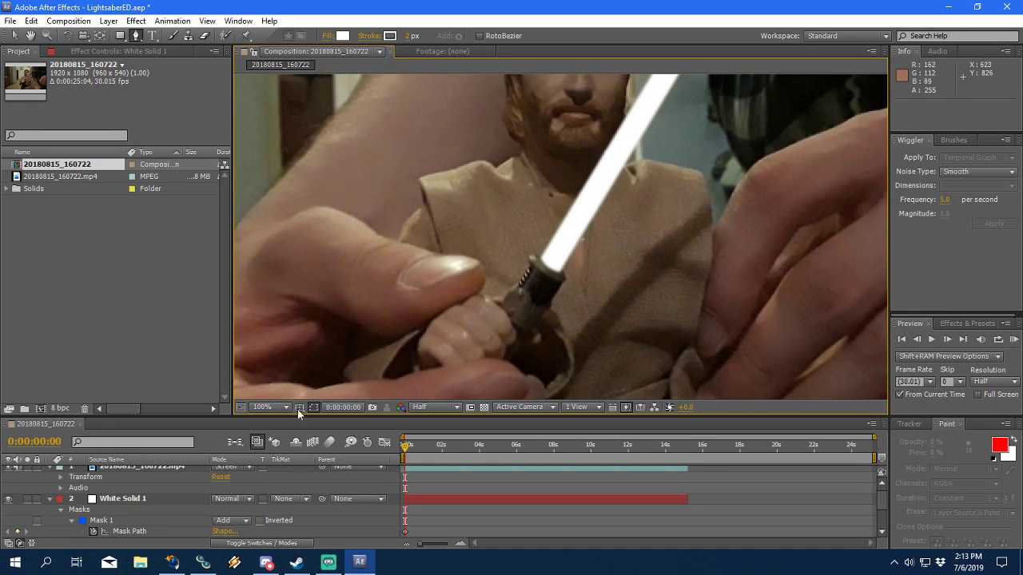
pyautogui.scroll(-1, 149, 510)
pyautogui.scroll(1, 100, 514)
# Step: Delete the middle vertex at the base of White Solid 1's mask and realign its two lower corner vertices with the hilt
pyautogui.click(122, 499)
pyautogui.scroll(2, 553, 301)
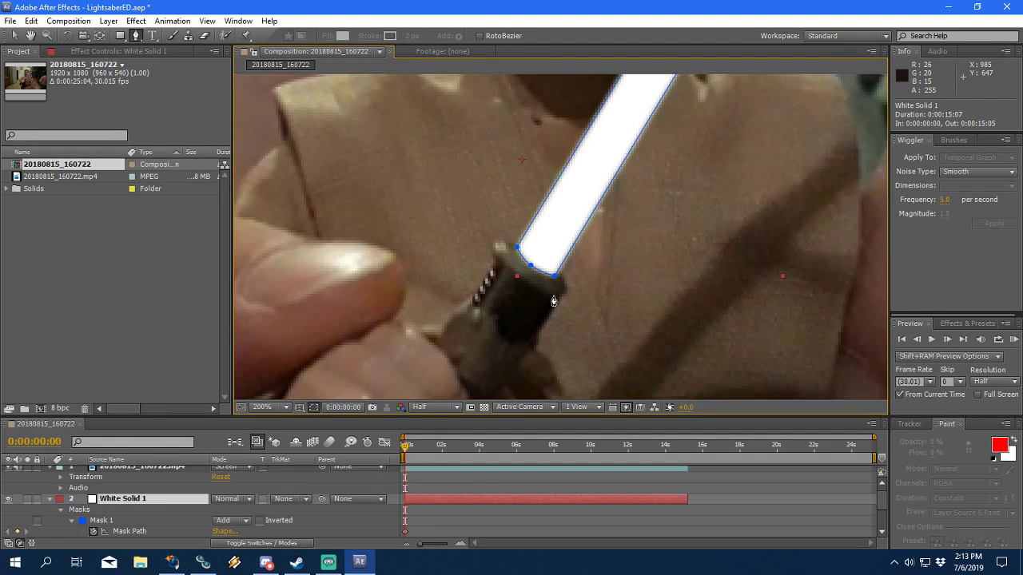
pyautogui.click(528, 268)
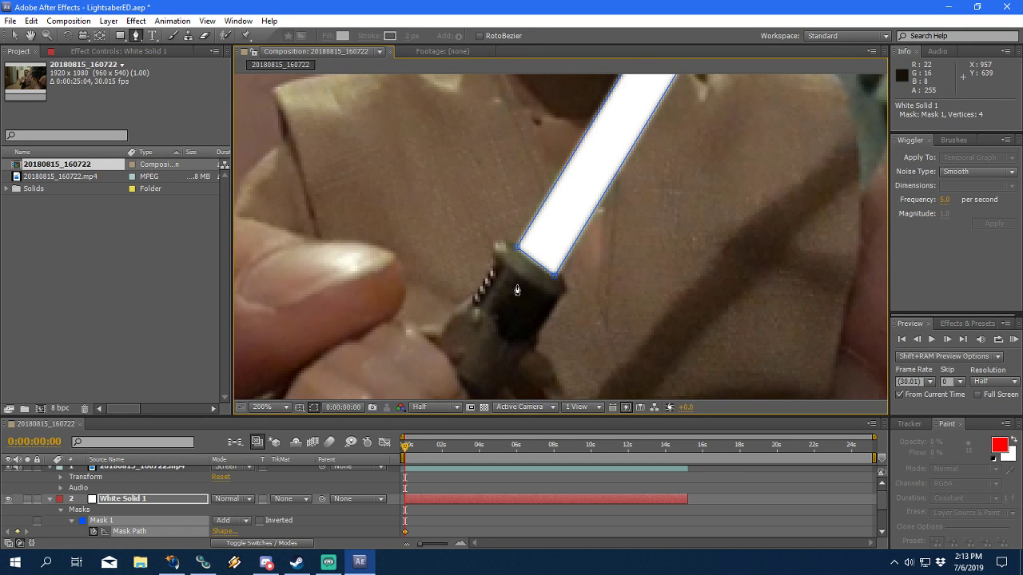
pyautogui.click(516, 249)
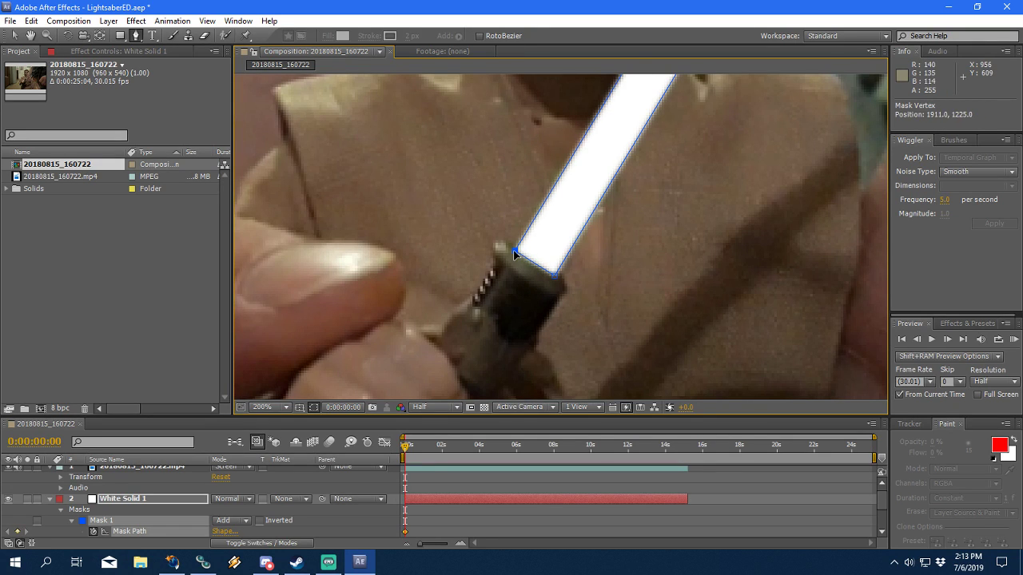
pyautogui.click(553, 276)
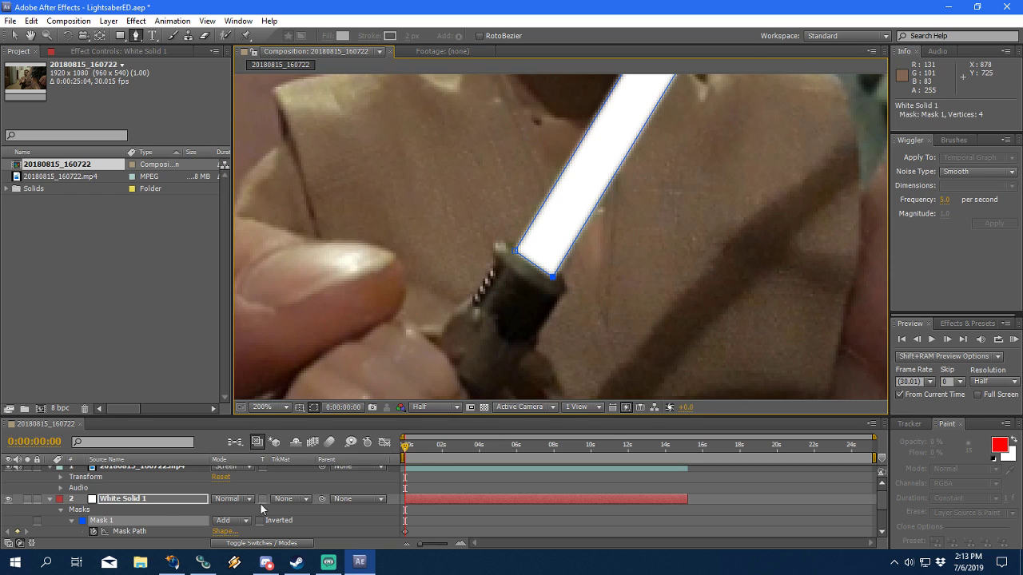
# Step: Set Mask 1's feather to 0 pixels and save the project with White Solid 1 selected
pyautogui.press('m')
pyautogui.press('m')
pyautogui.click(230, 510)
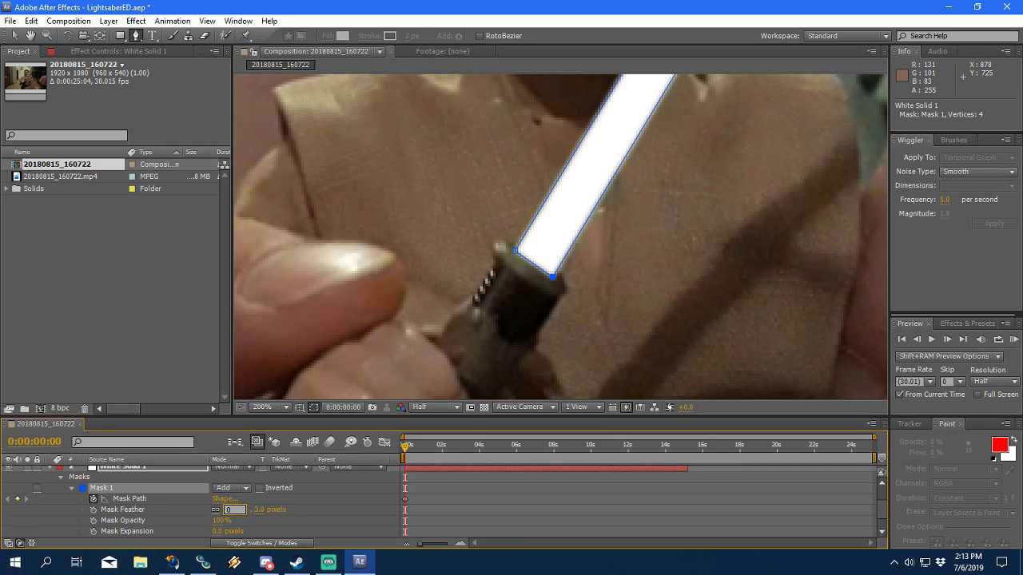
pyautogui.write('0')
pyautogui.press('Return')
pyautogui.click(302, 500)
pyautogui.press(',')
pyautogui.press(',')
pyautogui.press(',')
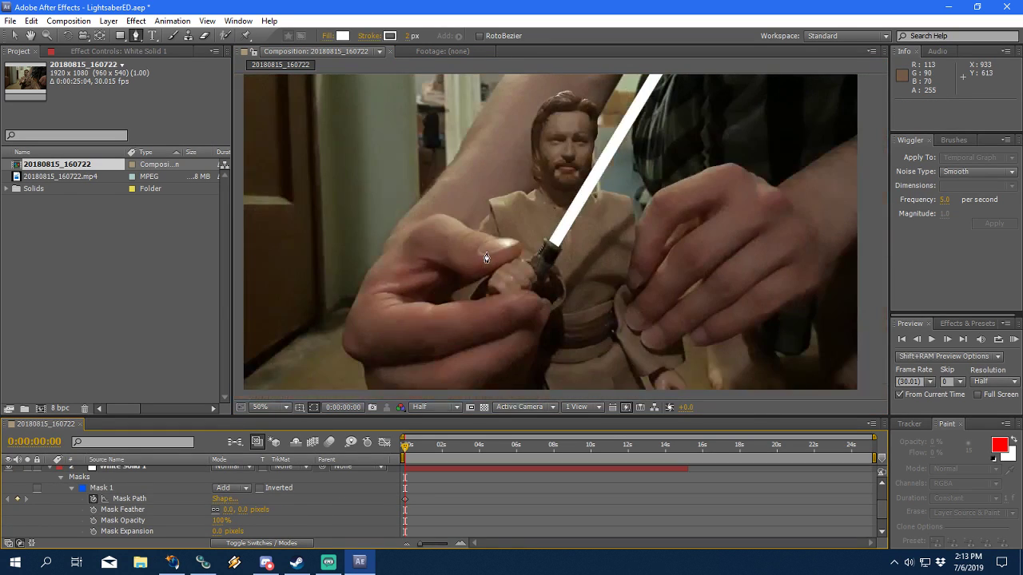
pyautogui.scroll(2, 155, 482)
pyautogui.click(135, 496)
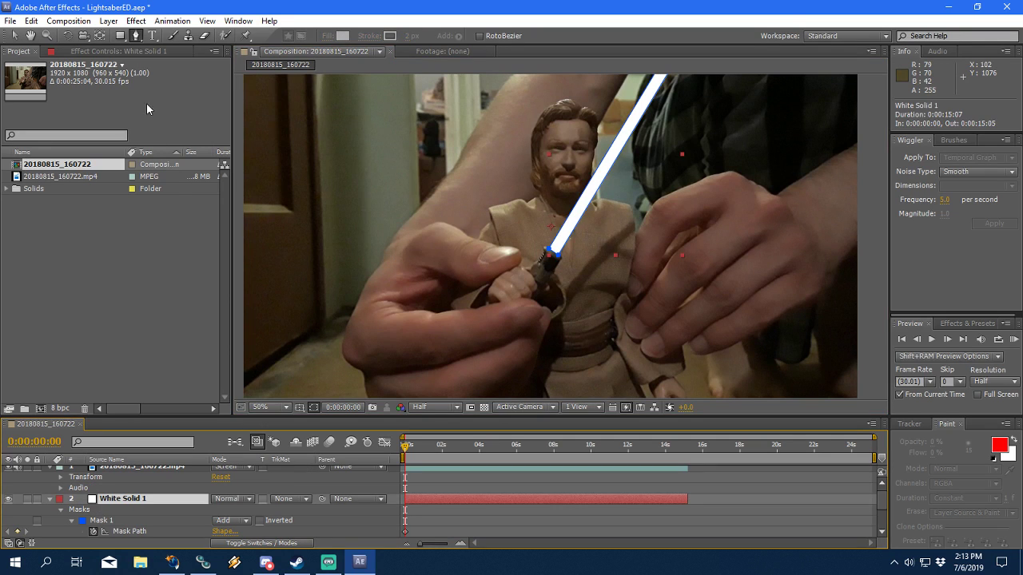
pyautogui.hotkey('ctrl', 's')
# Step: Create an adjustment layer, place it between the 20180815_160722.mp4 clip and White Solid 1, and collapse the clip's properties
pyautogui.click(108, 21)
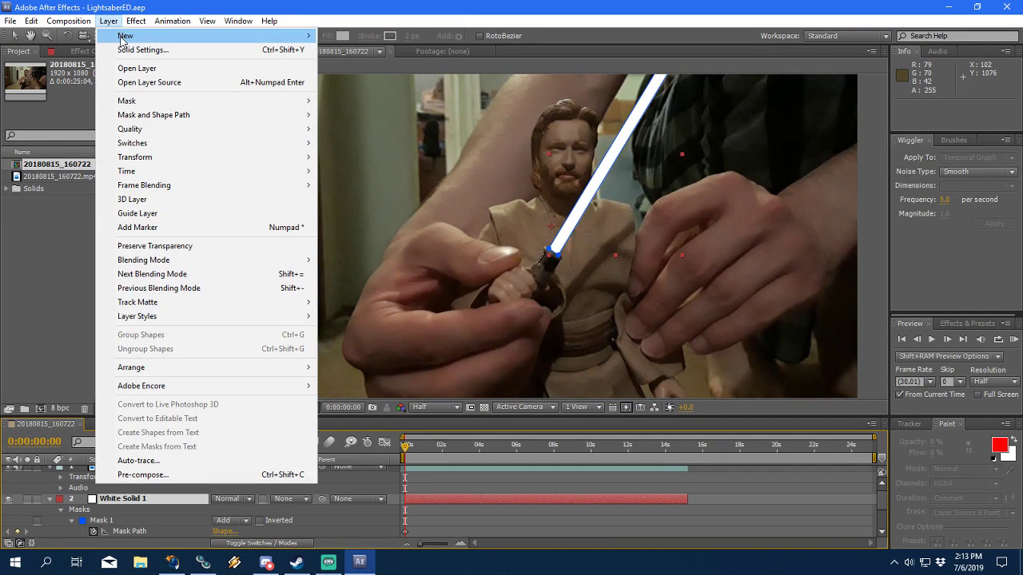
pyautogui.moveTo(124, 36)
pyautogui.click(380, 130)
pyautogui.moveTo(166, 476); pyautogui.dragTo(140, 504)
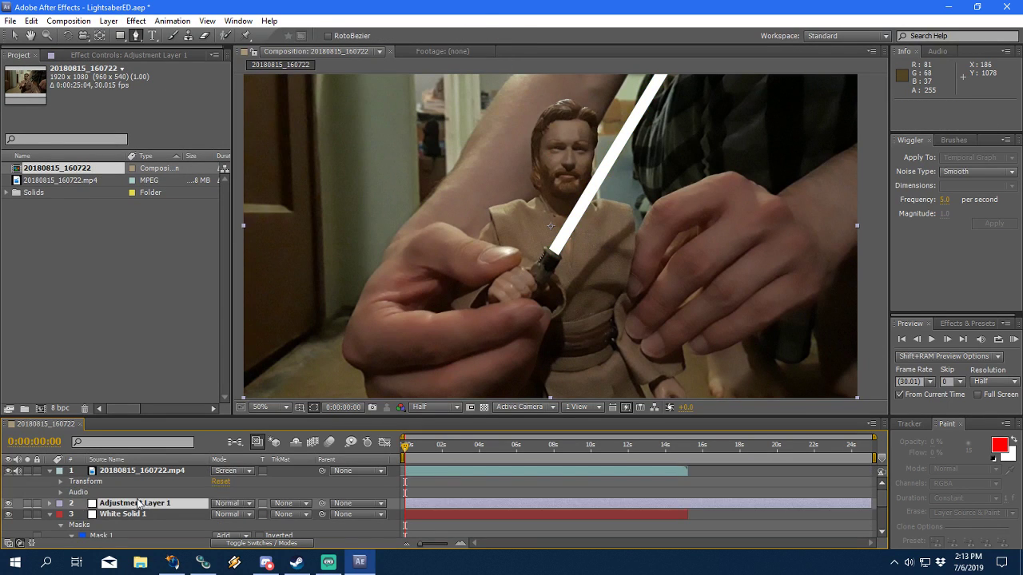
pyautogui.click(51, 472)
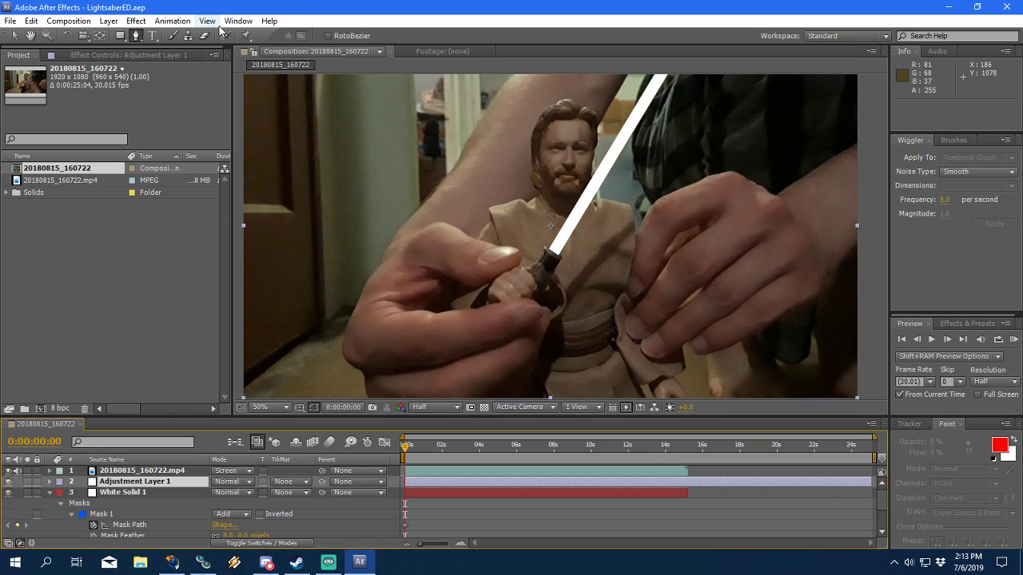
# Step: Apply the Fast Blur effect to Adjustment Layer 1 and enable Repeat Edge Pixels
pyautogui.click(136, 21)
pyautogui.moveTo(172, 21)
pyautogui.moveTo(136, 20)
pyautogui.moveTo(162, 110)
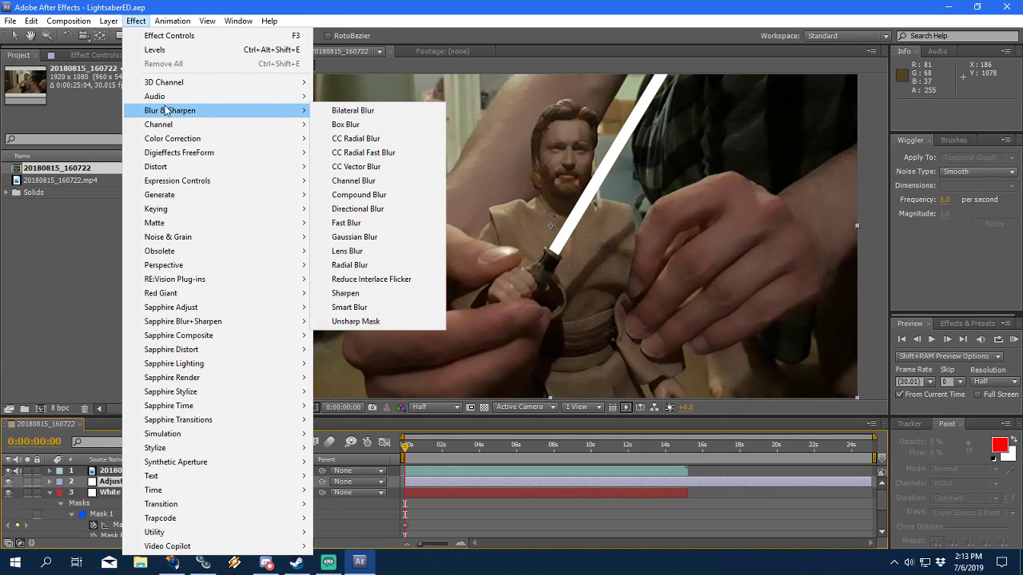
pyautogui.click(403, 223)
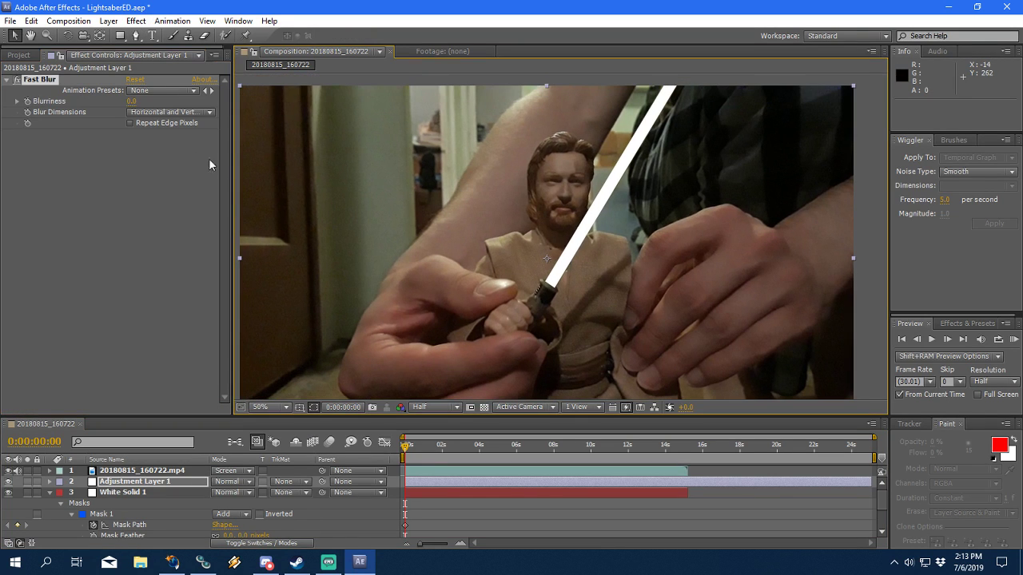
pyautogui.click(132, 124)
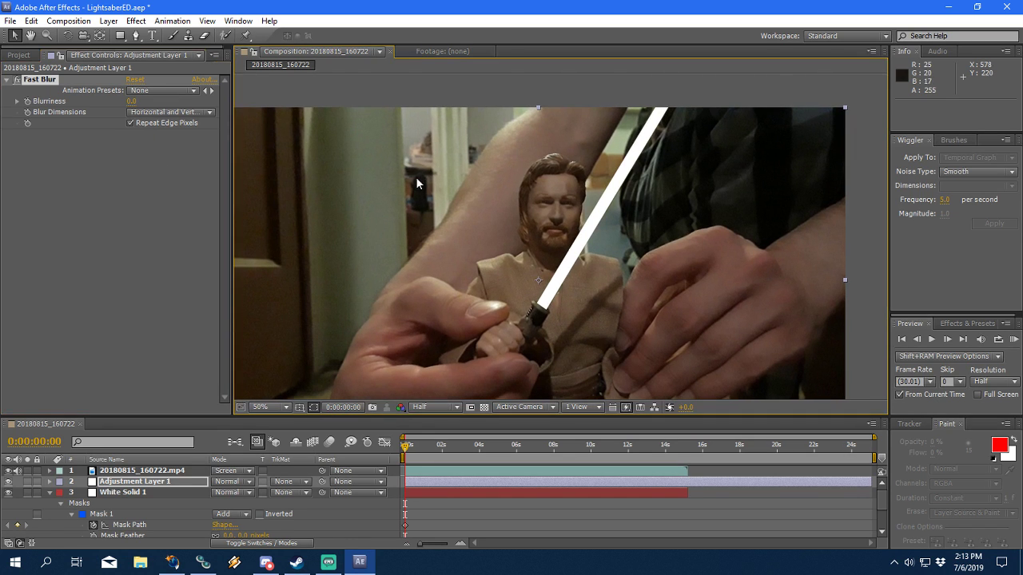
# Step: Try a Fast Blur blurriness of 40 without Repeat Edge Pixels, and reduce it to 9 with that option enabled again
pyautogui.click(129, 123)
pyautogui.moveTo(133, 100); pyautogui.dragTo(164, 100)
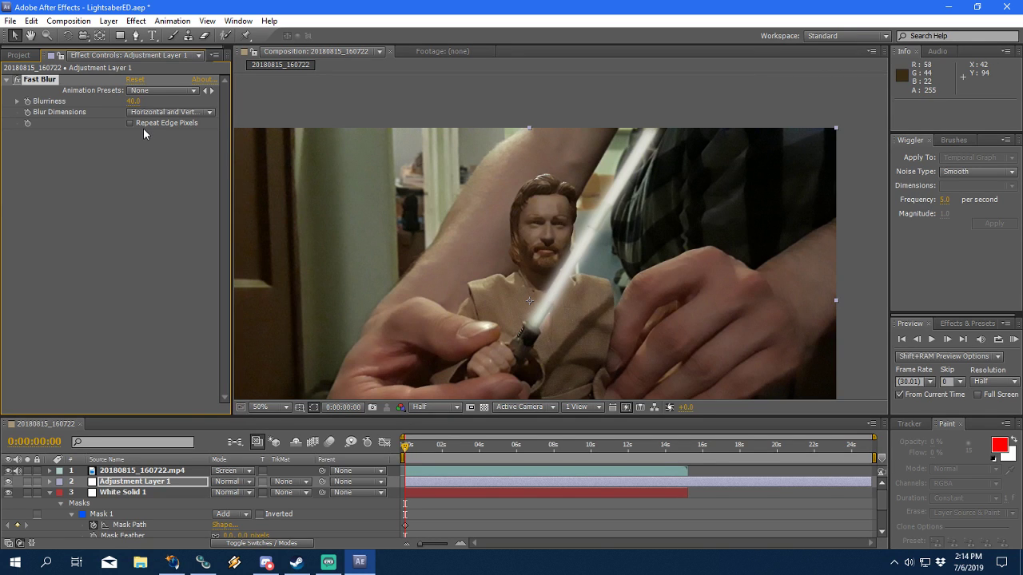
pyautogui.moveTo(138, 102); pyautogui.dragTo(115, 100)
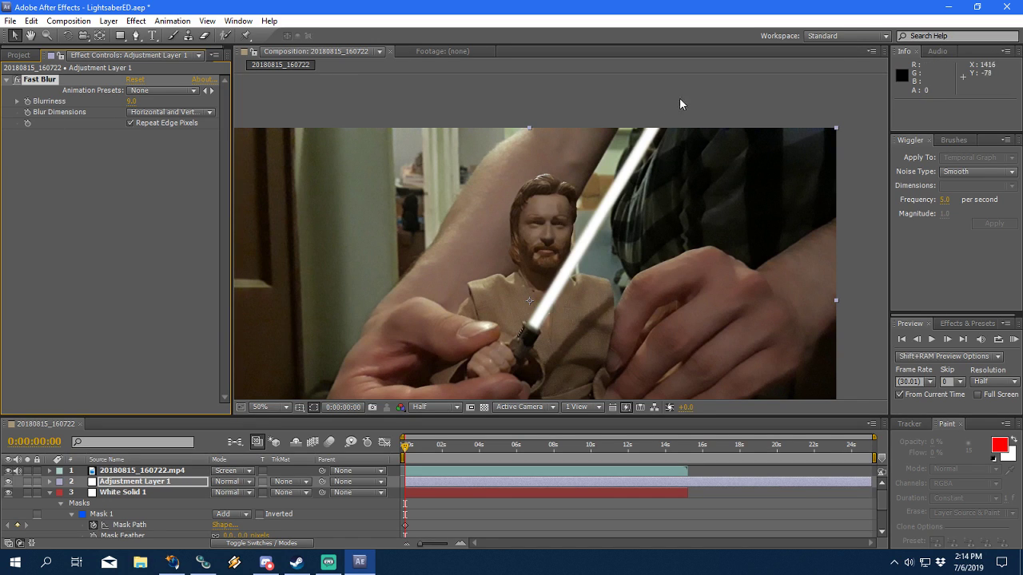
# Step: Set the Fast Blur blurriness on Adjustment Layer 1 to 8 and check the blade's glow from tip to hilt
pyautogui.click(137, 102)
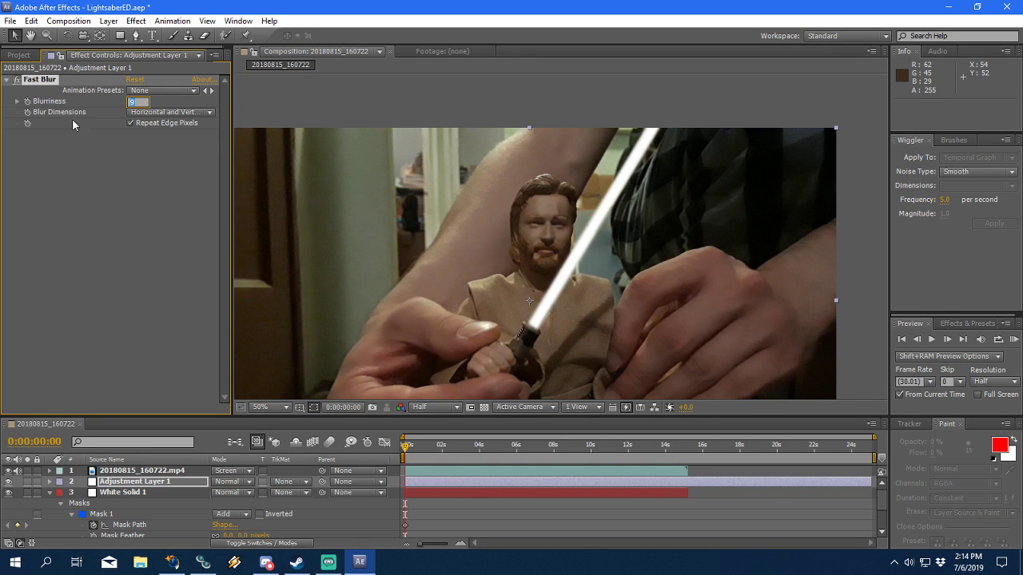
pyautogui.scroll(2, 573, 223)
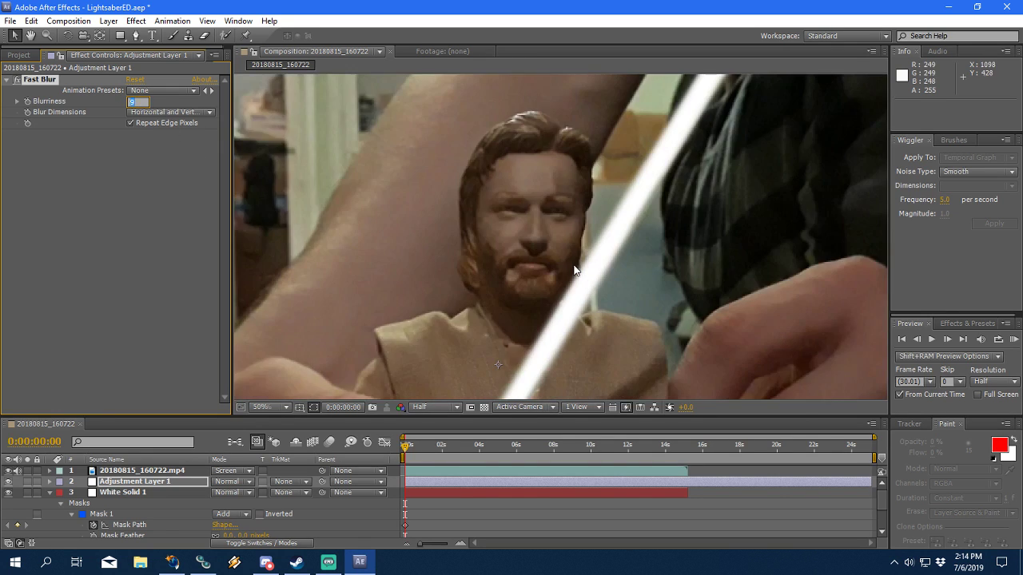
pyautogui.moveTo(549, 252); pyautogui.dragTo(490, 325)
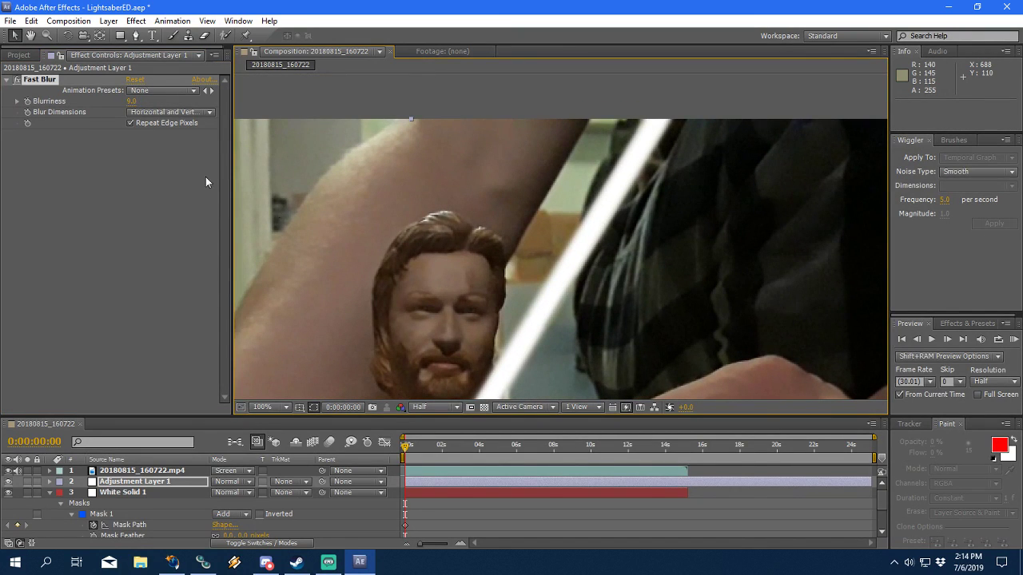
pyautogui.click(132, 102)
pyautogui.press('Return')
pyautogui.scroll(-2, 441, 275)
pyautogui.scroll(2, 496, 254)
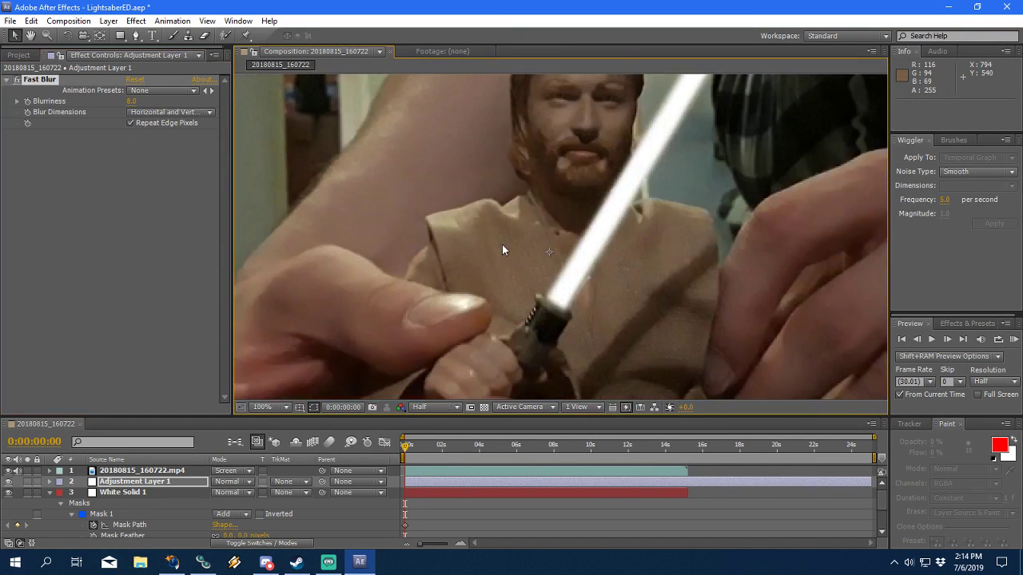
pyautogui.scroll(-2, 502, 245)
pyautogui.moveTo(553, 209); pyautogui.dragTo(532, 237)
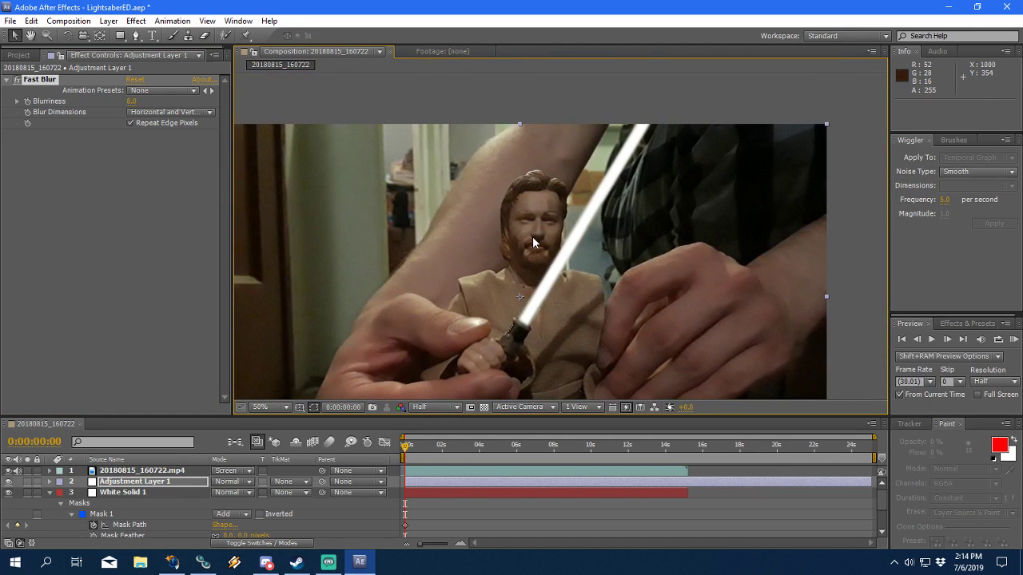
# Step: Save the LightsaberED.aep project and check the blurred blade in the full frame
pyautogui.click(199, 85)
pyautogui.press('Return')
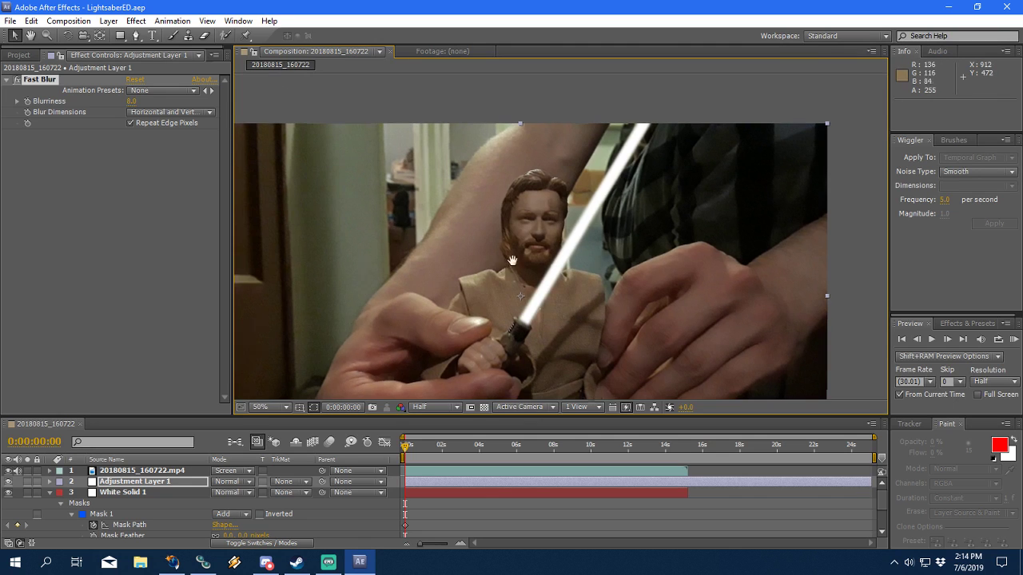
pyautogui.scroll(-2, 625, 319)
pyautogui.scroll(2, 599, 204)
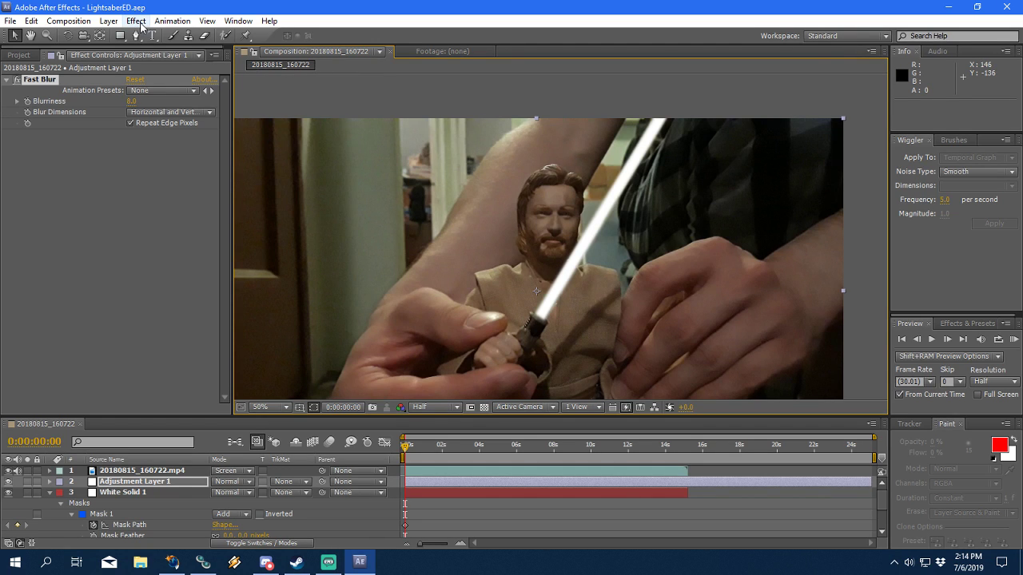
# Step: Shorten the White Solid 1 mask by moving its tip vertices down the blade into the frame, and check both blade ends
pyautogui.scroll(-1, 637, 294)
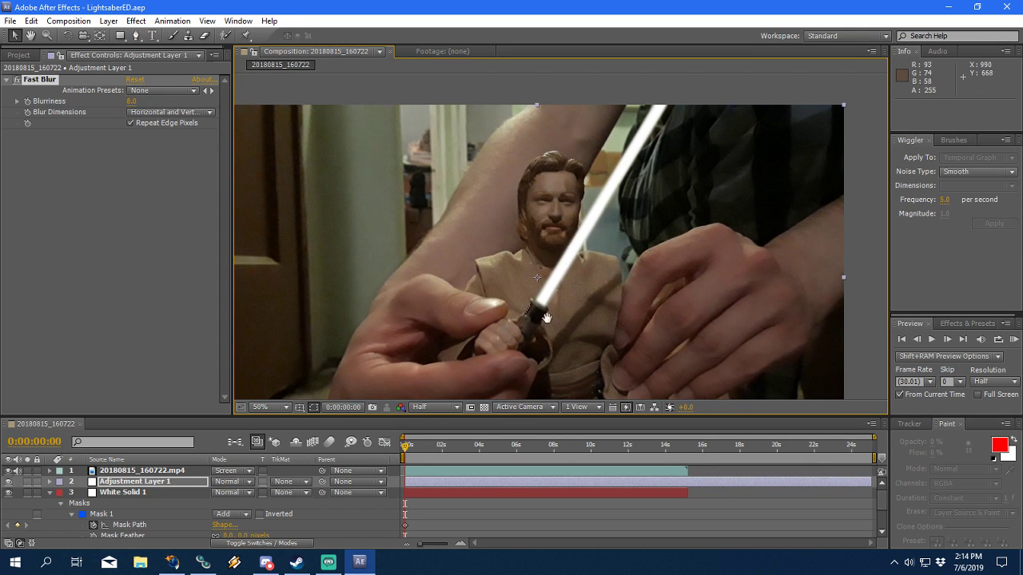
pyautogui.scroll(-1, 551, 298)
pyautogui.scroll(2, 635, 226)
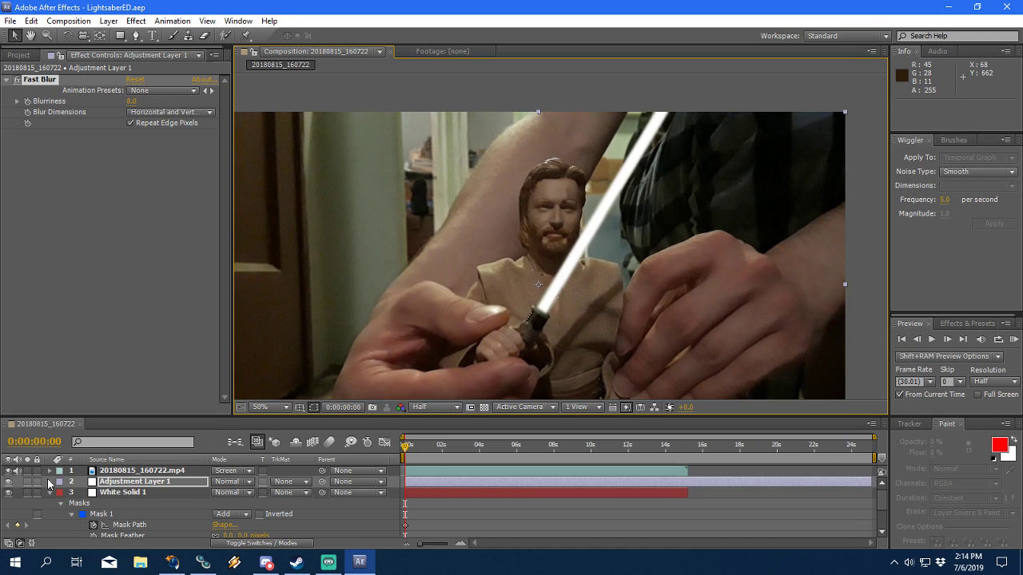
pyautogui.click(140, 534)
pyautogui.click(670, 110)
pyautogui.moveTo(670, 109); pyautogui.dragTo(641, 163)
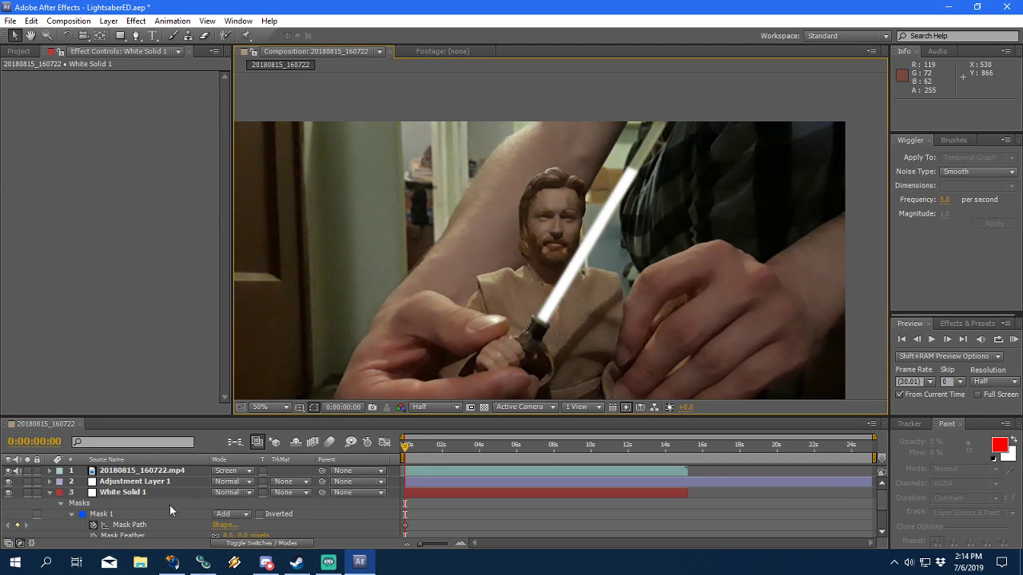
pyautogui.scroll(2, 599, 171)
pyautogui.click(661, 170)
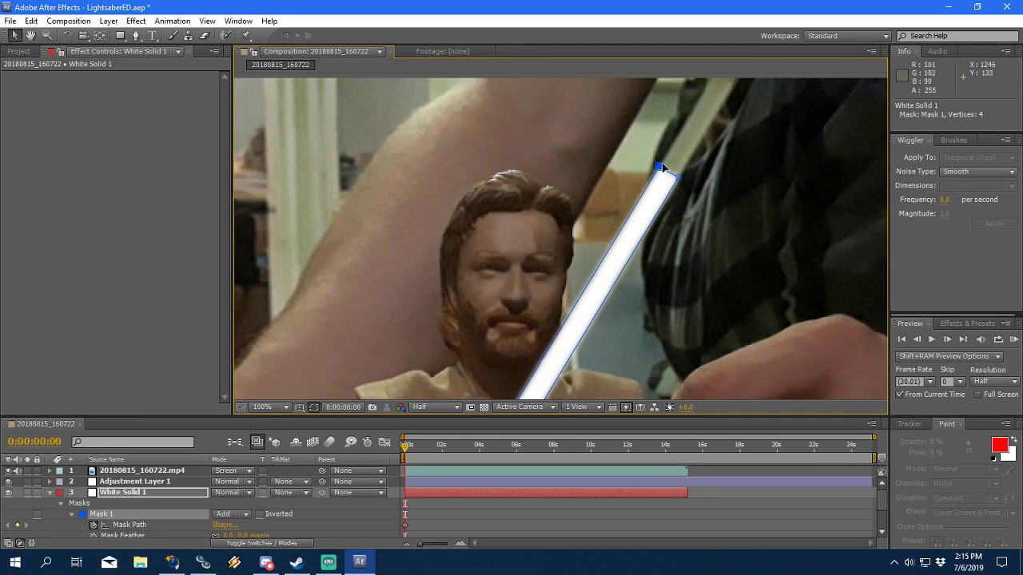
pyautogui.scroll(-3, 558, 310)
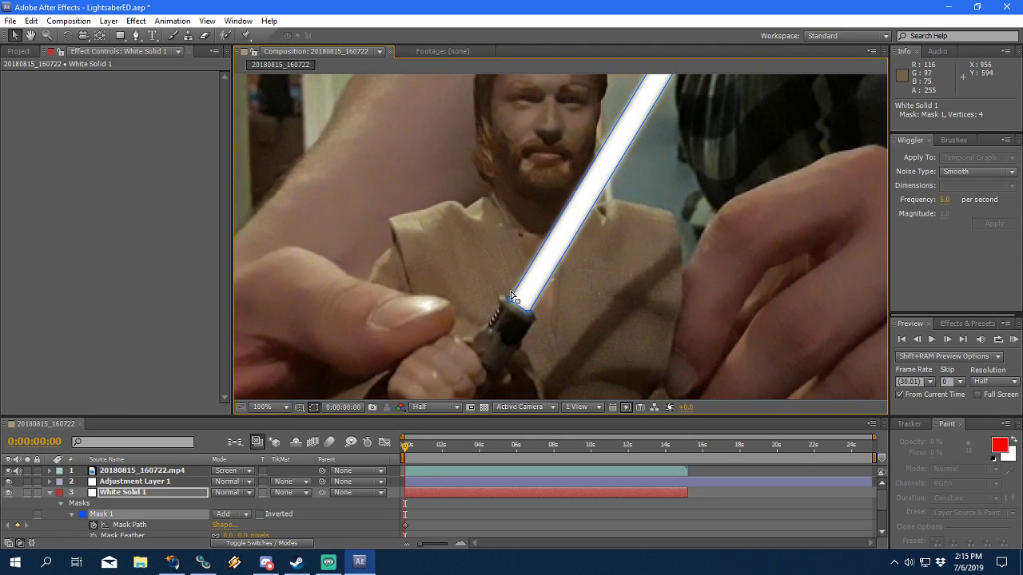
pyautogui.click(375, 509)
pyautogui.scroll(-2, 623, 221)
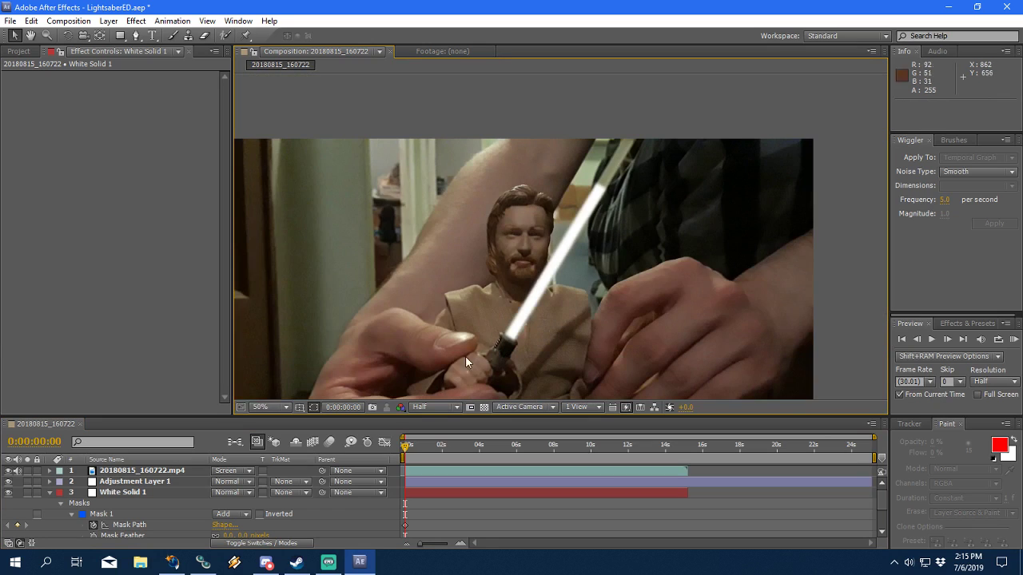
# Step: Apply the Levels color correction effect to Adjustment Layer 1
pyautogui.click(138, 483)
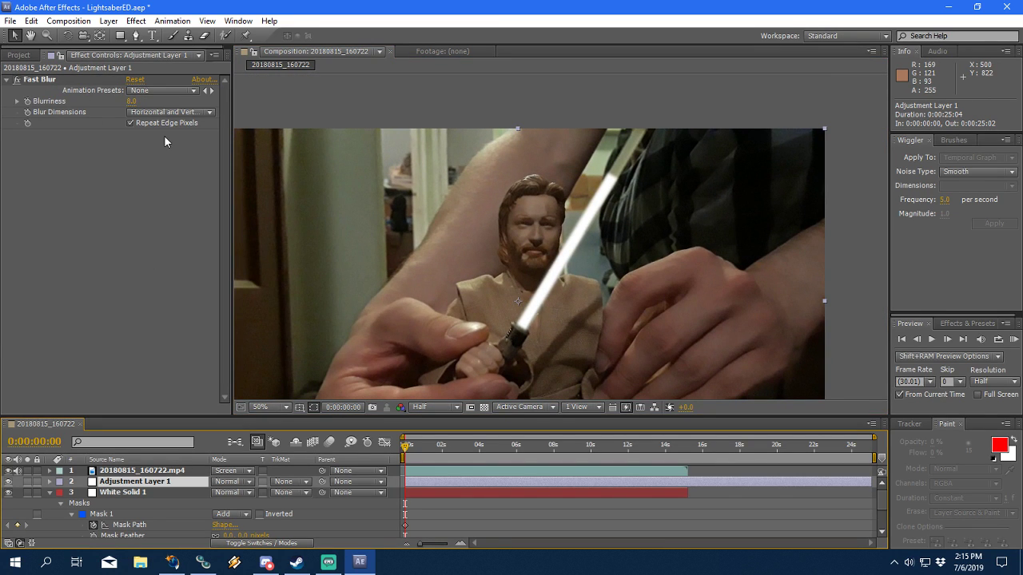
pyautogui.click(137, 21)
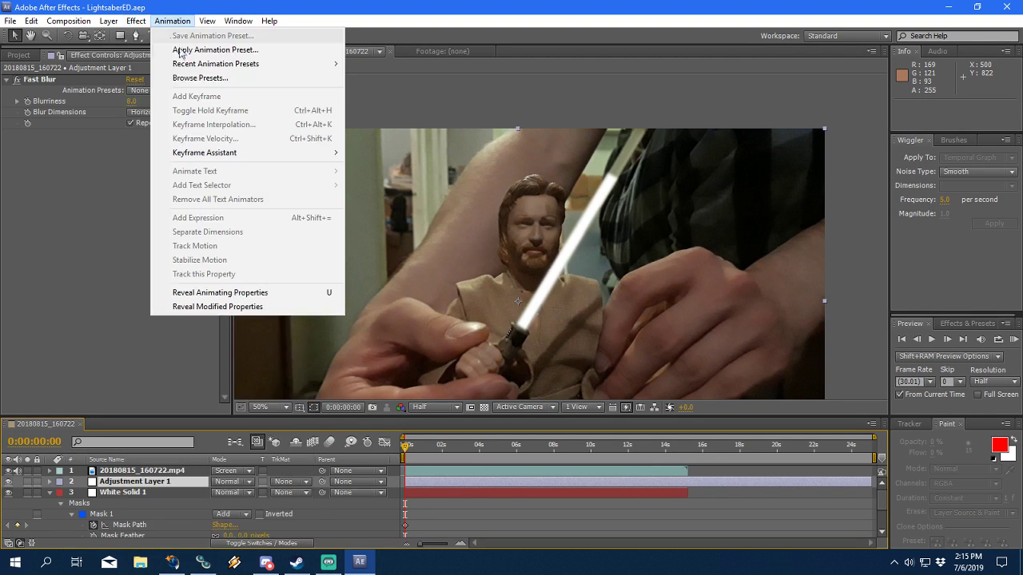
pyautogui.moveTo(174, 145)
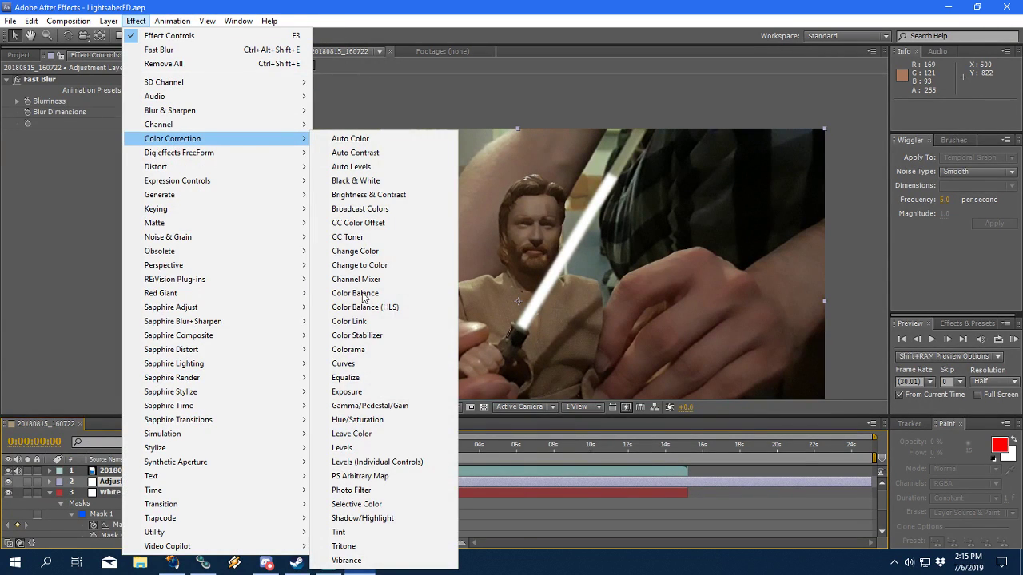
pyautogui.click(354, 453)
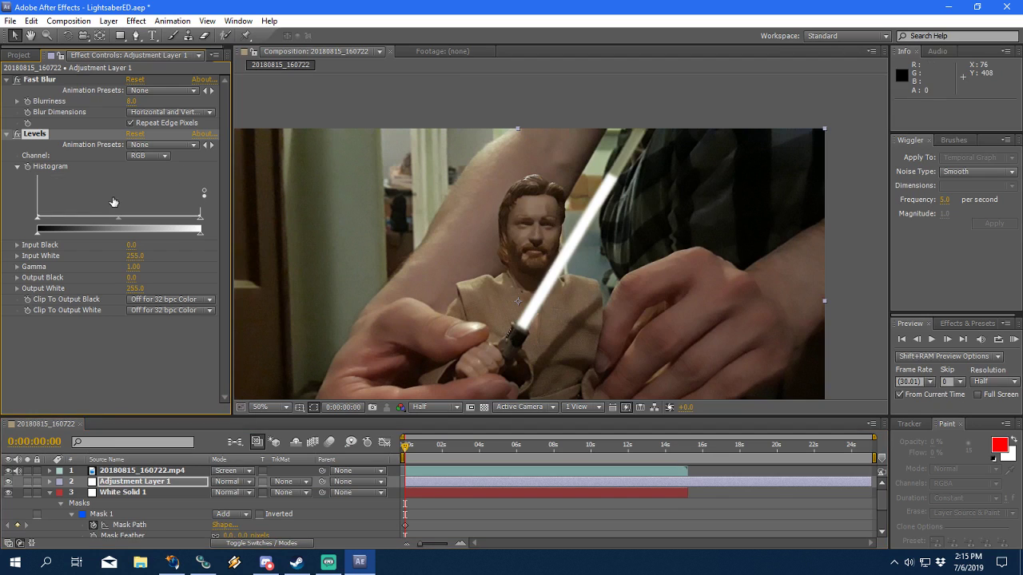
# Step: Inspect the channel options of the Levels effect on Adjustment Layer 1 and keep RGB
pyautogui.click(149, 155)
pyautogui.click(158, 226)
pyautogui.click(150, 155)
pyautogui.click(154, 171)
pyautogui.click(128, 492)
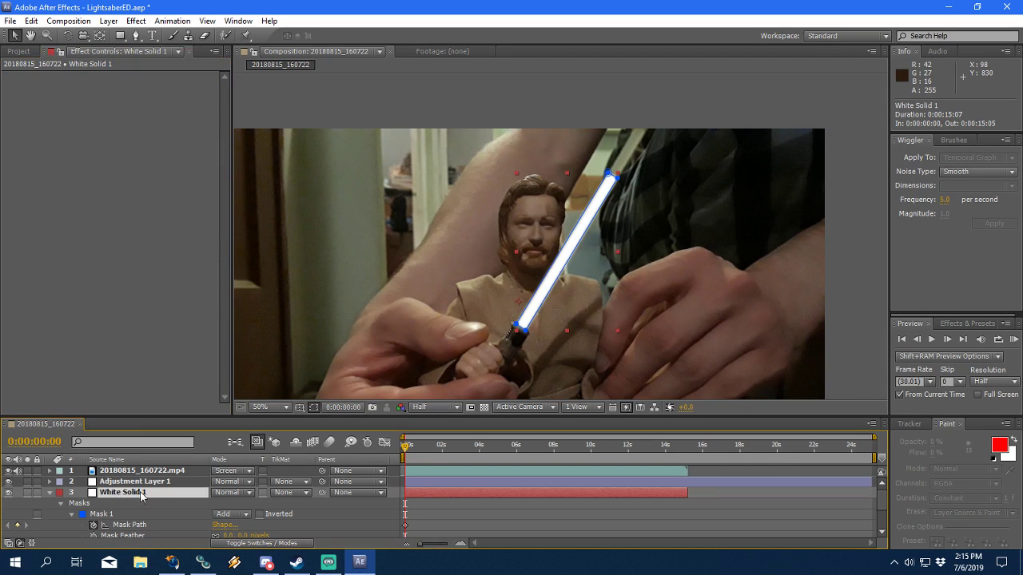
pyautogui.click(120, 483)
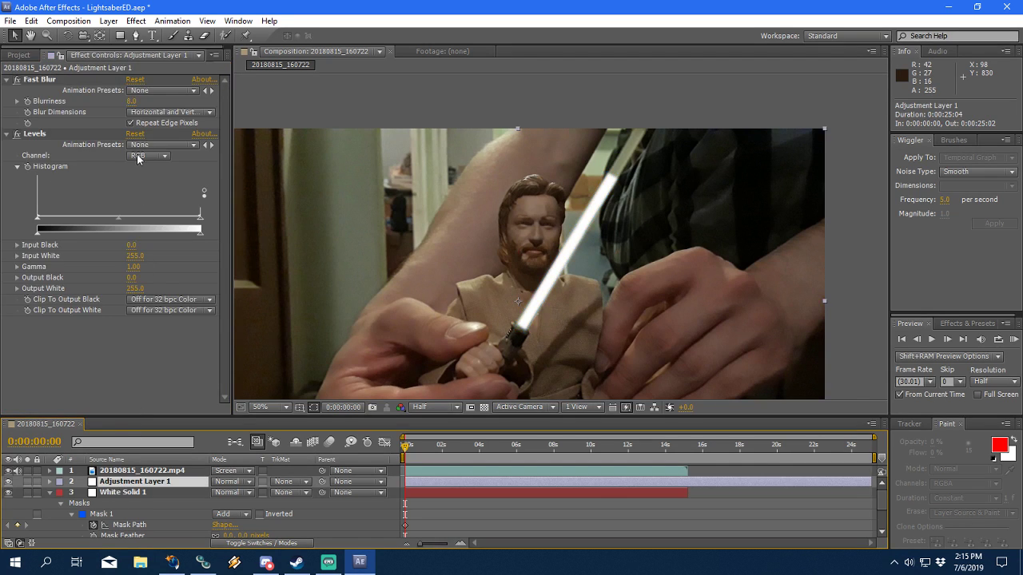
pyautogui.click(138, 159)
pyautogui.click(146, 164)
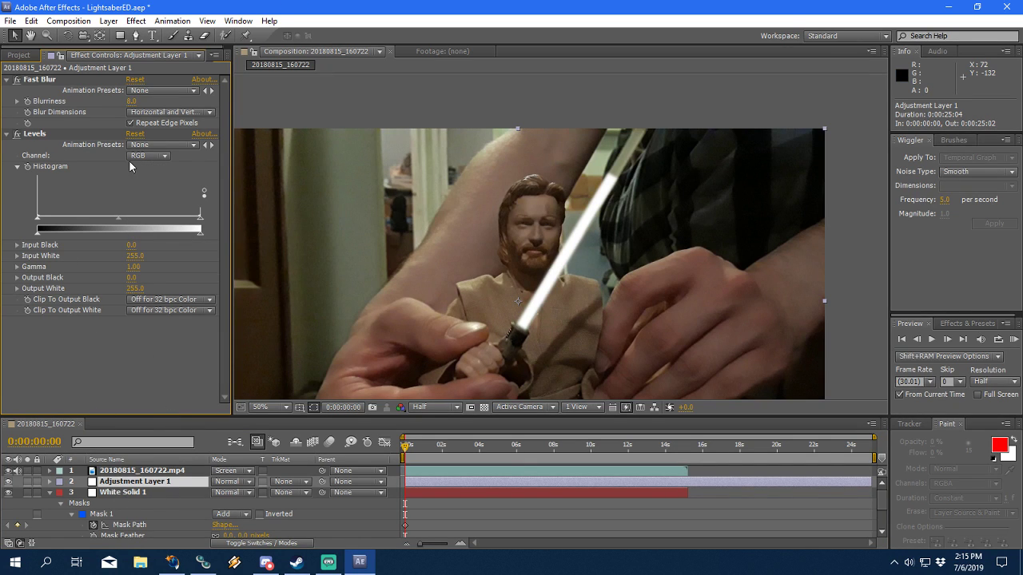
# Step: Set the Levels Input White to 107 and Input Black to 68 on Adjustment Layer 1, and check the blade's edges
pyautogui.scroll(2, 522, 287)
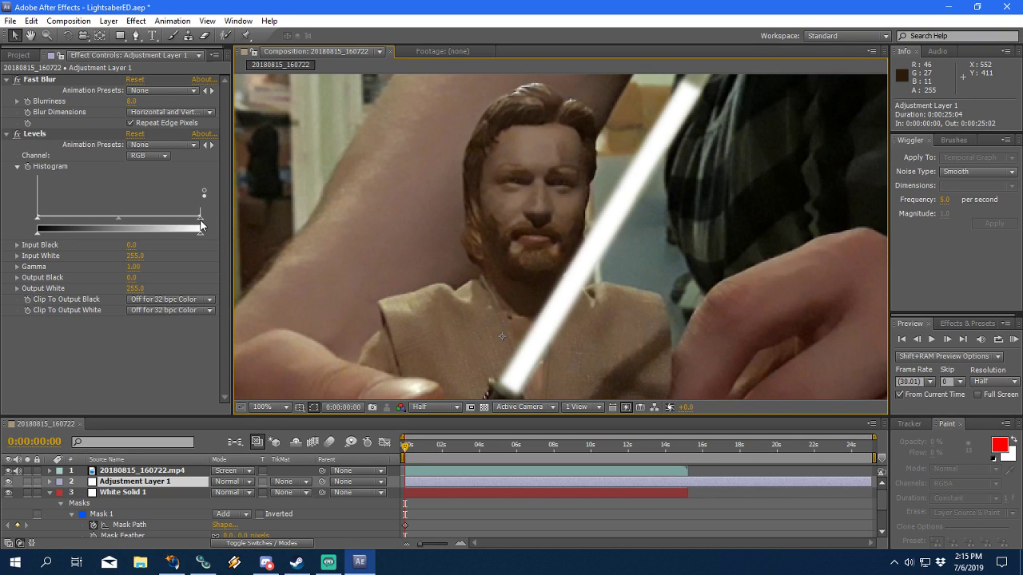
pyautogui.moveTo(200, 223); pyautogui.dragTo(109, 223)
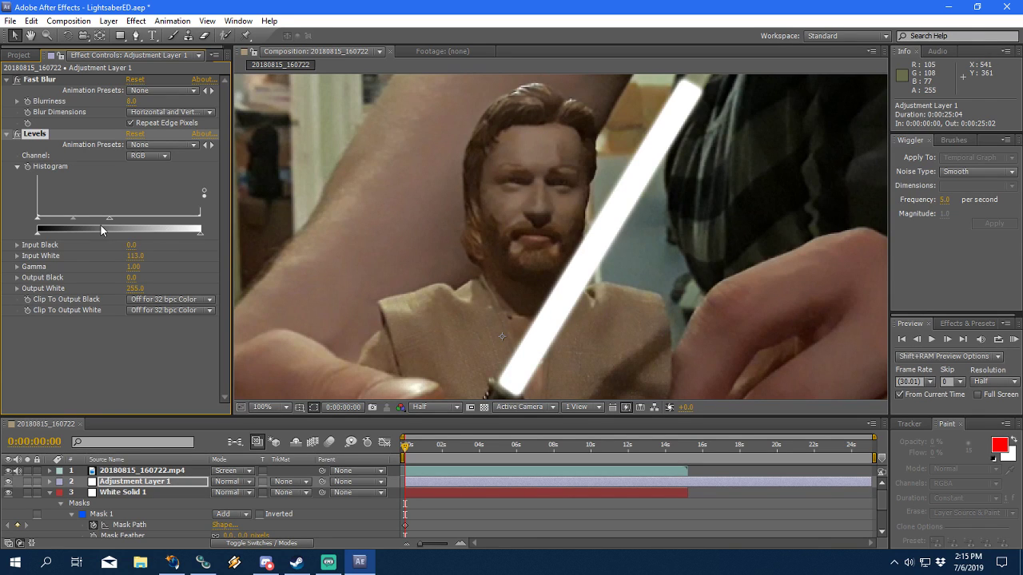
pyautogui.moveTo(109, 223)
pyautogui.mouseDown()
pyautogui.moveTo(233, 235)
pyautogui.moveTo(109, 230)
pyautogui.mouseUp()
pyautogui.moveTo(40, 222)
pyautogui.mouseDown()
pyautogui.moveTo(62, 224)
pyautogui.moveTo(27, 223)
pyautogui.mouseUp()
pyautogui.moveTo(38, 224); pyautogui.dragTo(80, 228)
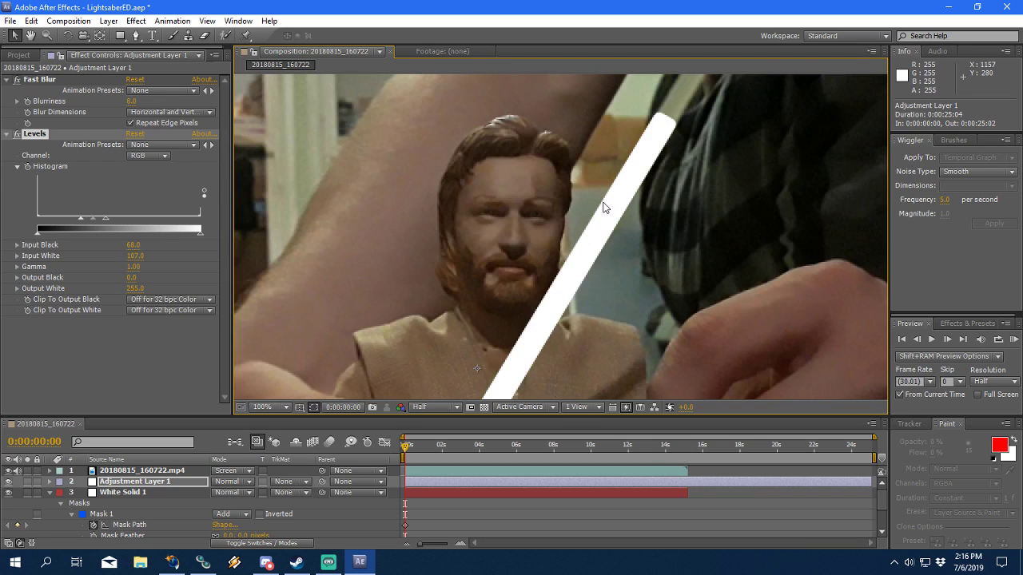
pyautogui.scroll(-2, 543, 210)
pyautogui.scroll(2, 544, 210)
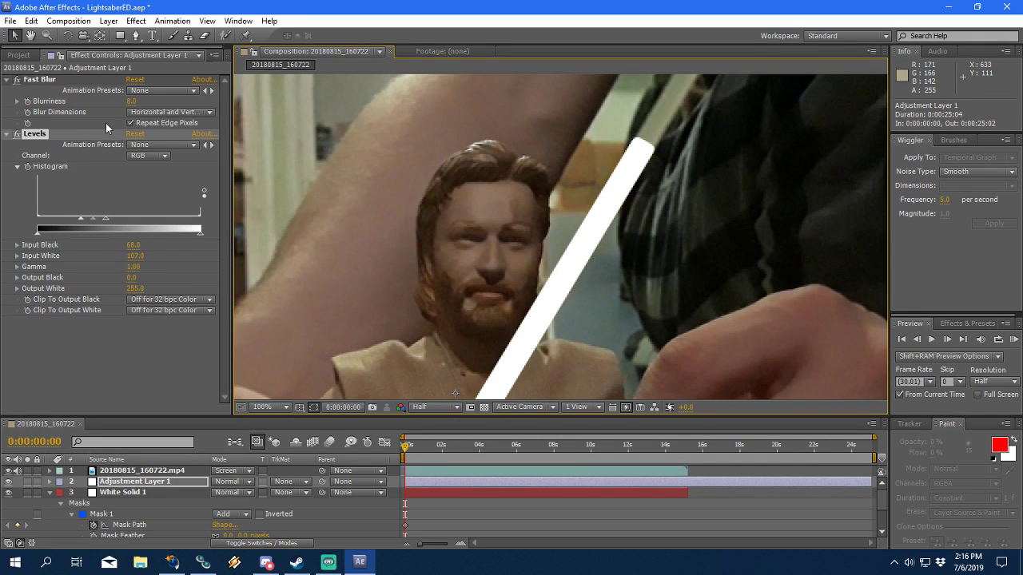
pyautogui.scroll(-2, 560, 277)
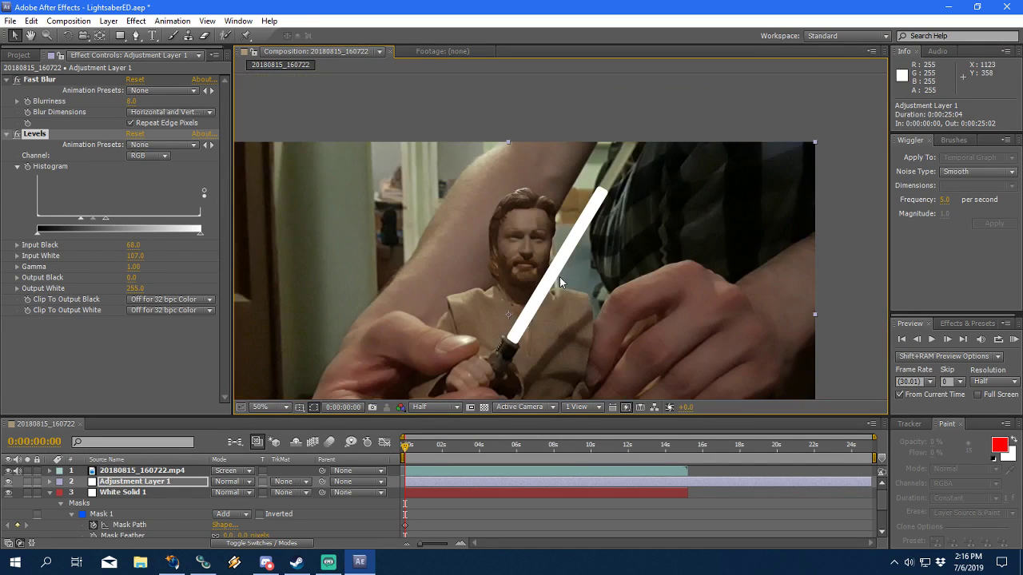
# Step: Try narrowing the blade by moving one long edge of Mask 1 inward, and undo the path change
pyautogui.click(136, 515)
pyautogui.click(136, 525)
pyautogui.scroll(2, 574, 259)
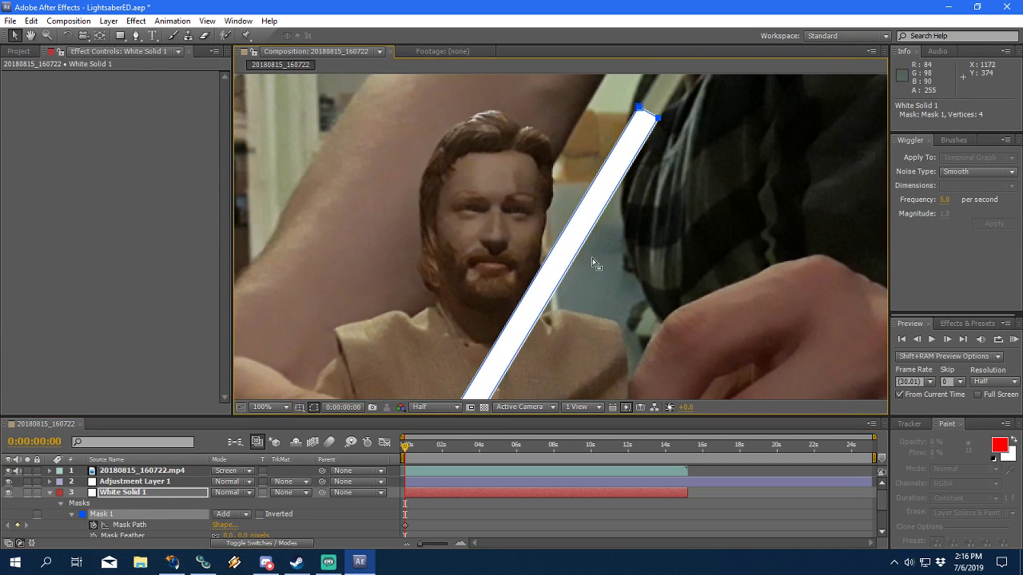
pyautogui.moveTo(571, 261); pyautogui.dragTo(568, 262)
pyautogui.hotkey('ctrl', 'z')
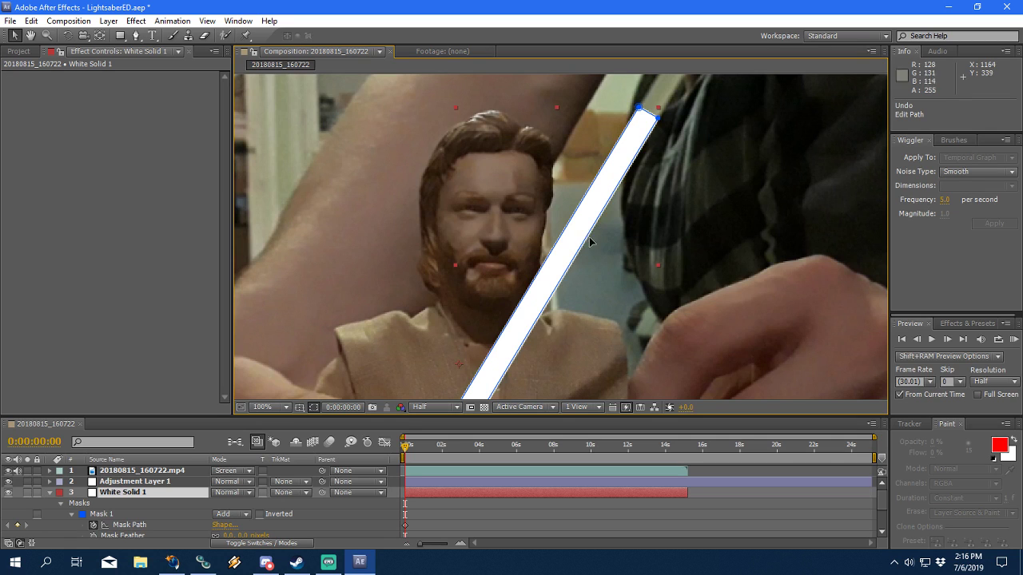
pyautogui.click(587, 240)
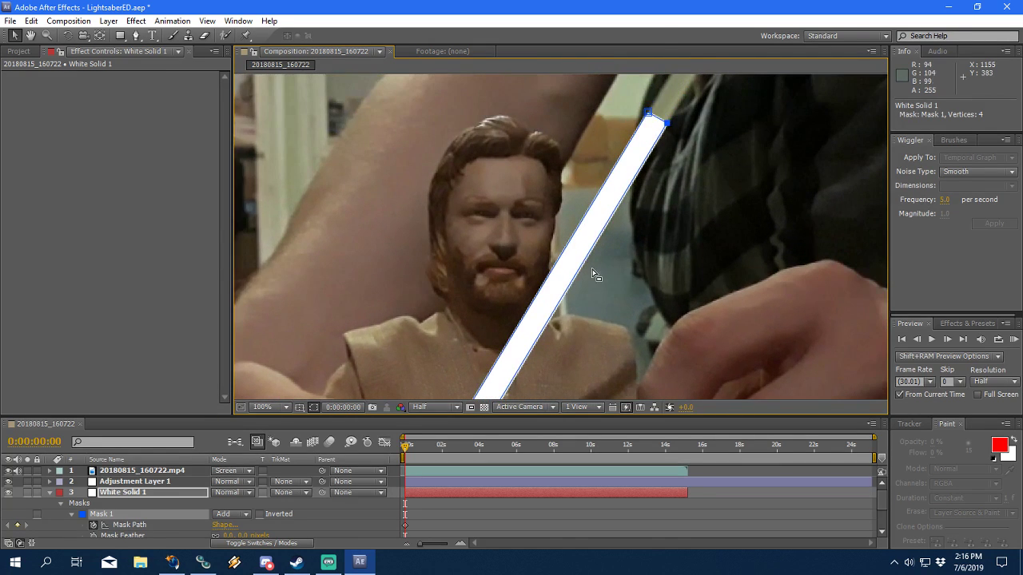
pyautogui.moveTo(585, 269); pyautogui.dragTo(575, 264)
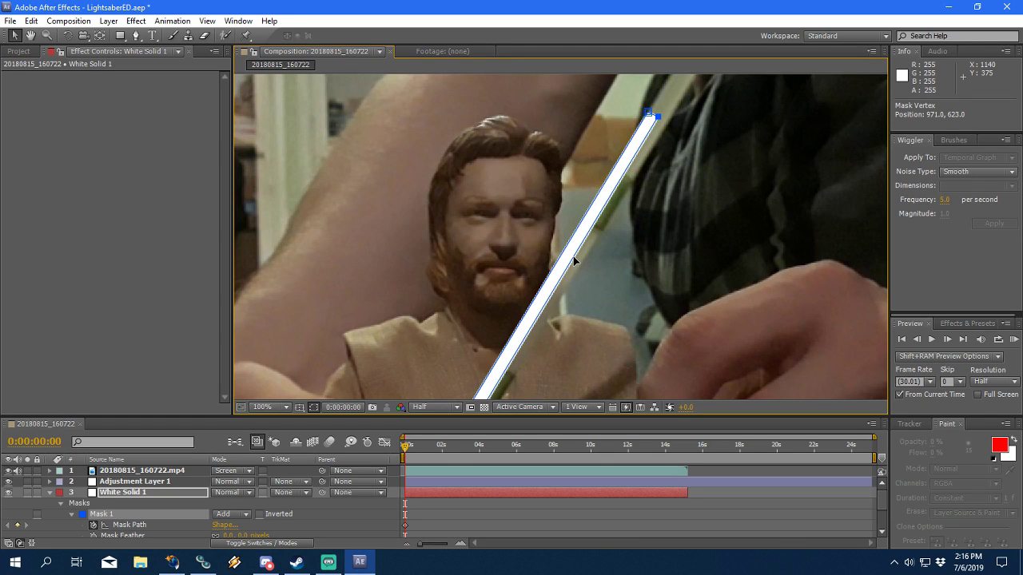
pyautogui.press('F2')
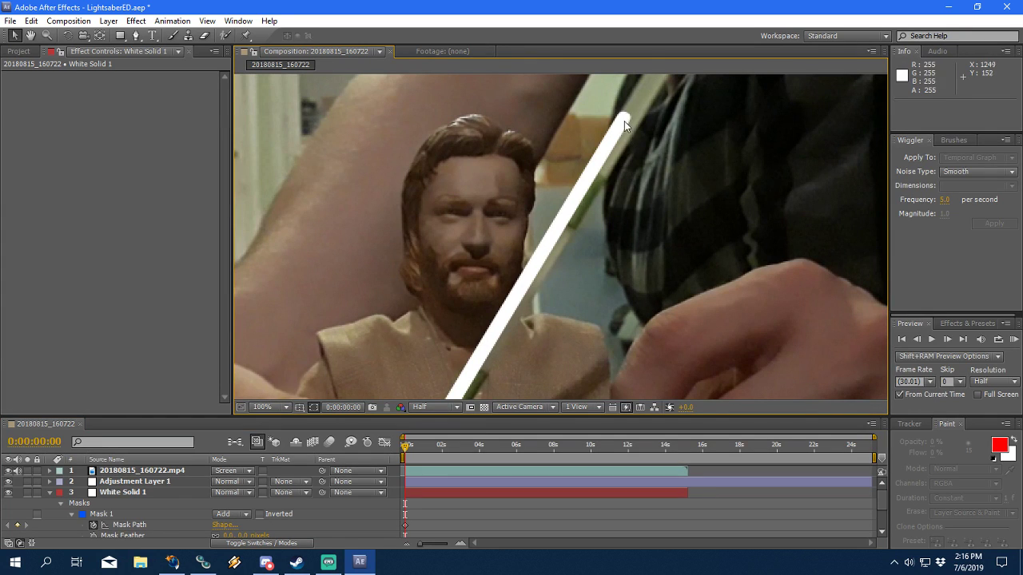
pyautogui.hotkey('ctrl', 'z')
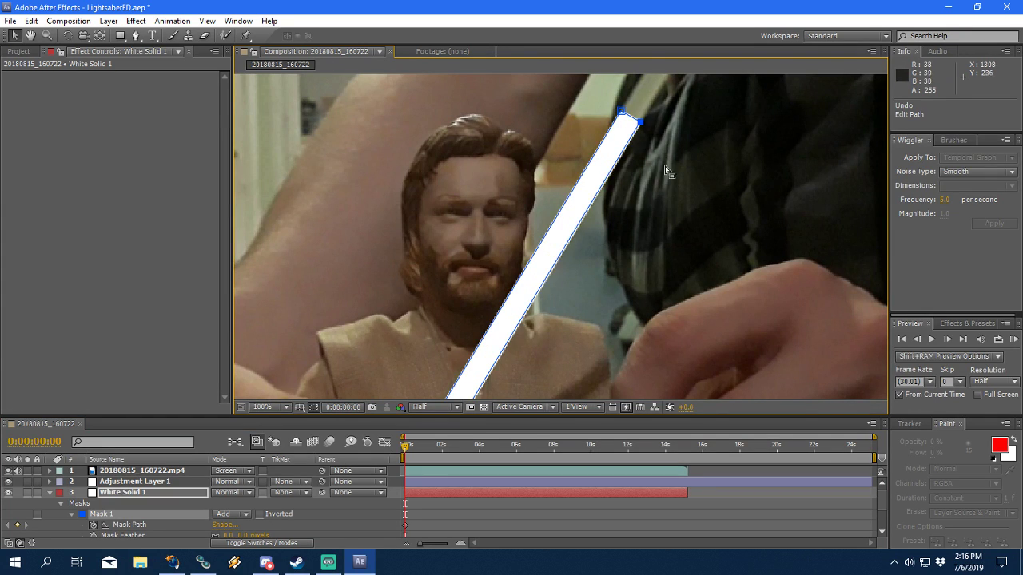
pyautogui.click(375, 527)
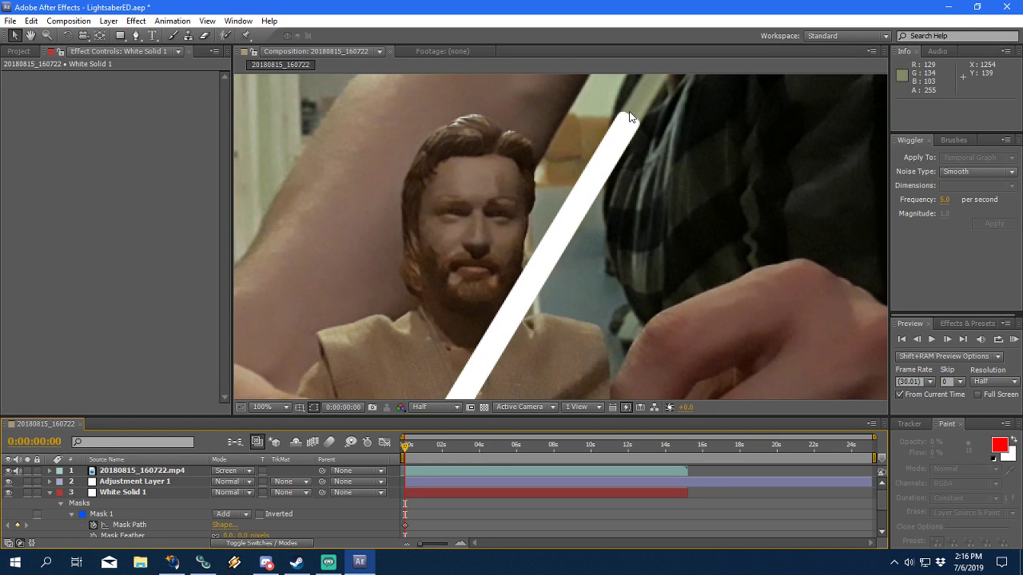
# Step: Add a fifth vertex to Mask 1 at the blade's tip and reposition the tip vertices into a rounder end
pyautogui.click(131, 511)
pyautogui.scroll(2, 594, 228)
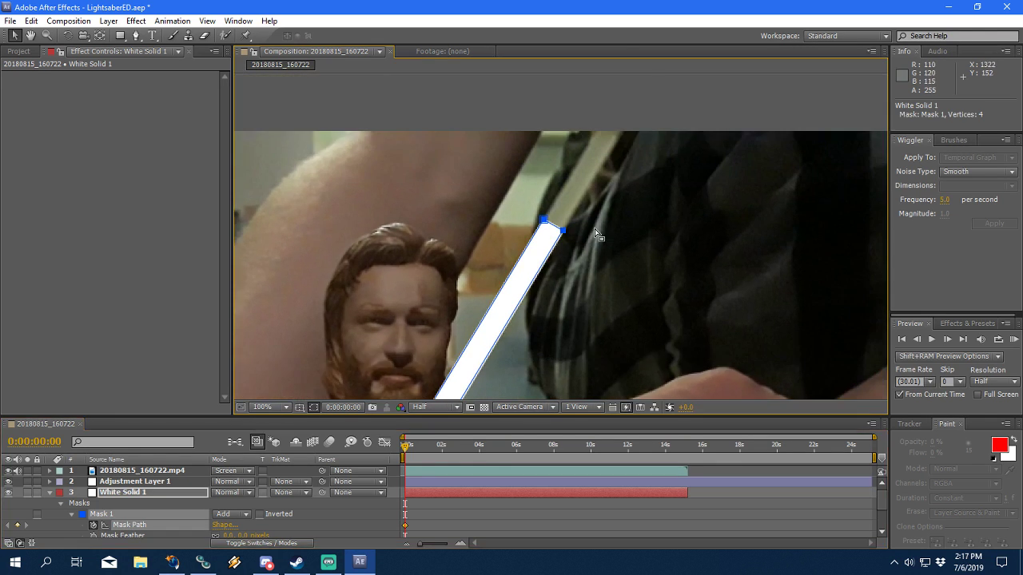
pyautogui.press('g')
pyautogui.press('y')
pyautogui.press('v')
pyautogui.moveTo(546, 215); pyautogui.dragTo(557, 202)
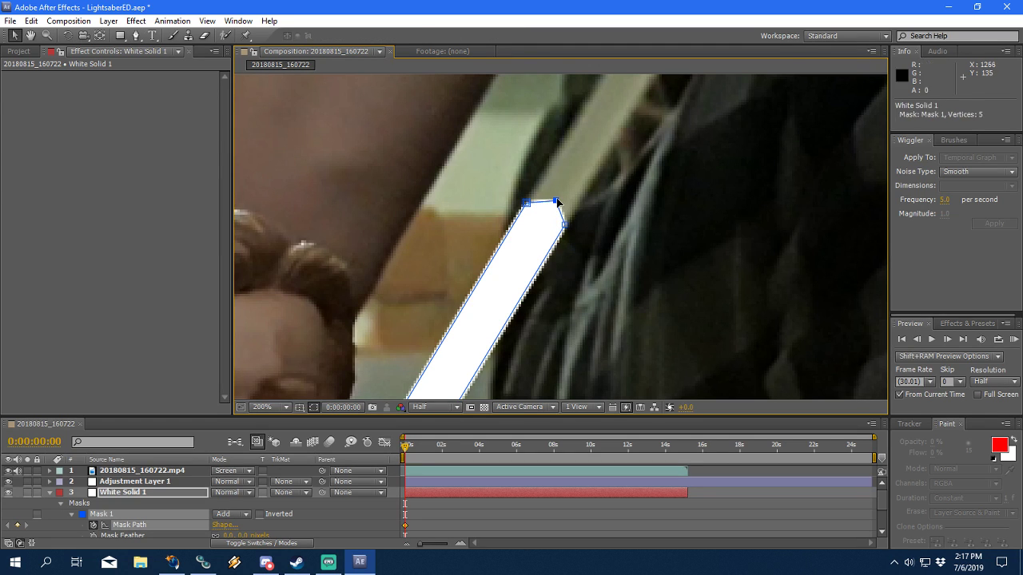
pyautogui.click(563, 226)
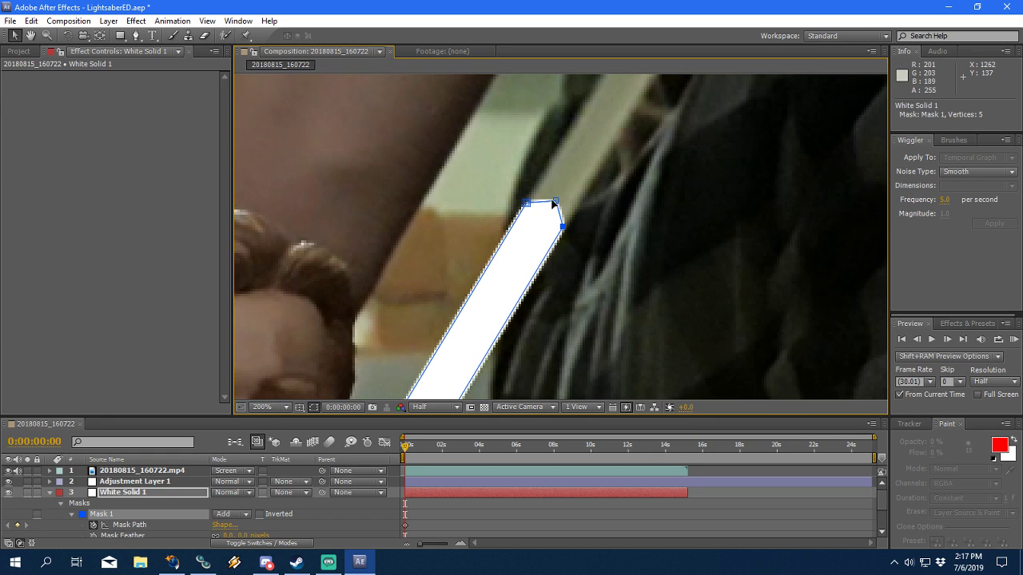
pyautogui.click(370, 519)
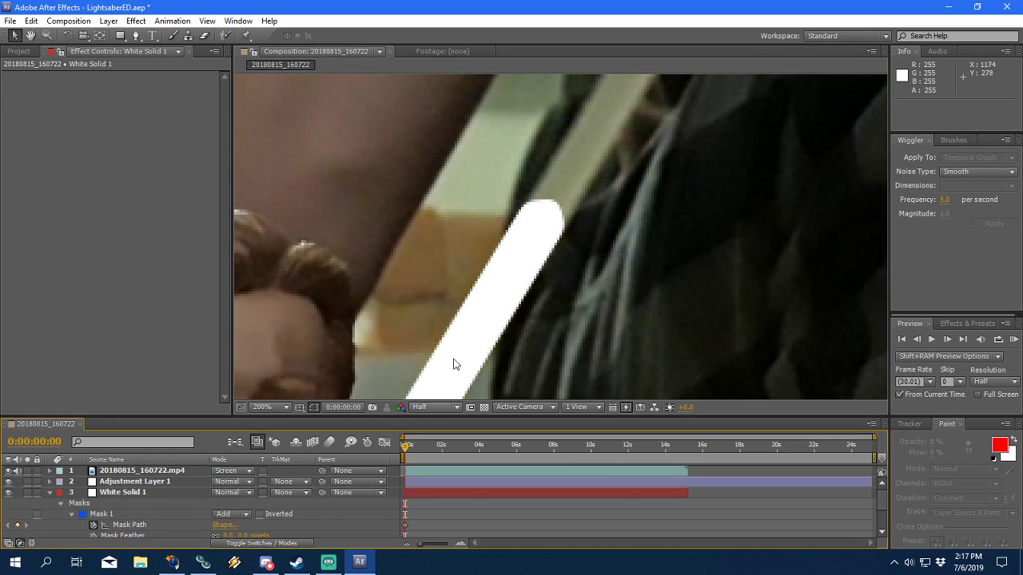
pyautogui.scroll(-1, 512, 268)
pyautogui.scroll(1, 545, 227)
# Step: Curve the added tip vertex of Mask 1 with Bezier handles and check the rounded blade in the full frame
pyautogui.click(140, 492)
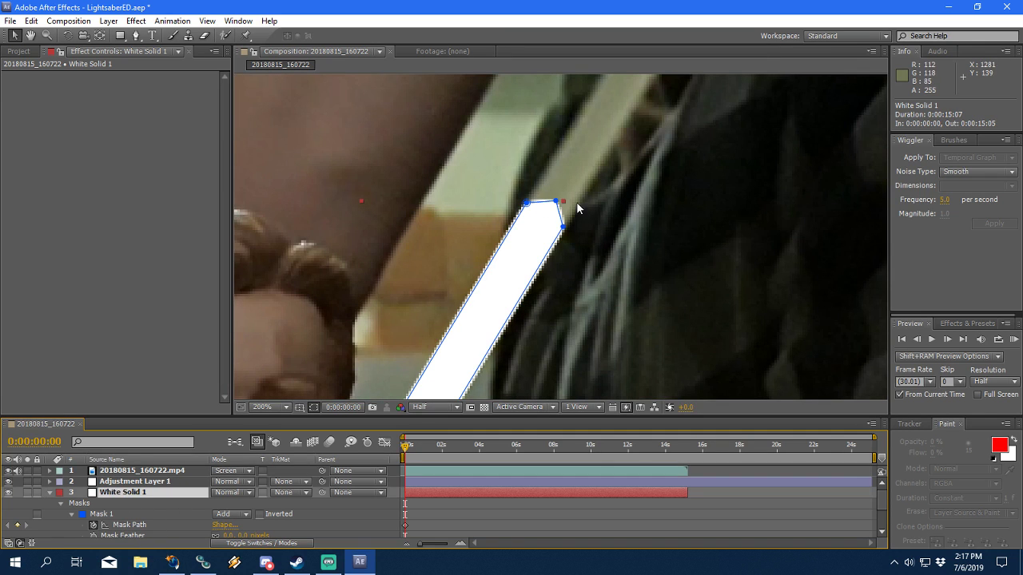
pyautogui.press('g')
pyautogui.moveTo(557, 201); pyautogui.dragTo(544, 193)
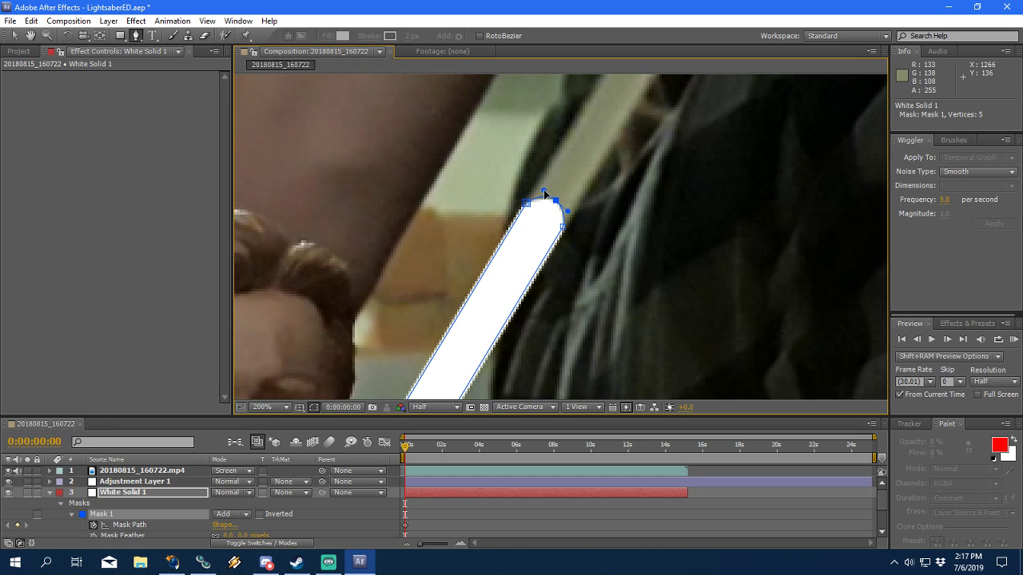
pyautogui.scroll(-4, 610, 184)
pyautogui.scroll(1, 611, 185)
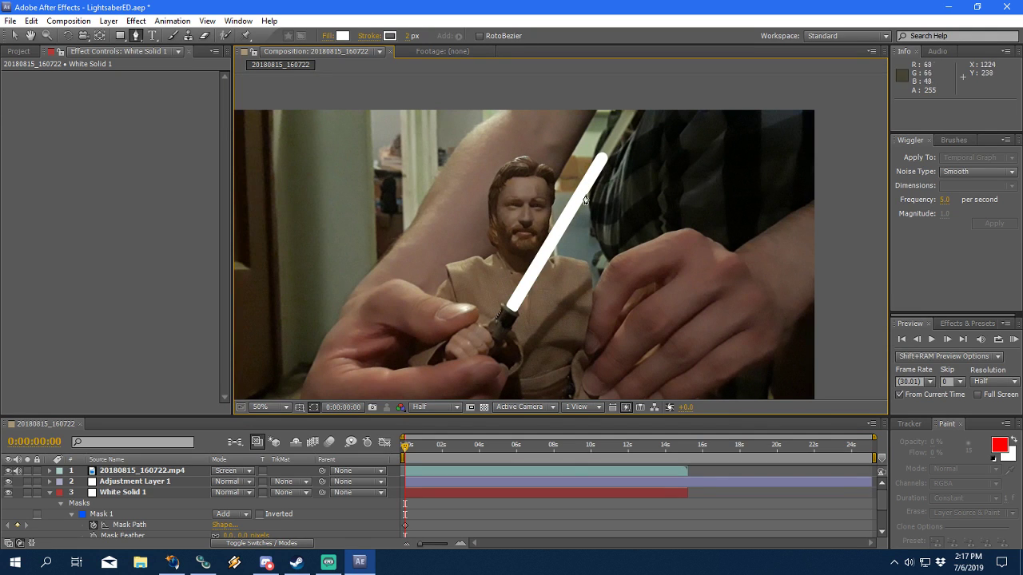
# Step: Return Mask 1 to four vertices and extend the blade's tip along its direction beyond the frame's upper edge
pyautogui.click(127, 521)
pyautogui.scroll(2, 581, 248)
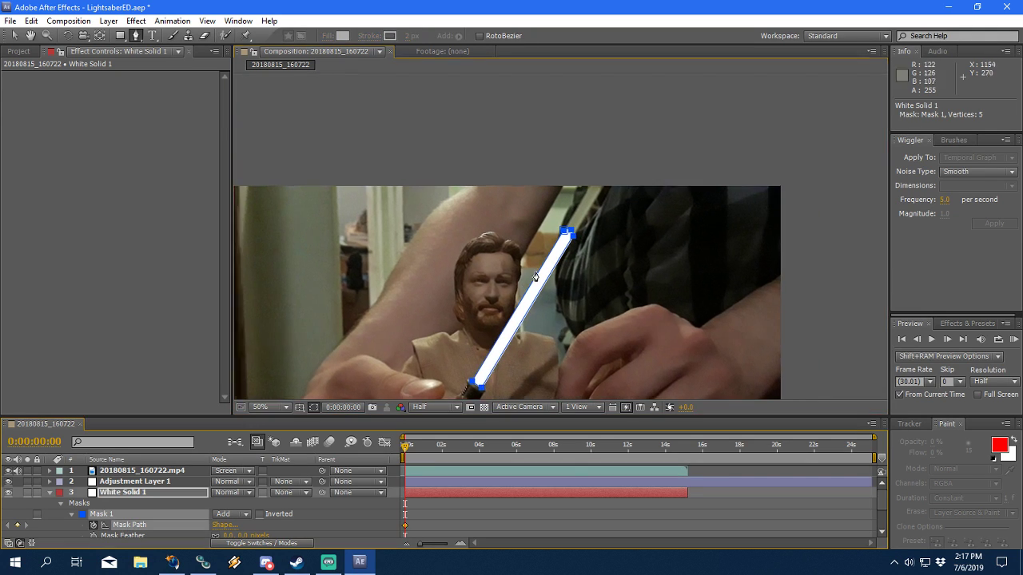
pyautogui.press('v')
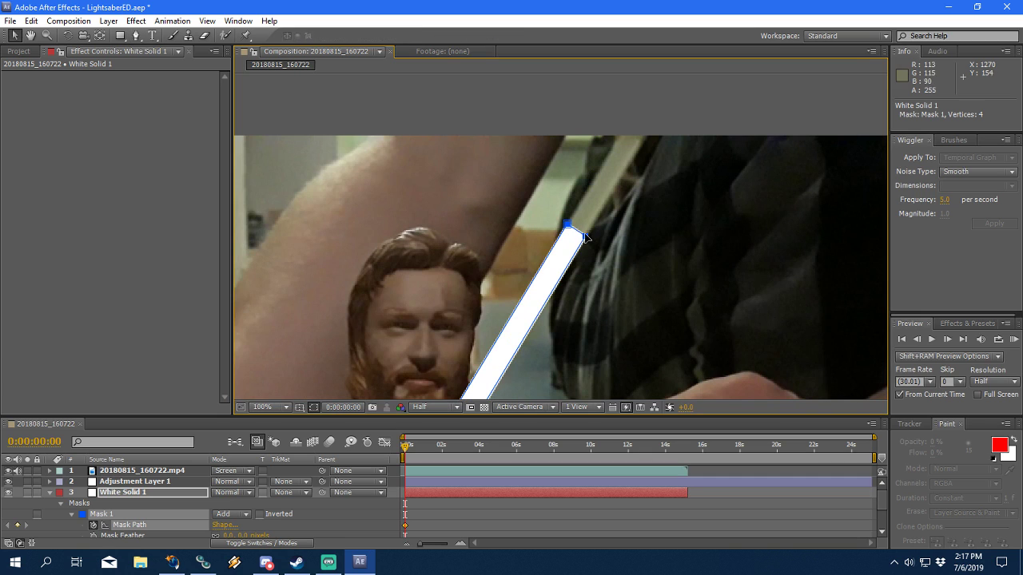
pyautogui.click(586, 237)
pyautogui.moveTo(586, 236); pyautogui.dragTo(659, 118)
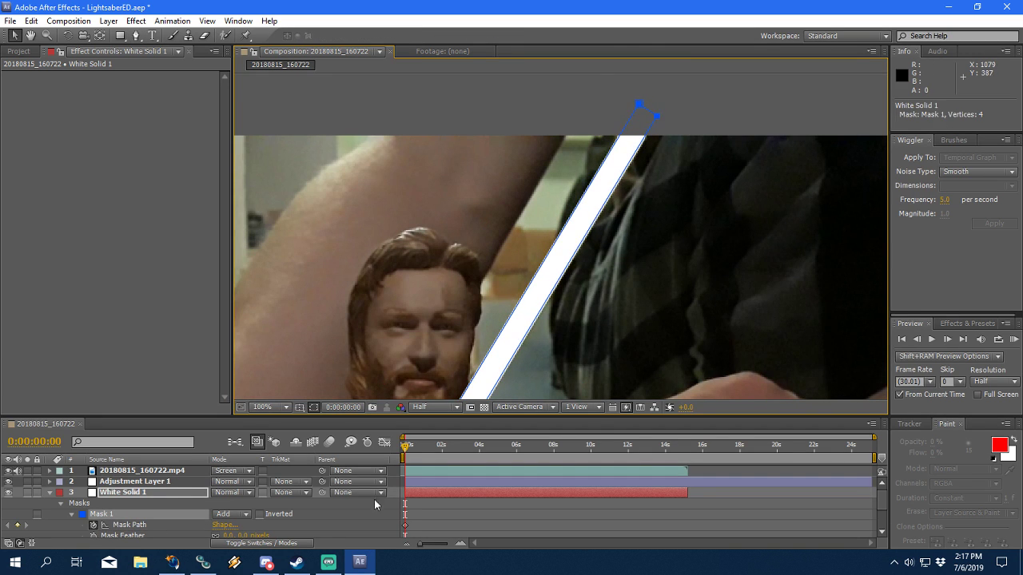
# Step: Lower the Input Black of the Levels effect on Adjustment Layer 1 to 0
pyautogui.click(374, 496)
pyautogui.scroll(-2, 503, 286)
pyautogui.moveTo(544, 242); pyautogui.dragTo(565, 214)
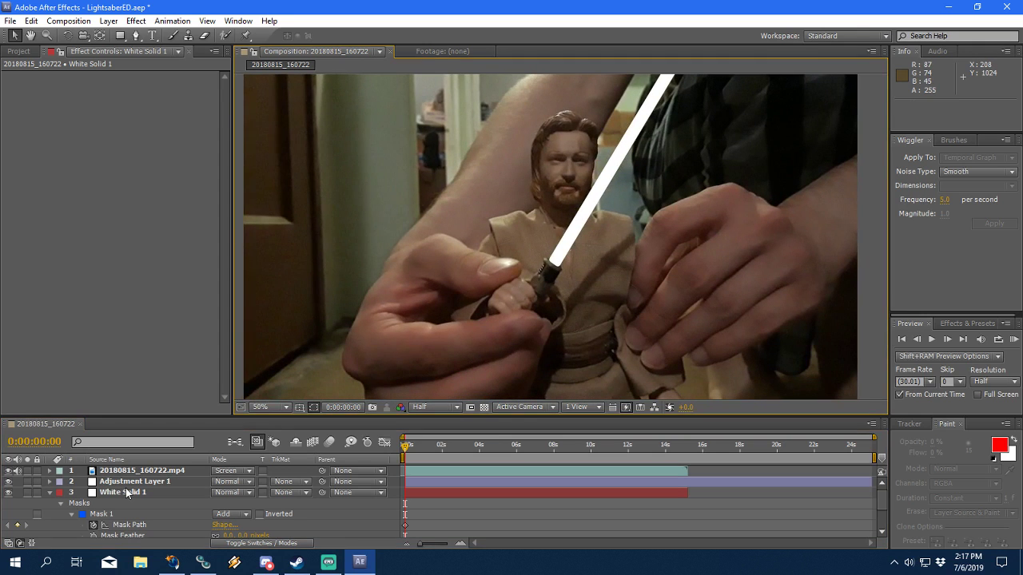
pyautogui.click(126, 492)
pyautogui.click(147, 482)
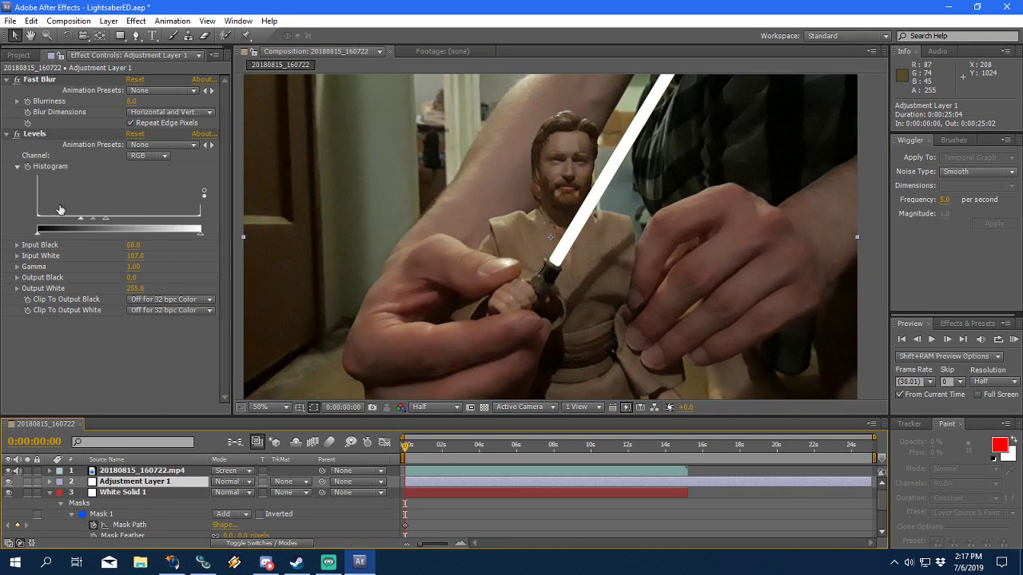
pyautogui.moveTo(80, 221); pyautogui.dragTo(17, 217)
pyautogui.scroll(2, 461, 245)
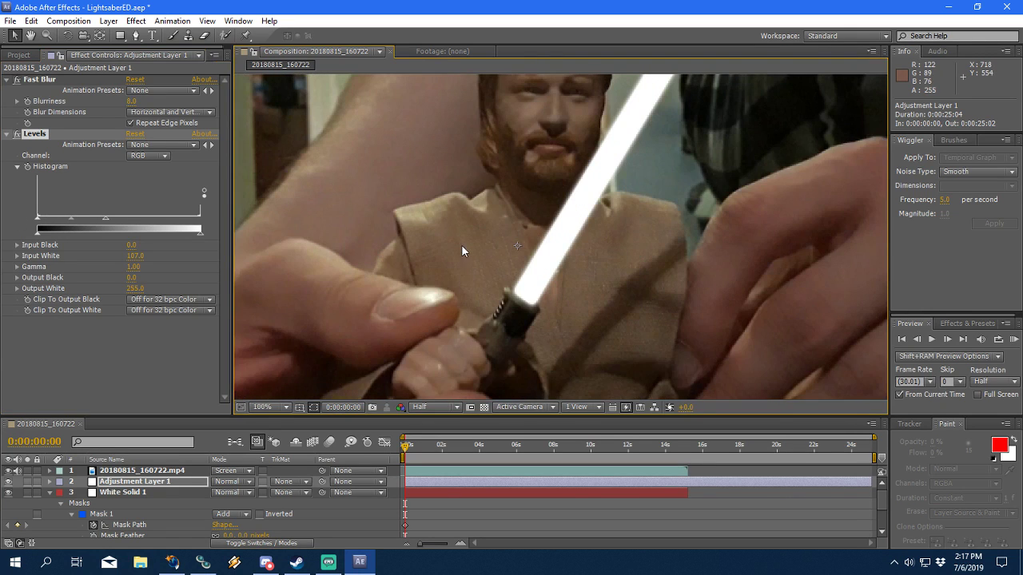
pyautogui.moveTo(461, 244); pyautogui.dragTo(463, 305)
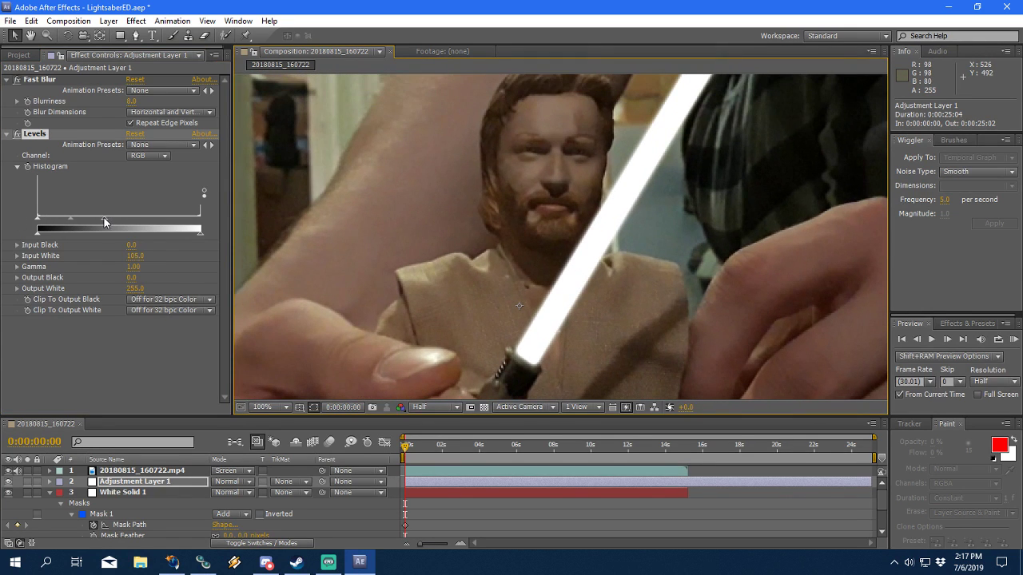
# Step: Set Levels Input White to 101 and Gamma to 1.00, hiding the video clip while judging the blade and showing it again
pyautogui.moveTo(104, 223); pyautogui.dragTo(82, 222)
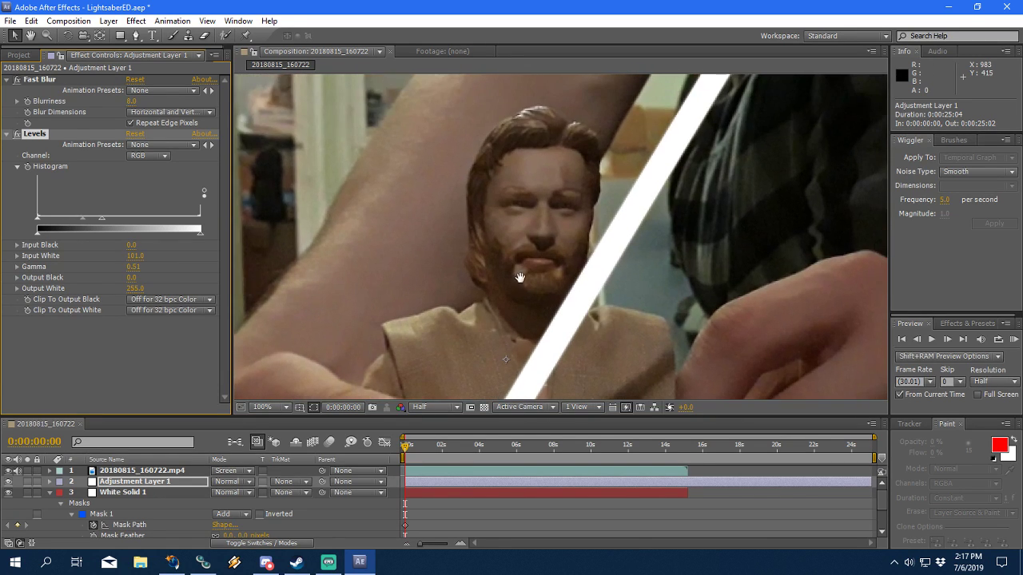
pyautogui.click(9, 471)
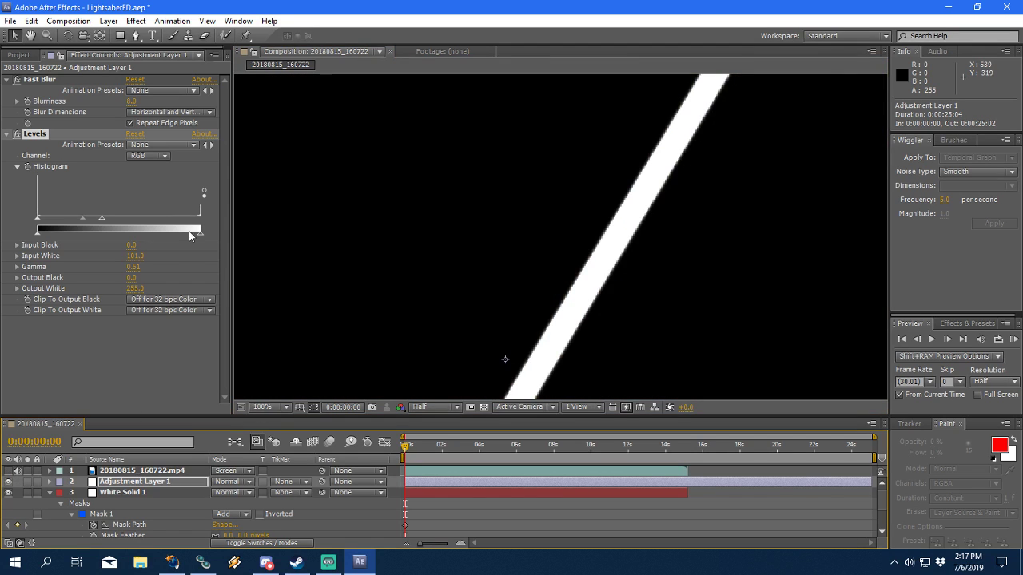
pyautogui.moveTo(84, 217); pyautogui.dragTo(35, 220)
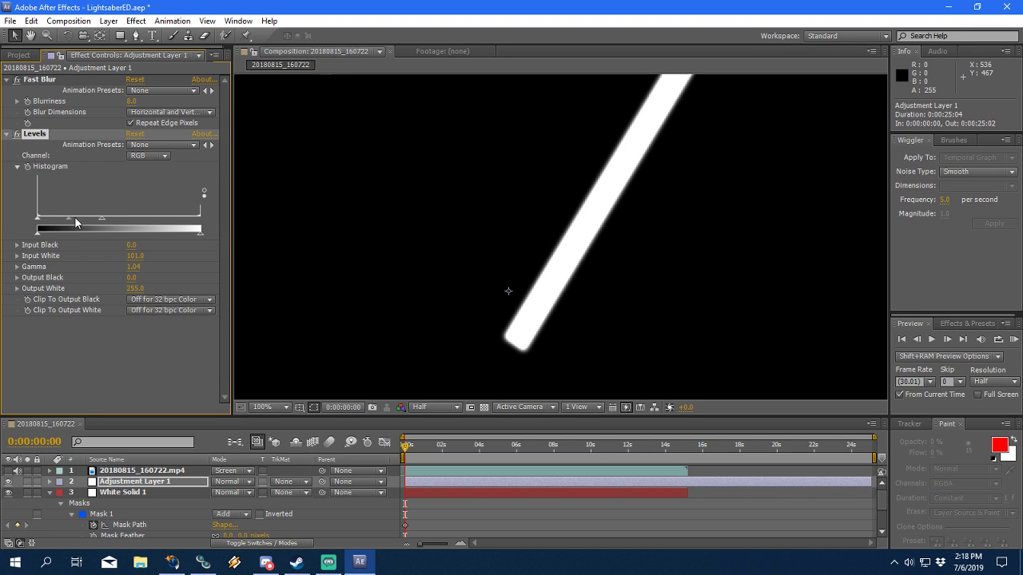
pyautogui.click(134, 267)
pyautogui.press('Return')
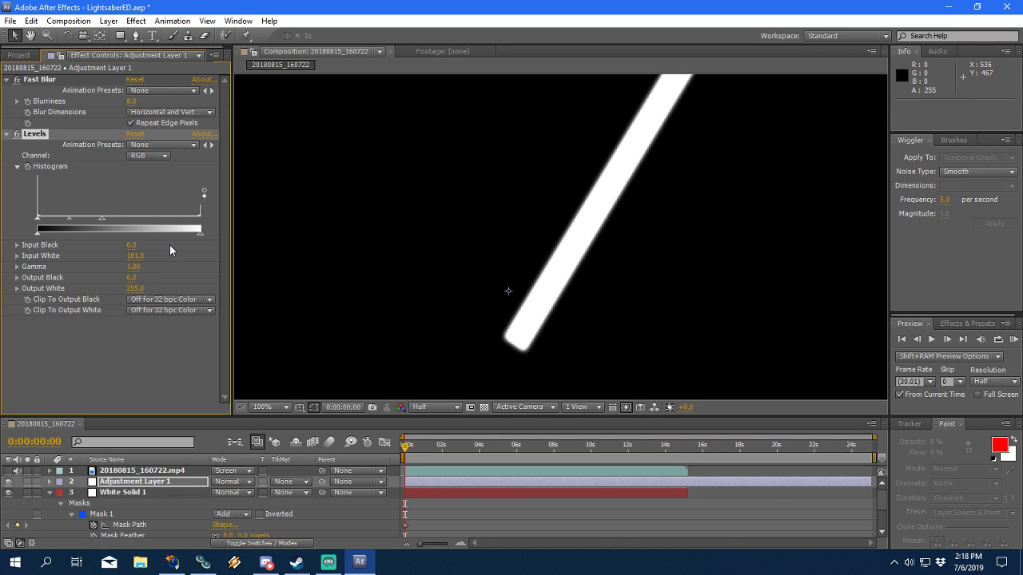
pyautogui.scroll(-2, 465, 228)
pyautogui.click(7, 473)
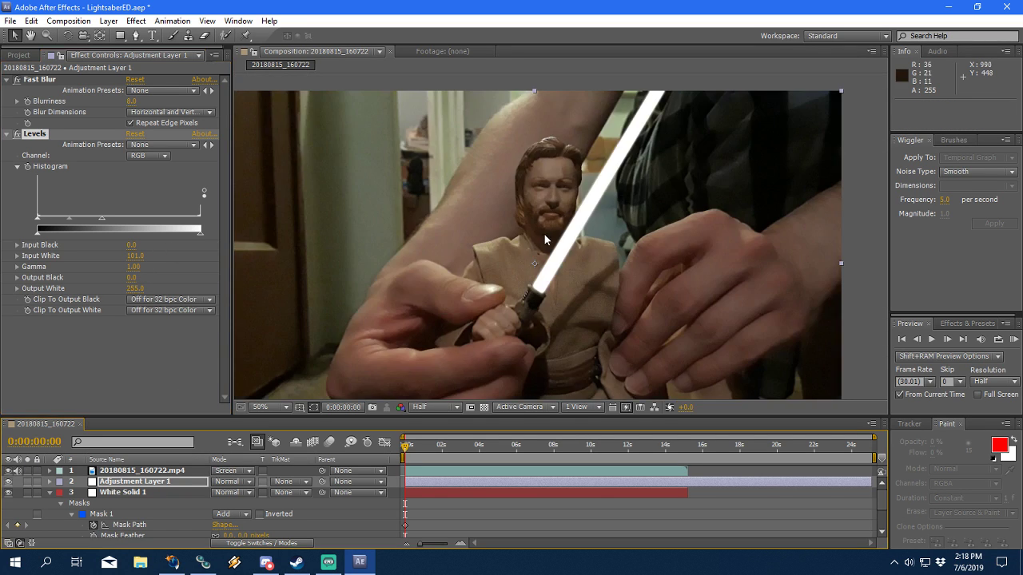
pyautogui.moveTo(551, 275); pyautogui.dragTo(595, 245)
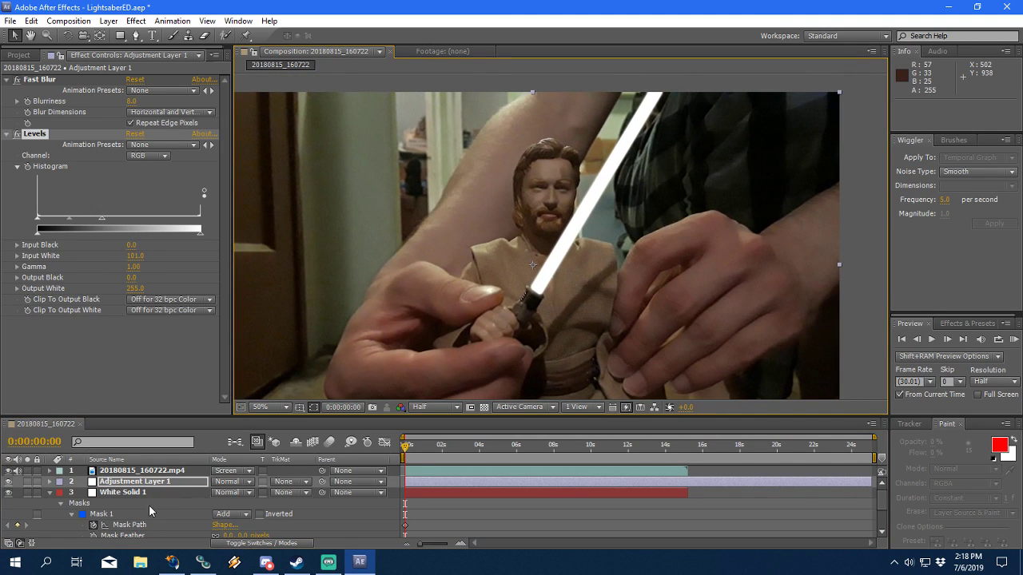
# Step: Hide White Solid 1, select Mask 1's Mask Path, and compare its outline with the toy blade over the first three frames
pyautogui.click(133, 525)
pyautogui.click(7, 493)
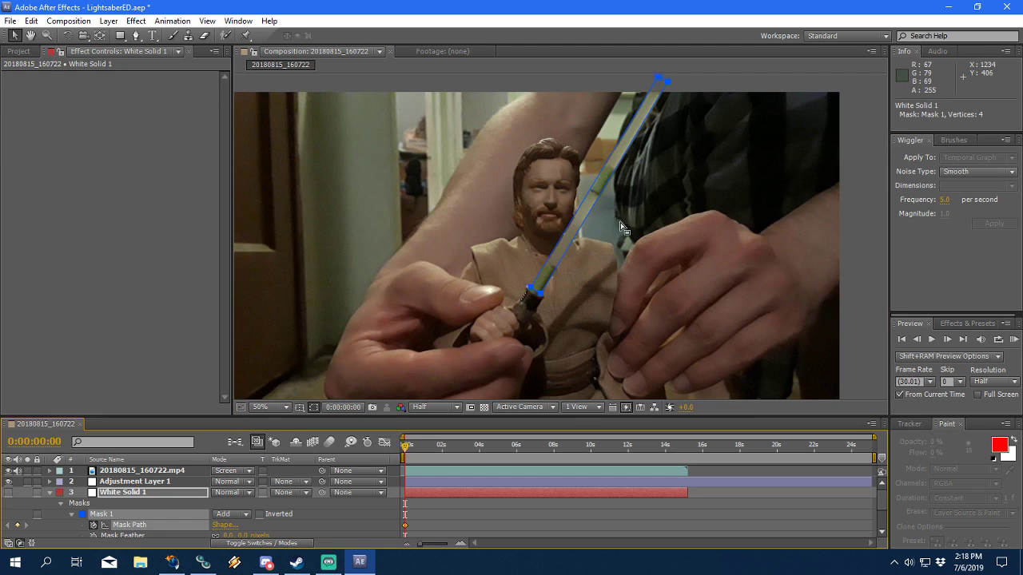
pyautogui.moveTo(621, 228); pyautogui.dragTo(557, 261)
pyautogui.press('pagedown')
pyautogui.press('pagedown')
pyautogui.moveTo(633, 124); pyautogui.dragTo(625, 152)
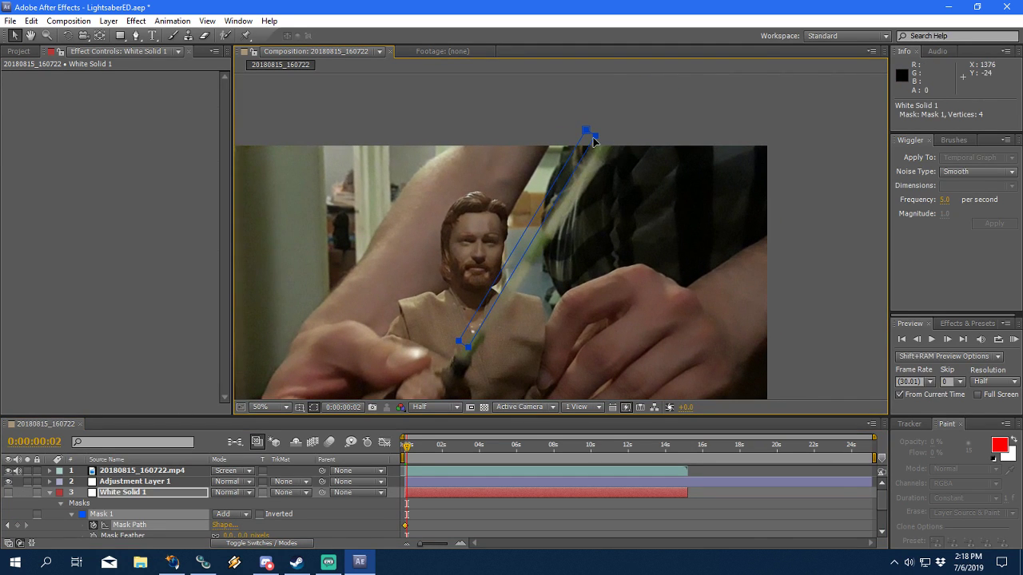
pyautogui.press('pageup')
pyautogui.press('pageup')
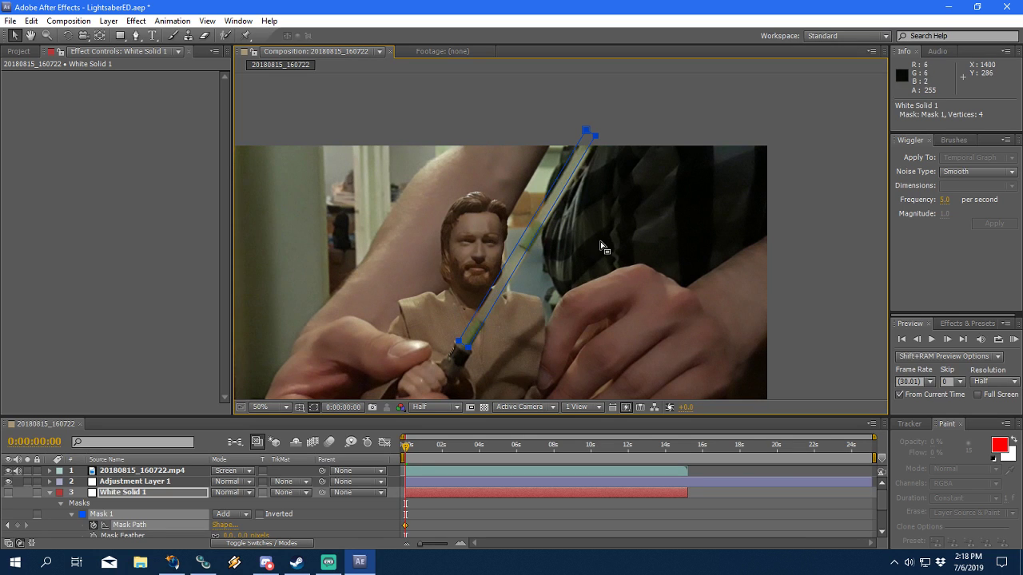
# Step: At 0:00:00:01, reposition Mask 1's tip and hilt-end vertices to follow the toy blade
pyautogui.scroll(2, 616, 179)
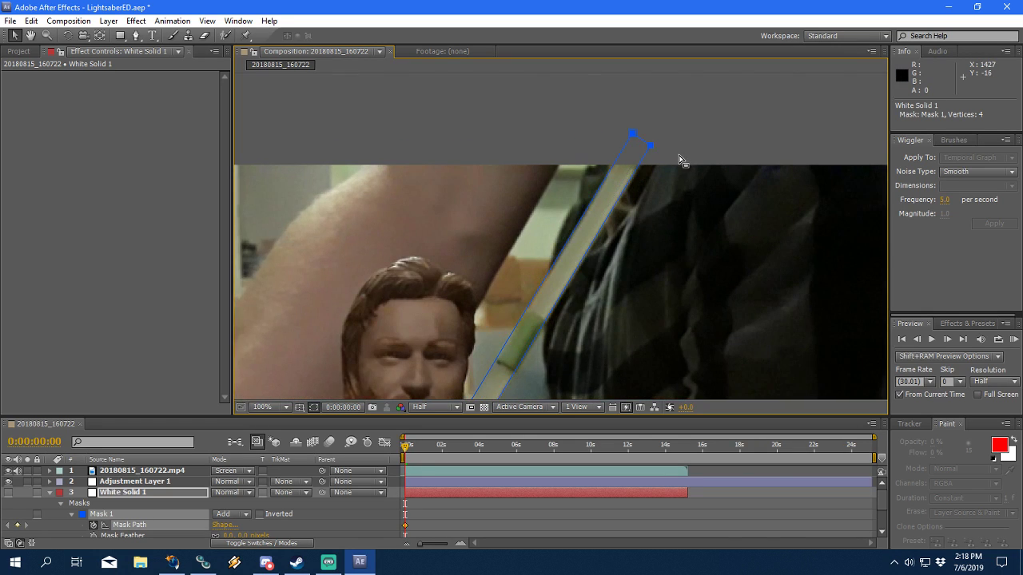
pyautogui.moveTo(674, 160); pyautogui.dragTo(595, 179)
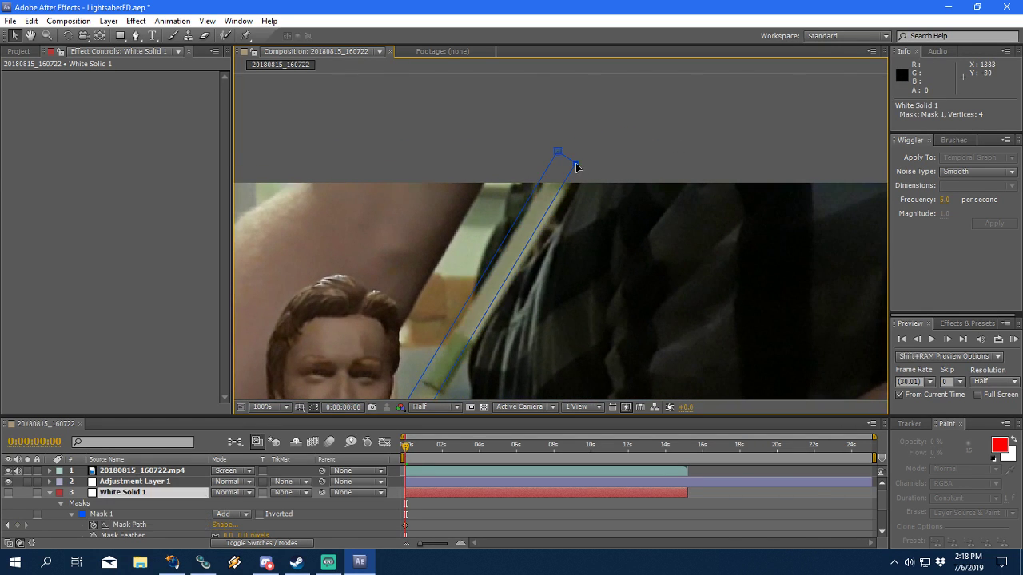
pyautogui.moveTo(581, 166); pyautogui.dragTo(531, 236)
pyautogui.scroll(1, 530, 236)
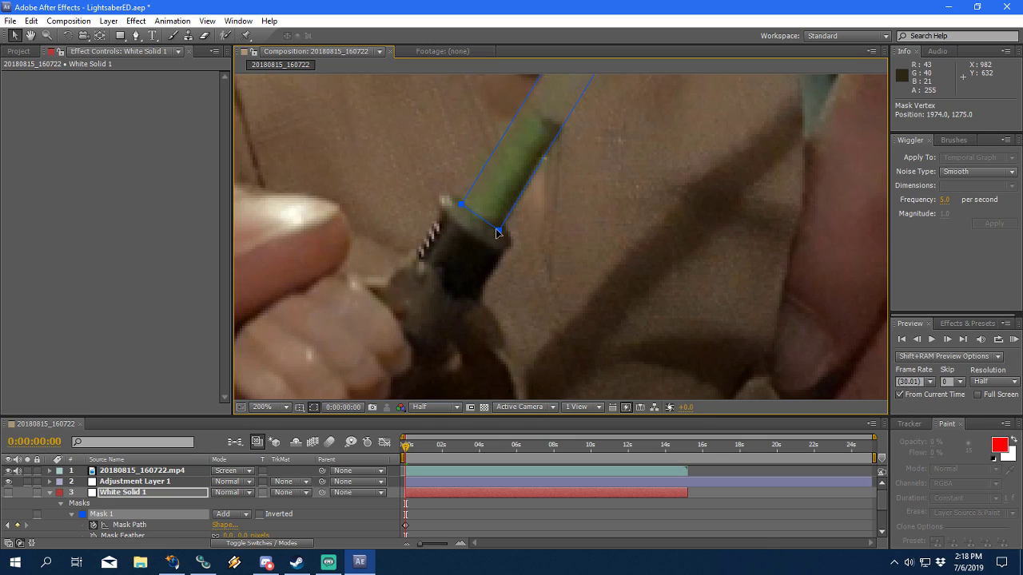
pyautogui.scroll(-1, 496, 228)
pyautogui.press('pagedown')
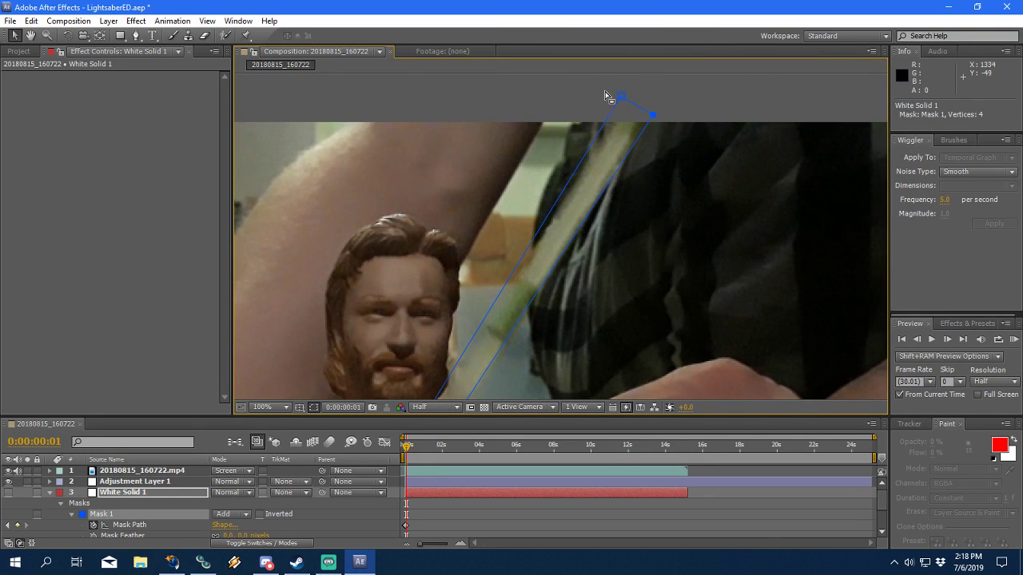
pyautogui.moveTo(549, 311); pyautogui.dragTo(601, 242)
pyautogui.scroll(2, 601, 241)
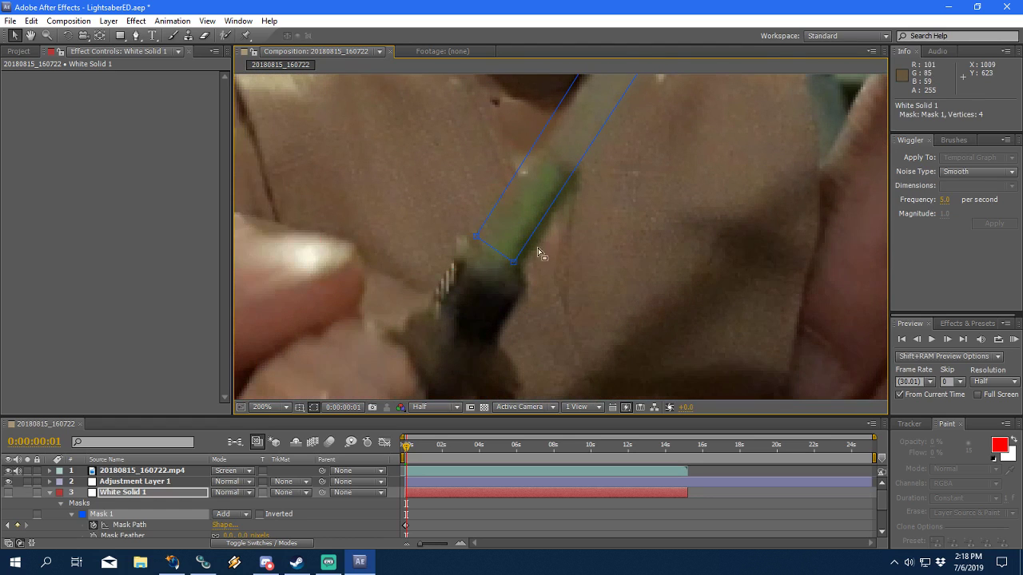
pyautogui.moveTo(503, 256); pyautogui.dragTo(503, 266)
pyautogui.scroll(-4, 504, 267)
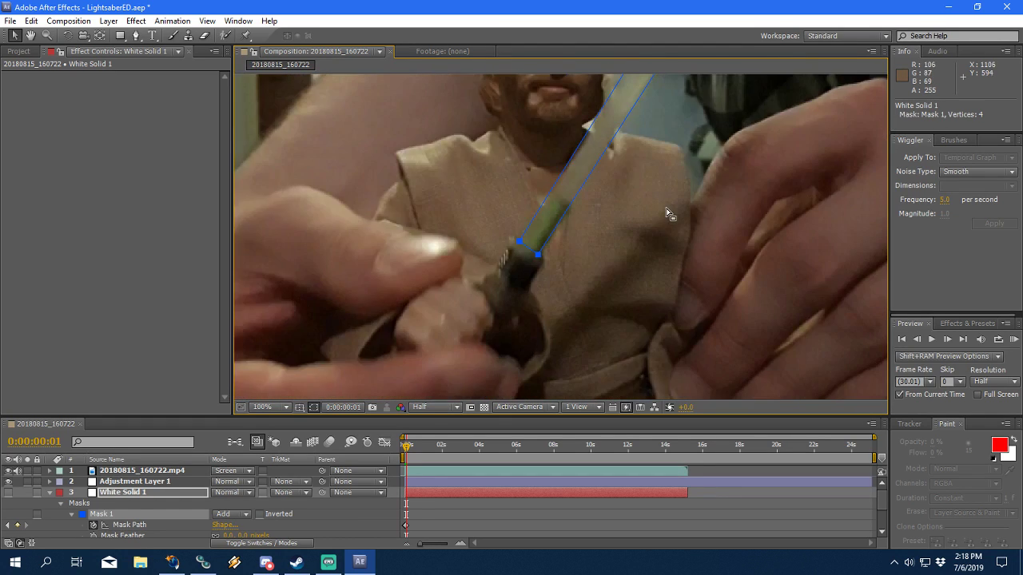
# Step: At 0:00:00:02, shift Mask 1's tip vertices onto the motion-blurred blade and lower its two base vertices to the hilt
pyautogui.scroll(2, 620, 231)
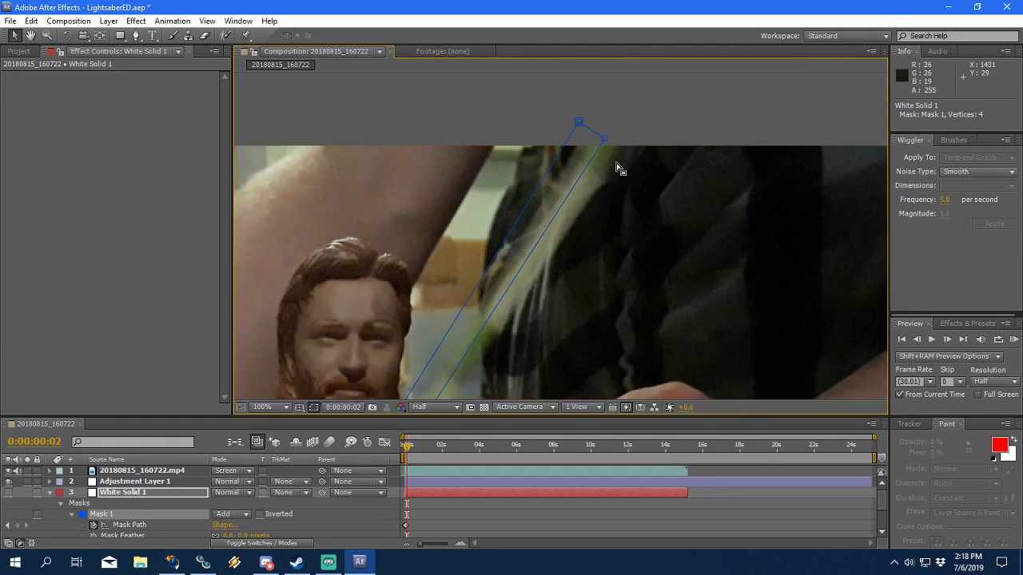
pyautogui.moveTo(598, 137); pyautogui.dragTo(631, 150)
pyautogui.scroll(-5, 631, 150)
pyautogui.hscroll(-4, 630, 150)
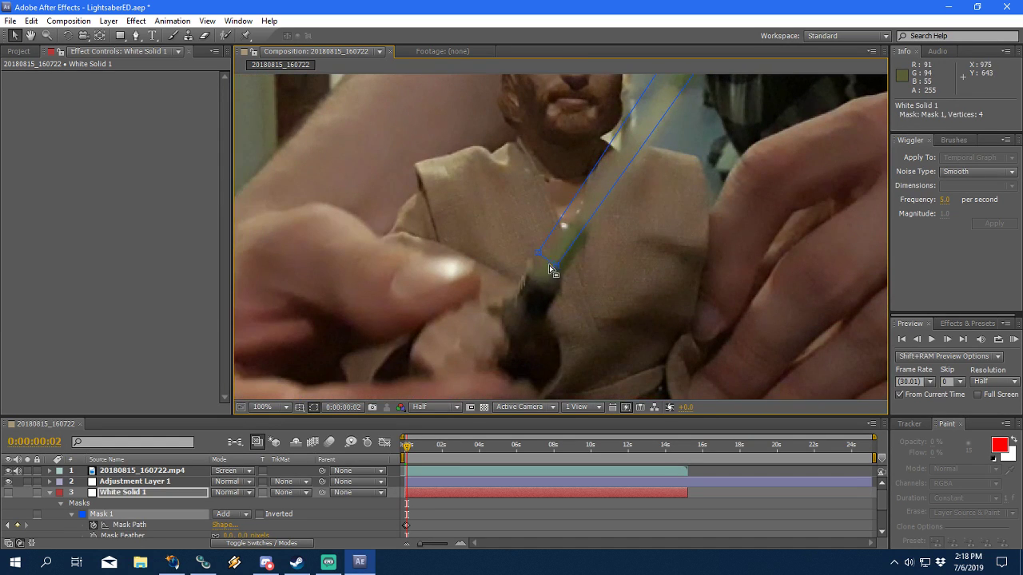
pyautogui.moveTo(556, 280); pyautogui.dragTo(553, 294)
pyautogui.moveTo(538, 254); pyautogui.dragTo(536, 261)
pyautogui.scroll(1, 540, 280)
pyautogui.scroll(-1, 547, 304)
pyautogui.scroll(1, 534, 292)
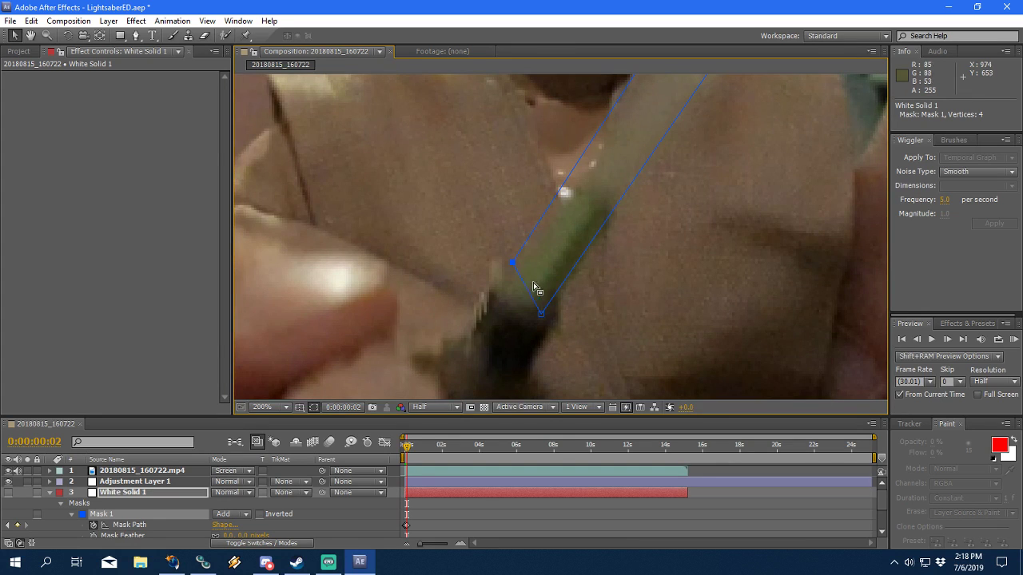
pyautogui.scroll(-2, 533, 292)
pyautogui.scroll(2, 560, 242)
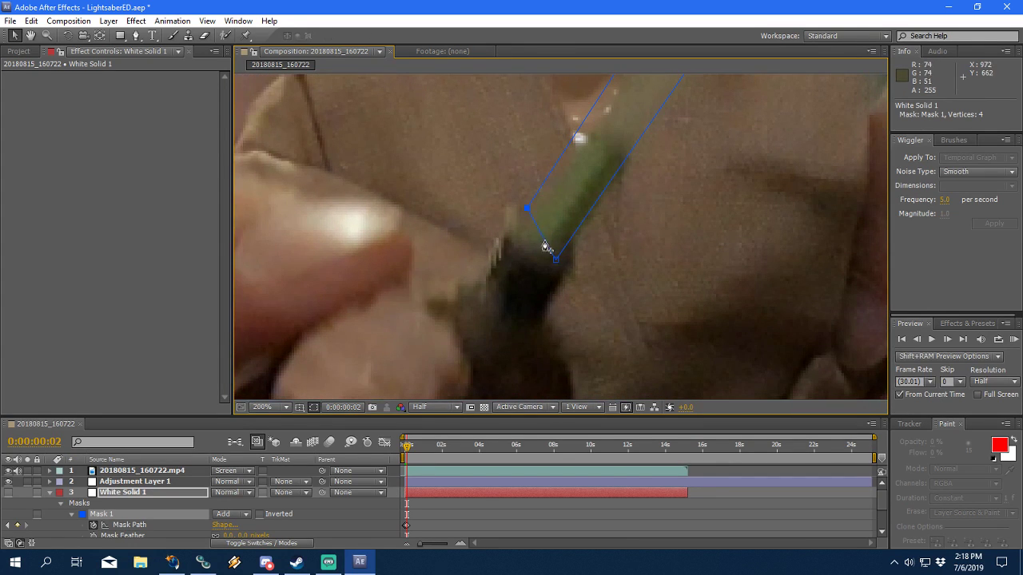
# Step: Add a fifth vertex to Mask 1's hilt-end edge and move it outward so the base fits the blade at the hilt
pyautogui.press('g')
pyautogui.click(545, 239)
pyautogui.press('v')
pyautogui.moveTo(546, 241); pyautogui.dragTo(535, 255)
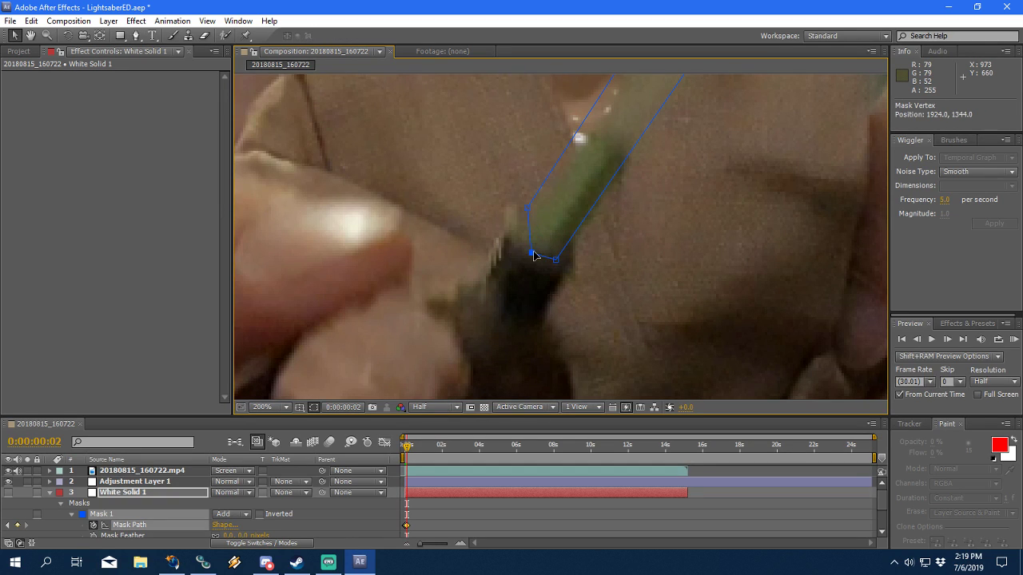
pyautogui.click(528, 208)
pyautogui.click(531, 253)
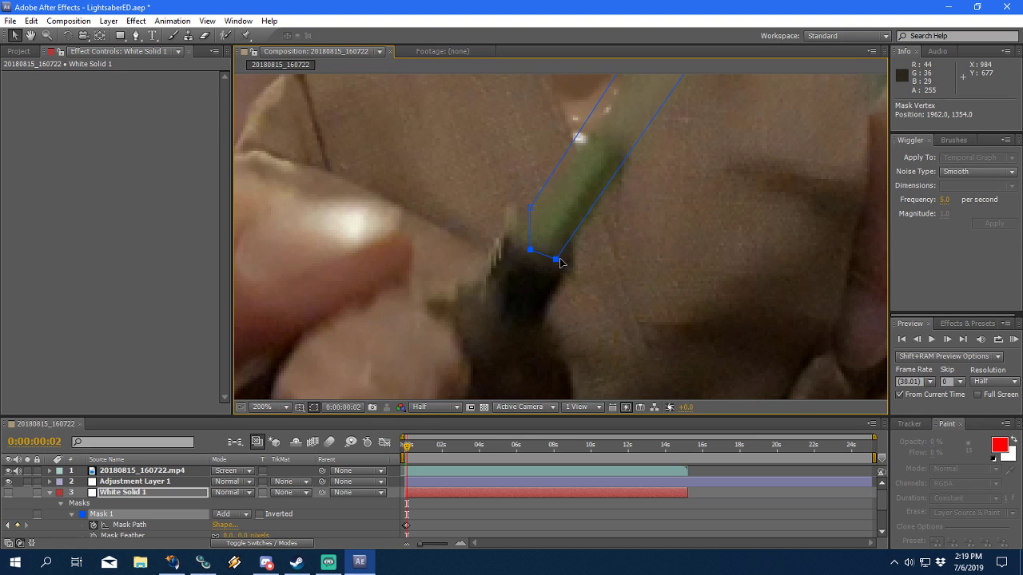
# Step: Step back and forth through the frames around 0:00:00:04 to compare the blade's motion with Mask 1
pyautogui.scroll(-1, 591, 210)
pyautogui.press('pagedown')
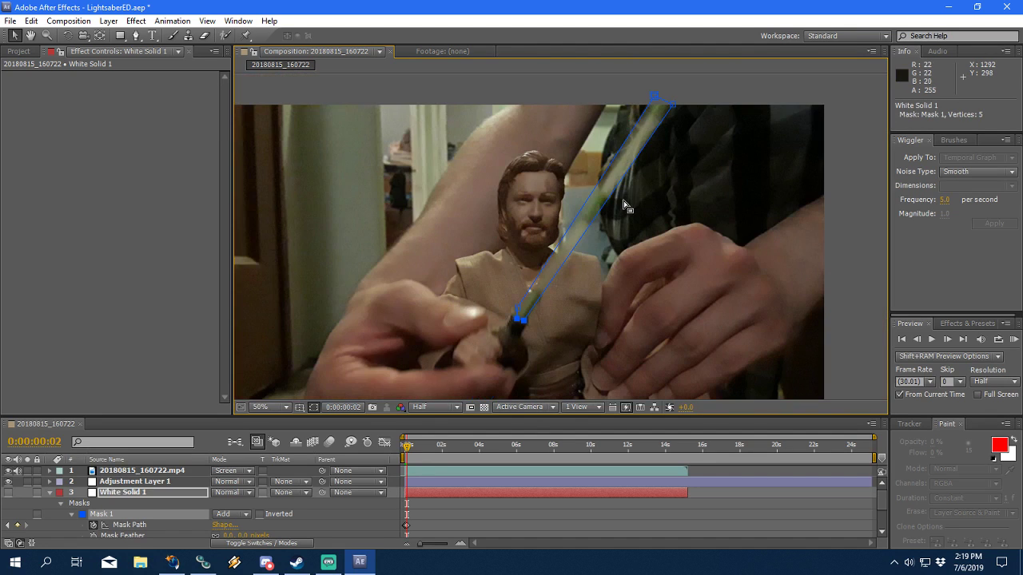
pyautogui.scroll(-1, 636, 204)
pyautogui.press('pagedown')
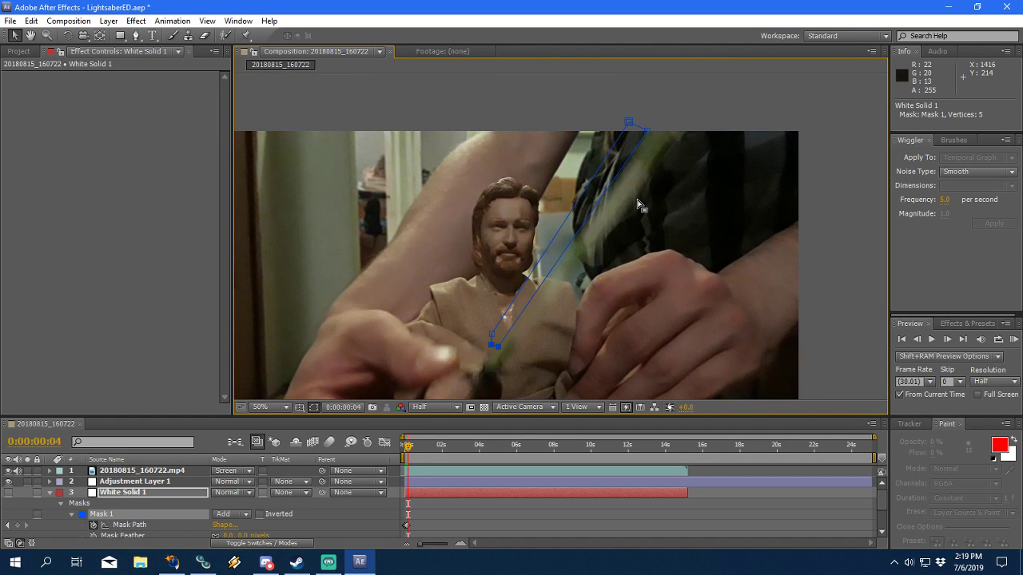
pyautogui.press('pageup')
pyautogui.moveTo(646, 199); pyautogui.dragTo(590, 207)
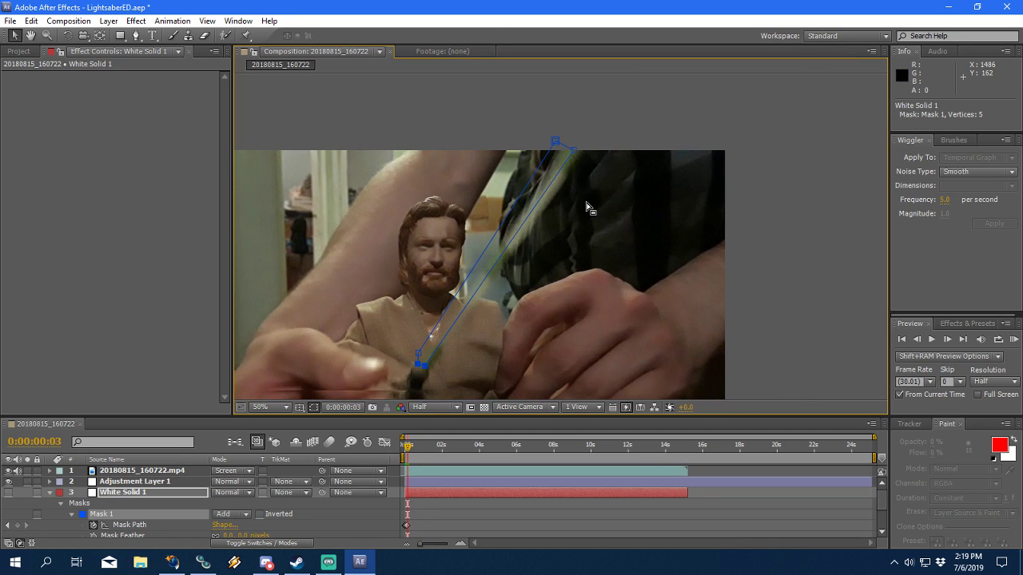
pyautogui.press('pagedown')
pyautogui.press('pageup')
pyautogui.press('pagedown')
pyautogui.press('pageup')
pyautogui.press('pagedown')
pyautogui.press('pagedown')
pyautogui.press('pageup')
pyautogui.press('pageup')
pyautogui.press('pagedown')
# Step: At 0:00:00:04, move Mask 1's tip and hilt-end vertices onto the blurred blade, and check the mask on the preceding frames
pyautogui.moveTo(575, 151); pyautogui.dragTo(616, 152)
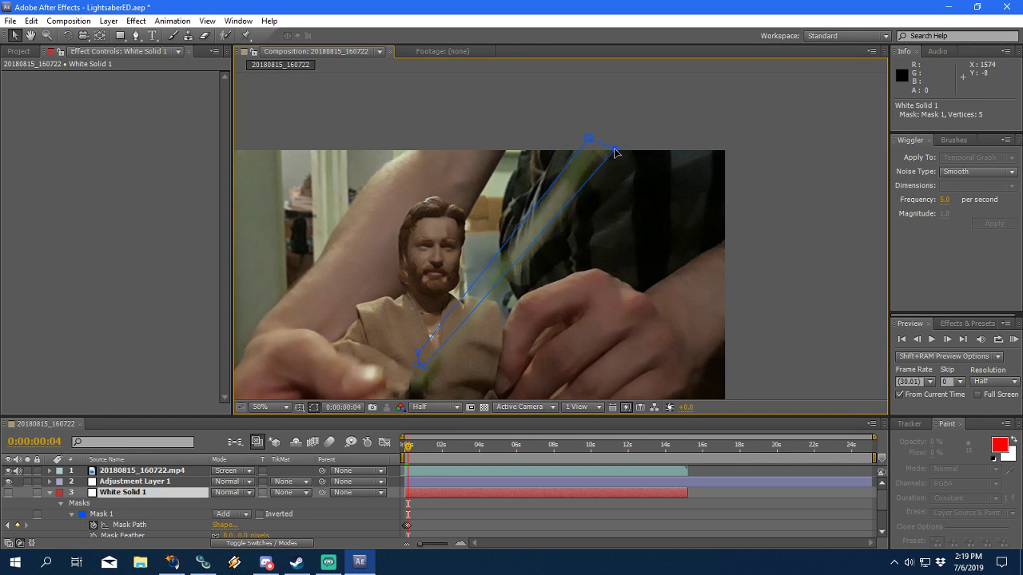
pyautogui.scroll(2, 615, 152)
pyautogui.scroll(-1, 571, 279)
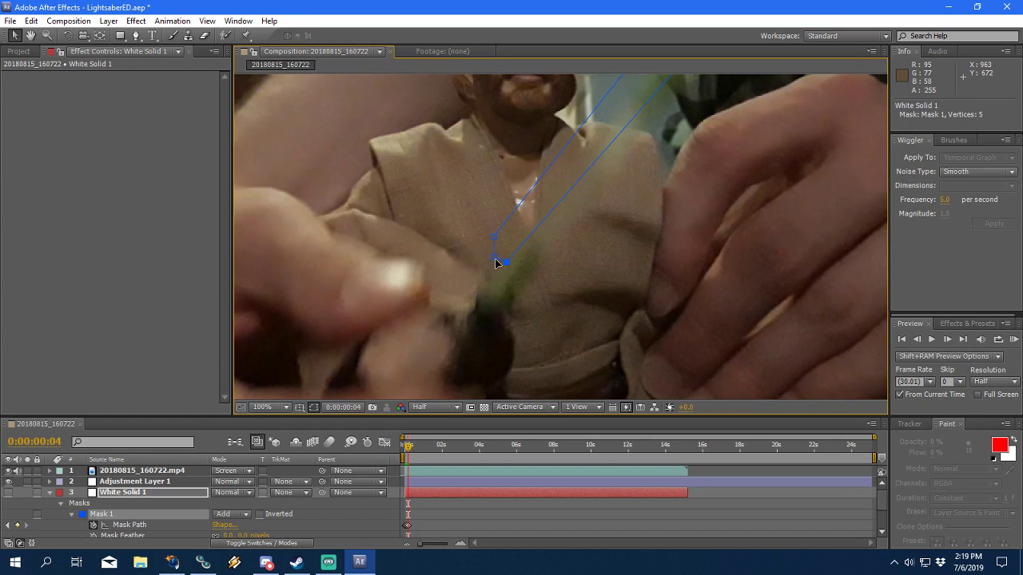
pyautogui.moveTo(506, 269); pyautogui.dragTo(502, 313)
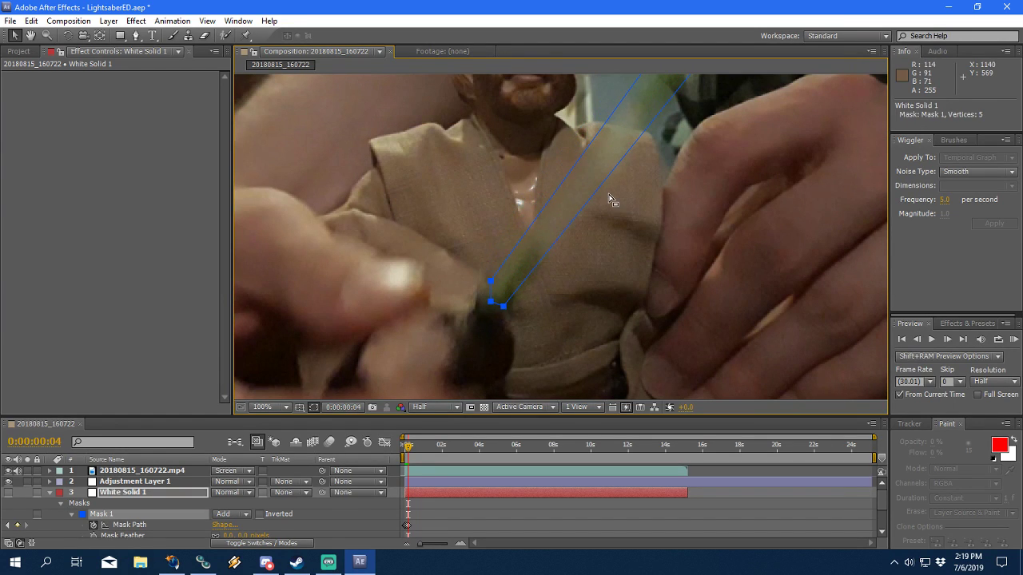
pyautogui.press('pageup')
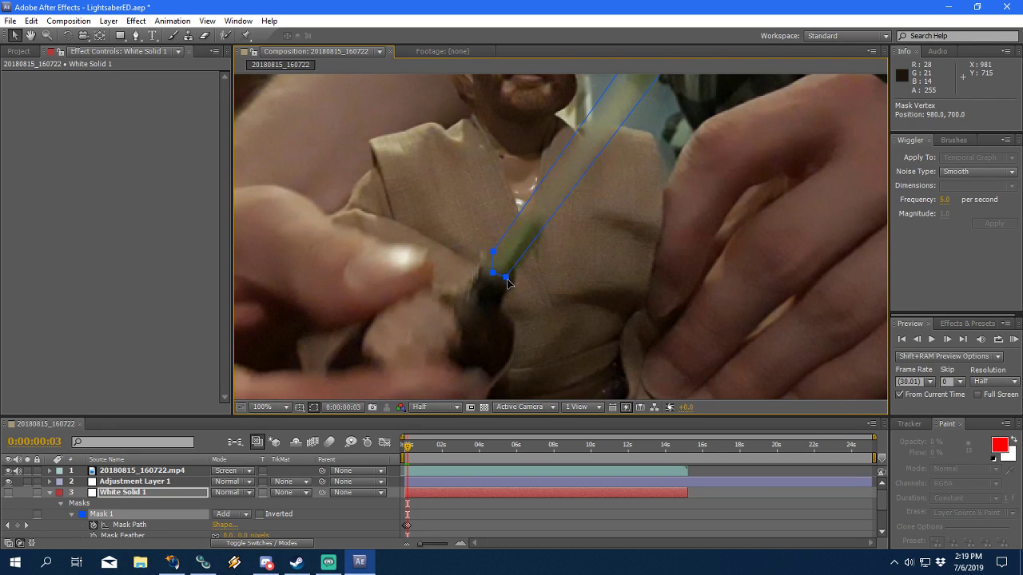
pyautogui.moveTo(703, 151); pyautogui.dragTo(661, 252)
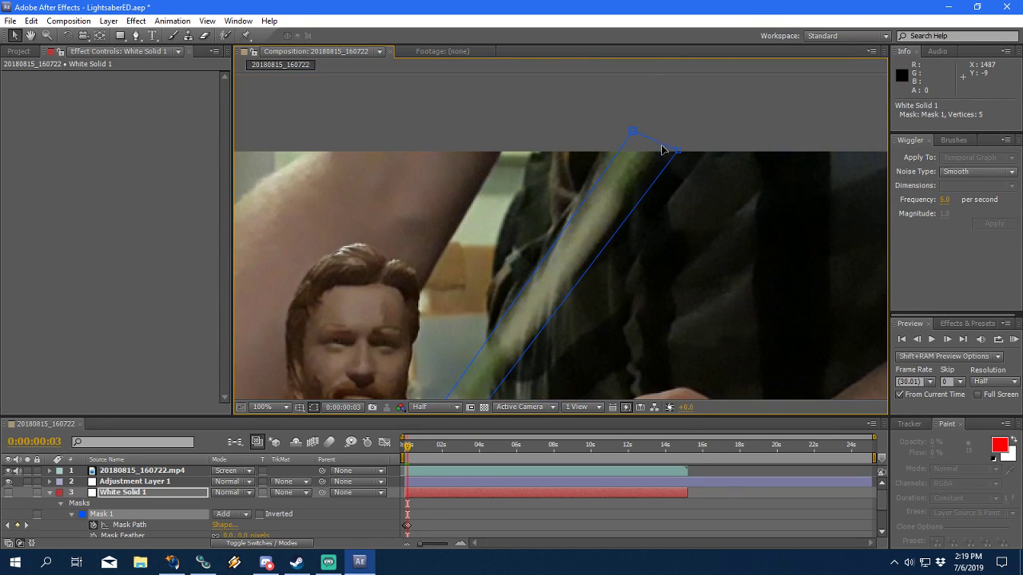
pyautogui.press('pageup')
pyautogui.press('pagedown')
# Step: At 0:00:00:05, move Mask 1's tip vertices along with the swinging blade and lower its base vertices to the hilt
pyautogui.press('pagedown')
pyautogui.press('pagedown')
pyautogui.press(',')
pyautogui.press(',')
pyautogui.moveTo(589, 173); pyautogui.dragTo(631, 169)
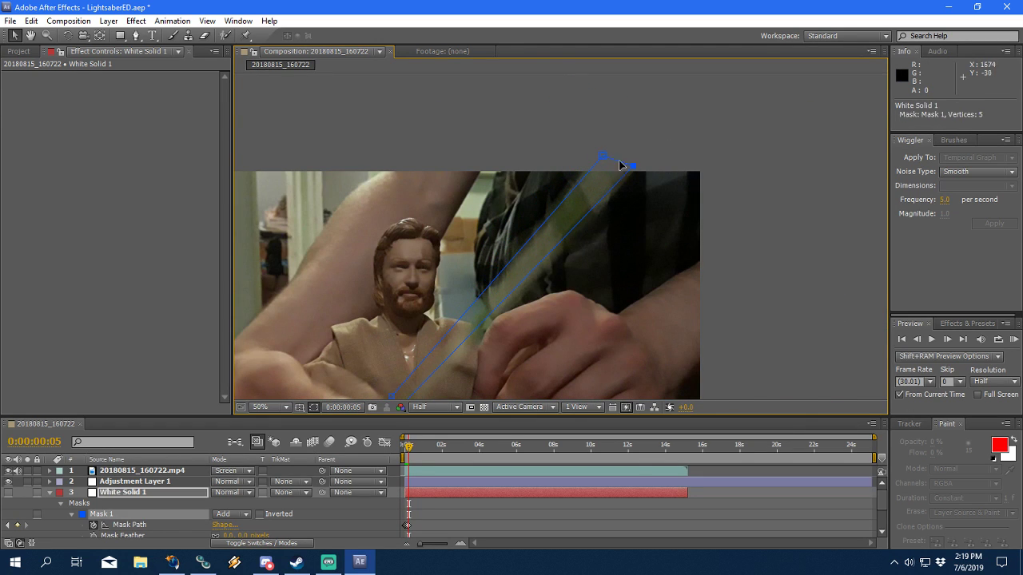
pyautogui.moveTo(448, 281); pyautogui.dragTo(533, 208)
pyautogui.press('.')
pyautogui.moveTo(534, 259); pyautogui.dragTo(531, 299)
pyautogui.click(528, 282)
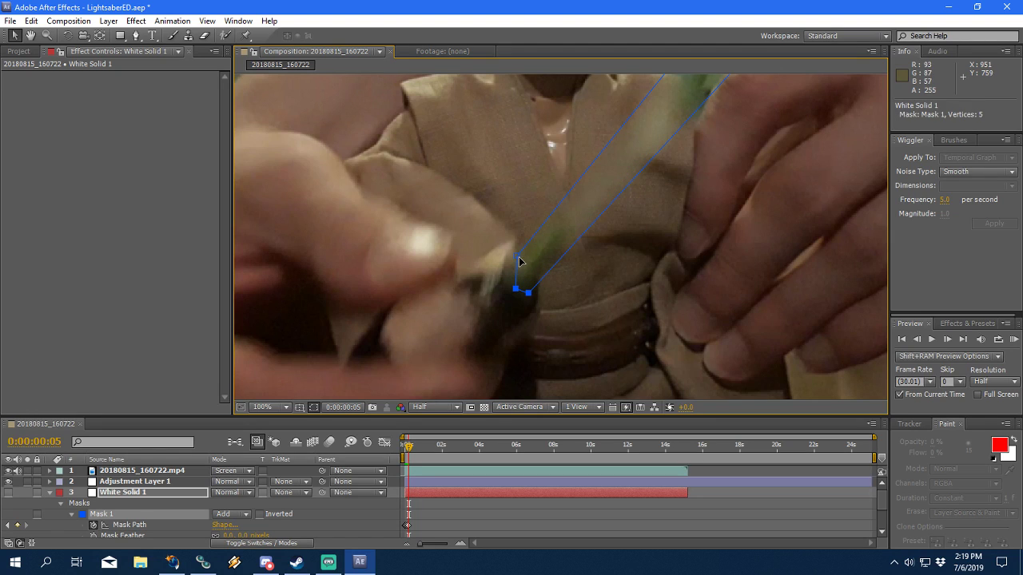
# Step: Nudge Mask 1's hilt-end vertices at 0:00:00:05, and at 0:00:00:06 lower them to follow the moving hilt
pyautogui.click(512, 288)
pyautogui.click(527, 291)
pyautogui.press('pagedown')
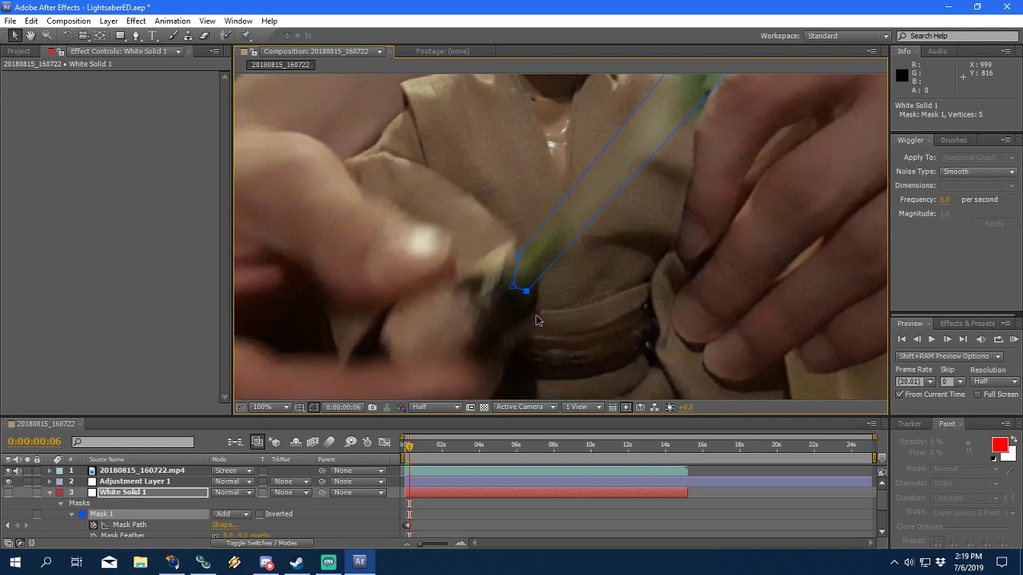
pyautogui.keyDown('shift'); pyautogui.click(513, 284); pyautogui.keyUp('shift')
pyautogui.moveTo(514, 287); pyautogui.dragTo(518, 316)
pyautogui.click(516, 287)
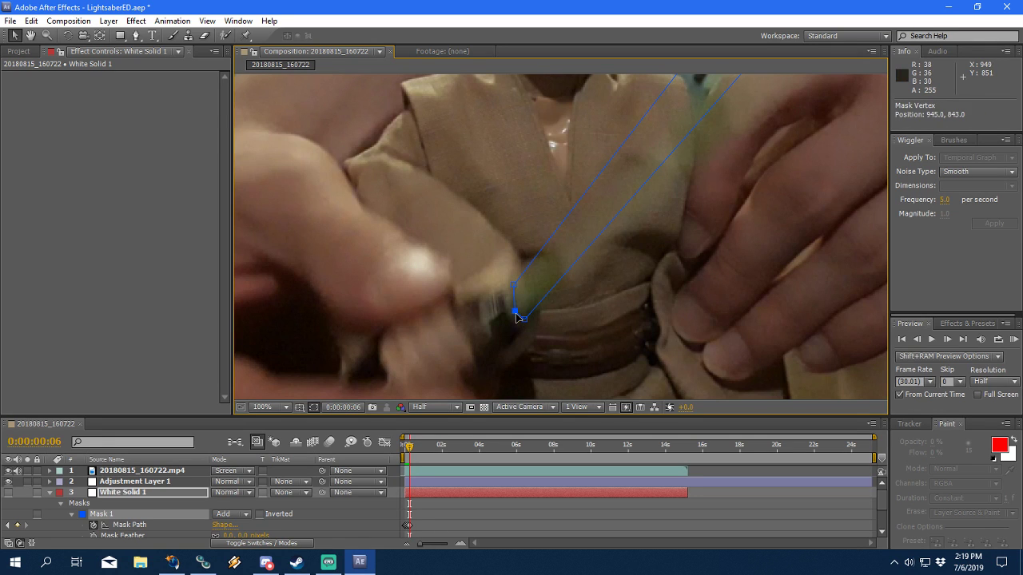
# Step: At 0:00:00:06, move Mask 1's two tip vertices outward so the mask covers the blurred blade beyond the frame's upper edge
pyautogui.scroll(-2, 661, 233)
pyautogui.moveTo(662, 233); pyautogui.dragTo(562, 377)
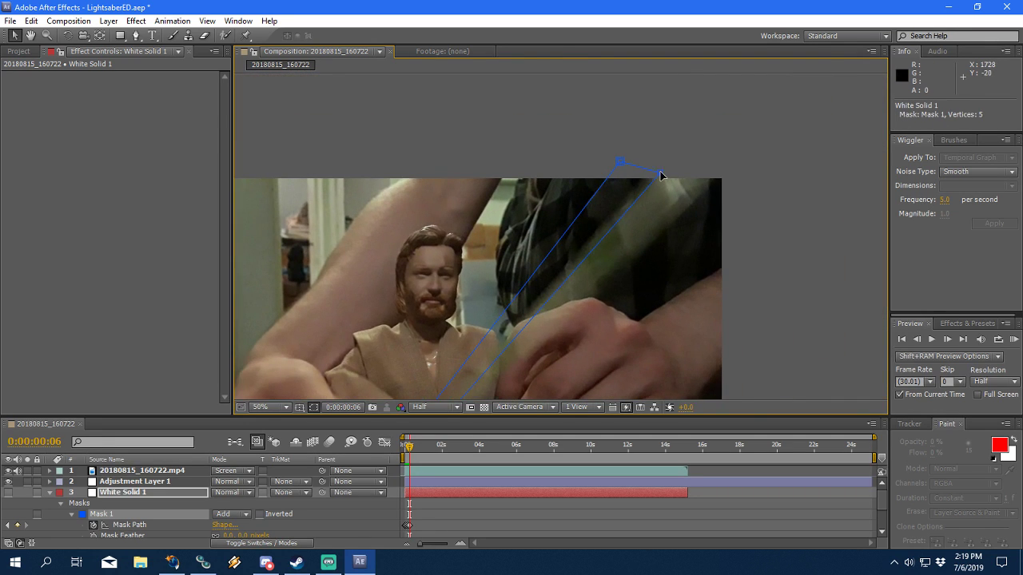
pyautogui.press('pagedown')
pyautogui.moveTo(635, 161); pyautogui.dragTo(677, 161)
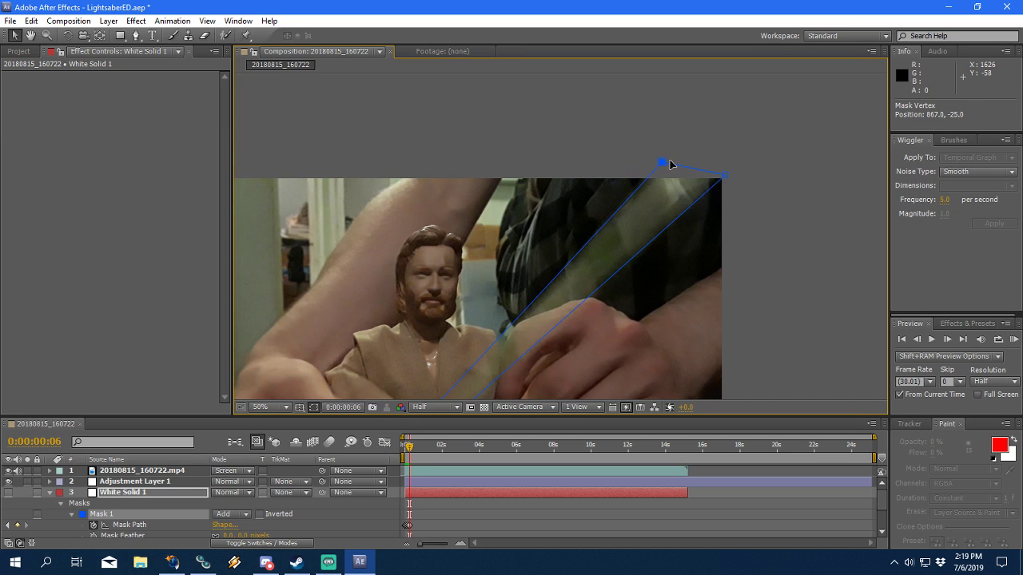
# Step: At 0:00:00:07, move Mask 1's tip vertices outward and down past the frame's corner to follow the swinging blade
pyautogui.moveTo(731, 297); pyautogui.dragTo(719, 286)
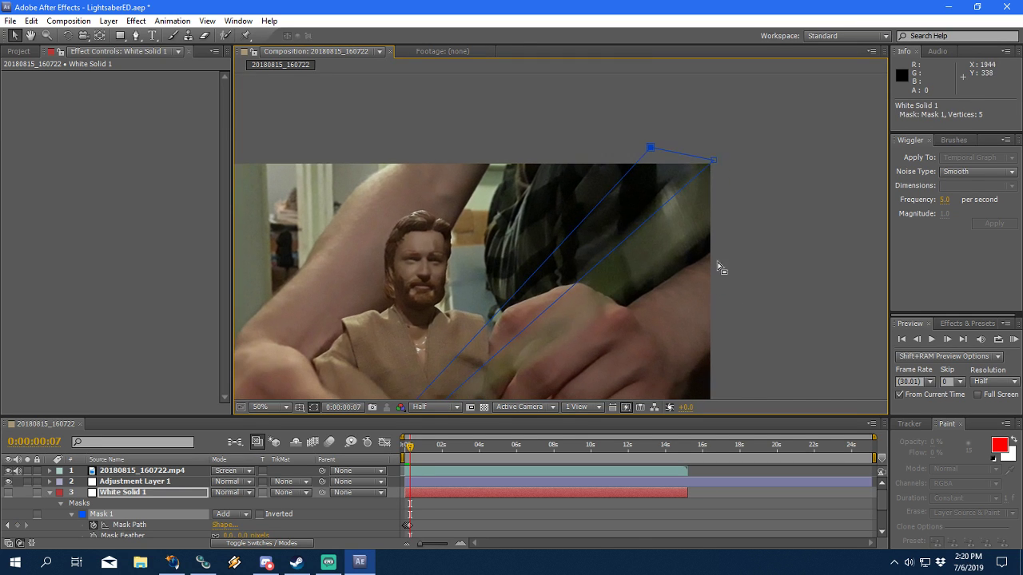
pyautogui.moveTo(717, 161); pyautogui.dragTo(756, 210)
pyautogui.moveTo(652, 148); pyautogui.dragTo(714, 148)
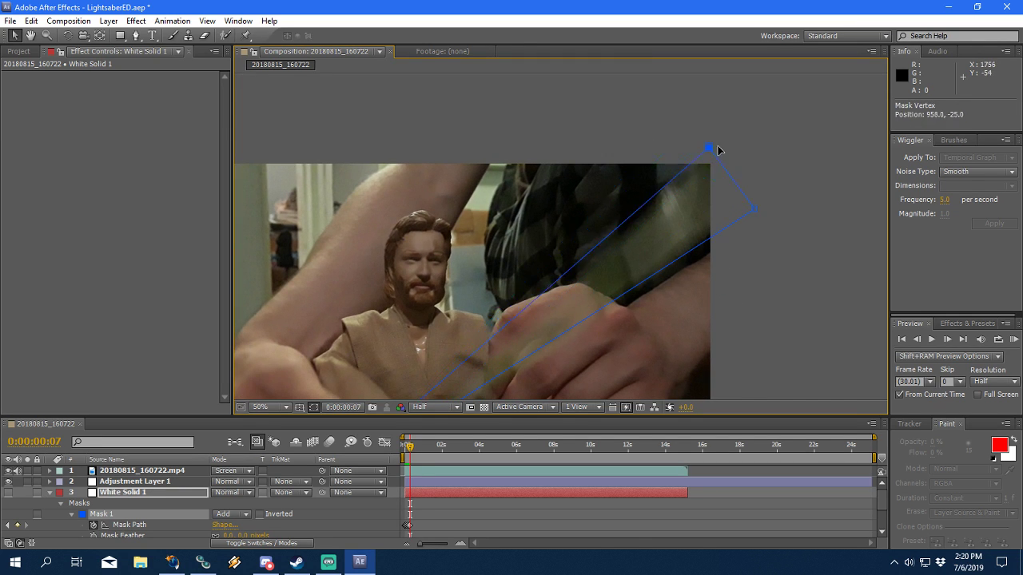
# Step: Delete one hilt-end vertex of Mask 1 at 0:00:00:07 and lower the remaining base vertices to the hilt
pyautogui.scroll(2, 625, 255)
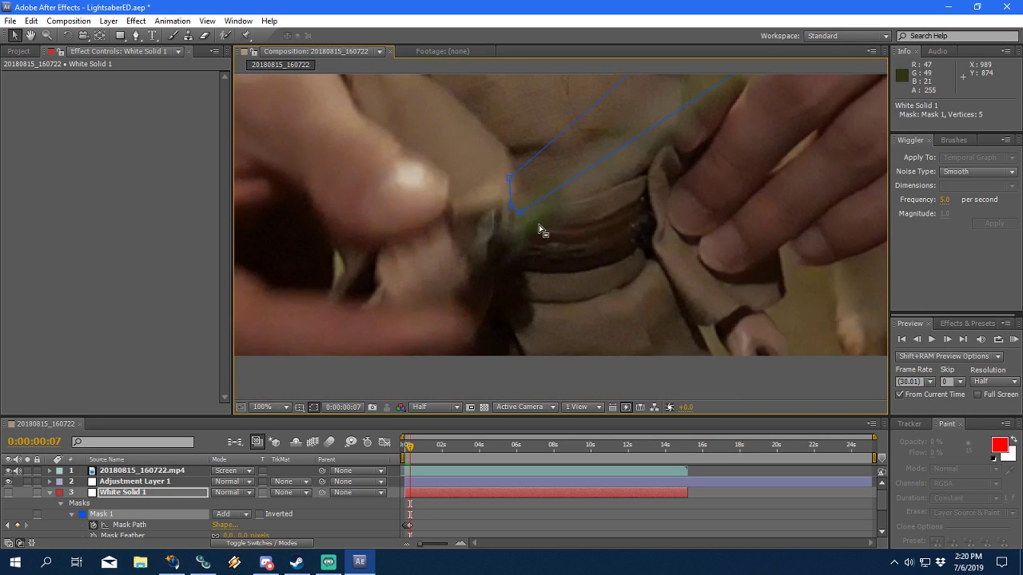
pyautogui.press('Delete')
pyautogui.moveTo(521, 214); pyautogui.dragTo(513, 239)
pyautogui.press('g')
pyautogui.press('v')
pyautogui.click(513, 205)
pyautogui.scroll(-2, 515, 204)
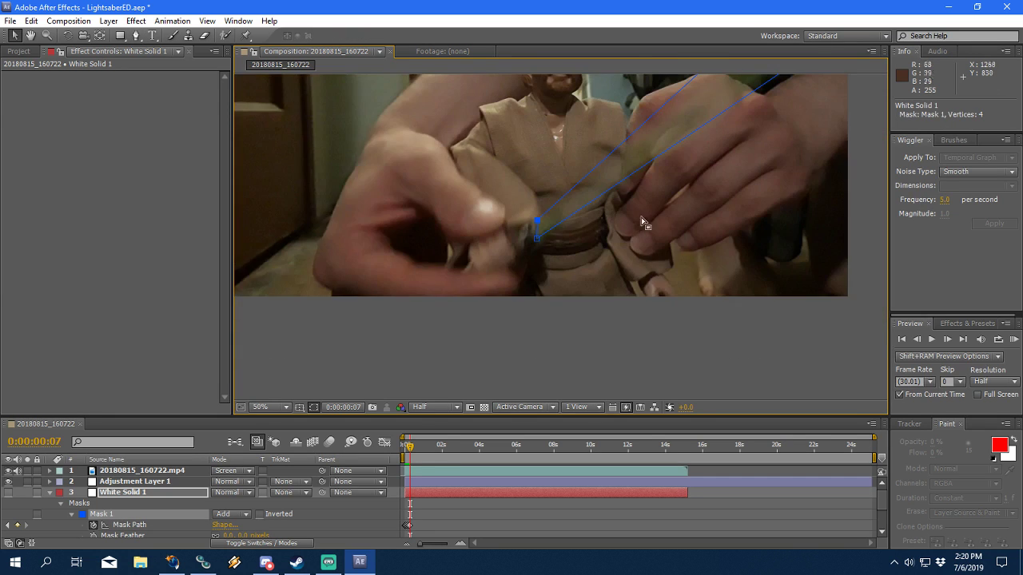
# Step: Step back to 0:00:00:05 and forward to 0:00:00:08 to compare Mask 1 with the blade's swing
pyautogui.press('pagedown')
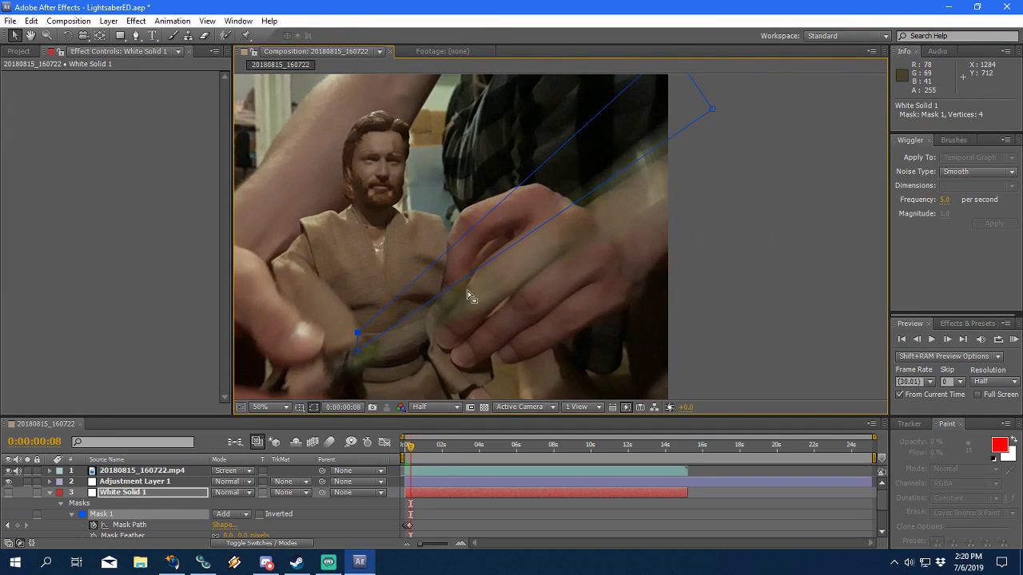
pyautogui.scroll(-1, 589, 279)
pyautogui.press('pageup')
pyautogui.press('pageup')
pyautogui.press('pageup')
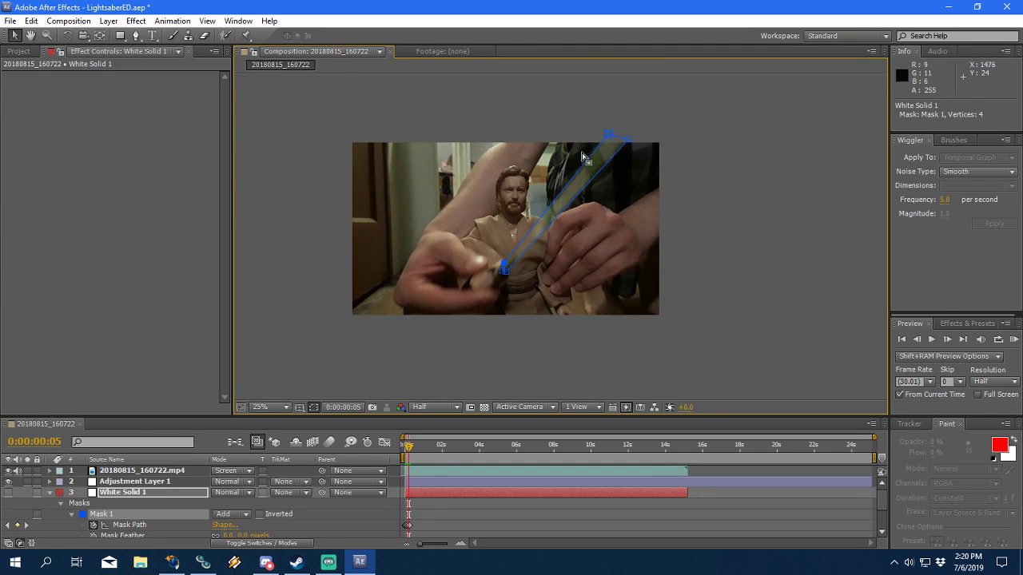
pyautogui.press('pagedown')
pyautogui.press('pagedown')
pyautogui.press('pagedown')
# Step: At 0:00:00:08, lower Mask 1's tip vertices onto the blurred blade and fit its base to the hilt with a fifth vertex
pyautogui.moveTo(684, 172); pyautogui.dragTo(696, 203)
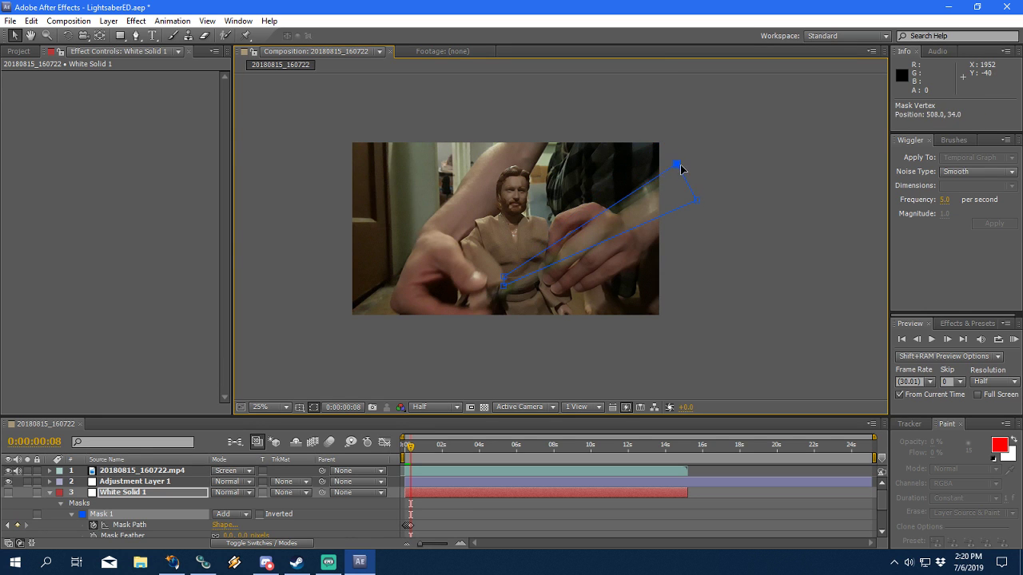
pyautogui.scroll(2, 541, 235)
pyautogui.moveTo(540, 259); pyautogui.dragTo(501, 280)
pyautogui.scroll(2, 536, 275)
pyautogui.scroll(-1, 534, 287)
pyautogui.moveTo(512, 209); pyautogui.dragTo(509, 239)
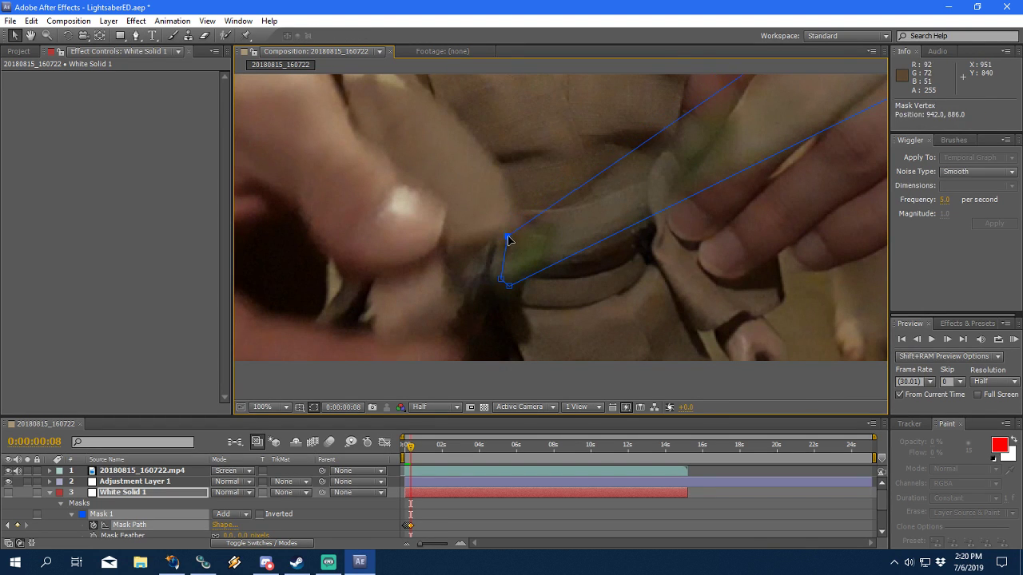
pyautogui.scroll(-2, 516, 326)
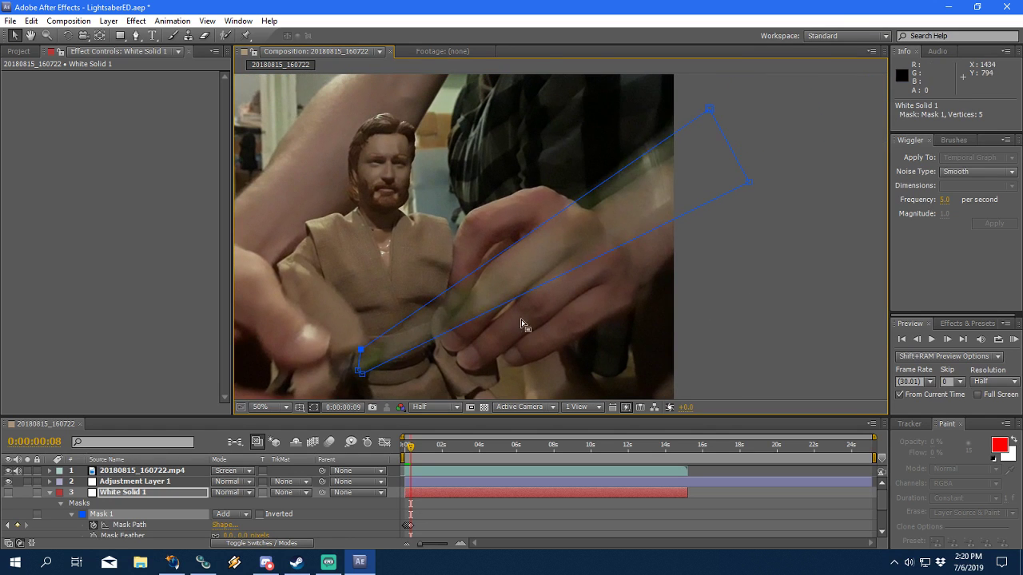
pyautogui.moveTo(709, 108); pyautogui.dragTo(707, 101)
# Step: At 0:00:00:09, lower Mask 1's tip vertices along with the blade and move its base vertices down to the hilt
pyautogui.press('pagedown')
pyautogui.moveTo(735, 137); pyautogui.dragTo(710, 328)
pyautogui.moveTo(678, 172); pyautogui.dragTo(680, 240)
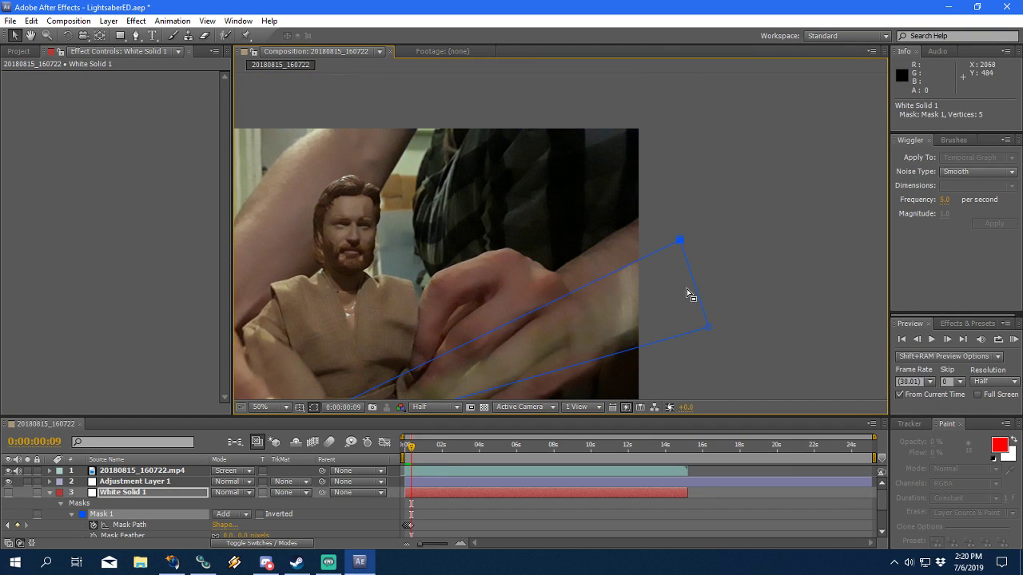
pyautogui.scroll(2, 569, 228)
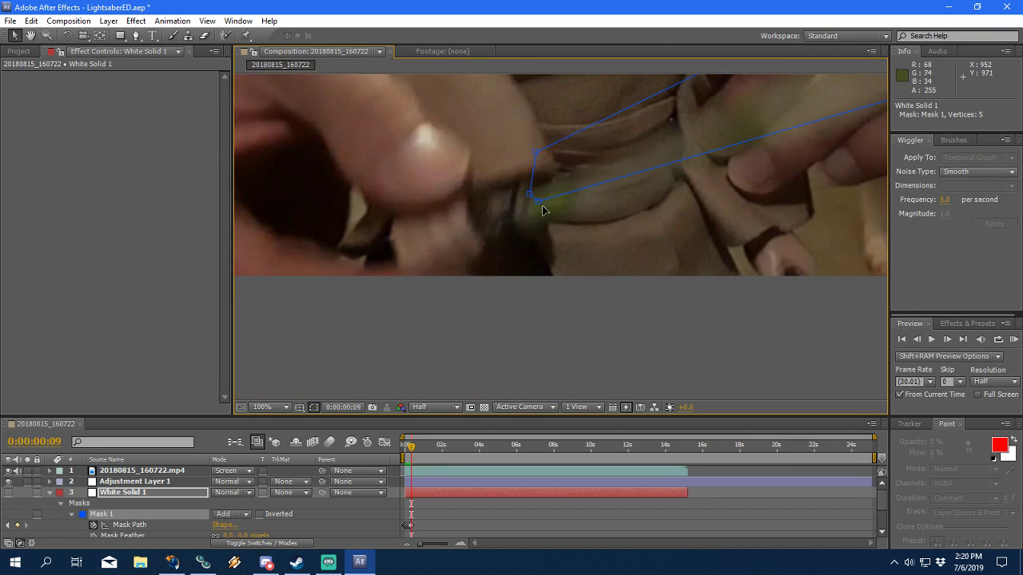
pyautogui.moveTo(538, 200); pyautogui.dragTo(534, 229)
pyautogui.moveTo(537, 153); pyautogui.dragTo(530, 187)
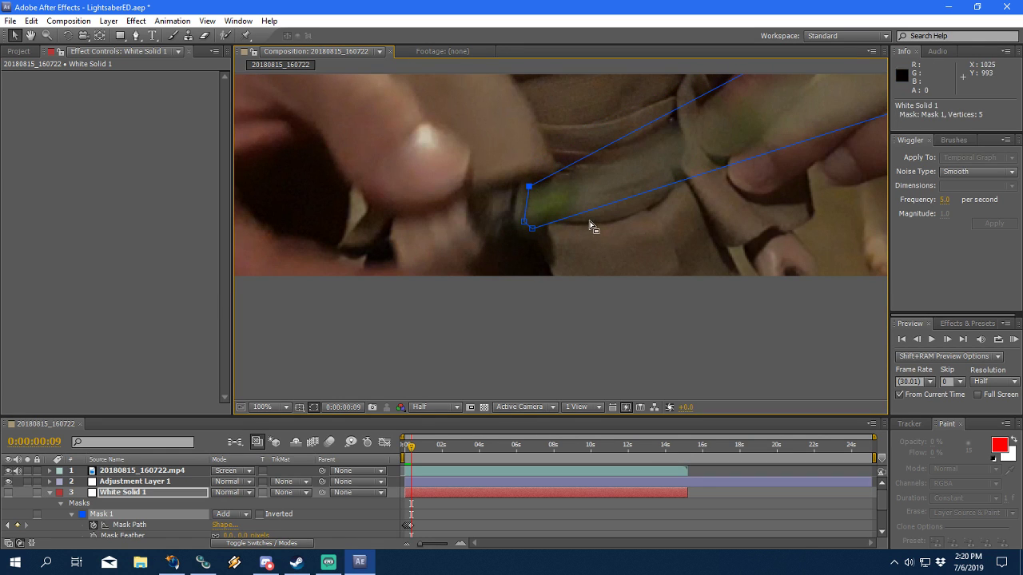
# Step: At 0:00:00:10, lower Mask 1 to follow the blade, moving its hilt-end vertices down to the hilt
pyautogui.press('pagedown')
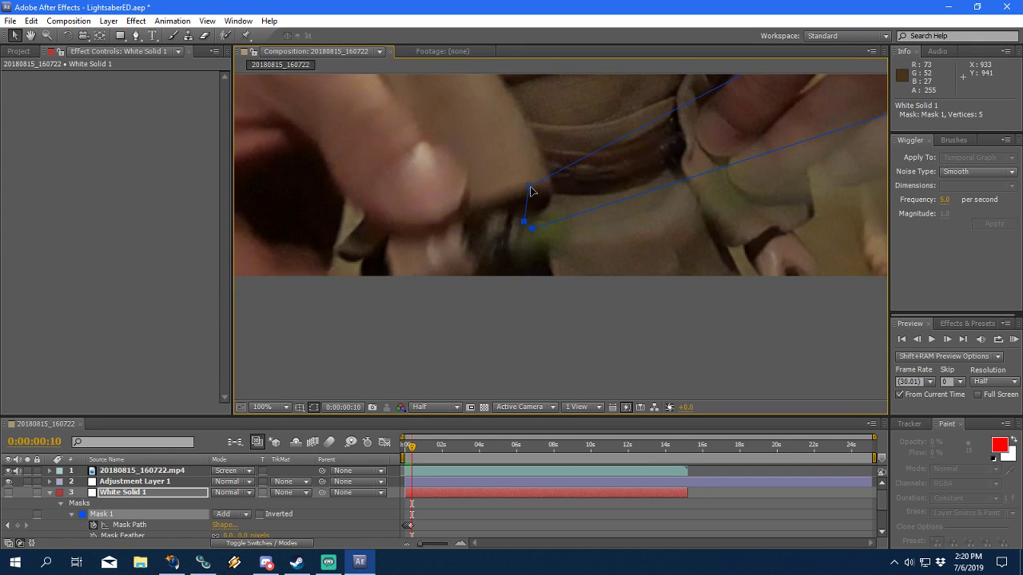
pyautogui.moveTo(538, 240); pyautogui.dragTo(532, 268)
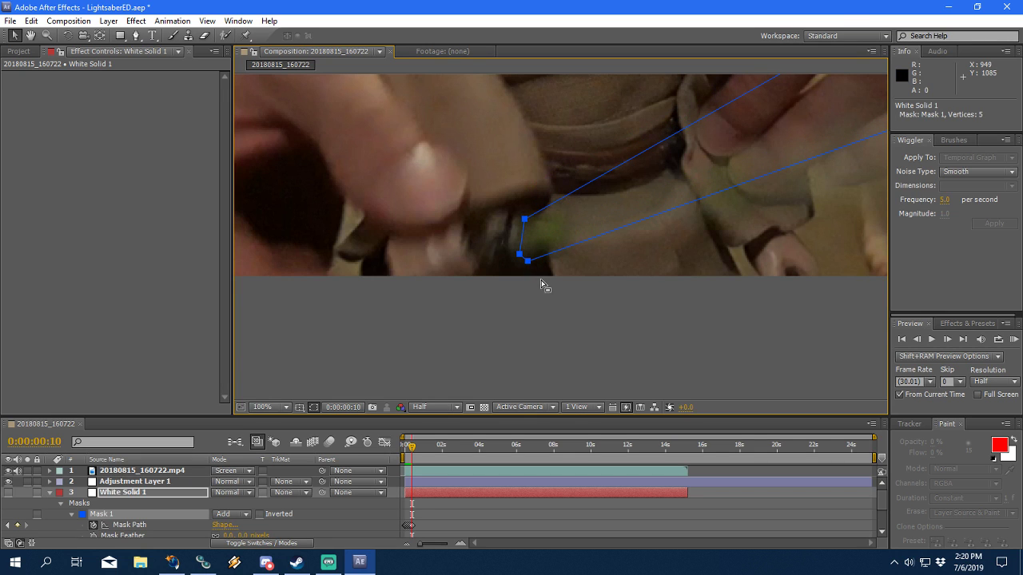
pyautogui.scroll(-2, 528, 258)
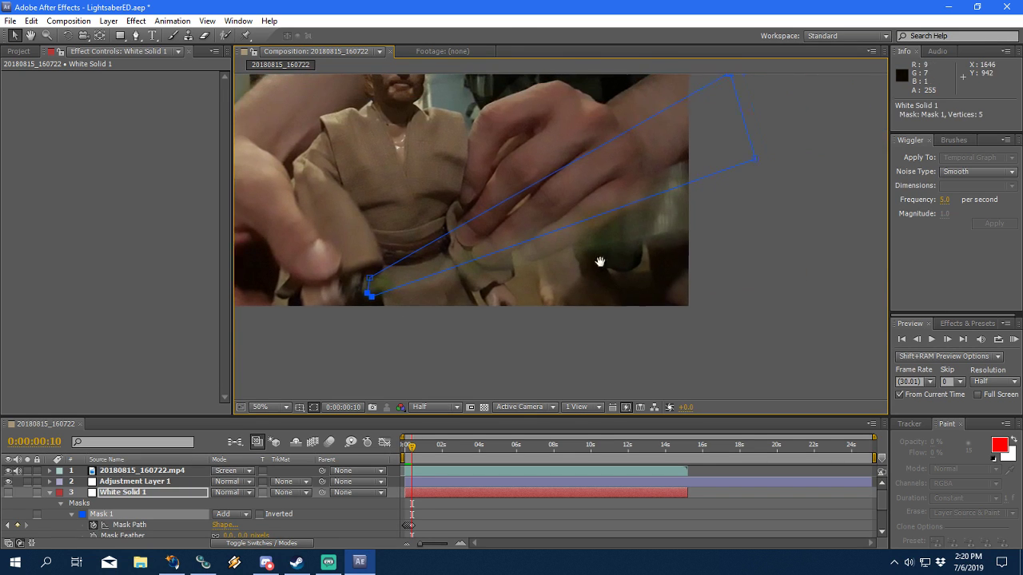
# Step: At 0:00:00:11, lower Mask 1's tip vertices so the outer end covers the blade near the frame's lower corner
pyautogui.press('pagedown')
pyautogui.moveTo(730, 120); pyautogui.dragTo(746, 212)
pyautogui.scroll(-2, 735, 240)
pyautogui.scroll(2, 530, 244)
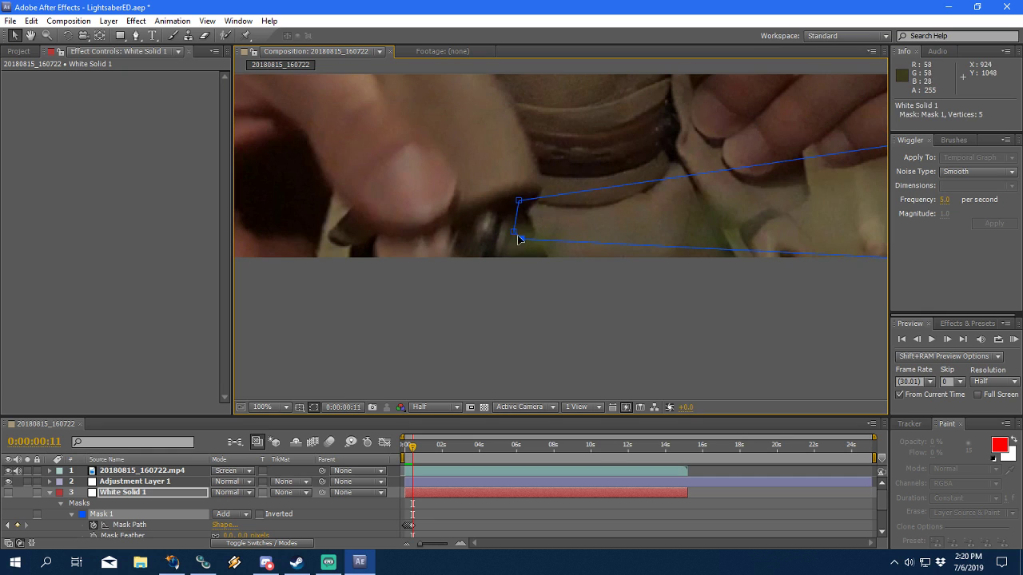
# Step: Delete Mask 1's extra hilt-end vertex at 0:00:00:11, lower the two remaining base vertices to the hilt, and save the project
pyautogui.click(518, 238)
pyautogui.keyDown('ctrl'); pyautogui.keyDown('alt'); pyautogui.click(521, 238); pyautogui.keyUp('alt'); pyautogui.keyUp('ctrl')
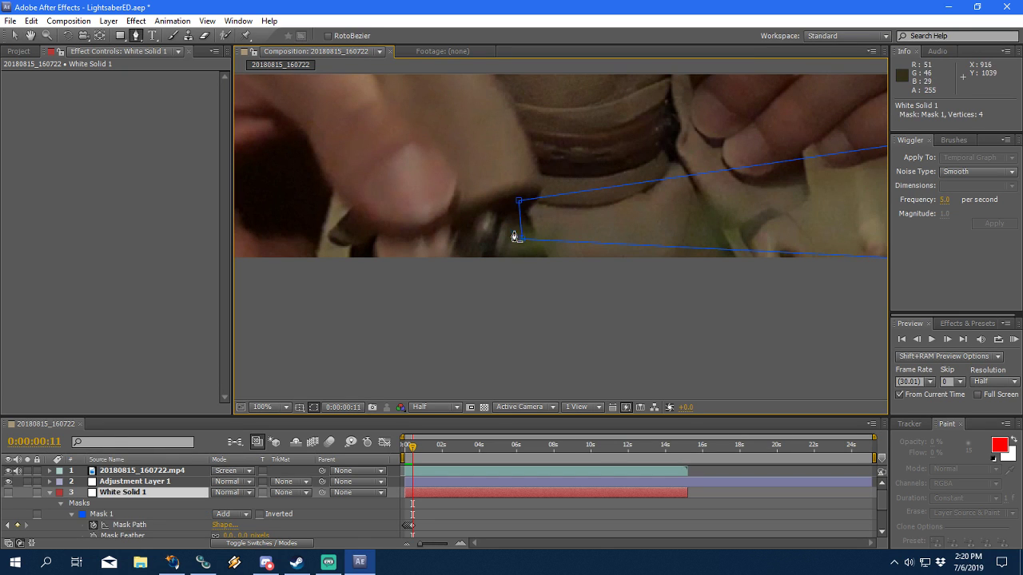
pyautogui.moveTo(513, 232); pyautogui.dragTo(503, 269)
pyautogui.moveTo(521, 197); pyautogui.dragTo(513, 222)
pyautogui.moveTo(503, 273); pyautogui.dragTo(503, 266)
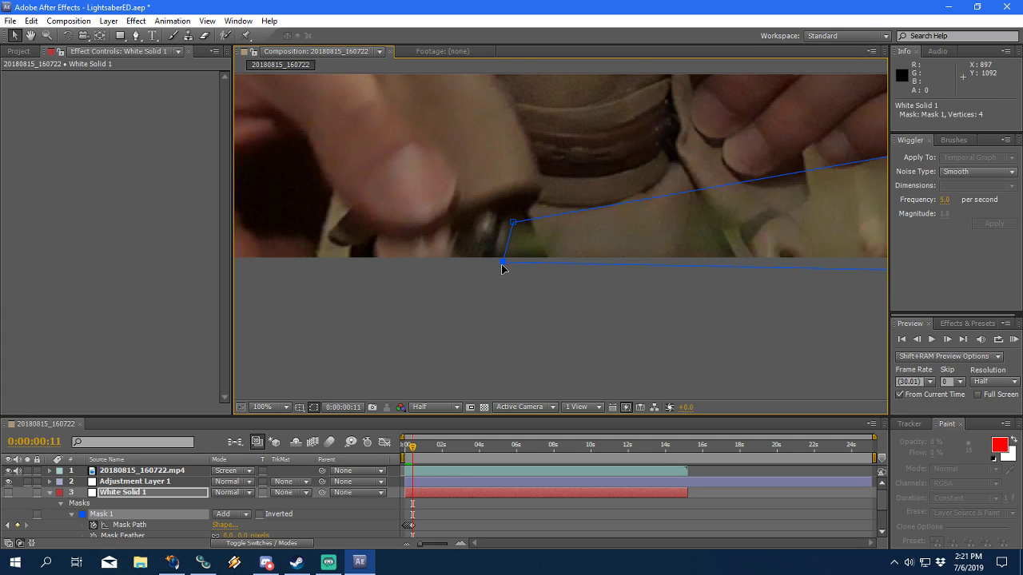
pyautogui.scroll(-2, 521, 269)
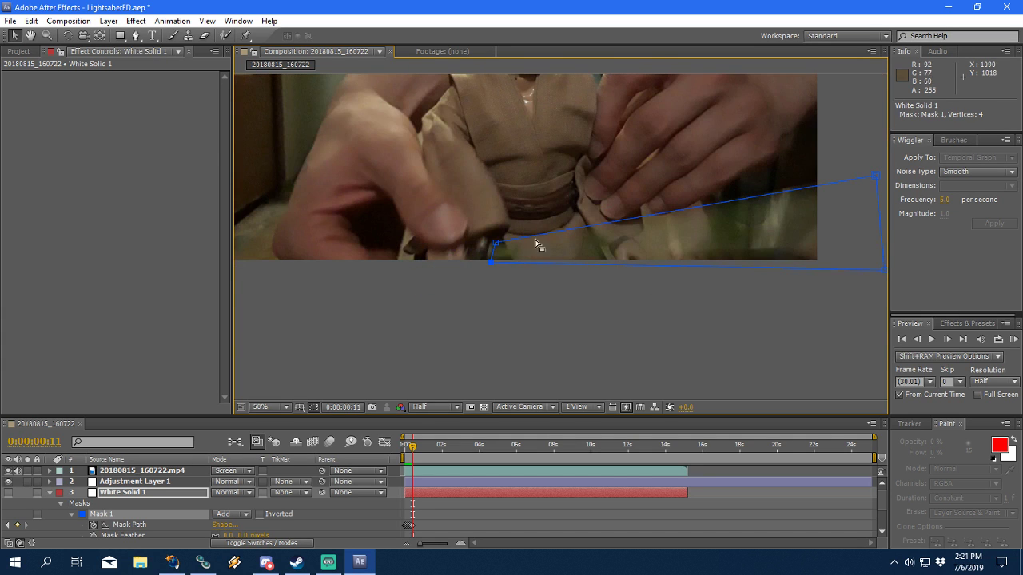
pyautogui.hotkey('ctrl', 's')
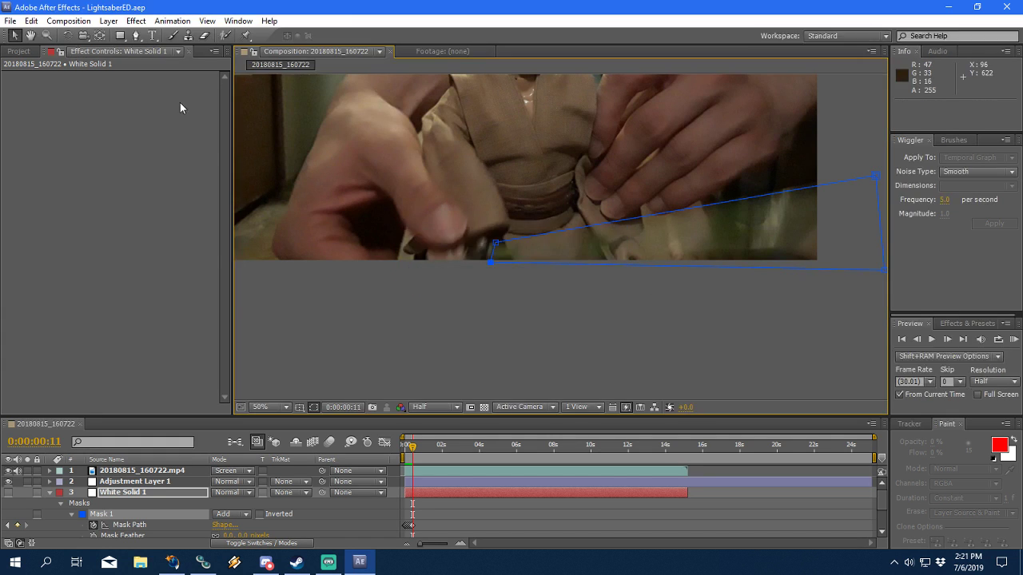
# Step: Open the General preferences to review the undo and mask-editing options, and close them without changes
pyautogui.click(11, 23)
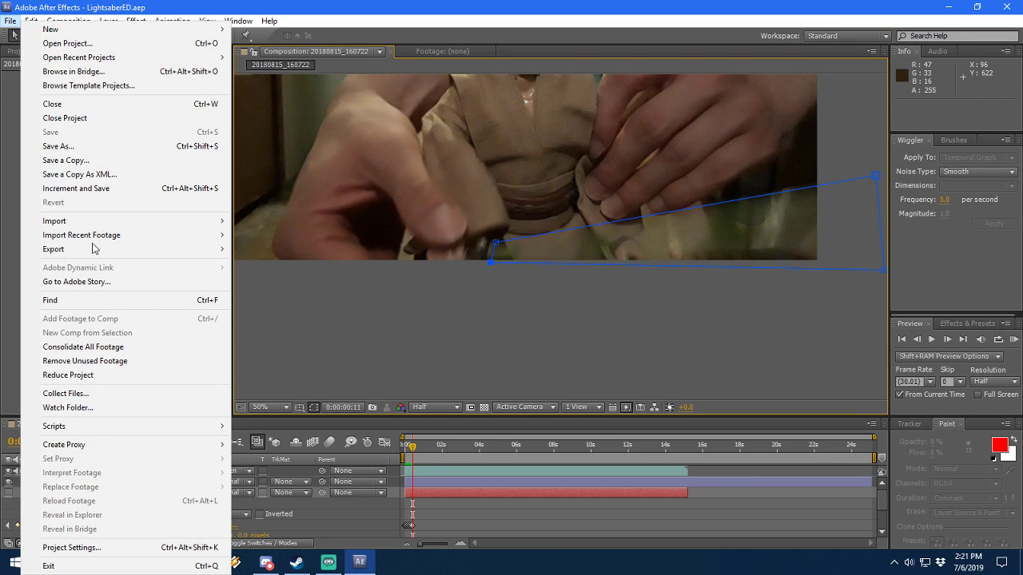
pyautogui.moveTo(31, 20)
pyautogui.moveTo(80, 330)
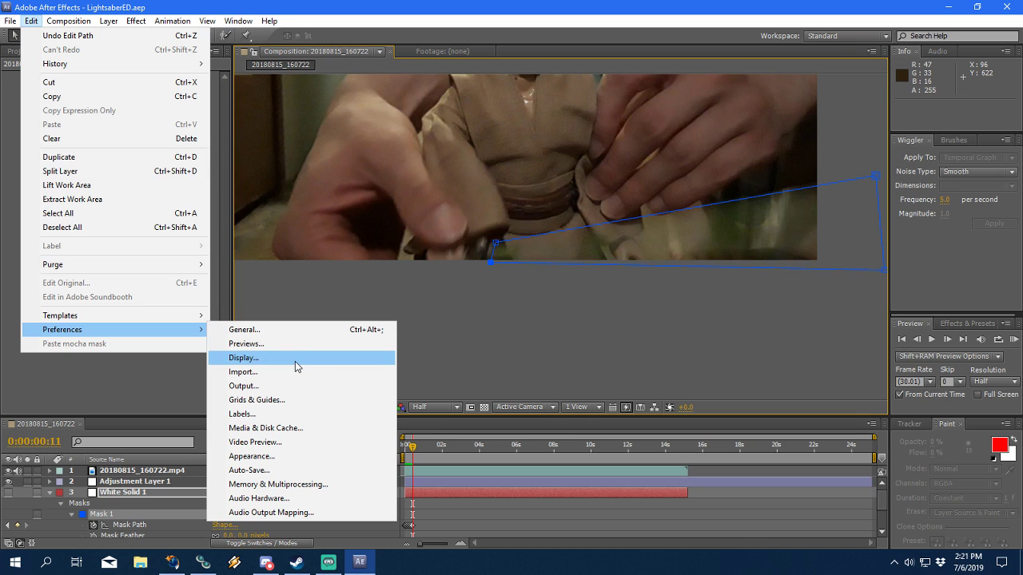
pyautogui.click(244, 330)
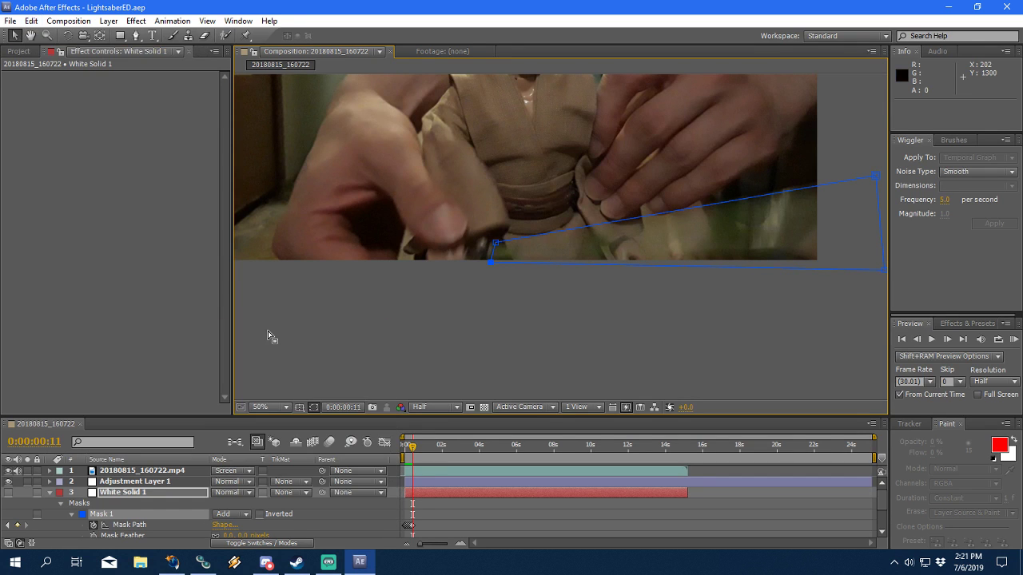
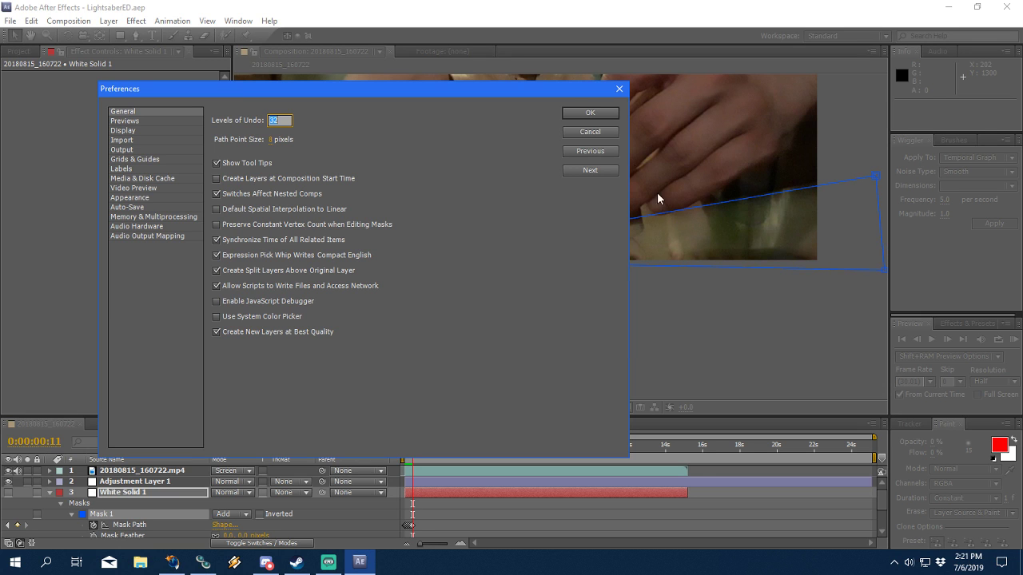
pyautogui.click(589, 131)
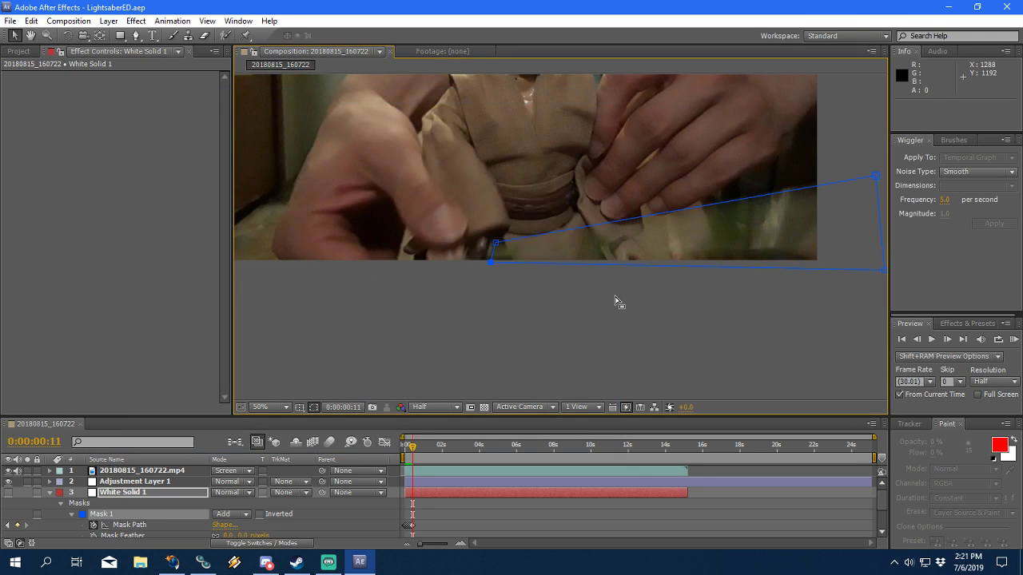
# Step: Step back and forth between 0:00:00:08 and 0:00:00:11 to check Mask 1's fit and vertices on each frame
pyautogui.press('pageup')
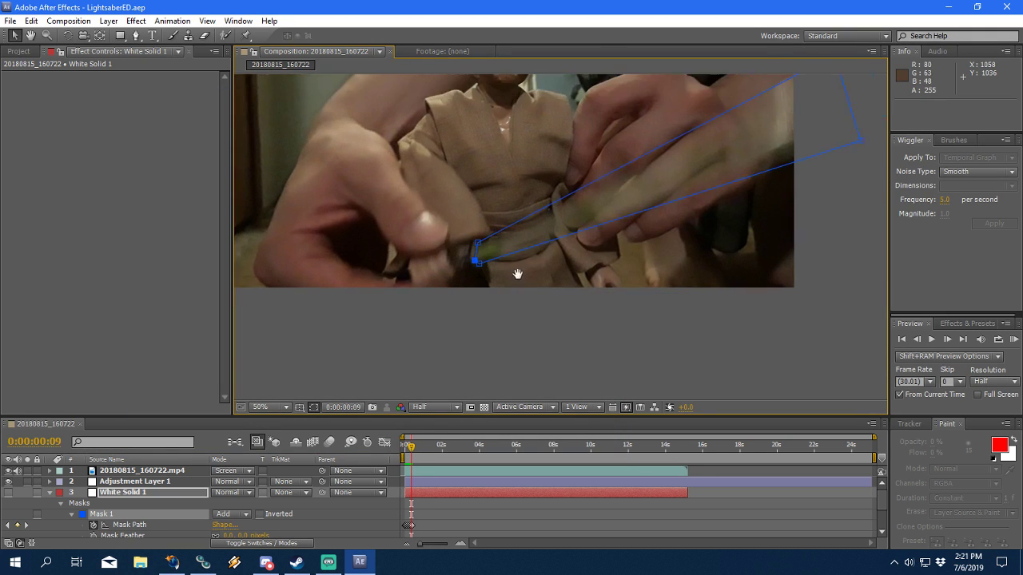
pyautogui.press('pagedown')
pyautogui.press('pageup')
pyautogui.press('pagedown')
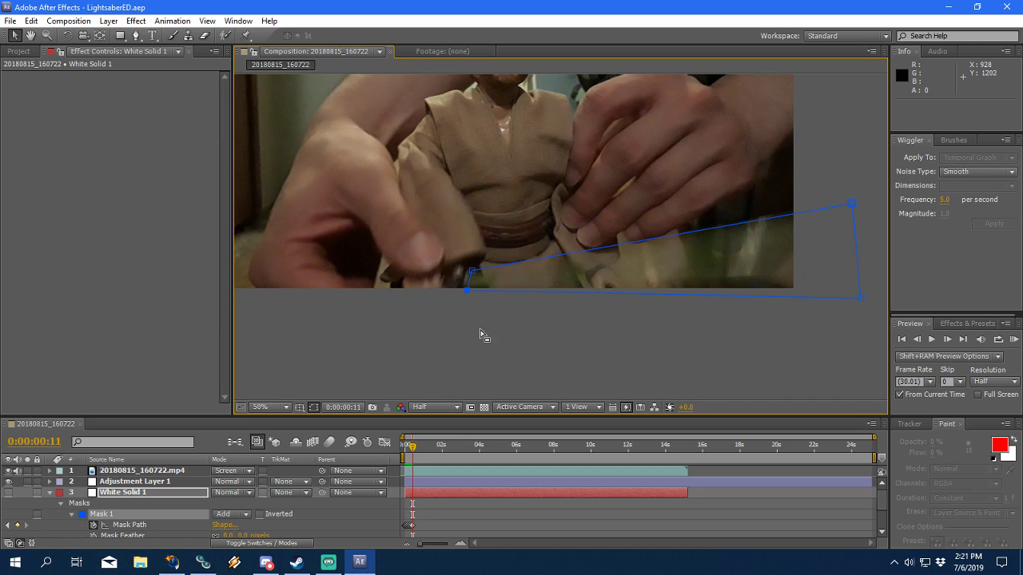
pyautogui.press('pageup')
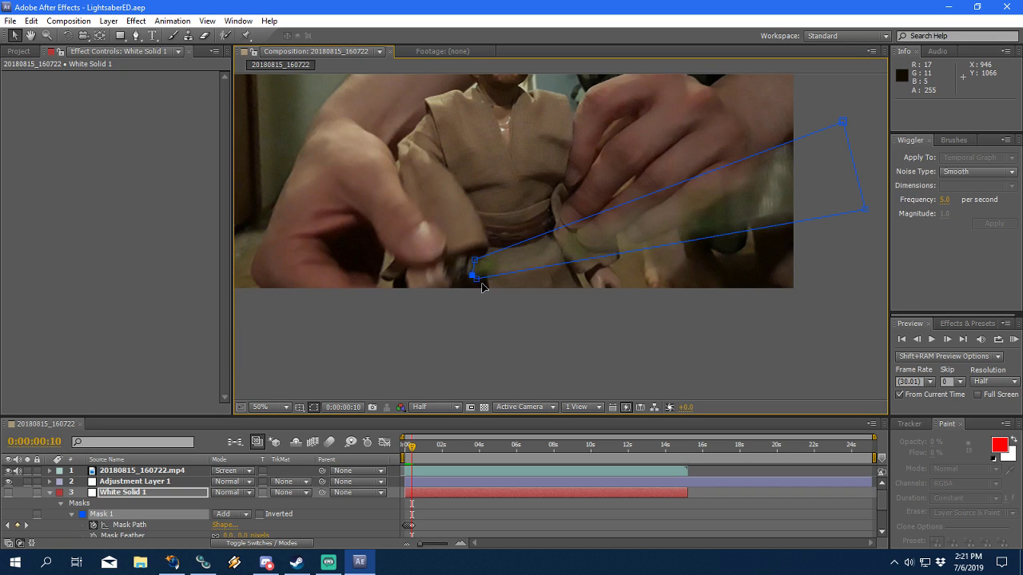
pyautogui.press('pagedown')
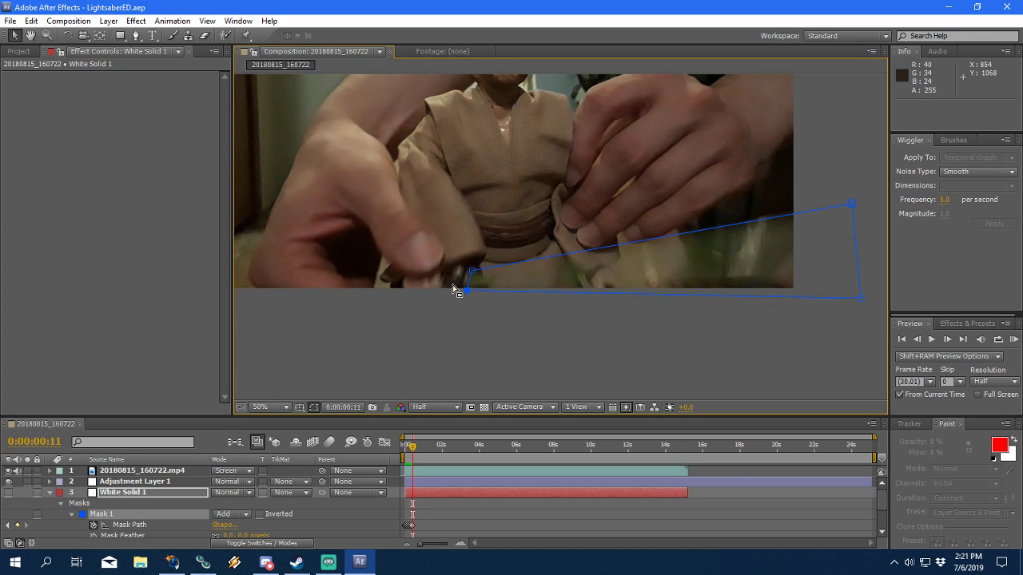
pyautogui.press('pageup')
pyautogui.press('pageup')
pyautogui.press('pageup')
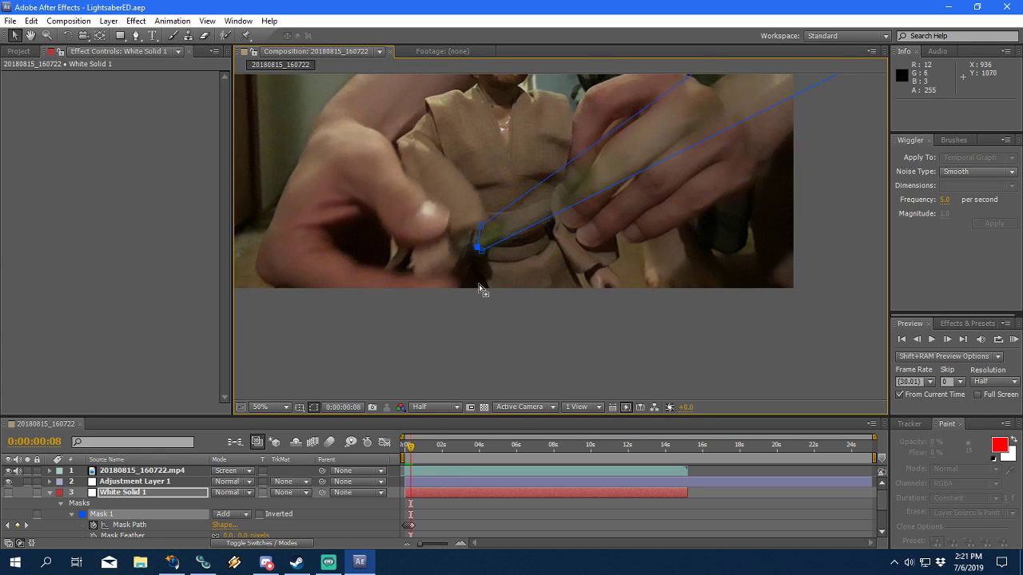
pyautogui.press('pagedown')
pyautogui.press('pagedown')
pyautogui.press('pagedown')
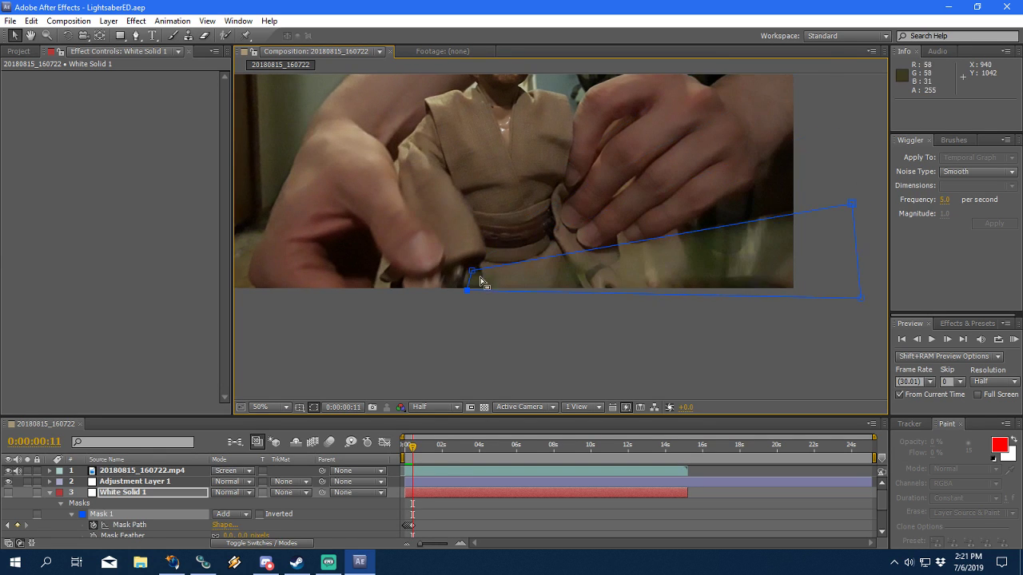
# Step: Adjust Mask 1's lower hilt-end vertex at 0:00:00:11 so it sits on the blade's base at the frame's lower edge
pyautogui.scroll(2, 491, 305)
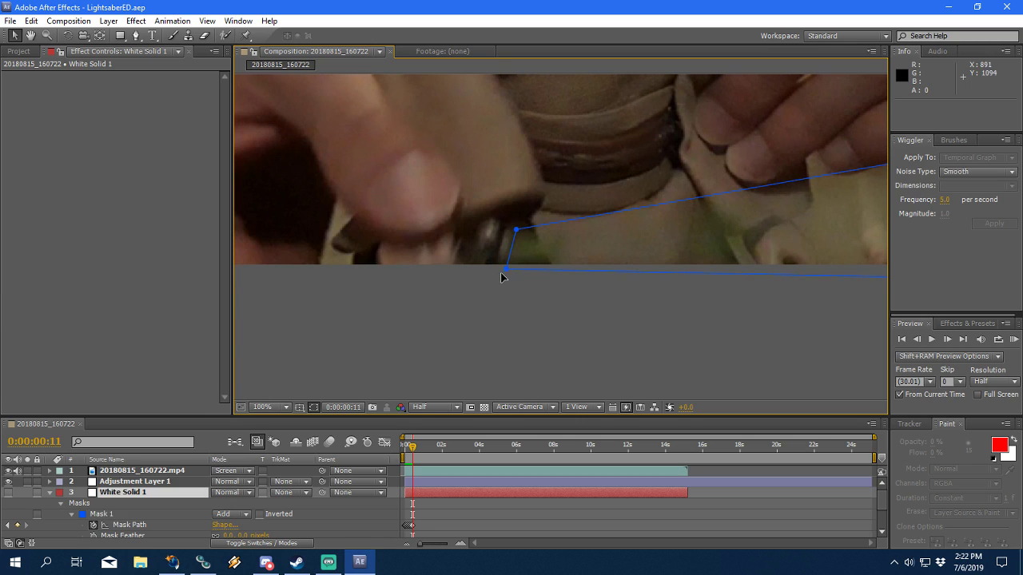
pyautogui.click(504, 269)
pyautogui.scroll(-2, 577, 309)
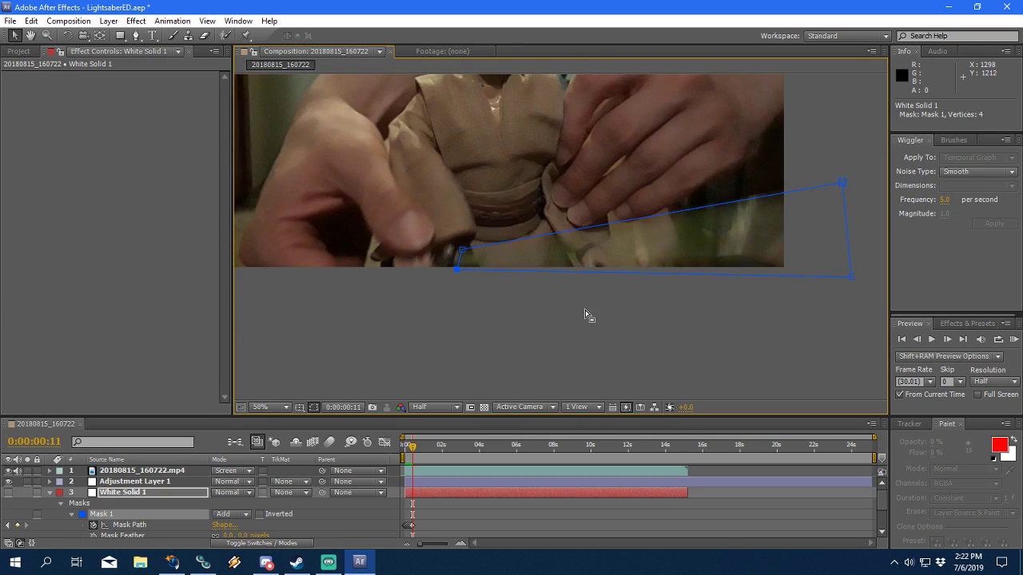
pyautogui.moveTo(587, 315); pyautogui.dragTo(544, 320)
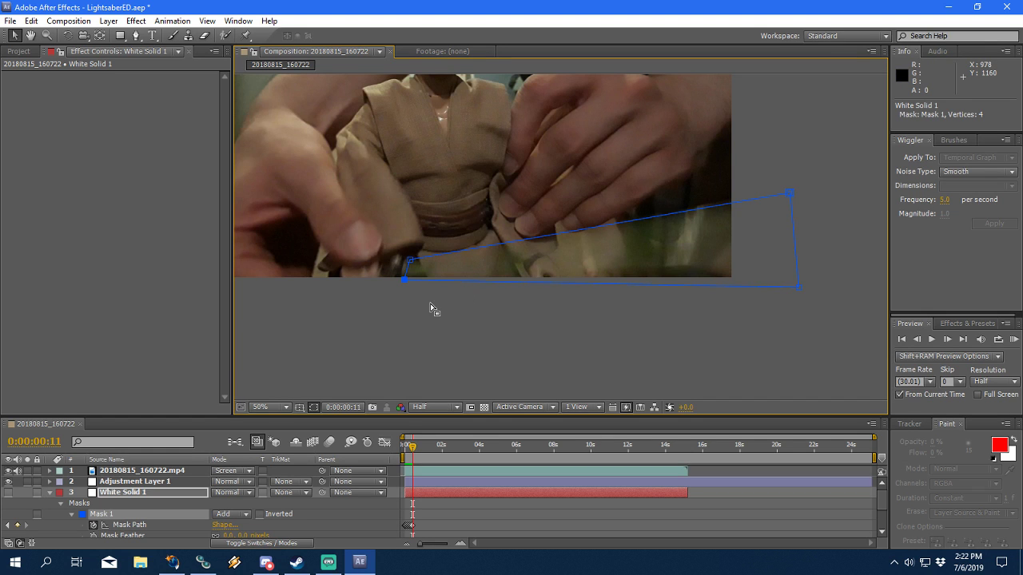
# Step: Step repeatedly between 0:00:00:09 and 0:00:00:11 to compare Mask 1's fit and hilt-end vertices with the blade
pyautogui.press('pageup')
pyautogui.press('pagedown')
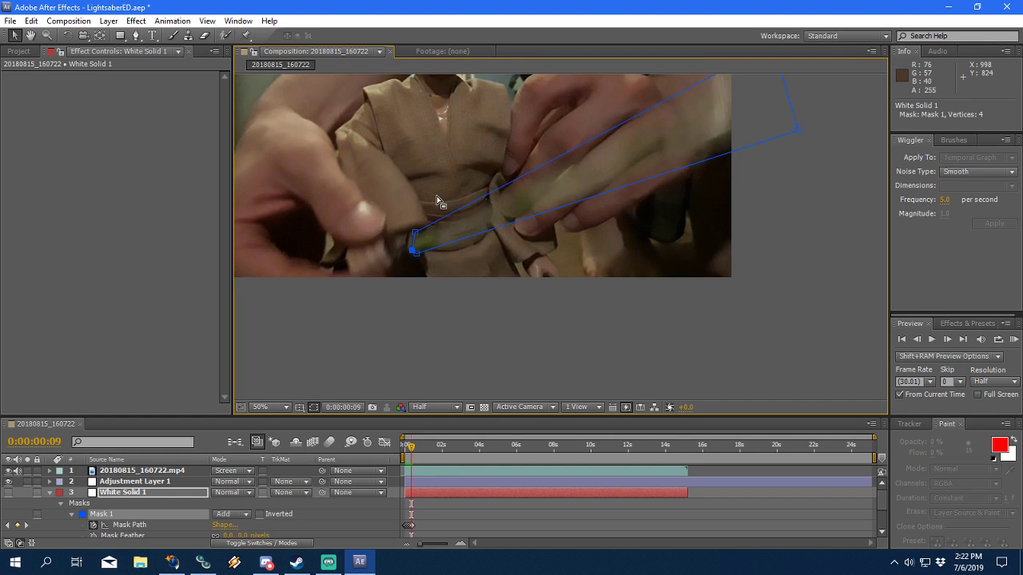
pyautogui.press('pagedown')
pyautogui.press('pageup')
pyautogui.press('pageup')
pyautogui.press('pagedown')
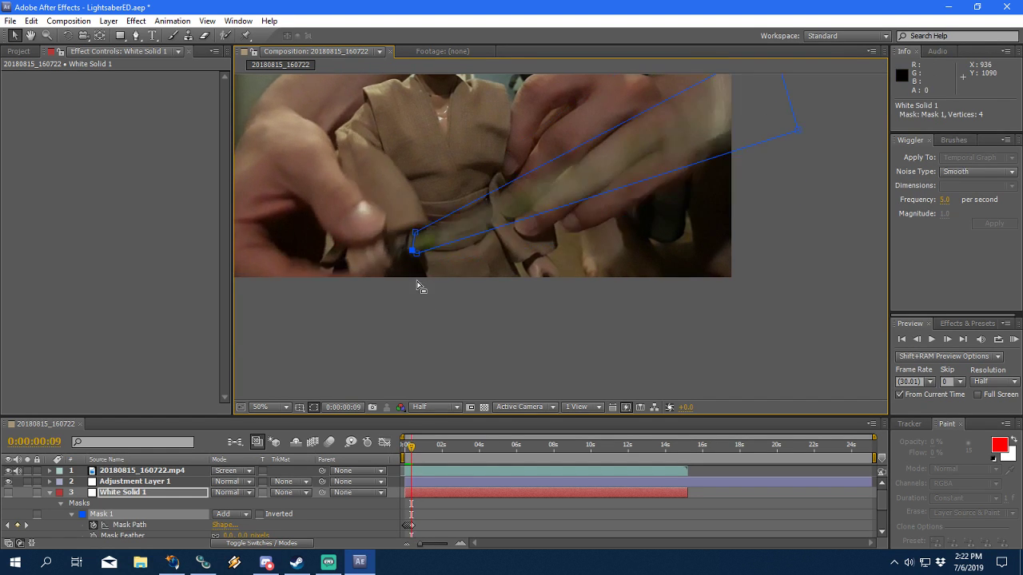
pyautogui.press('pagedown')
pyautogui.press('pageup')
pyautogui.press('pageup')
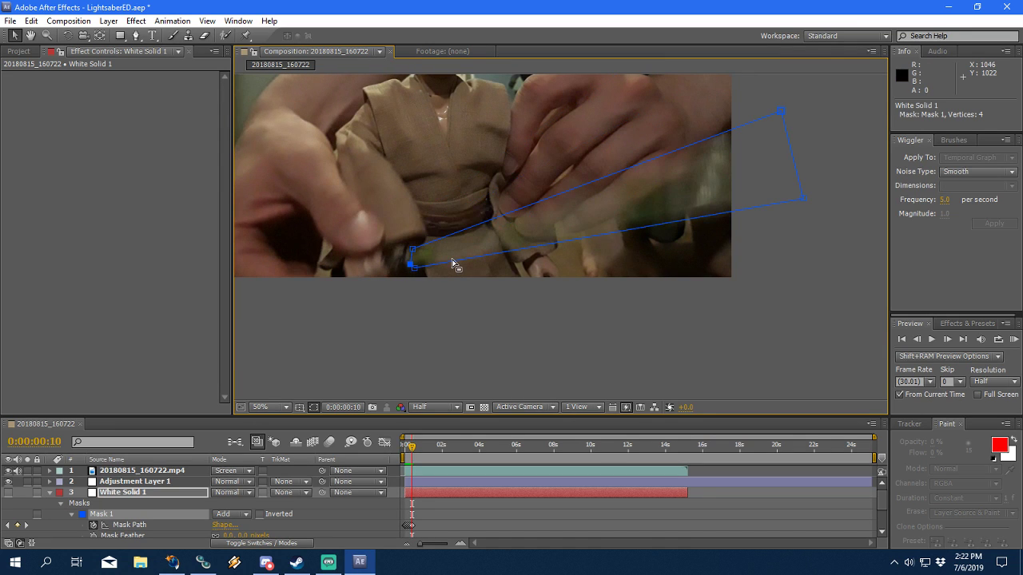
pyautogui.press('pagedown')
pyautogui.press('pagedown')
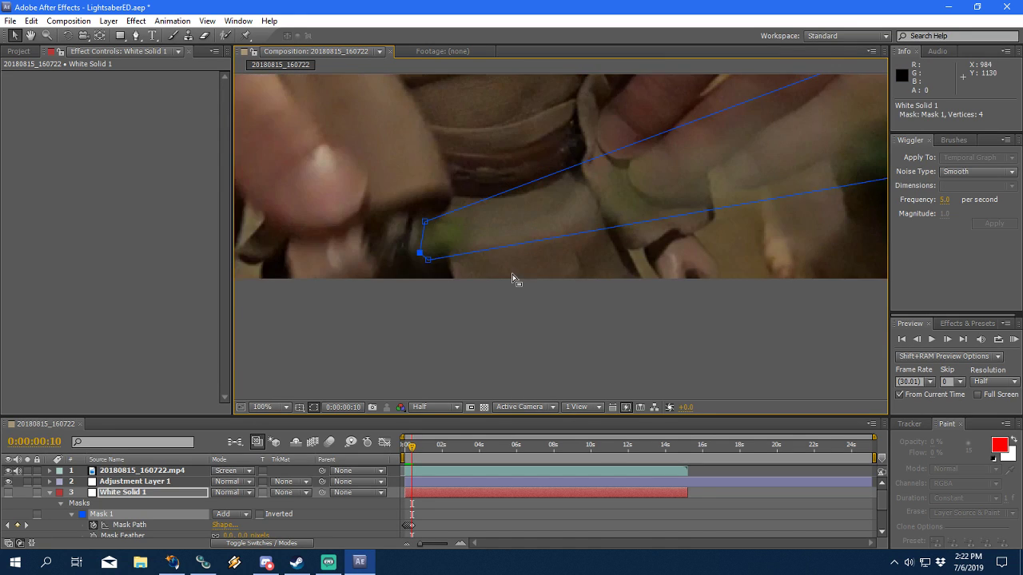
pyautogui.press('pageup')
pyautogui.press('pageup')
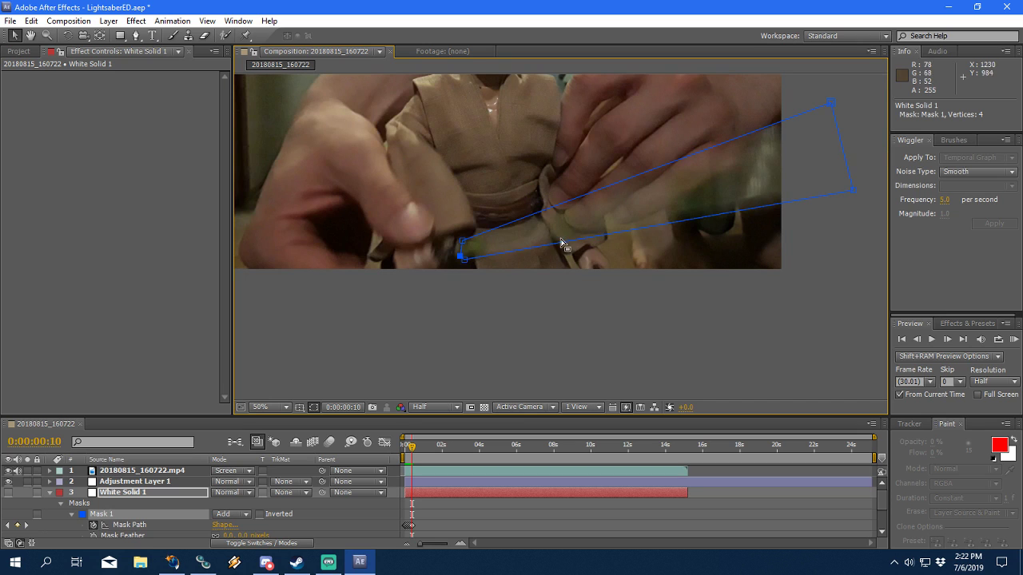
# Step: At 0:00:00:12, lower Mask 1's tip and hilt-end vertices so only a thin strip overlaps the frame's lower edge
pyautogui.press('pagedown')
pyautogui.press('pagedown')
pyautogui.press('pagedown')
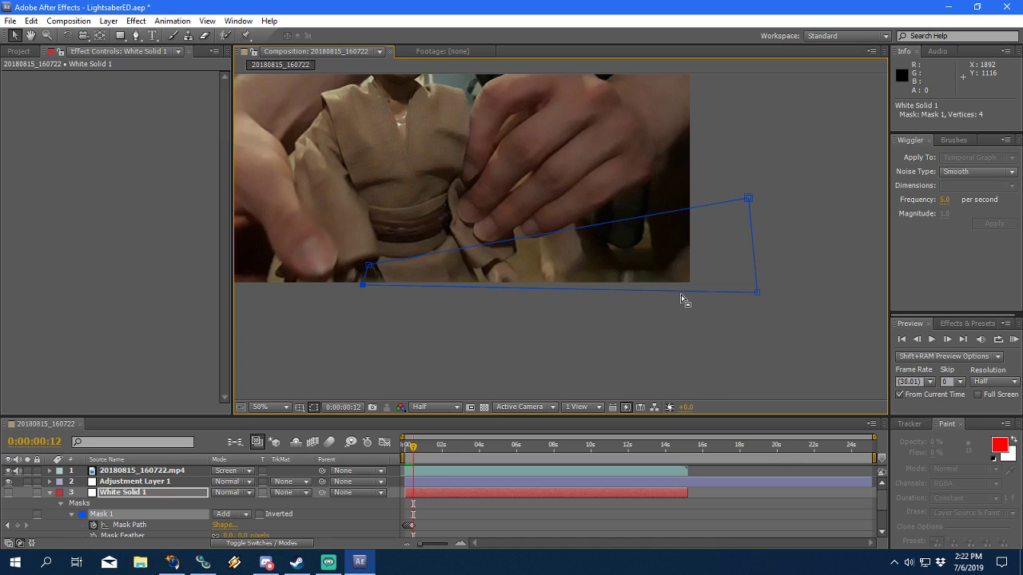
pyautogui.moveTo(746, 211); pyautogui.dragTo(746, 287)
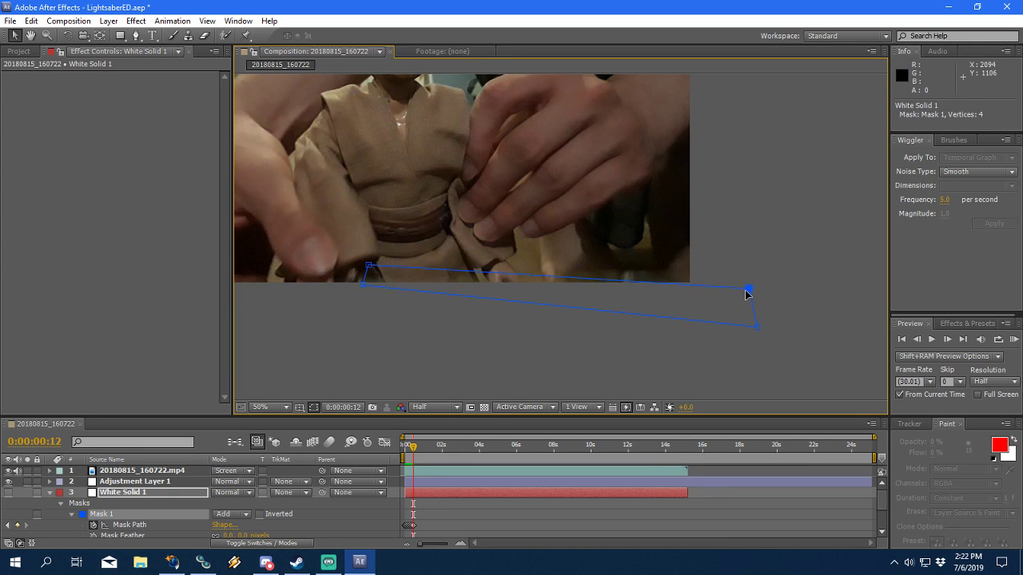
pyautogui.scroll(2, 593, 232)
pyautogui.click(532, 242)
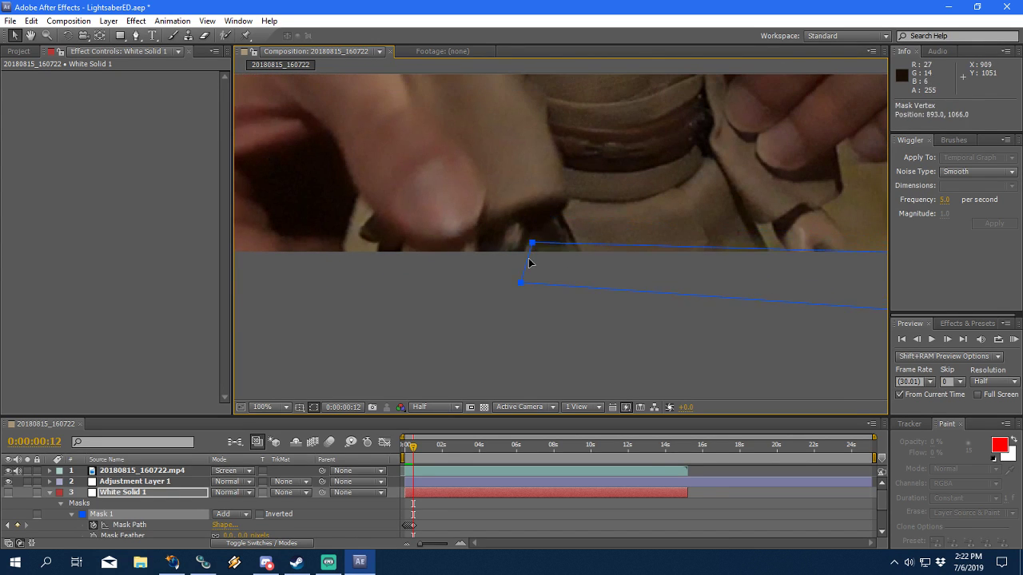
pyautogui.scroll(-2, 536, 258)
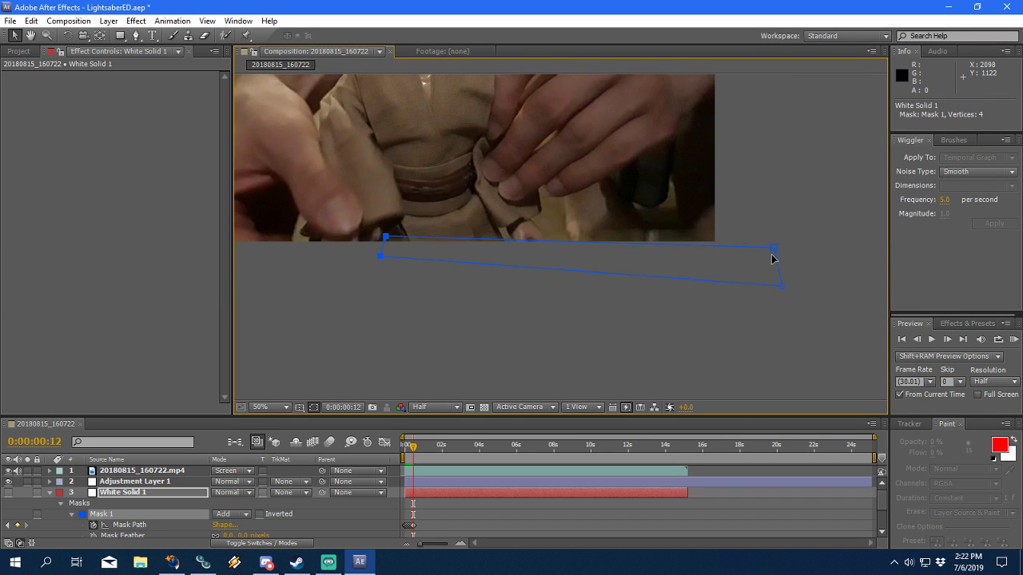
pyautogui.moveTo(773, 257); pyautogui.dragTo(773, 233)
pyautogui.scroll(2, 628, 247)
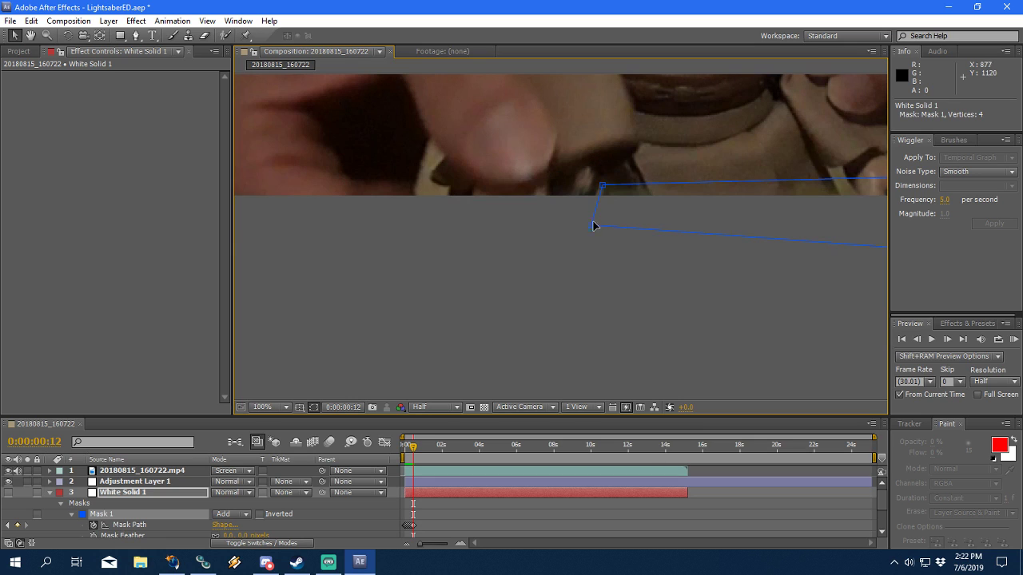
pyautogui.click(602, 187)
pyautogui.scroll(-2, 582, 277)
# Step: At 0:00:00:13, keyframe Mask 1's path with the whole mask moved out below the frame
pyautogui.press('pagedown')
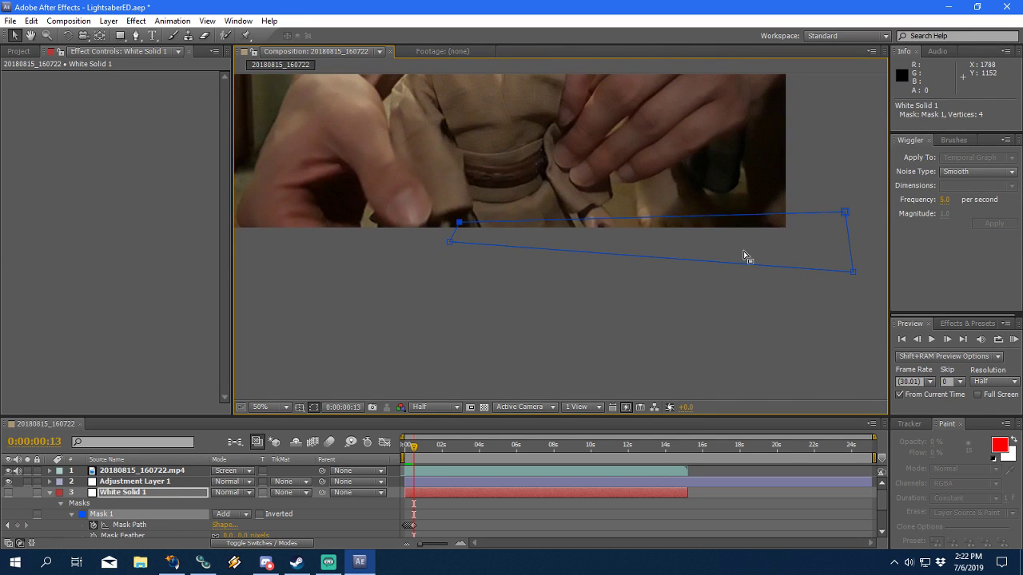
pyautogui.click(140, 528)
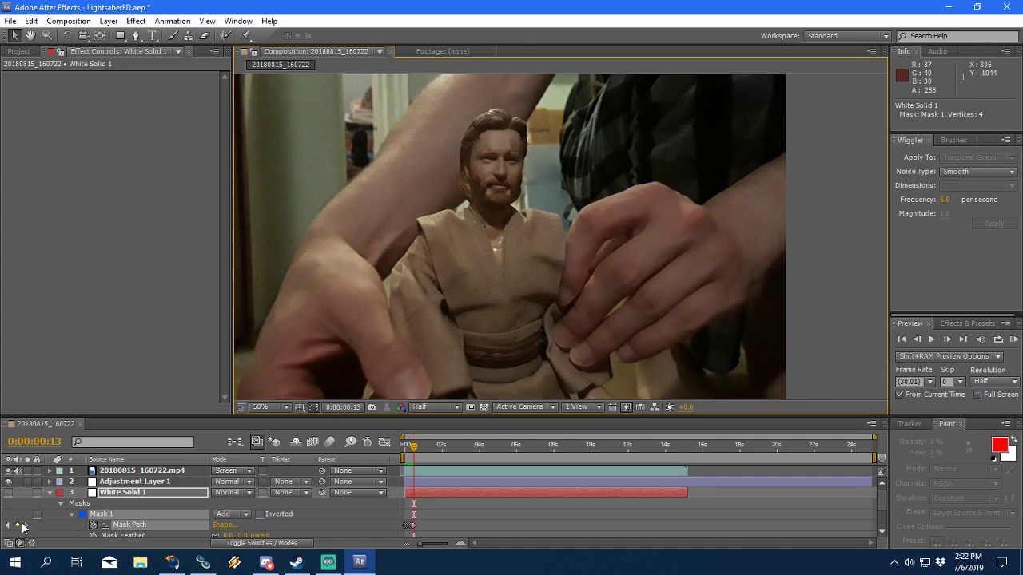
# Step: Turn on White Solid 1's visibility from the first frame and end the work area at 0:00:00:14
pyautogui.press('Home')
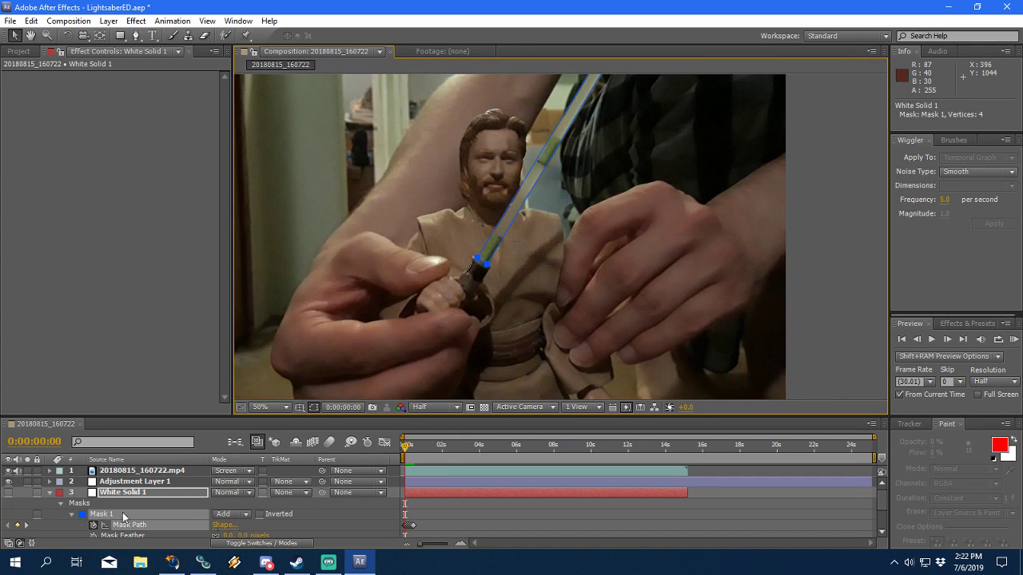
pyautogui.click(16, 497)
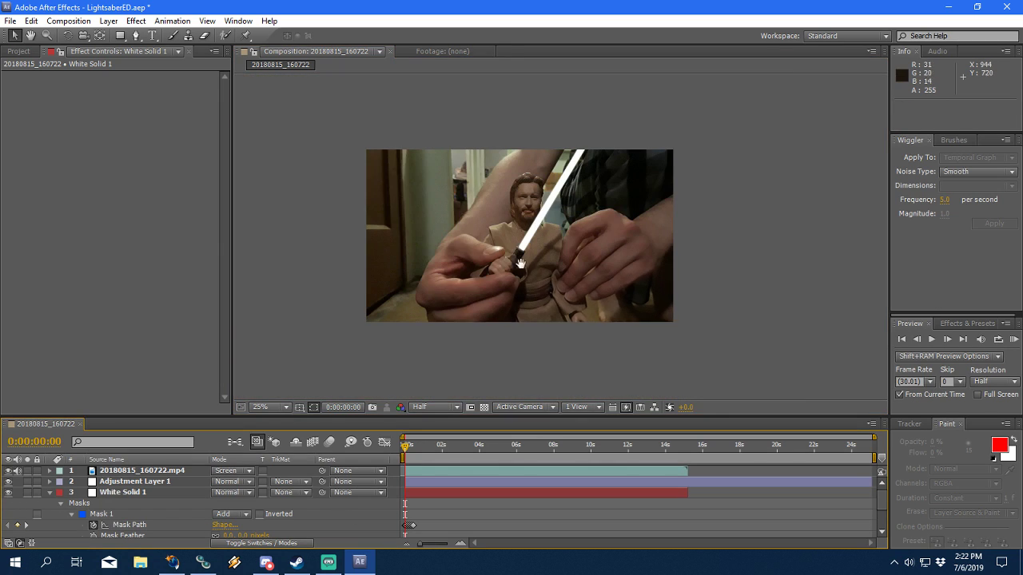
pyautogui.press(',')
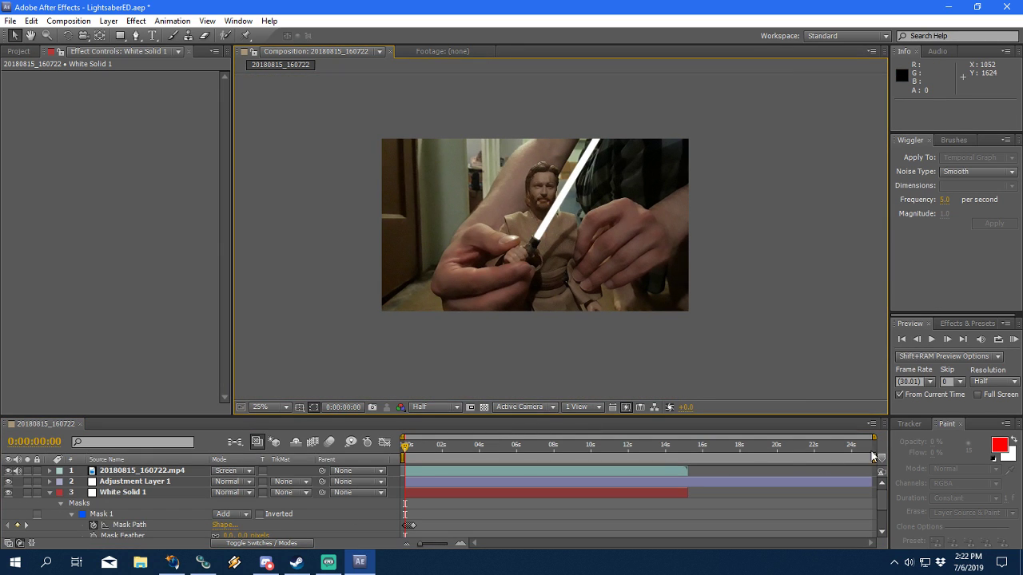
pyautogui.moveTo(407, 453); pyautogui.dragTo(419, 454)
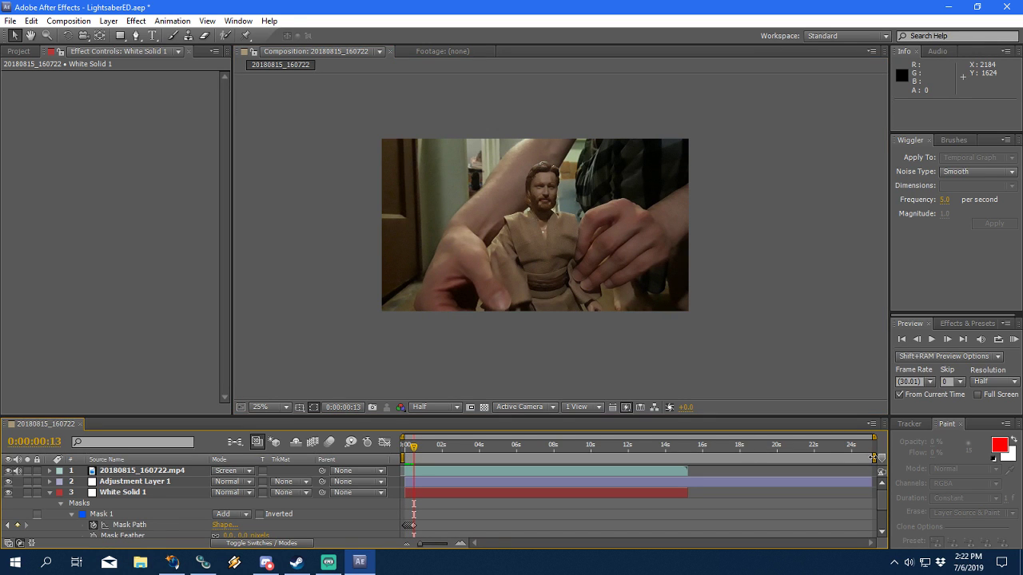
pyautogui.moveTo(873, 457); pyautogui.dragTo(417, 504)
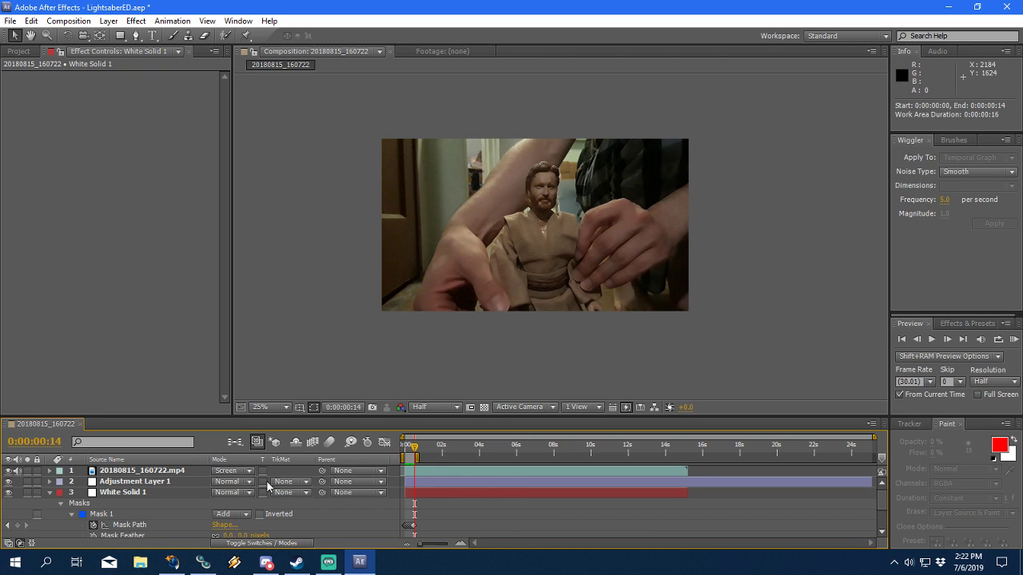
# Step: Play back the work area to check how the white blade follows the swing, and save the project
pyautogui.press('space')
pyautogui.scroll(2, 544, 297)
pyautogui.click(932, 338)
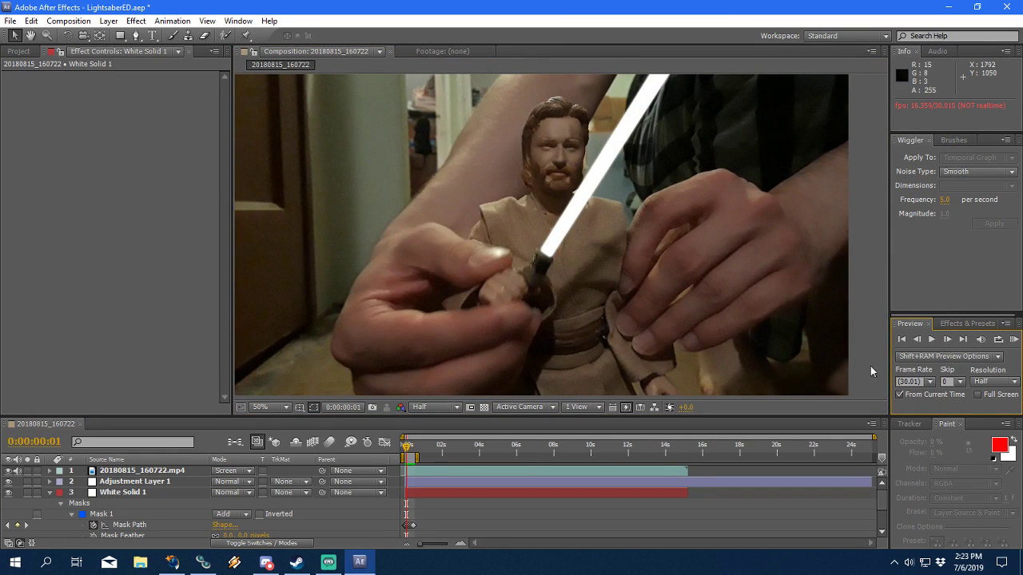
pyautogui.click(918, 339)
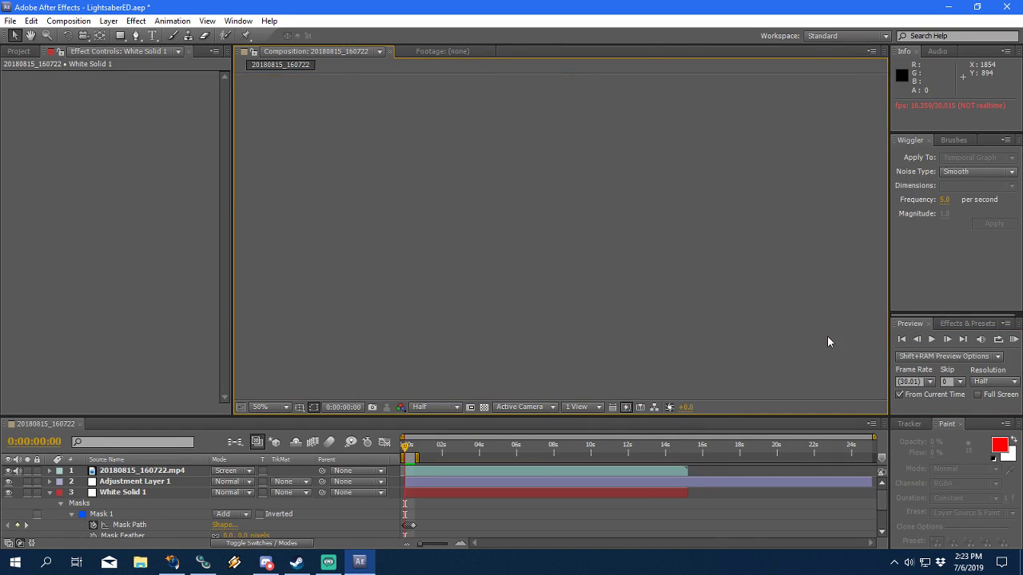
pyautogui.press('space')
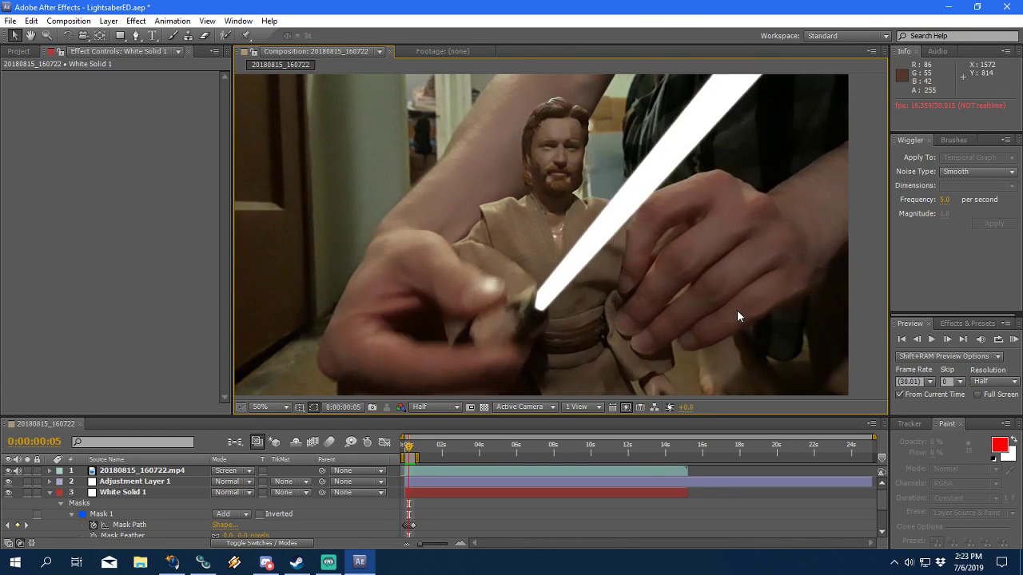
pyautogui.press(',')
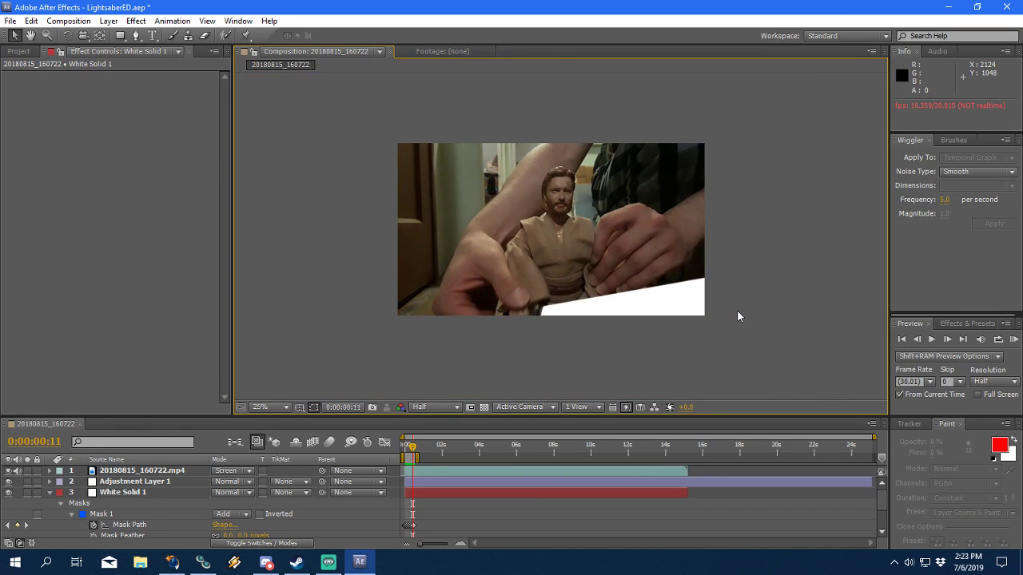
pyautogui.click(932, 340)
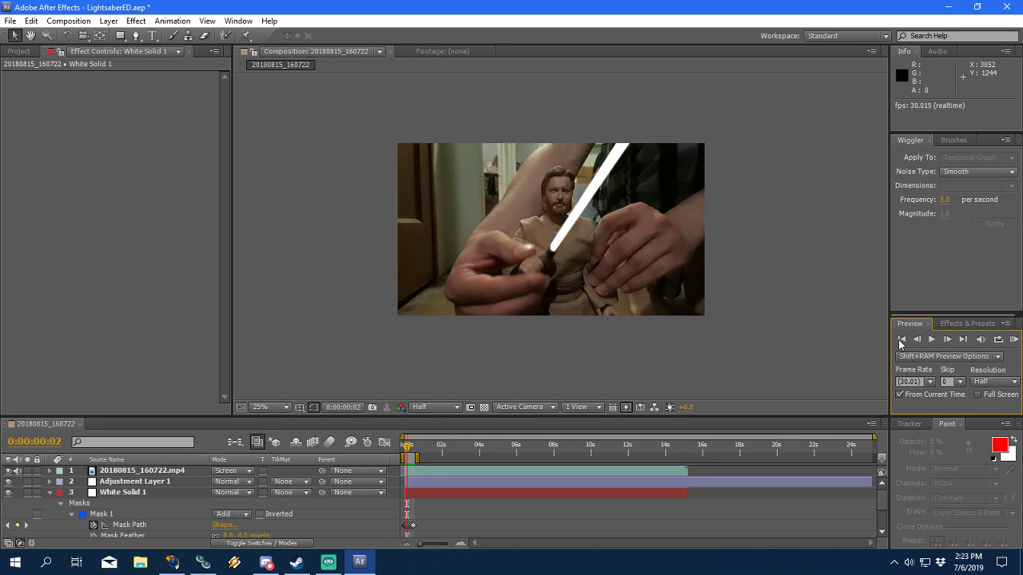
pyautogui.click(706, 315)
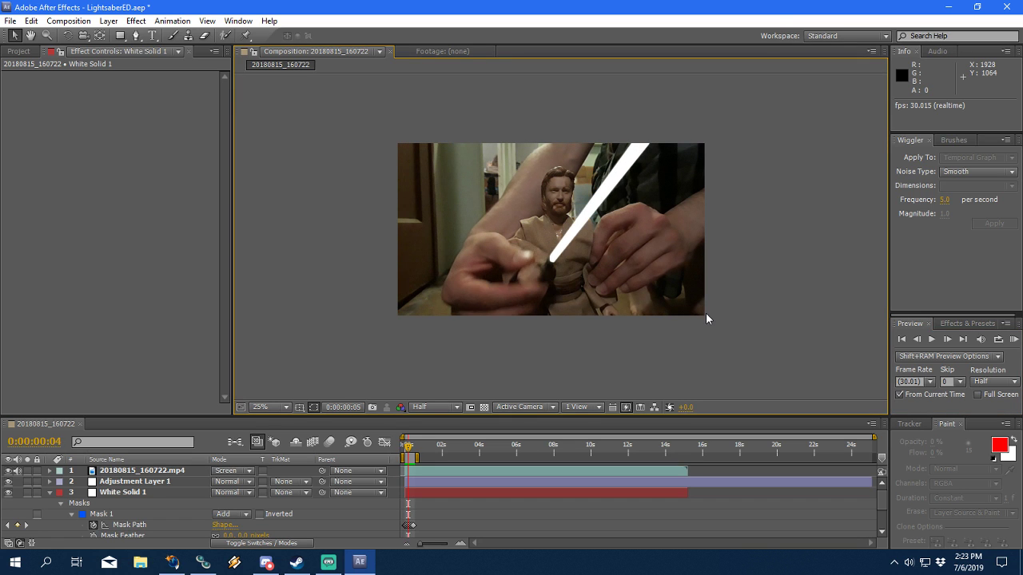
pyautogui.scroll(2, 673, 332)
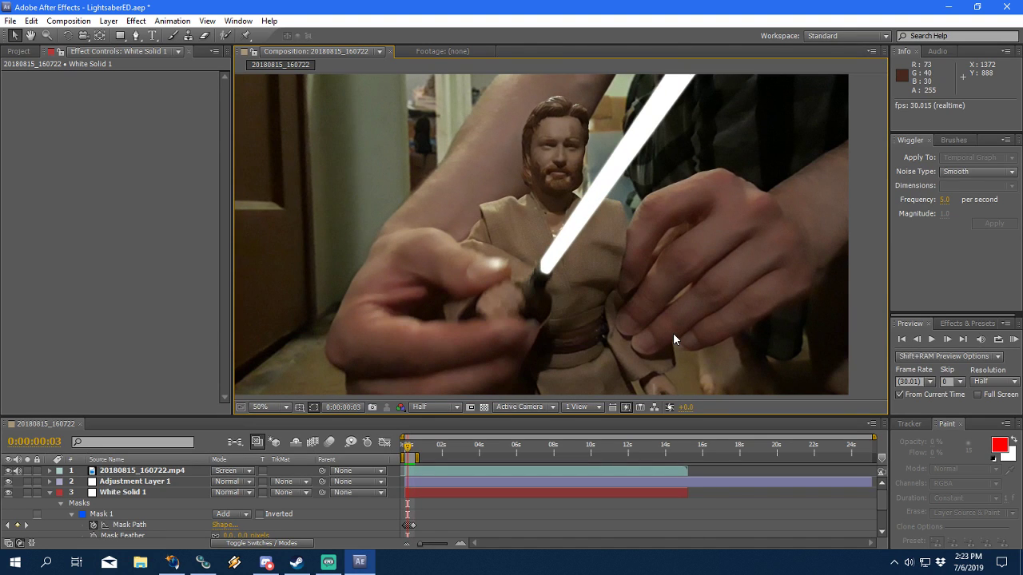
pyautogui.scroll(-2, 672, 334)
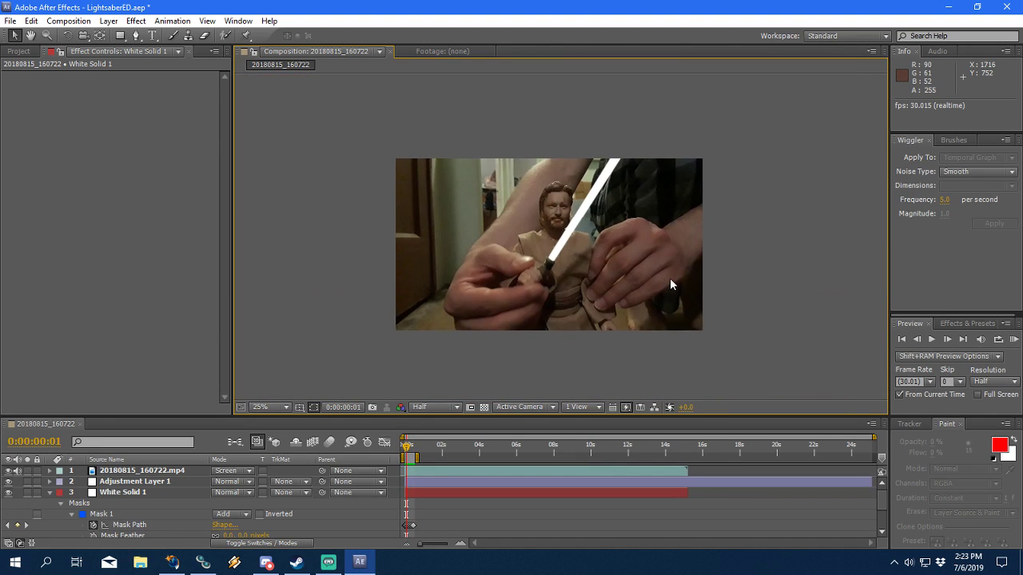
pyautogui.hotkey('ctrl', 's')
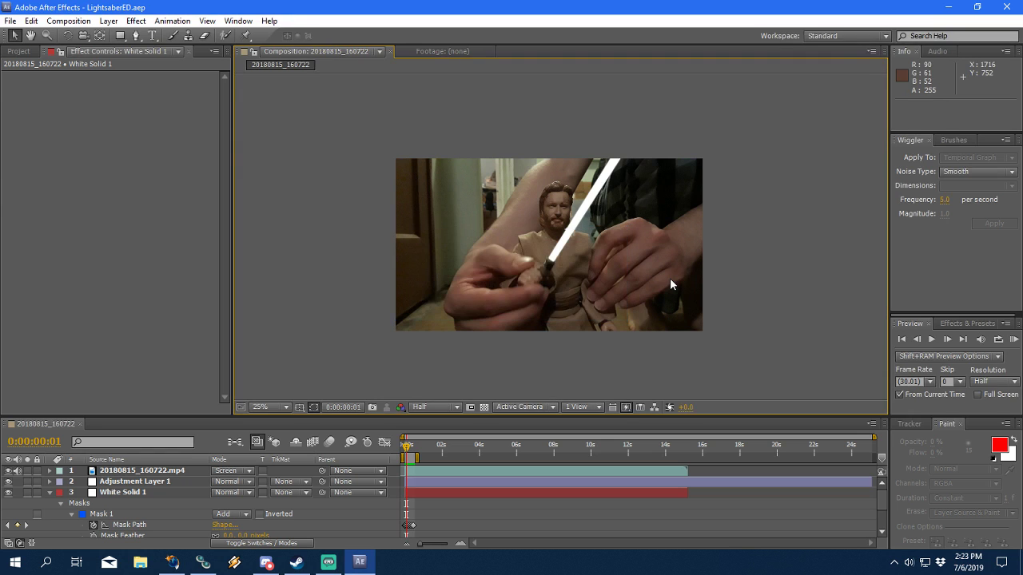
# Step: On Adjustment Layer 1, disable the Levels effect and add a Curves color correction effect
pyautogui.scroll(2, 646, 264)
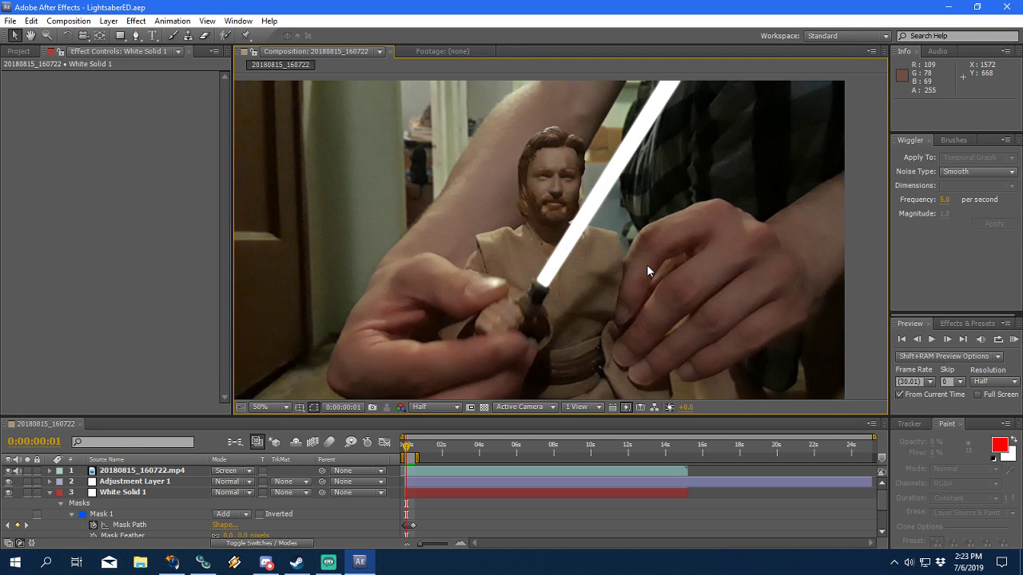
pyautogui.moveTo(647, 265); pyautogui.dragTo(642, 288)
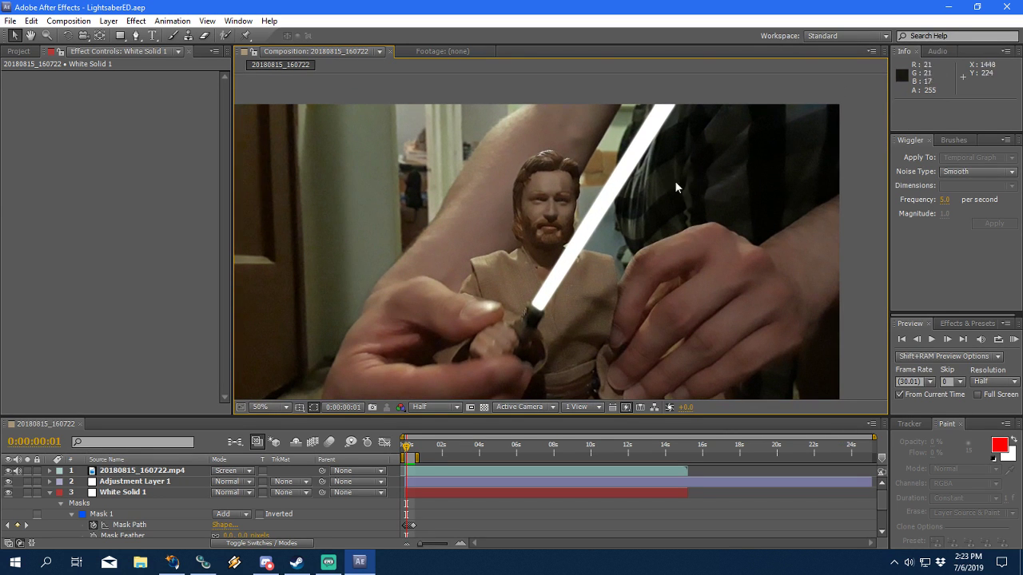
pyautogui.click(142, 483)
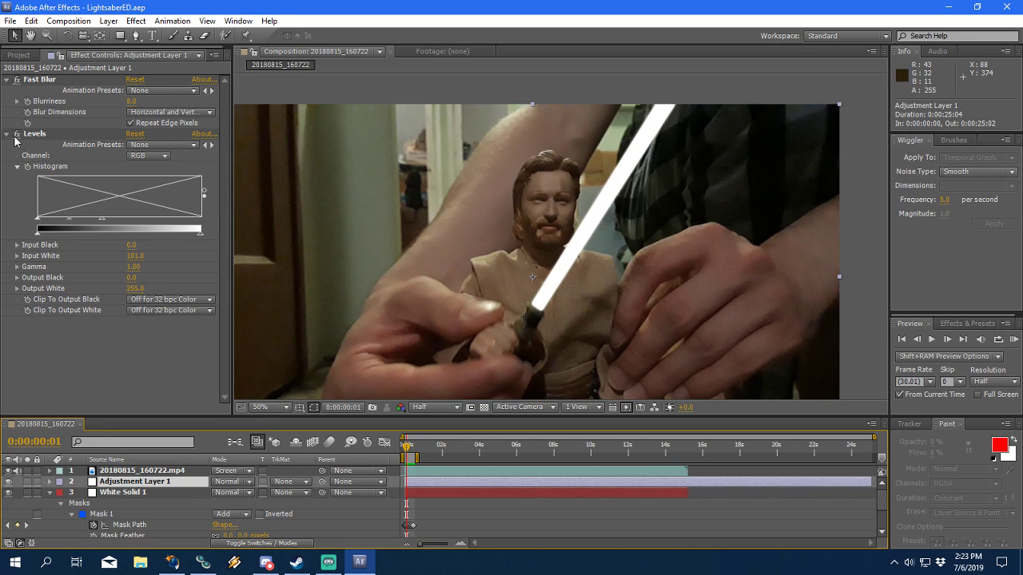
pyautogui.click(136, 21)
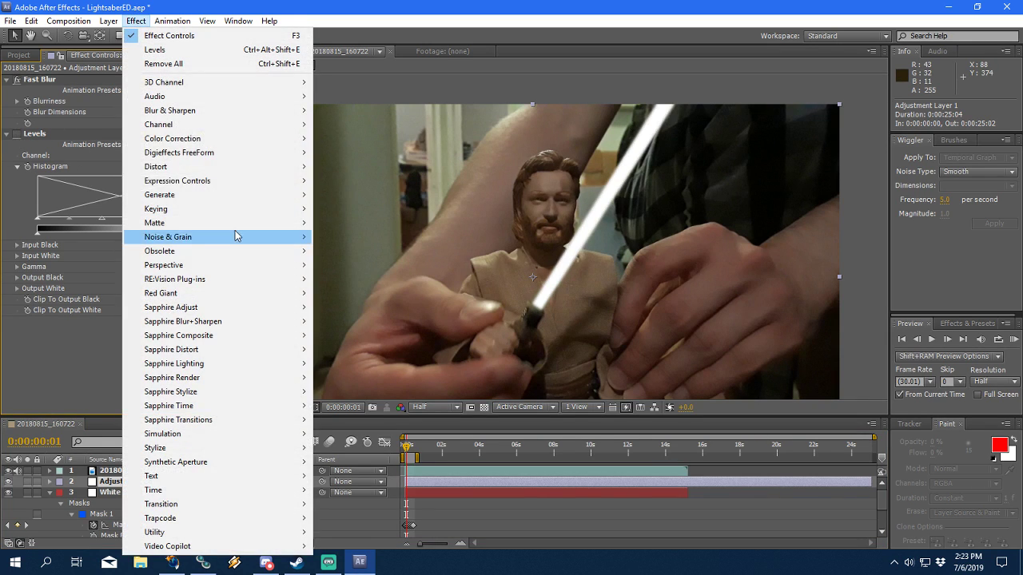
pyautogui.moveTo(183, 139)
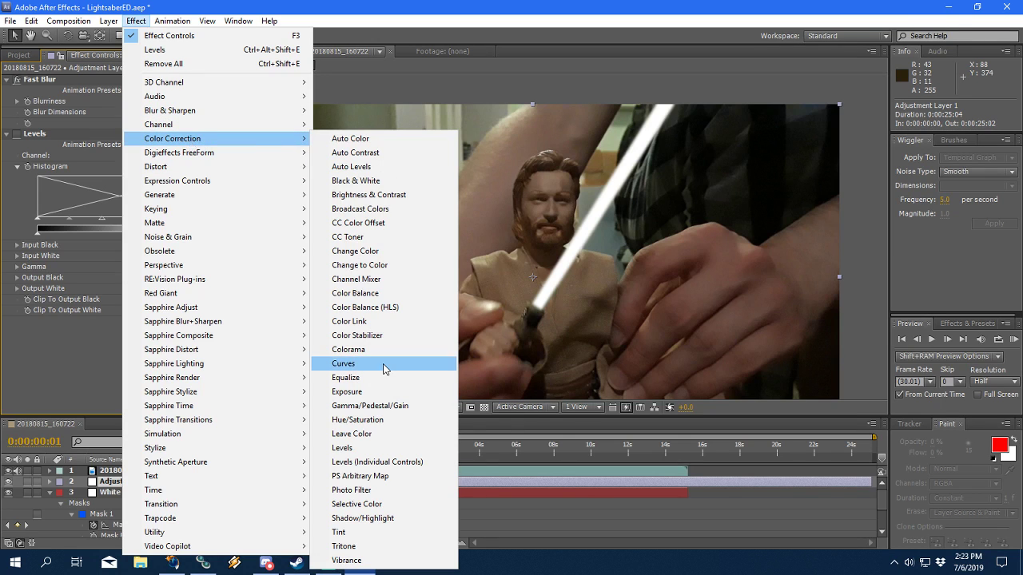
pyautogui.click(345, 365)
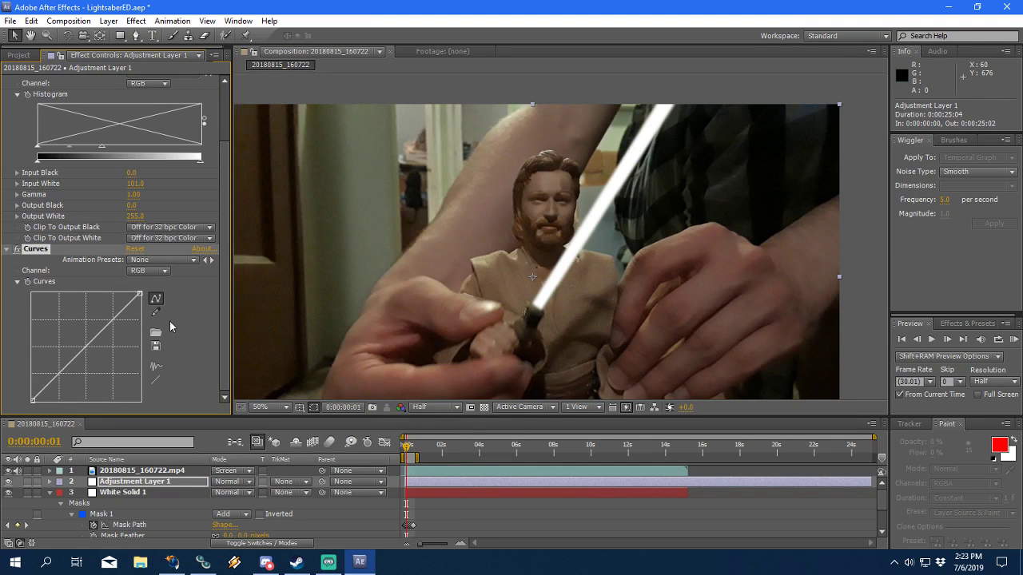
# Step: Try a much steeper RGB curve in Adjustment Layer 1's Curves effect, and remove the effect
pyautogui.moveTo(86, 345)
pyautogui.mouseDown()
pyautogui.moveTo(75, 327)
pyautogui.moveTo(68, 337)
pyautogui.mouseUp()
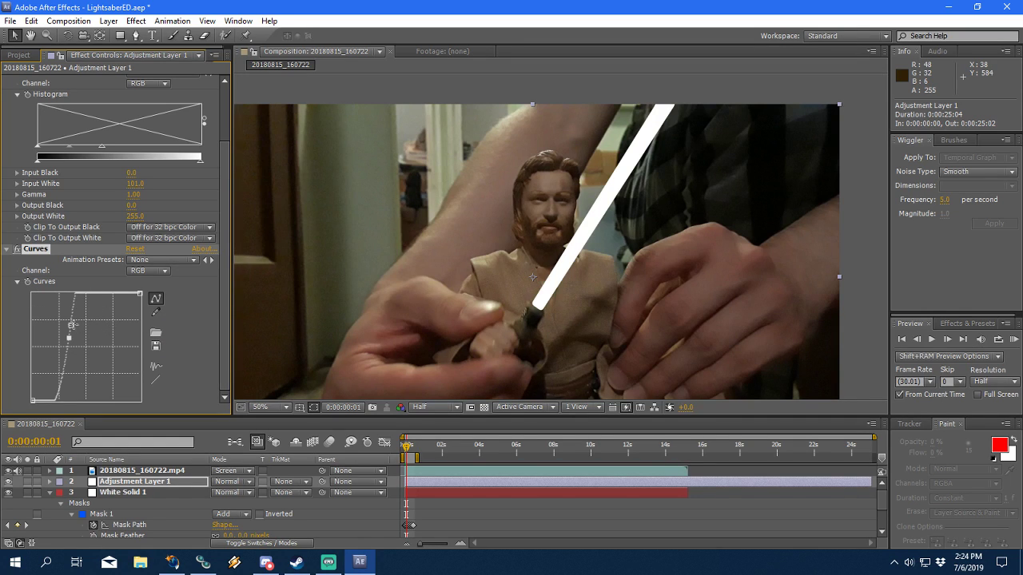
pyautogui.moveTo(70, 324); pyautogui.dragTo(70, 347)
pyautogui.scroll(2, 222, 151)
pyautogui.scroll(-2, 222, 150)
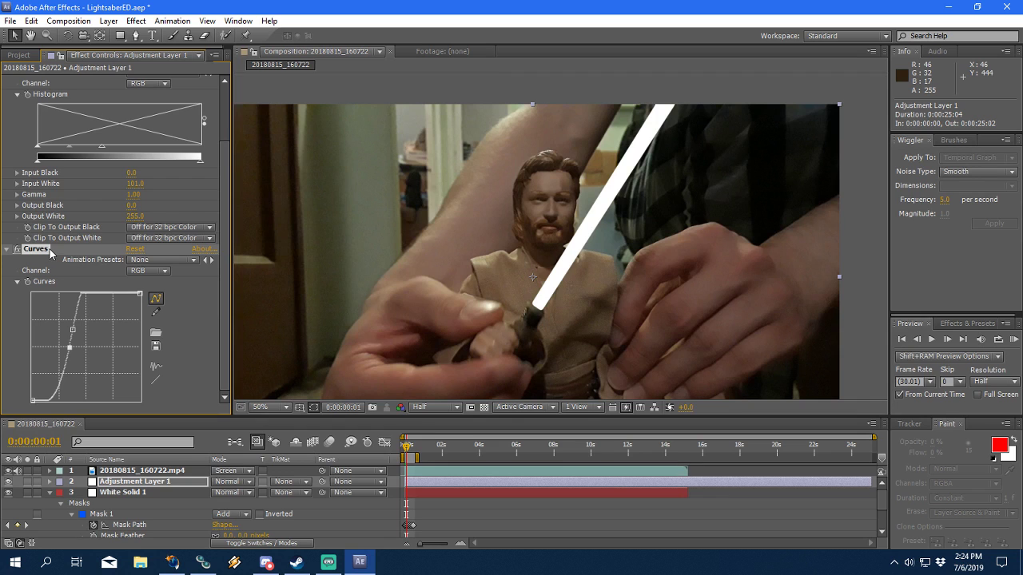
pyautogui.press('Delete')
# Step: Add an Exposure color correction effect to Adjustment Layer 1, bypass linear light conversion, and raise the exposure to 0.79
pyautogui.click(136, 21)
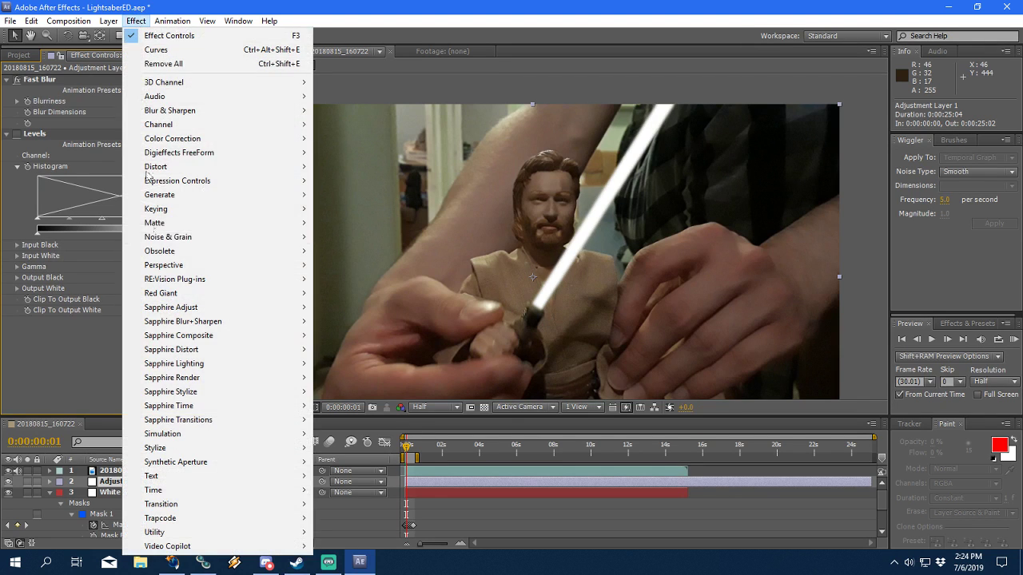
pyautogui.moveTo(211, 140)
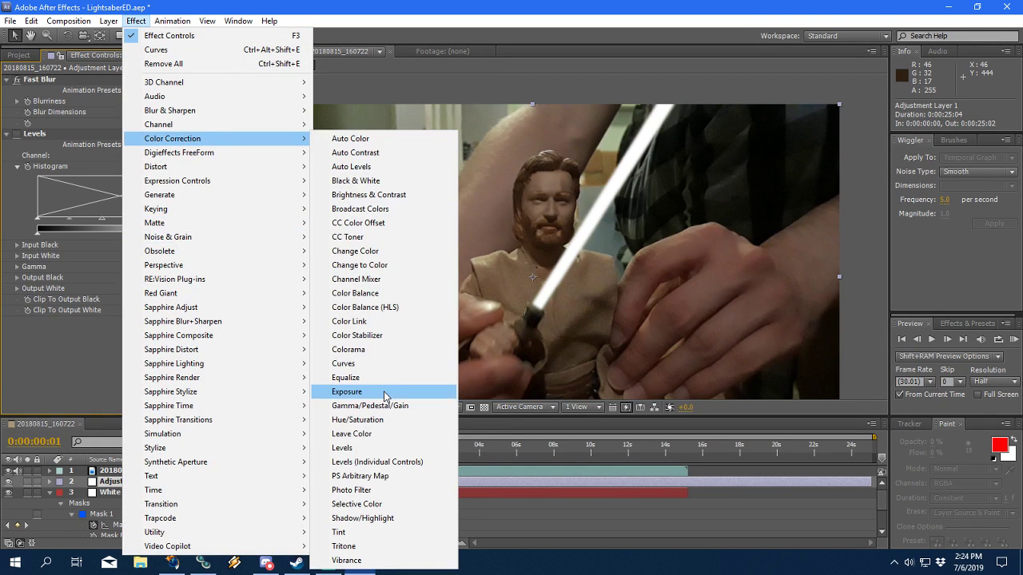
pyautogui.click(387, 392)
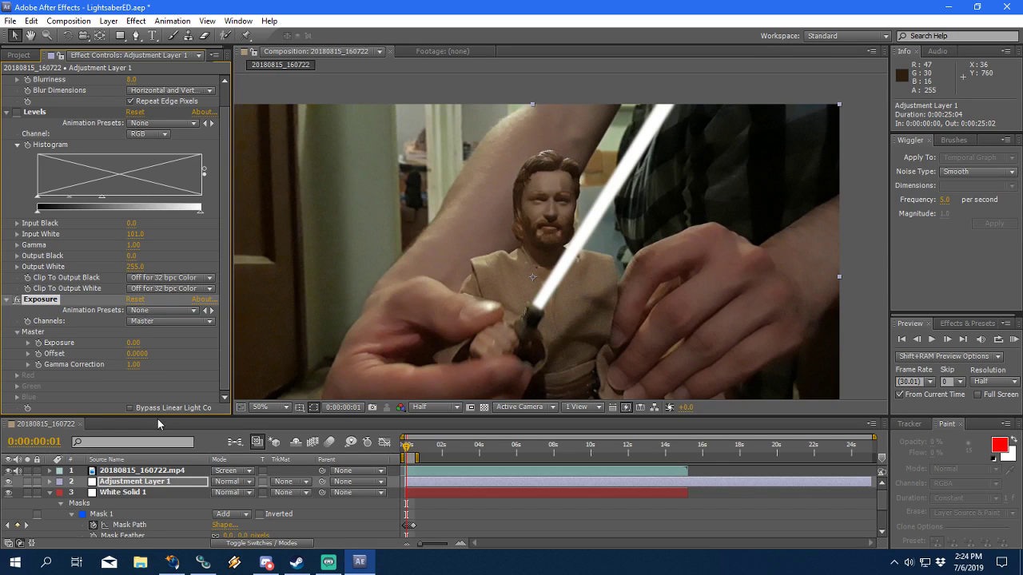
pyautogui.click(131, 408)
pyautogui.moveTo(150, 342); pyautogui.dragTo(164, 342)
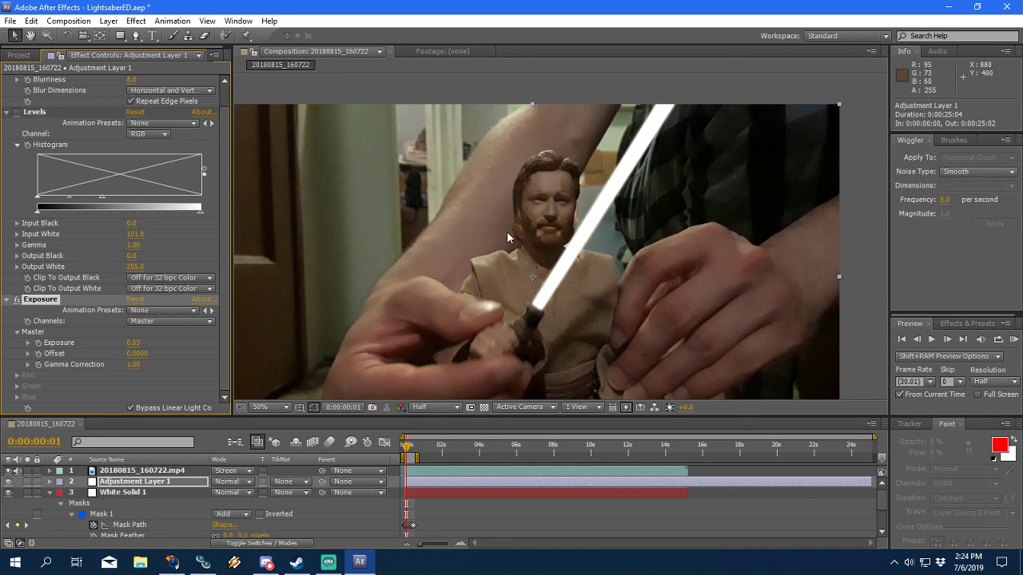
pyautogui.scroll(2, 508, 231)
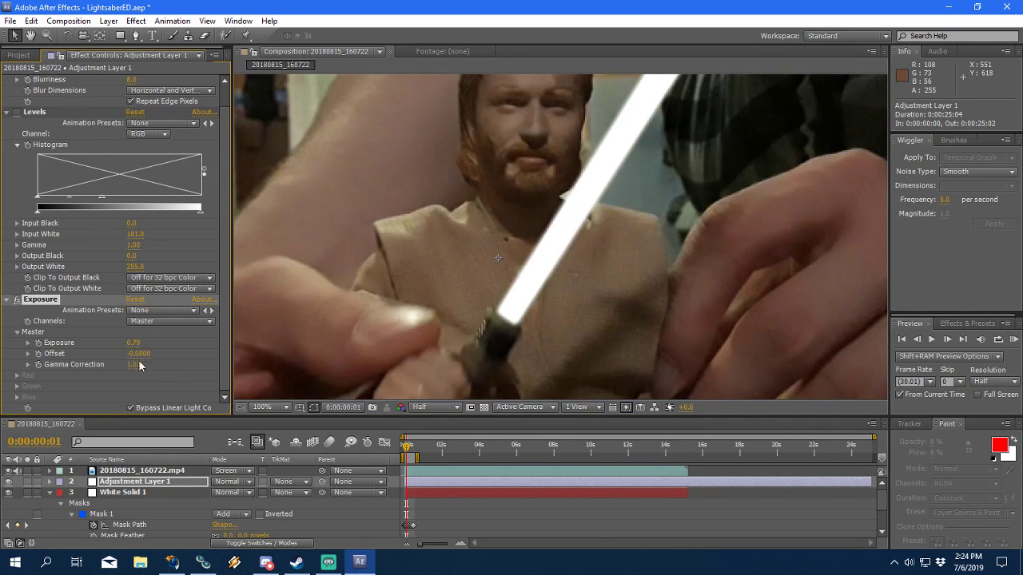
# Step: In the Exposure effect, set Offset to 0, Gamma Correction to 0.46 and Exposure to about 1.10
pyautogui.moveTo(139, 354); pyautogui.dragTo(116, 355)
pyautogui.click(138, 354)
pyautogui.write('0')
pyautogui.press('Return')
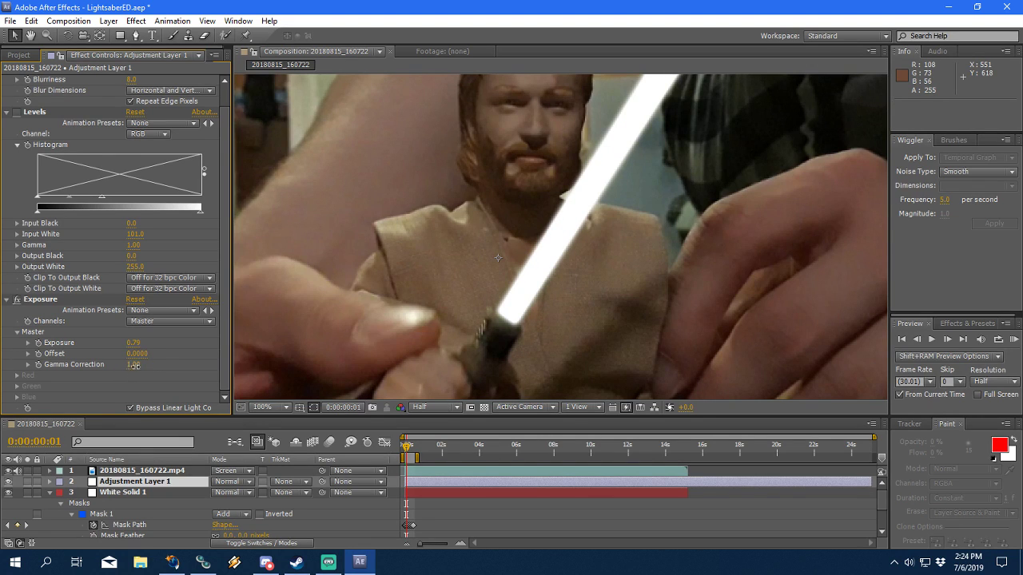
pyautogui.click(142, 365)
pyautogui.moveTo(128, 365); pyautogui.dragTo(155, 344)
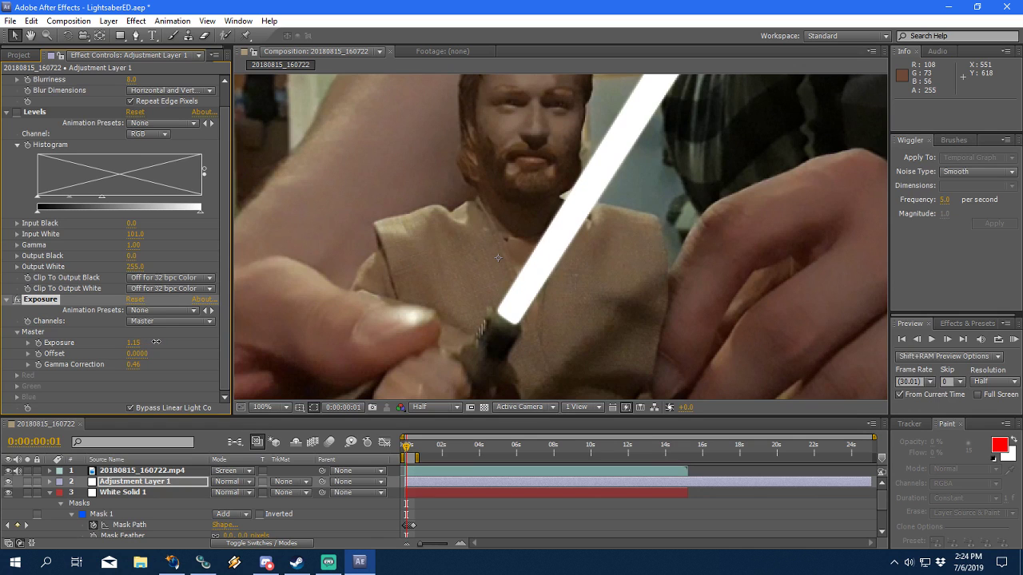
# Step: Inspect the blade's edges, compare the shot with White Solid 1 hidden and shown, and save the project at the first frame
pyautogui.scroll(-3, 611, 255)
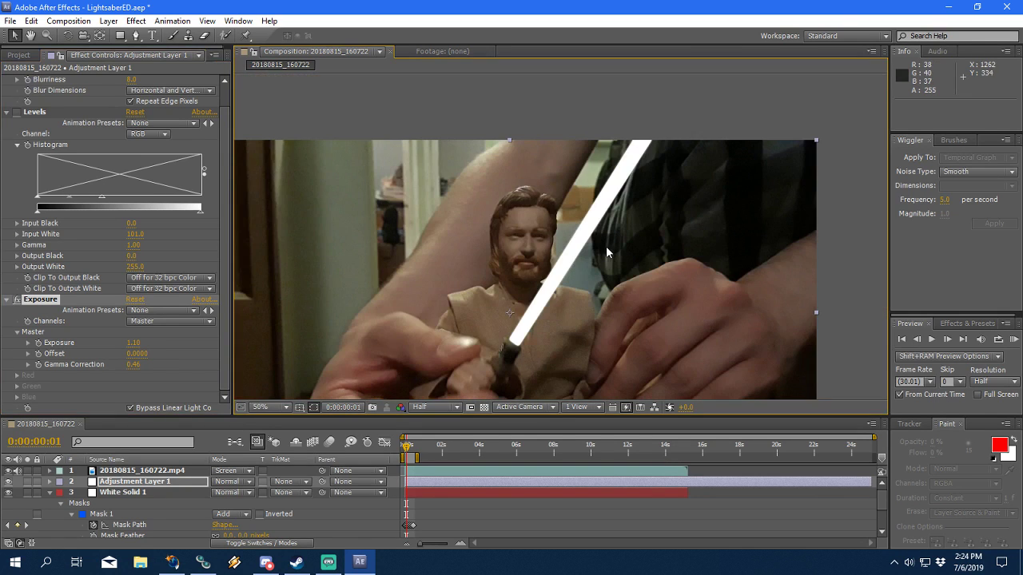
pyautogui.scroll(1, 580, 247)
pyautogui.scroll(2, 515, 265)
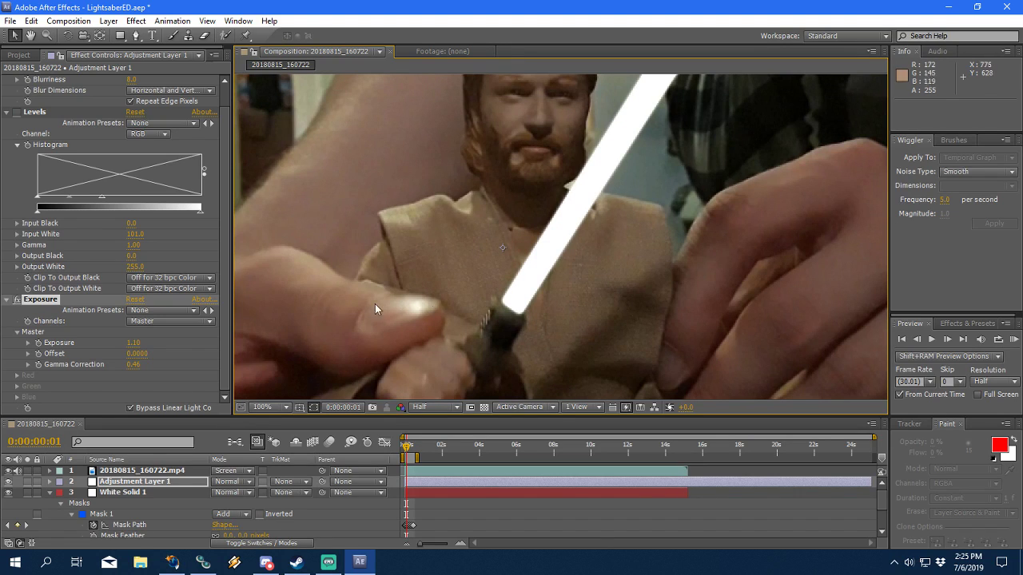
pyautogui.click(135, 408)
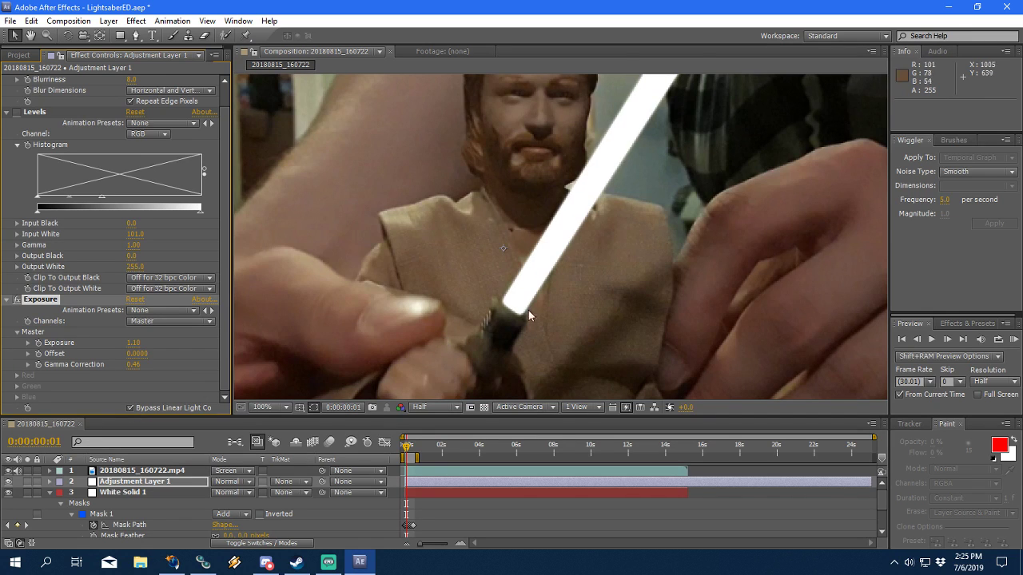
pyautogui.moveTo(414, 354); pyautogui.dragTo(424, 333)
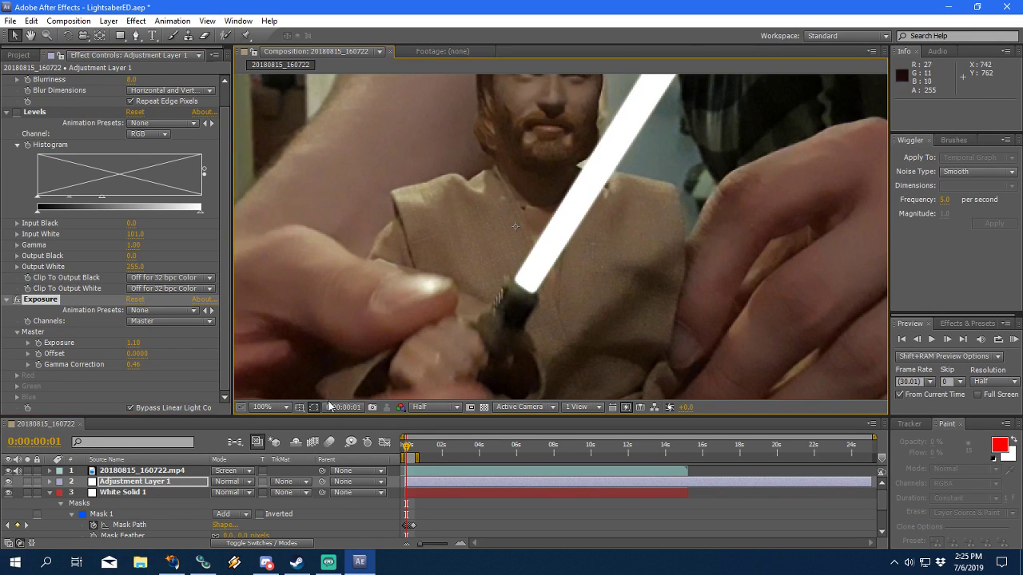
pyautogui.scroll(-2, 473, 271)
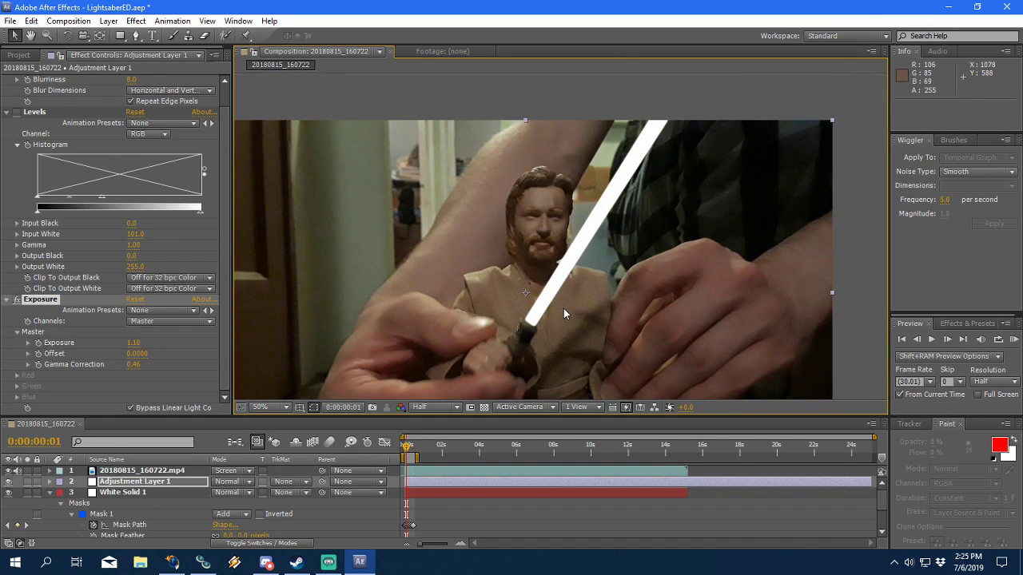
pyautogui.click(8, 492)
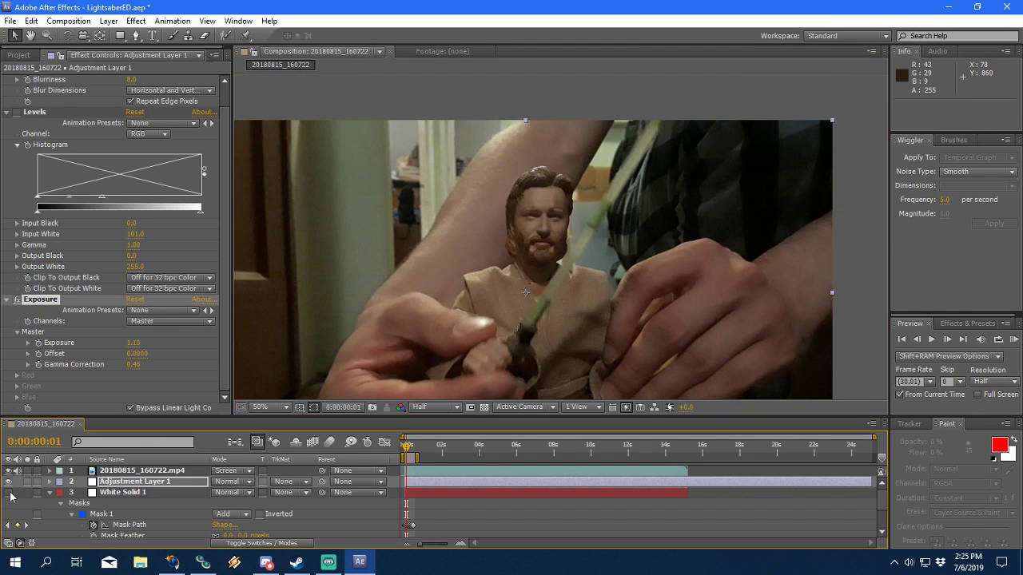
pyautogui.click(10, 493)
pyautogui.press('pageup')
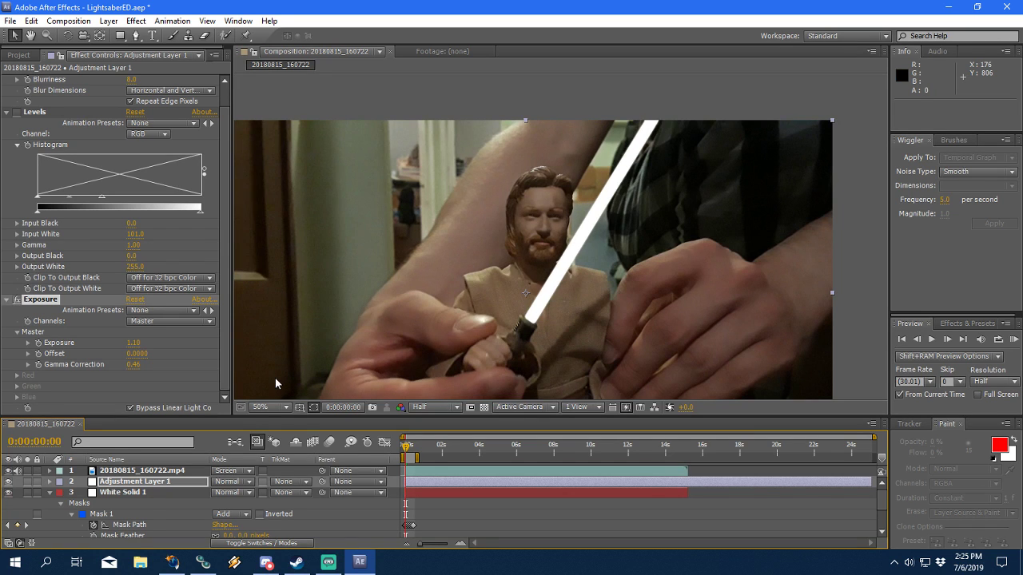
pyautogui.hotkey('ctrl', 's')
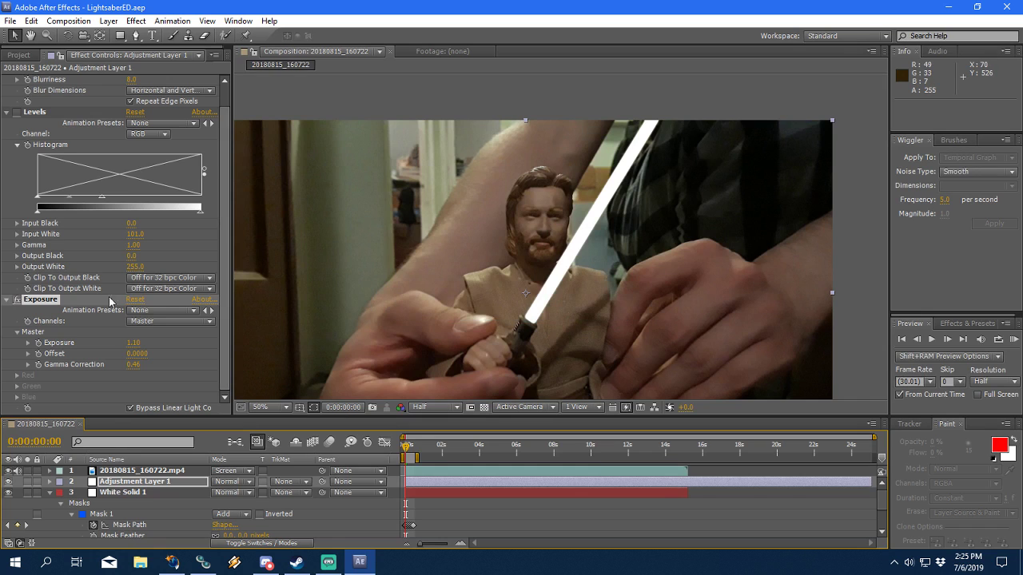
# Step: Delete the Exposure effect from Adjustment Layer 1 and re-enable its Levels effect
pyautogui.click(67, 321)
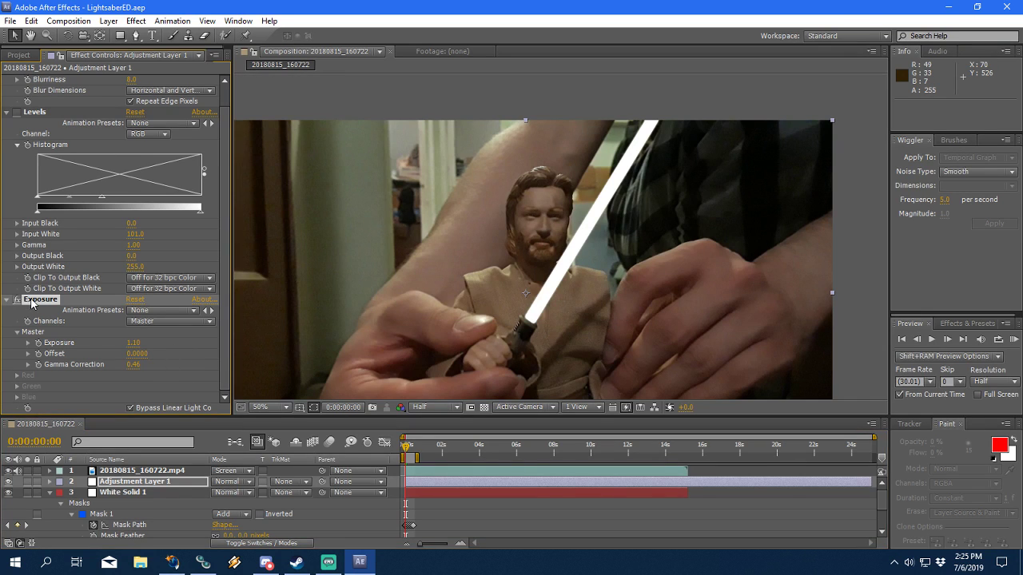
pyautogui.press('Delete')
pyautogui.click(16, 133)
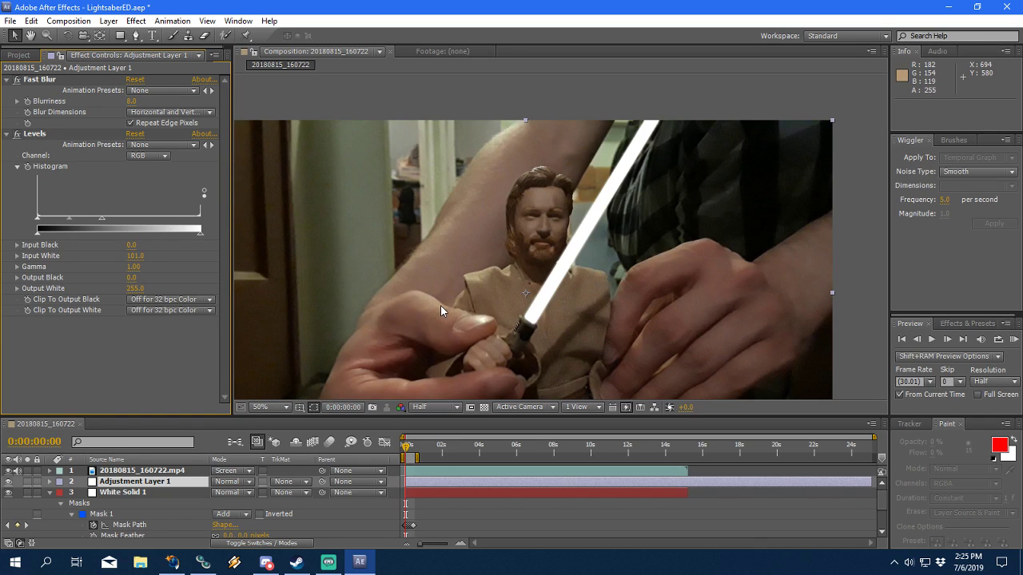
pyautogui.scroll(-1, 432, 316)
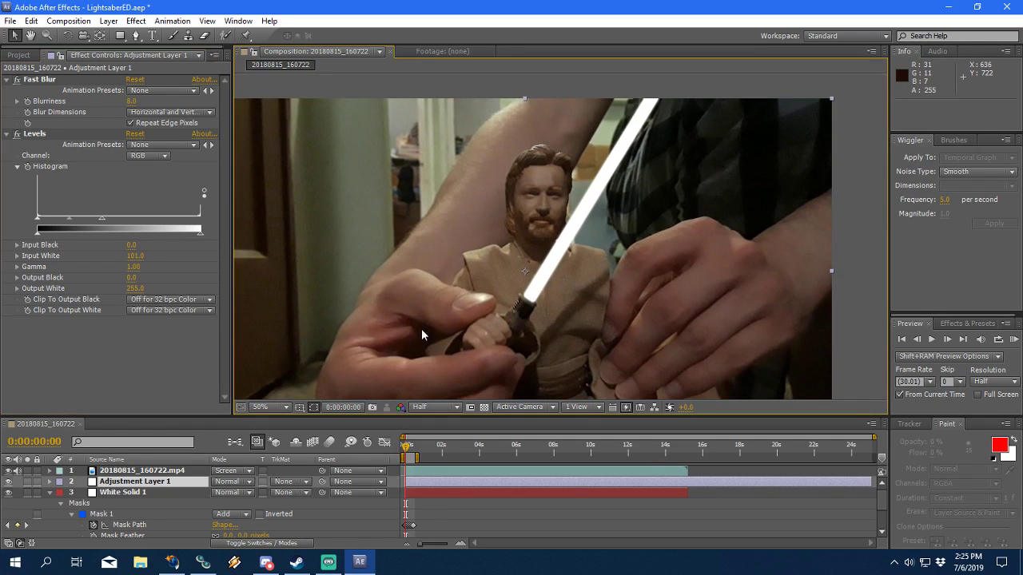
# Step: Collapse White Solid 1's properties and duplicate Adjustment Layer 1
pyautogui.click(346, 500)
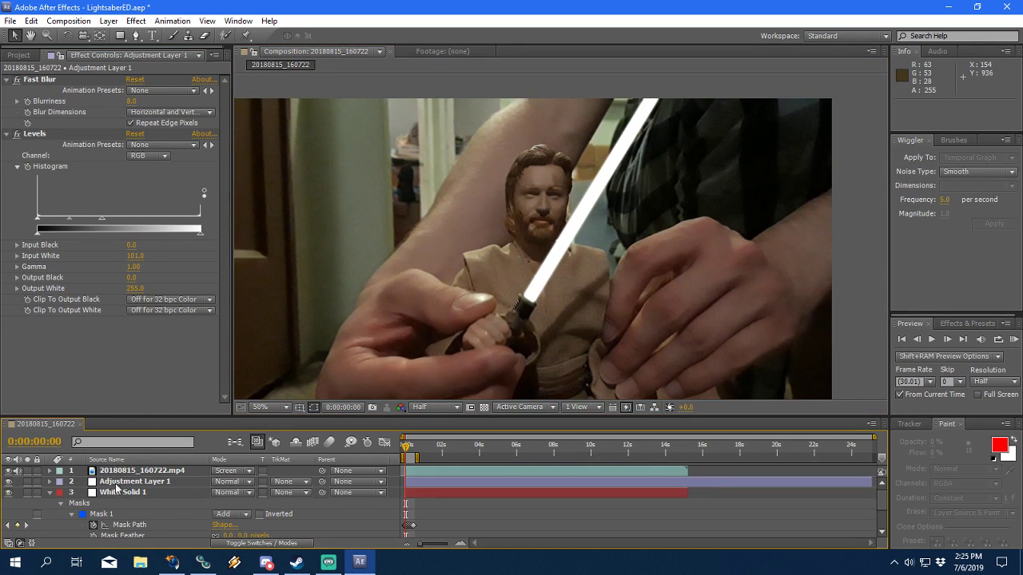
pyautogui.click(50, 492)
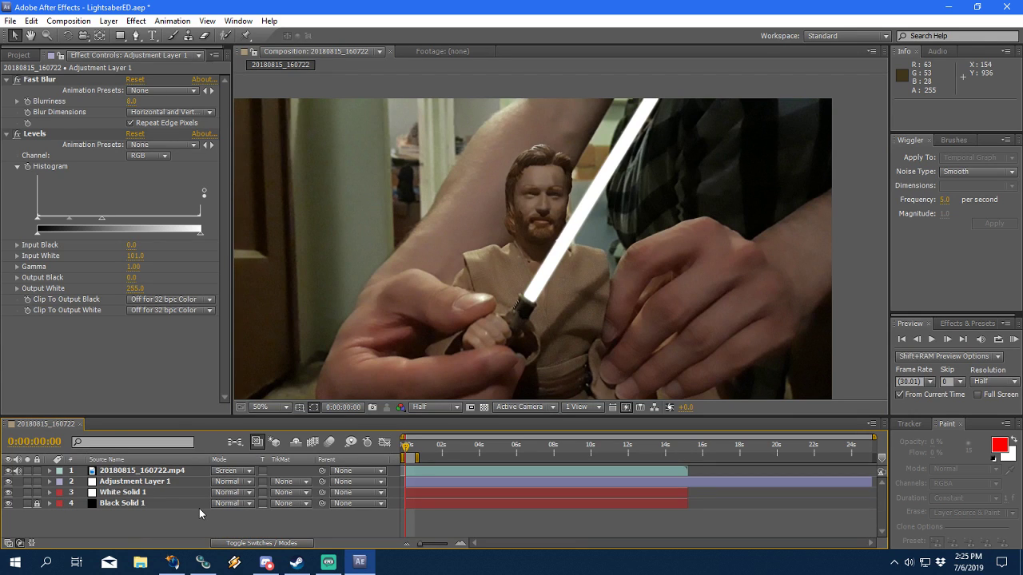
pyautogui.click(156, 483)
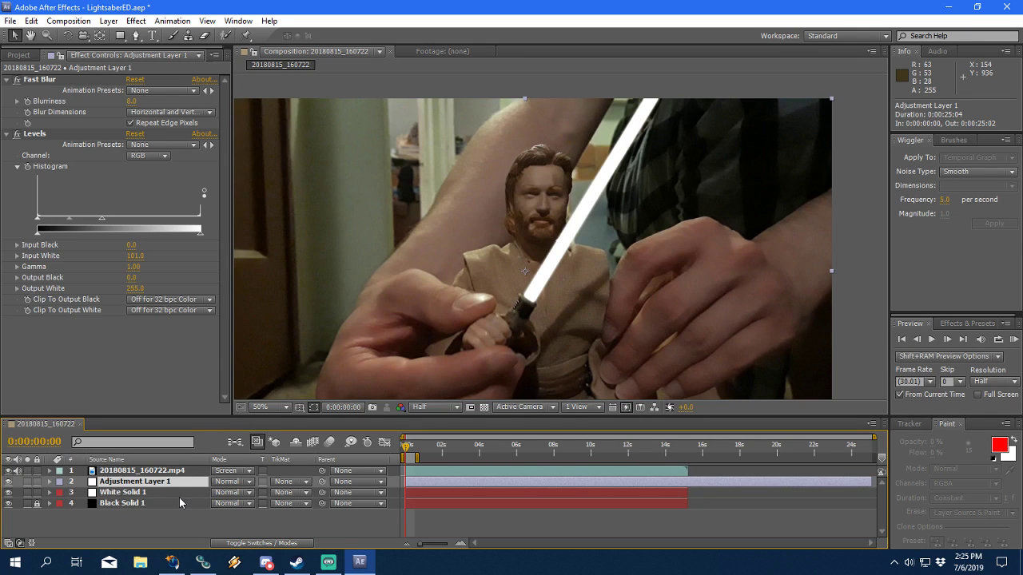
pyautogui.hotkey('ctrl', 'd')
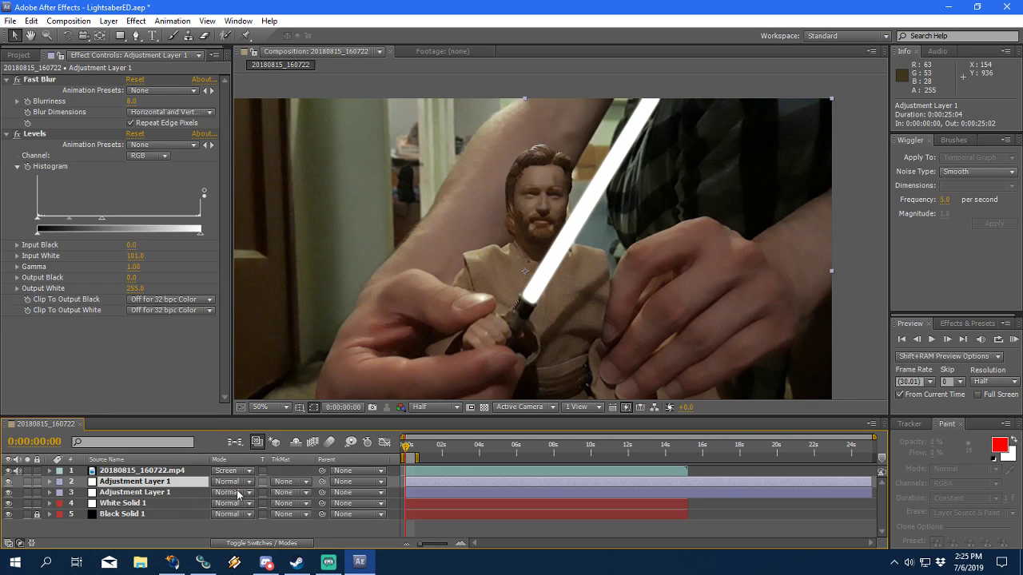
pyautogui.moveTo(493, 326); pyautogui.dragTo(503, 328)
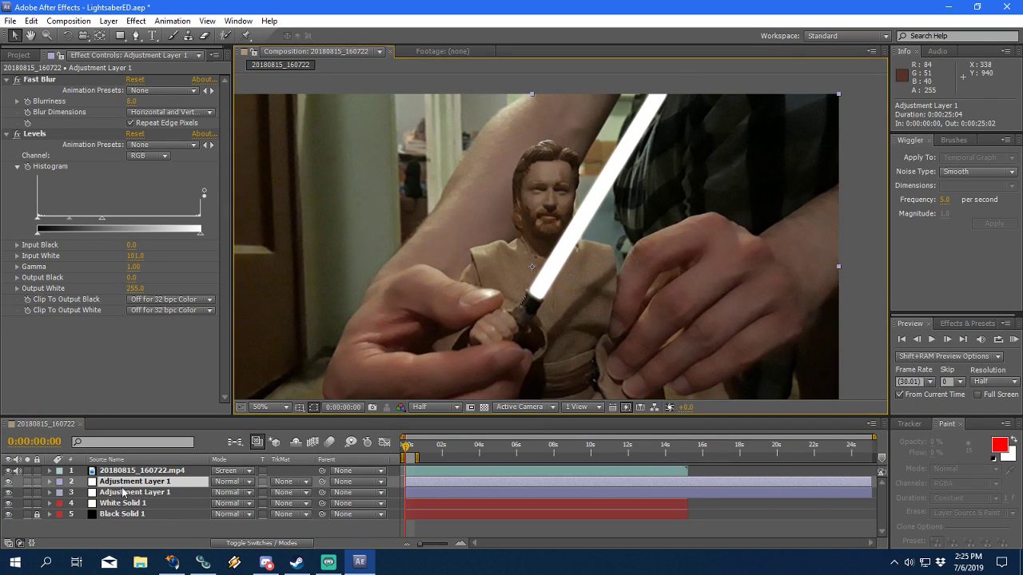
# Step: Delete the Levels effect from the upper Adjustment Layer 1 copy and set its blending mode to Screen
pyautogui.click(108, 398)
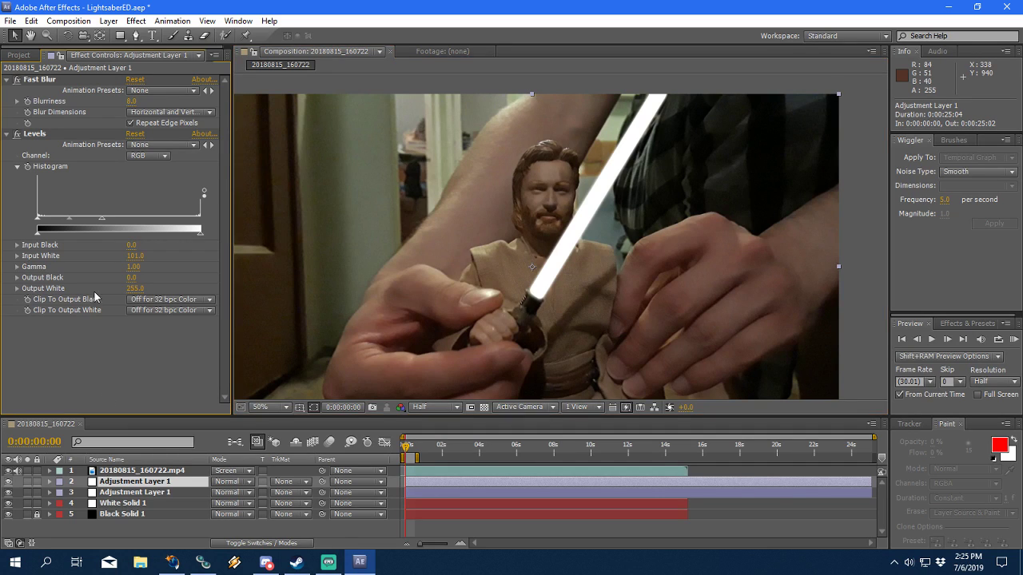
pyautogui.click(45, 134)
pyautogui.press('Delete')
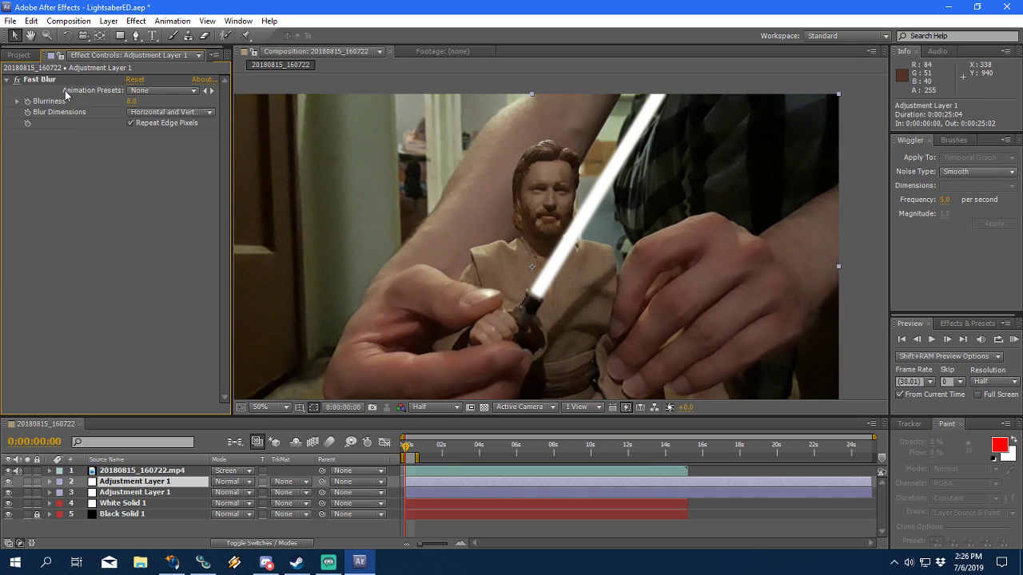
pyautogui.click(251, 482)
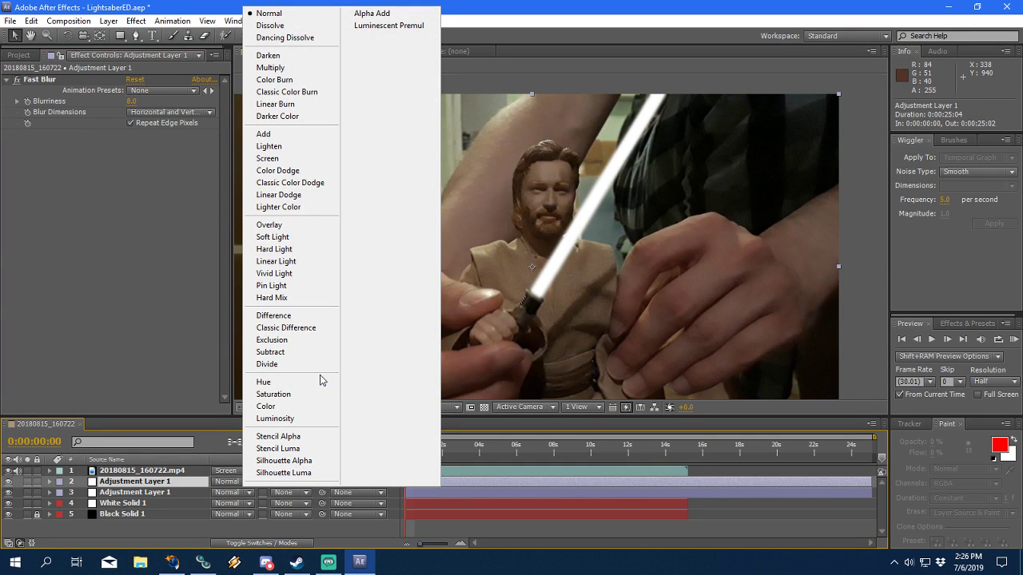
pyautogui.click(272, 158)
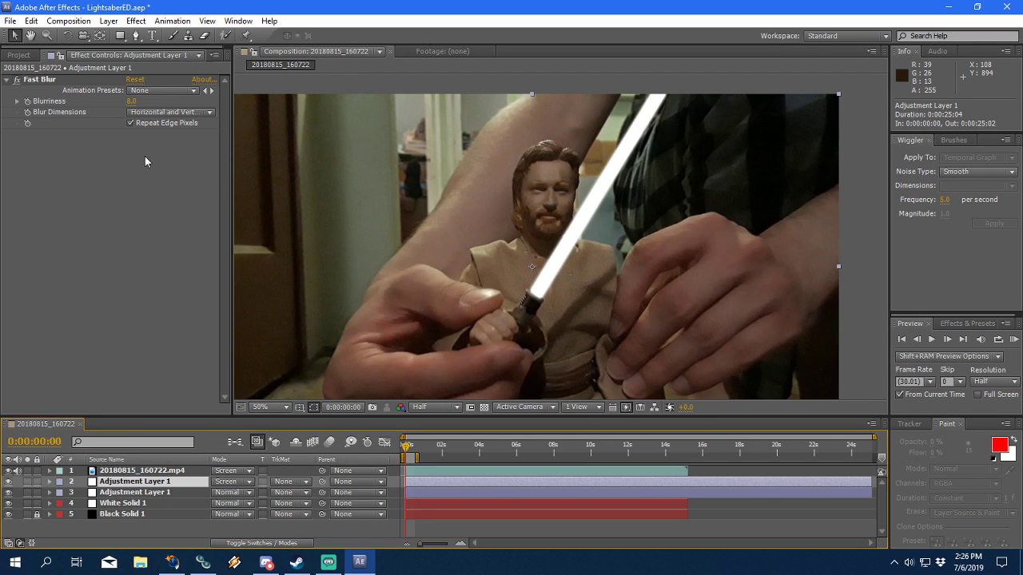
# Step: Set the upper adjustment layer's Fast Blur blurriness to 15 and check the glow with the footage briefly hidden
pyautogui.click(136, 102)
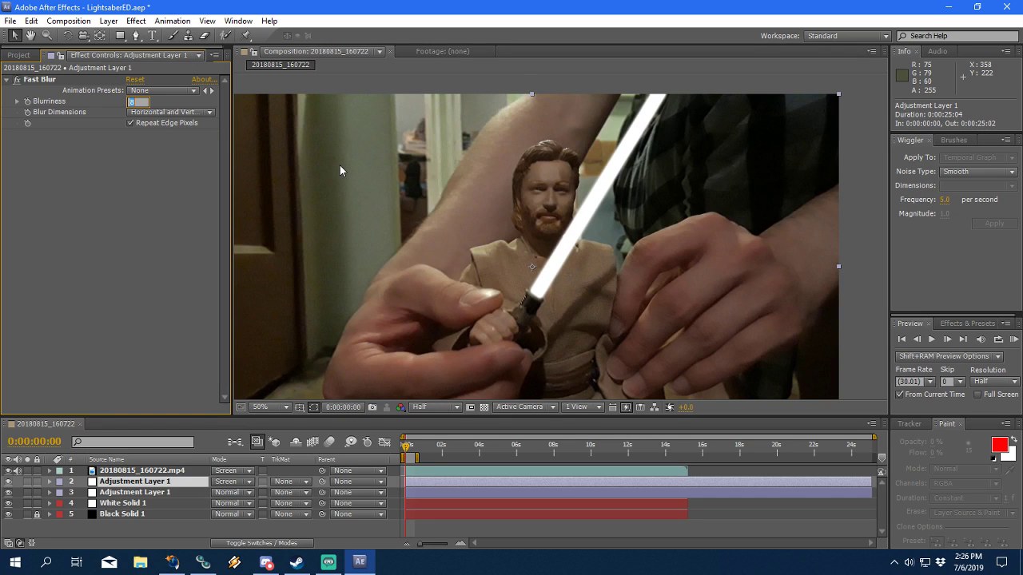
pyautogui.press('Return')
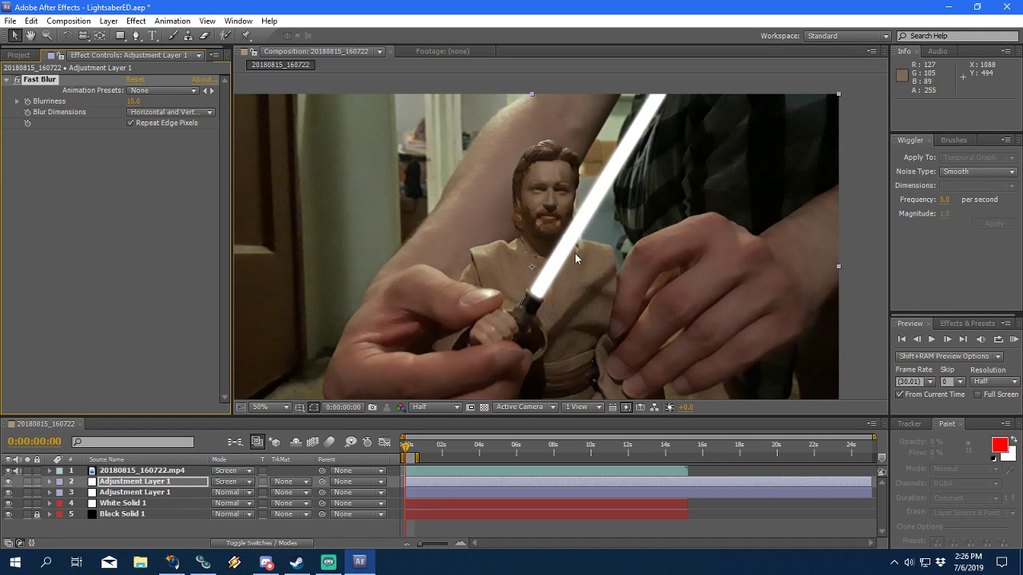
pyautogui.click(9, 471)
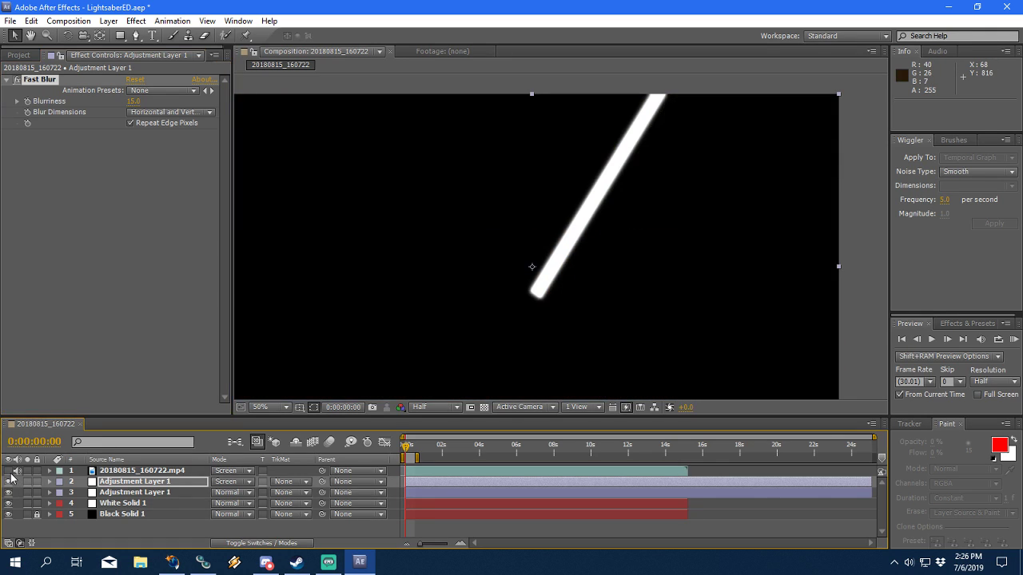
pyautogui.click(8, 470)
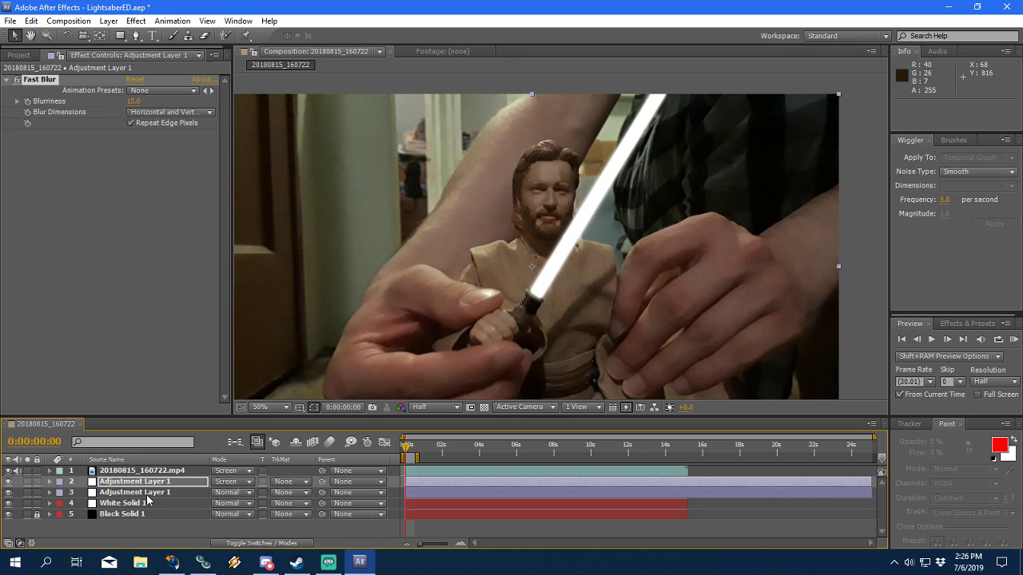
# Step: Duplicate the upper Screen-mode adjustment layer and set the copy's Fast Blur blurriness to 30
pyautogui.click(146, 493)
pyautogui.click(152, 484)
pyautogui.hotkey('ctrl', 'd')
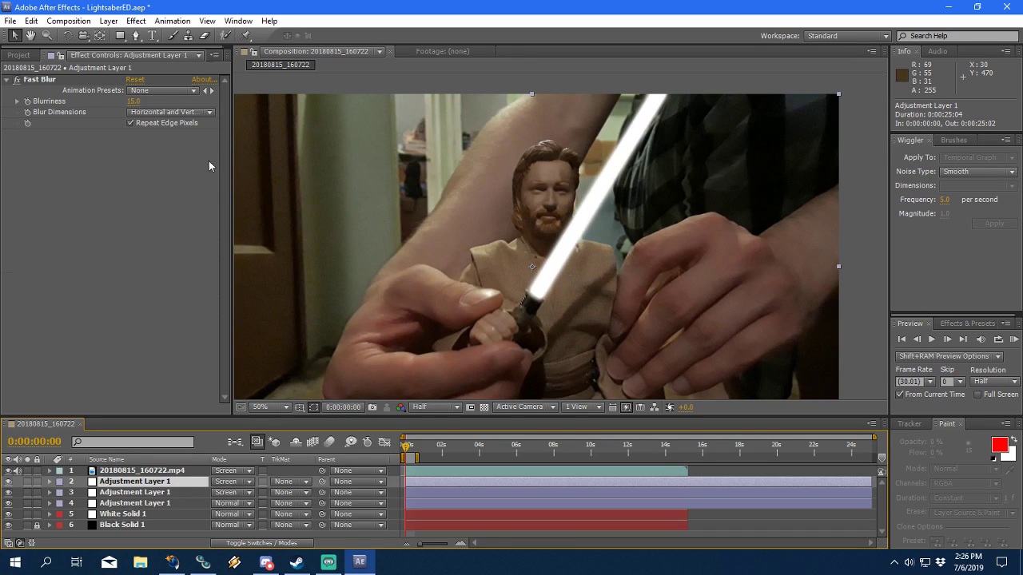
pyautogui.click(134, 102)
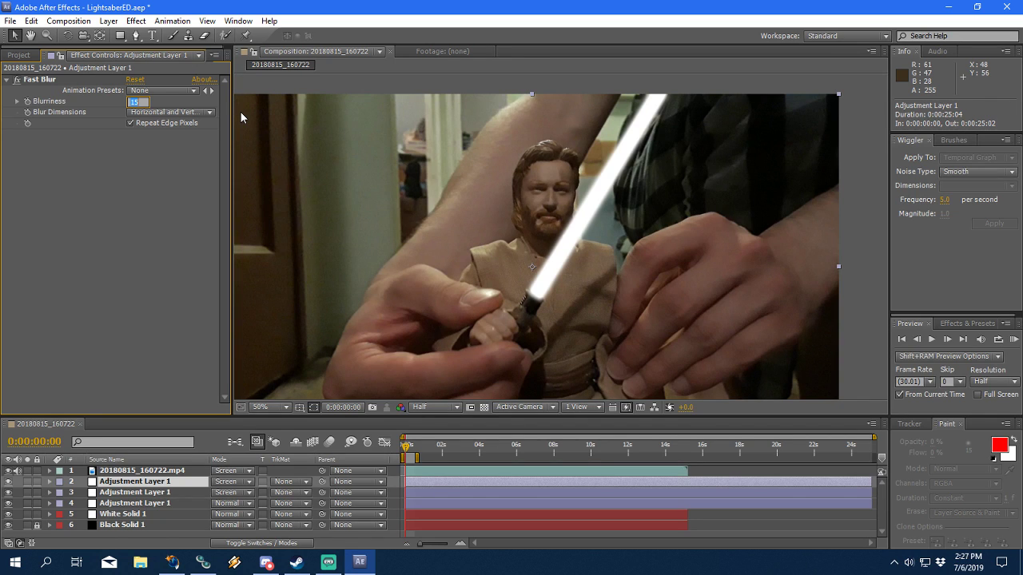
pyautogui.write('30')
pyautogui.press('Return')
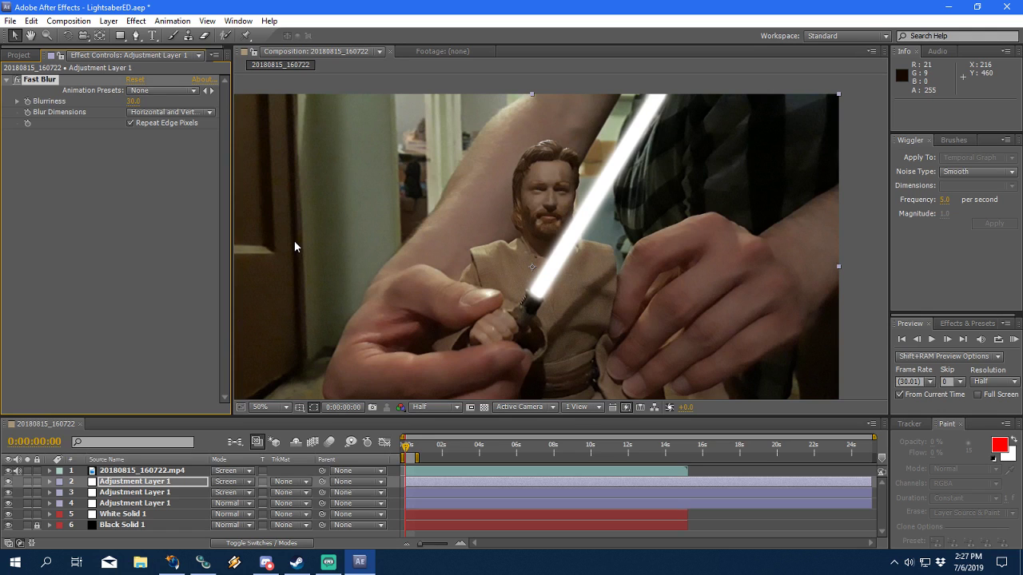
# Step: Duplicate the top adjustment layer with blurriness 30 and set the copy's Fast Blur blurriness to 70
pyautogui.hotkey('ctrl', 'd')
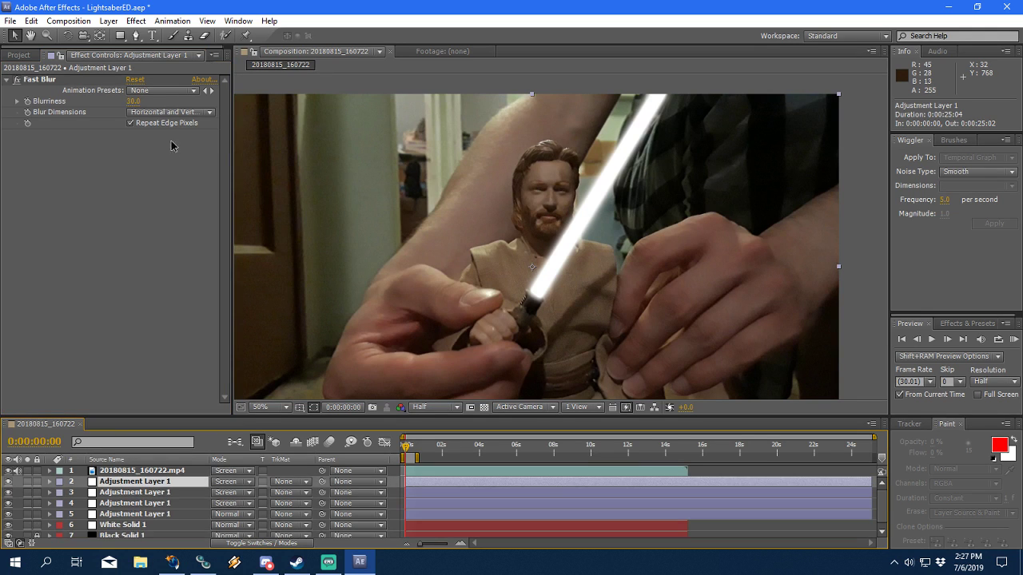
pyautogui.click(135, 102)
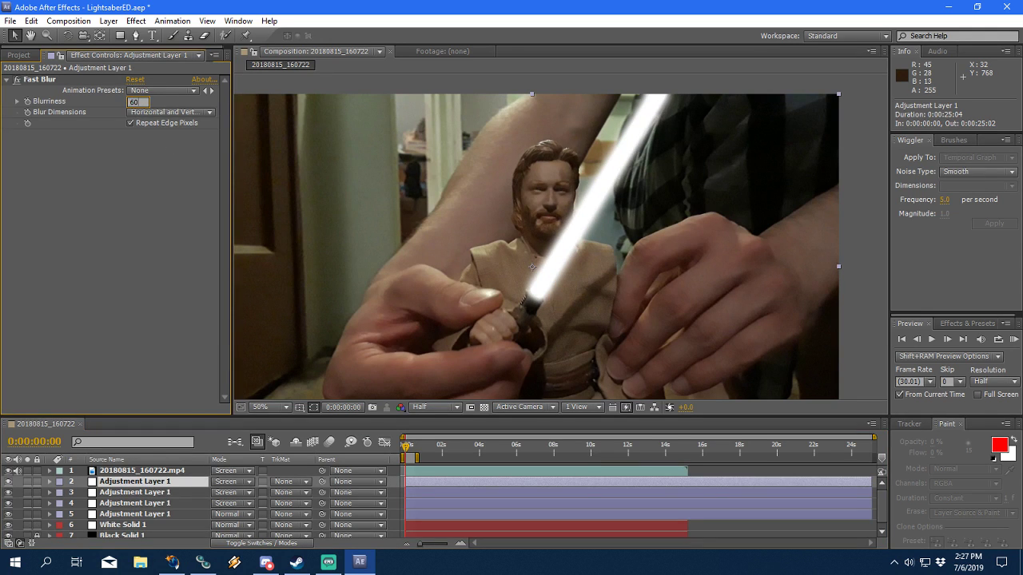
pyautogui.write('60')
pyautogui.press('Return')
pyautogui.click(134, 102)
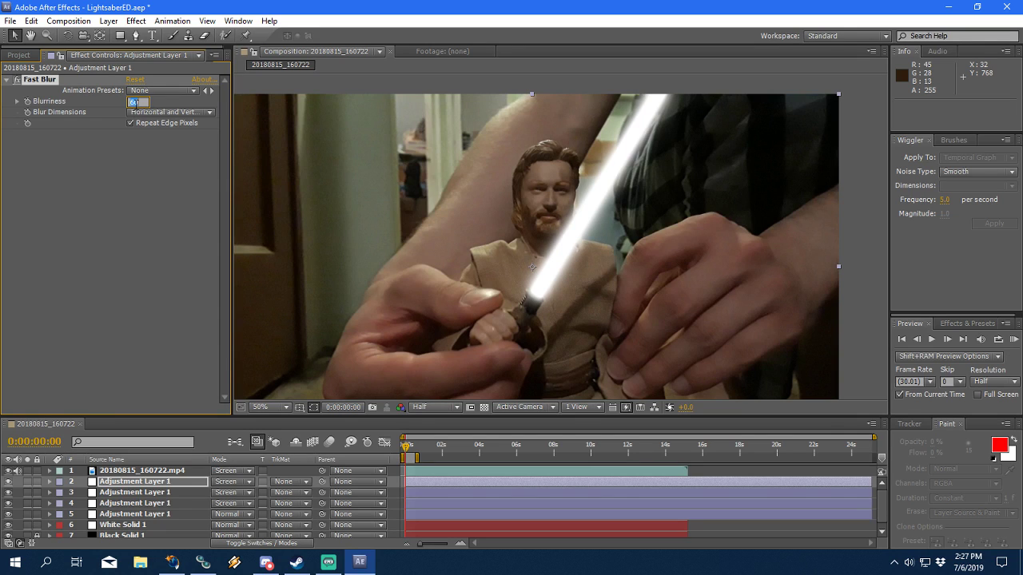
pyautogui.press('Return')
# Step: Duplicate the adjustment layer with blurriness 70 and set the copy's Fast Blur blurriness to 100
pyautogui.click(158, 493)
pyautogui.click(161, 482)
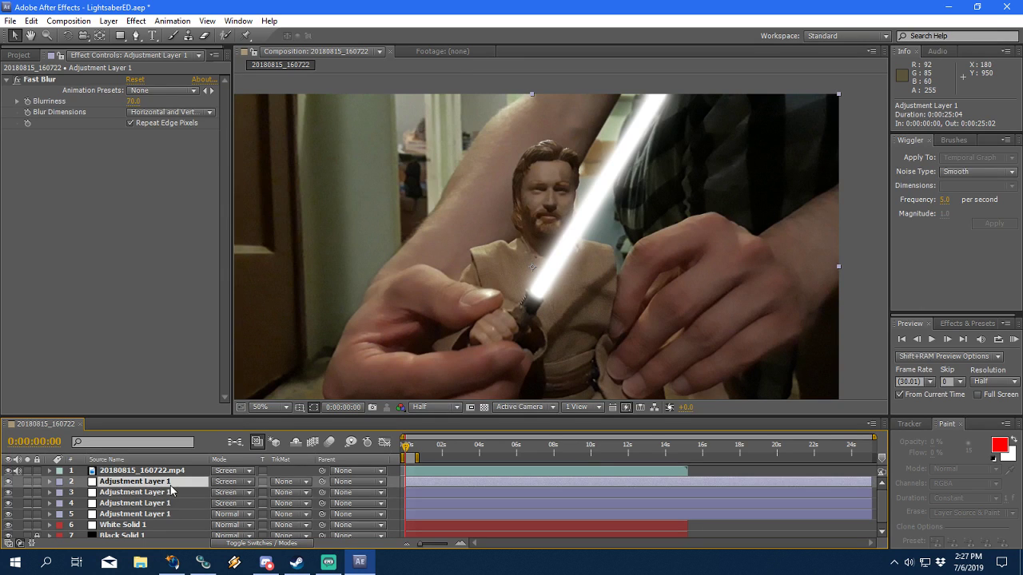
pyautogui.hotkey('ctrl', 'd')
pyautogui.click(136, 101)
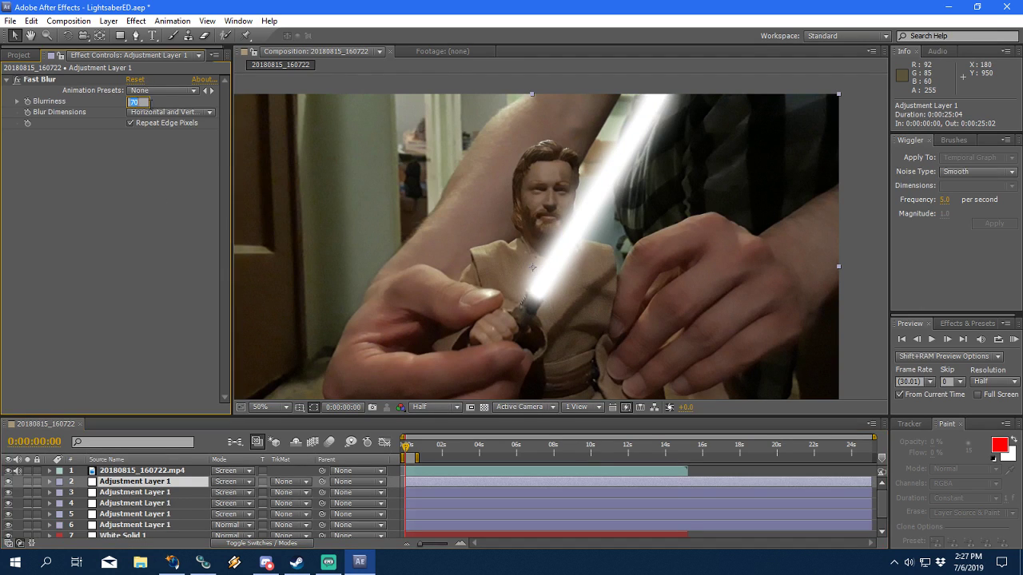
pyautogui.write('100')
pyautogui.press('Return')
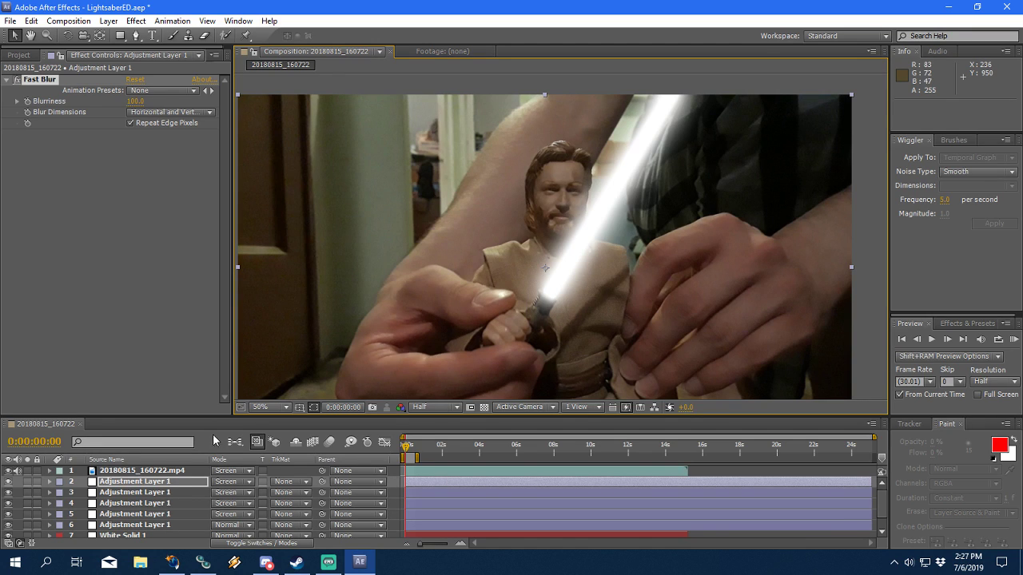
# Step: Duplicate the adjustment layer with blurriness 100, set the copy's Fast Blur blurriness to 500, and check the wide glow
pyautogui.click(174, 489)
pyautogui.click(161, 474)
pyautogui.click(157, 482)
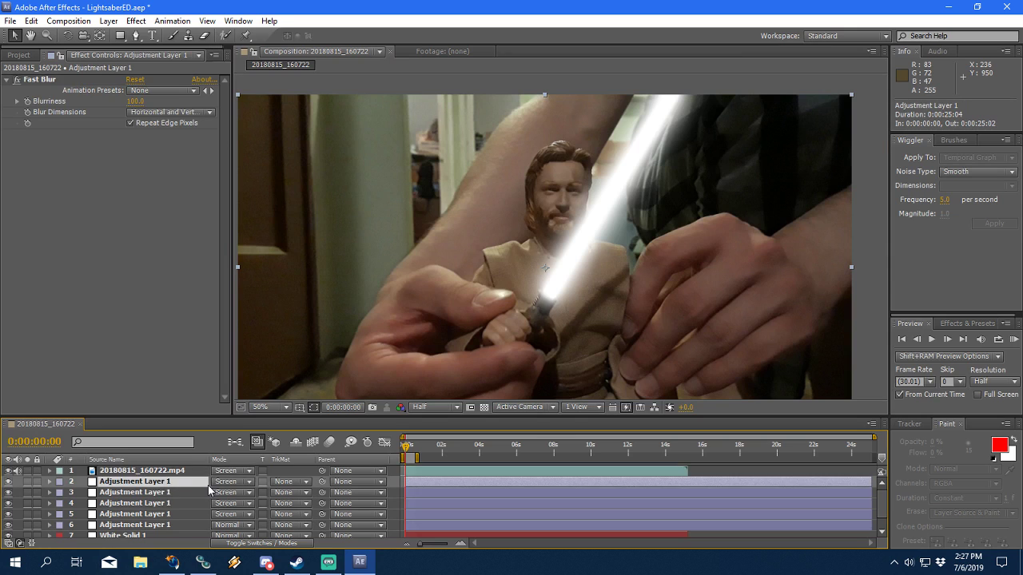
pyautogui.hotkey('ctrl', 'd')
pyautogui.click(136, 102)
pyautogui.write('500')
pyautogui.press('Return')
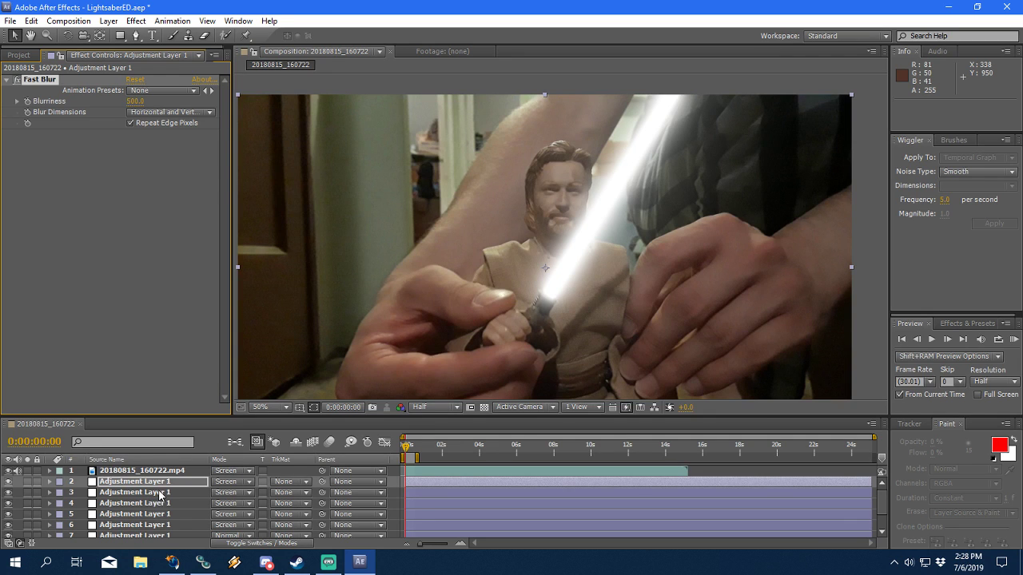
pyautogui.scroll(-1, 164, 495)
pyautogui.scroll(4, 564, 247)
pyautogui.scroll(-6, 551, 253)
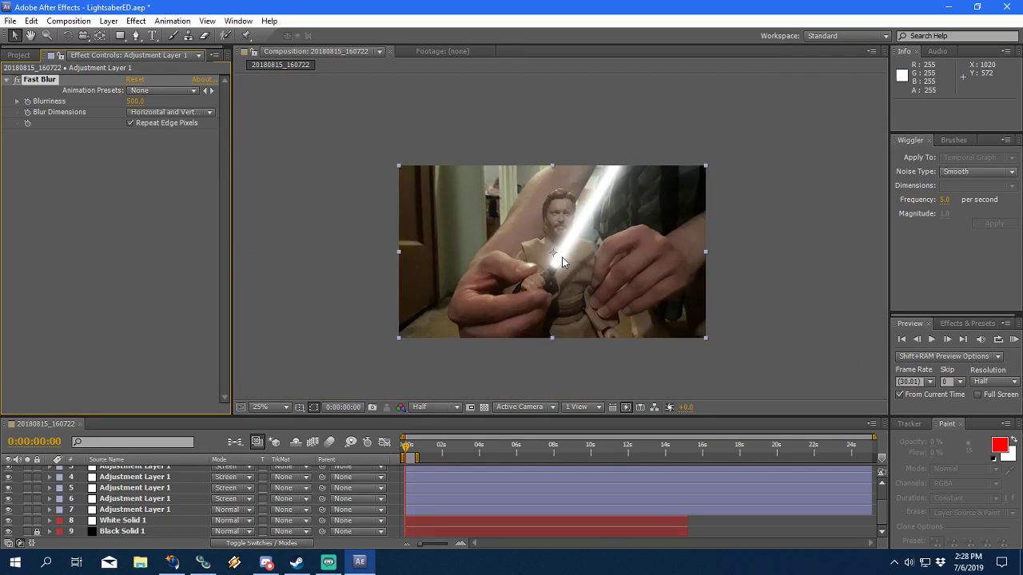
pyautogui.scroll(2, 544, 257)
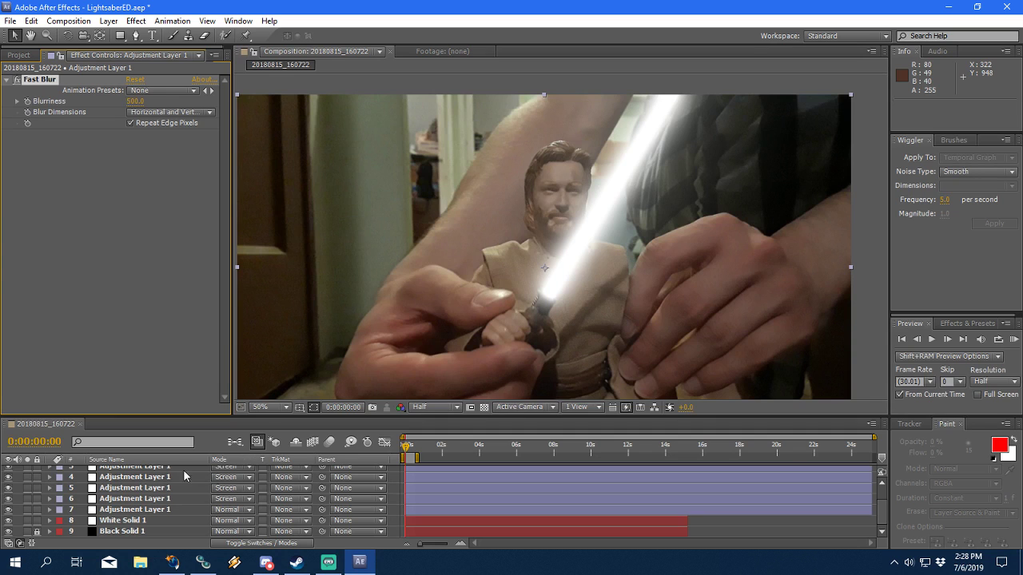
# Step: Reveal the opacity of adjustment layer 6, the one with blurriness 15, and set it to 80%
pyautogui.scroll(-1, 478, 272)
pyautogui.scroll(1, 504, 283)
pyautogui.scroll(-1, 559, 294)
pyautogui.scroll(1, 607, 279)
pyautogui.click(167, 500)
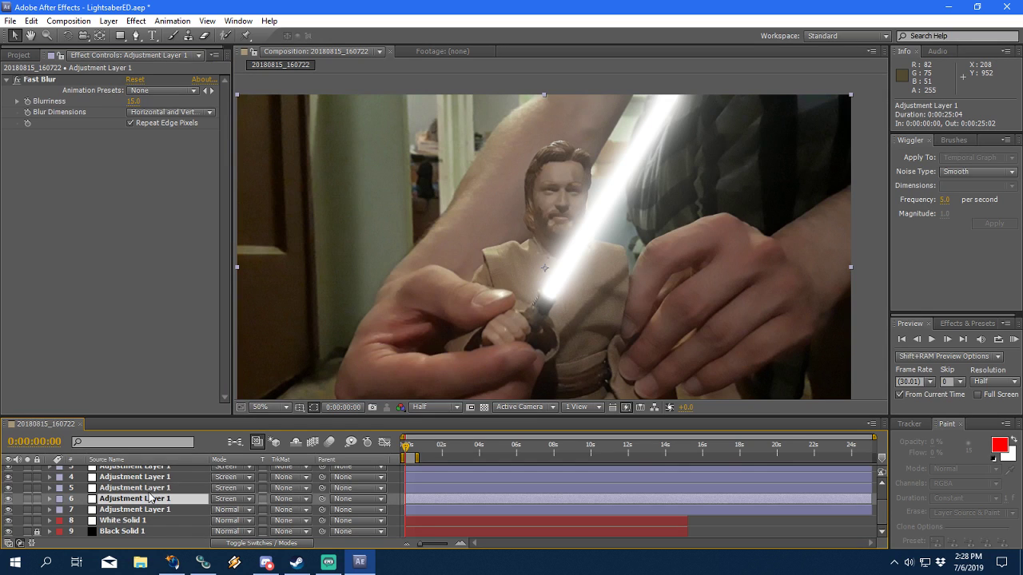
pyautogui.press('t')
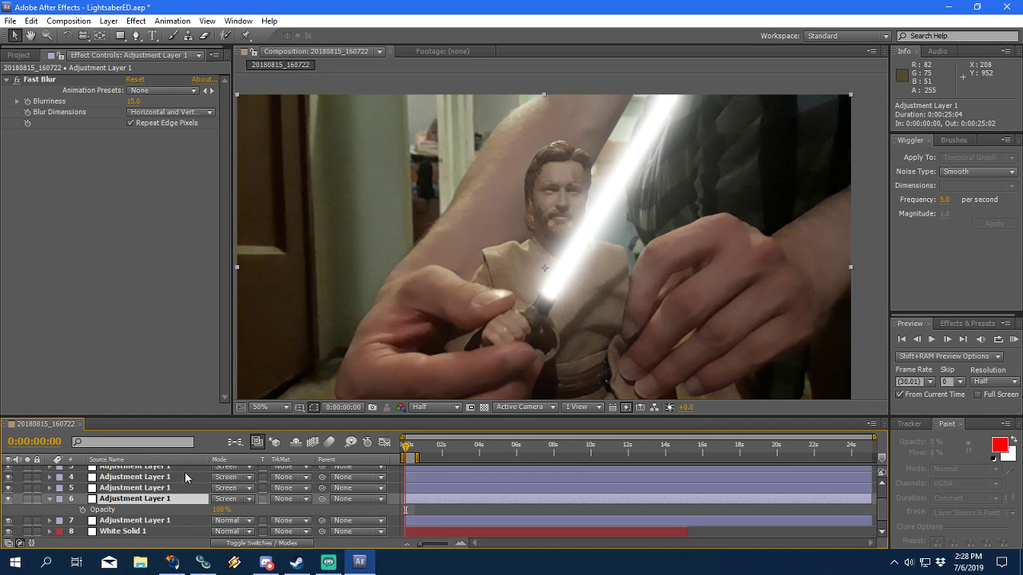
pyautogui.scroll(-1, 173, 491)
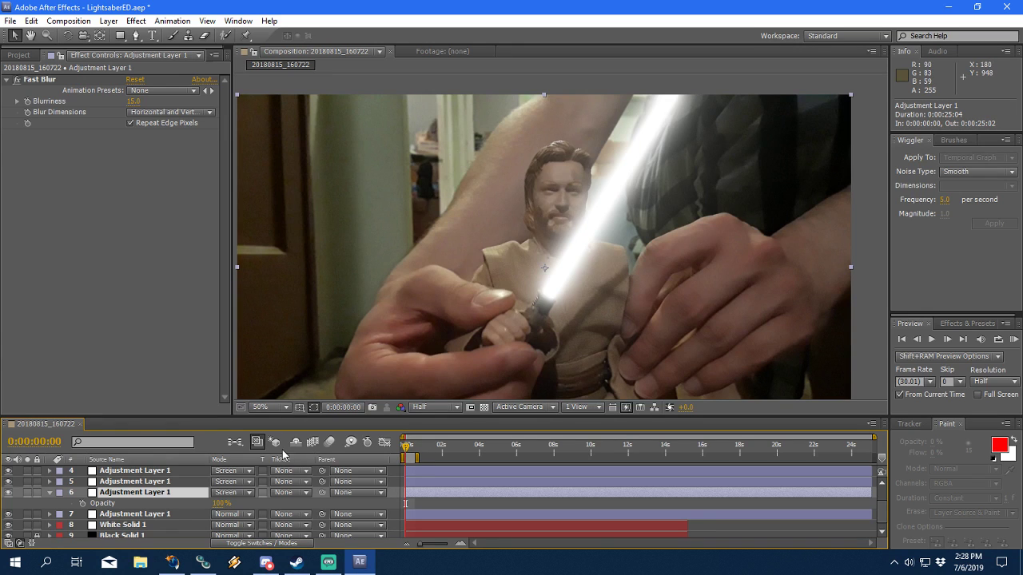
pyautogui.click(224, 503)
pyautogui.write('80')
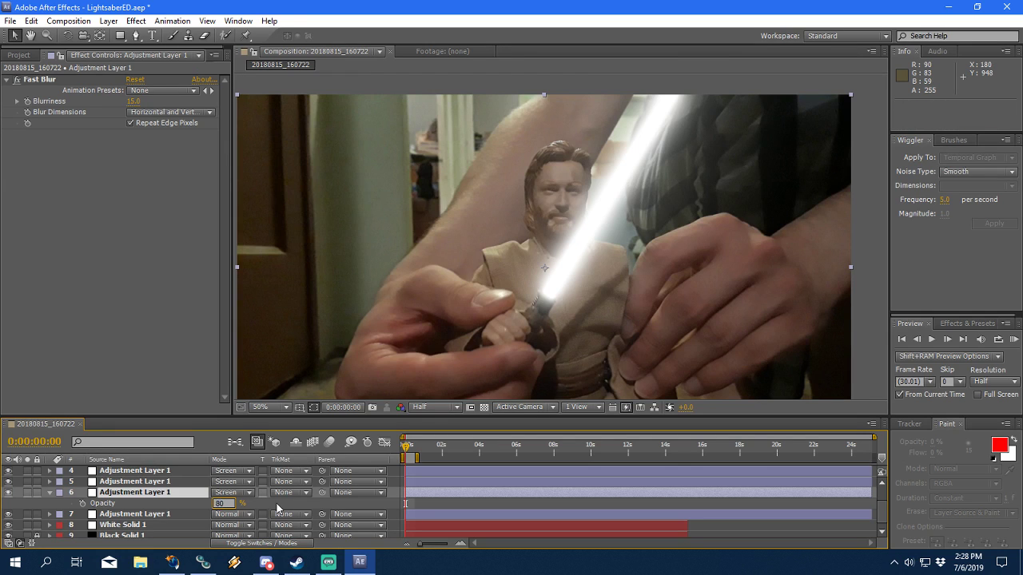
pyautogui.press('Return')
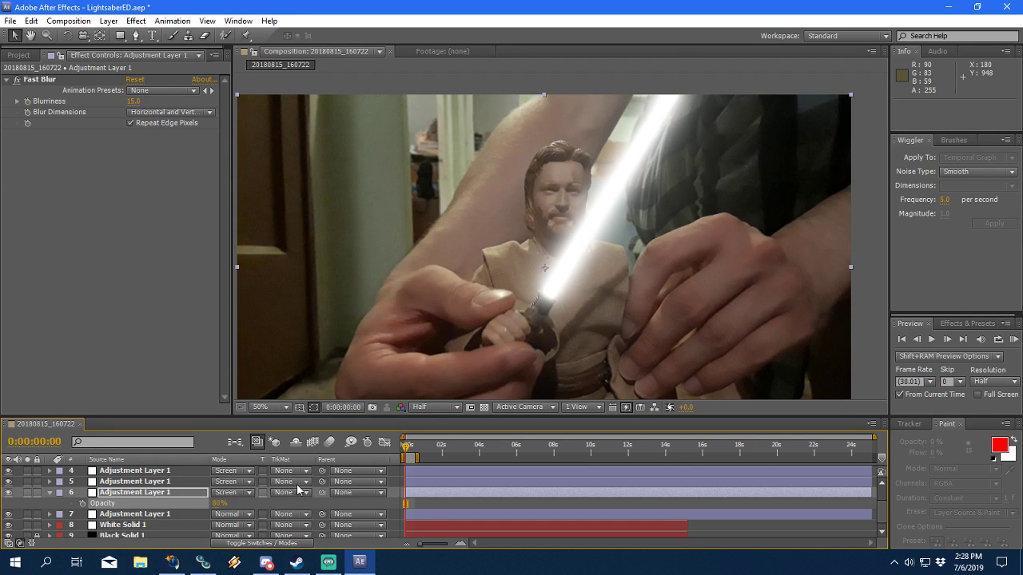
# Step: Reveal the opacity of adjustment layer 5, the one with blurriness 30, and set it to 60%
pyautogui.click(118, 483)
pyautogui.click(50, 482)
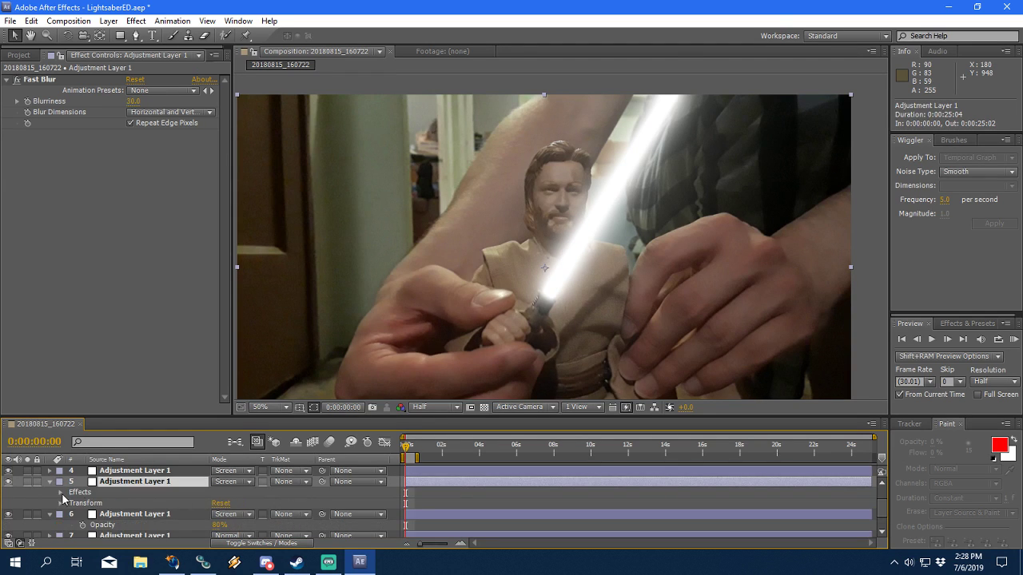
pyautogui.click(48, 482)
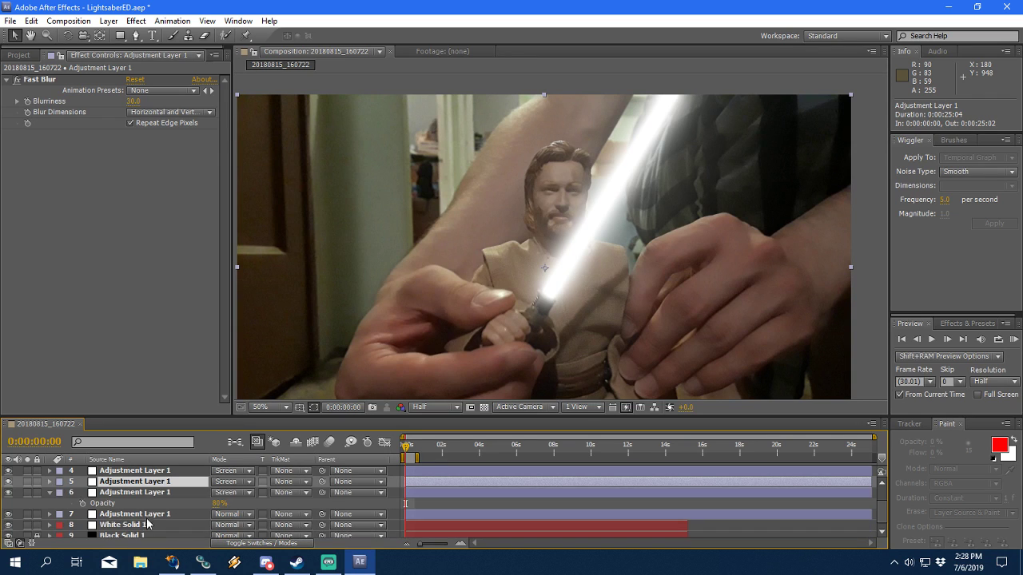
pyautogui.press('t')
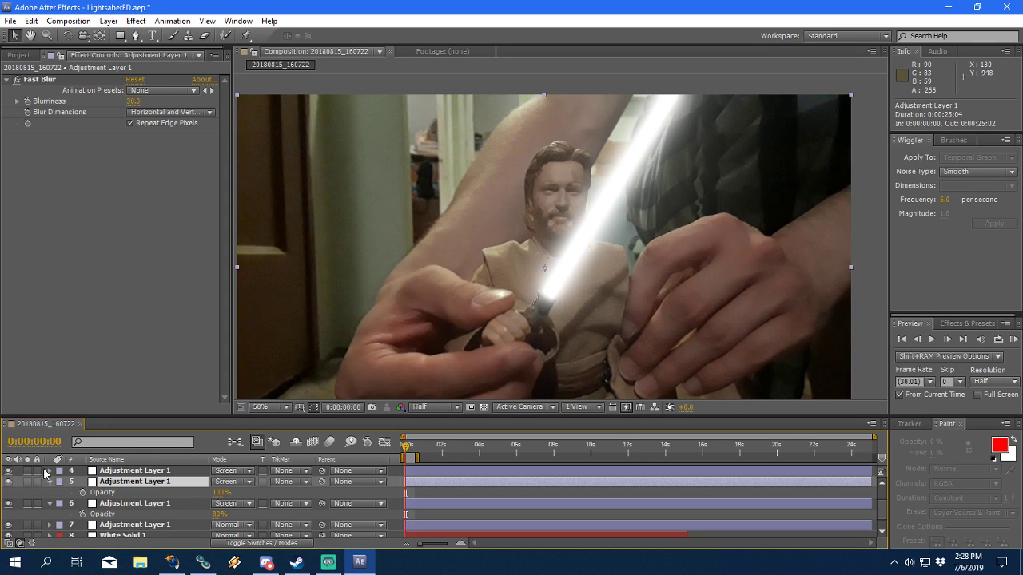
pyautogui.click(230, 493)
pyautogui.write('70')
pyautogui.press('Return')
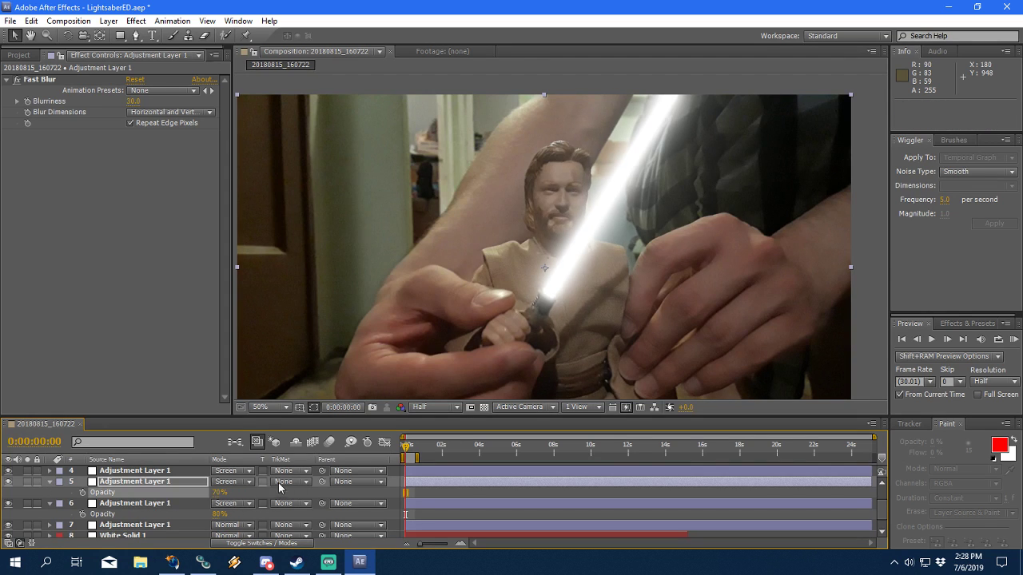
pyautogui.click(217, 492)
pyautogui.press('Return')
# Step: Show only the opacity of adjustment layer 4, the one with blurriness 70, and set it to 50%
pyautogui.scroll(2, 79, 503)
pyautogui.click(49, 503)
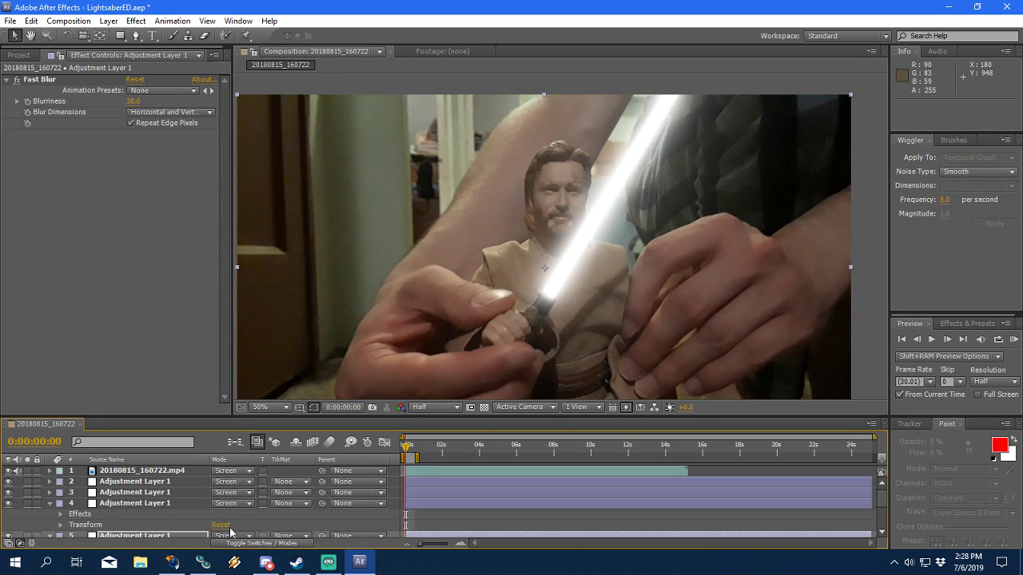
pyautogui.click(61, 514)
pyautogui.click(142, 503)
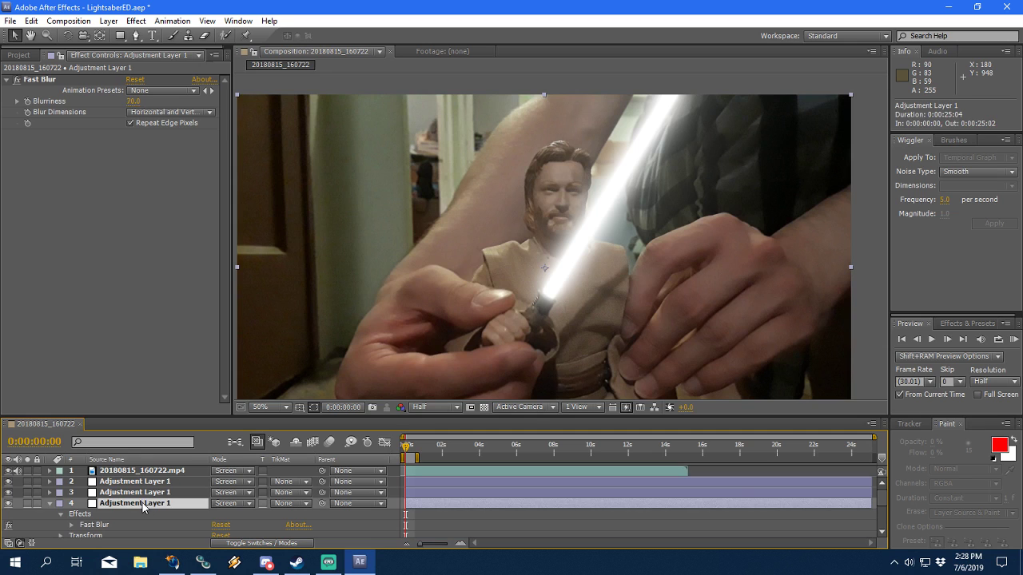
pyautogui.scroll(-2, 192, 519)
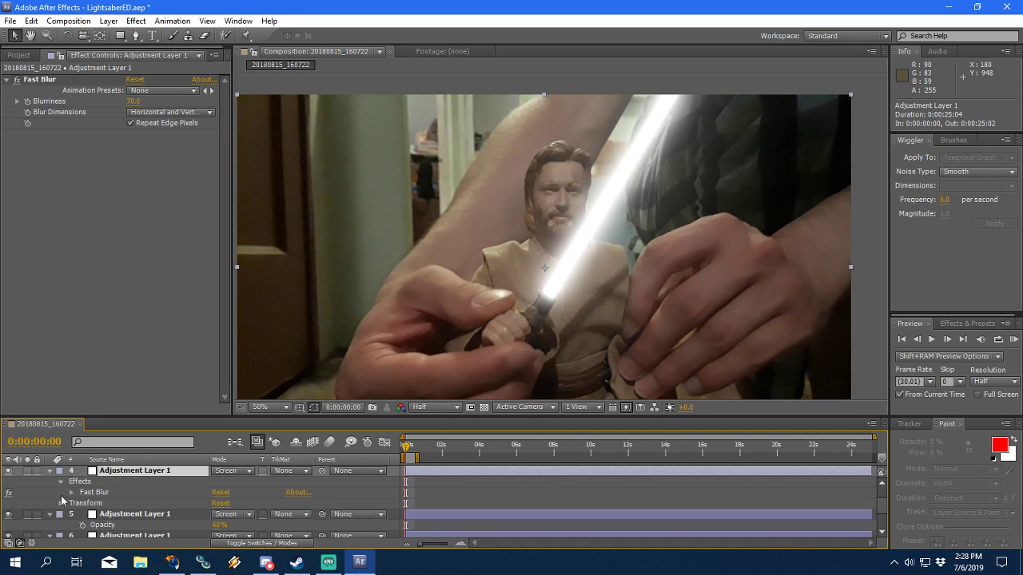
pyautogui.press('t')
pyautogui.click(221, 482)
pyautogui.write('50')
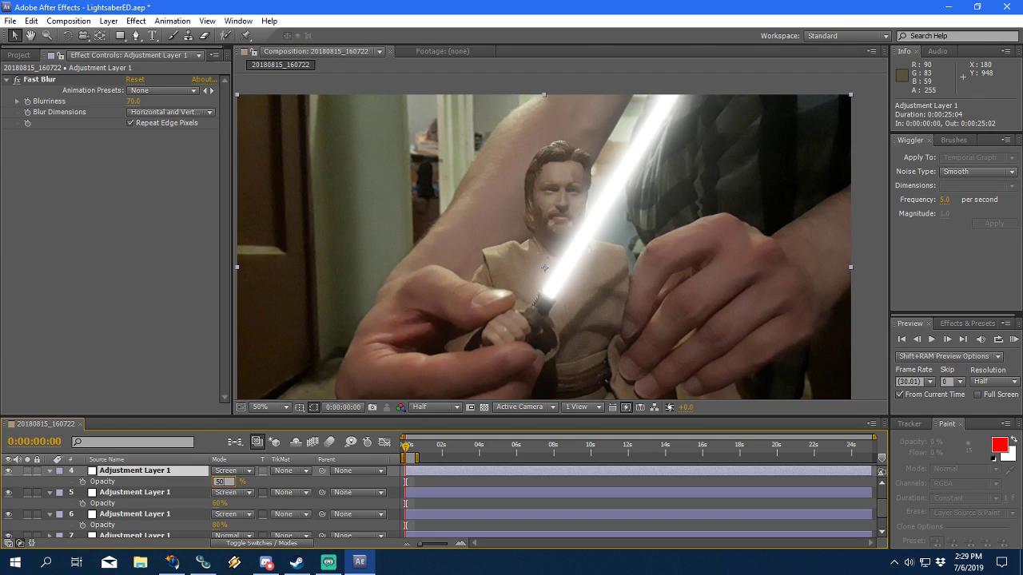
pyautogui.press('Return')
# Step: Reveal the opacity of adjustment layer 3, the one with blurriness 100, and set it to 35%
pyautogui.scroll(2, 151, 512)
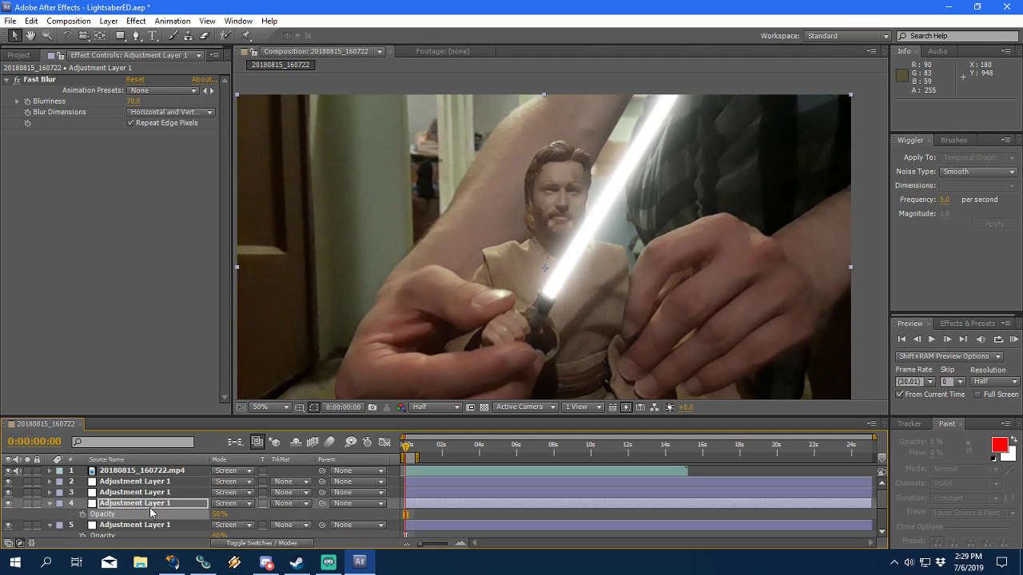
pyautogui.click(135, 493)
pyautogui.press('t')
pyautogui.click(223, 504)
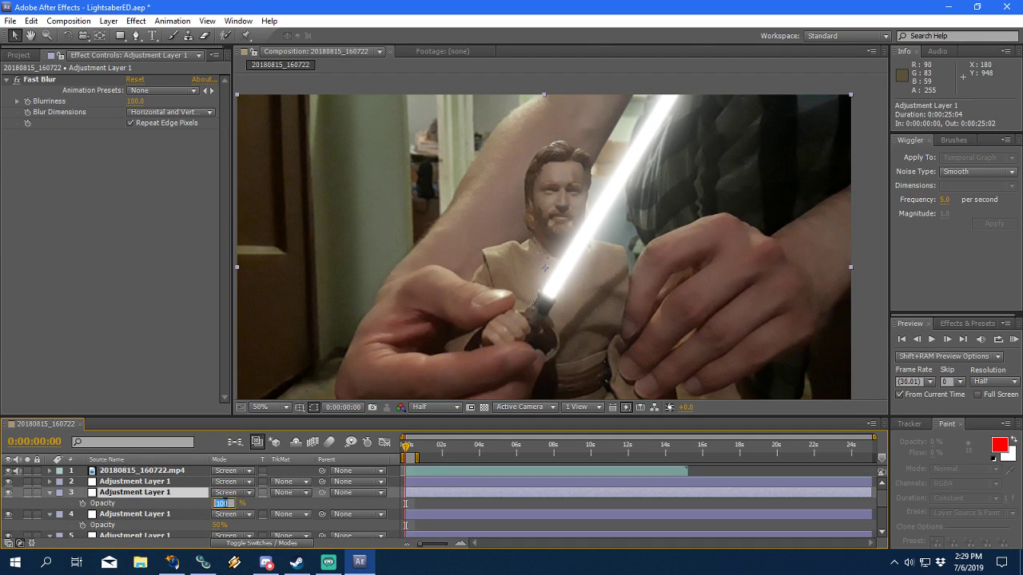
pyautogui.write('35')
pyautogui.press('Return')
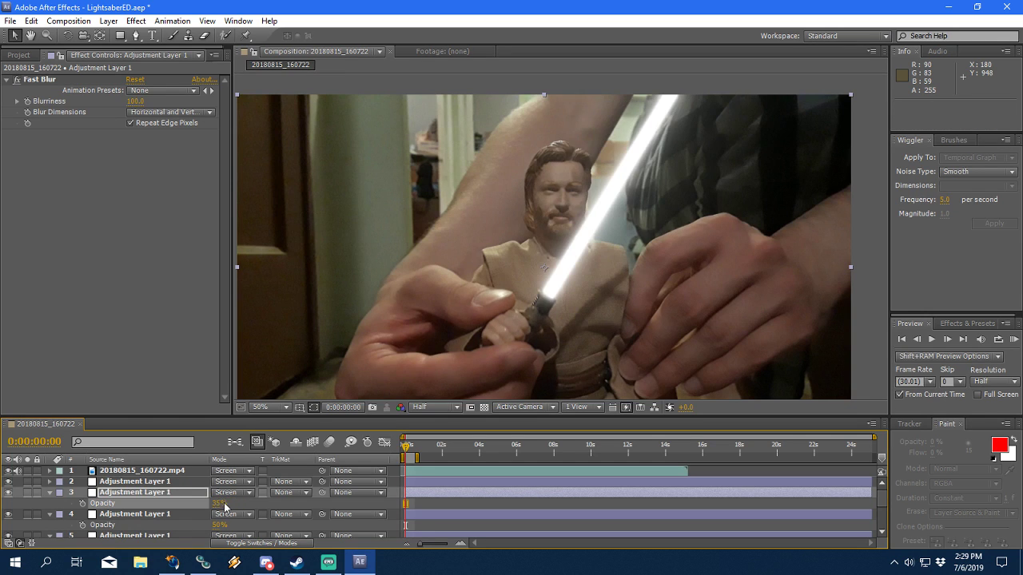
# Step: Reveal the opacity of adjustment layer 2, the one with blurriness 500, and set it to 20%
pyautogui.click(167, 483)
pyautogui.press('t')
pyautogui.click(222, 493)
pyautogui.write('20')
pyautogui.press('Return')
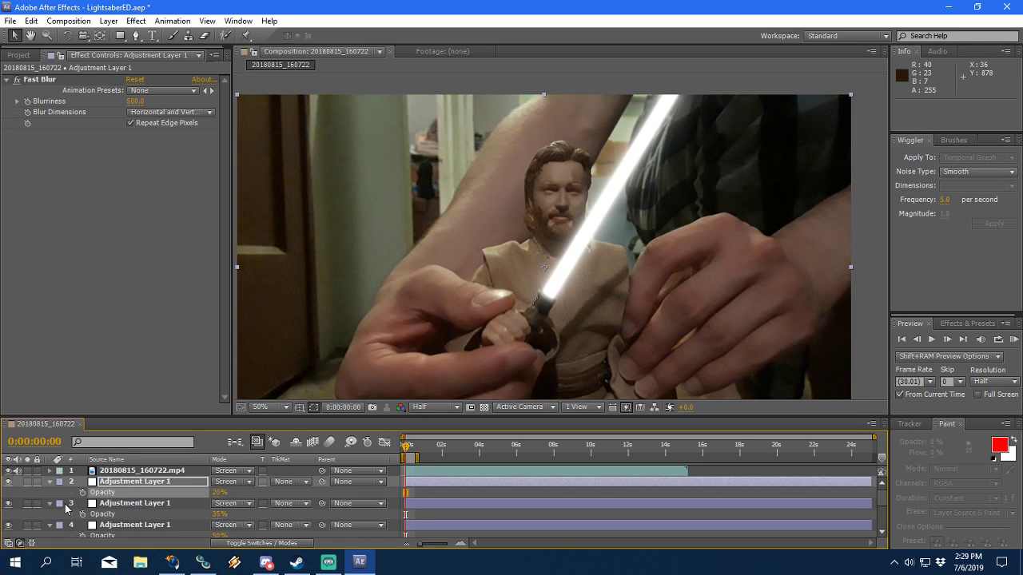
# Step: Collapse the opacity properties of the five Screen-mode adjustment layers together and review the effects on adjustment layer 7
pyautogui.scroll(-4, 68, 508)
pyautogui.click(121, 488)
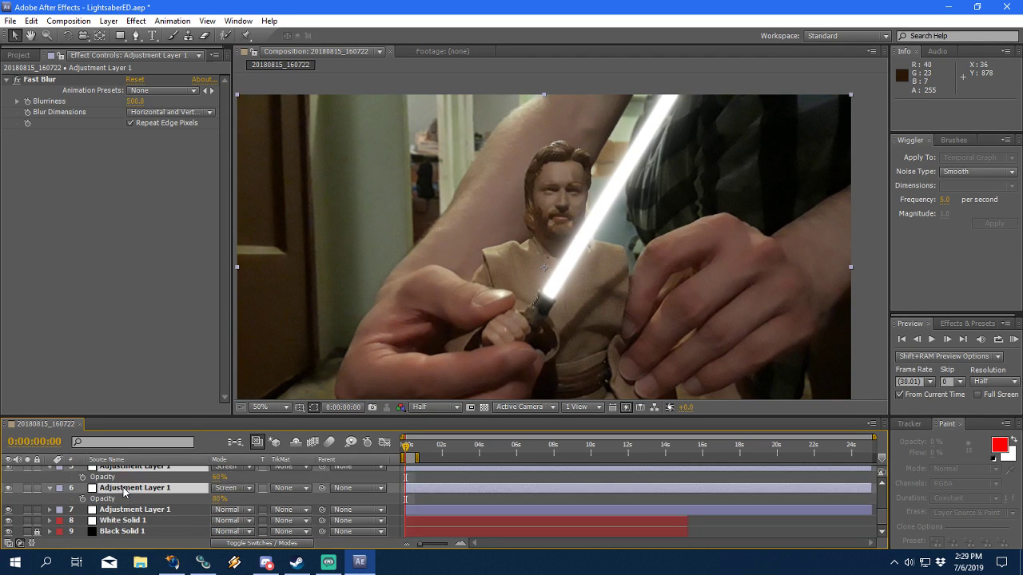
pyautogui.keyDown('shift'); pyautogui.click(128, 499); pyautogui.keyUp('shift')
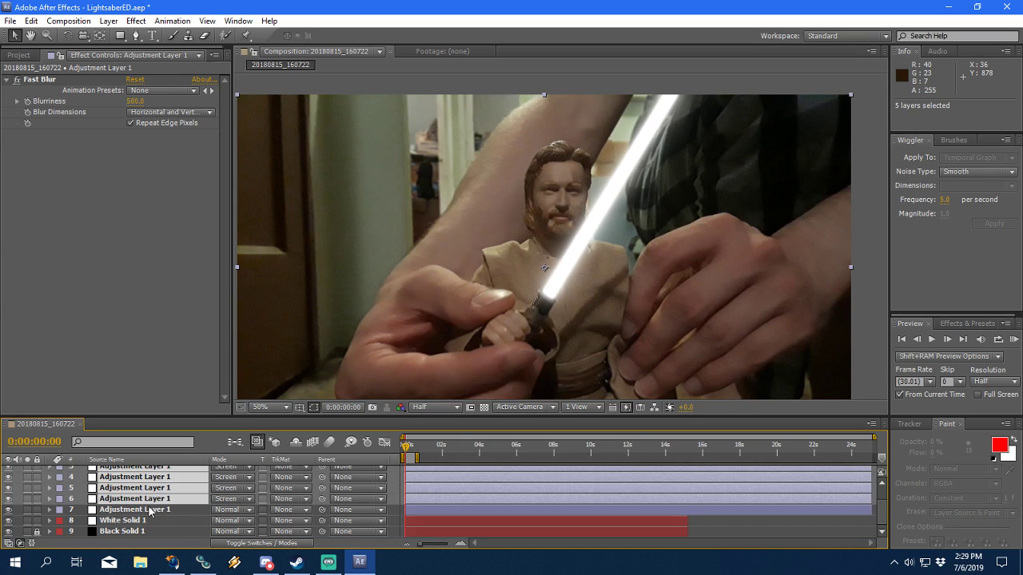
pyautogui.click(157, 510)
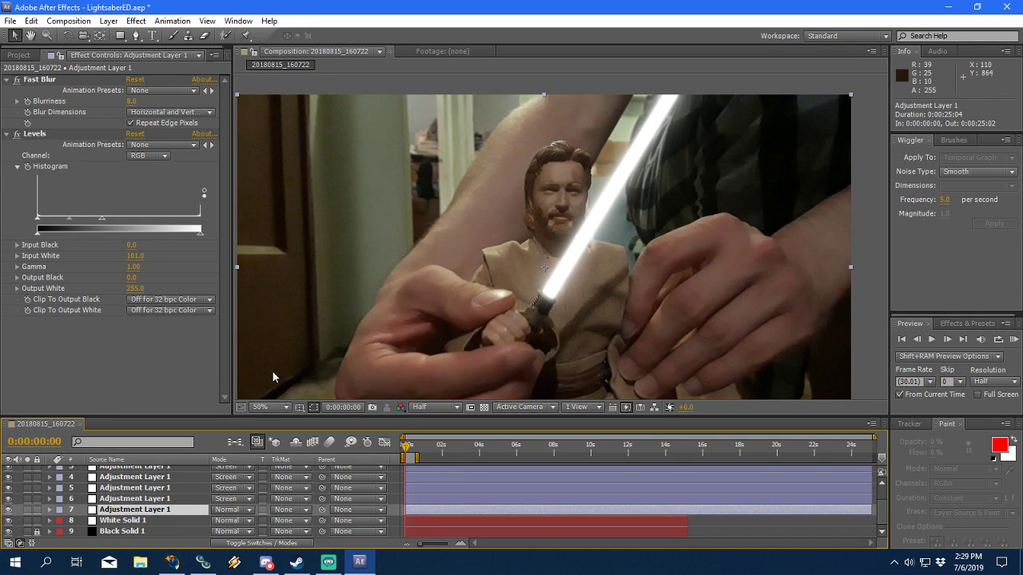
pyautogui.scroll(1, 282, 378)
pyautogui.scroll(-2, 281, 378)
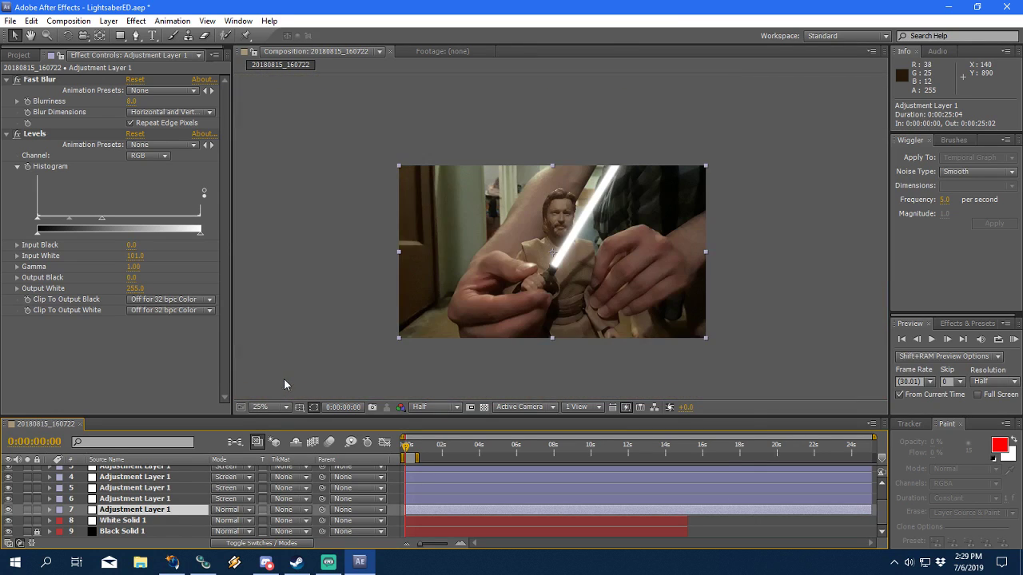
pyautogui.scroll(1, 282, 380)
# Step: Hide the five Screen-mode adjustment layers, leaving only the bottom adjustment layer active on the blade
pyautogui.click(134, 498)
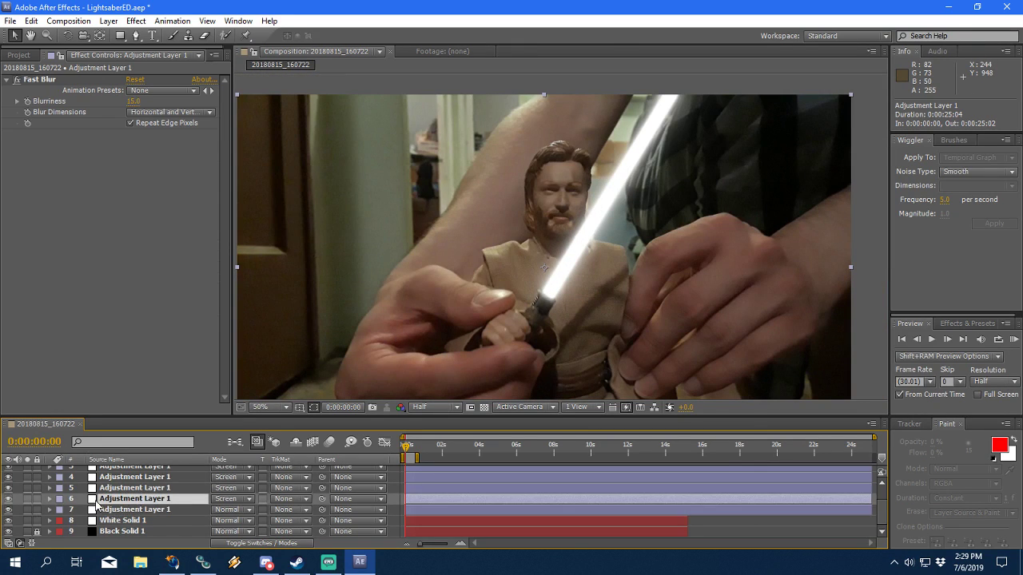
pyautogui.scroll(1, 96, 505)
pyautogui.moveTo(8, 525); pyautogui.dragTo(8, 481)
pyautogui.scroll(-1, 177, 532)
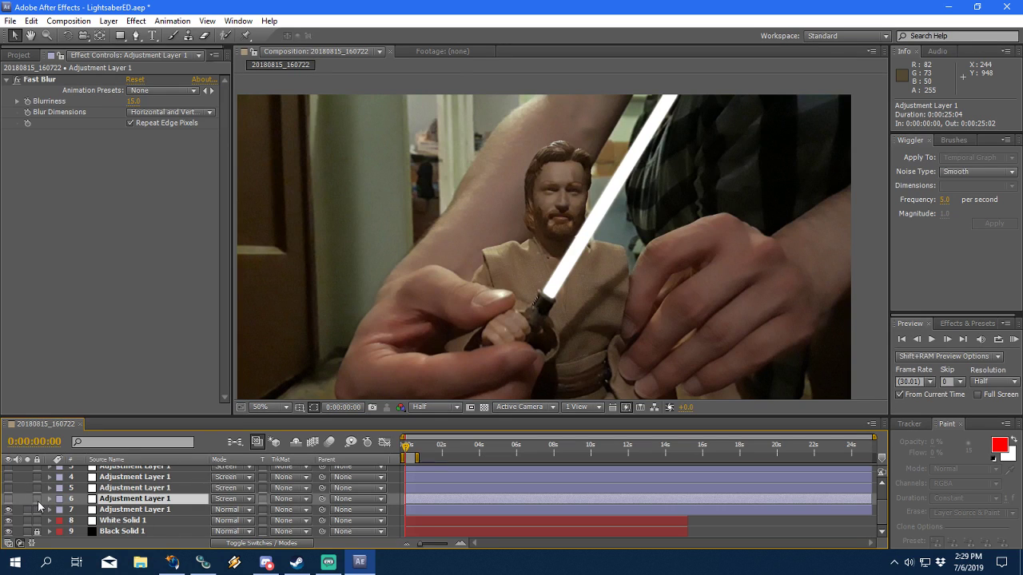
# Step: Turn the 20180815_160722.mp4 footage layer at the top of the stack into a guide layer
pyautogui.click(20, 54)
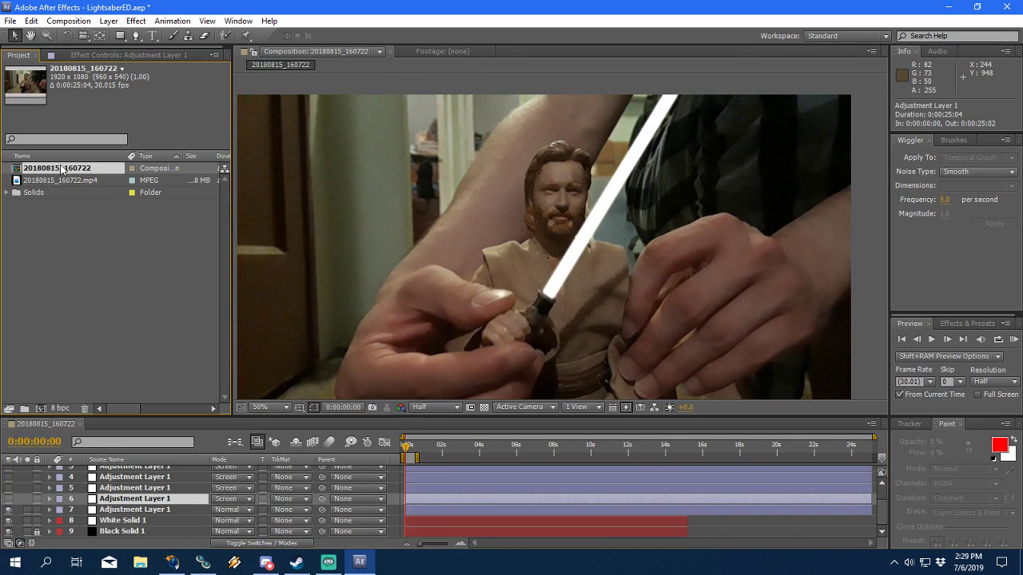
pyautogui.moveTo(104, 168); pyautogui.dragTo(146, 473)
pyautogui.scroll(1, 136, 500)
pyautogui.rightClick(146, 474)
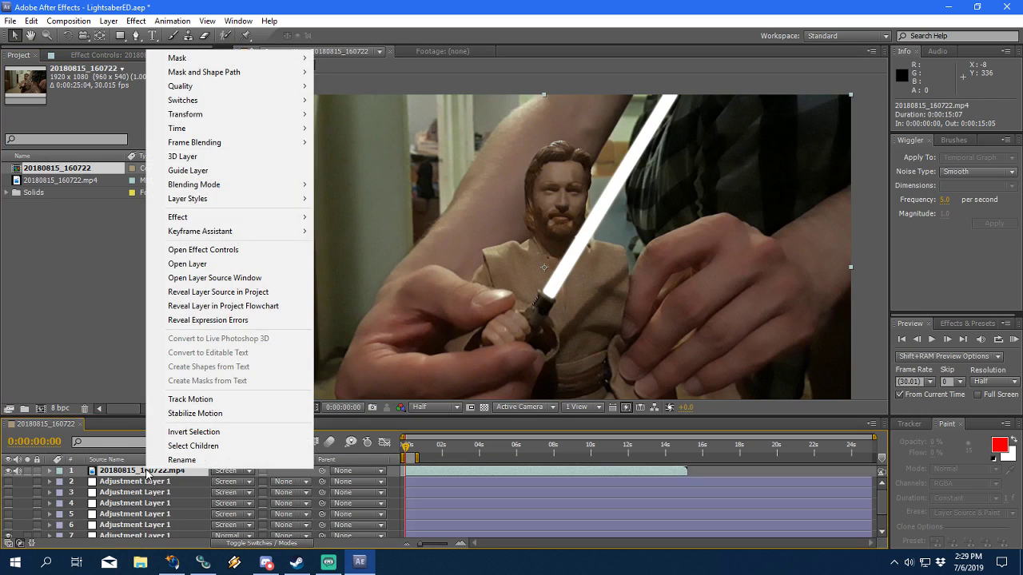
pyautogui.click(209, 170)
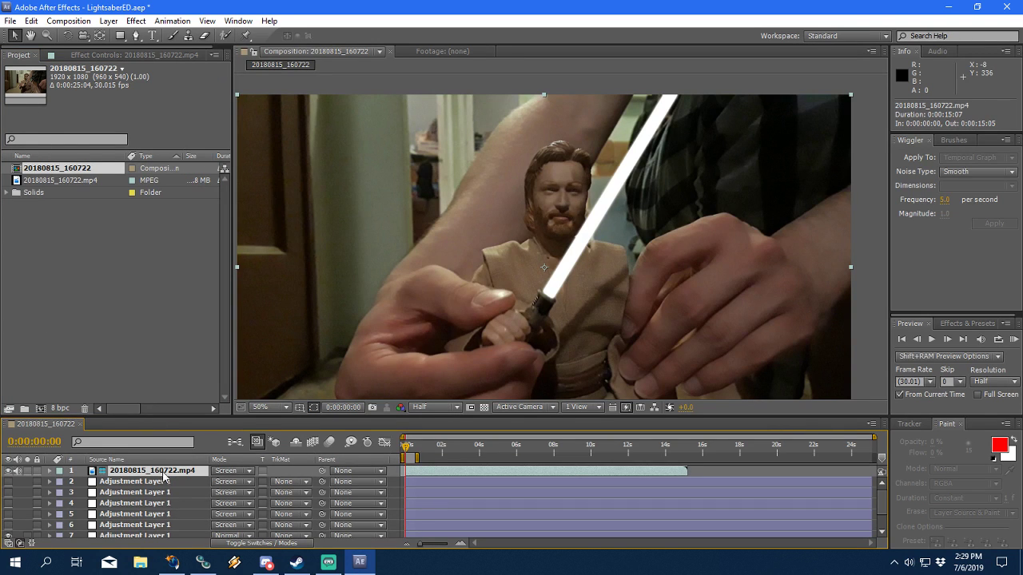
# Step: Create a new composition that nests the 20180815_160722 composition
pyautogui.moveTo(169, 470); pyautogui.dragTo(41, 408)
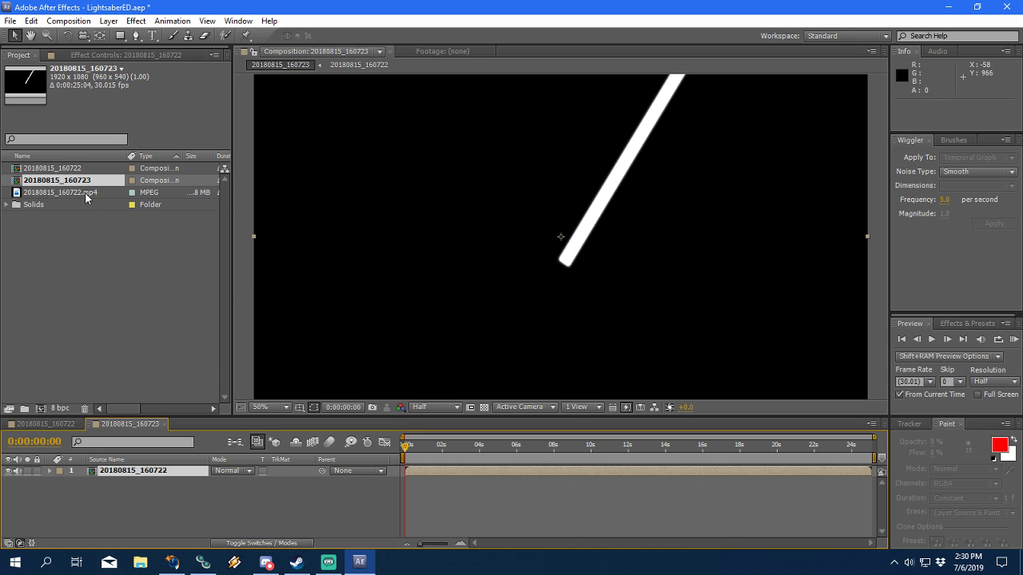
# Step: Create a new composition from 20180815_160722.mp4 and replace its layer with the trimmed footage layer copied from composition 20180815_160722
pyautogui.click(46, 423)
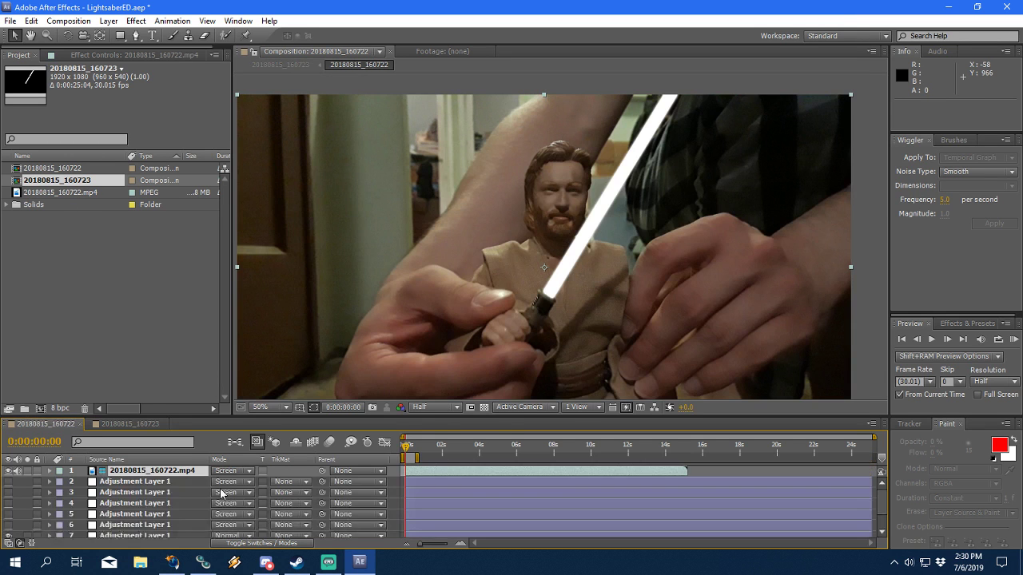
pyautogui.click(133, 477)
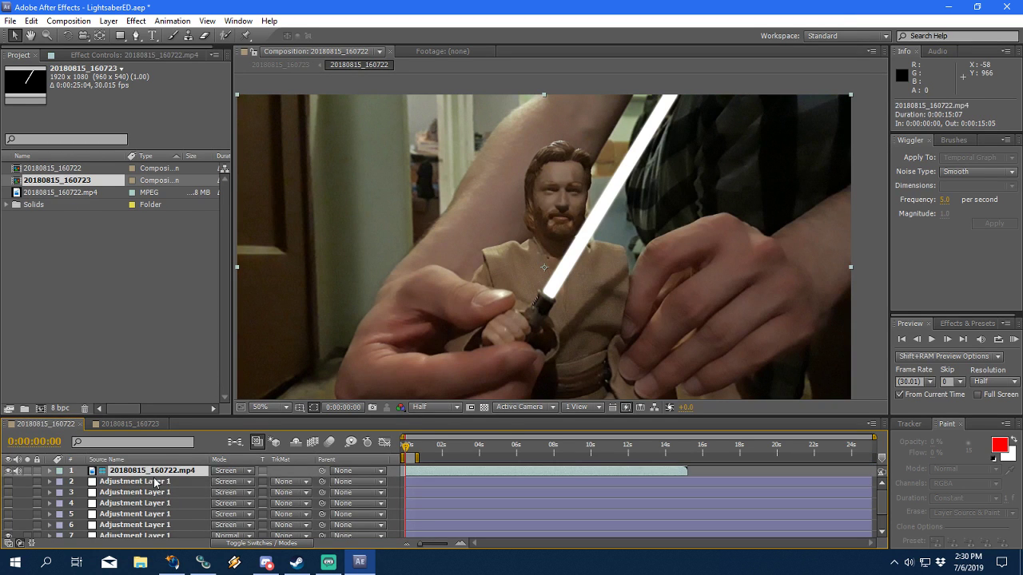
pyautogui.hotkey('ctrl', 'c')
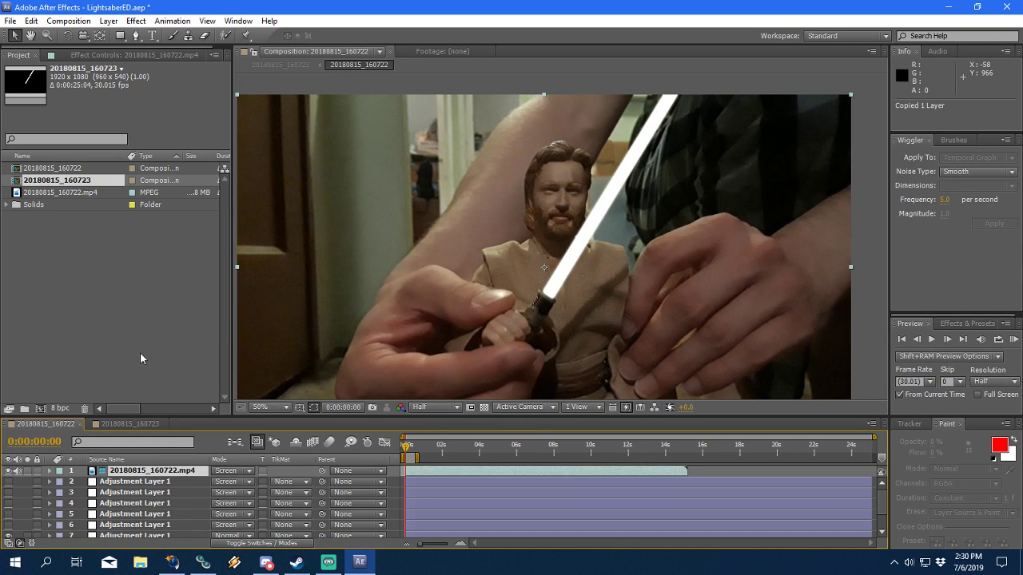
pyautogui.click(54, 193)
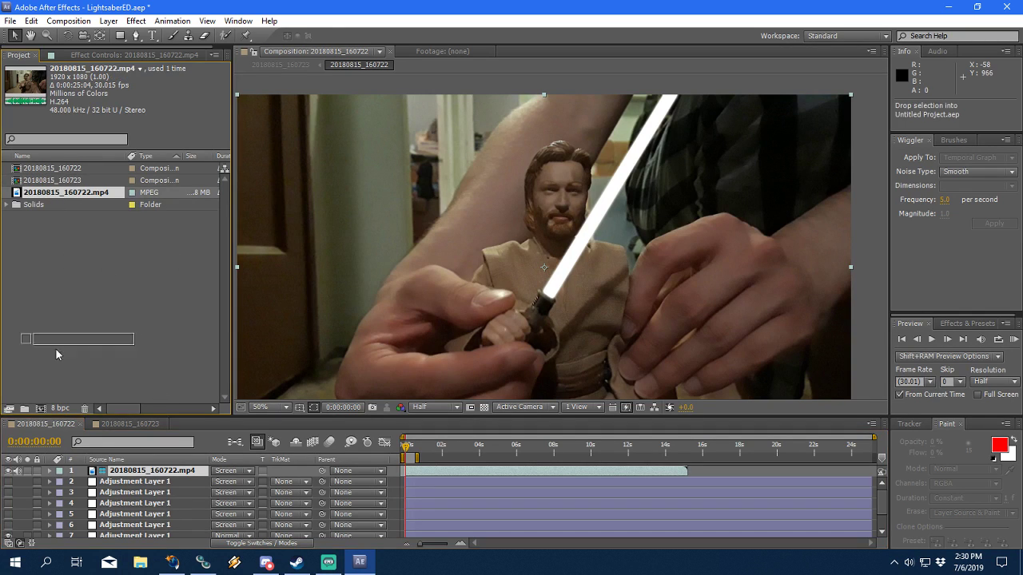
pyautogui.click(39, 410)
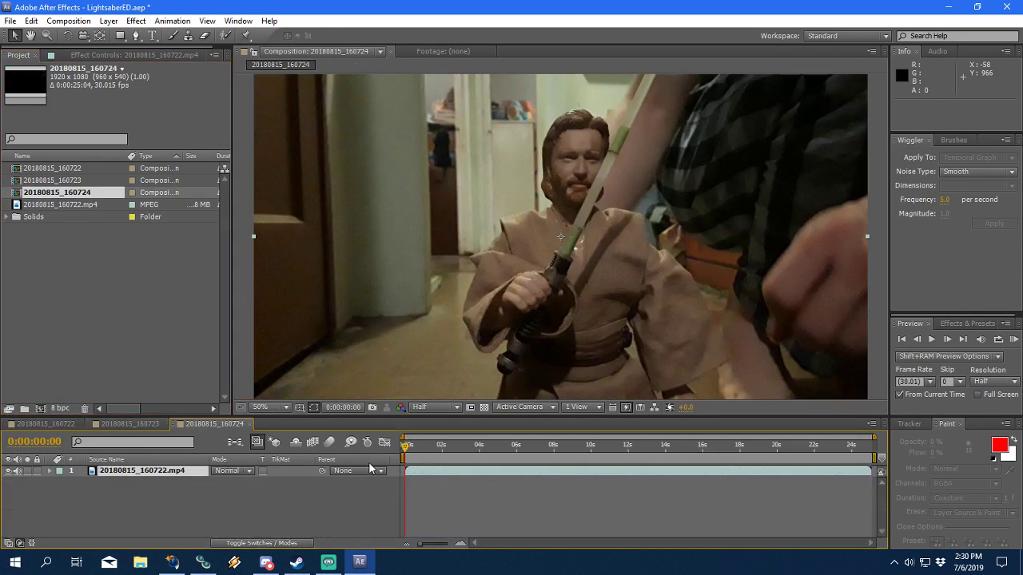
pyautogui.hotkey('ctrl', 'v')
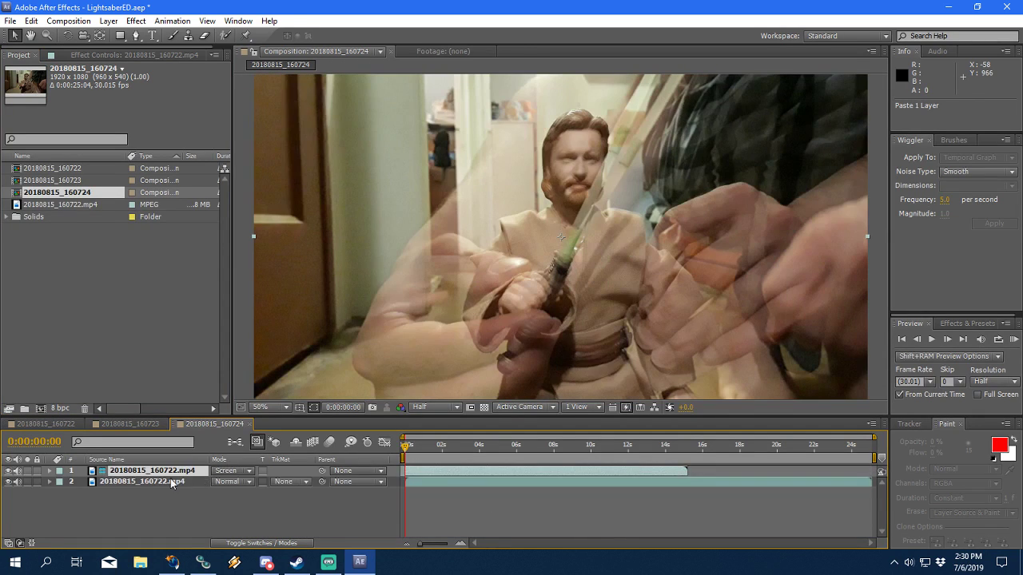
pyautogui.click(170, 480)
pyautogui.press('Delete')
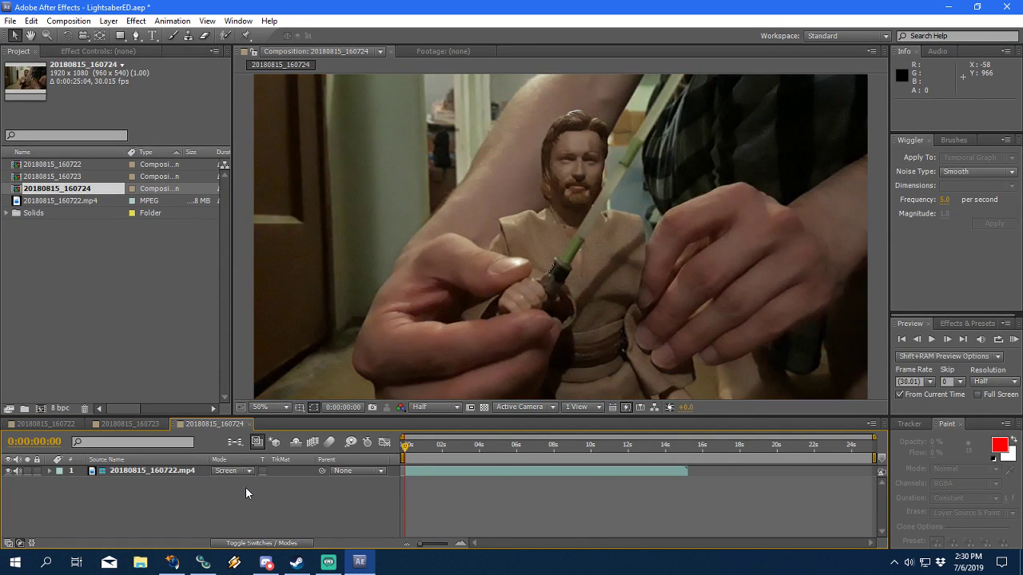
# Step: Make the pasted footage in composition 20180815_160724 a locked, non-guide layer with Normal blending mode
pyautogui.rightClick(158, 471)
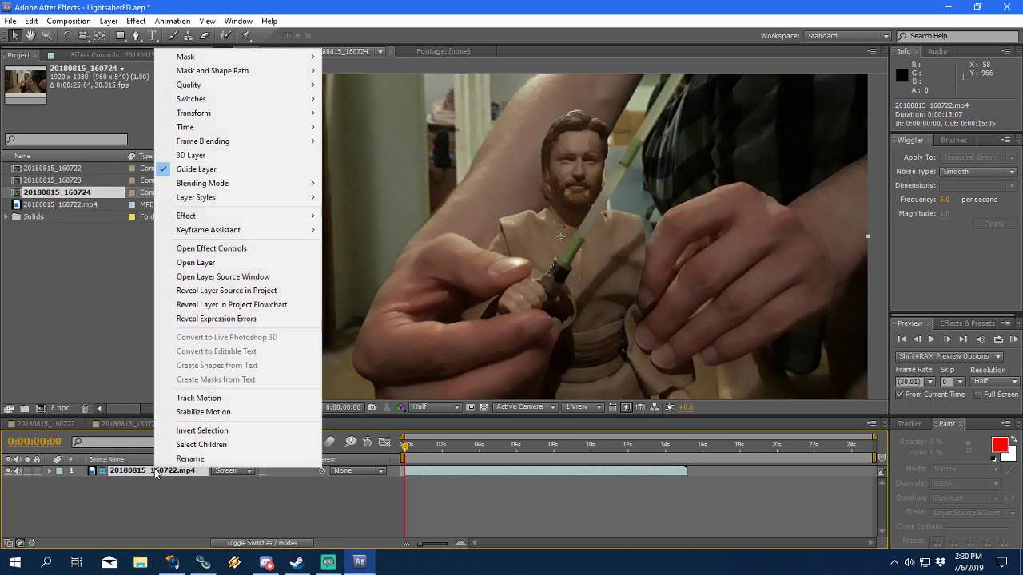
pyautogui.press('Escape')
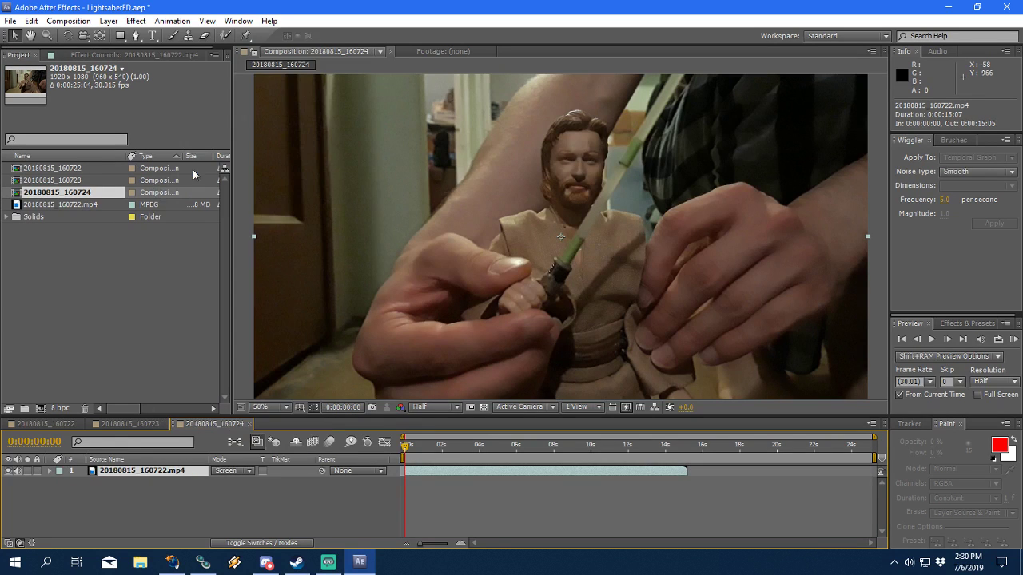
pyautogui.click(38, 472)
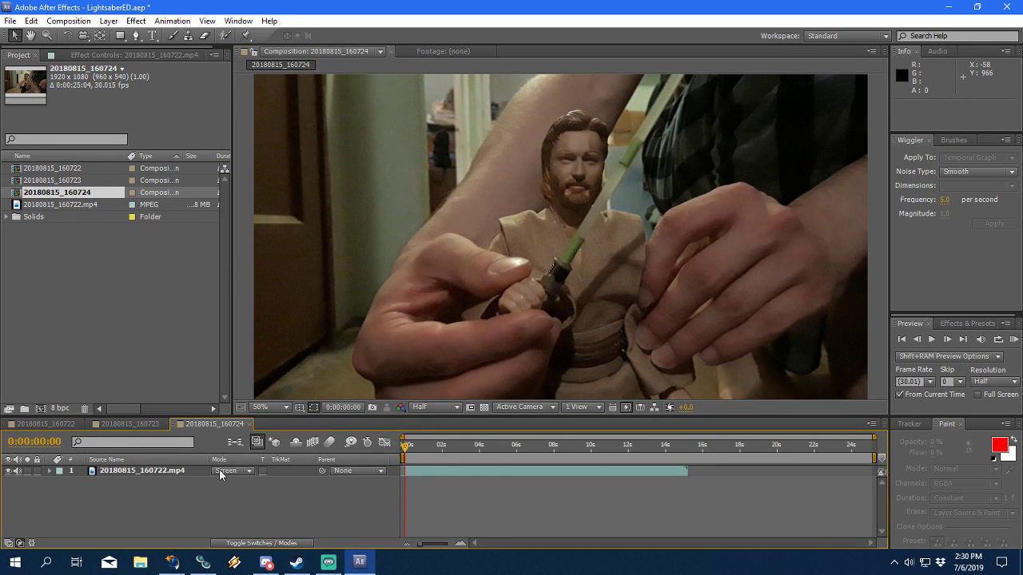
pyautogui.click(226, 470)
pyautogui.click(288, 76)
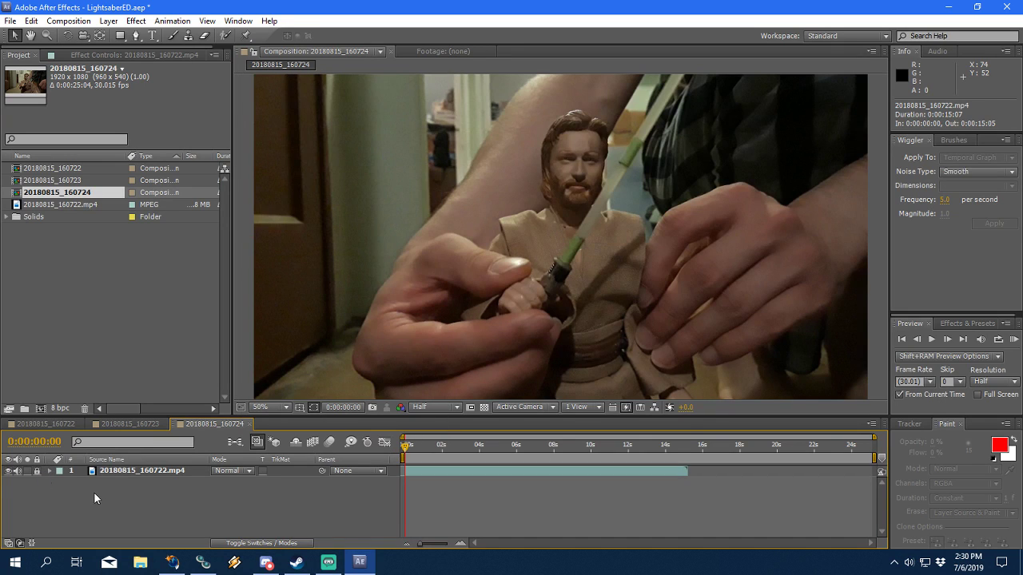
# Step: In composition 20180815_160723, duplicate the nested 20180815_160722 layer and set the upper copy's blending mode to Screen
pyautogui.click(118, 424)
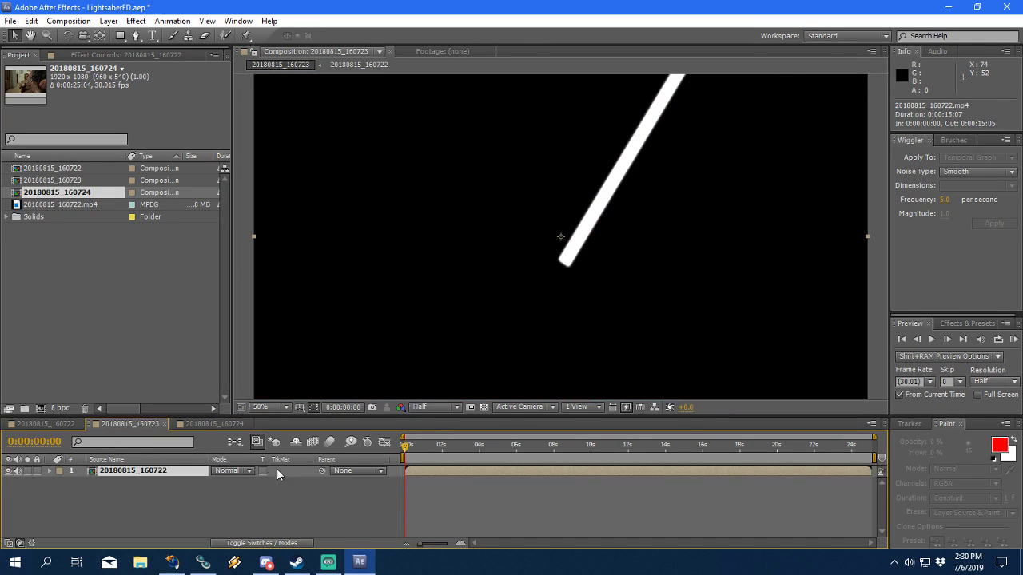
pyautogui.moveTo(605, 205); pyautogui.dragTo(599, 210)
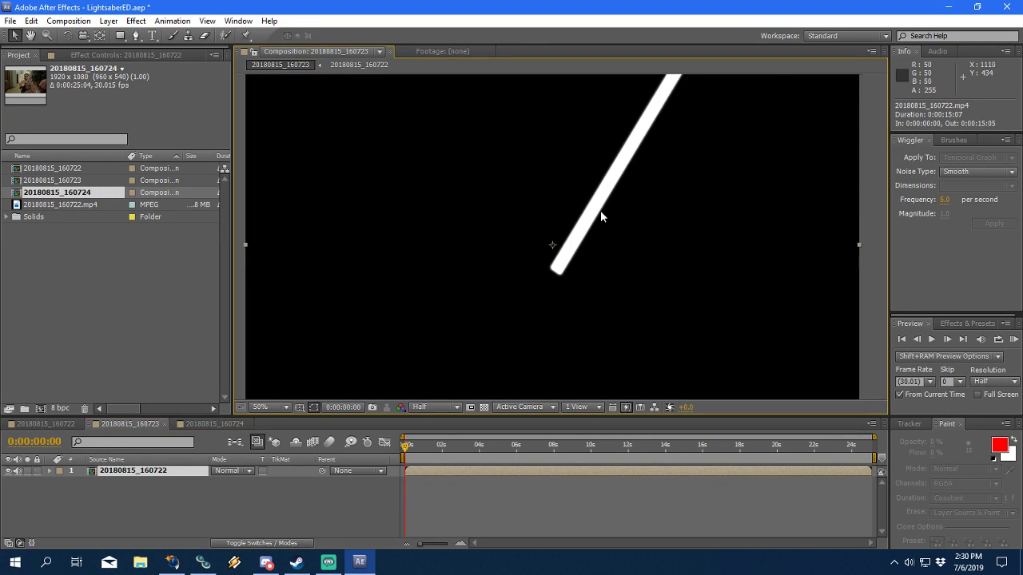
pyautogui.click(139, 508)
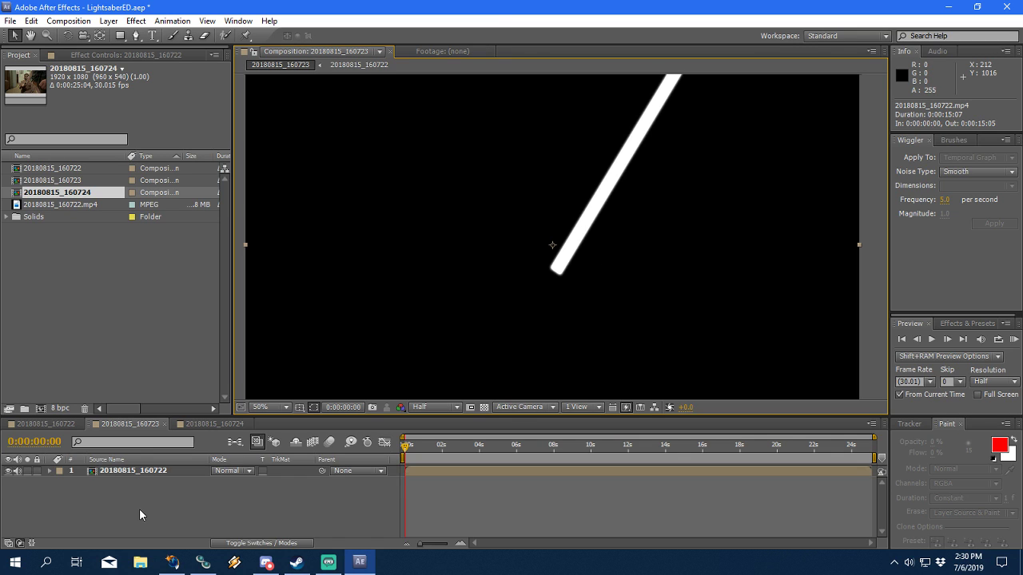
pyautogui.click(125, 470)
pyautogui.hotkey('ctrl', 'd')
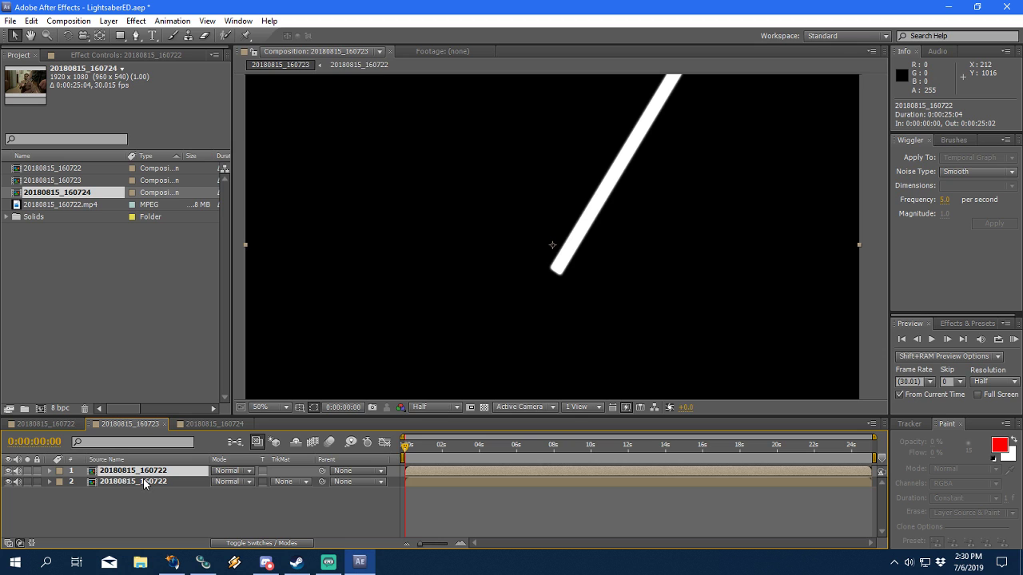
pyautogui.click(233, 482)
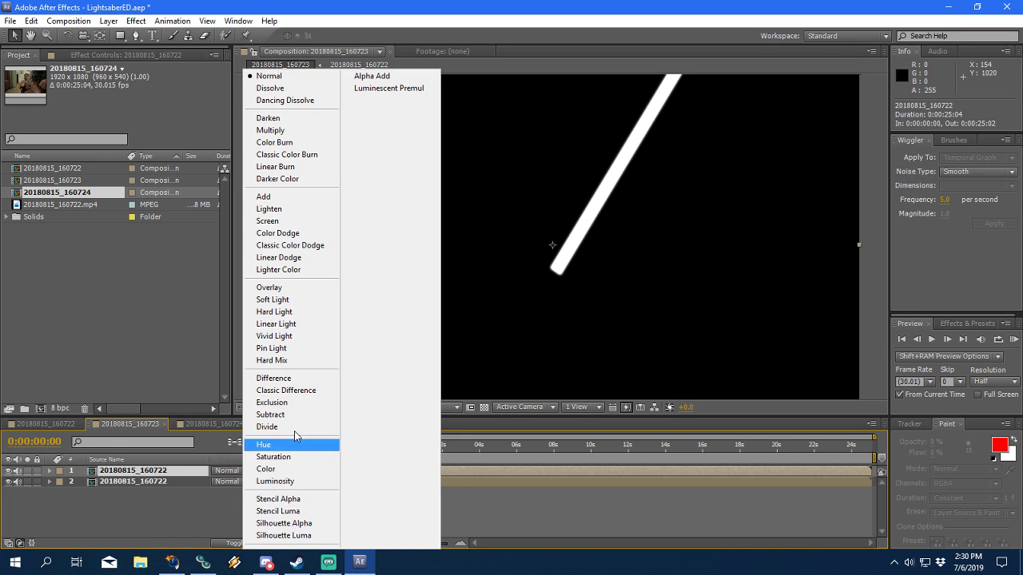
pyautogui.click(276, 233)
pyautogui.click(226, 471)
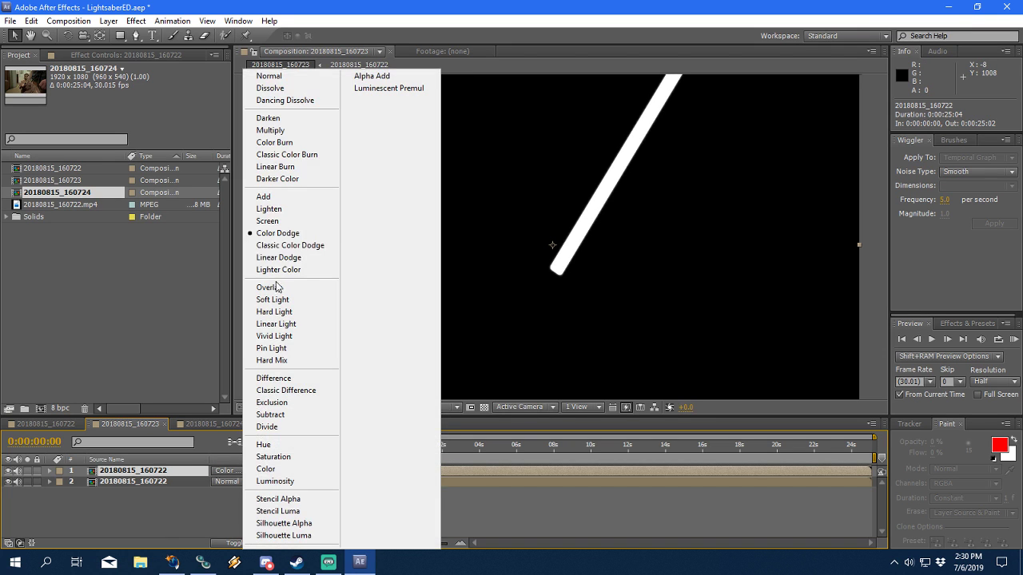
pyautogui.click(268, 221)
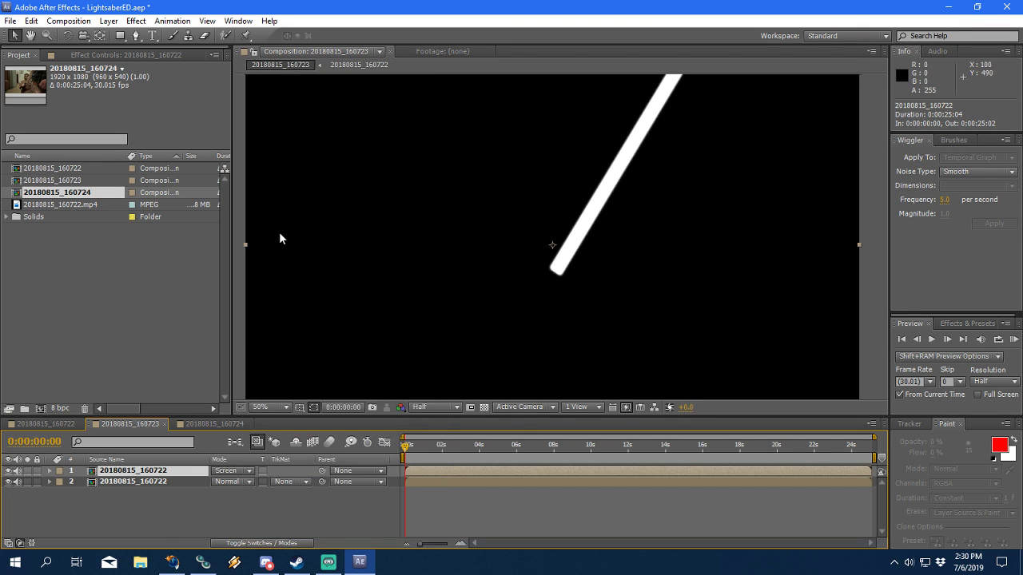
# Step: Apply the Fast Blur effect to the upper copy of the saber layer
pyautogui.click(134, 23)
pyautogui.moveTo(196, 140)
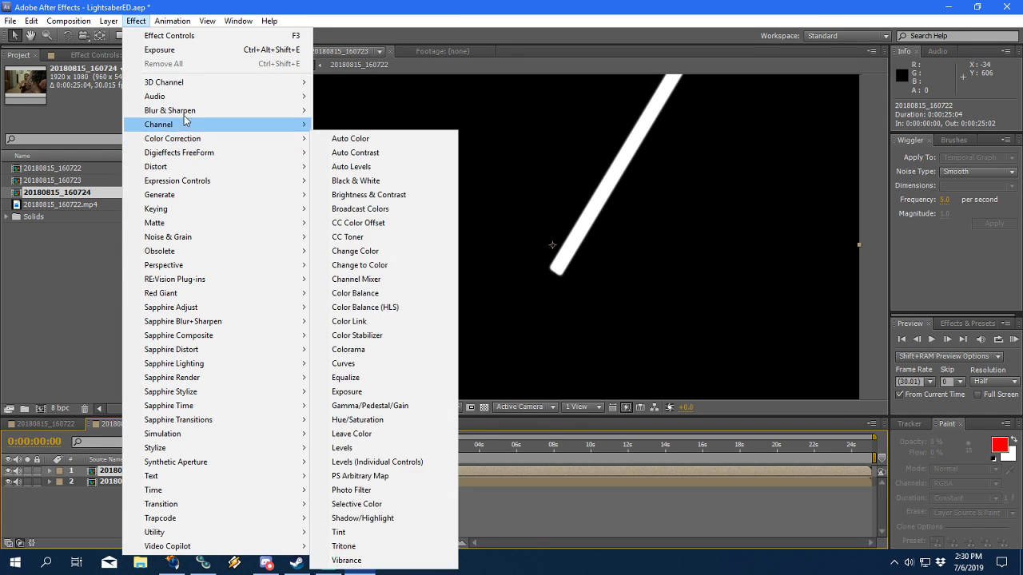
pyautogui.moveTo(186, 117)
pyautogui.click(346, 223)
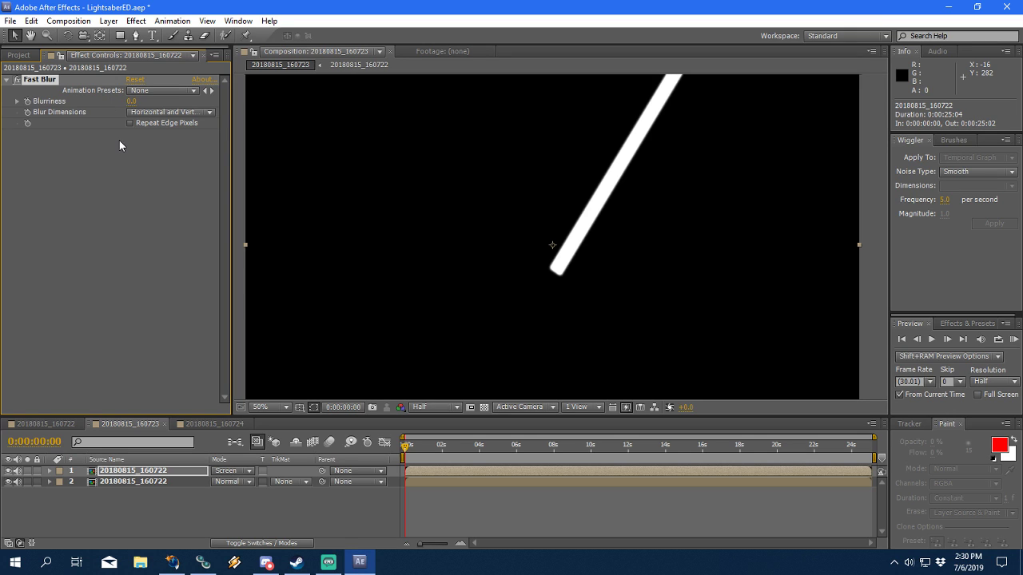
# Step: Enable Repeat Edge Pixels on the upper copy's Fast Blur and set its Blurriness to 15
pyautogui.click(168, 115)
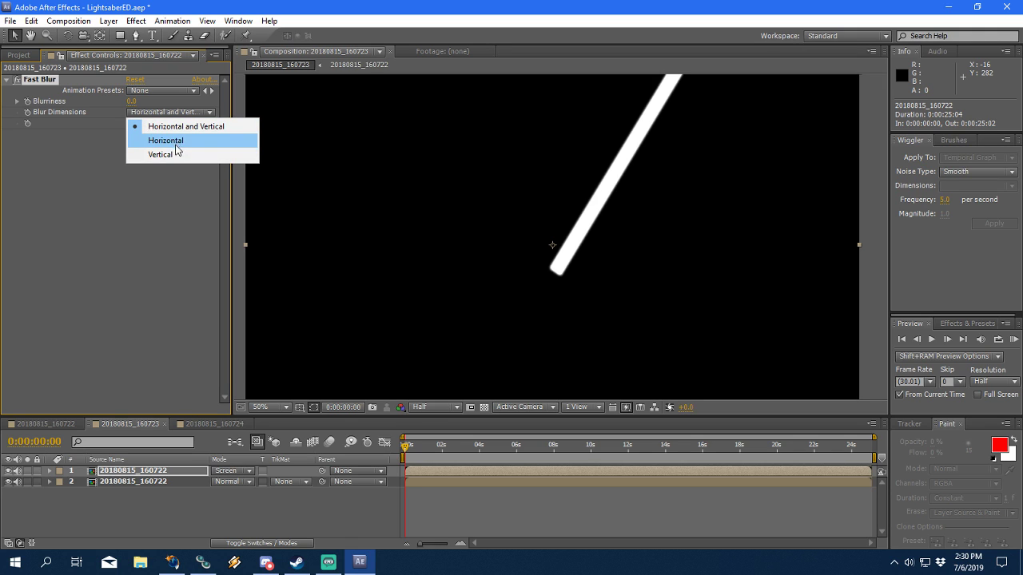
pyautogui.click(249, 6)
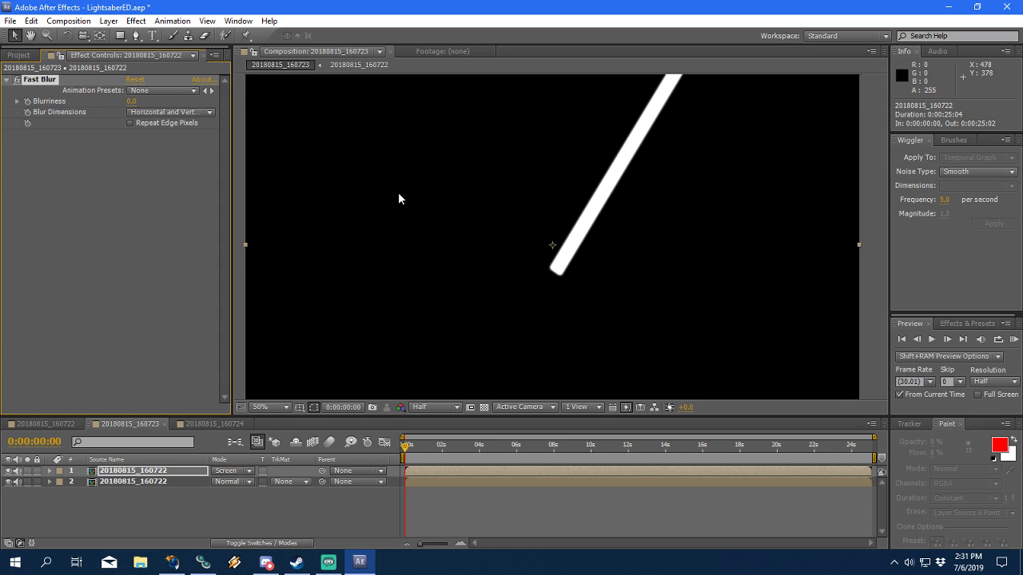
pyautogui.scroll(1, 398, 193)
pyautogui.click(131, 123)
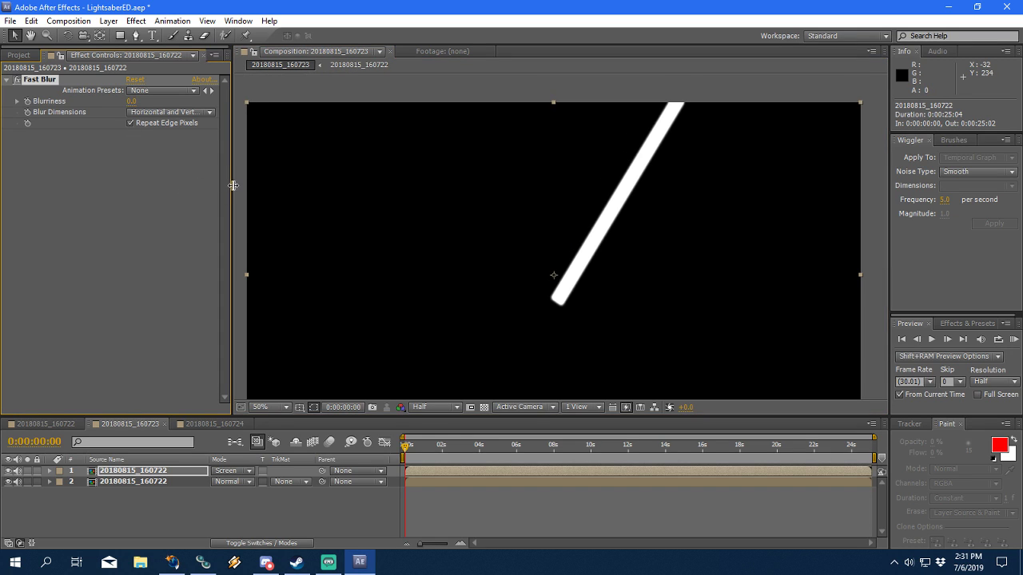
pyautogui.click(133, 102)
pyautogui.write('15')
pyautogui.press('Return')
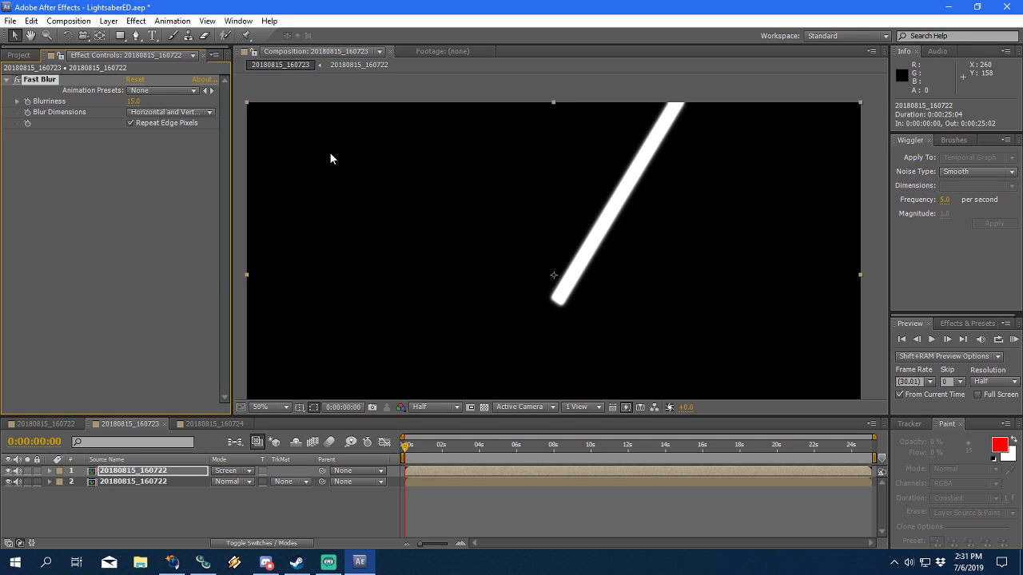
# Step: Duplicate the blurred saber layer and set the new copy's Fast Blur Blurriness to 30
pyautogui.click(132, 470)
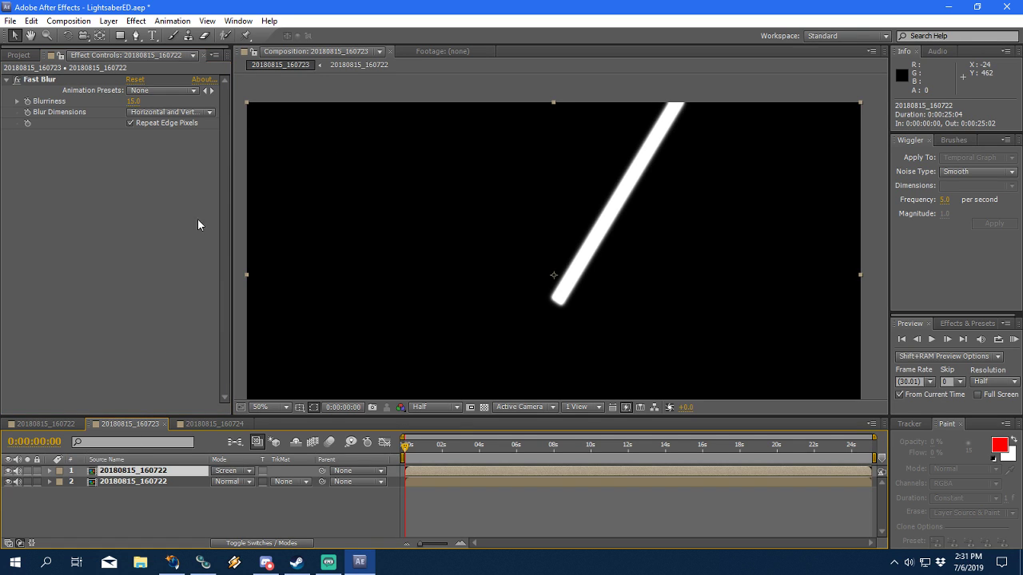
pyautogui.hotkey('ctrl', 'd')
pyautogui.click(132, 102)
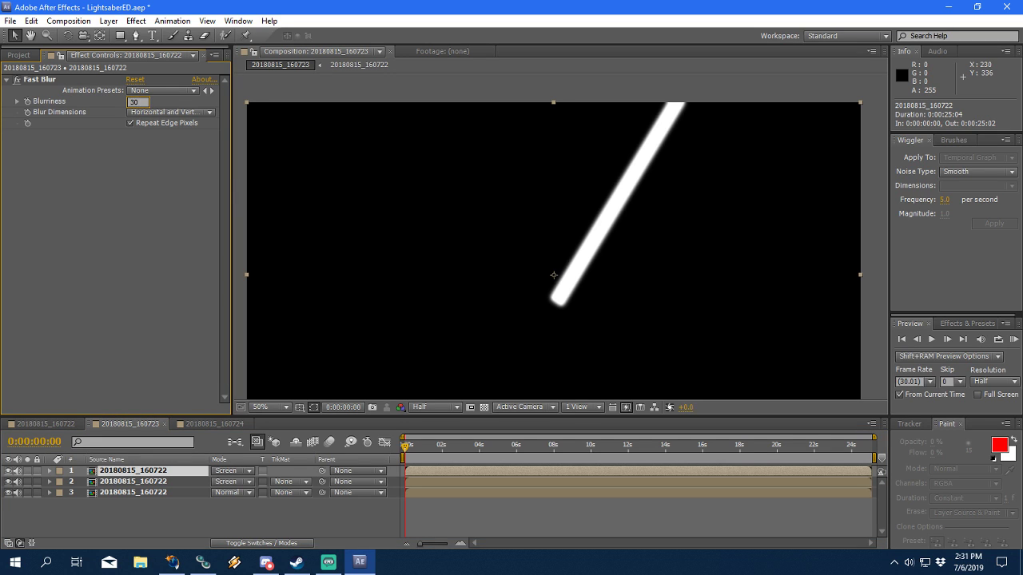
pyautogui.write('30')
pyautogui.press('Return')
# Step: Duplicate the topmost blurred saber layer and open the new copy's Blurriness value for editing
pyautogui.click(149, 474)
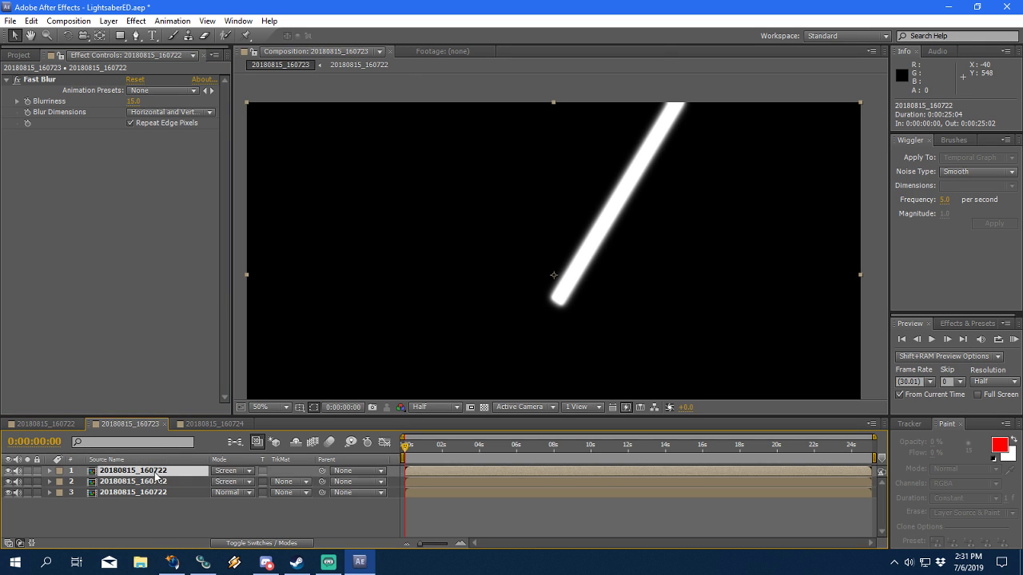
pyautogui.hotkey('ctrl', 'd')
pyautogui.click(133, 103)
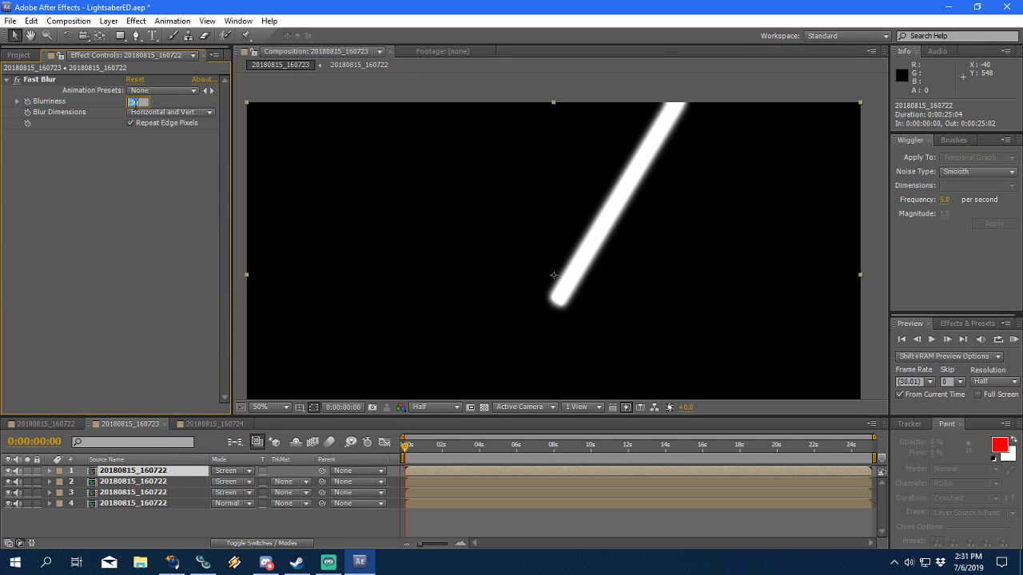
# Step: Consult the adjustment layers' Fast Blur values in composition 20180815_160722, and set the topmost layer's Blurriness to 70 in composition 20180815_160723
pyautogui.click(48, 423)
pyautogui.scroll(-2, 119, 503)
pyautogui.click(143, 503)
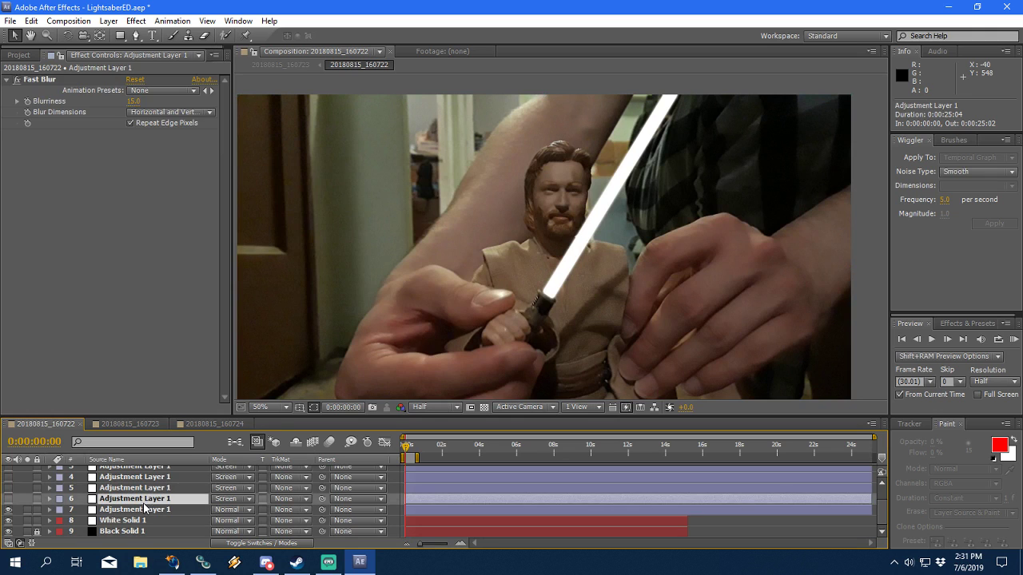
pyautogui.click(144, 490)
pyautogui.scroll(2, 148, 496)
pyautogui.click(160, 504)
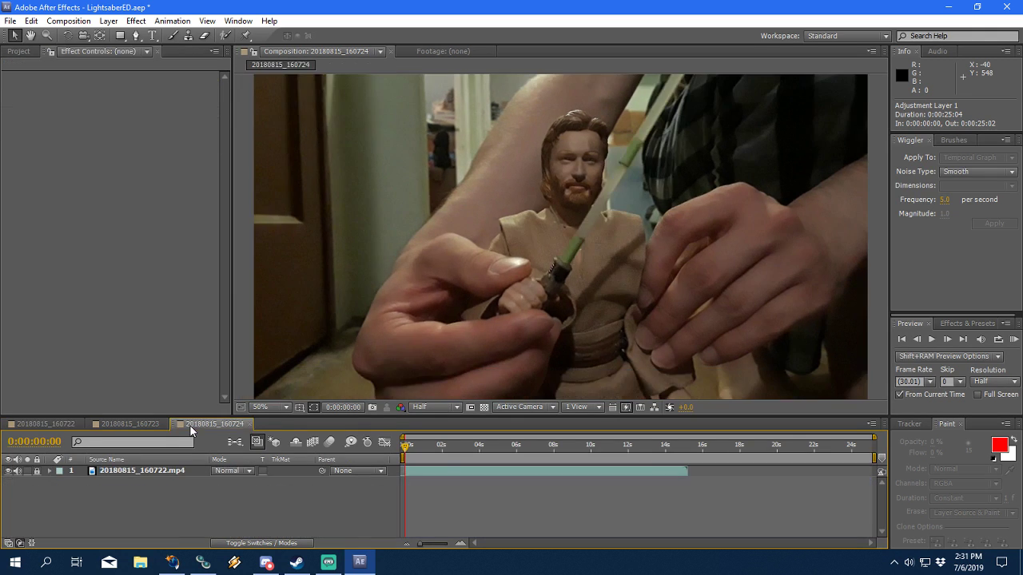
pyautogui.click(132, 425)
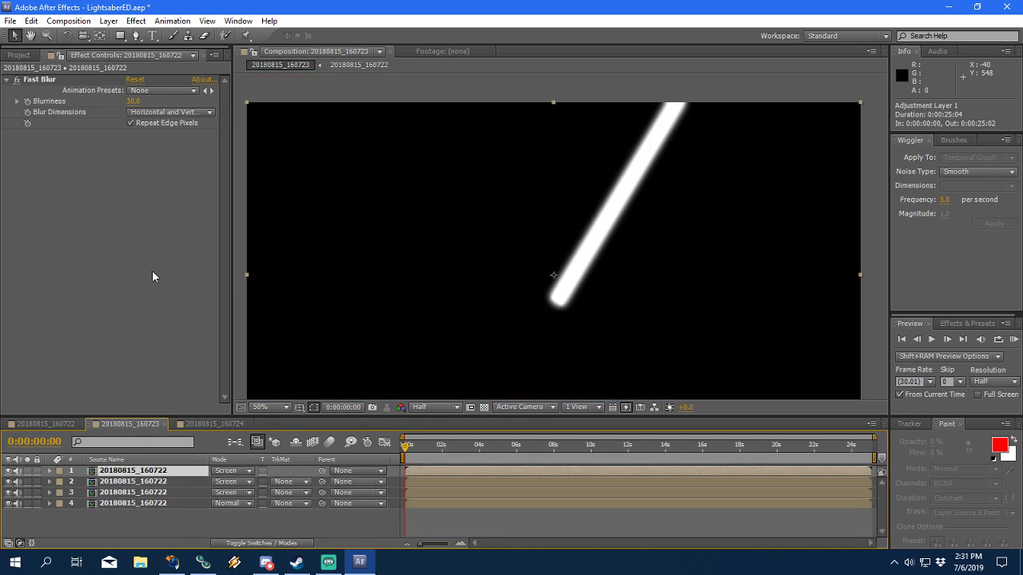
pyautogui.click(135, 101)
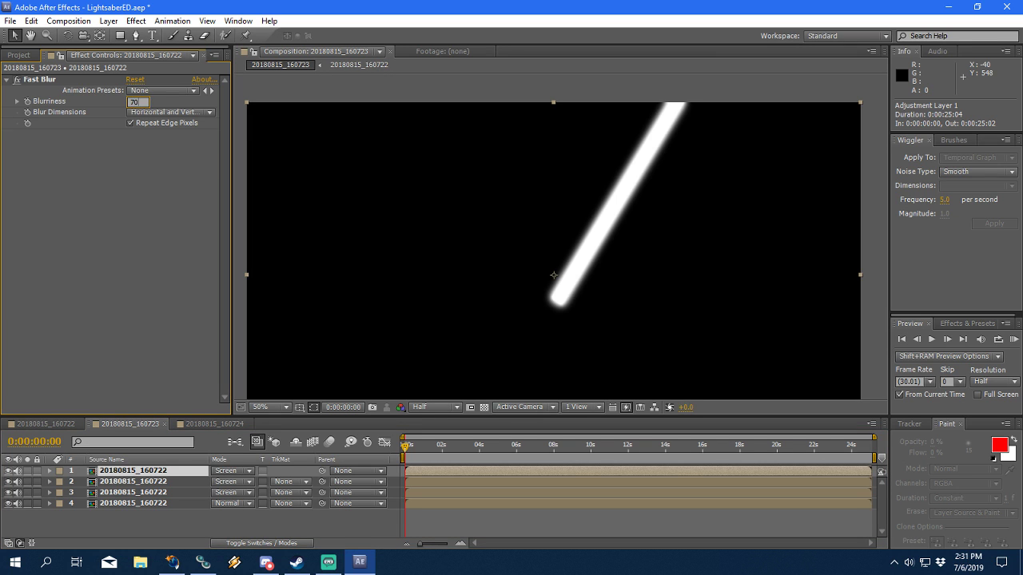
pyautogui.write('70')
pyautogui.press('Return')
# Step: Consult the next adjustment layer's Fast Blur value in composition 20180815_160722, and select the topmost layer in composition 20180815_160723
pyautogui.click(133, 482)
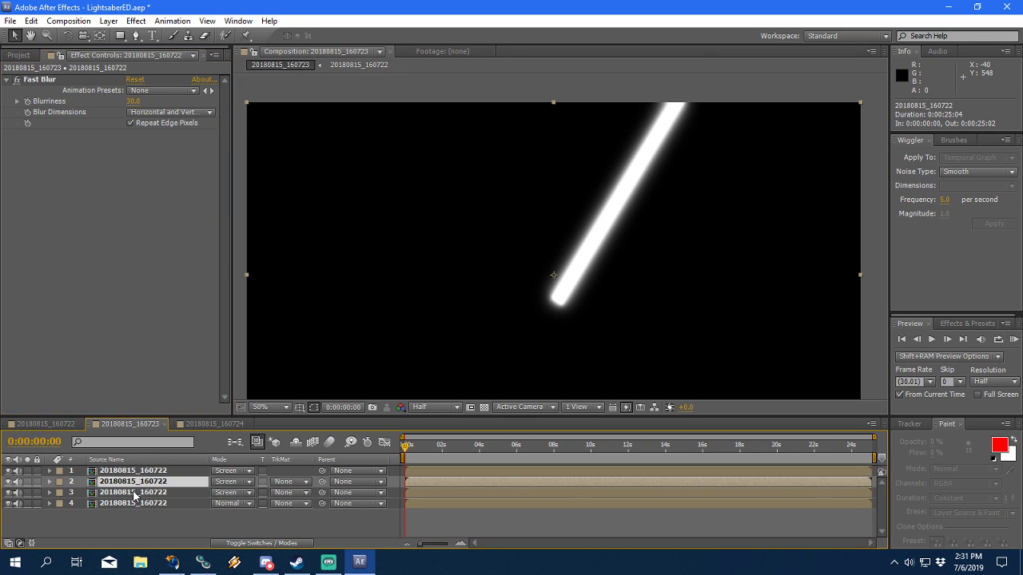
pyautogui.click(78, 428)
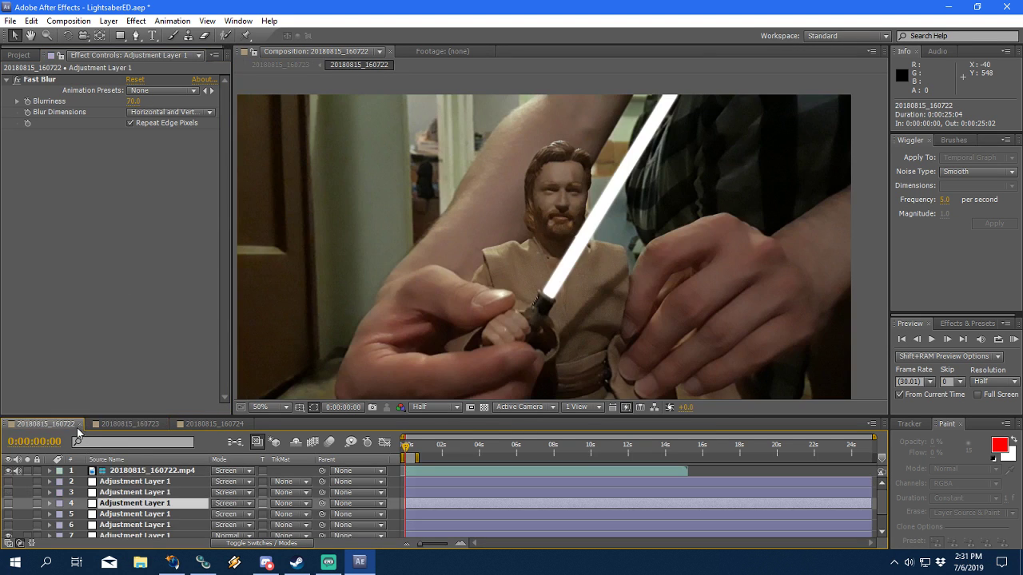
pyautogui.click(142, 493)
pyautogui.click(140, 428)
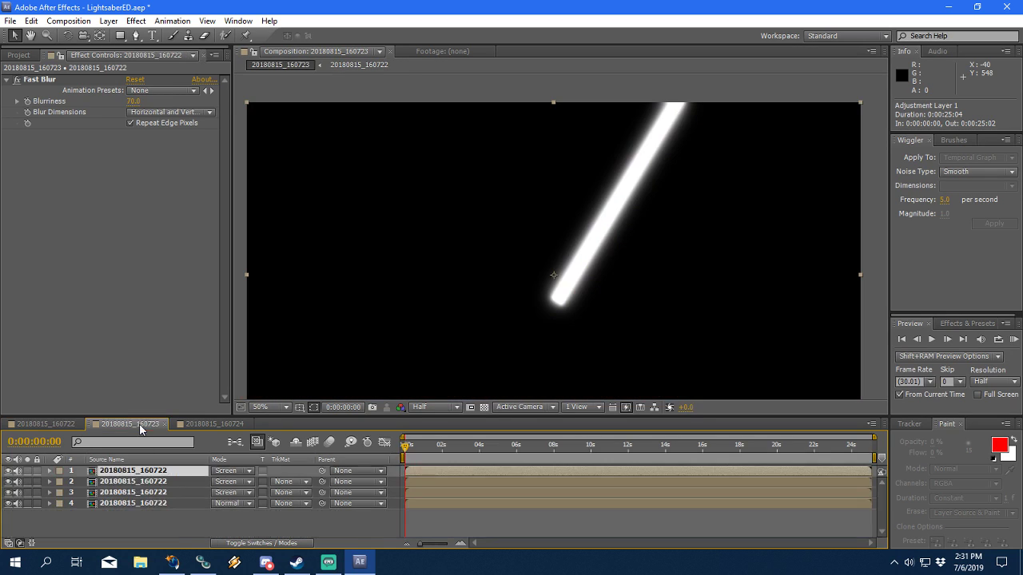
pyautogui.click(146, 494)
pyautogui.click(147, 474)
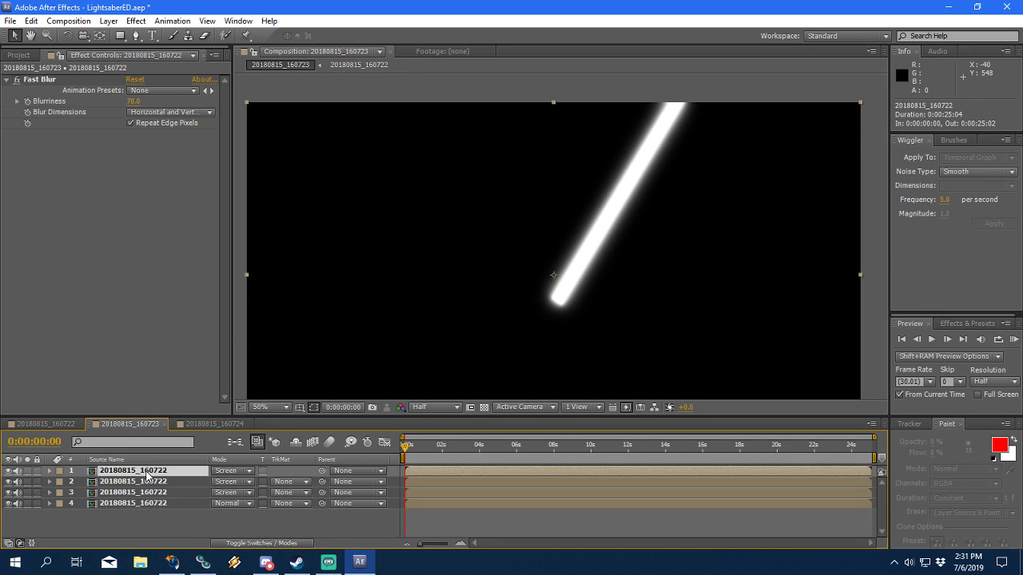
# Step: Duplicate the topmost blurred saber layer and set the new copy's Fast Blur Blurriness to 100
pyautogui.hotkey('ctrl', 'd')
pyautogui.click(133, 102)
pyautogui.write('7')
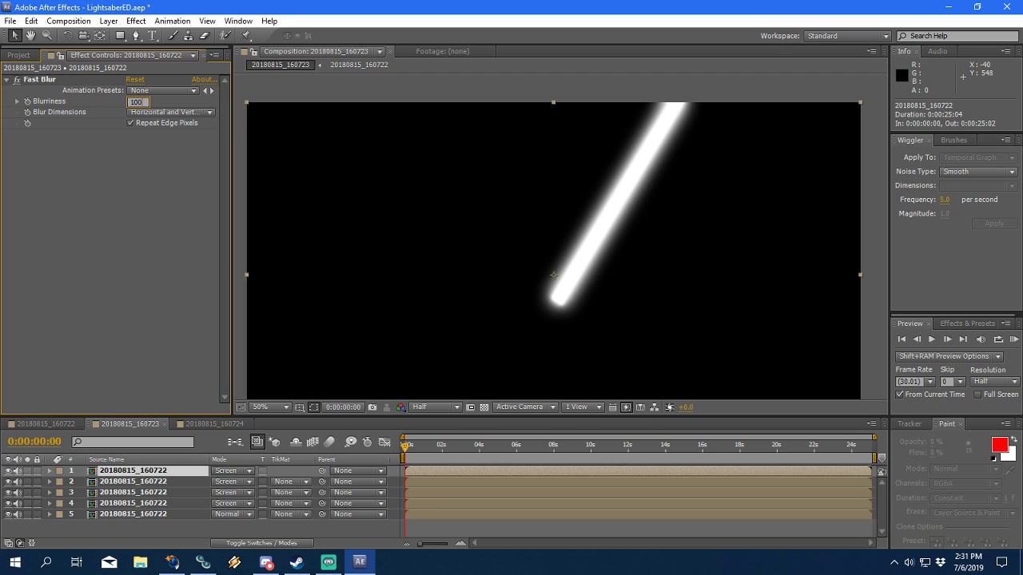
pyautogui.press('Return')
# Step: Duplicate the saber layer with Blurriness 100 and raise the new copy's Fast Blur Blurriness to produce a wide, faint outer glow
pyautogui.click(143, 482)
pyautogui.click(144, 472)
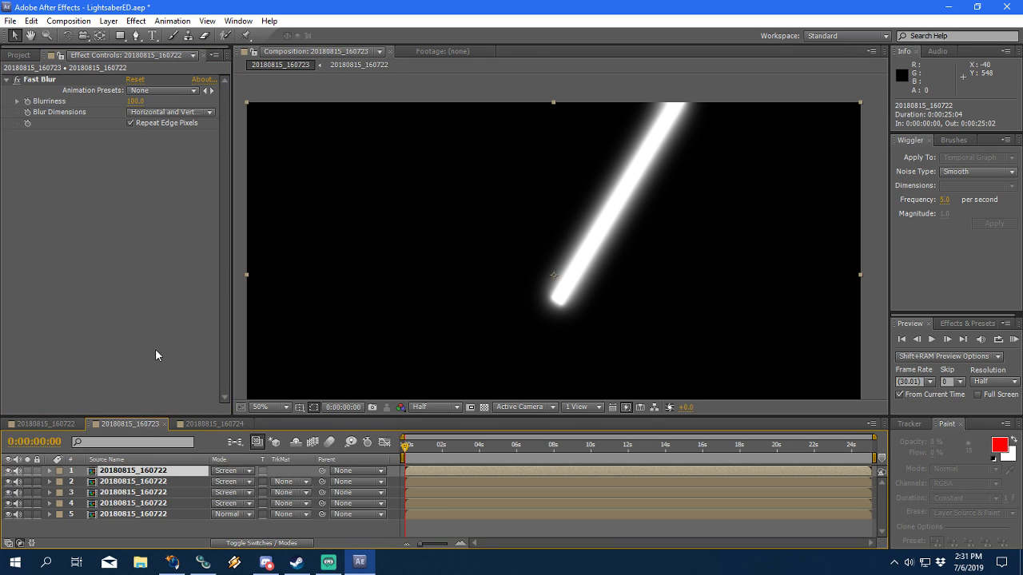
pyautogui.hotkey('ctrl', 'd')
pyautogui.click(136, 102)
pyautogui.write('50')
pyautogui.press('Return')
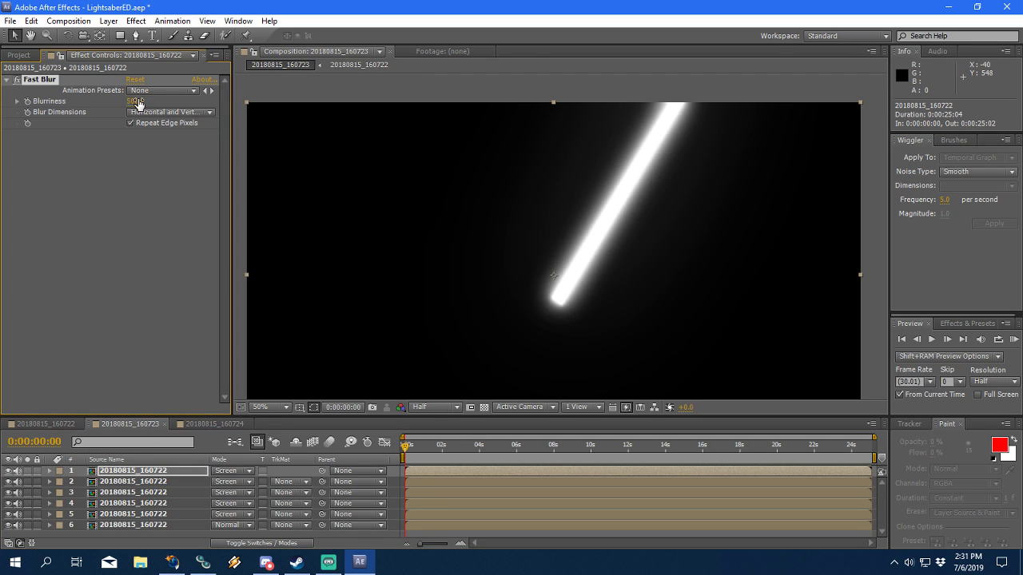
# Step: Place composition 20180815_160723 as a layer beneath the footage in composition 20180815_160724
pyautogui.doubleClick(151, 491)
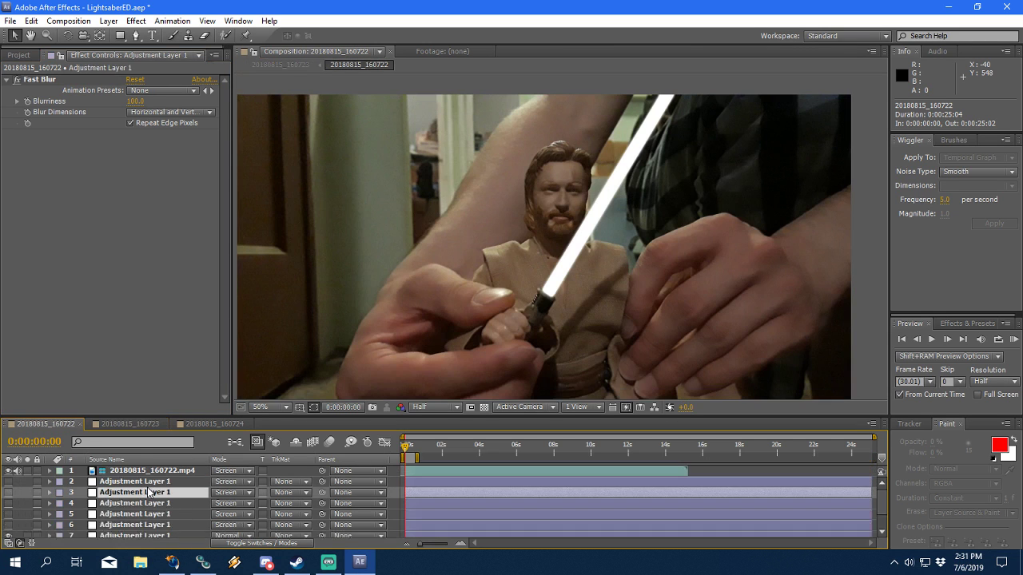
pyautogui.click(138, 426)
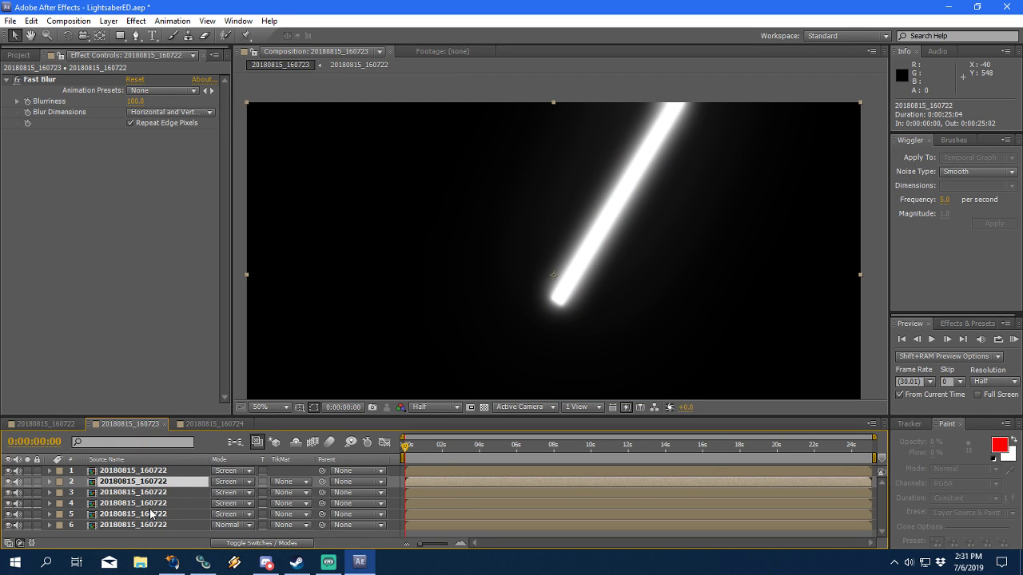
pyautogui.click(202, 424)
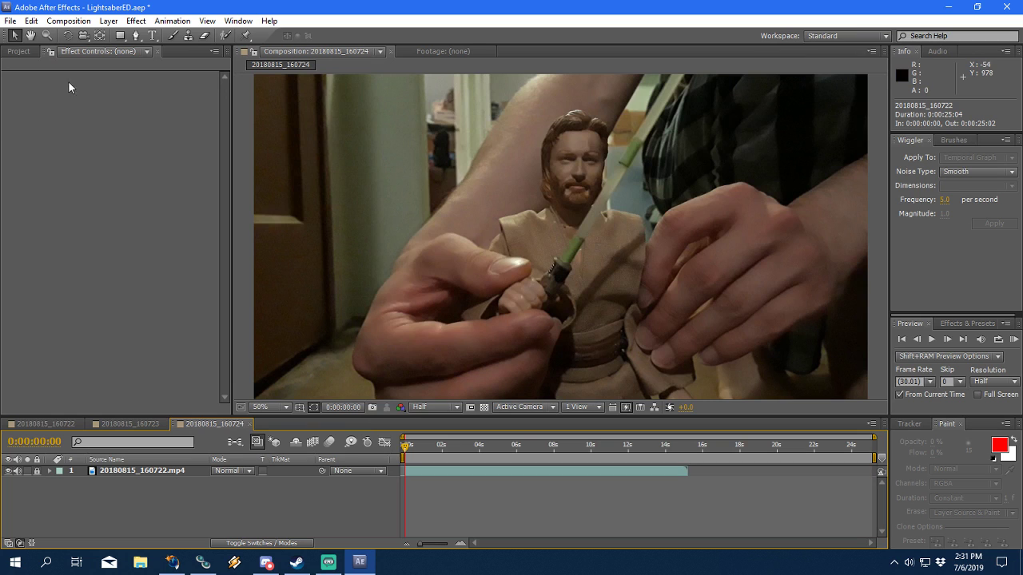
pyautogui.click(22, 51)
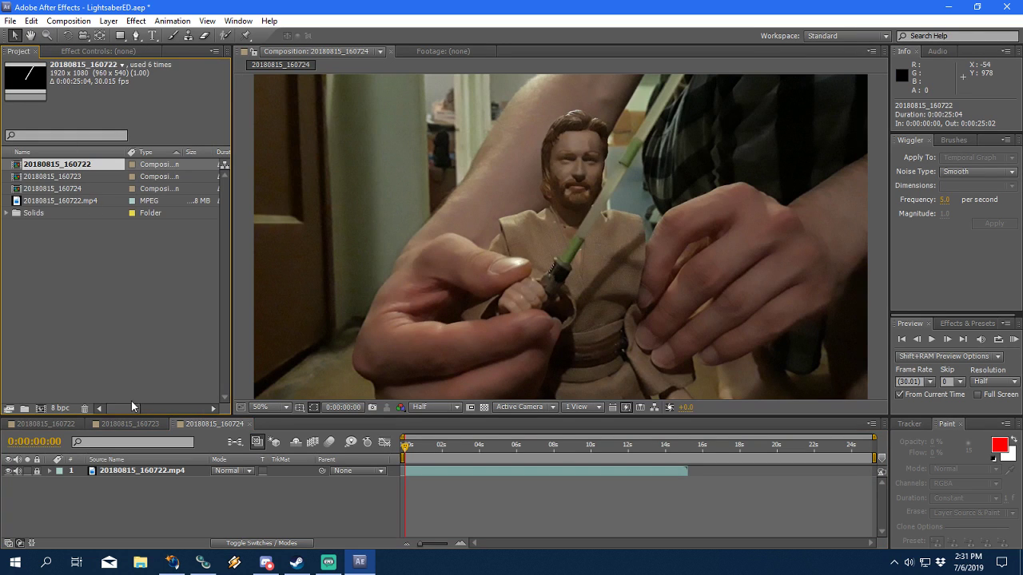
pyautogui.moveTo(56, 176); pyautogui.dragTo(147, 491)
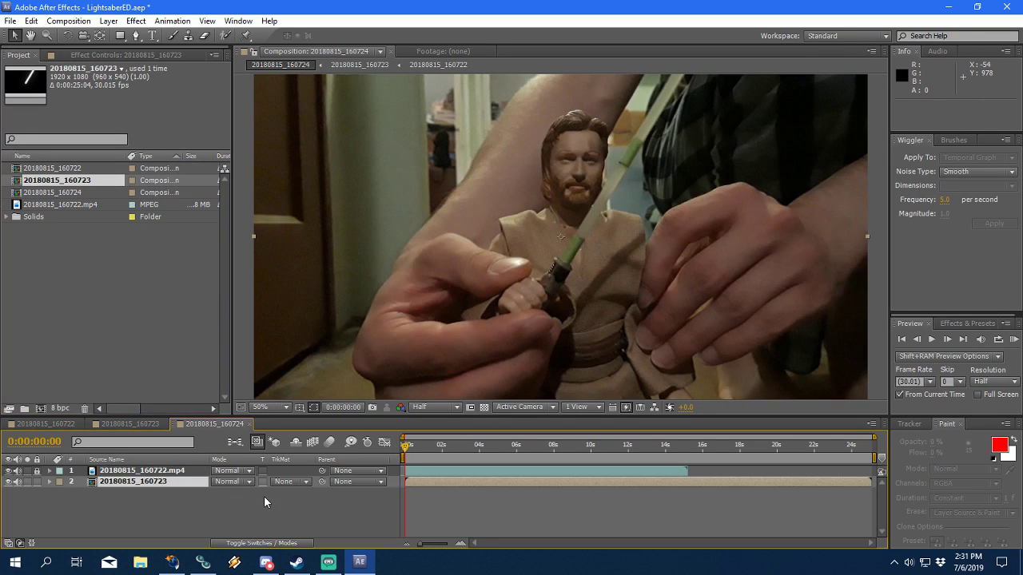
# Step: Set the blending mode of the 20180815_160722.mp4 footage layer to Screen in composition 20180815_160724
pyautogui.click(227, 473)
pyautogui.click(227, 471)
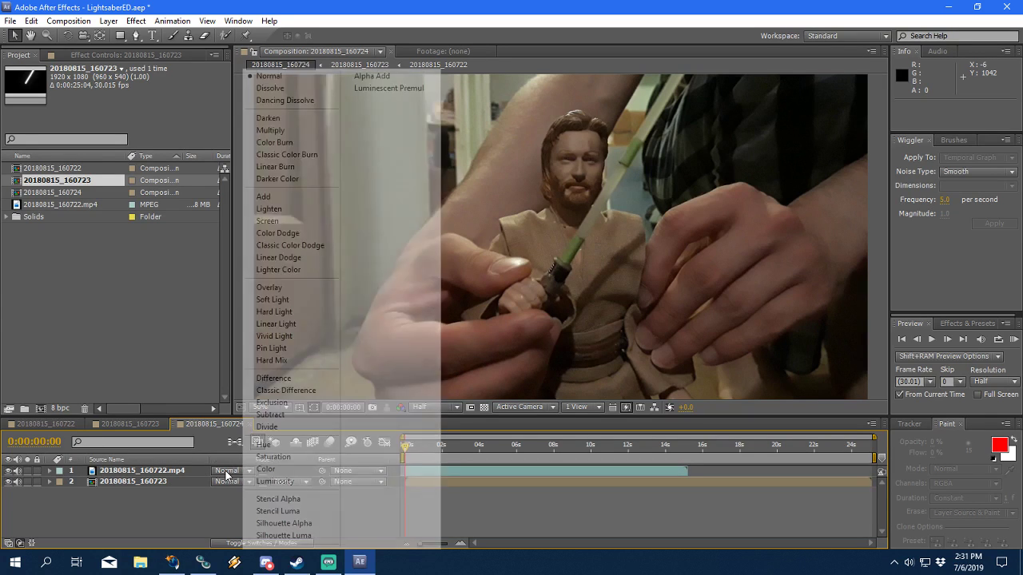
pyautogui.click(268, 221)
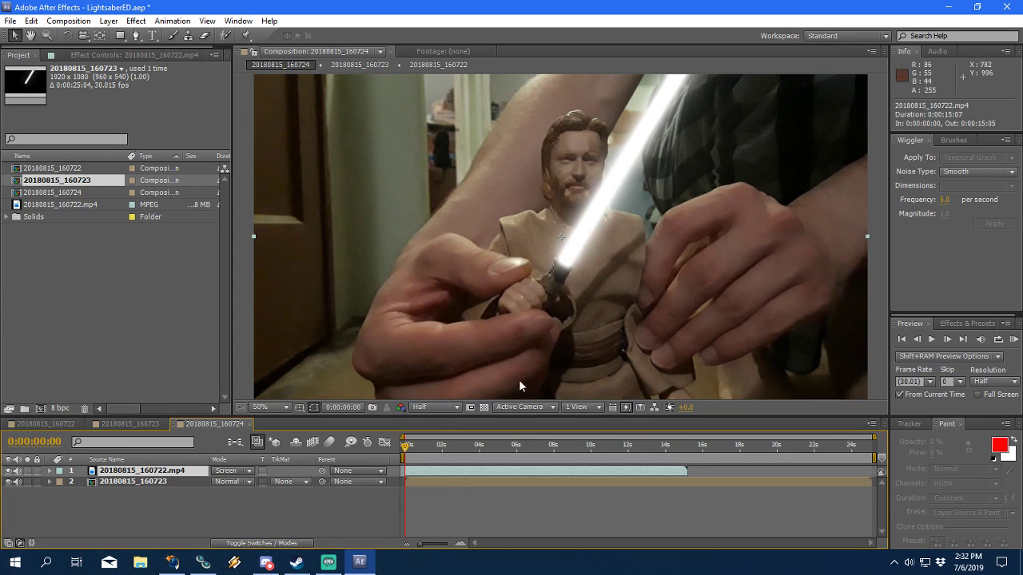
pyautogui.moveTo(645, 202); pyautogui.dragTo(626, 239)
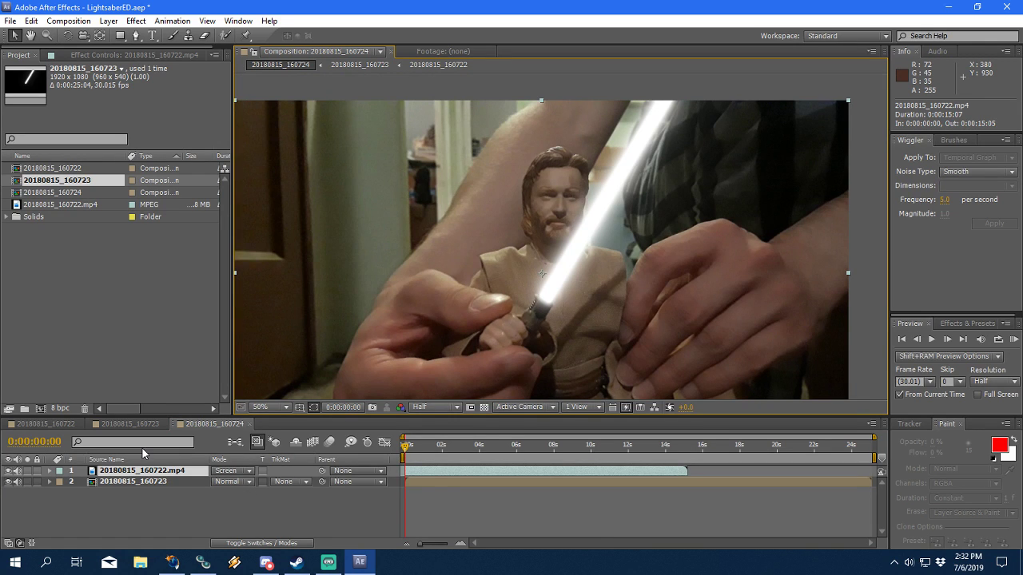
# Step: Compare composition 20180815_160722 with the glowing saber in composition 20180815_160724, and save the project
pyautogui.click(62, 422)
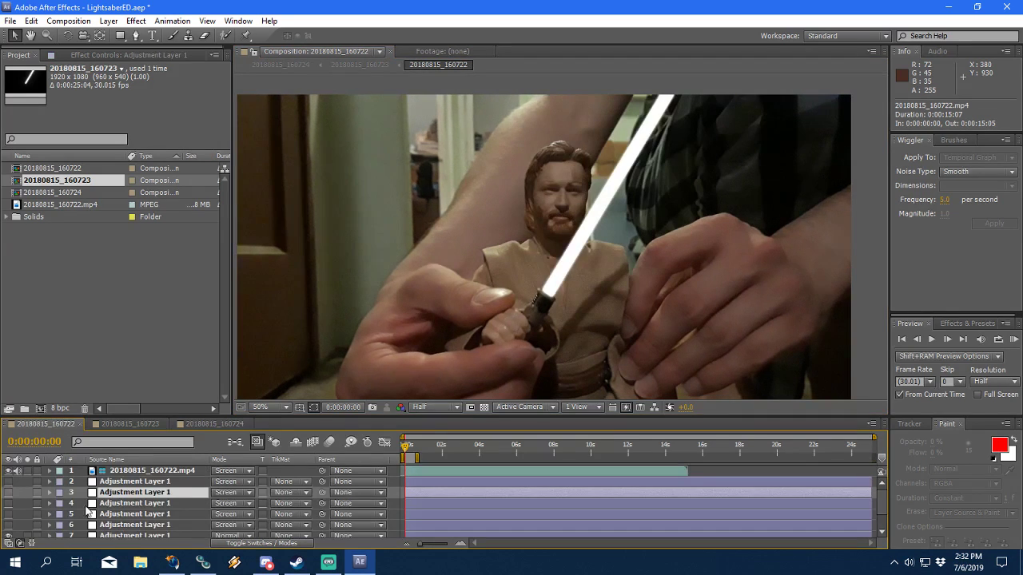
pyautogui.click(200, 424)
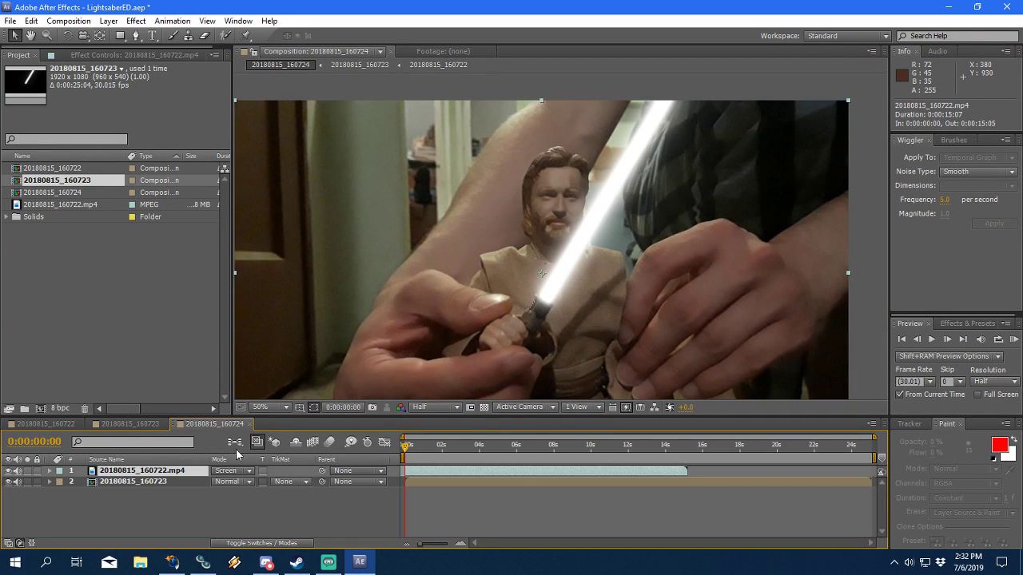
pyautogui.hotkey('ctrl', 's')
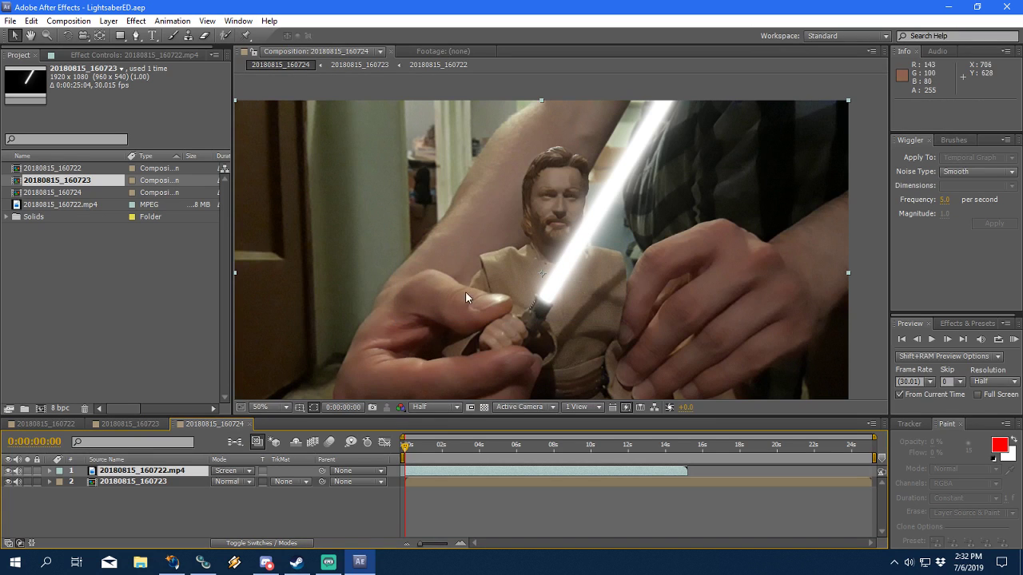
# Step: Add an adjustment layer between the footage and the 20180815_160723 layer in composition 20180815_160724, and save the project
pyautogui.click(153, 482)
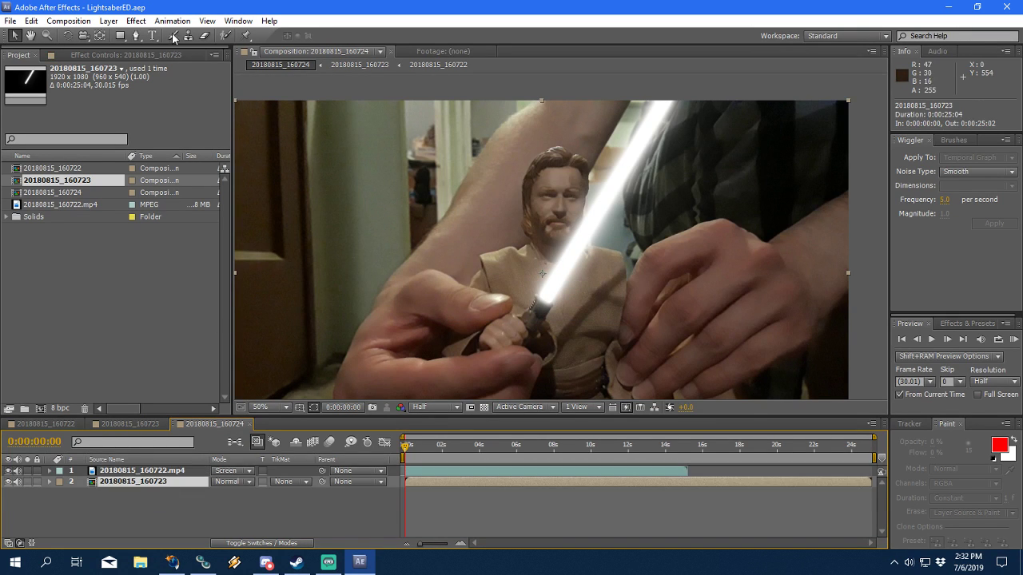
pyautogui.click(109, 20)
pyautogui.moveTo(125, 36)
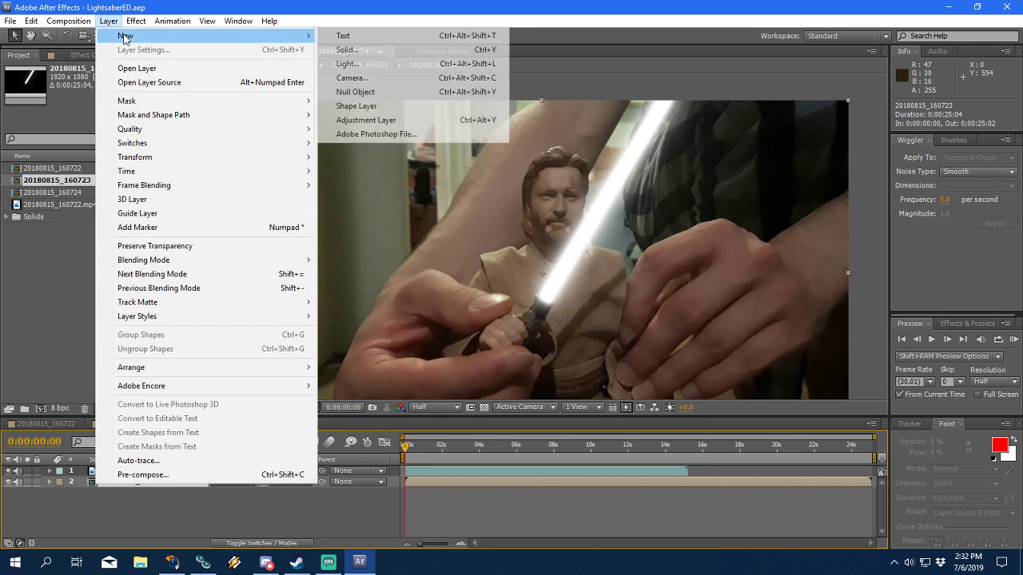
pyautogui.click(370, 121)
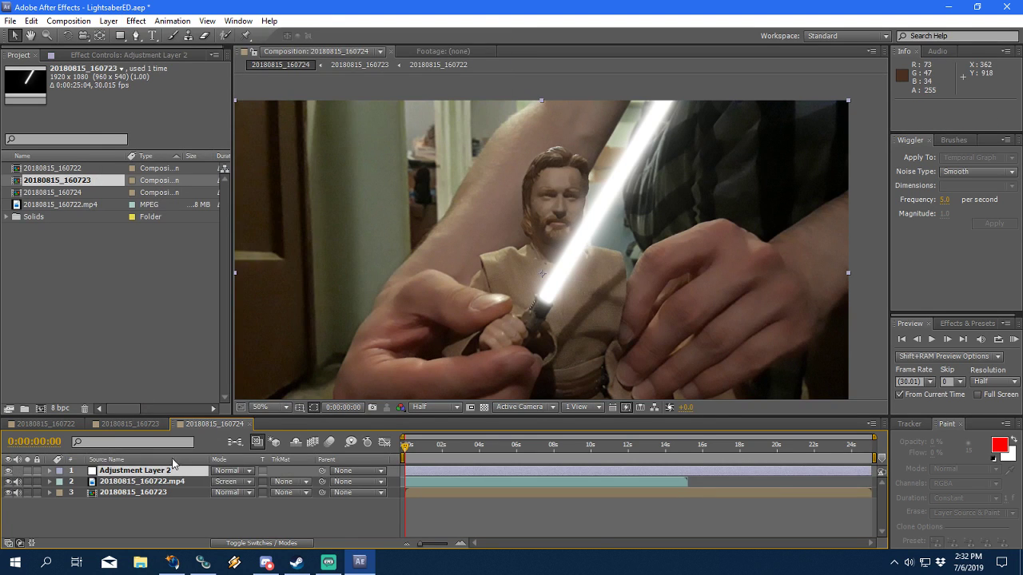
pyautogui.moveTo(158, 471); pyautogui.dragTo(165, 486)
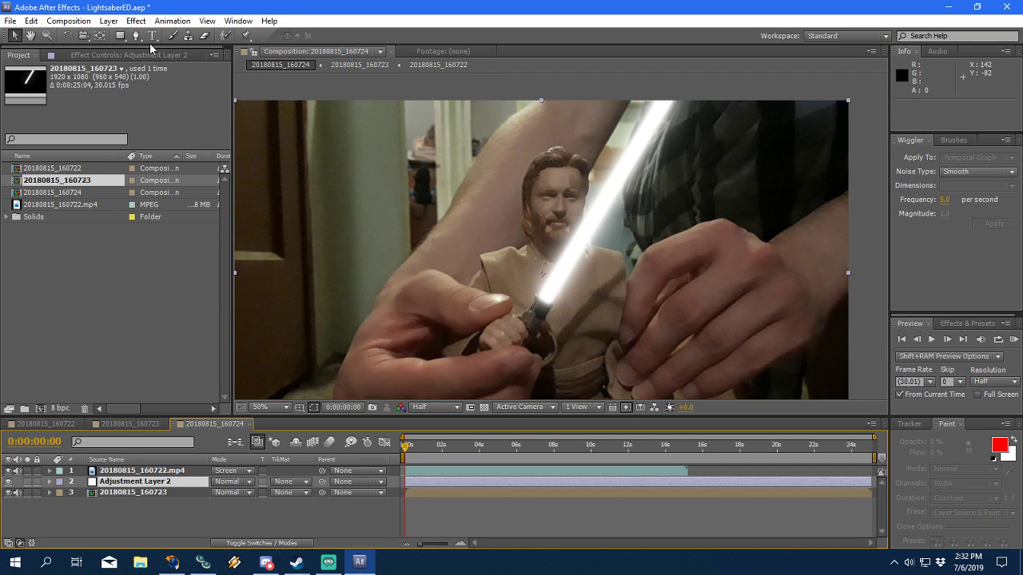
pyautogui.hotkey('ctrl', 's')
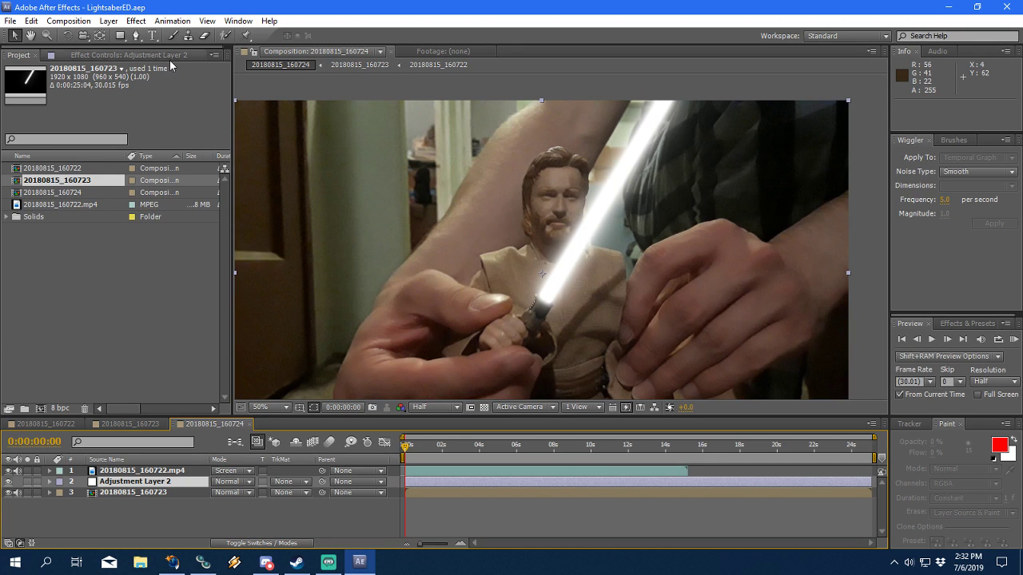
# Step: Apply the Color Balance effect to the new adjustment layer and show its effect controls
pyautogui.click(136, 21)
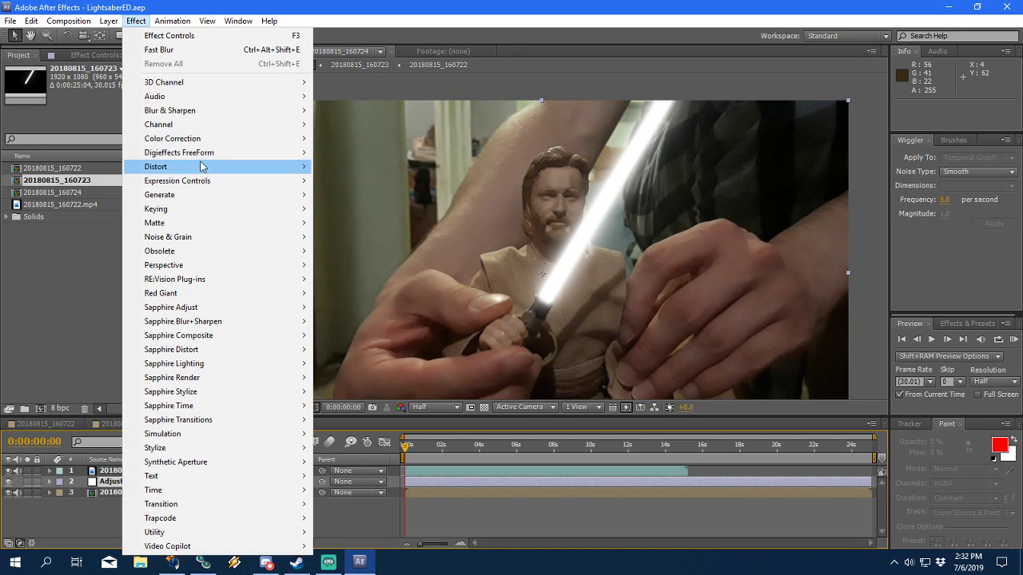
pyautogui.moveTo(213, 139)
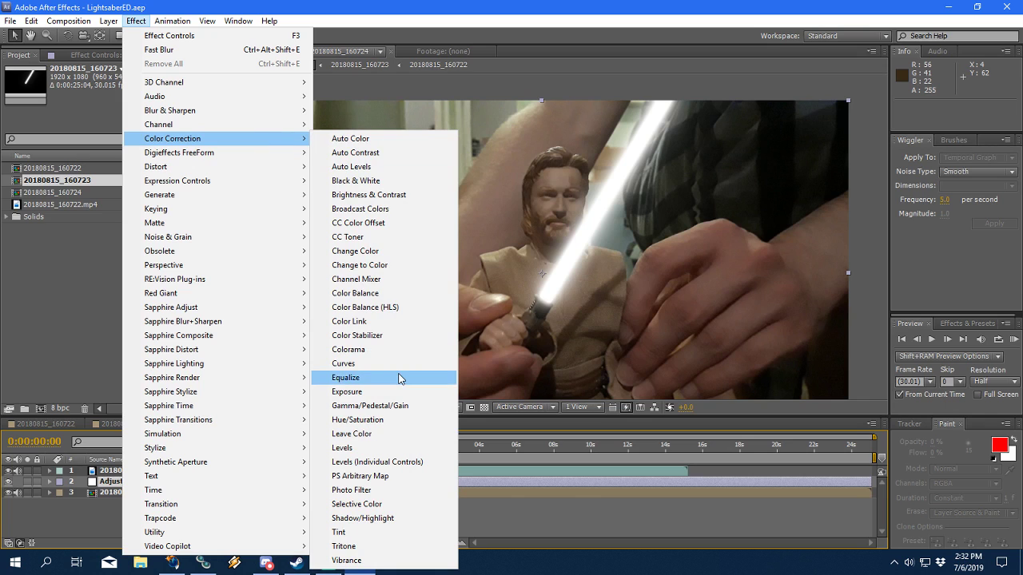
pyautogui.click(370, 295)
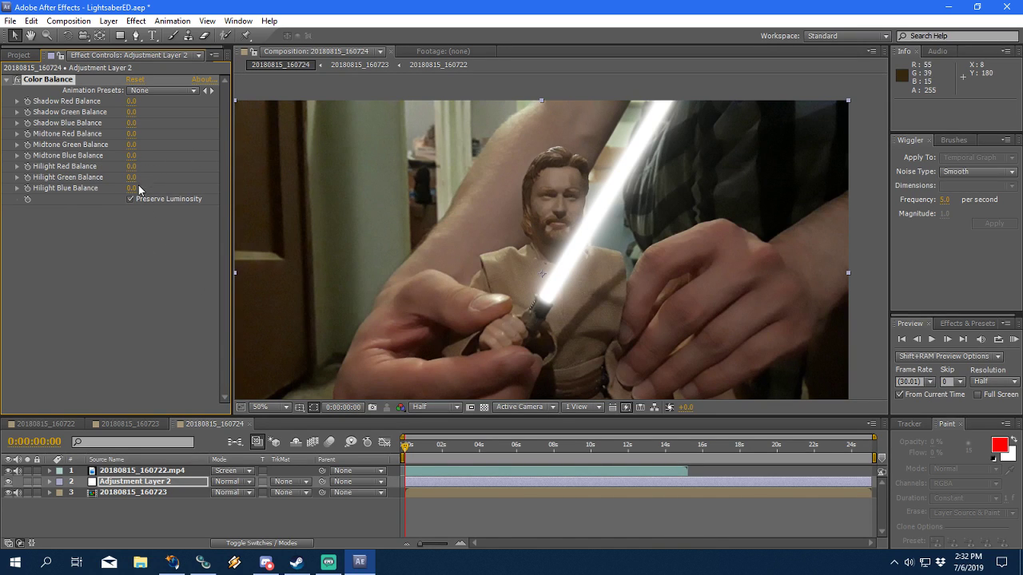
pyautogui.click(18, 54)
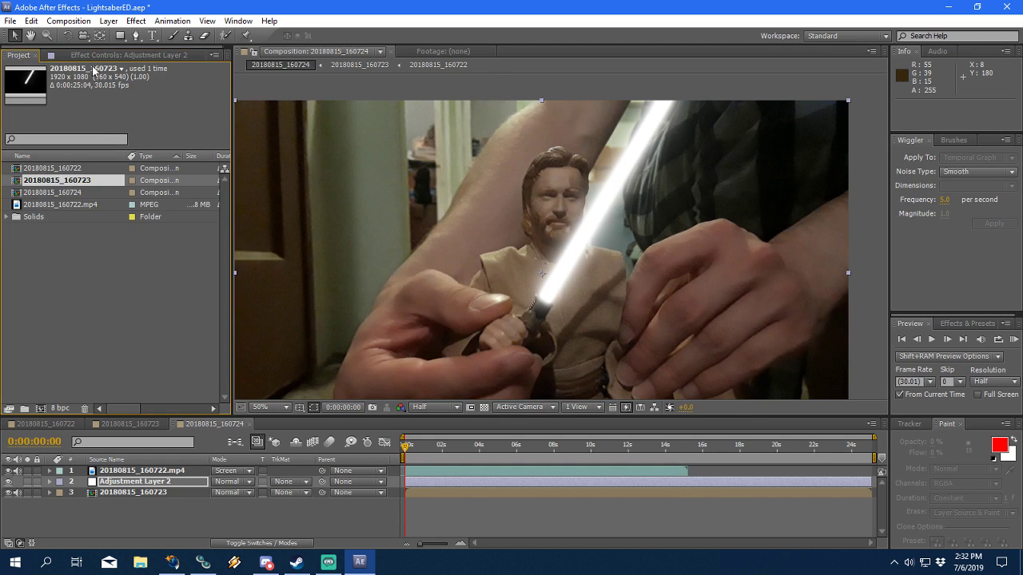
pyautogui.press('F3')
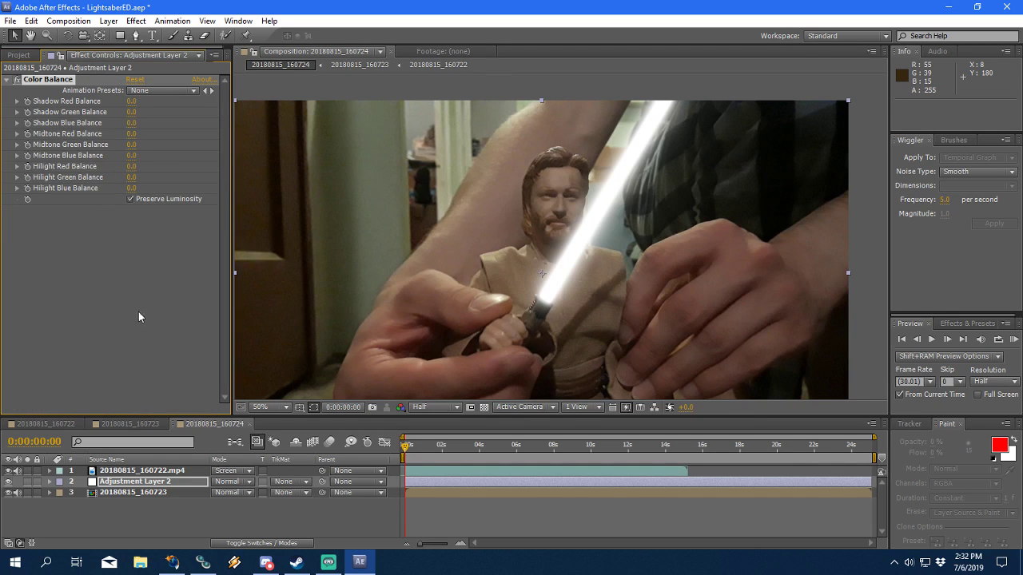
# Step: Set both the Midtone Blue Balance and the Hilight Blue Balance of the Color Balance effect to 100
pyautogui.click(131, 155)
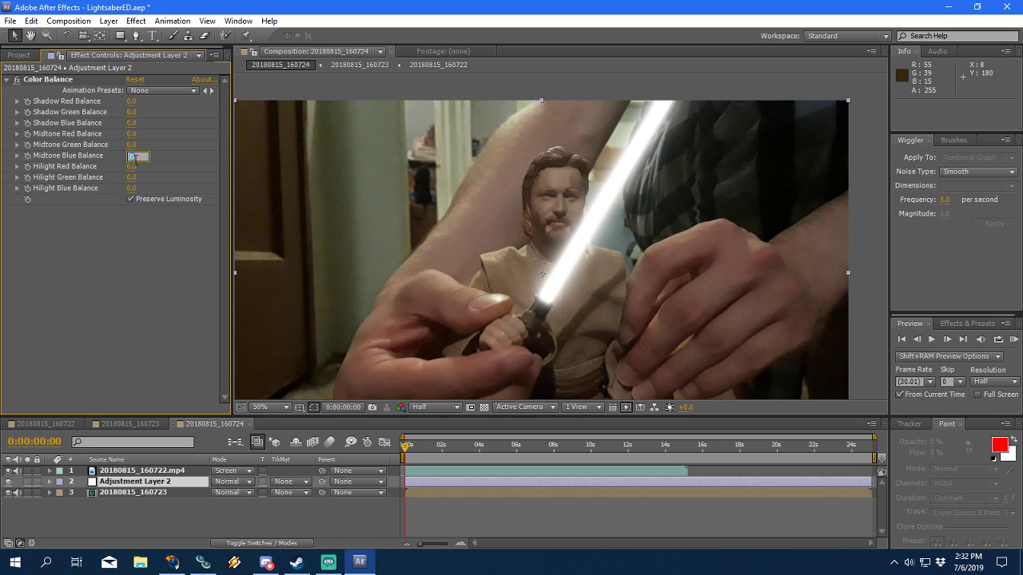
pyautogui.write('100')
pyautogui.press('Return')
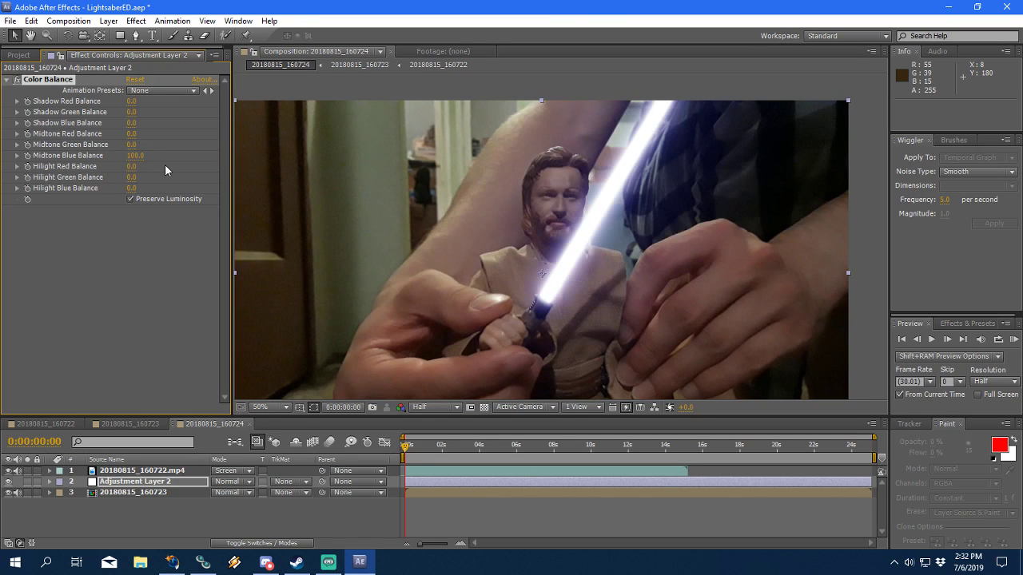
pyautogui.click(131, 189)
pyautogui.write('100')
pyautogui.press('Return')
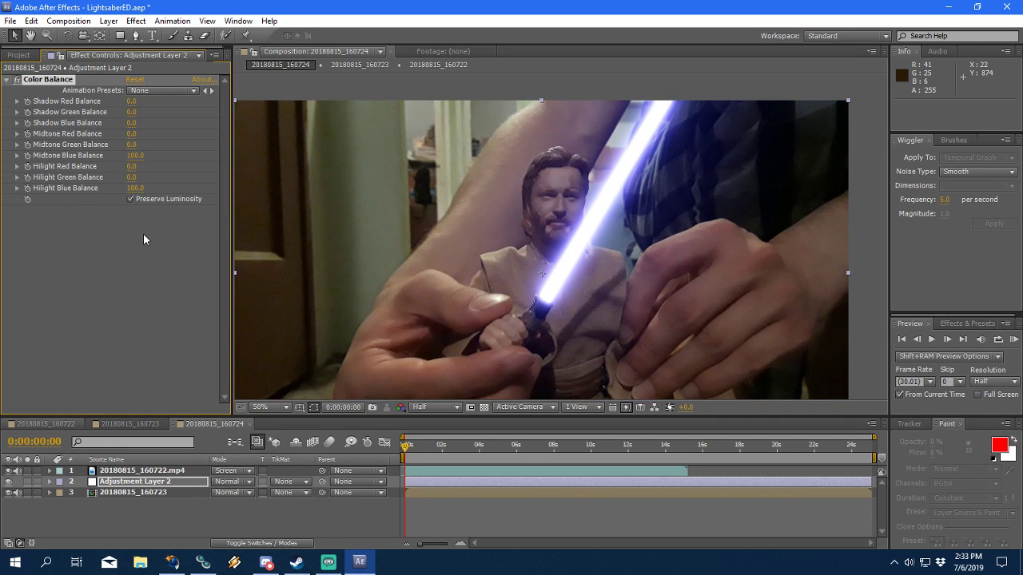
# Step: Toggle the footage layer's visibility to compare the blue saber glow alone and over the footage
pyautogui.keyDown('alt'); pyautogui.click(8, 471); pyautogui.keyUp('alt')
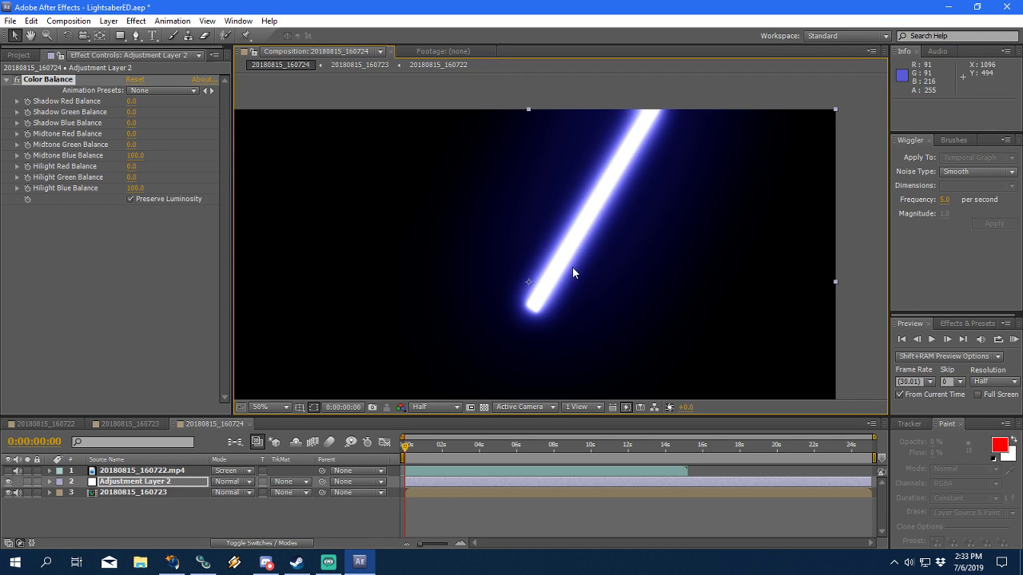
pyautogui.click(8, 481)
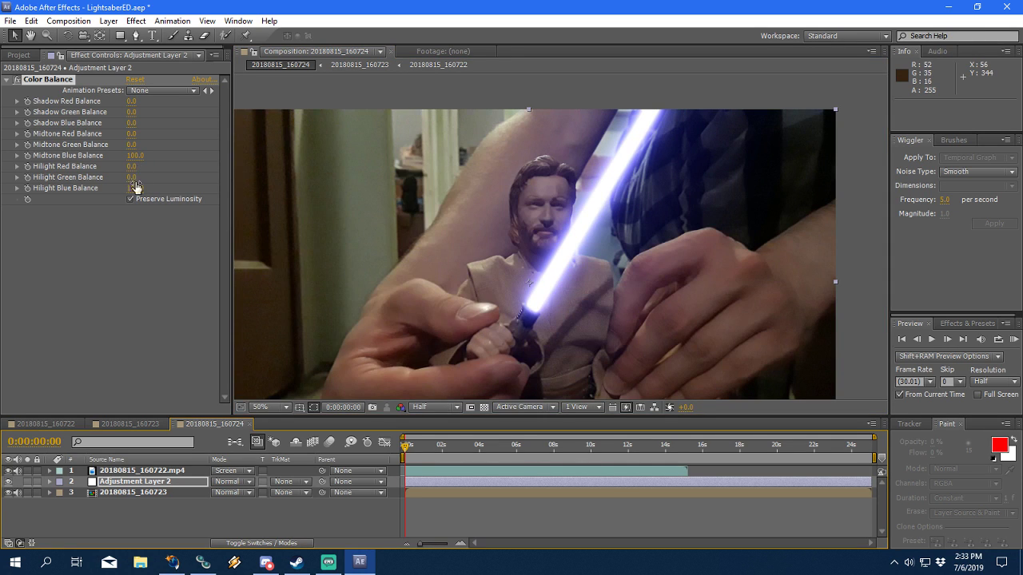
pyautogui.click(8, 481)
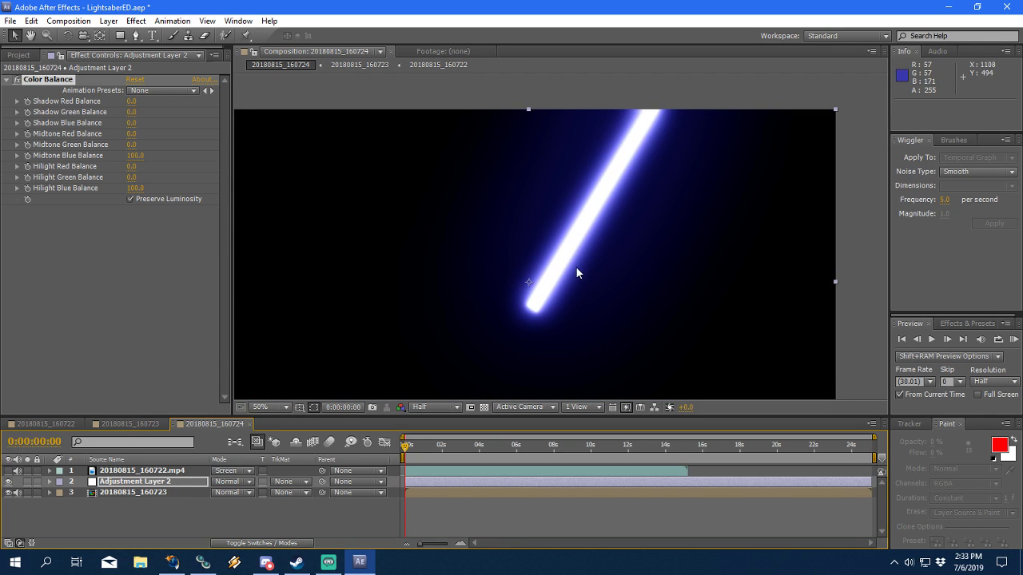
pyautogui.click(8, 481)
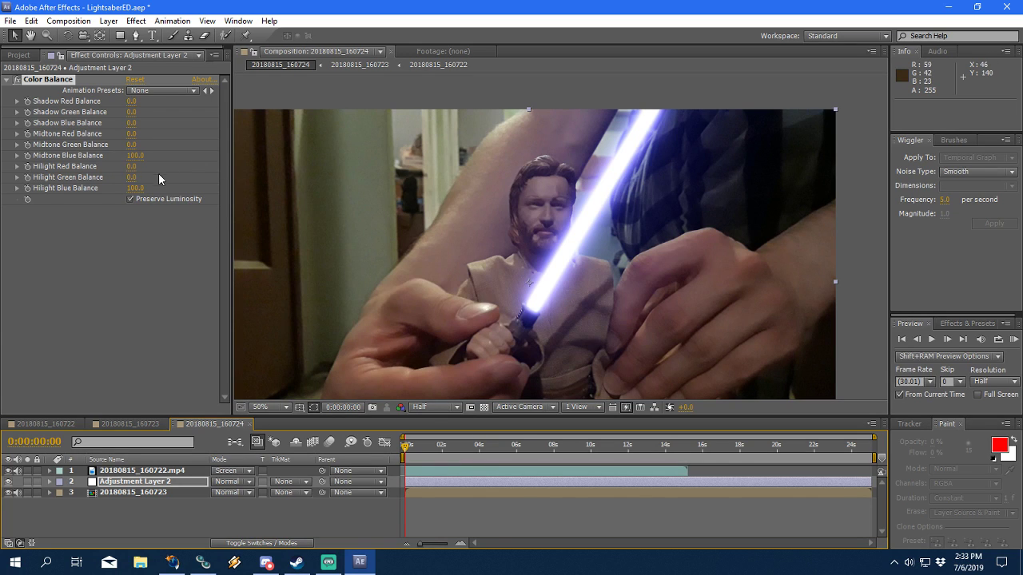
# Step: Try negative and positive Midtone Red Balance values on the Color Balance effect to compare the saber's tint
pyautogui.click(132, 134)
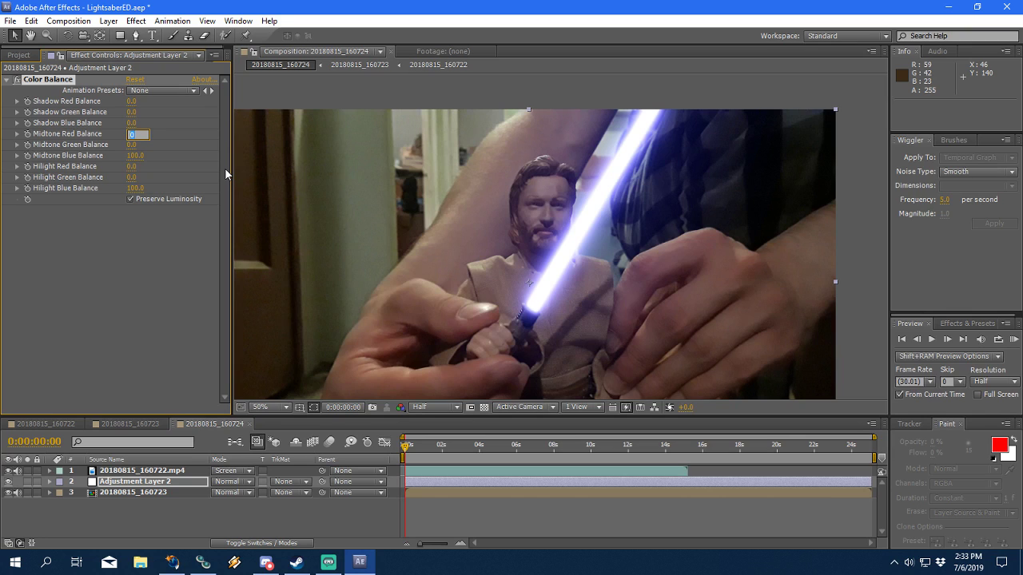
pyautogui.click(172, 140)
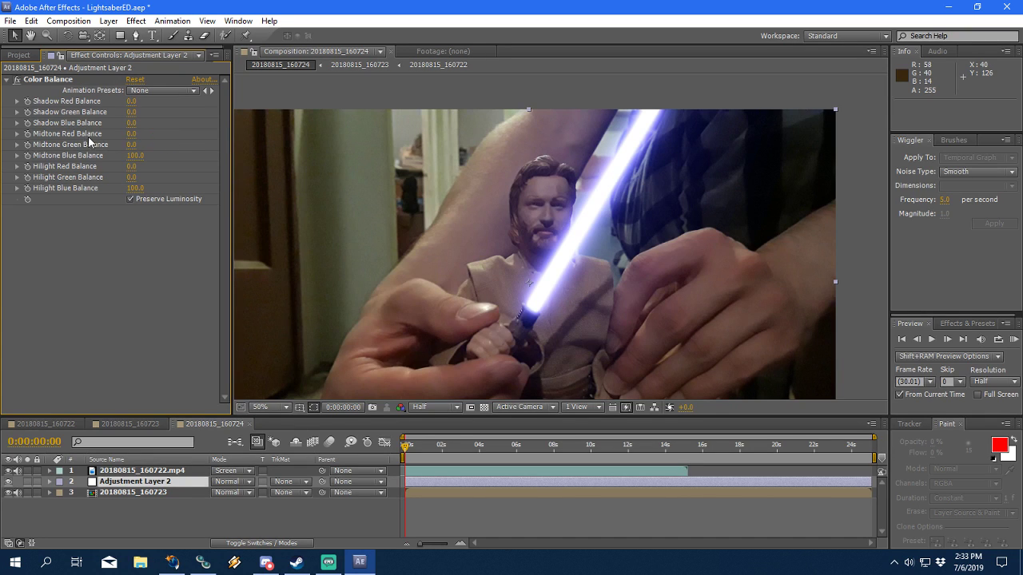
pyautogui.moveTo(131, 135)
pyautogui.mouseDown()
pyautogui.moveTo(117, 137)
pyautogui.moveTo(128, 139)
pyautogui.mouseUp()
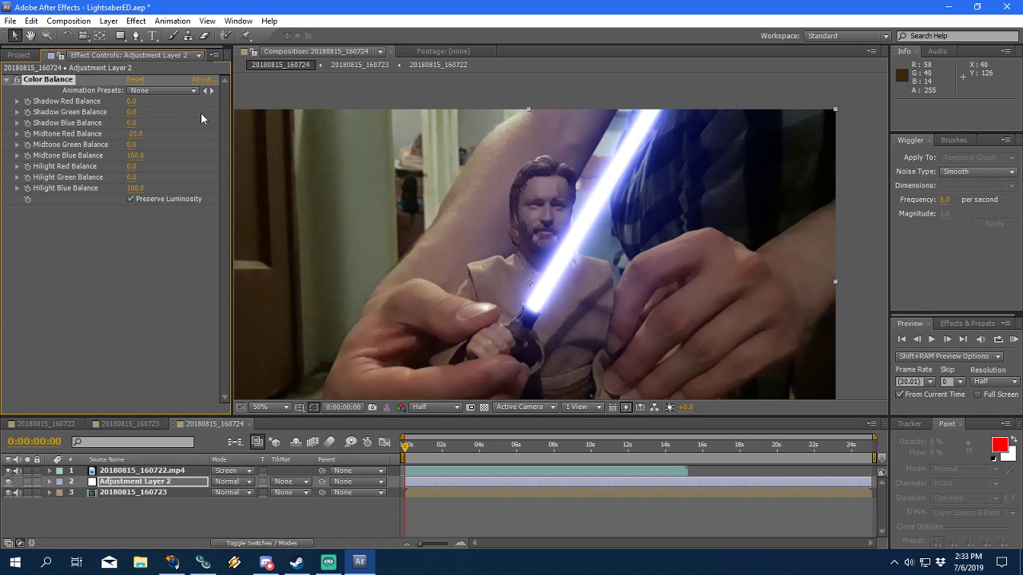
pyautogui.click(132, 134)
pyautogui.press('Return')
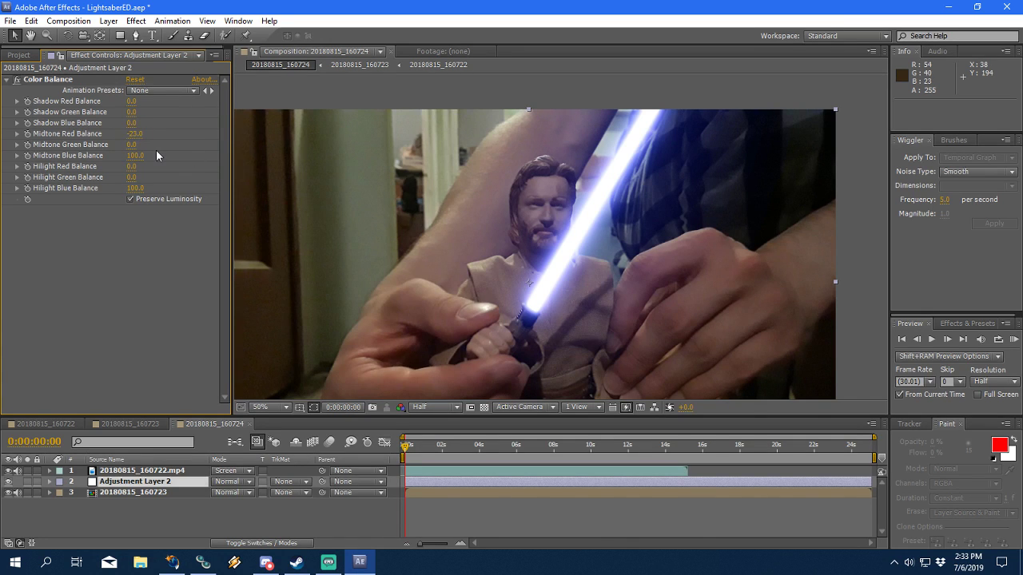
pyautogui.moveTo(130, 135); pyautogui.dragTo(165, 133)
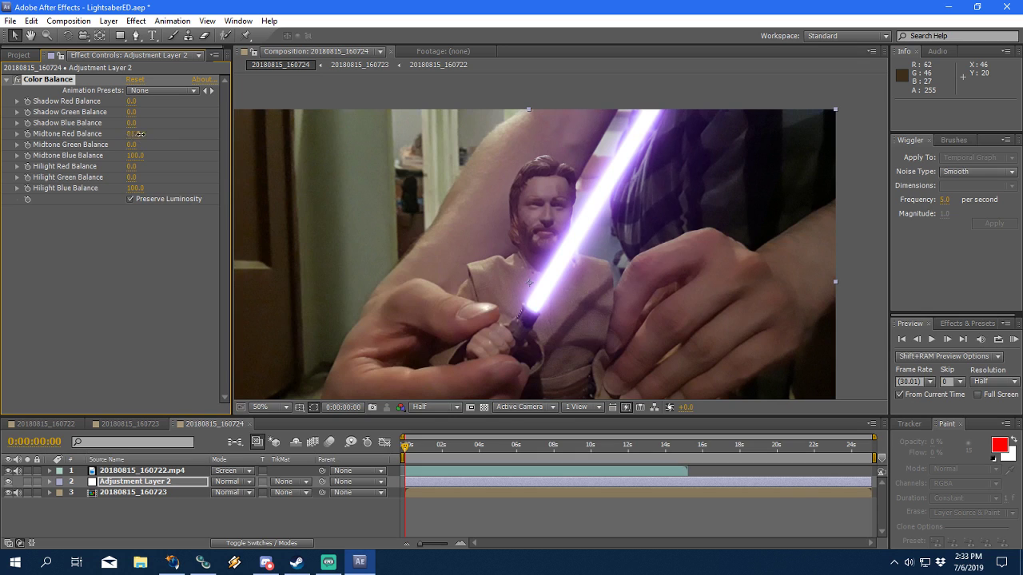
pyautogui.moveTo(156, 135); pyautogui.dragTo(259, 135)
pyautogui.moveTo(140, 140); pyautogui.dragTo(113, 136)
pyautogui.moveTo(138, 136); pyautogui.dragTo(124, 136)
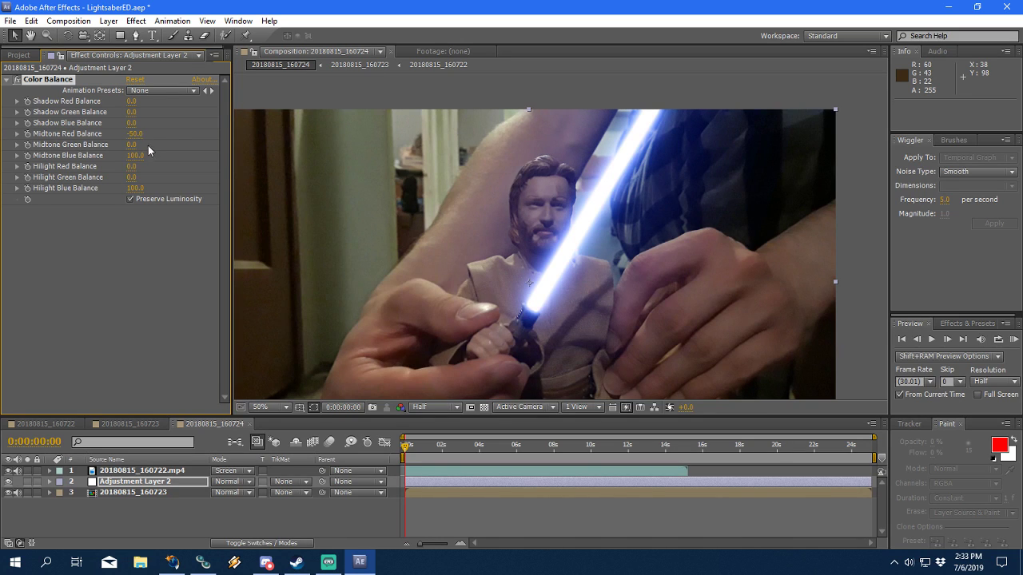
# Step: Set both the Midtone Red Balance and the Hilight Red Balance of the Color Balance effect to -30
pyautogui.click(135, 134)
pyautogui.write('-30')
pyautogui.press('Return')
pyautogui.click(133, 167)
pyautogui.write('-30')
pyautogui.press('Return')
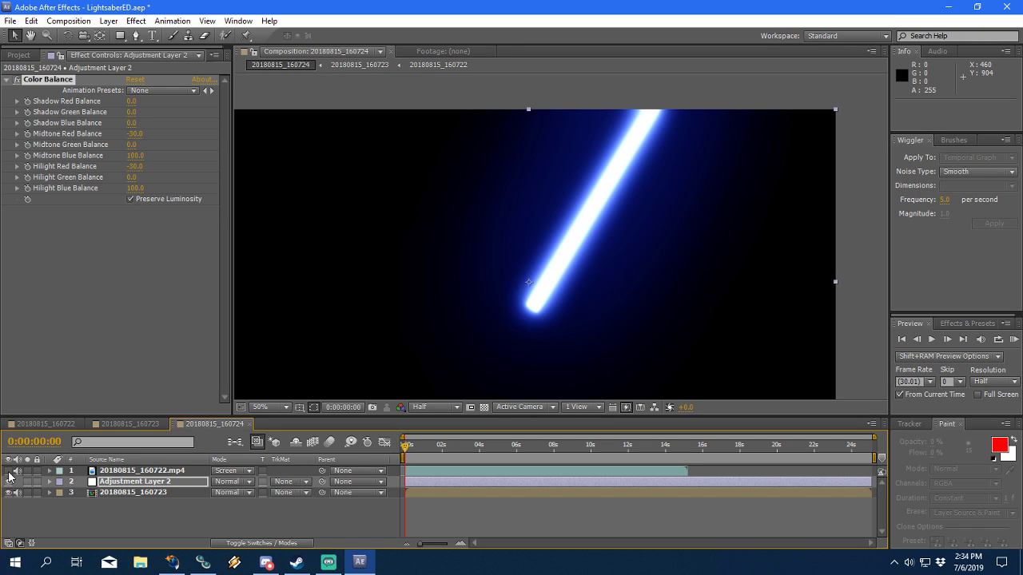
# Step: Examine the blue glow up close without the footage, and show the 20180815_160722.mp4 layer again
pyautogui.scroll(2, 570, 275)
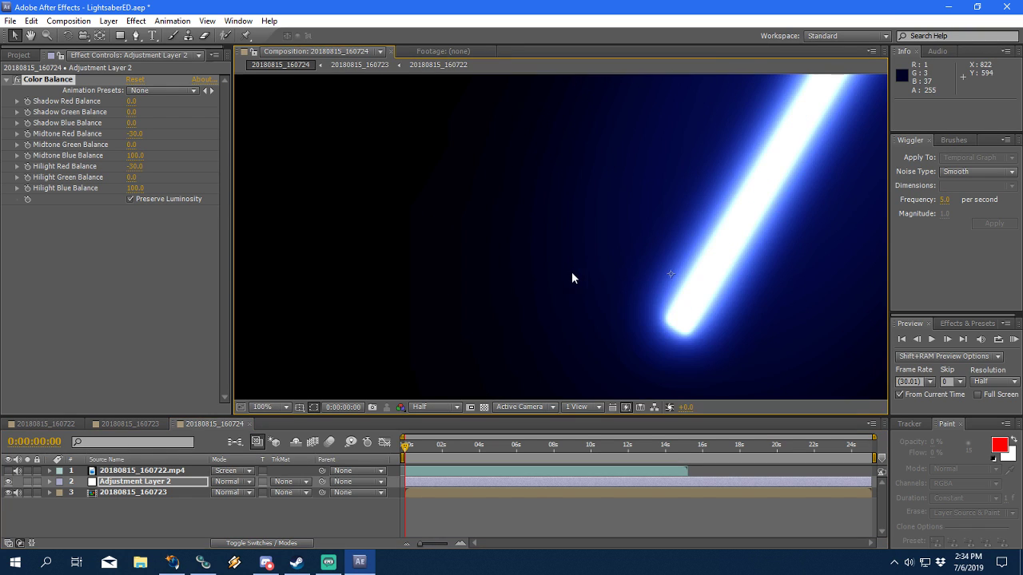
pyautogui.scroll(1, 584, 284)
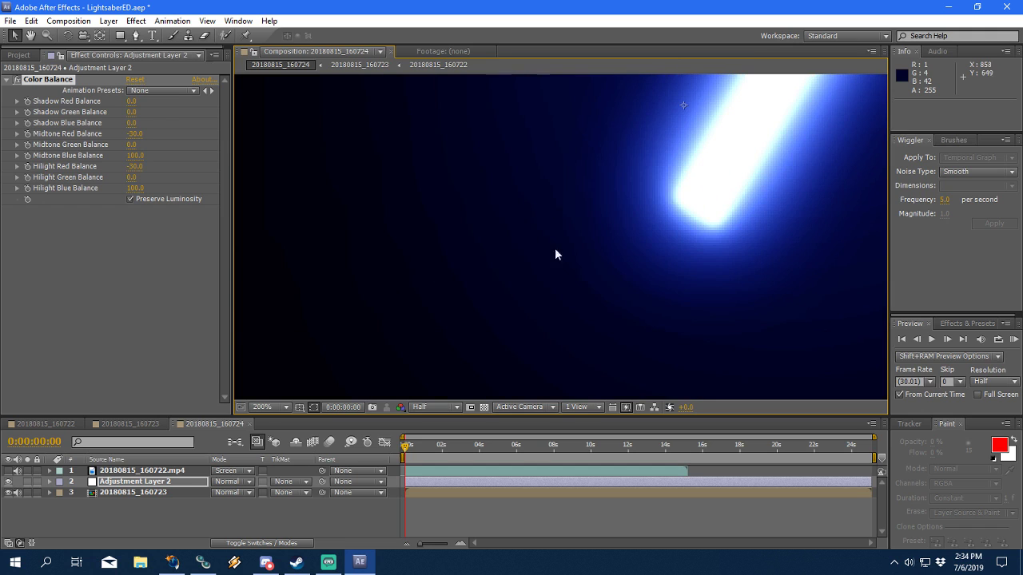
pyautogui.scroll(-1, 595, 280)
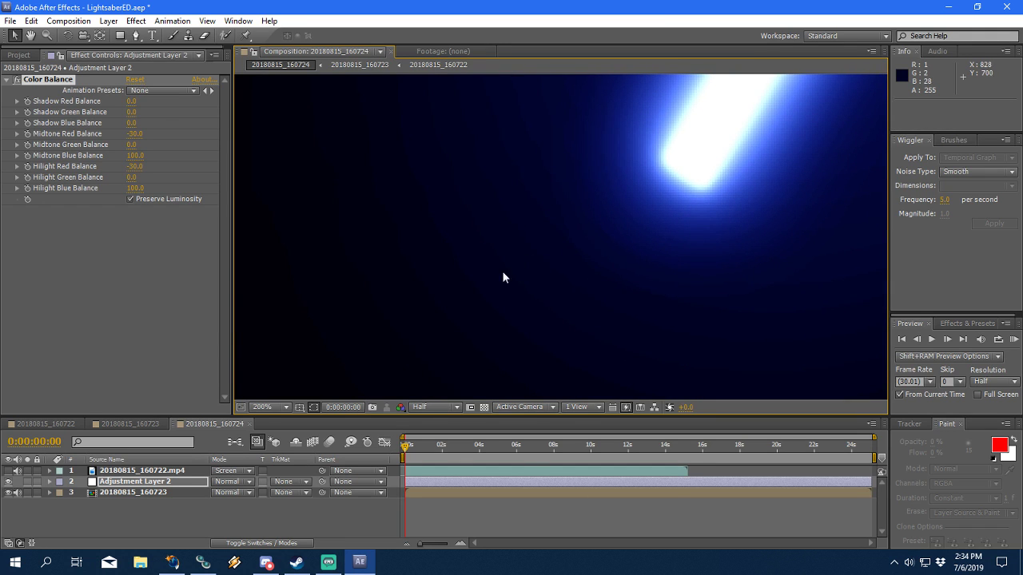
pyautogui.scroll(-2, 468, 344)
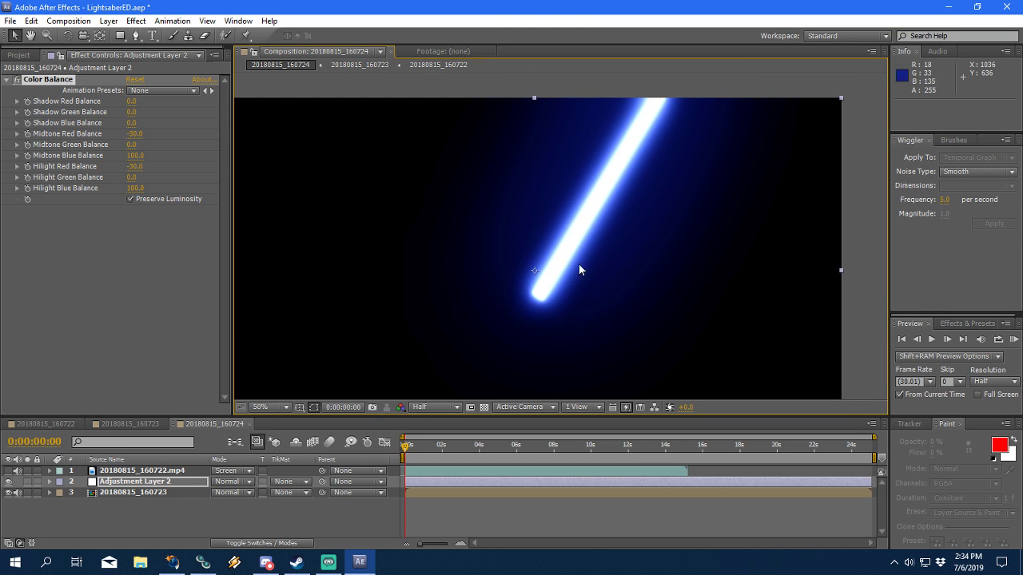
pyautogui.click(7, 470)
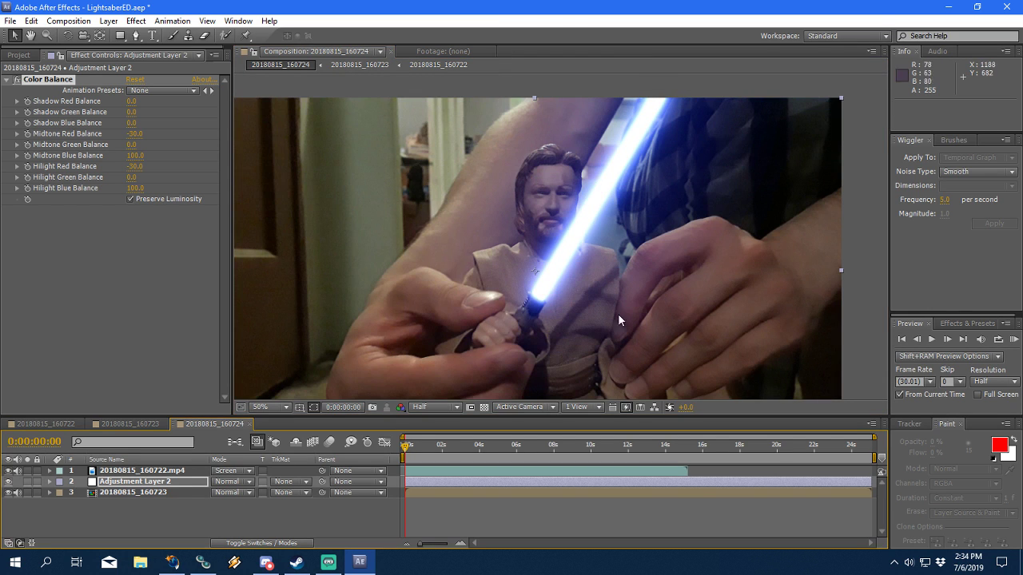
# Step: Play a short preview of the blue saber composited over the moving footage
pyautogui.click(932, 339)
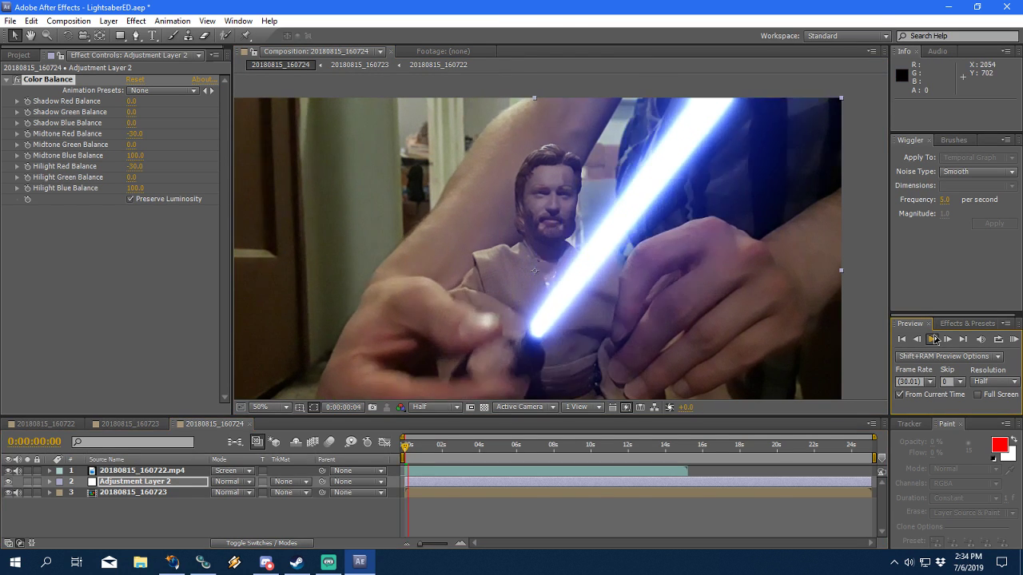
pyautogui.scroll(-2, 772, 343)
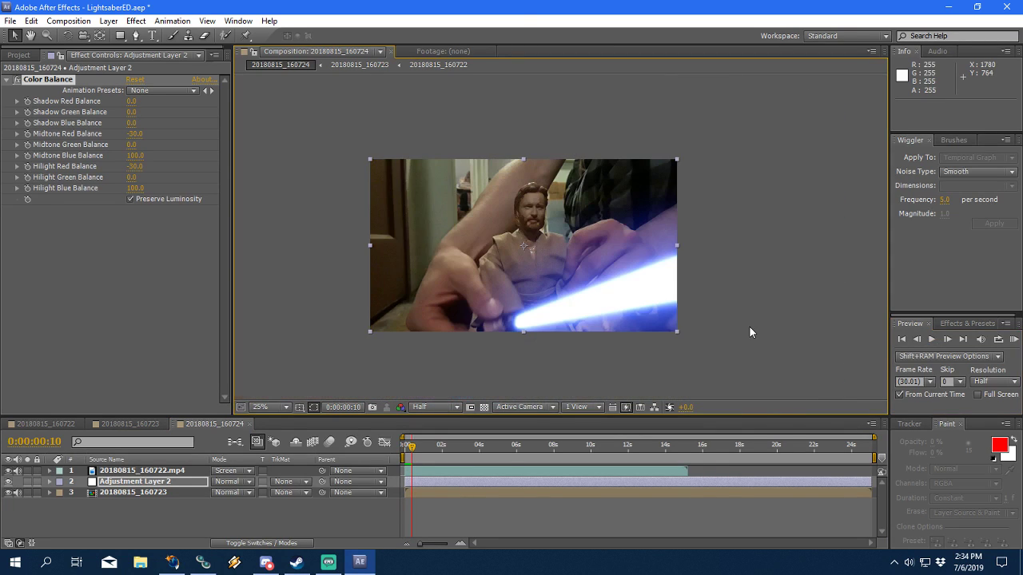
pyautogui.click(932, 340)
# Step: Change the project's color depth to 16 bpc
pyautogui.click(20, 55)
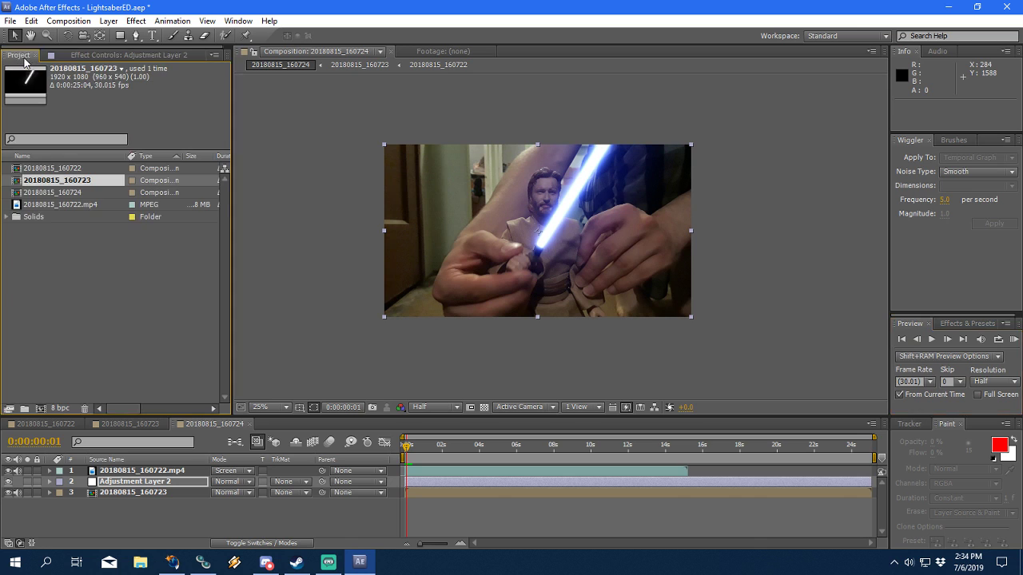
pyautogui.moveTo(490, 254); pyautogui.dragTo(509, 263)
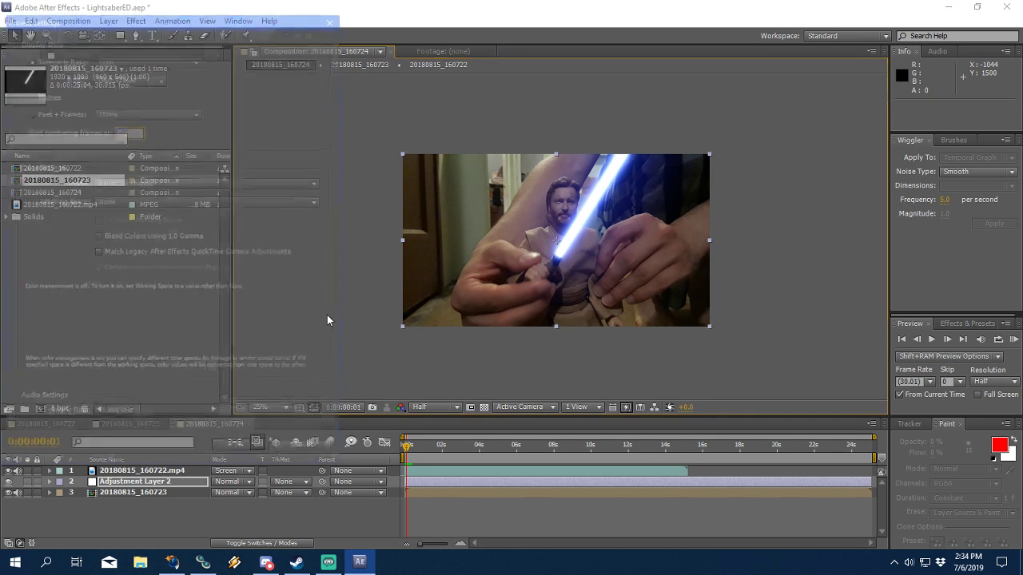
pyautogui.click(307, 451)
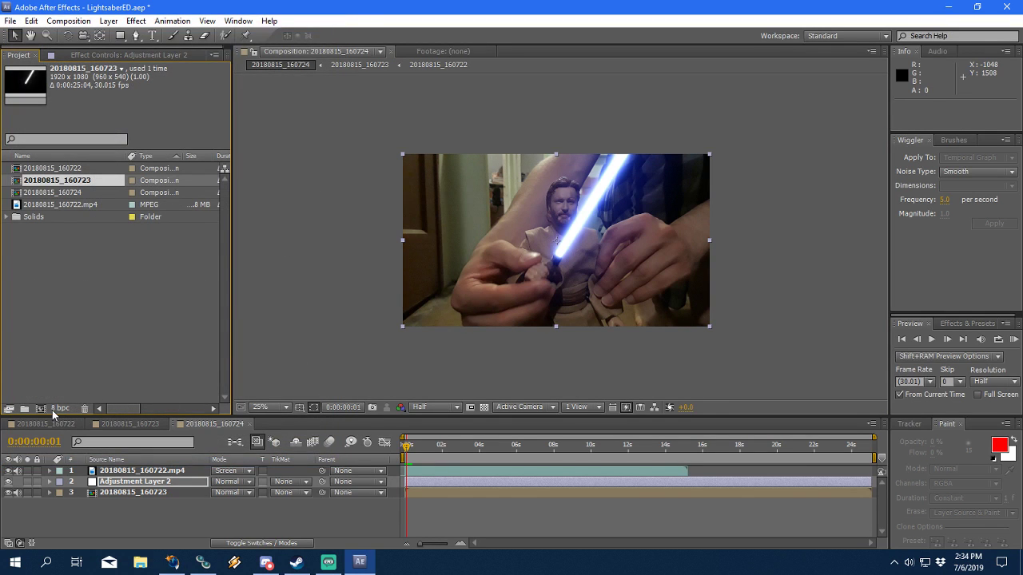
pyautogui.click(62, 386)
pyautogui.keyDown('alt'); pyautogui.click(58, 408); pyautogui.keyUp('alt')
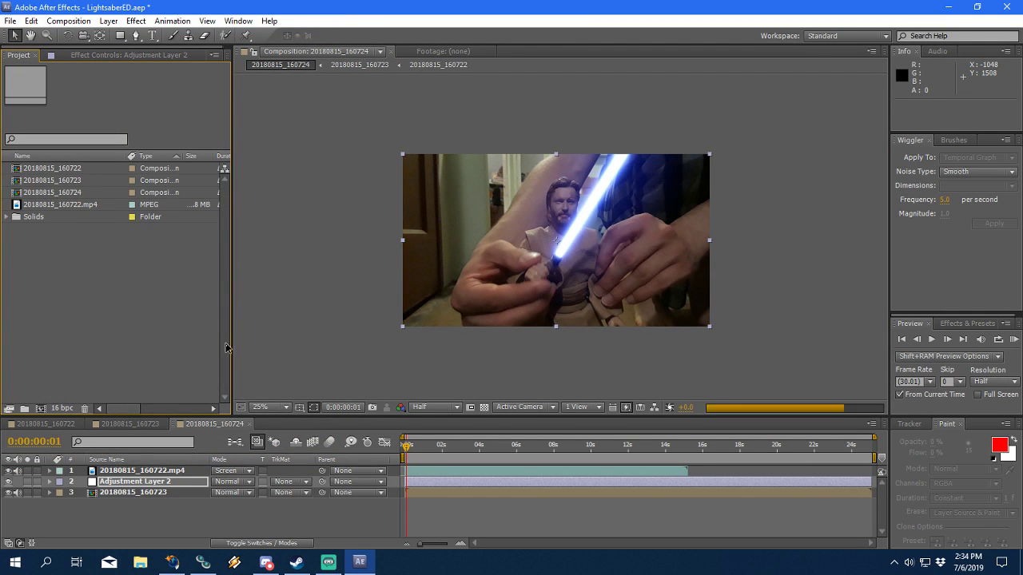
# Step: Compare the glow in composition 20180815_160723 with the tinted one in 20180815_160724, both without and with the footage layer
pyautogui.scroll(2, 545, 291)
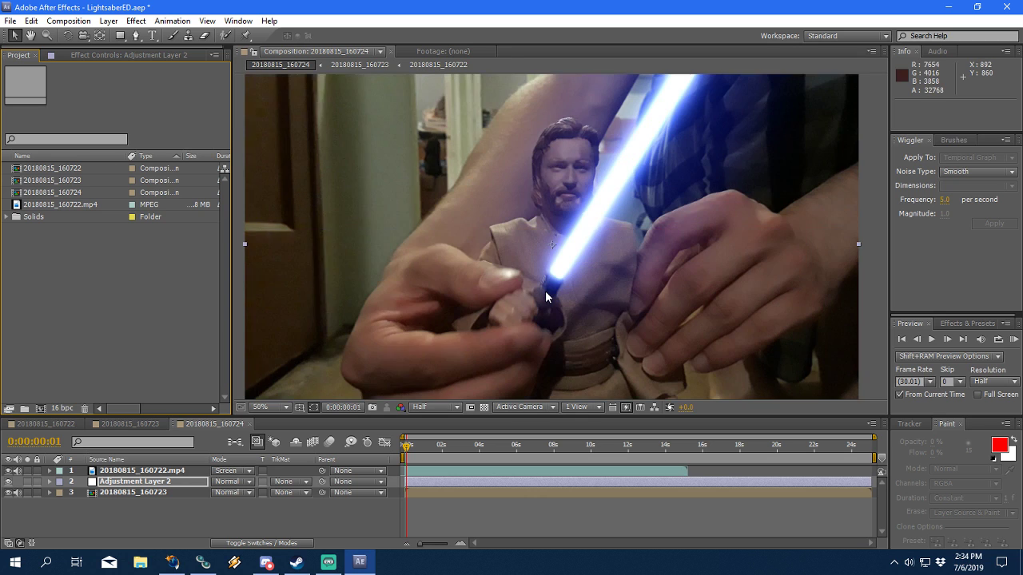
pyautogui.click(160, 424)
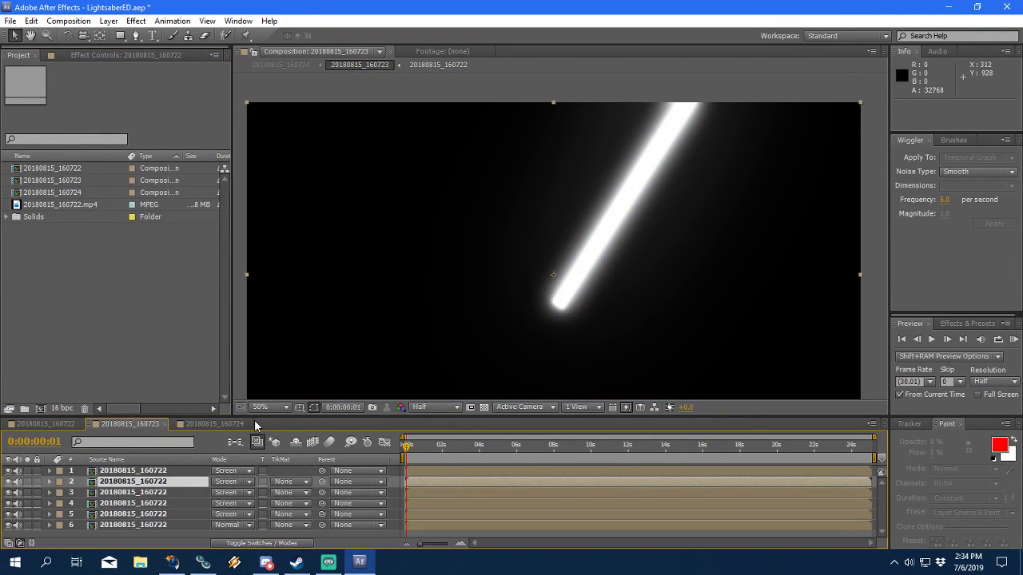
pyautogui.click(212, 424)
pyautogui.click(9, 472)
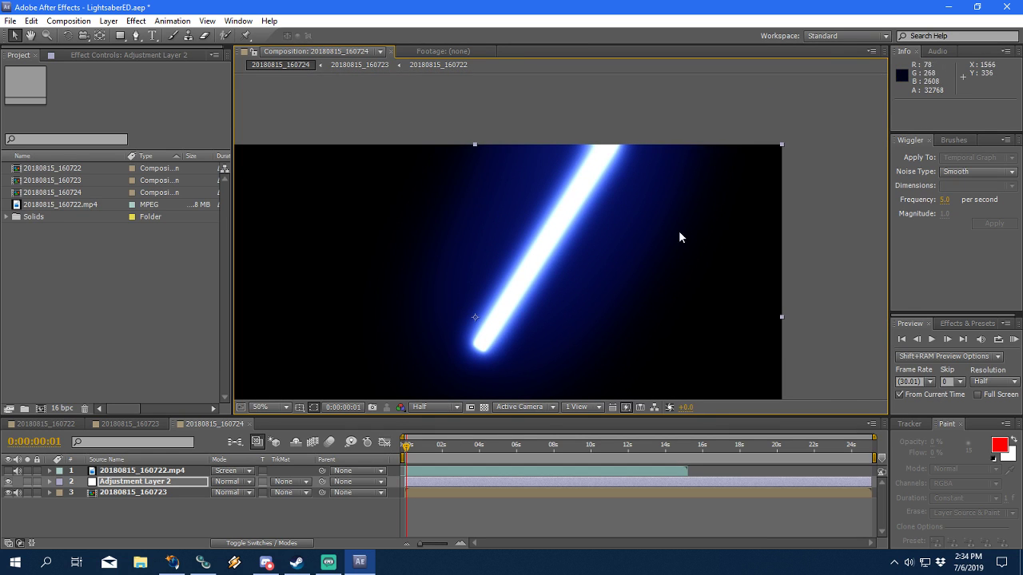
pyautogui.click(9, 471)
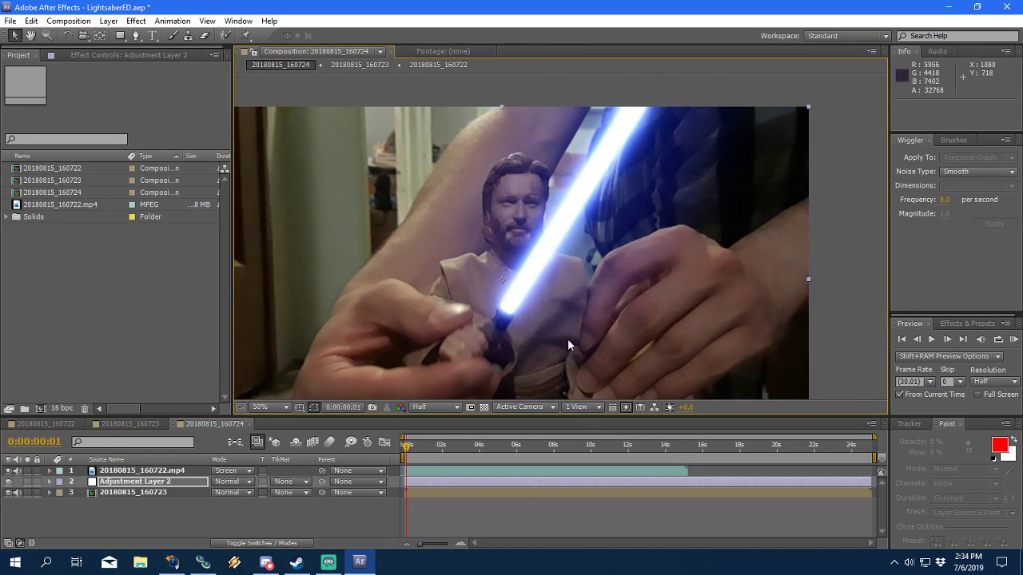
# Step: Preview the first frames of composition 20180815_160724 at different zoom levels, and return to the first frame
pyautogui.click(944, 339)
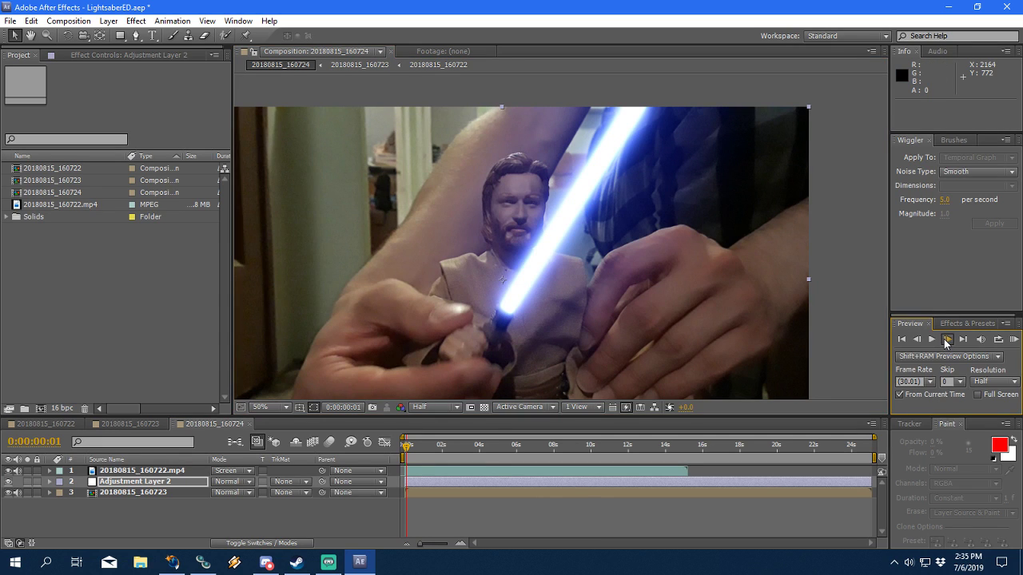
pyautogui.click(917, 342)
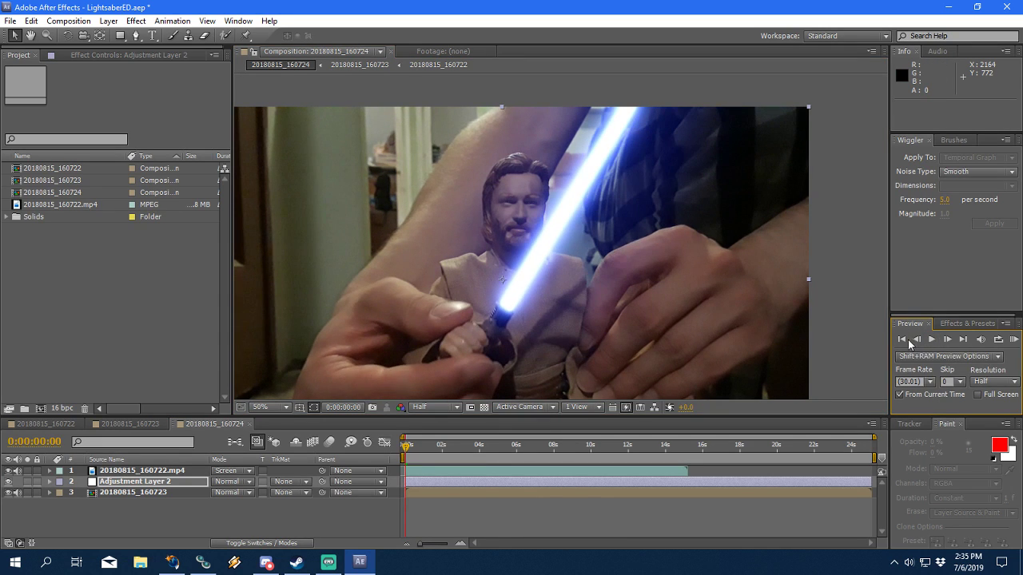
pyautogui.click(917, 342)
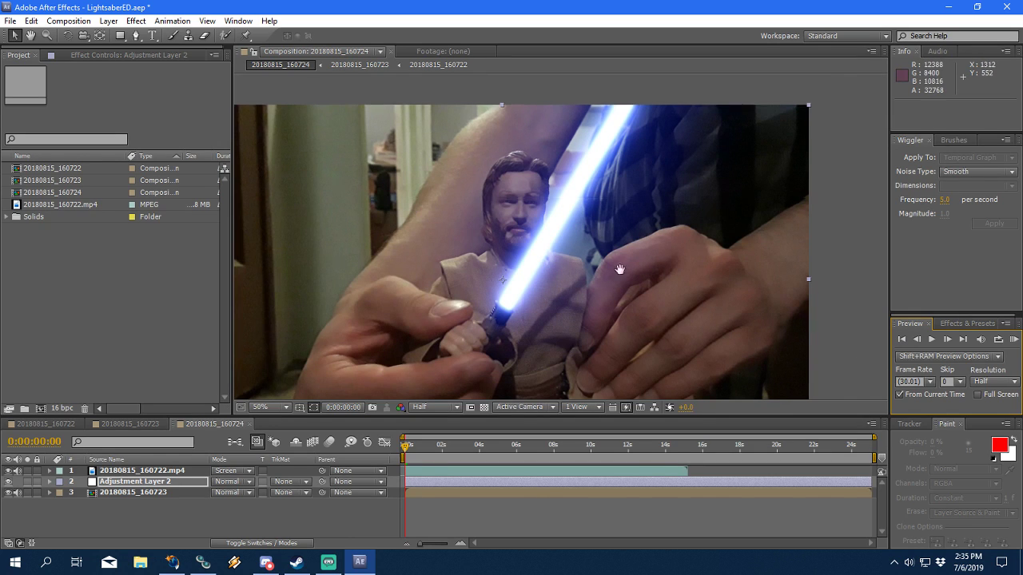
pyautogui.click(936, 339)
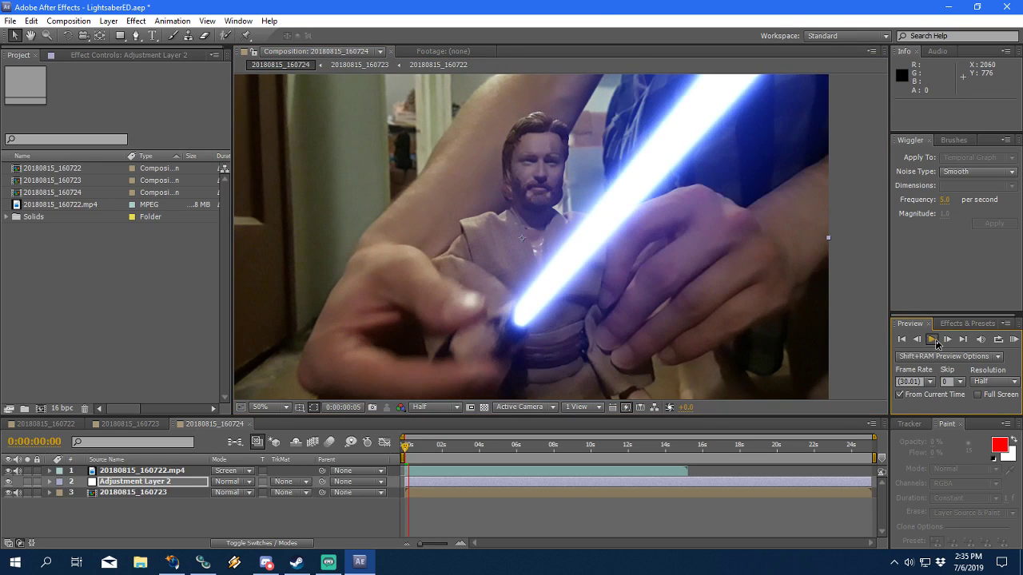
pyautogui.click(936, 339)
pyautogui.scroll(-2, 737, 332)
pyautogui.click(902, 339)
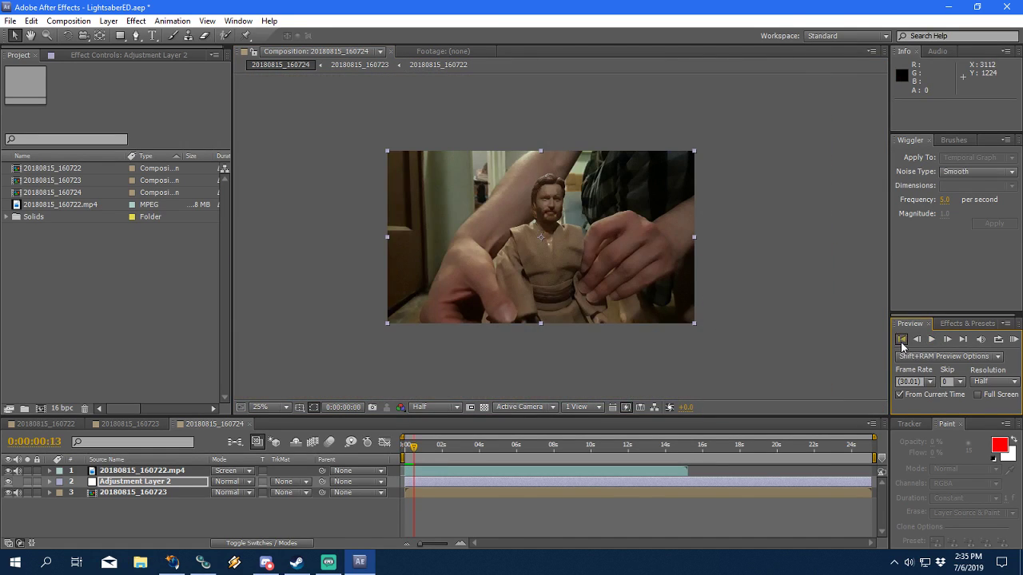
pyautogui.click(930, 338)
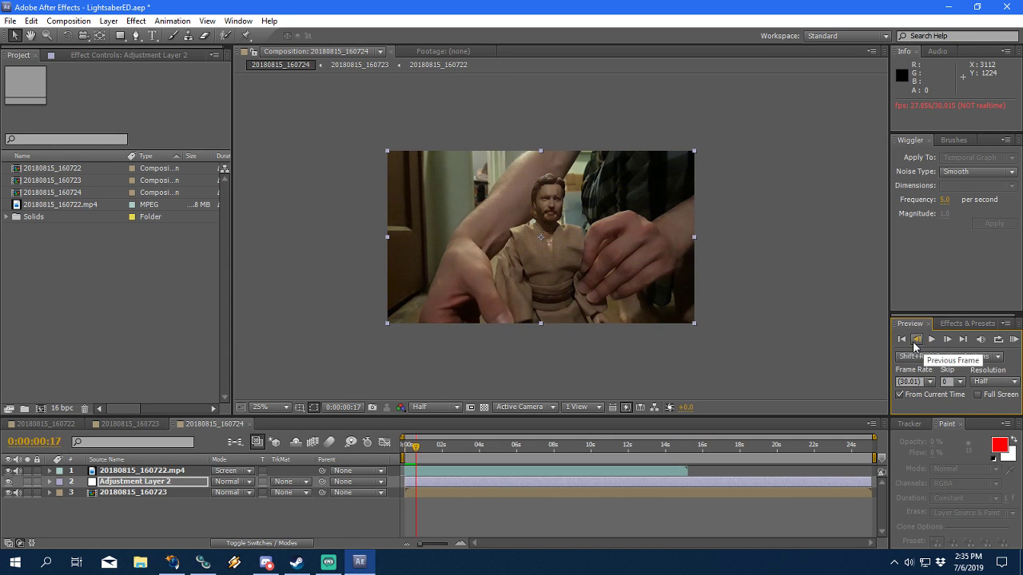
pyautogui.click(902, 339)
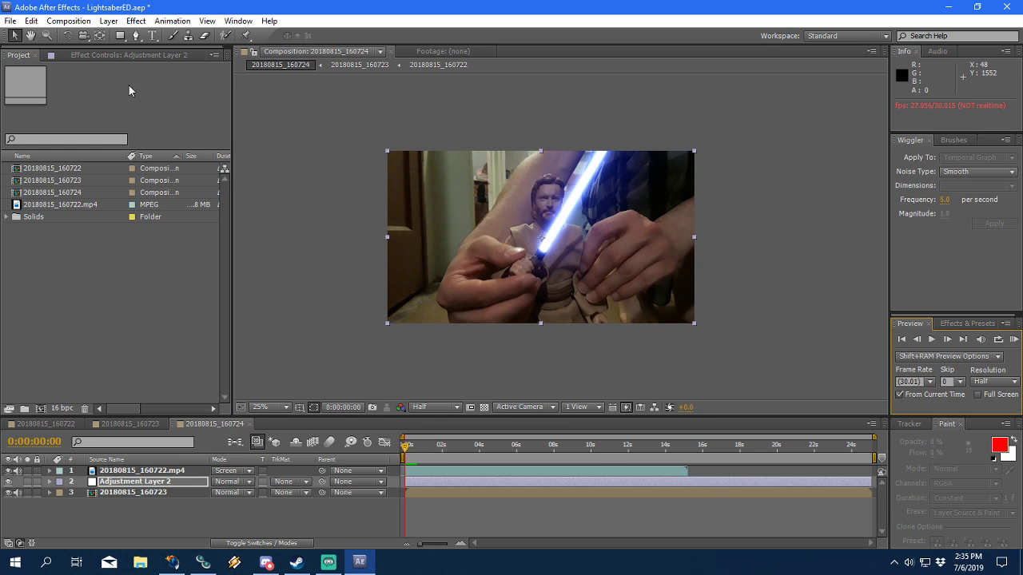
# Step: Show the adjustment layer's Color Balance controls again and hide the 20180815_160722.mp4 footage layer
pyautogui.click(129, 55)
pyautogui.press('.')
pyautogui.press('.')
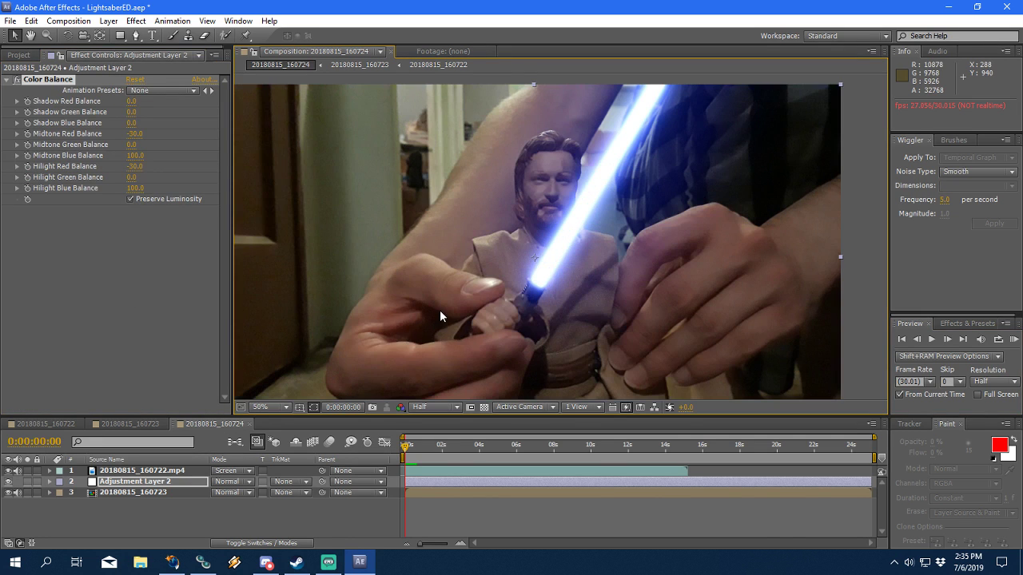
pyautogui.click(8, 492)
pyautogui.moveTo(497, 319); pyautogui.dragTo(479, 351)
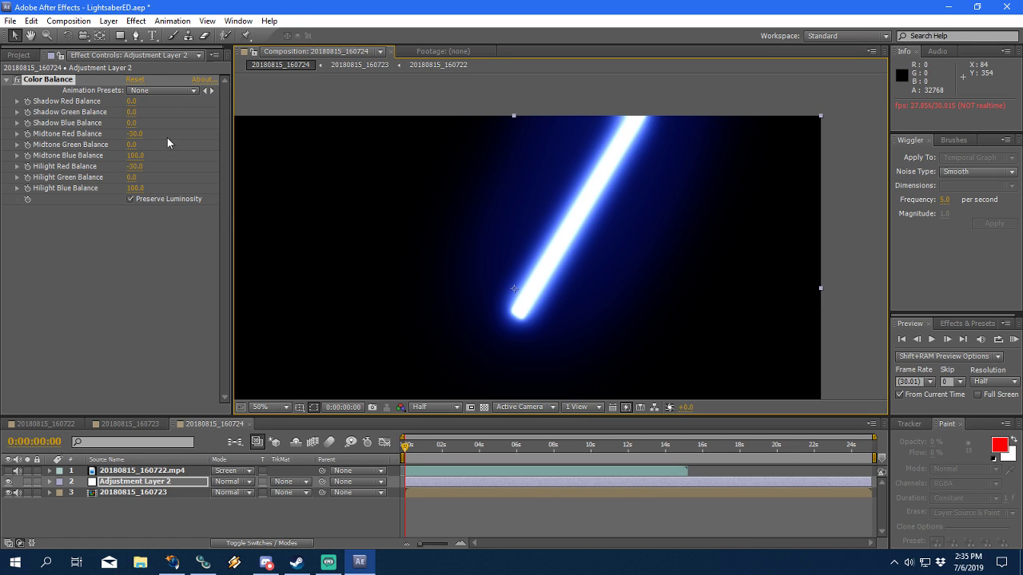
# Step: Reset the Color Balance effect to its default values, keeping Preserve Luminosity on
pyautogui.click(135, 80)
pyautogui.click(130, 199)
pyautogui.click(967, 323)
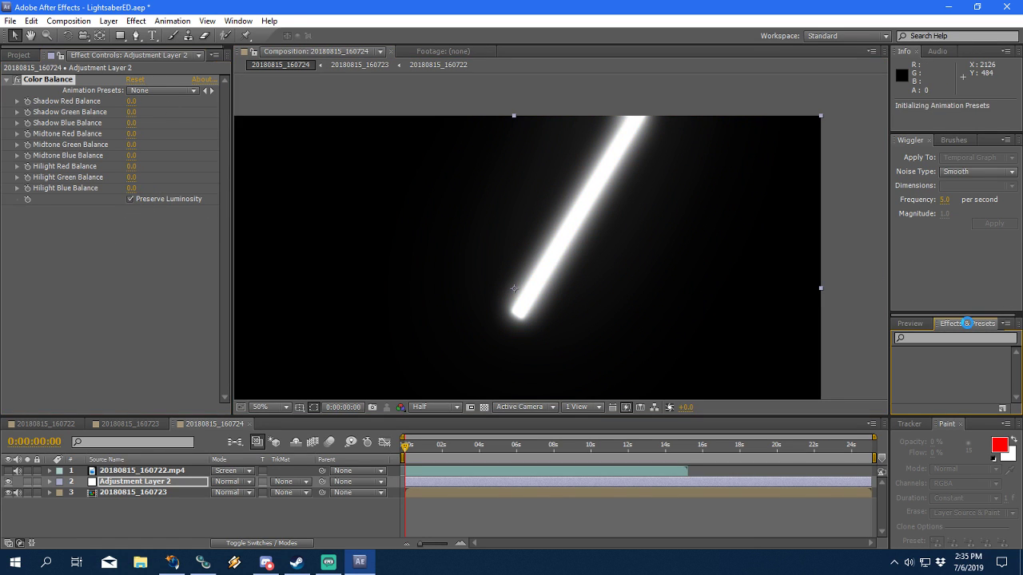
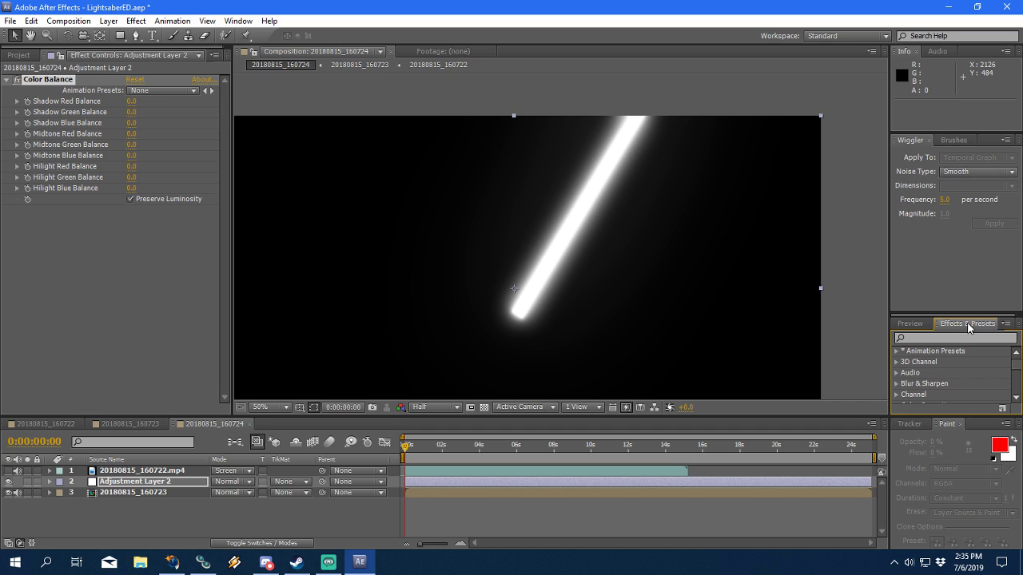
pyautogui.click(913, 324)
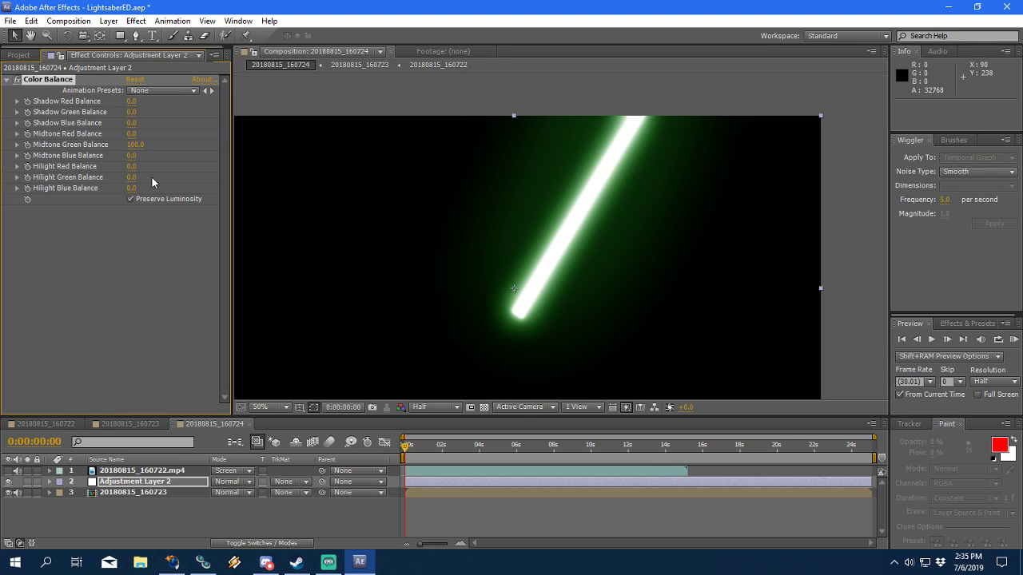
# Step: Try a negative Midtone Green Balance, set it back to 0, and apply the Dark Red preset to Color Balance
pyautogui.moveTo(136, 144); pyautogui.dragTo(3, 144)
pyautogui.click(137, 144)
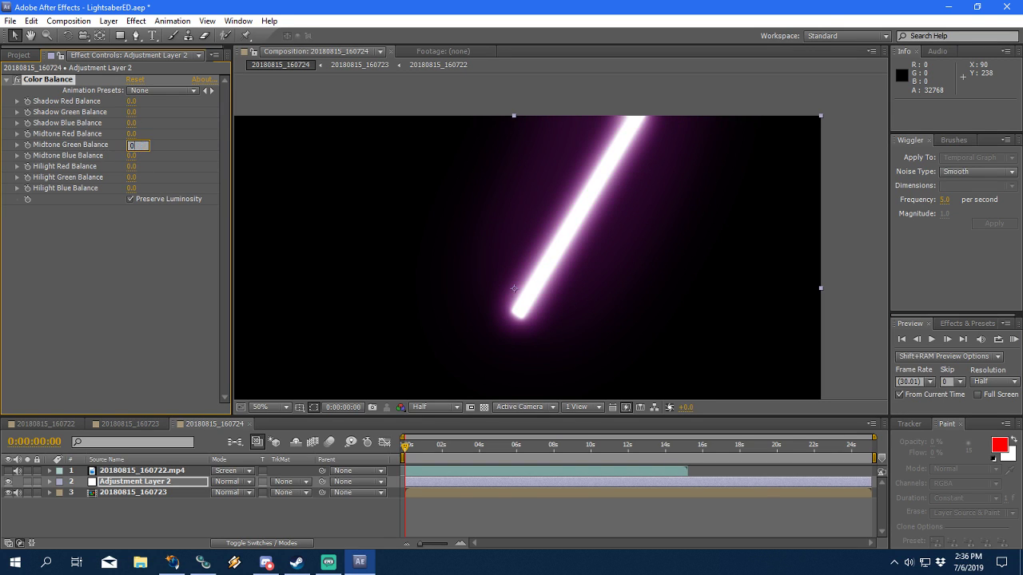
pyautogui.click(179, 91)
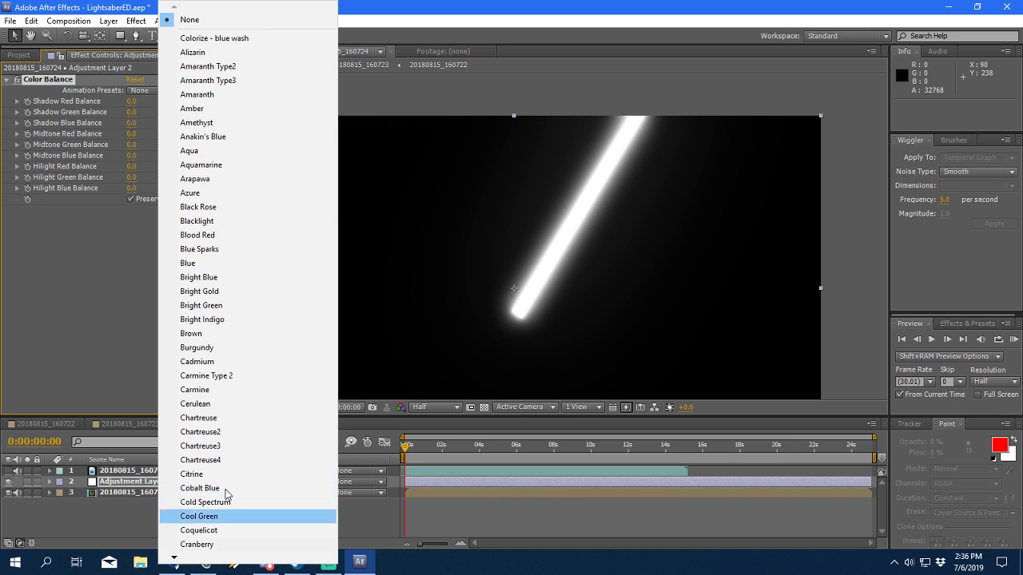
pyautogui.scroll(-5, 223, 511)
pyautogui.click(208, 427)
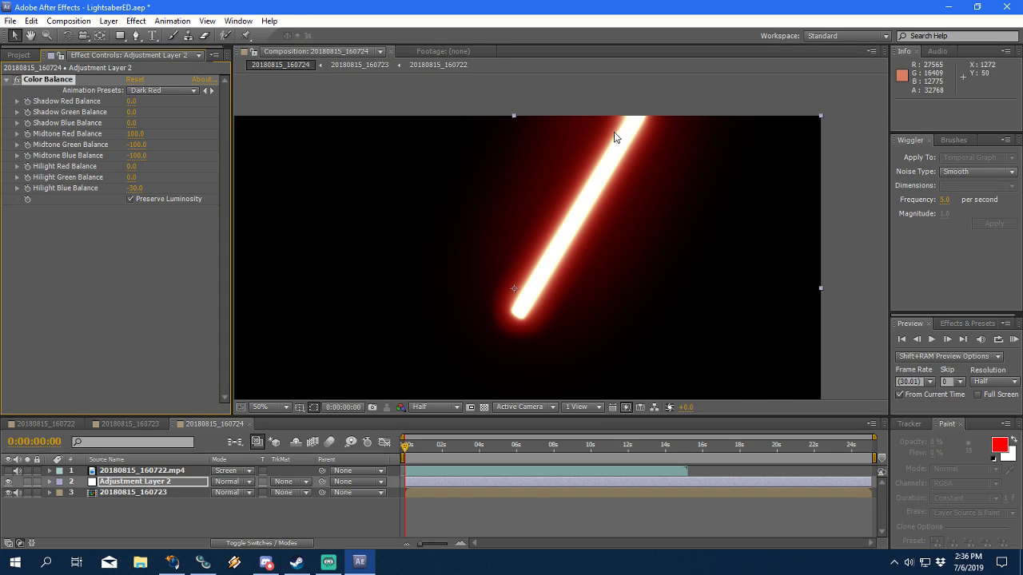
# Step: Hide all six saber layers in composition 20180815_160723
pyautogui.click(104, 422)
pyautogui.moveTo(8, 493); pyautogui.dragTo(8, 515)
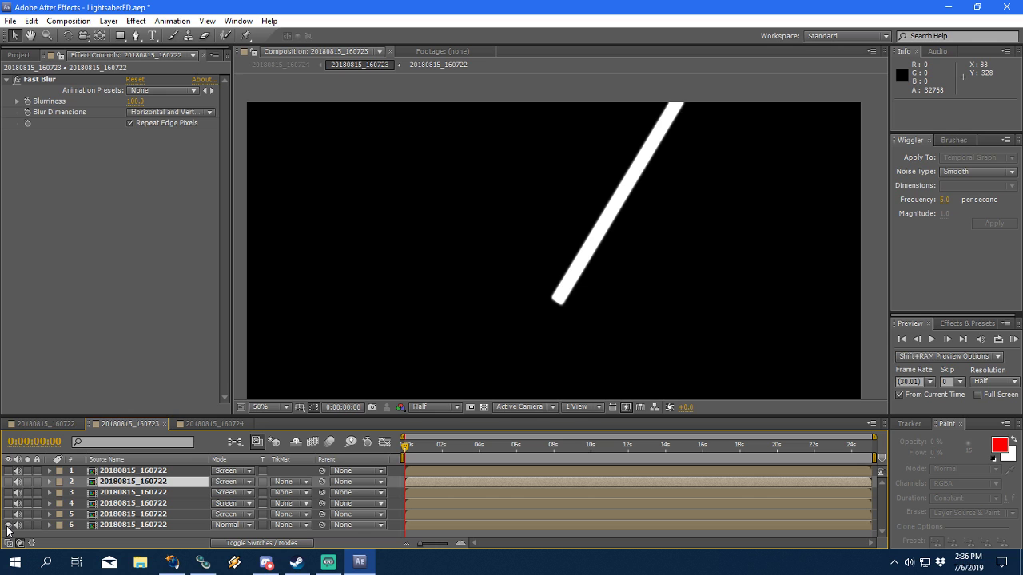
pyautogui.click(8, 525)
# Step: Show all the blur adjustment layers in composition 20180815_160722, and check the other two compositions
pyautogui.click(44, 423)
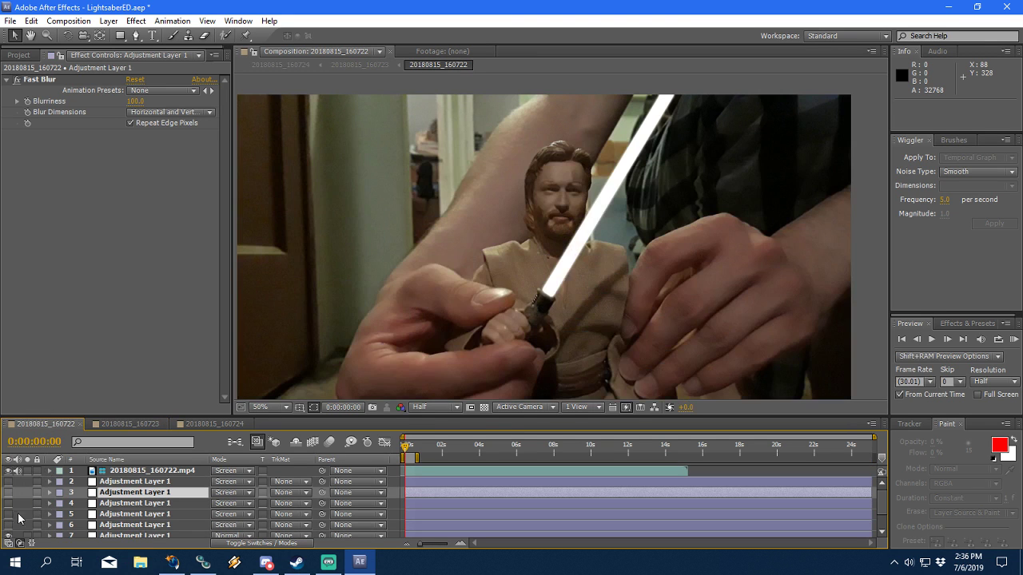
pyautogui.moveTo(8, 481); pyautogui.dragTo(8, 535)
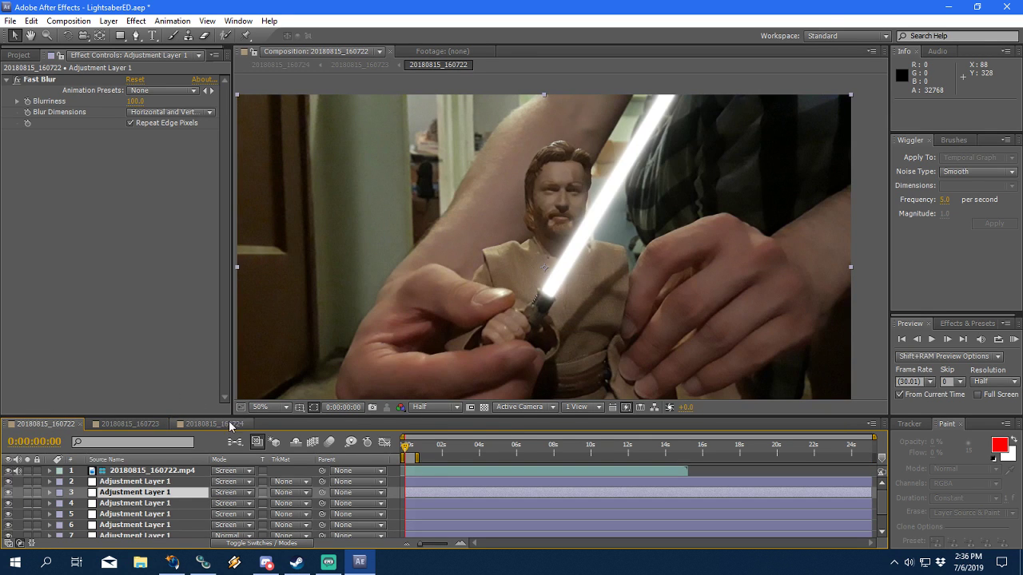
pyautogui.click(211, 424)
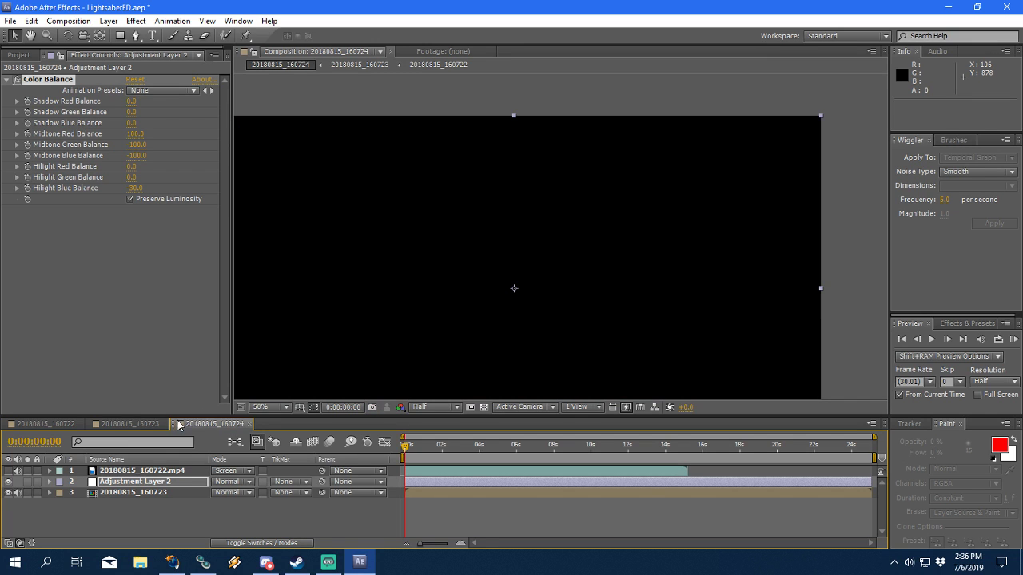
pyautogui.click(132, 425)
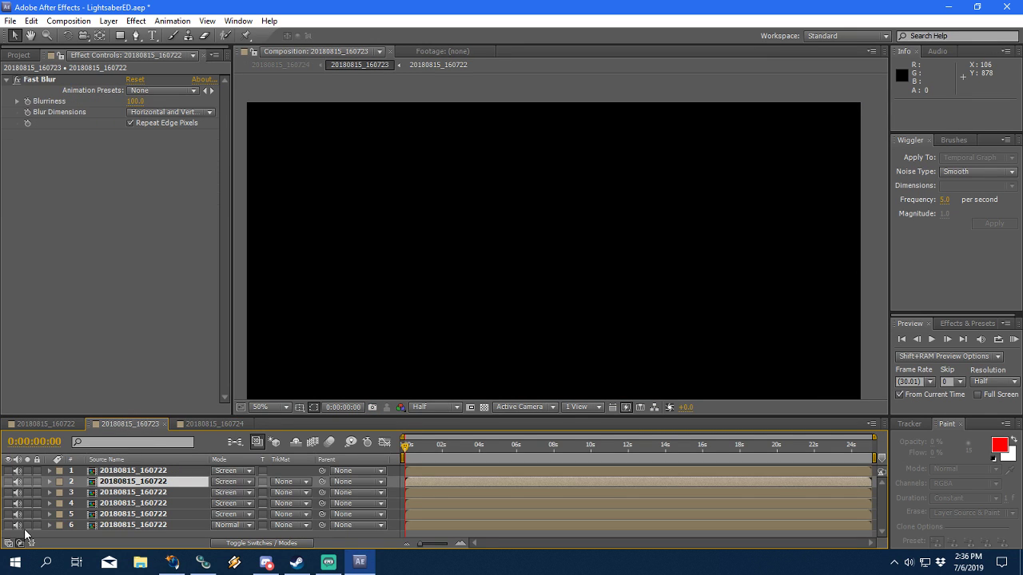
pyautogui.click(212, 423)
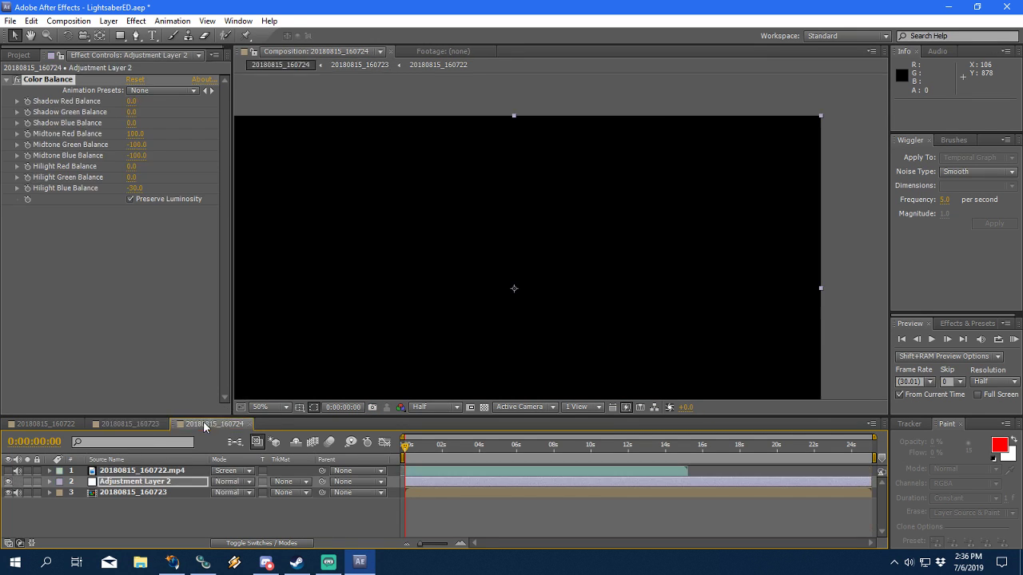
pyautogui.click(46, 424)
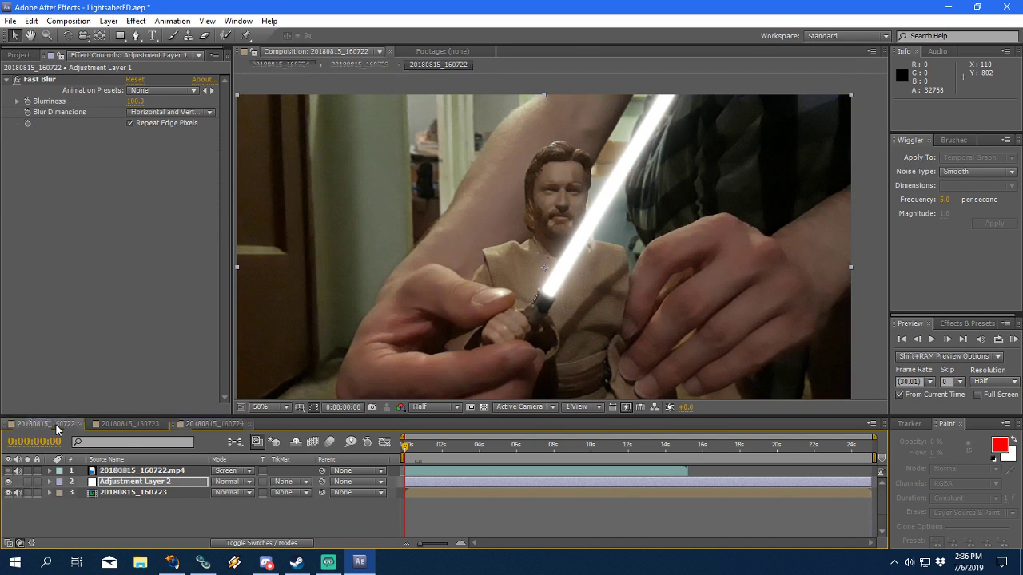
# Step: In composition 20180815_160722, set the opacity of adjustment layers 6, 5 and 4 to 100%, 80% and 70%
pyautogui.scroll(-1, 151, 505)
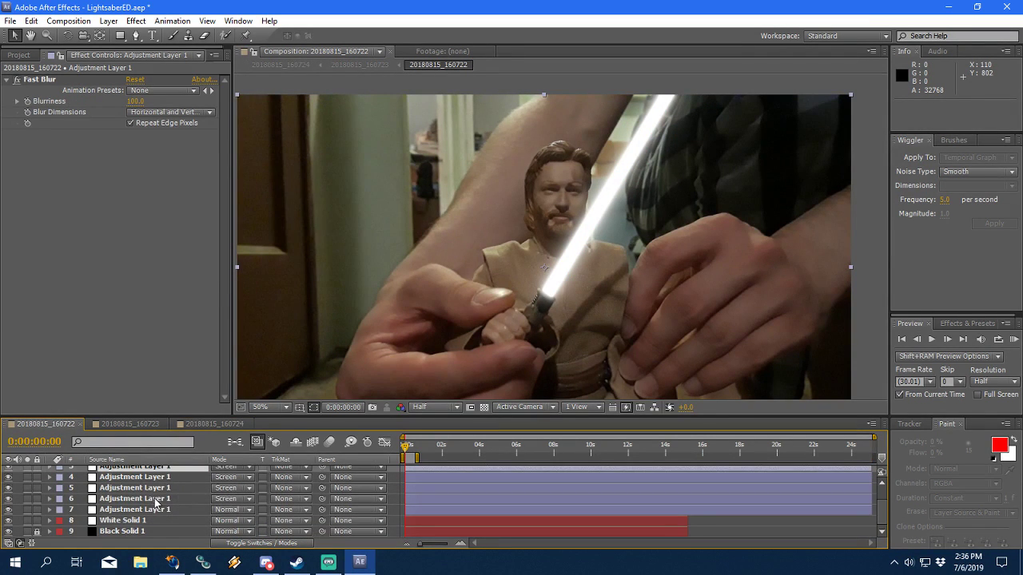
pyautogui.click(156, 499)
pyautogui.press('t')
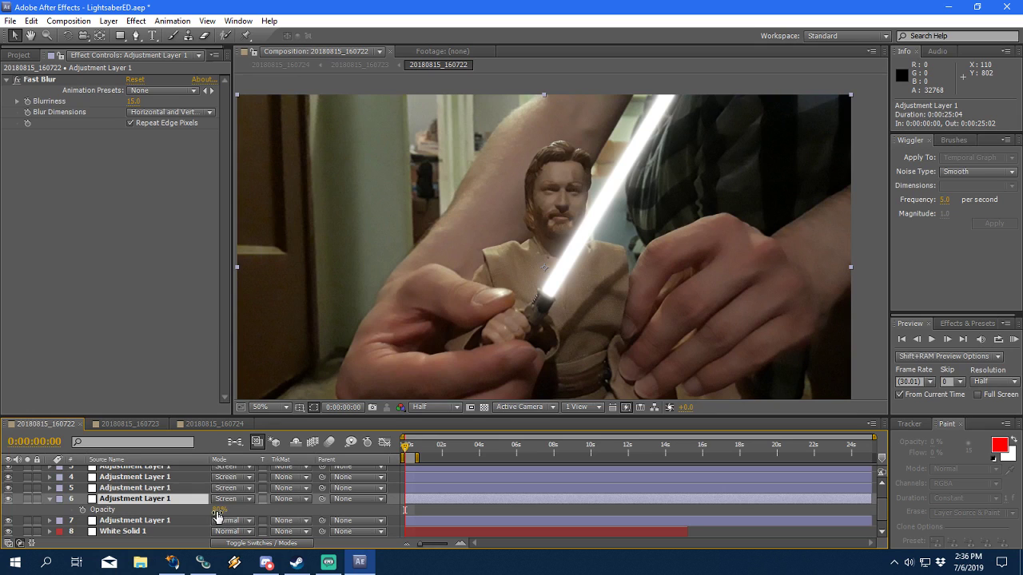
pyautogui.click(120, 489)
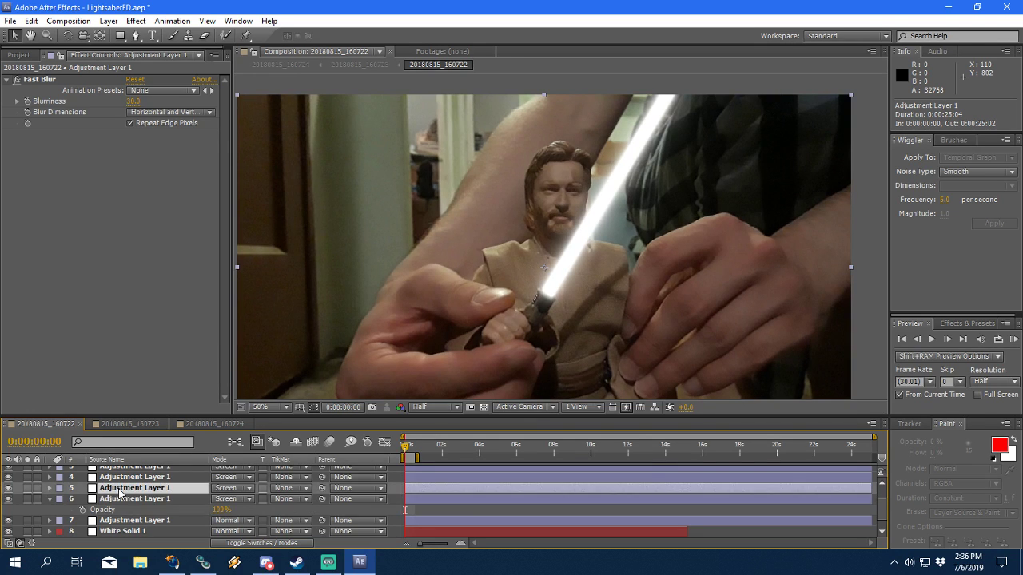
pyautogui.press('t')
pyautogui.click(221, 498)
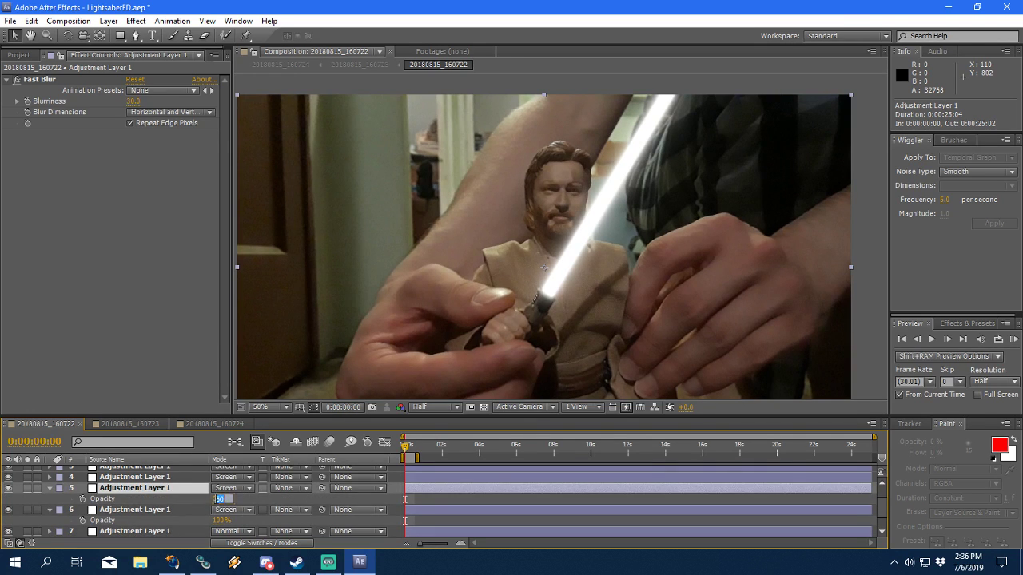
pyautogui.press('Return')
pyautogui.click(210, 478)
pyautogui.press('t')
pyautogui.click(219, 488)
pyautogui.press('Return')
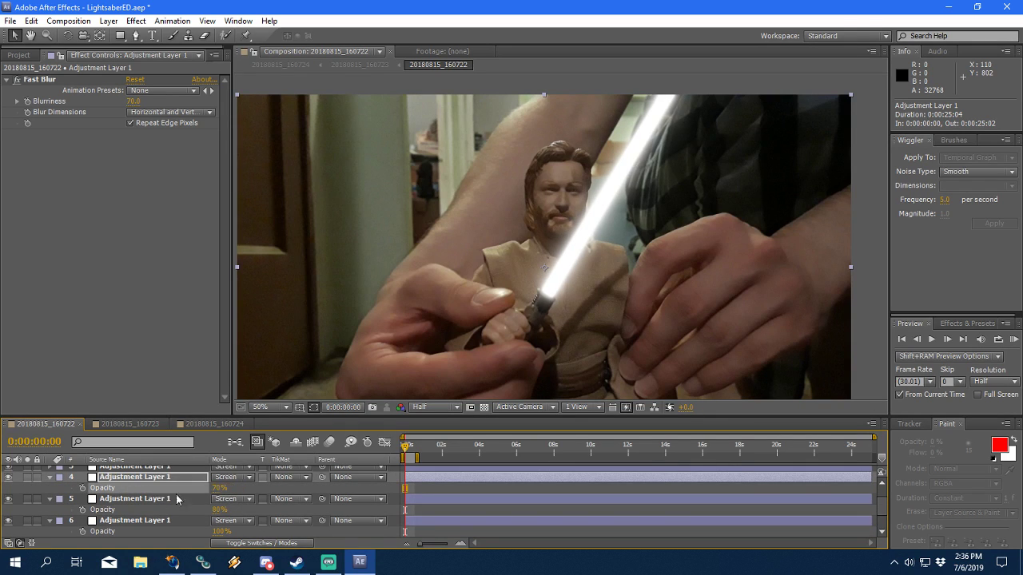
# Step: Set the opacity of adjustment layer 3 to 60% and of adjustment layer 2 to 50%
pyautogui.scroll(2, 136, 507)
pyautogui.click(141, 493)
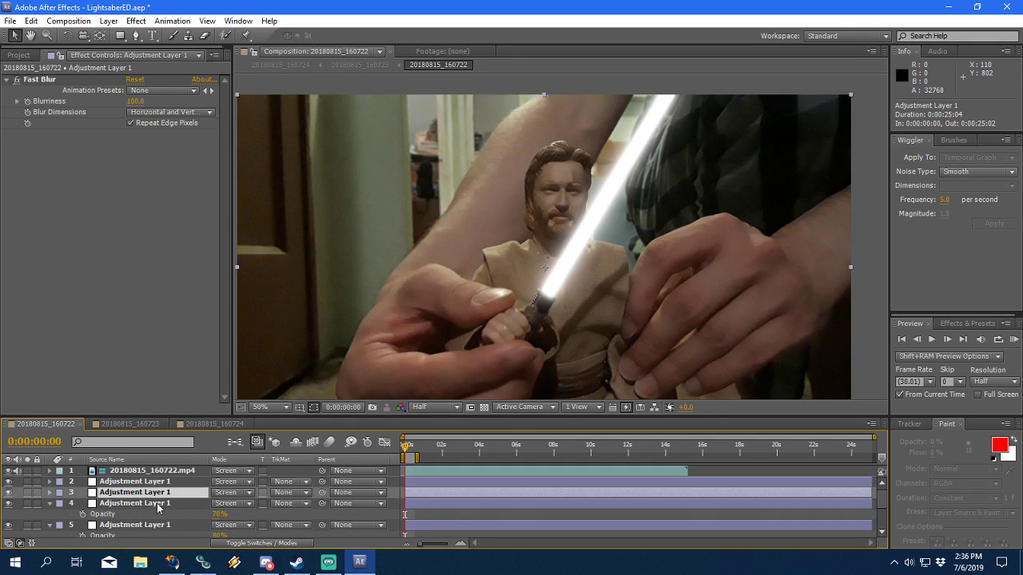
pyautogui.press('t')
pyautogui.click(220, 504)
pyautogui.write('60')
pyautogui.press('Return')
pyautogui.click(137, 482)
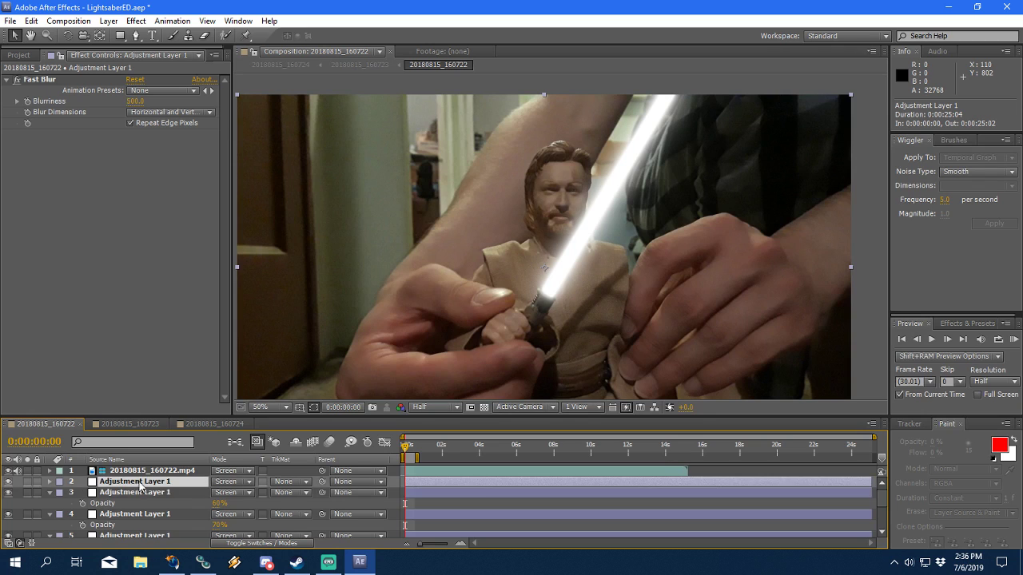
pyautogui.press('t')
pyautogui.click(219, 492)
pyautogui.write('50')
pyautogui.press('Return')
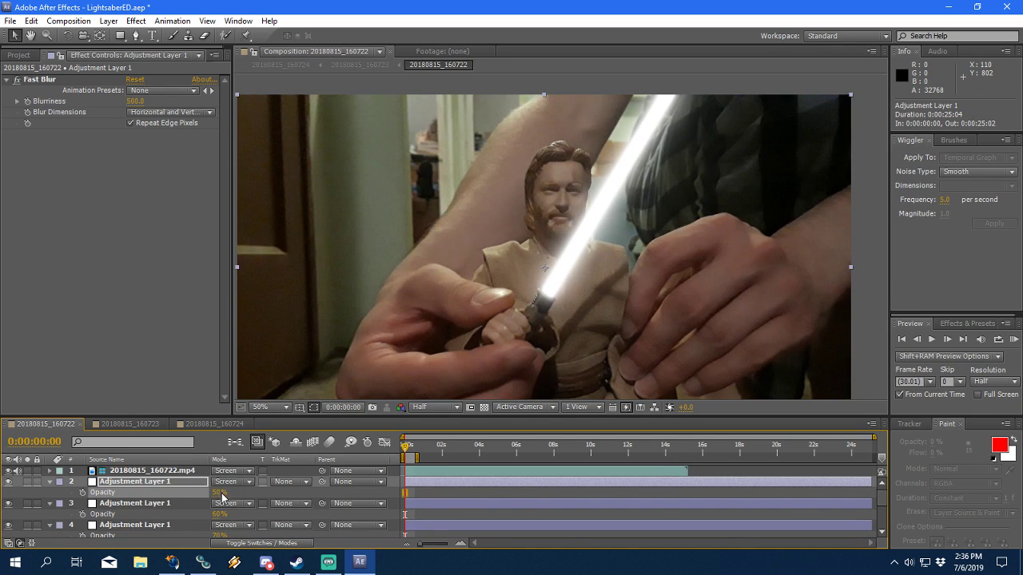
# Step: Check the red glow in composition 20180815_160724 with and without the footage layer
pyautogui.click(185, 424)
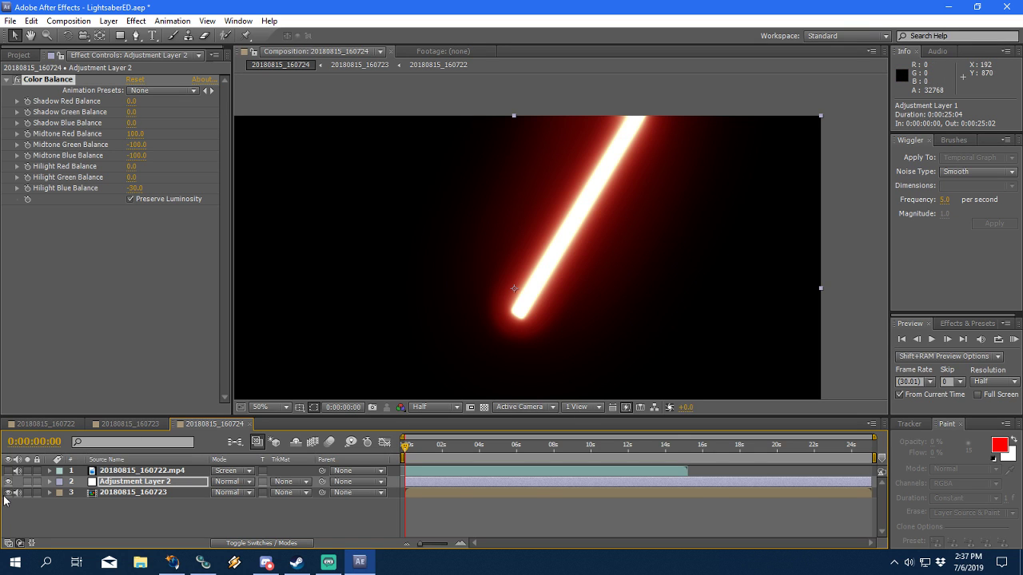
pyautogui.click(8, 470)
pyautogui.click(8, 471)
# Step: Disable the Color Balance effect on Adjustment Layer 2 and save the project
pyautogui.click(18, 80)
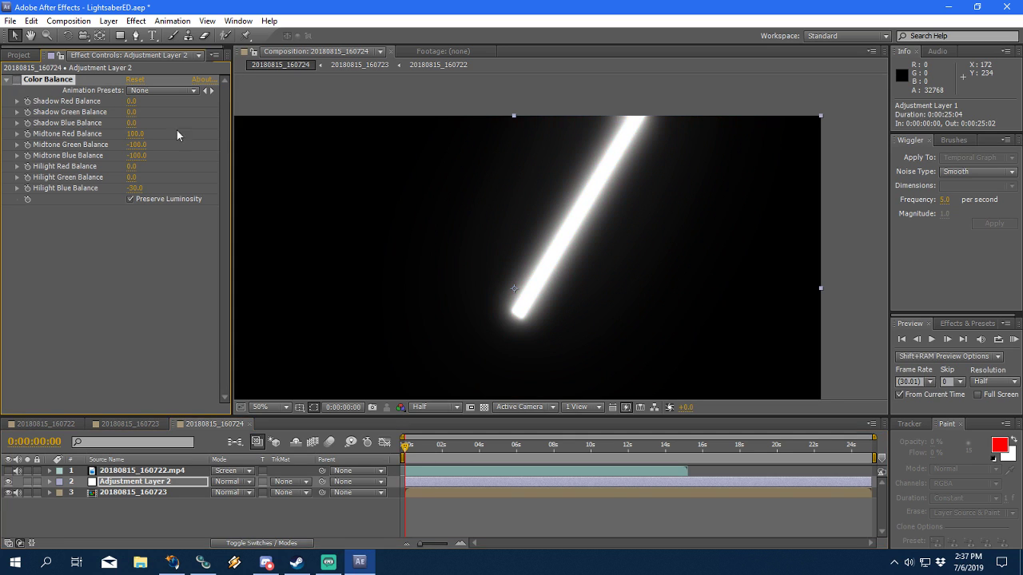
pyautogui.hotkey('ctrl', 's')
# Step: Apply Video Copilot's VC Color Vibrance to Adjustment Layer 2 and set its color to blue 004EFF
pyautogui.click(140, 23)
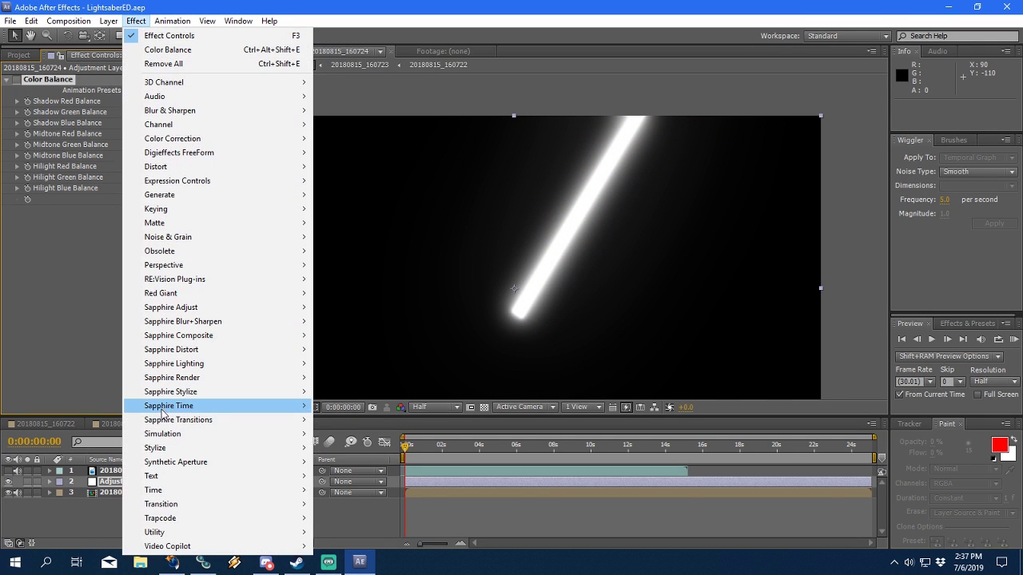
pyautogui.moveTo(162, 550)
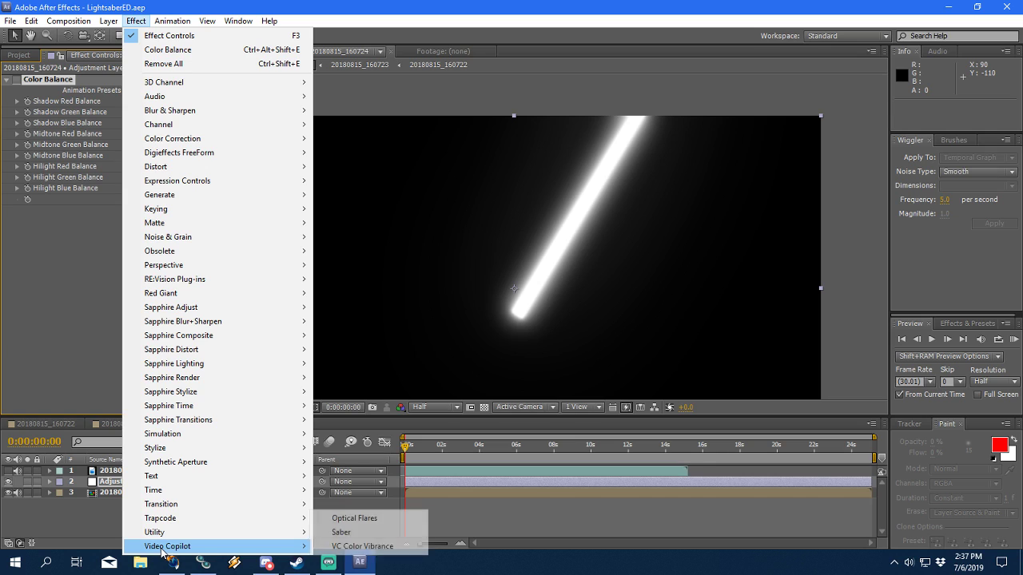
pyautogui.click(386, 547)
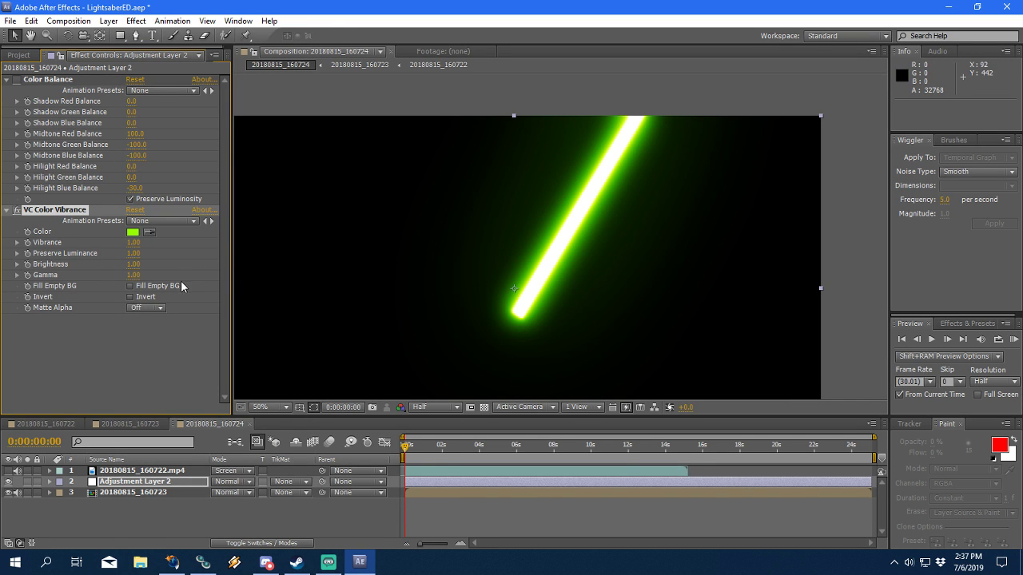
pyautogui.click(132, 231)
pyautogui.click(321, 224)
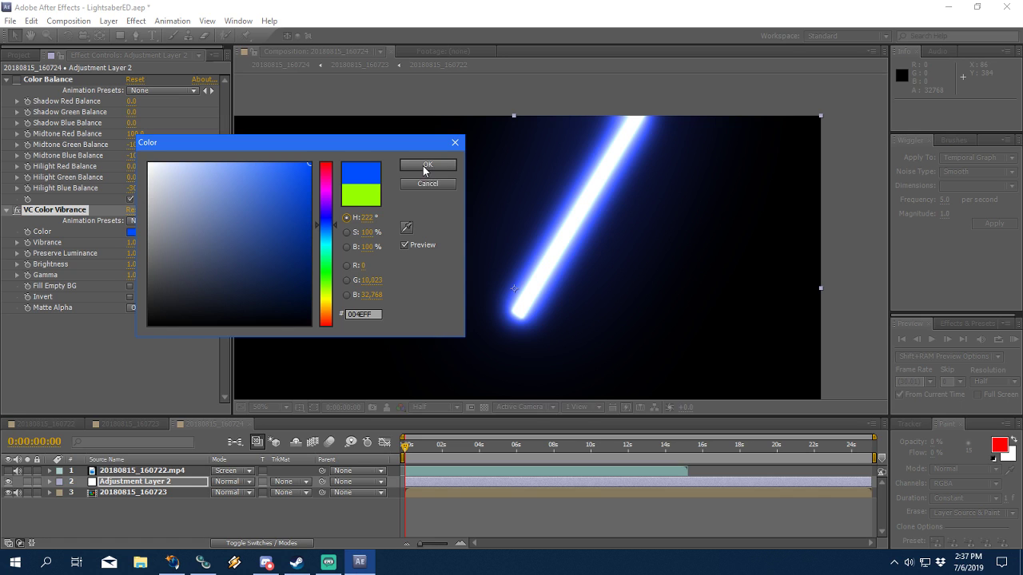
pyautogui.click(443, 164)
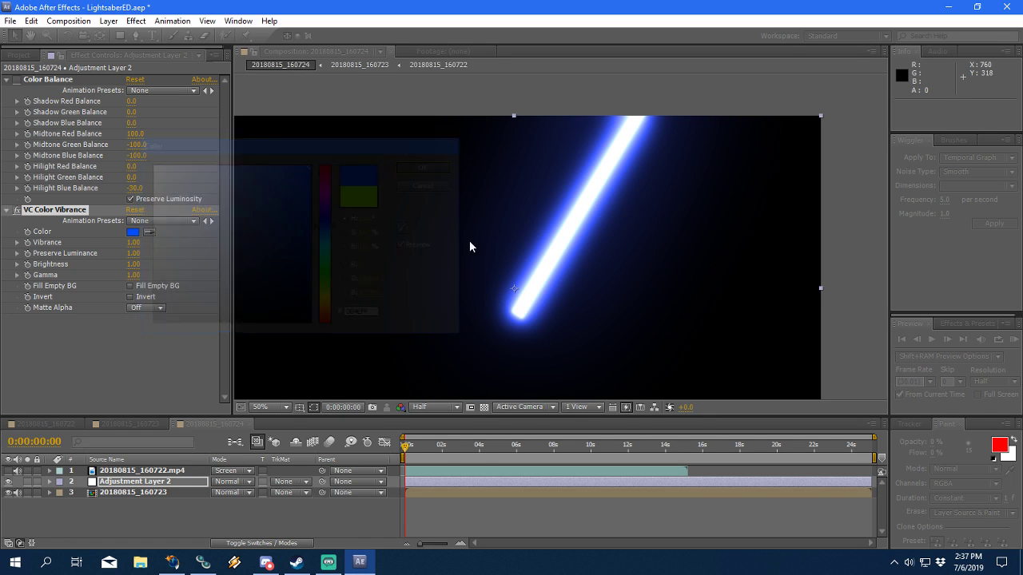
# Step: Preview the blue saber over the footage, inspect it with the footage layer hidden, and return to the first frame
pyautogui.click(9, 472)
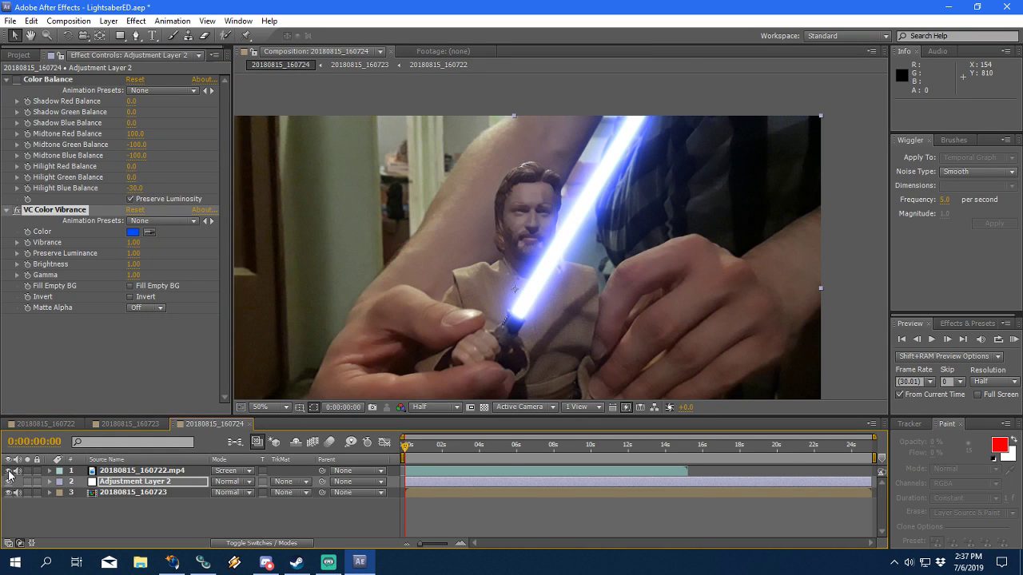
pyautogui.click(931, 338)
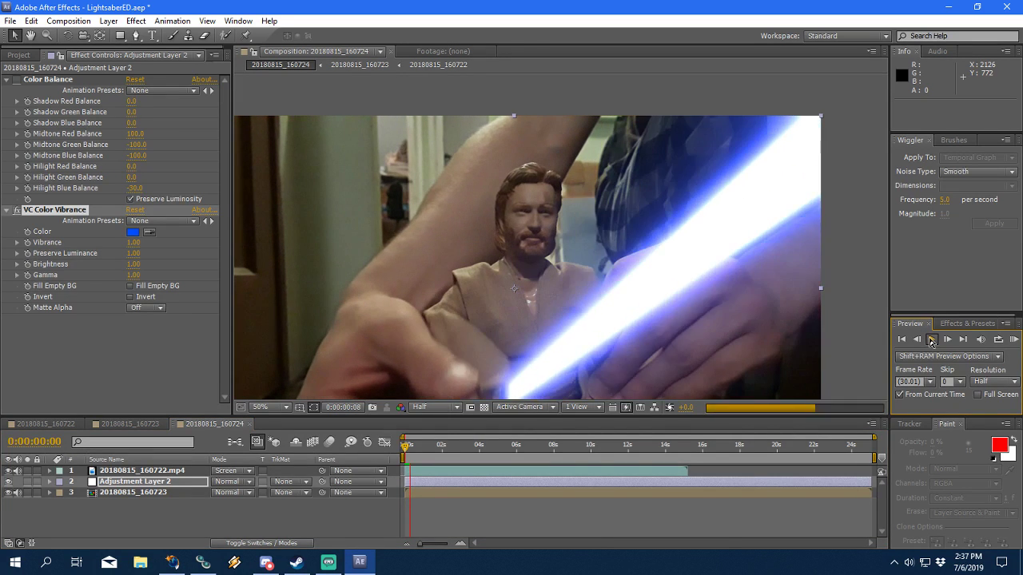
pyautogui.click(9, 471)
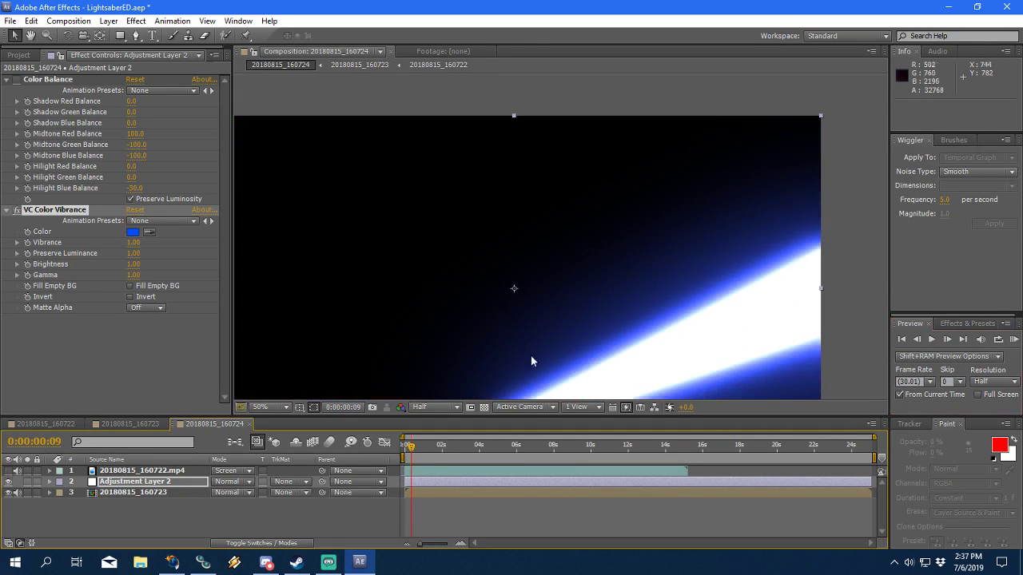
pyautogui.press('pageup')
pyautogui.press('pageup')
pyautogui.press('pageup')
pyautogui.press('pageup')
pyautogui.press('pageup')
pyautogui.press('pageup')
pyautogui.press('pageup')
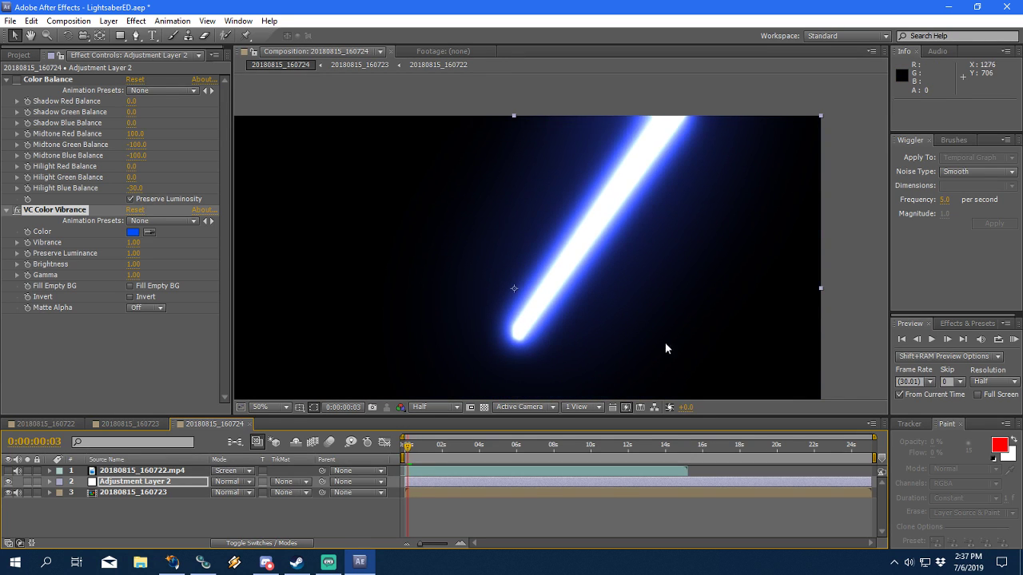
pyautogui.click(906, 339)
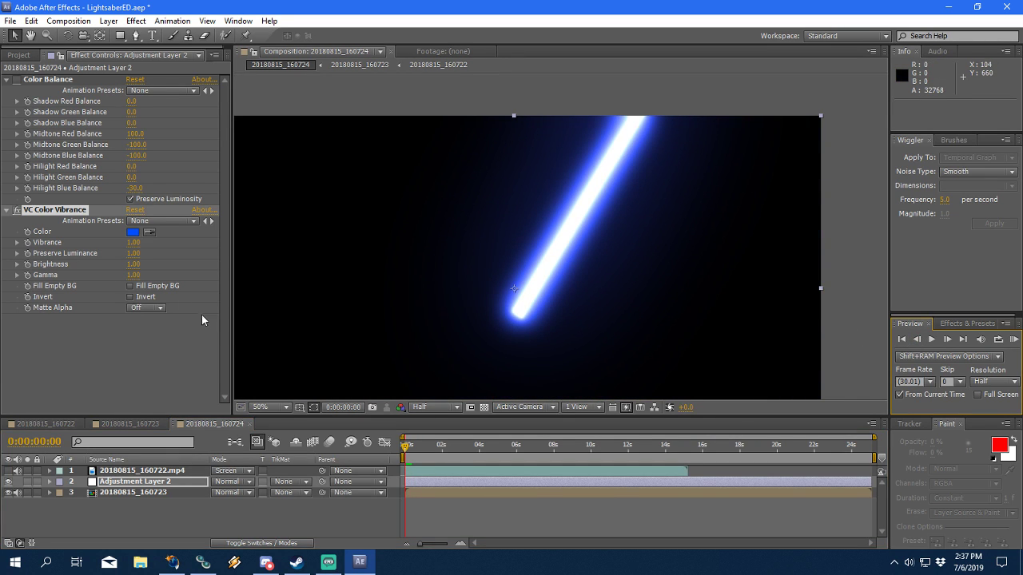
# Step: Set VC Color Vibrance's brightness to 0.65, preview the saber over the footage layer, and return to the first frame
pyautogui.moveTo(134, 262); pyautogui.dragTo(222, 257)
pyautogui.moveTo(134, 269); pyautogui.dragTo(45, 270)
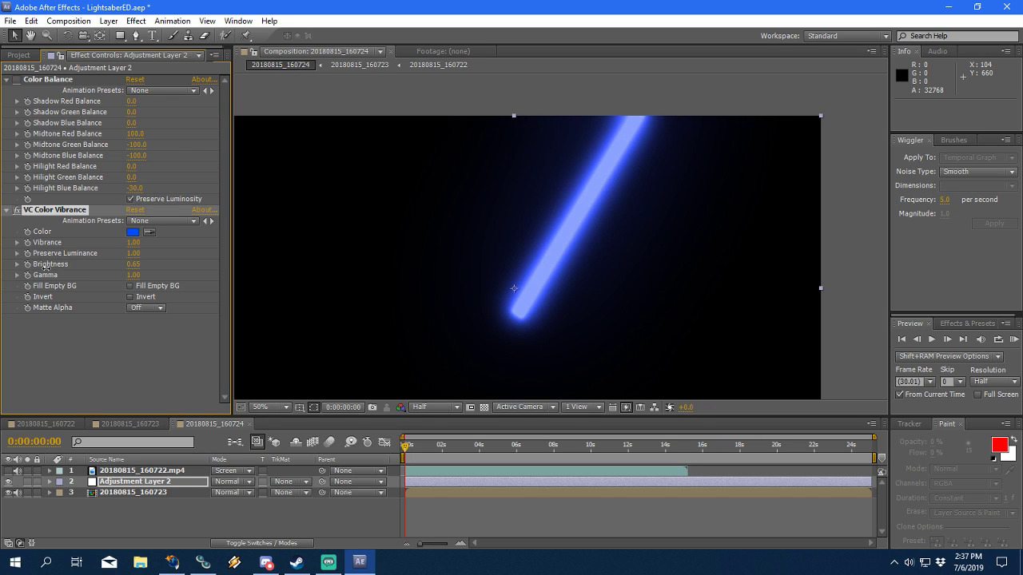
pyautogui.click(8, 472)
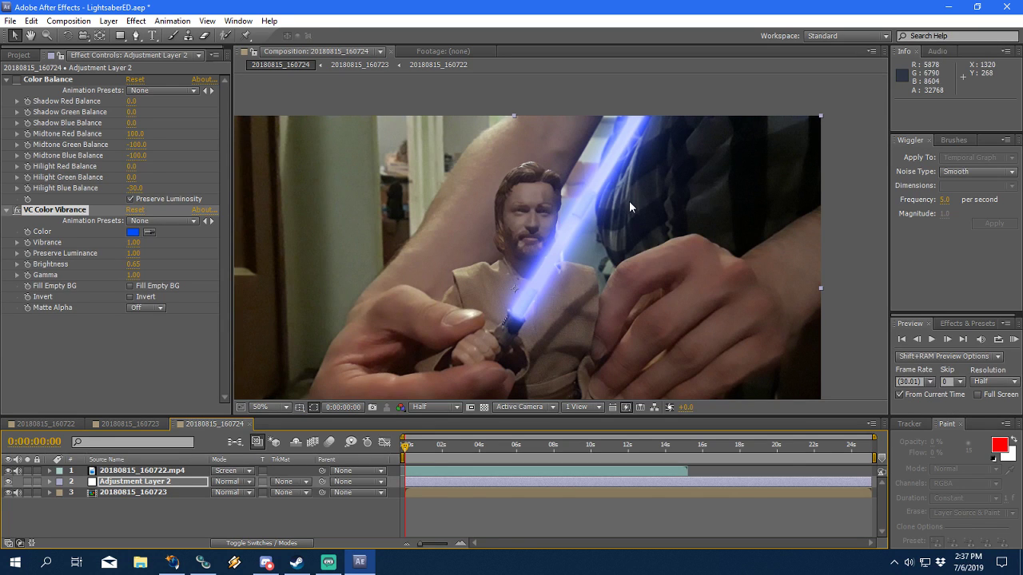
pyautogui.click(932, 339)
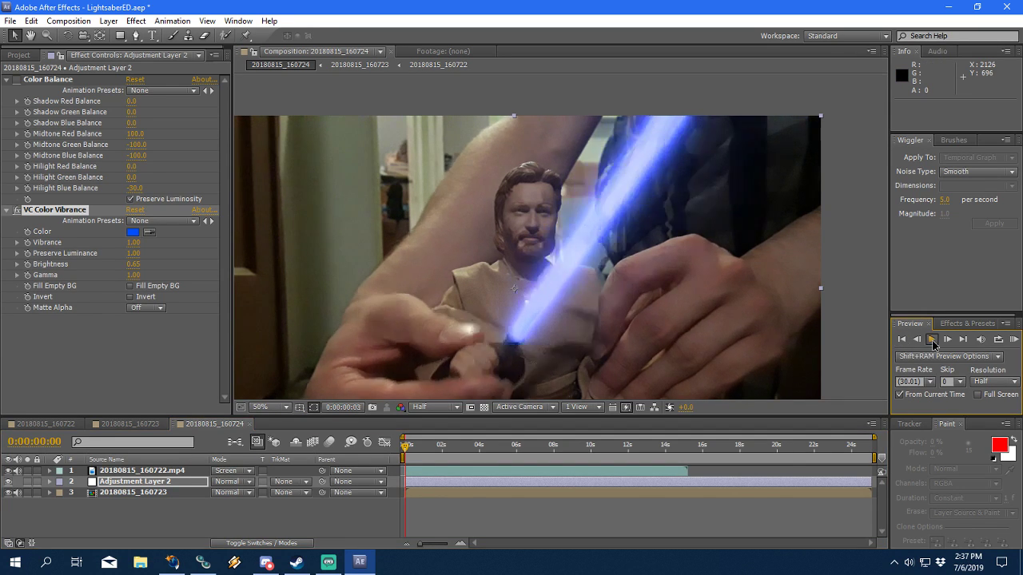
pyautogui.click(902, 338)
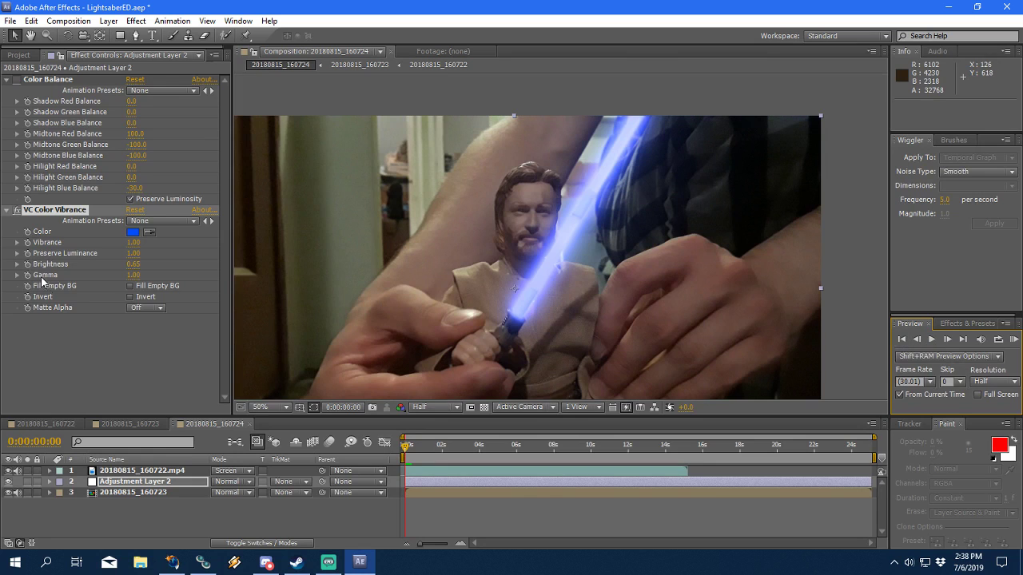
# Step: Set VC Color Vibrance's gamma to 2.44 and its brightness to 1
pyautogui.moveTo(133, 265); pyautogui.dragTo(223, 275)
pyautogui.click(134, 264)
pyautogui.write('1')
pyautogui.press('Return')
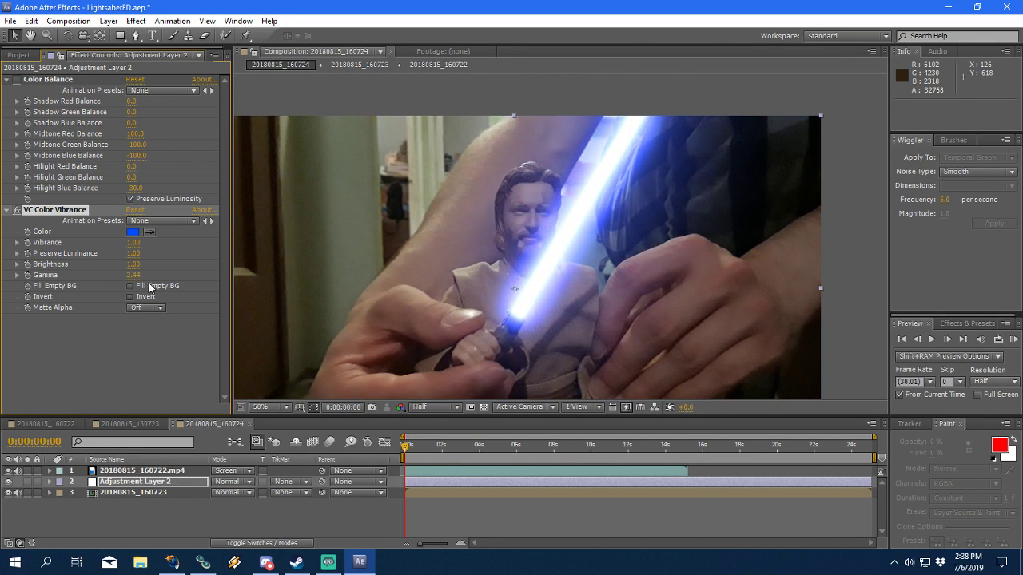
# Step: Set VC Color Vibrance's gamma to 1 and try its Invert option
pyautogui.keyDown('alt'); pyautogui.click(9, 471); pyautogui.keyUp('alt')
pyautogui.keyDown('alt'); pyautogui.click(9, 471); pyautogui.keyUp('alt')
pyautogui.click(131, 275)
pyautogui.write('1')
pyautogui.press('Return')
pyautogui.click(130, 298)
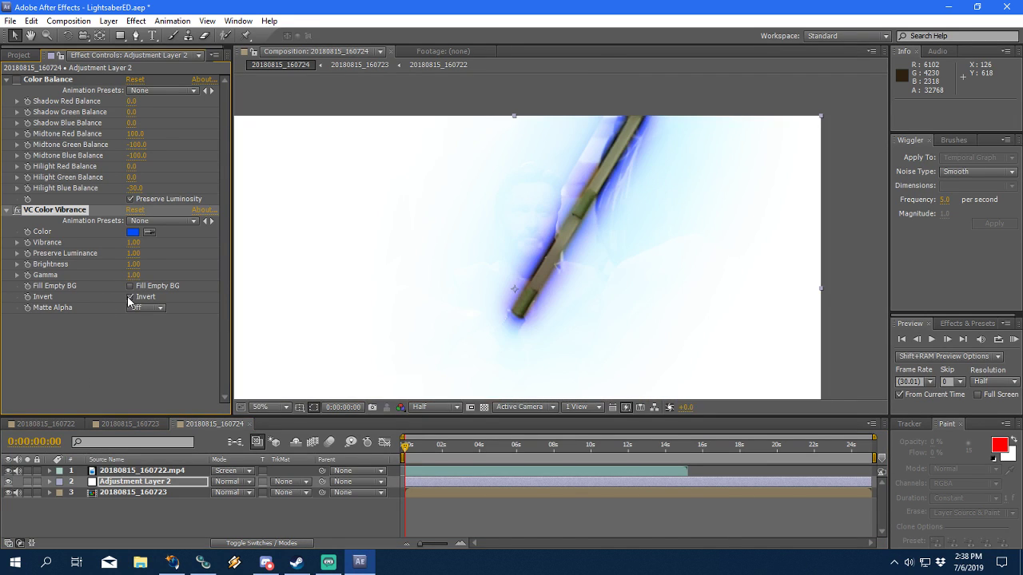
pyautogui.click(130, 298)
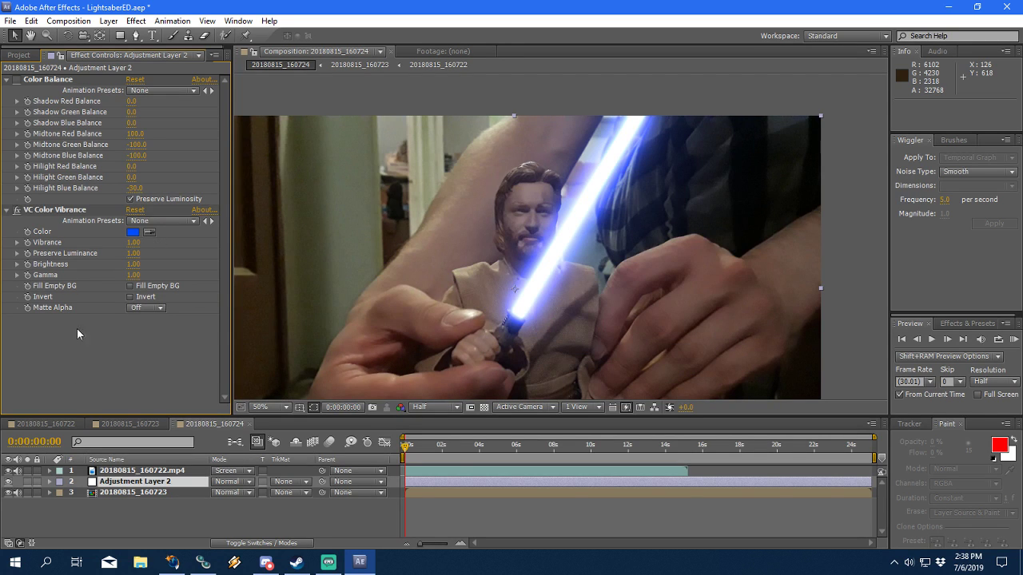
# Step: Remove VC Color Vibrance from Adjustment Layer 2 and hide the footage layer
pyautogui.click(56, 211)
pyautogui.press('Delete')
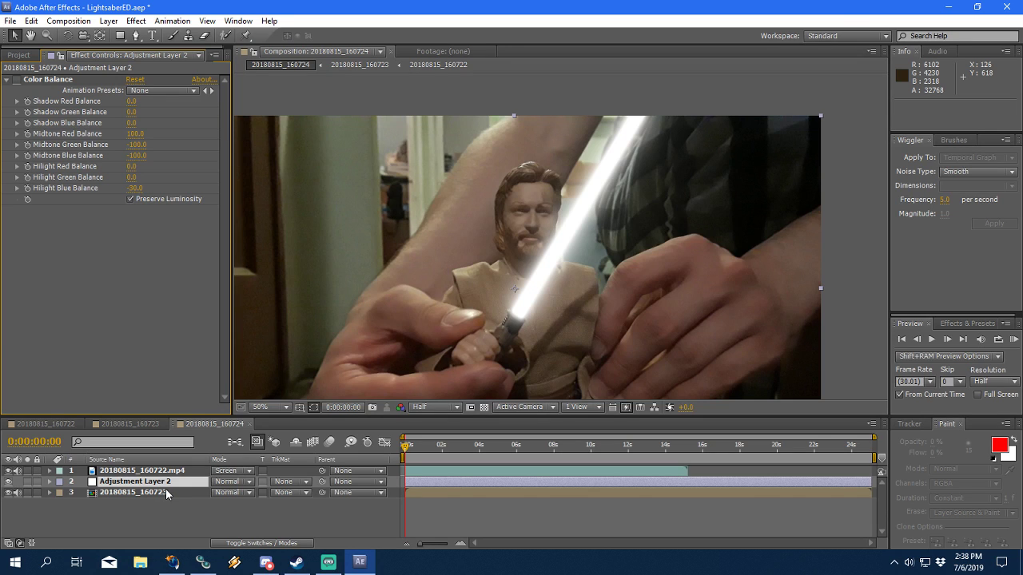
pyautogui.keyDown('alt'); pyautogui.click(9, 471); pyautogui.keyUp('alt')
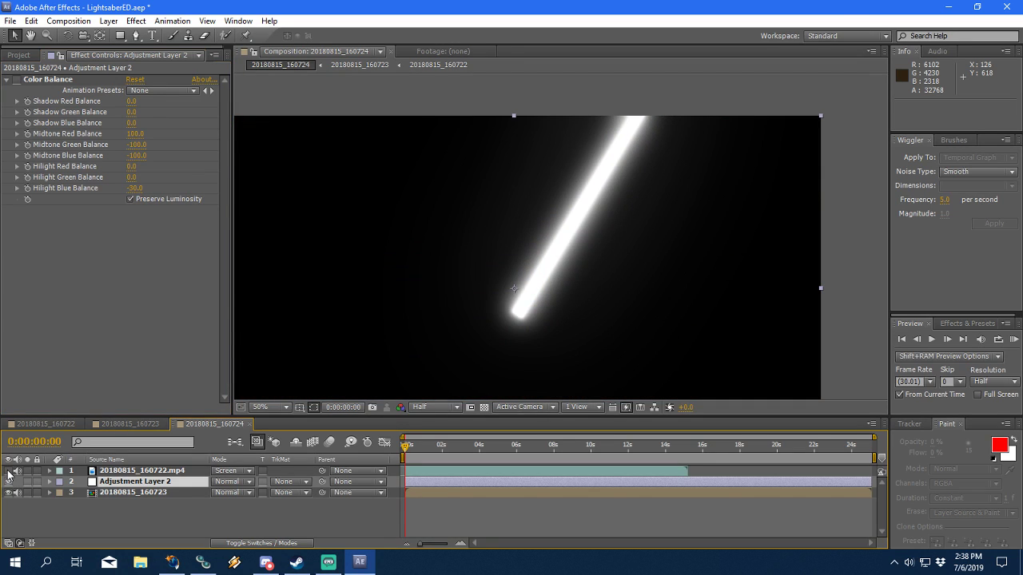
# Step: Compare the glow in the 20180815_160724 composition with the adjustment-layer glow in 20180815_160722, reviewing each adjustment layer's blend mode and opacity
pyautogui.click(126, 424)
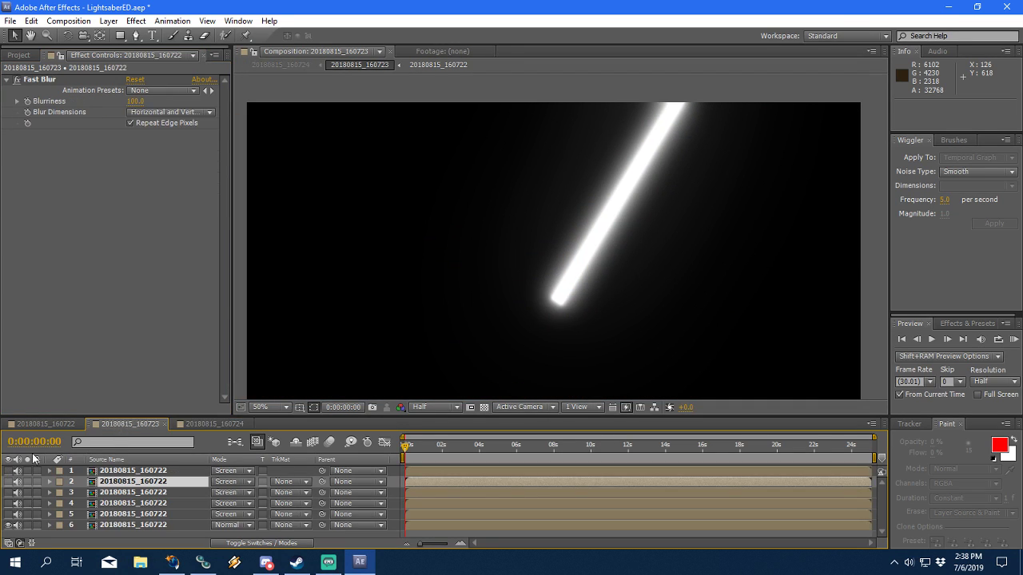
pyautogui.click(54, 424)
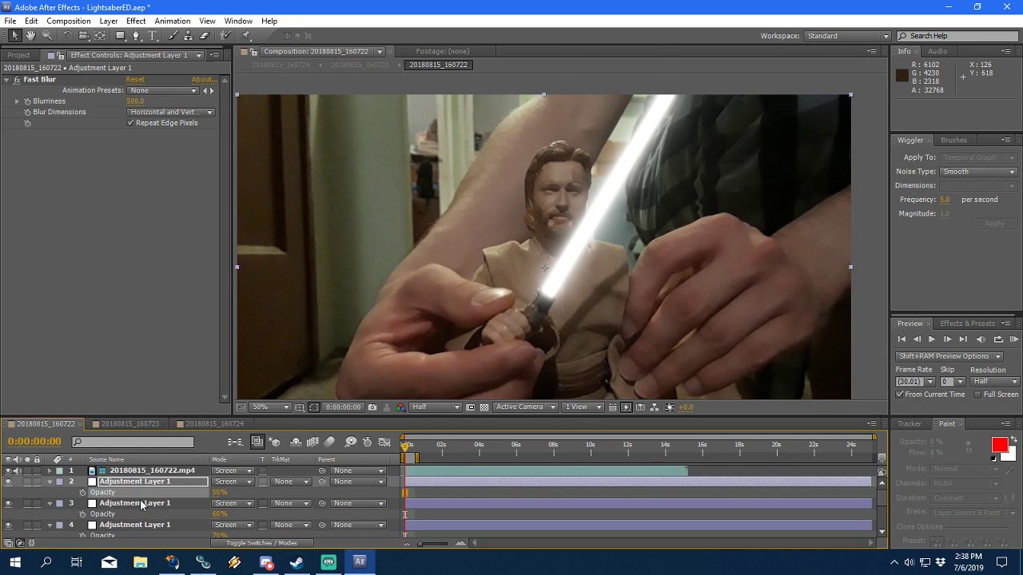
pyautogui.scroll(-4, 141, 503)
pyautogui.scroll(4, 140, 505)
pyautogui.click(49, 481)
pyautogui.click(211, 424)
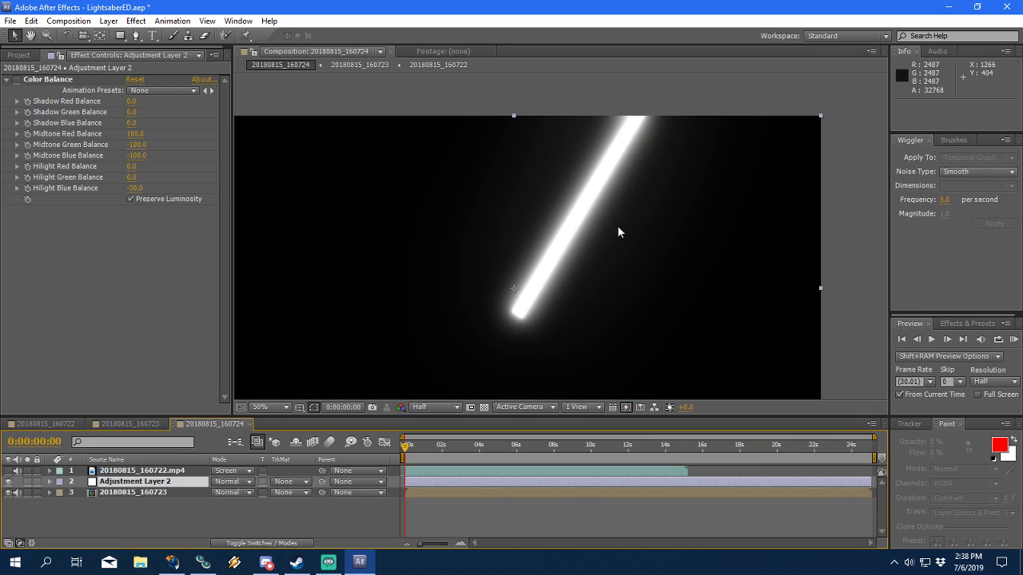
pyautogui.click(44, 425)
pyautogui.scroll(-3, 73, 499)
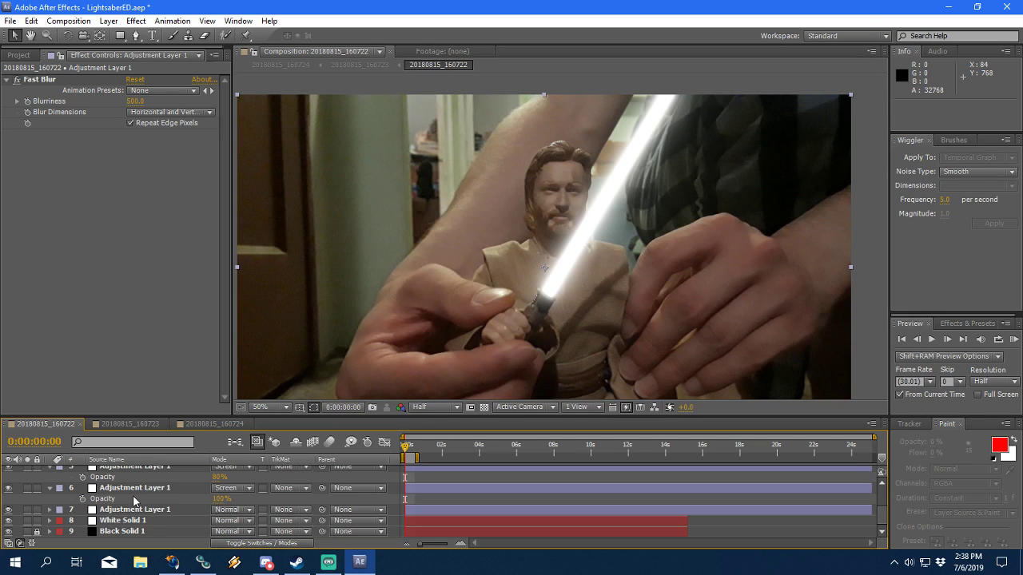
pyautogui.scroll(2, 133, 501)
pyautogui.scroll(2, 133, 501)
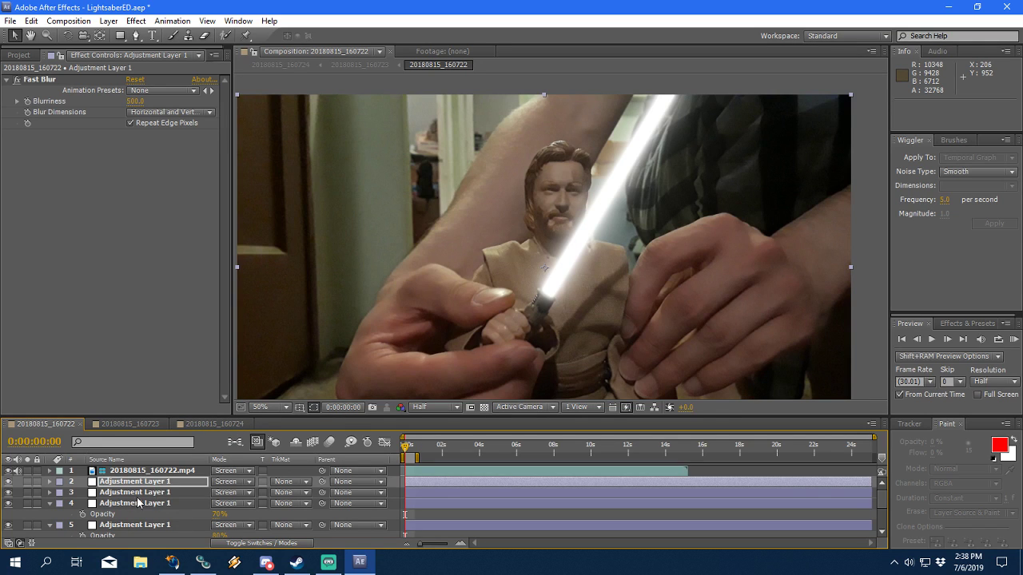
pyautogui.scroll(-3, 138, 502)
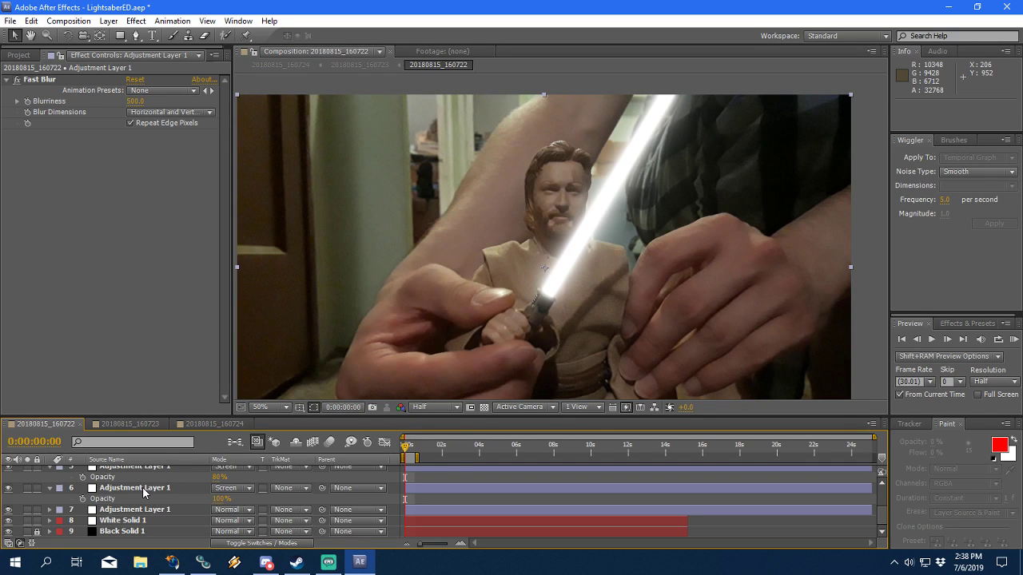
pyautogui.scroll(2, 132, 515)
pyautogui.click(212, 423)
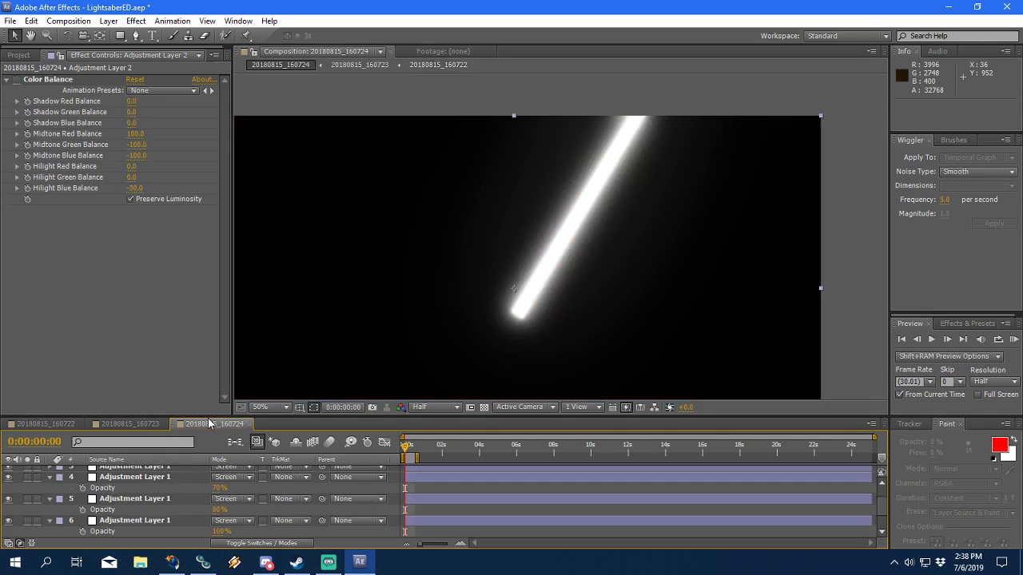
pyautogui.click(50, 423)
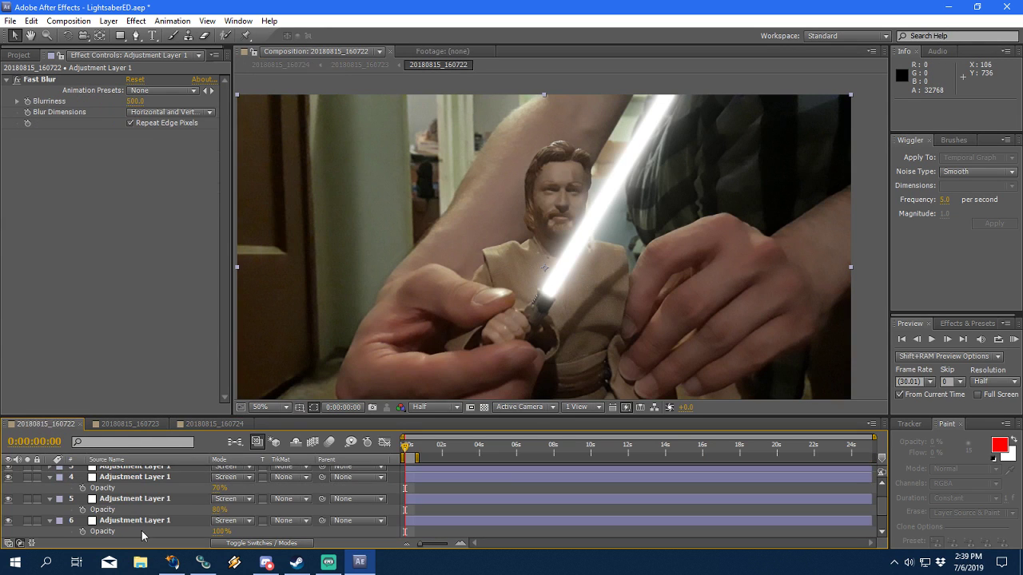
# Step: Check the Fast Blur settings of the individual adjustment layers in the 20180815_160722 composition
pyautogui.click(134, 499)
pyautogui.click(126, 477)
pyautogui.scroll(2, 168, 517)
pyautogui.click(144, 492)
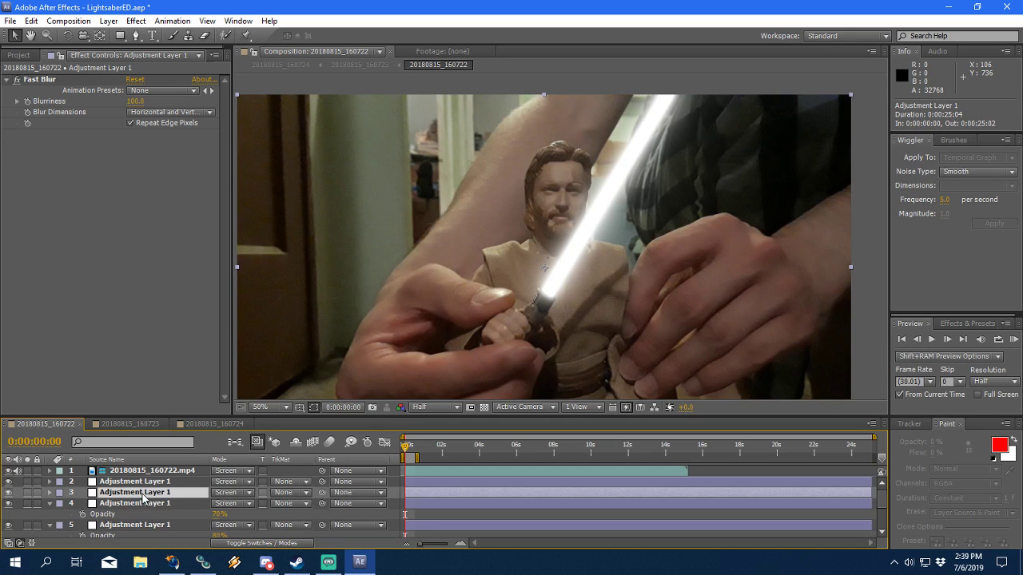
pyautogui.click(144, 503)
# Step: Try a duplicate of the 80% opacity adjustment layer with its Fast Blur blurriness set to 50
pyautogui.click(140, 526)
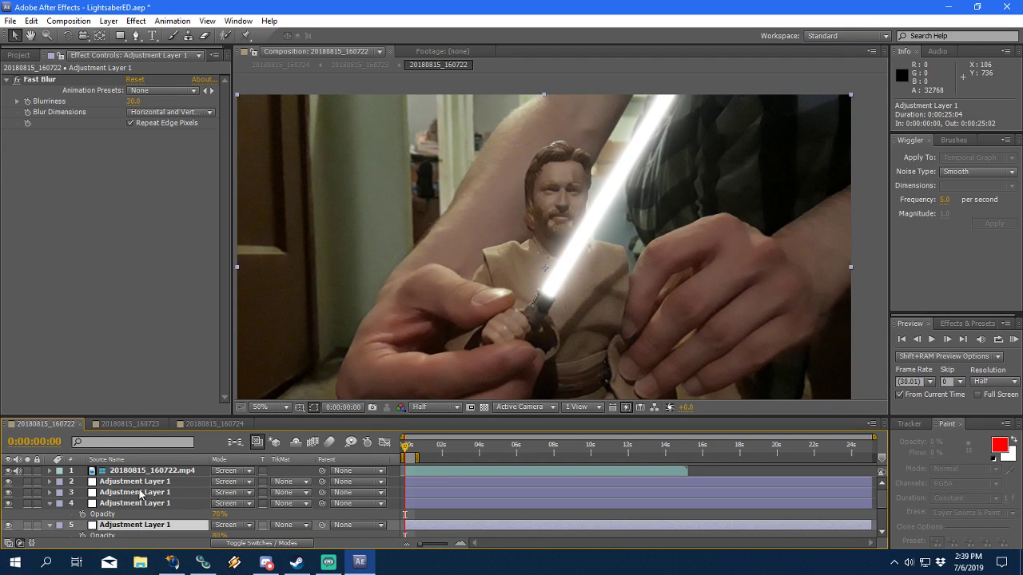
pyautogui.click(133, 102)
pyautogui.write('50')
pyautogui.press('Return')
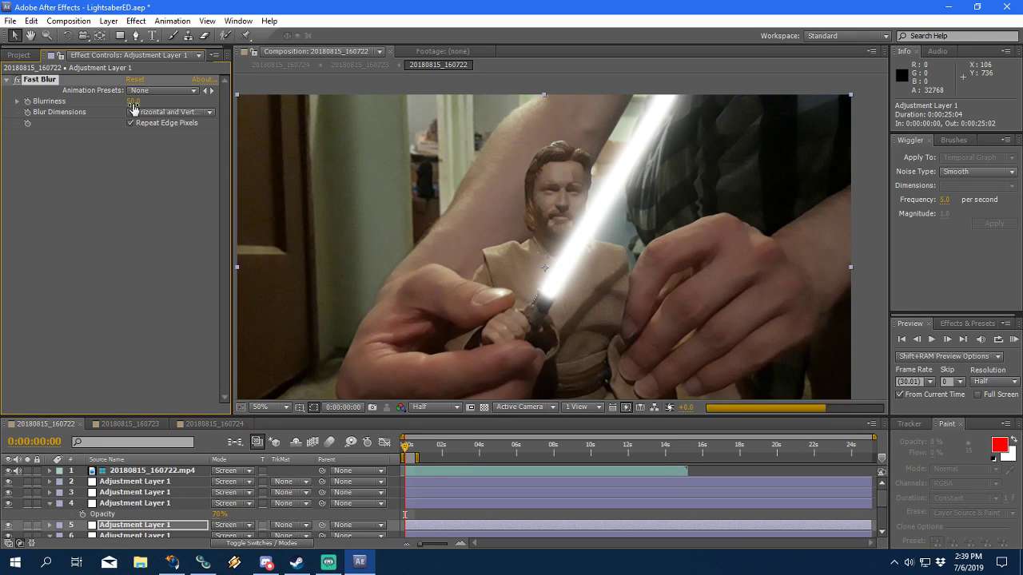
pyautogui.scroll(-1, 149, 505)
pyautogui.click(137, 496)
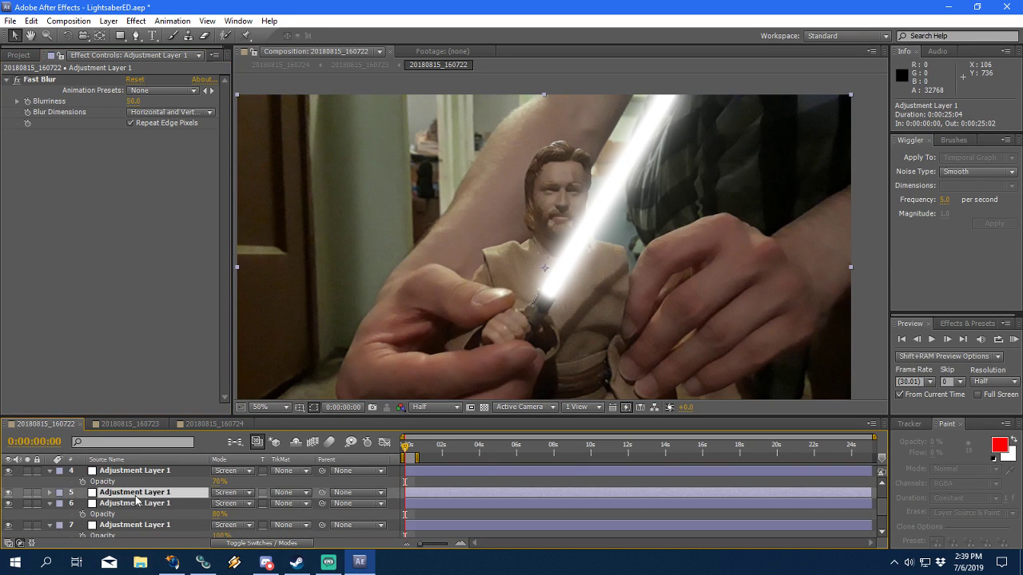
pyautogui.scroll(1, 154, 493)
# Step: Duplicate the 70% opacity adjustment layer and set the copy's Fast Blur blurriness to 95
pyautogui.click(152, 503)
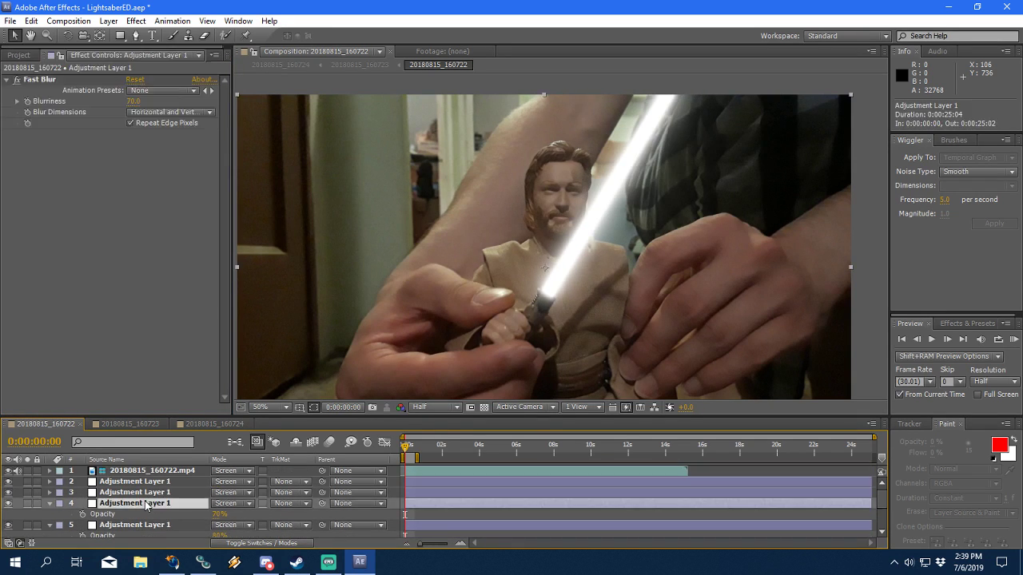
pyautogui.press('t')
pyautogui.click(136, 101)
pyautogui.press('Return')
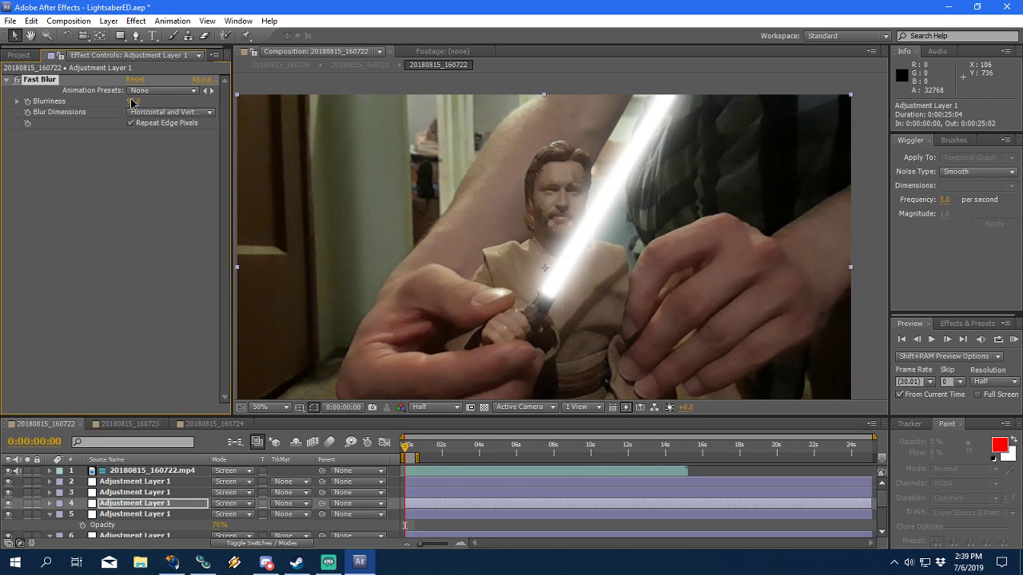
# Step: Check the glow in the 20180815_160724 composition and set the opacity of the new adjustment layer, layer 4 in 20180815_160722, to 50%
pyautogui.click(209, 423)
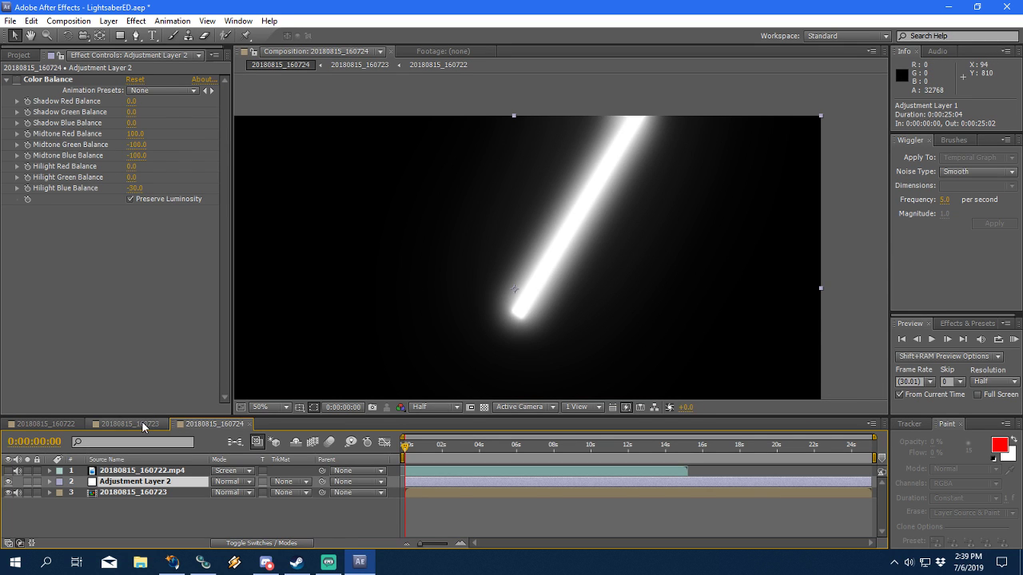
pyautogui.click(45, 424)
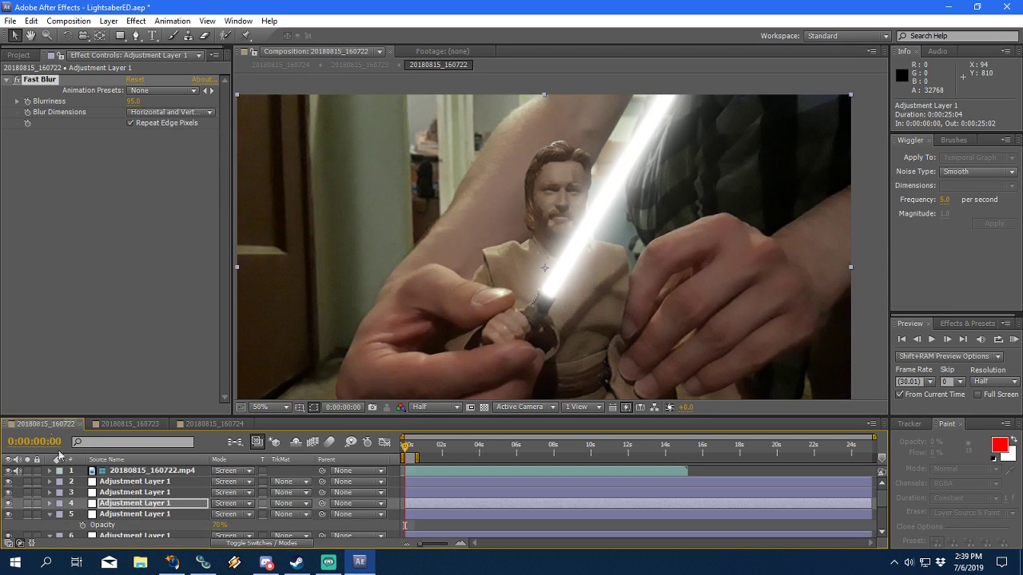
pyautogui.click(149, 516)
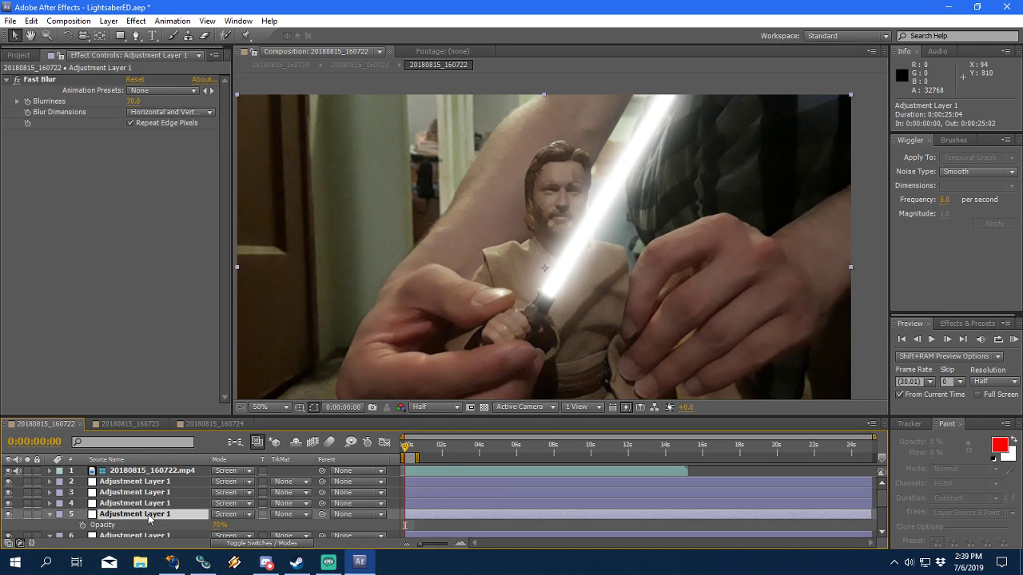
pyautogui.click(144, 505)
pyautogui.press('t')
pyautogui.click(219, 514)
pyautogui.write('50')
pyautogui.press('Return')
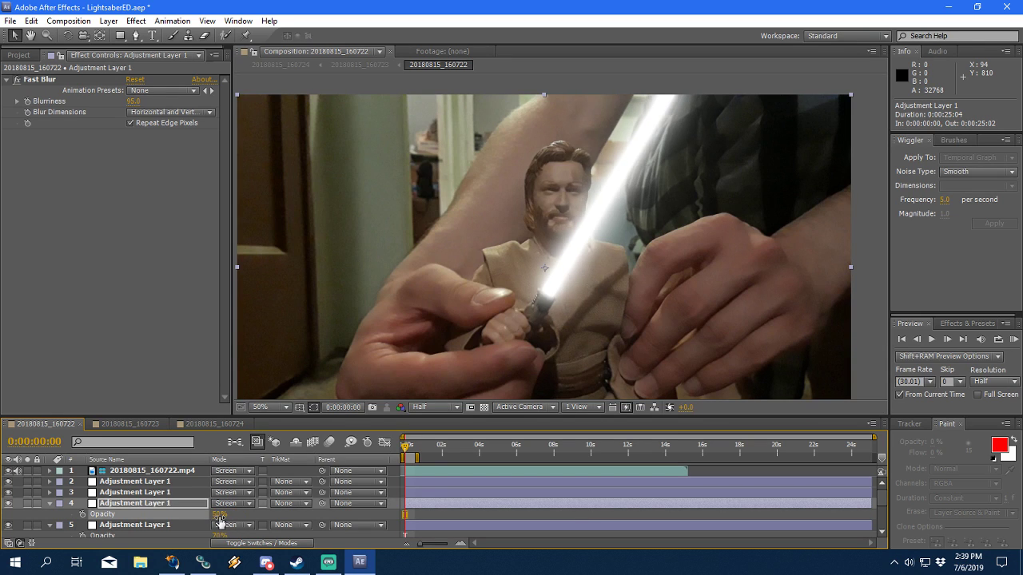
# Step: Reveal layer 3's opacity for comparison and set the opacity of the adjustment layer below it to 60%
pyautogui.click(151, 493)
pyautogui.press('t')
pyautogui.scroll(-2, 261, 497)
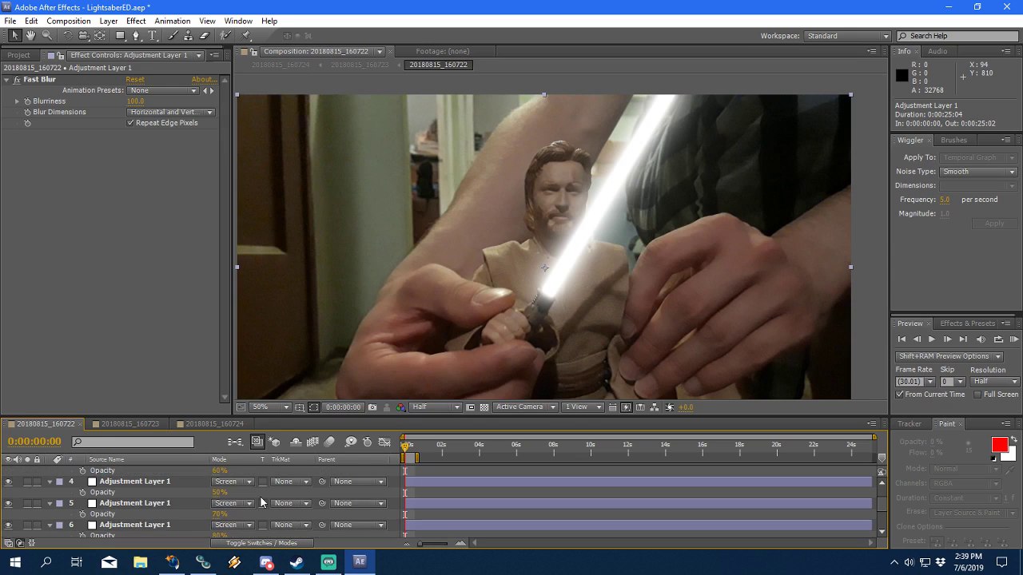
pyautogui.scroll(2, 261, 498)
pyautogui.click(220, 525)
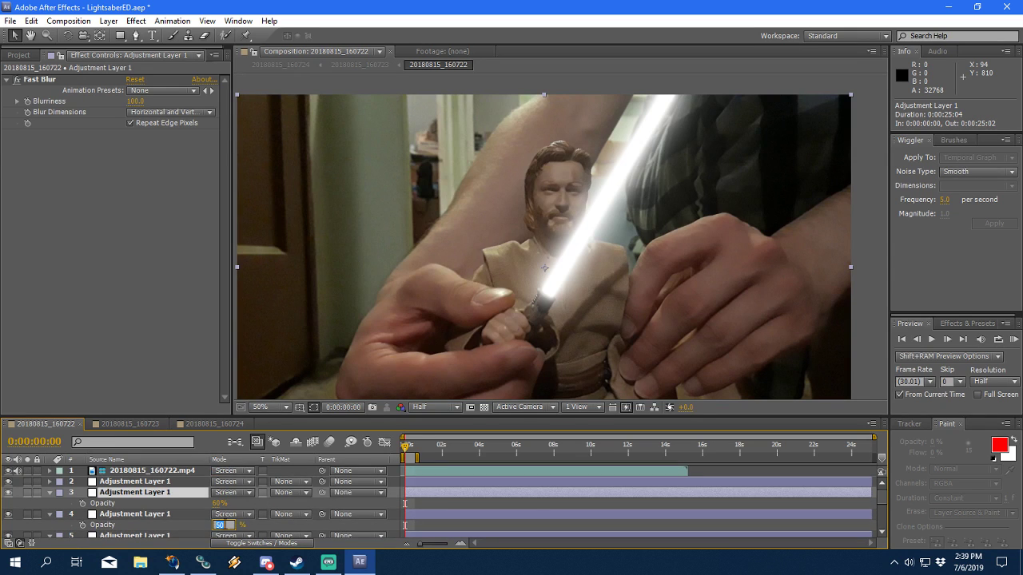
pyautogui.press('Return')
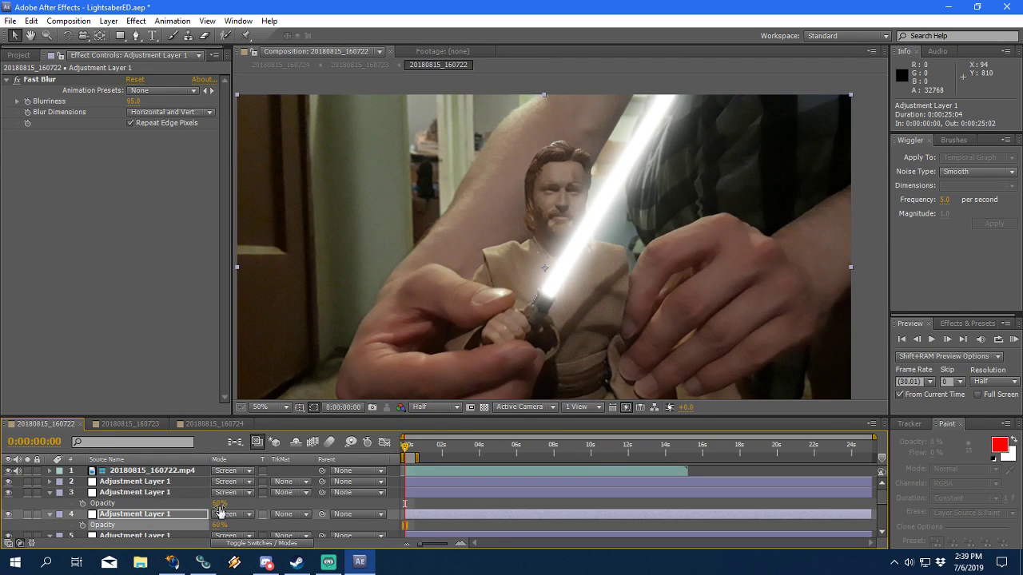
# Step: Compare the blur settings of adjustment layers 3 and 4 and view the glow in the 20180815_160724 composition
pyautogui.click(158, 494)
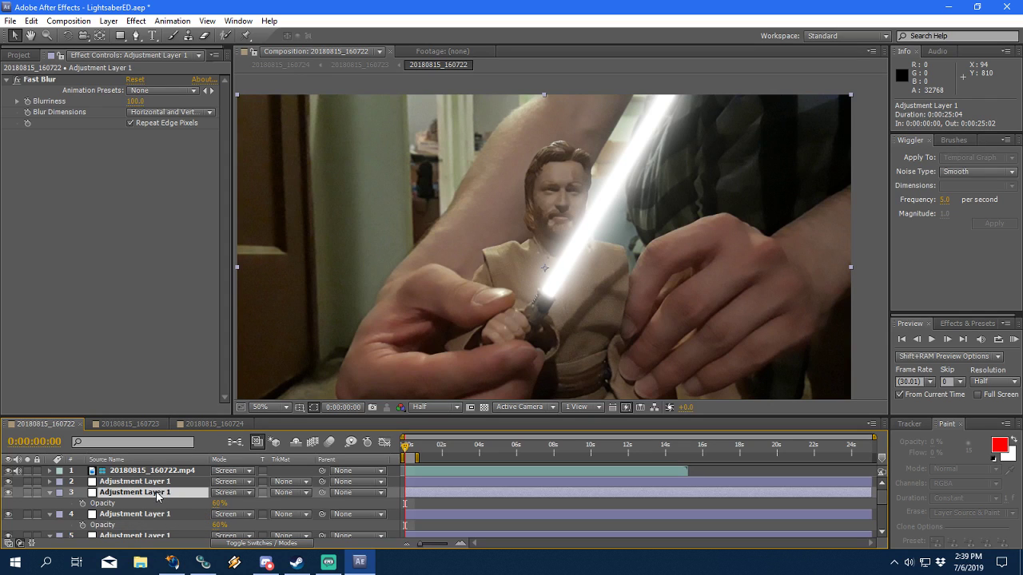
pyautogui.click(196, 514)
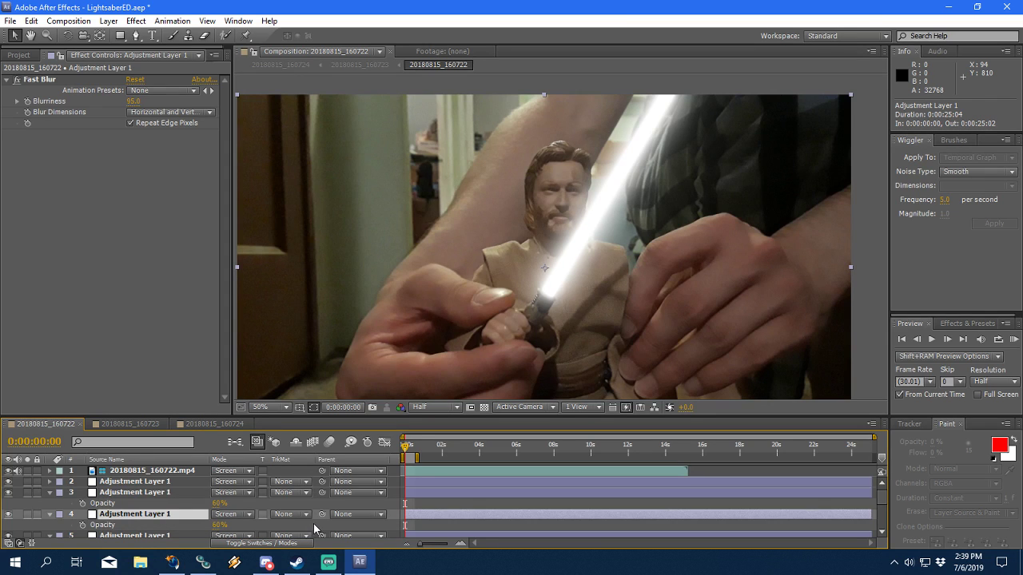
pyautogui.click(231, 424)
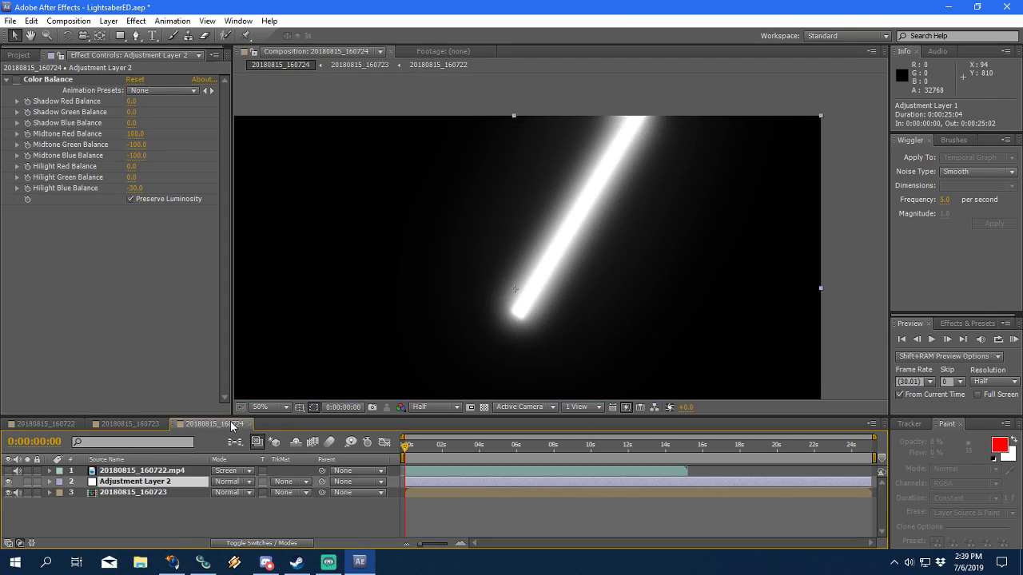
pyautogui.click(45, 425)
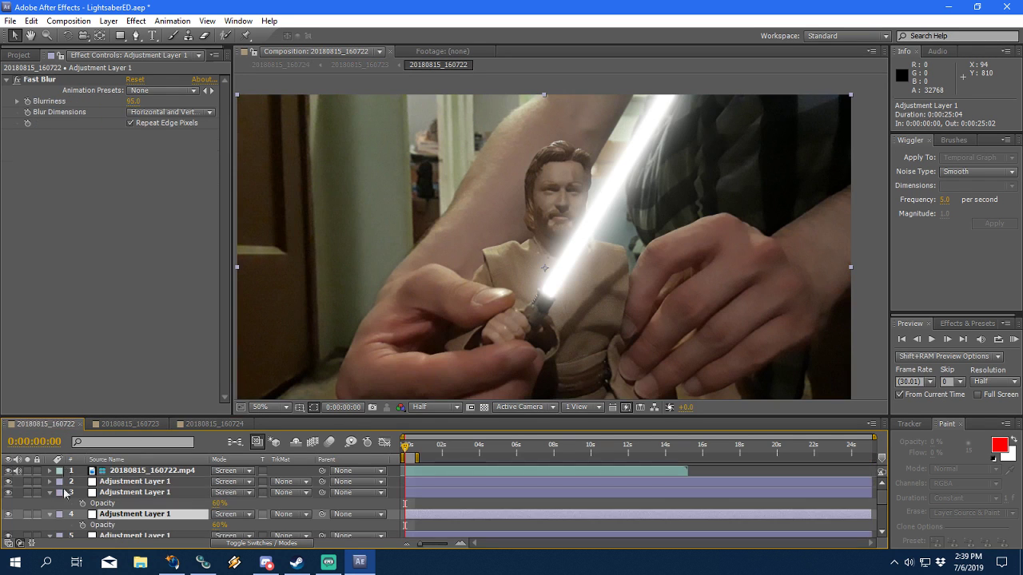
# Step: Collapse the expanded opacity properties and hide adjustment layers 2 to 7 in the 20180815_160722 composition
pyautogui.click(50, 492)
pyautogui.click(50, 503)
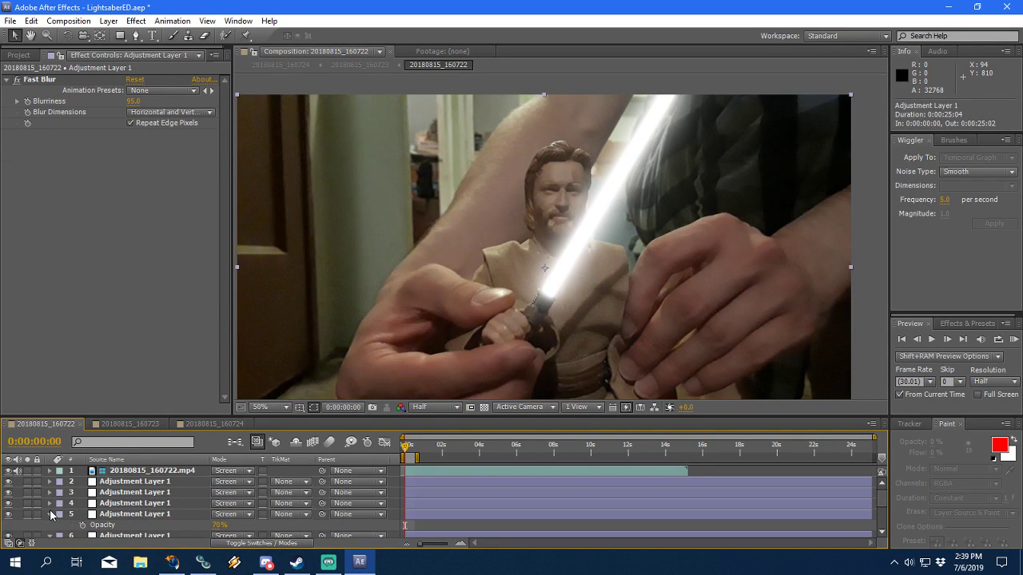
pyautogui.click(49, 514)
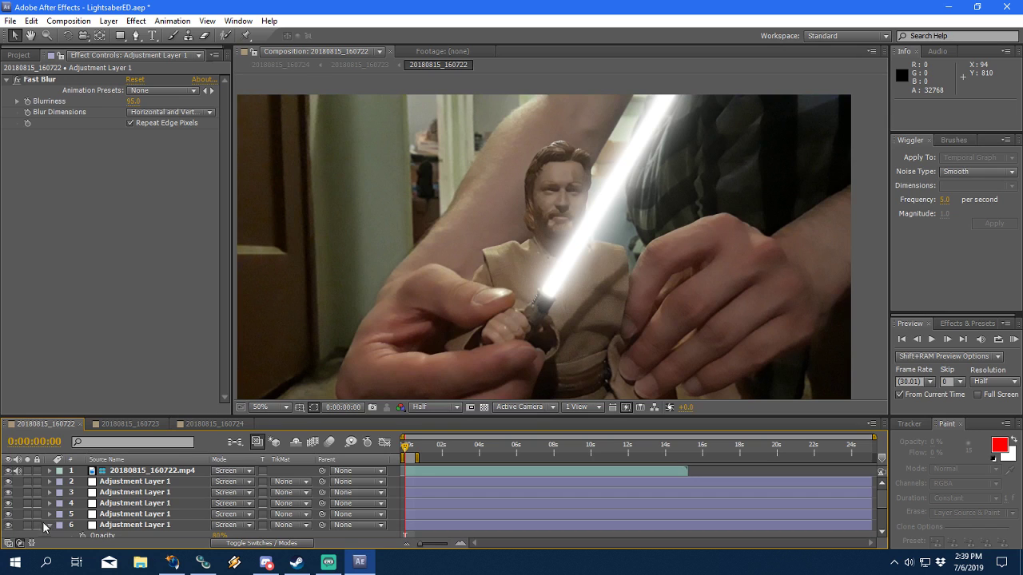
pyautogui.moveTo(8, 482); pyautogui.dragTo(8, 525)
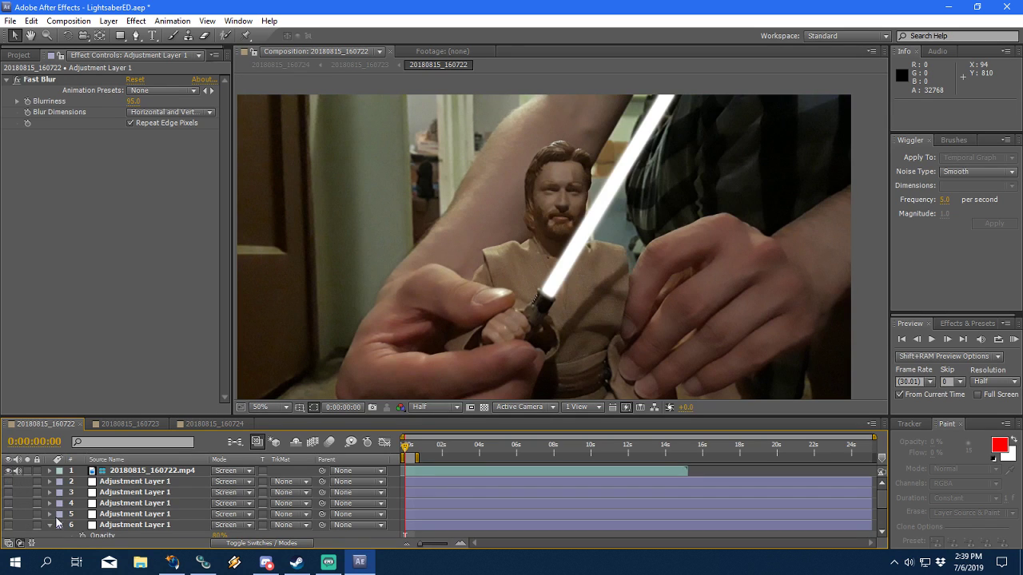
pyautogui.click(49, 525)
pyautogui.scroll(-2, 47, 527)
pyautogui.click(8, 504)
pyautogui.click(49, 503)
# Step: Show the five hidden saber layers in the 20180815_160723 composition and select layer 5
pyautogui.click(131, 423)
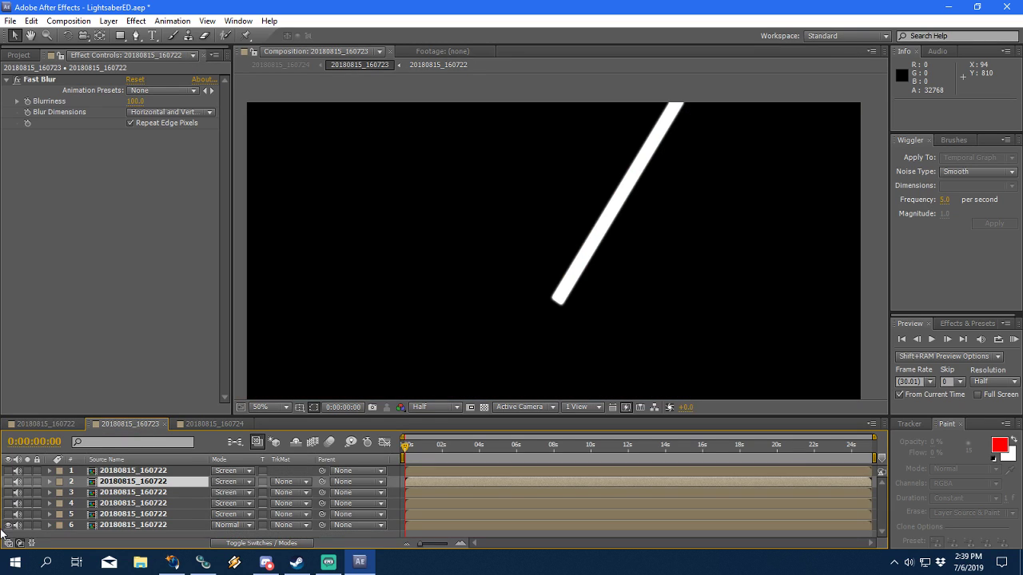
pyautogui.click(8, 482)
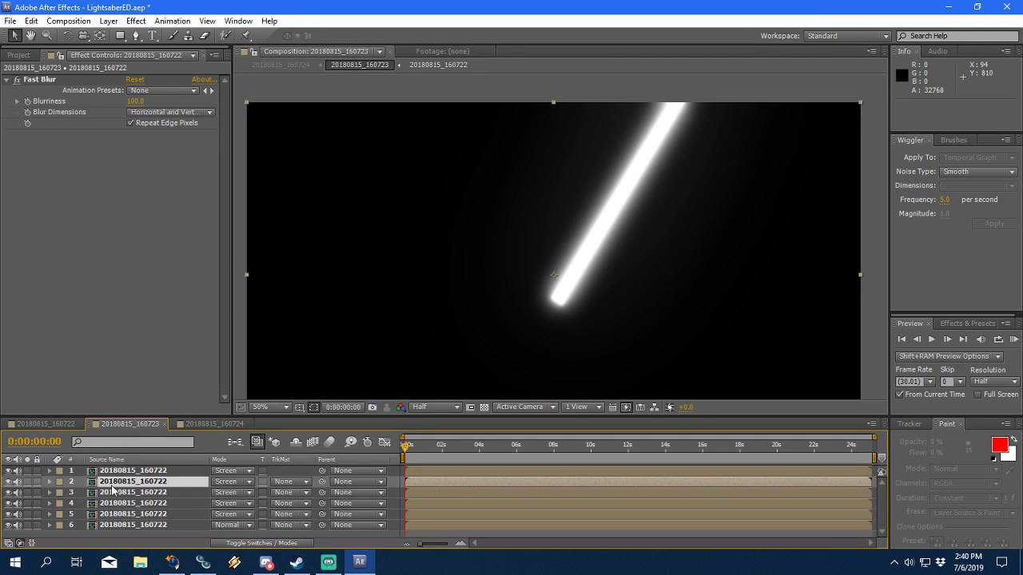
pyautogui.click(157, 516)
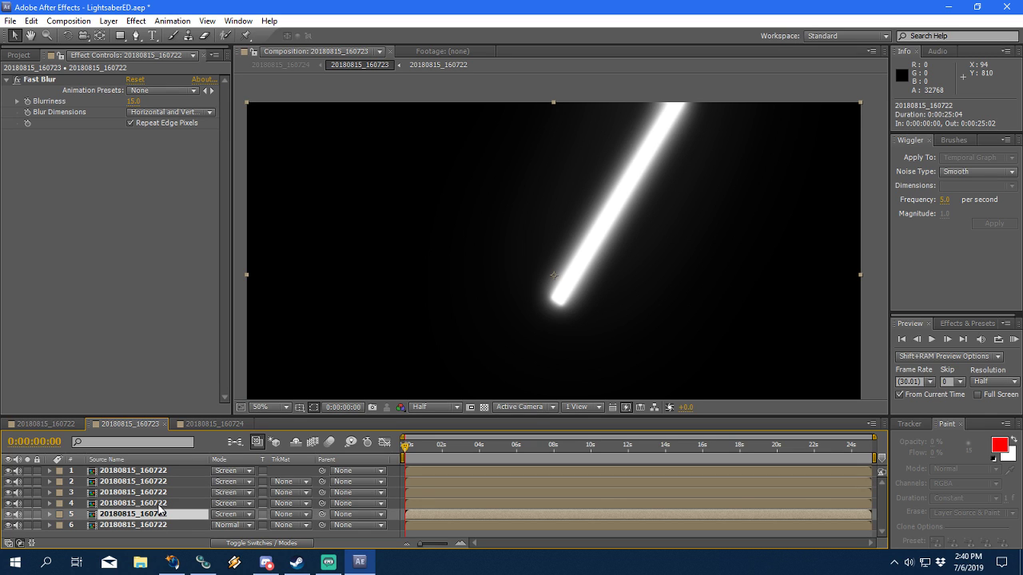
# Step: Review the Fast Blur settings of layers 4, 3 and 2 and disable Repeat Edge Pixels for layers 2 and 1
pyautogui.click(159, 505)
pyautogui.click(159, 496)
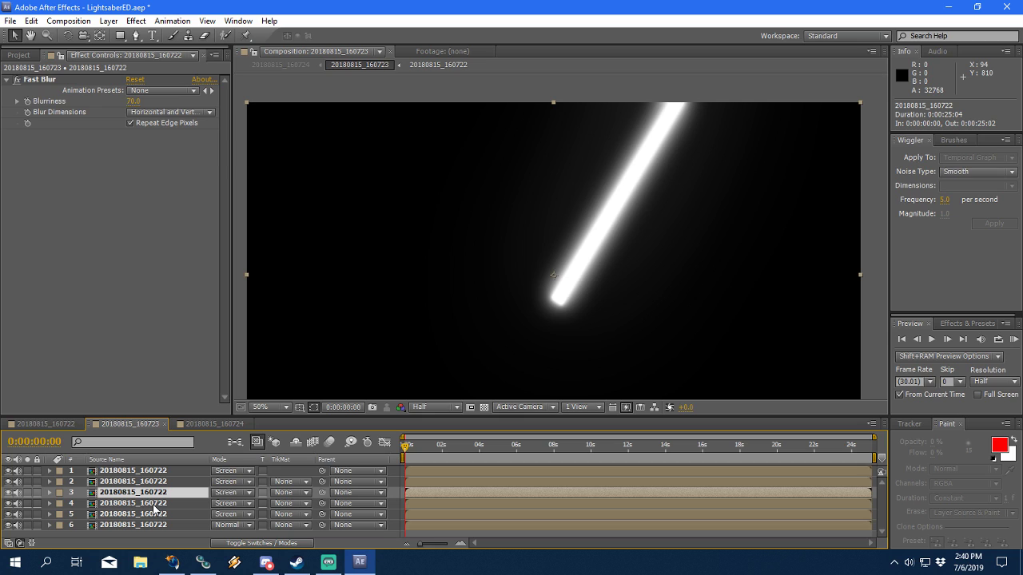
pyautogui.click(151, 482)
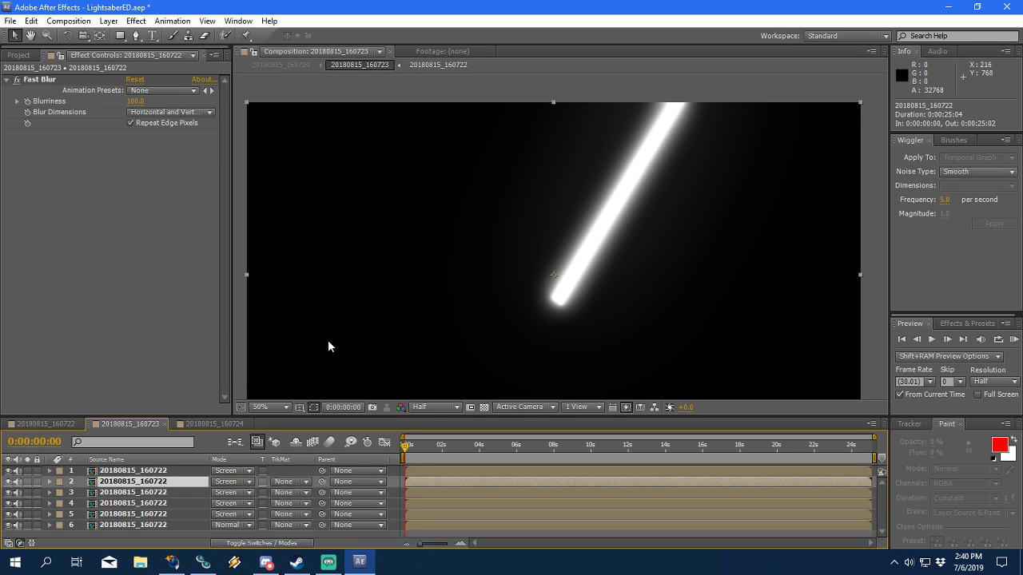
pyautogui.scroll(1, 336, 327)
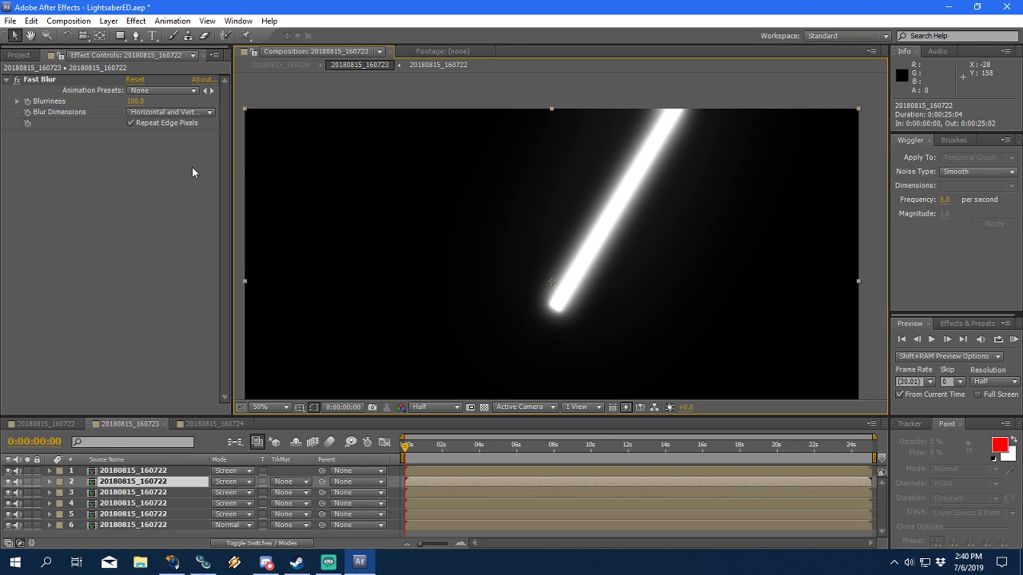
pyautogui.click(130, 123)
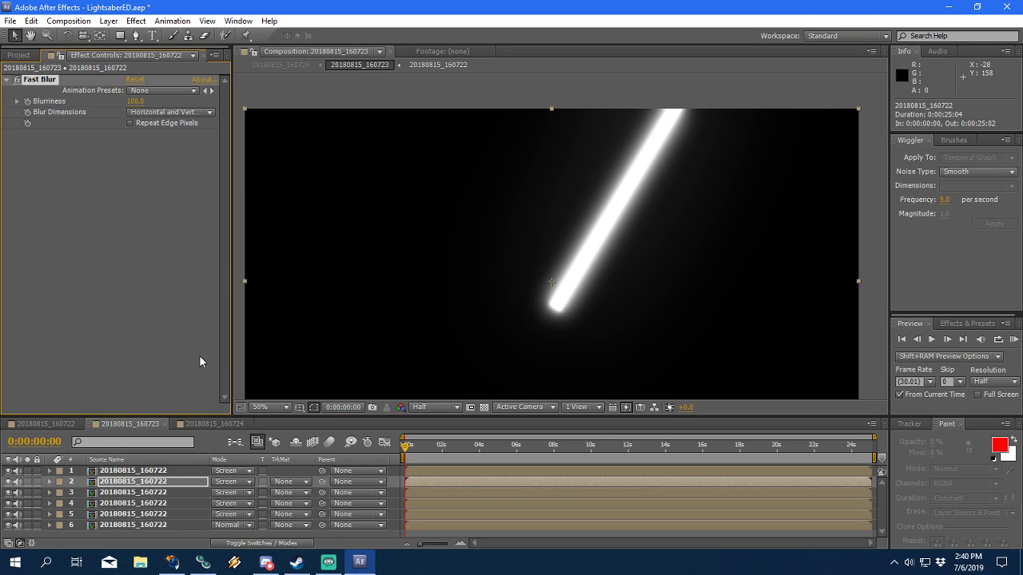
pyautogui.click(130, 471)
pyautogui.click(131, 123)
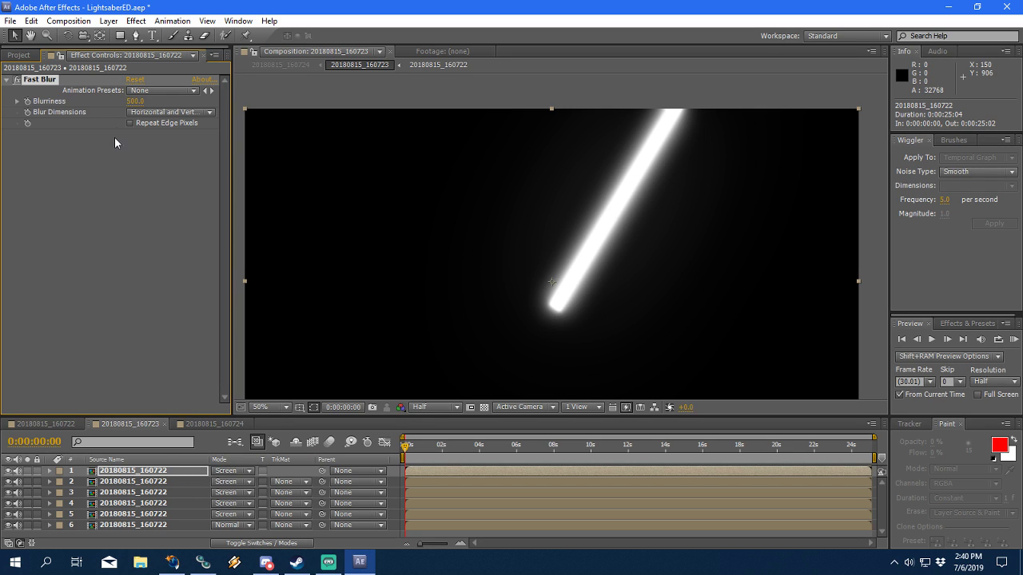
# Step: Duplicate layer 3 and set the copy's Fast Blur blurriness to 95, then raise it to 131
pyautogui.click(161, 482)
pyautogui.click(159, 492)
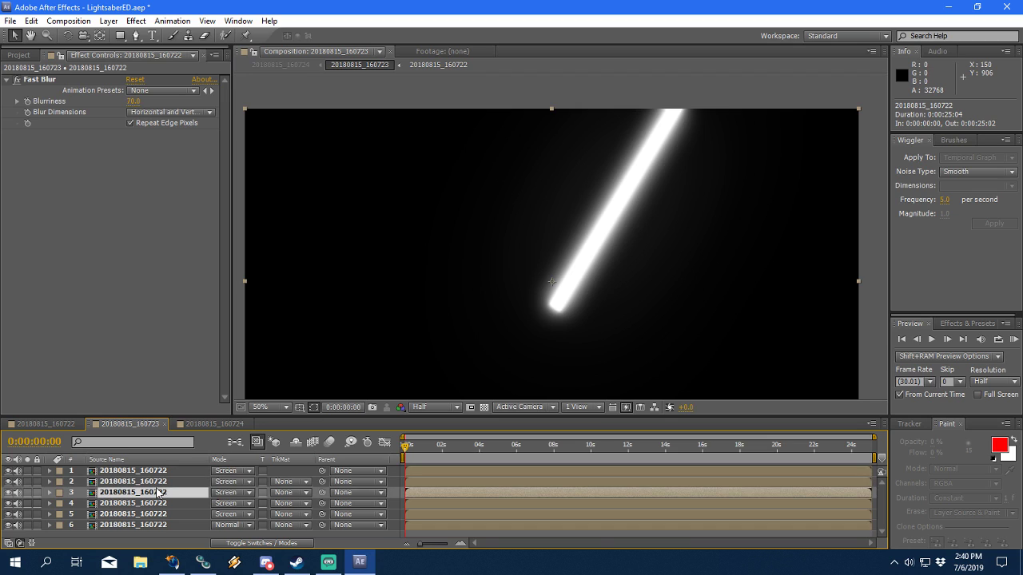
pyautogui.hotkey('ctrl', 'd')
pyautogui.click(134, 102)
pyautogui.write('95')
pyautogui.press('Return')
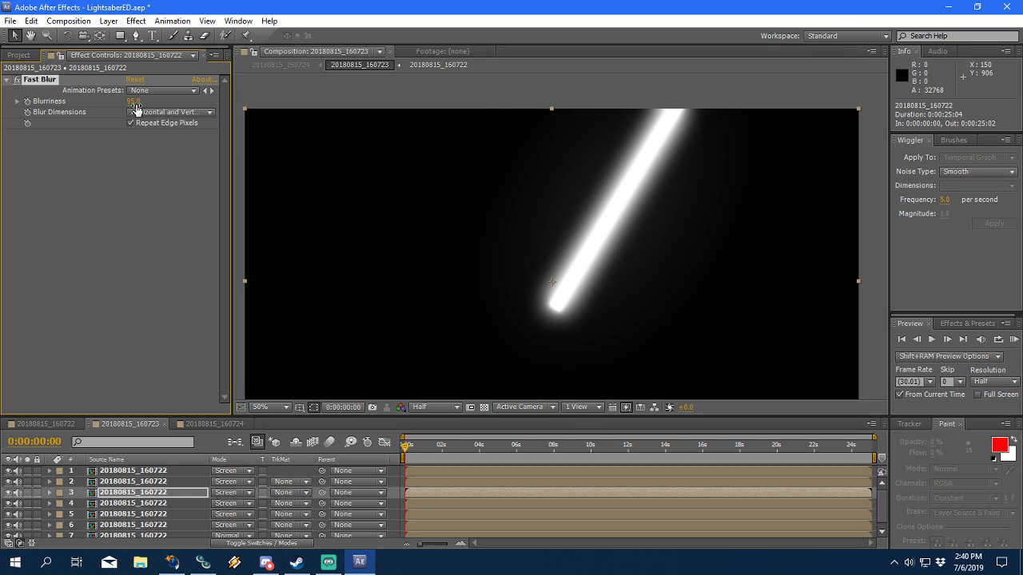
pyautogui.moveTo(135, 102); pyautogui.dragTo(139, 101)
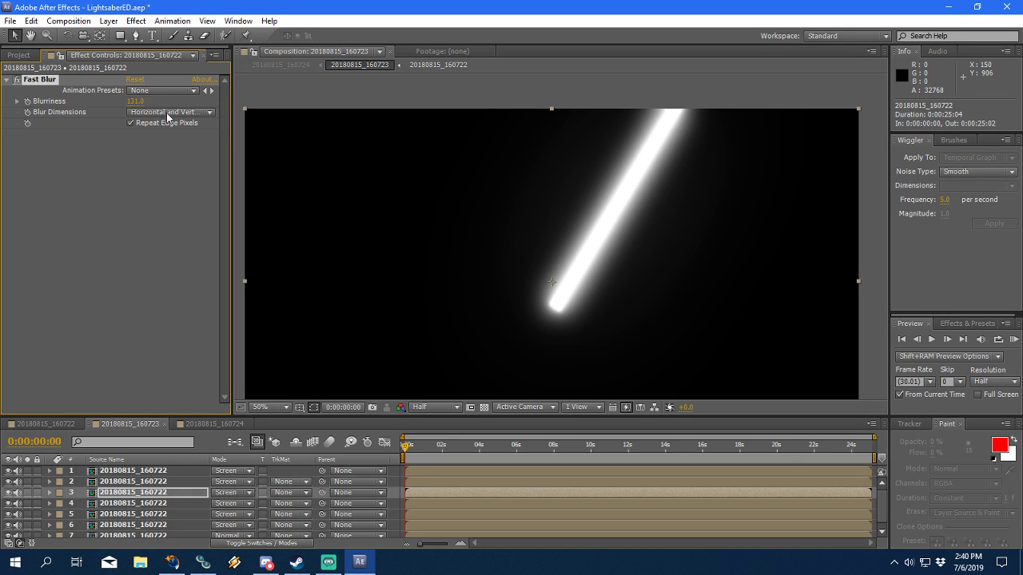
# Step: Set layer 2's Fast Blur blurriness to 151 and delete the duplicate saber layer below it
pyautogui.click(148, 482)
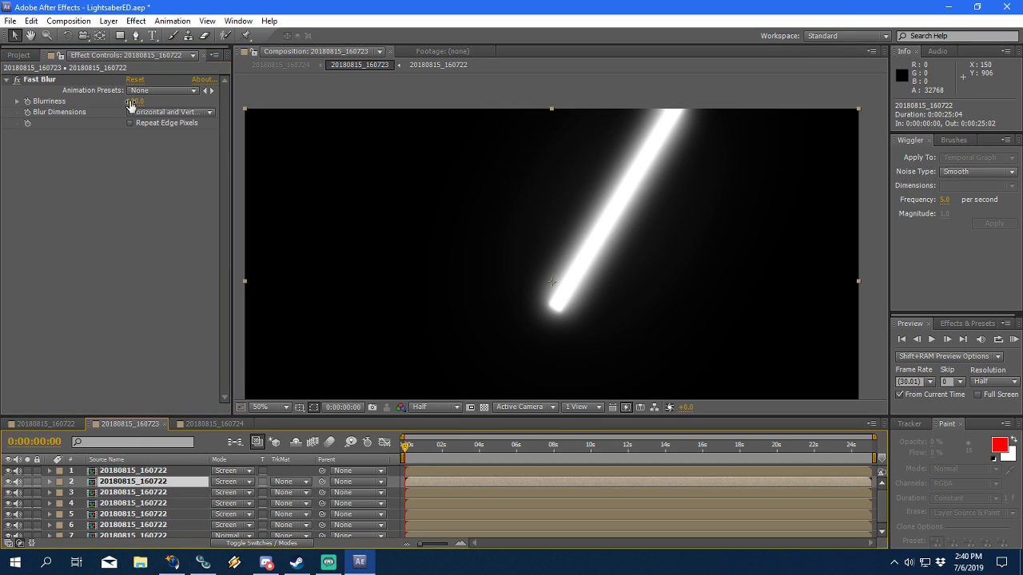
pyautogui.moveTo(133, 104); pyautogui.dragTo(135, 101)
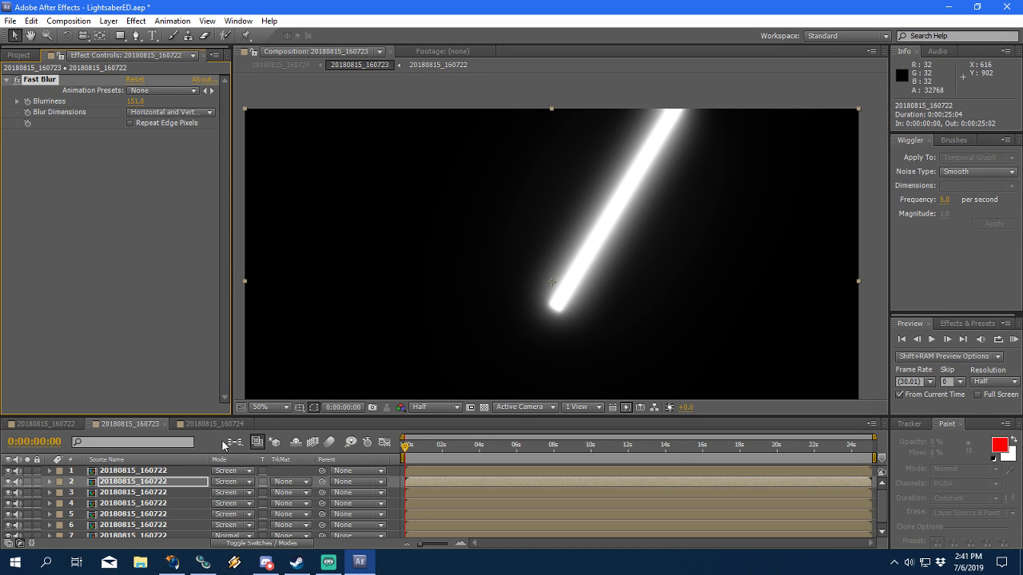
pyautogui.click(164, 494)
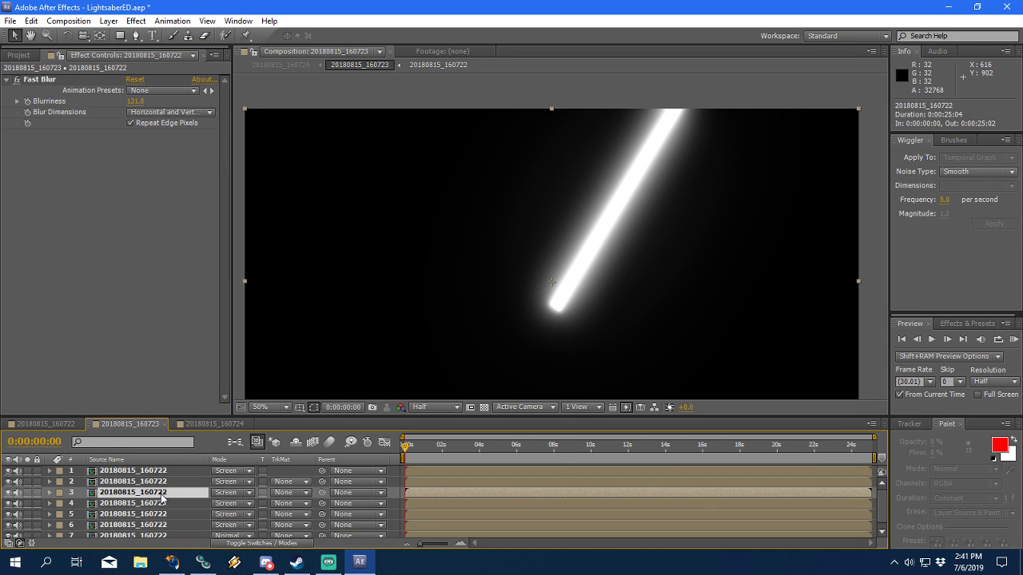
pyautogui.press('Delete')
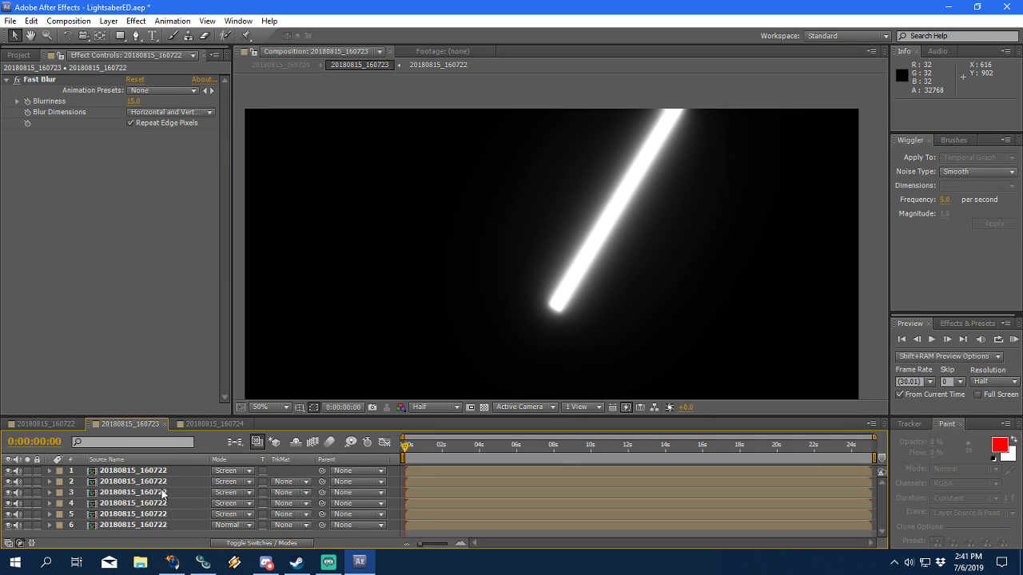
# Step: Enable Color Balance on Adjustment Layer 2 in the 20180815_160724 composition and compare the glow with and without it
pyautogui.click(202, 425)
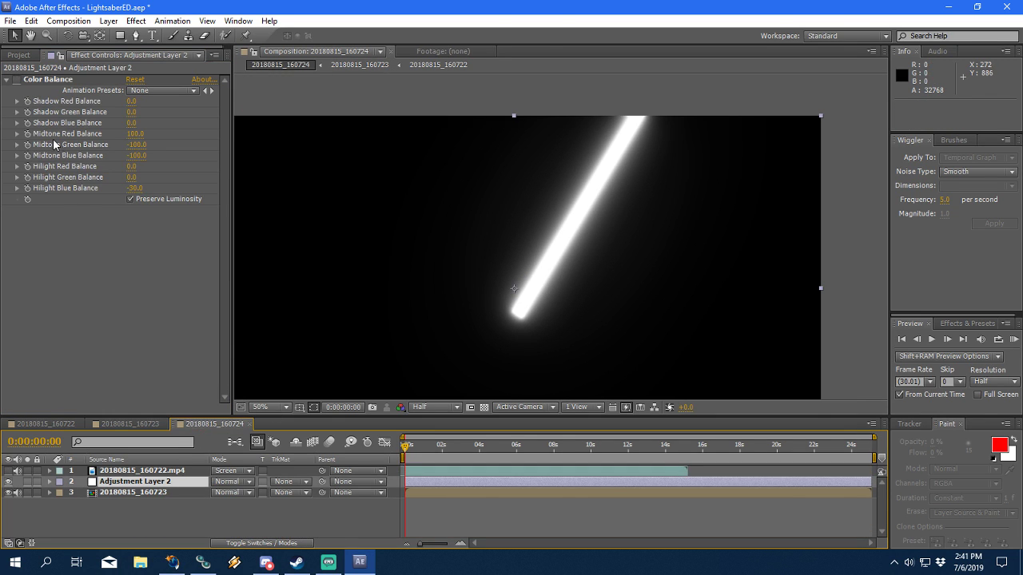
pyautogui.click(16, 80)
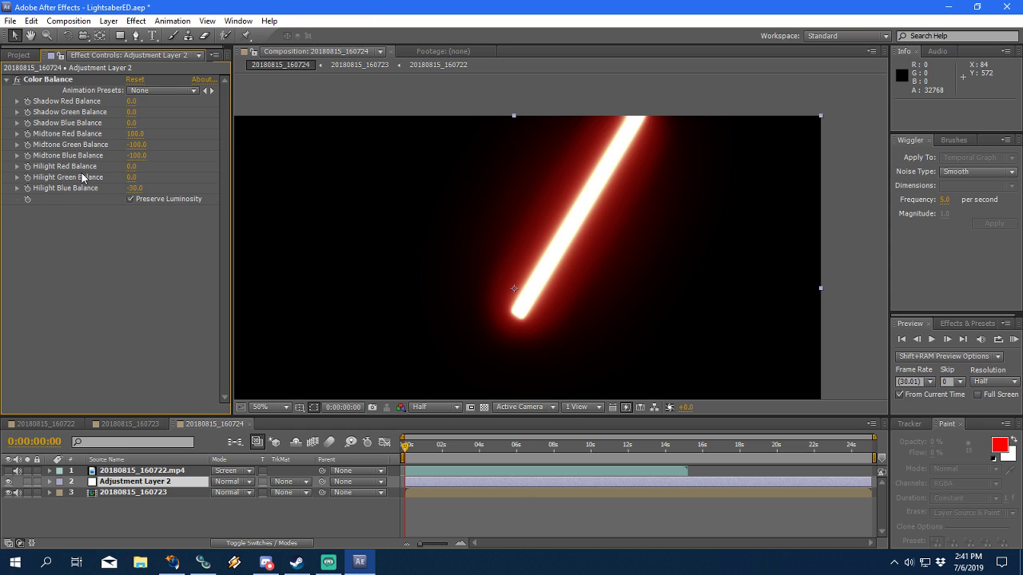
pyautogui.hotkey('ctrl', 's')
pyautogui.click(17, 80)
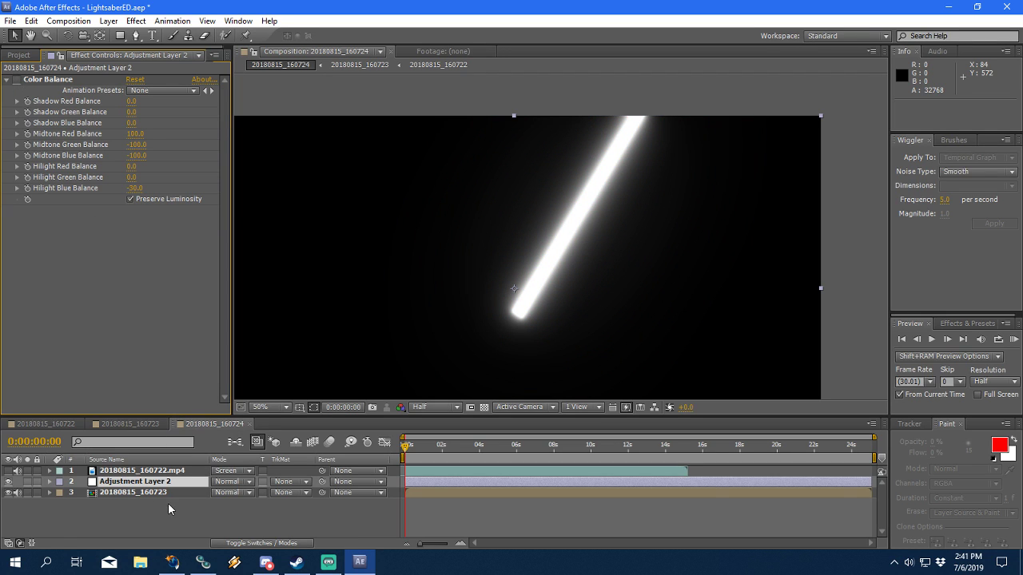
pyautogui.click(17, 80)
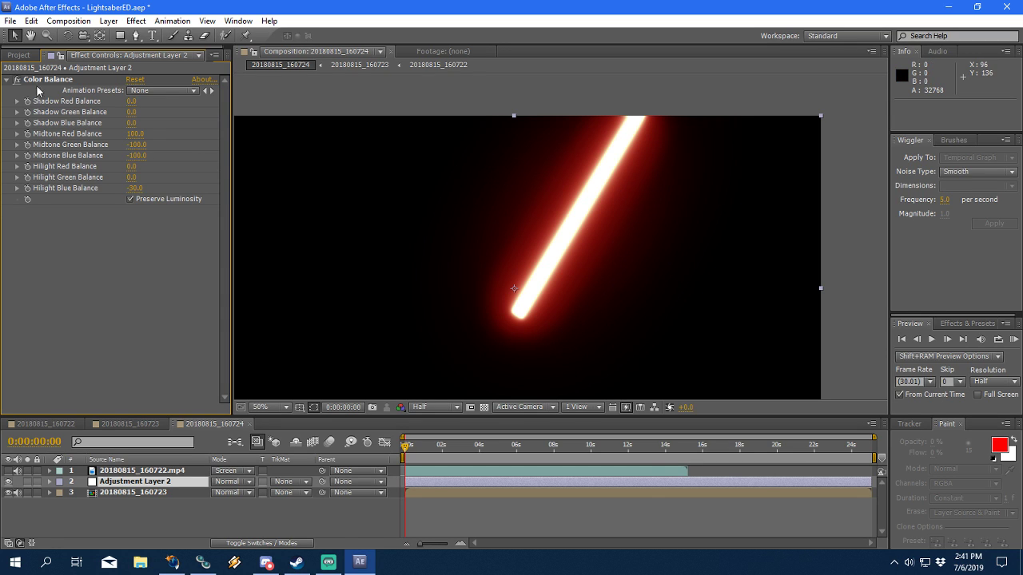
# Step: Show the 20180815_160722.mp4 footage, preview the red saber over its opening frames and return to the first frame
pyautogui.moveTo(620, 255); pyautogui.dragTo(630, 251)
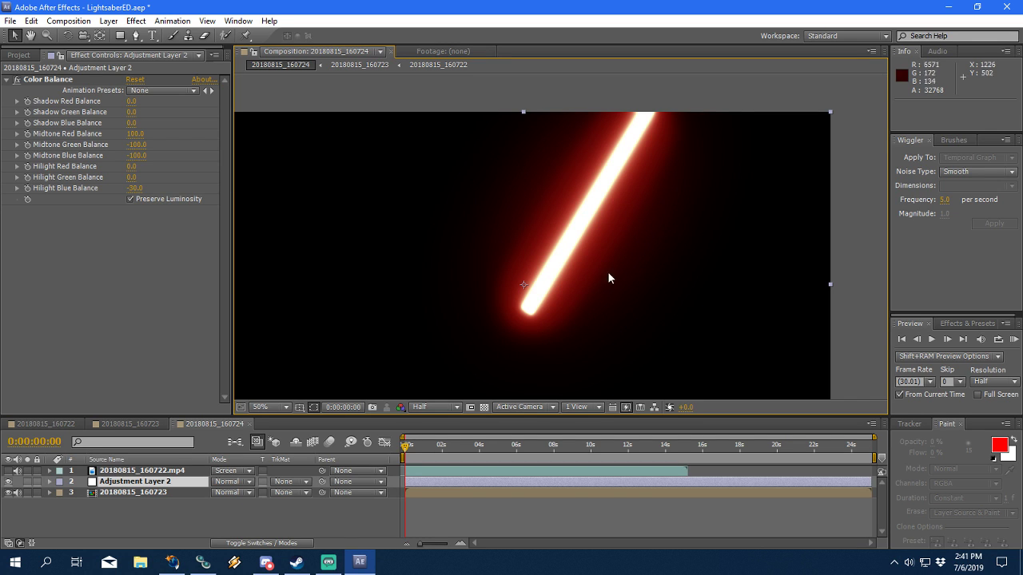
pyautogui.click(8, 471)
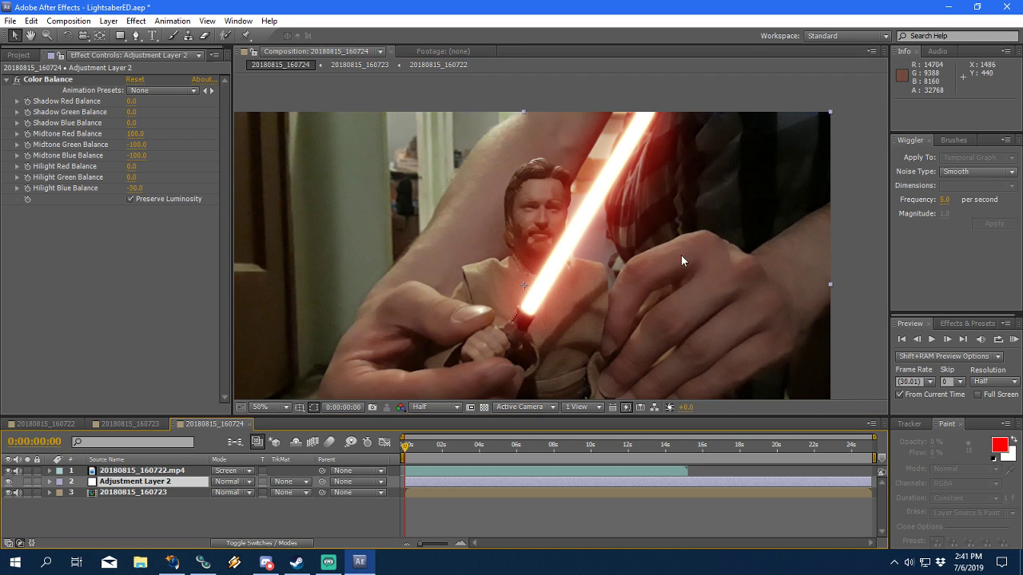
pyautogui.scroll(-1, 704, 256)
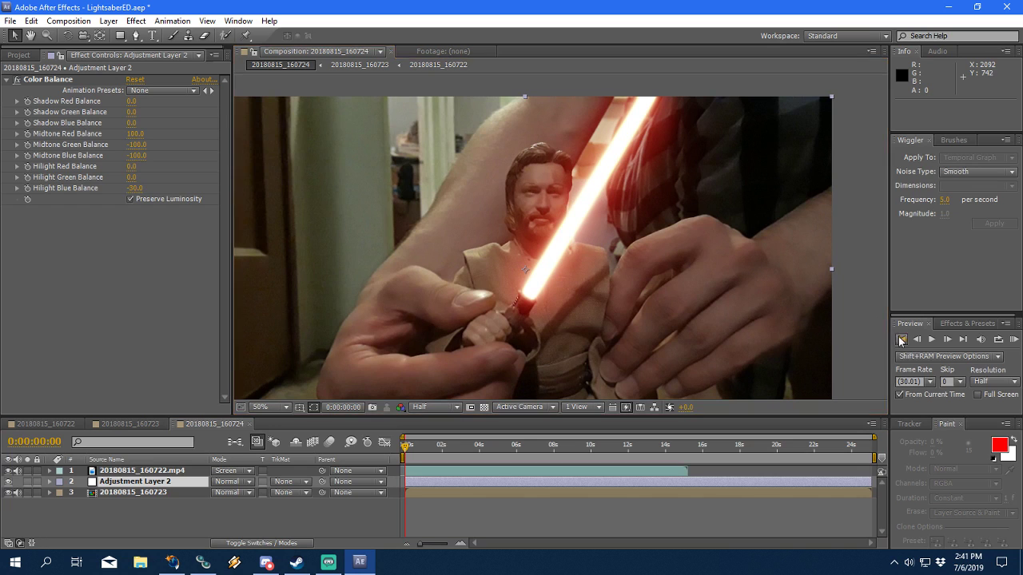
pyautogui.click(931, 340)
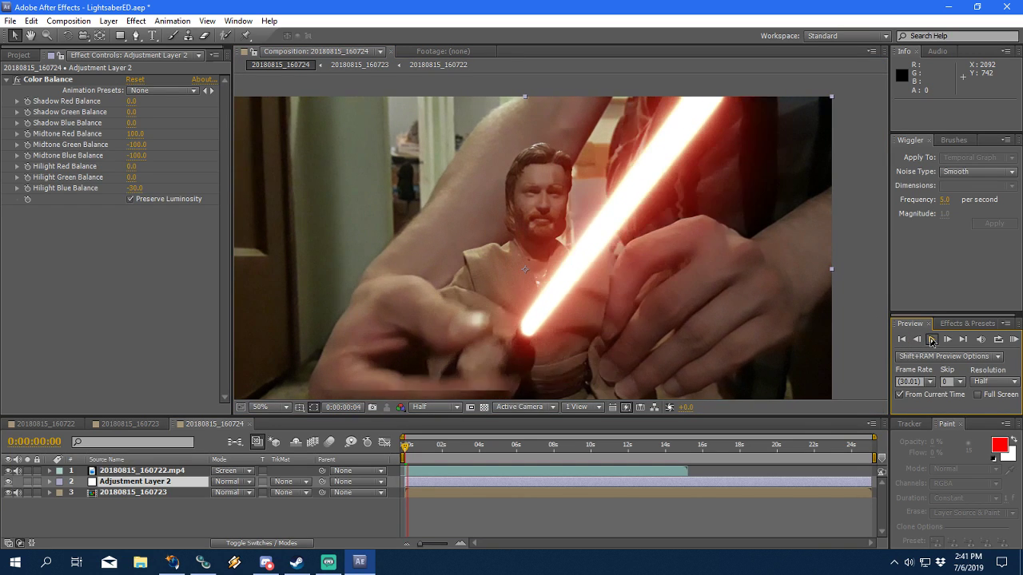
pyautogui.press('space')
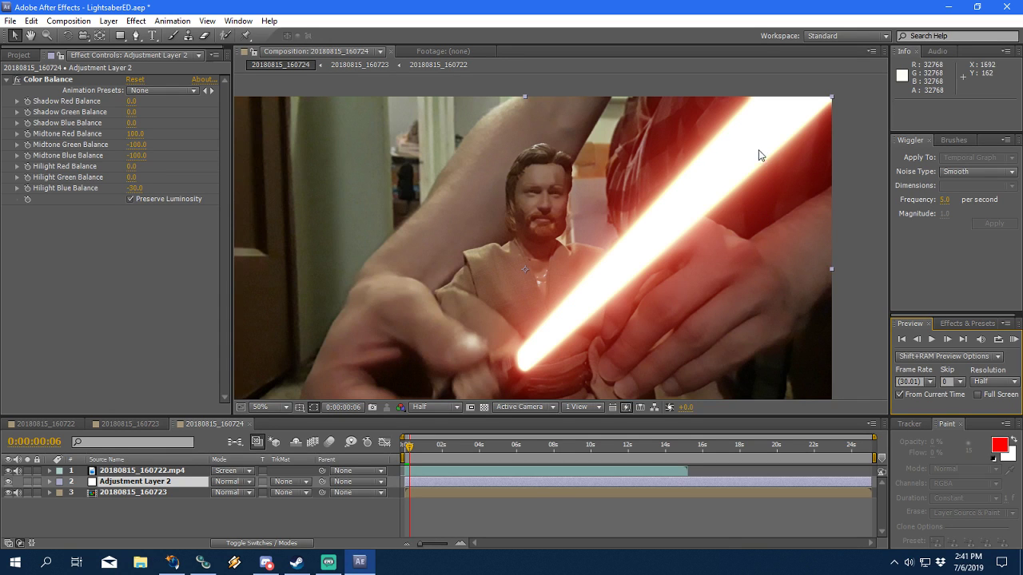
pyautogui.click(919, 339)
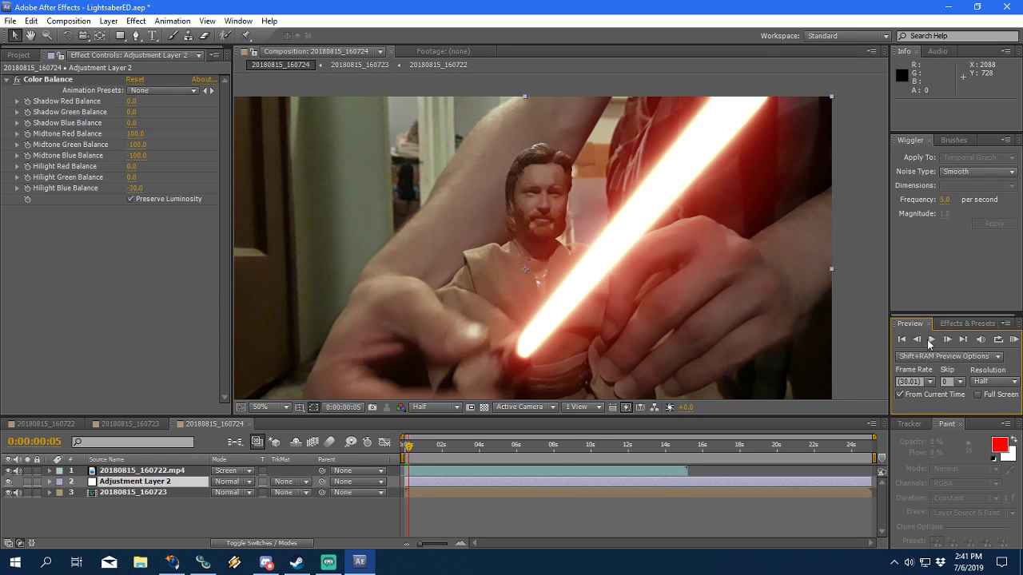
pyautogui.click(931, 340)
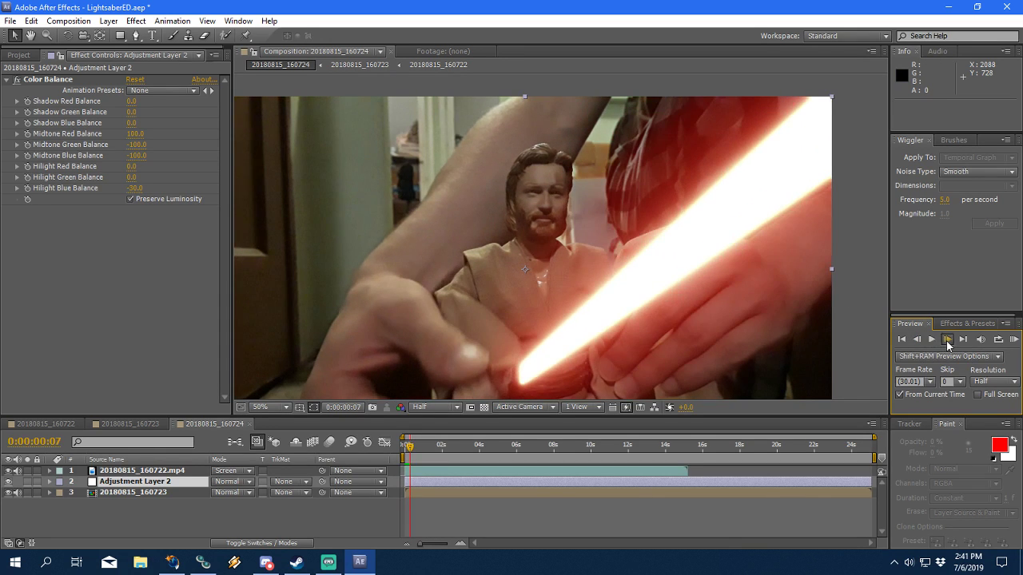
pyautogui.click(906, 338)
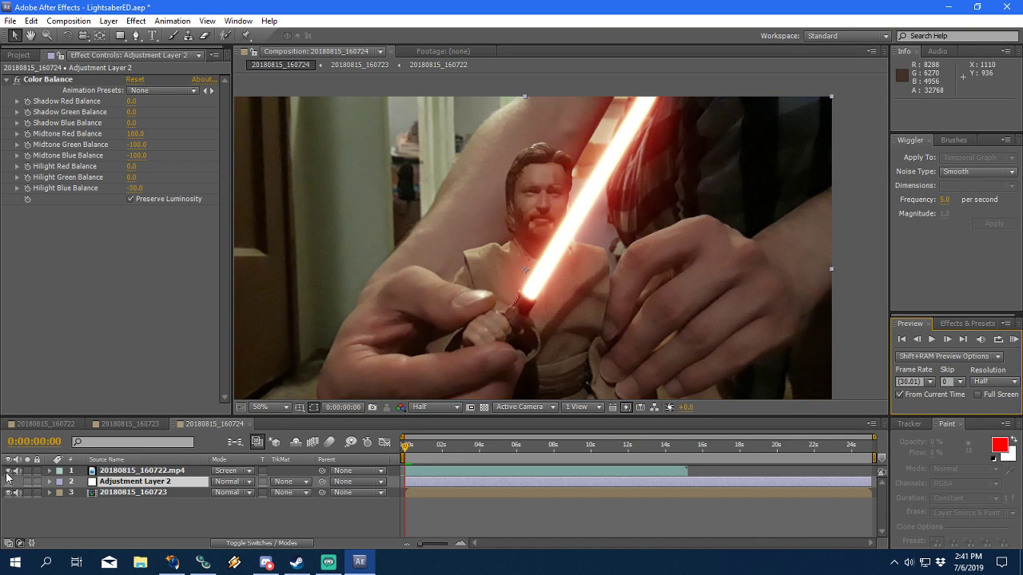
# Step: Hide the footage layer and switch the project's color depth to 8 bits per channel
pyautogui.click(9, 472)
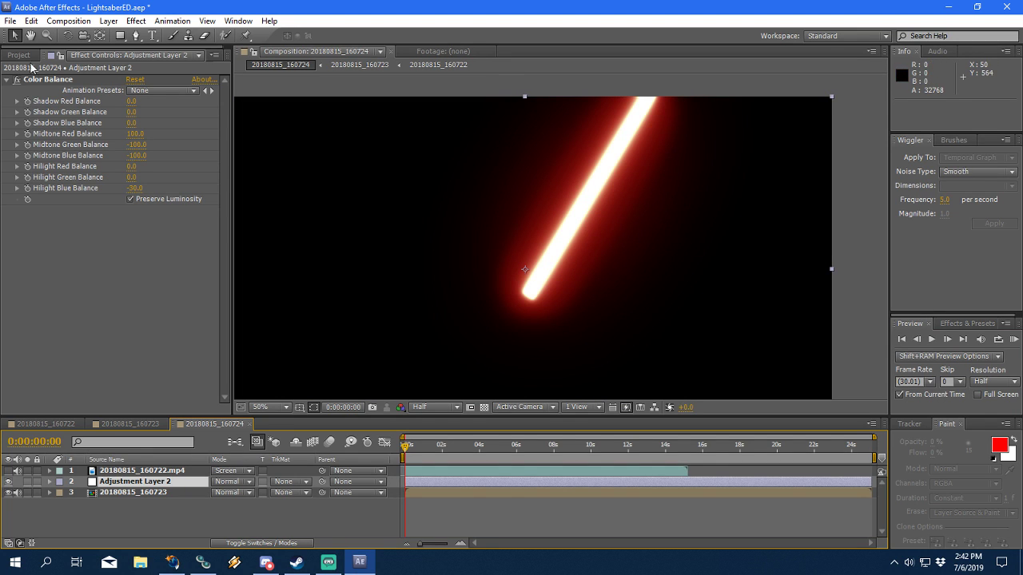
pyautogui.click(83, 353)
pyautogui.hotkey('ctrl', '0')
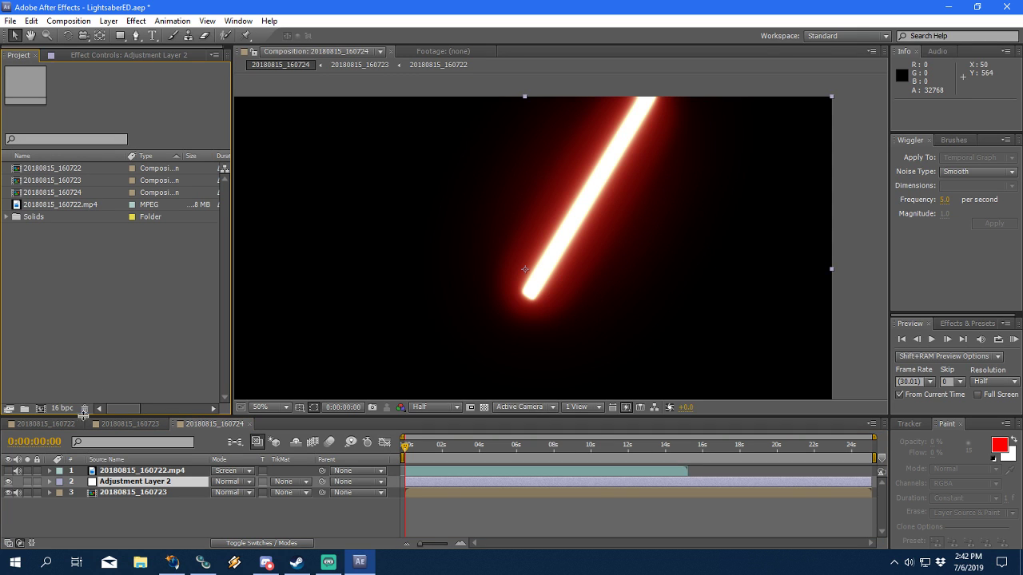
pyautogui.keyDown('alt'); pyautogui.click(61, 408); pyautogui.keyUp('alt')
# Step: Show the footage and step through the opening frames at 8 bits per channel, returning to the first frame
pyautogui.click(8, 471)
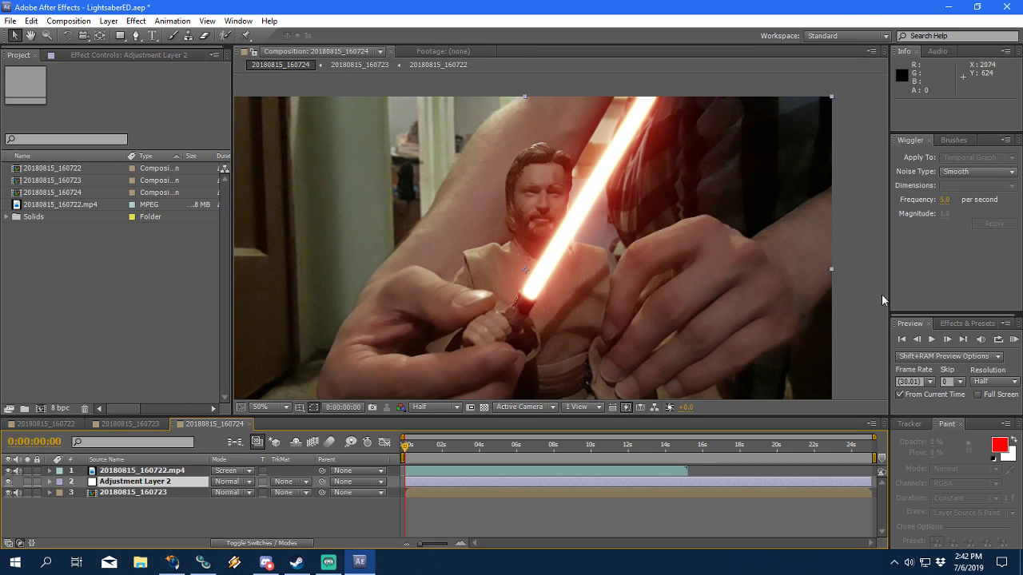
pyautogui.click(931, 340)
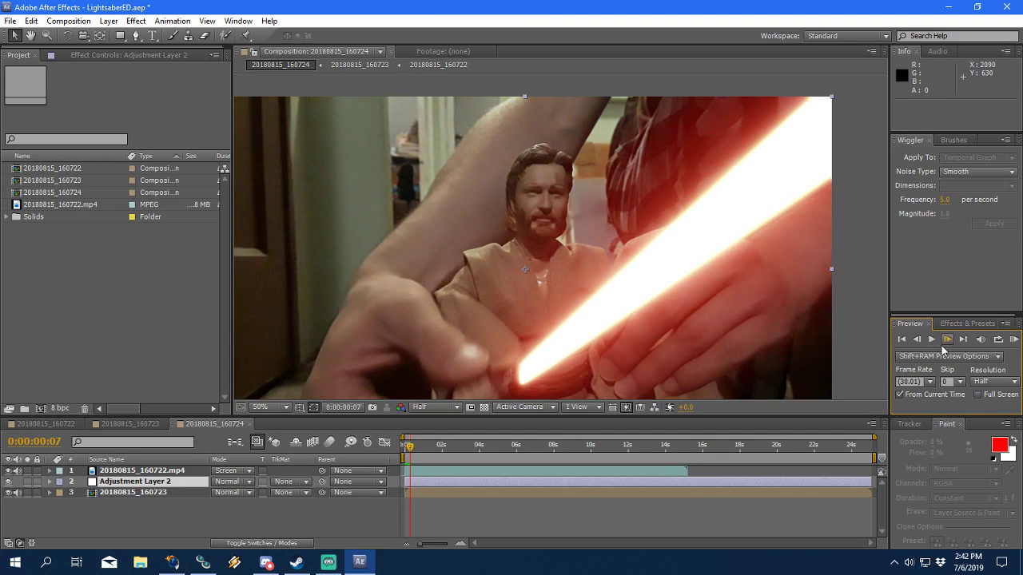
pyautogui.click(948, 339)
pyautogui.click(947, 339)
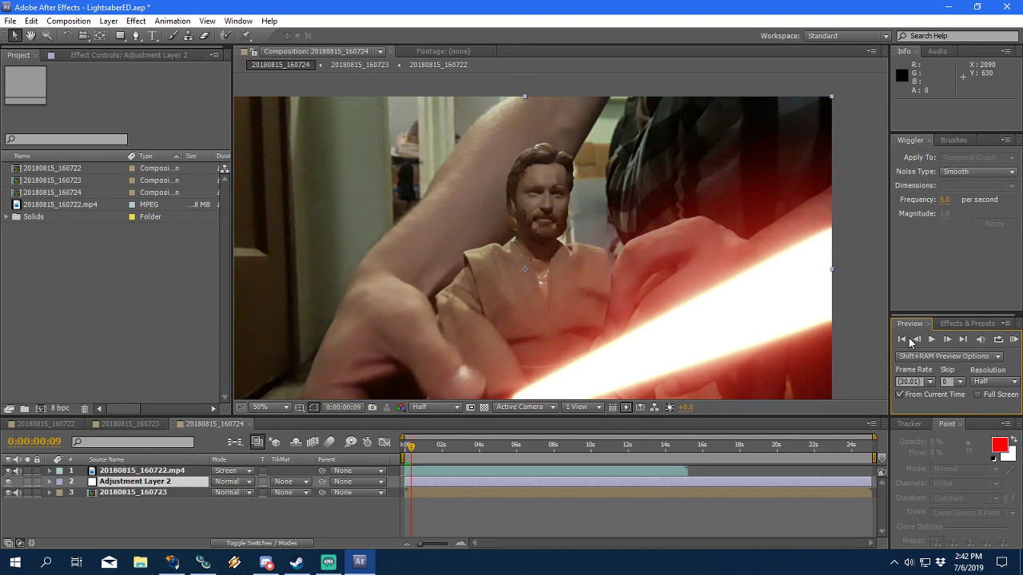
pyautogui.click(902, 340)
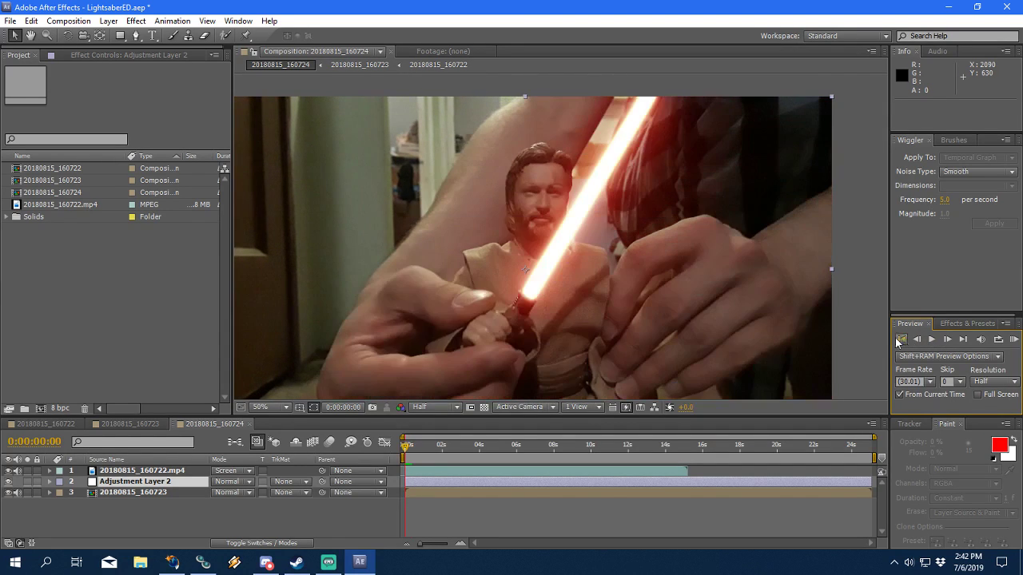
# Step: Hide the footage layer and set the project's color depth to 16 bits per channel
pyautogui.click(9, 472)
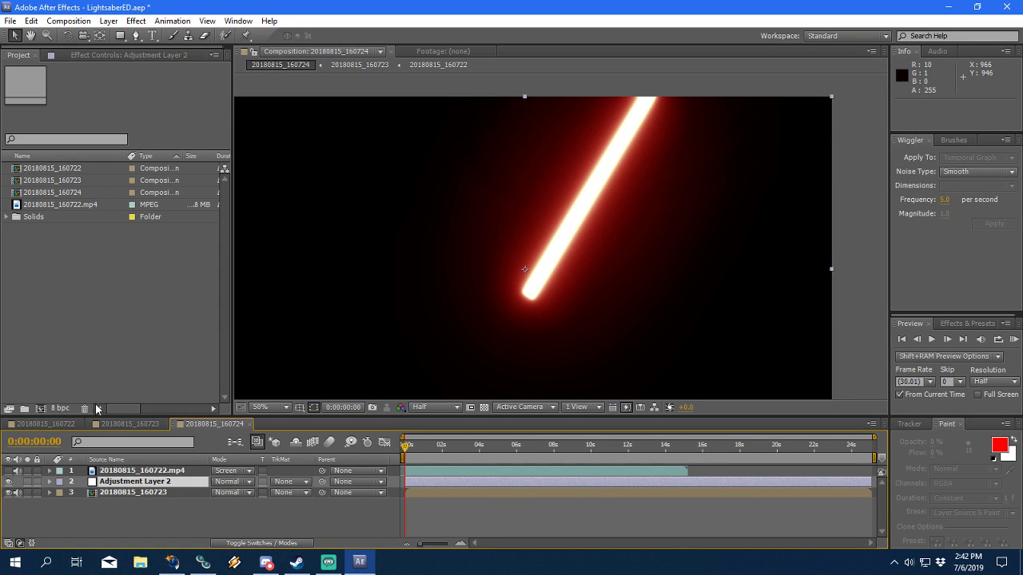
pyautogui.keyDown('alt'); pyautogui.click(60, 409); pyautogui.keyUp('alt')
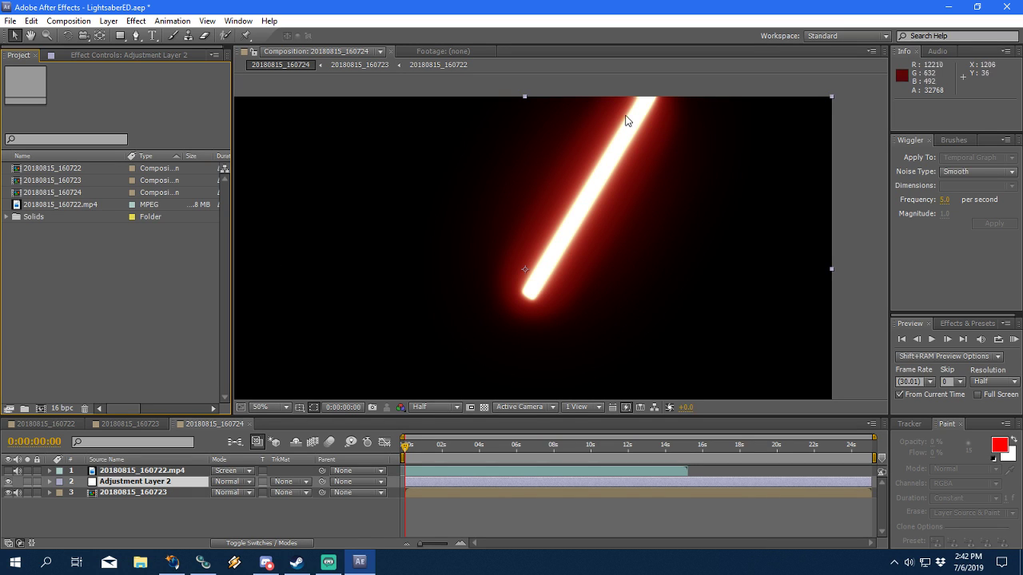
# Step: Compare the saber glow with Adjustment Layer 2's Color Balance effect off and on
pyautogui.click(124, 56)
pyautogui.click(17, 80)
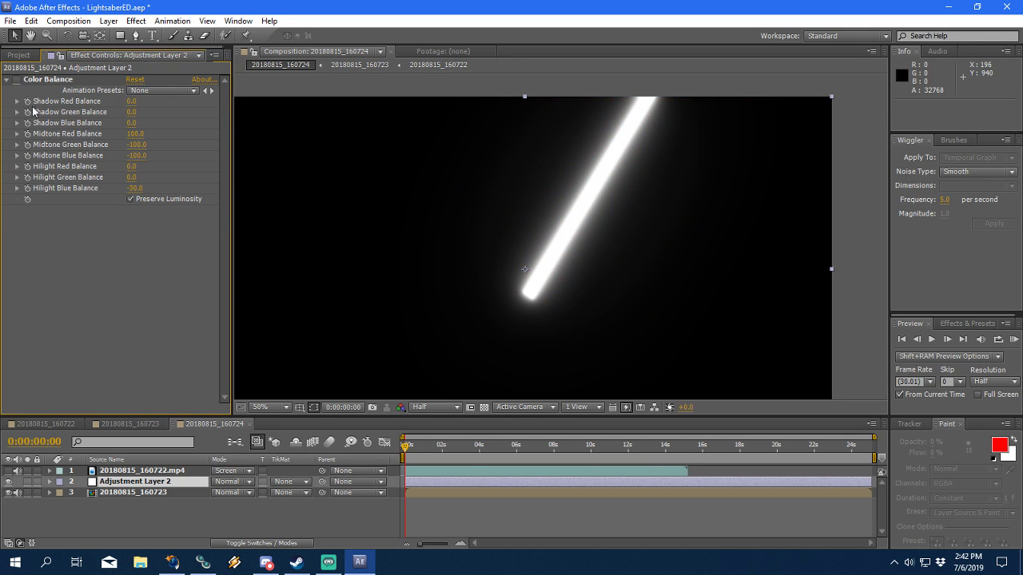
pyautogui.click(17, 80)
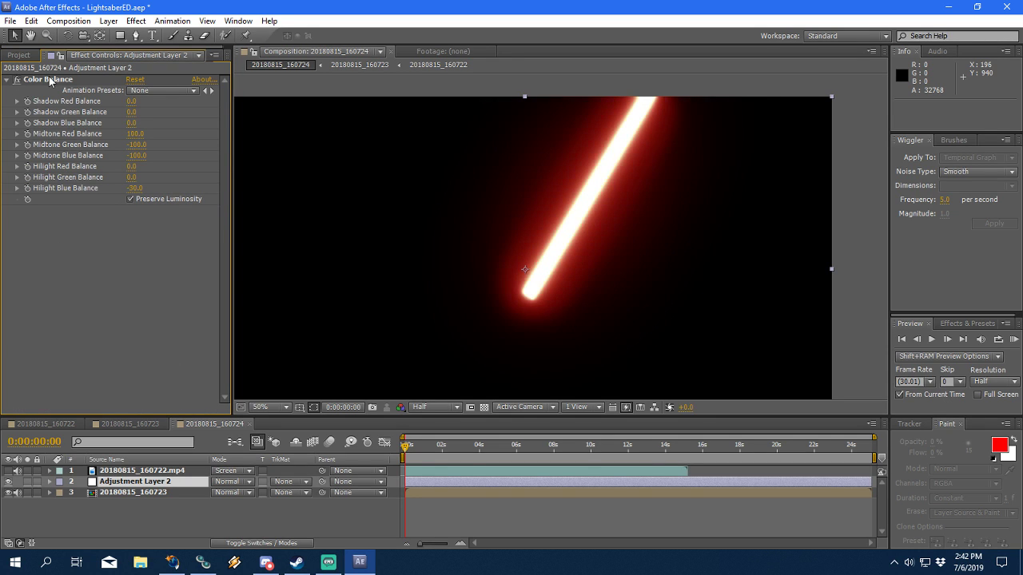
# Step: Duplicate the Color Balance effect on Adjustment Layer 2 and disable the original effect
pyautogui.click(50, 81)
pyautogui.hotkey('ctrl', 'd')
pyautogui.click(17, 80)
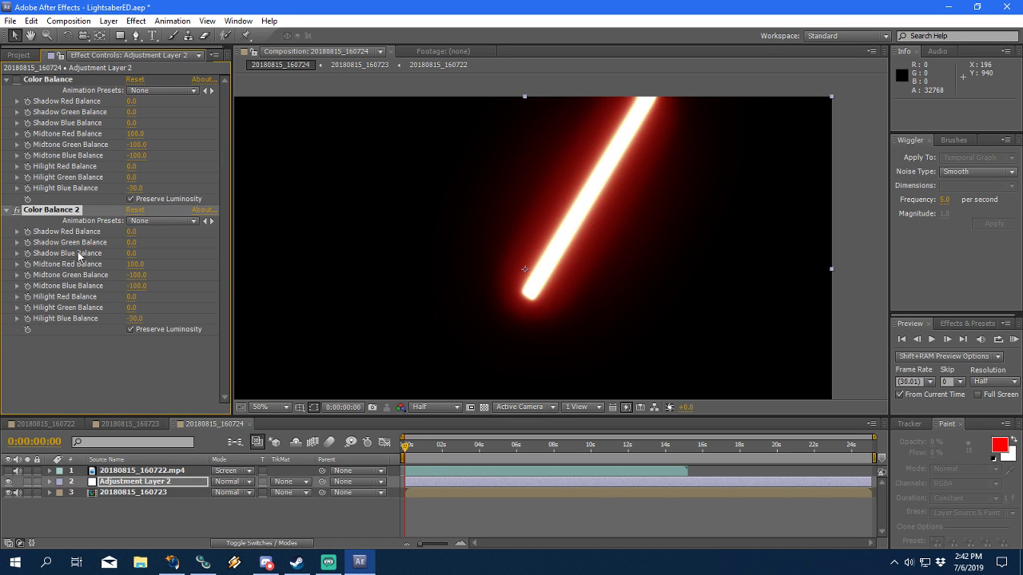
# Step: Return the project's color depth from the 32 bits per channel preview to 16 bits per channel
pyautogui.click(18, 55)
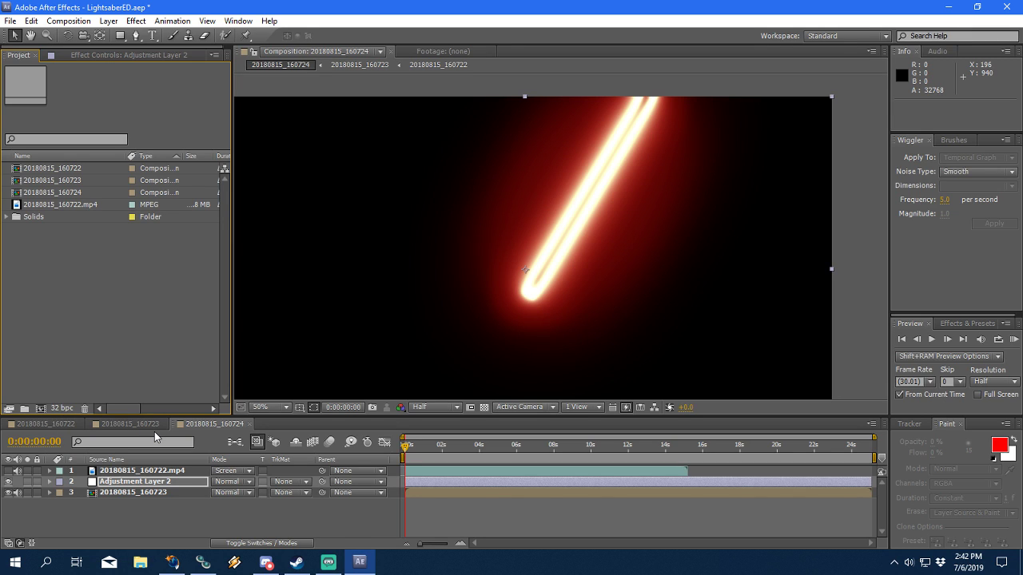
pyautogui.click(64, 408)
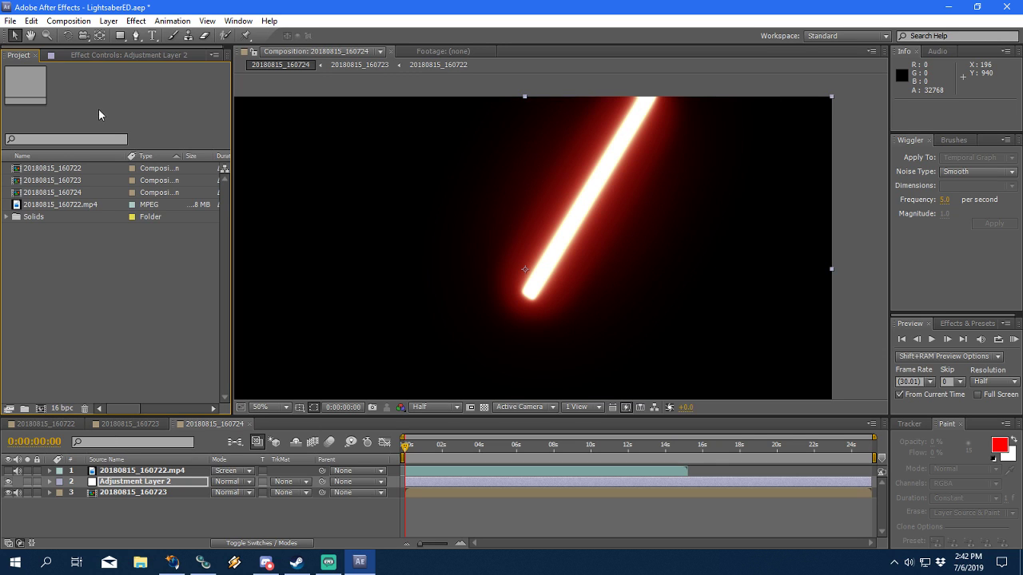
# Step: Reset Adjustment Layer 2's duplicated Color Balance effect to its defaults and save the project
pyautogui.click(82, 52)
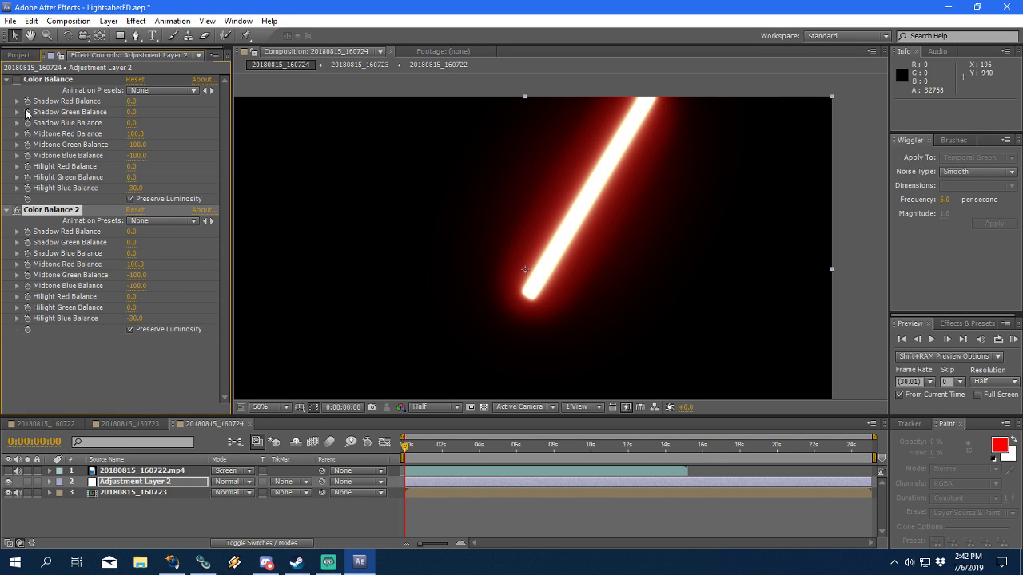
pyautogui.click(134, 210)
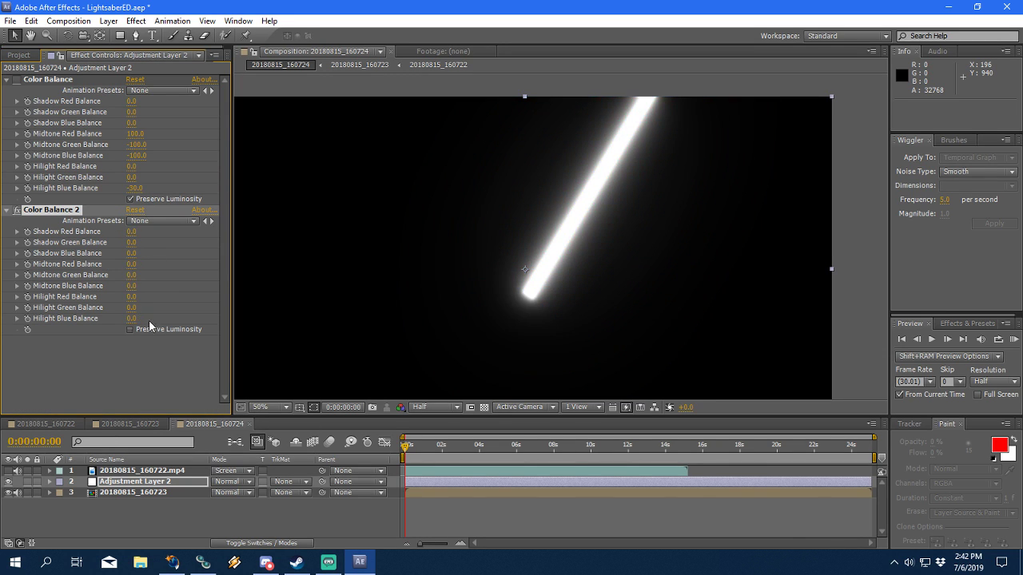
pyautogui.hotkey('ctrl', 's')
# Step: Create a new 1920 × 1080 px solid layer in fully saturated royal blue, about 0042FF
pyautogui.click(112, 23)
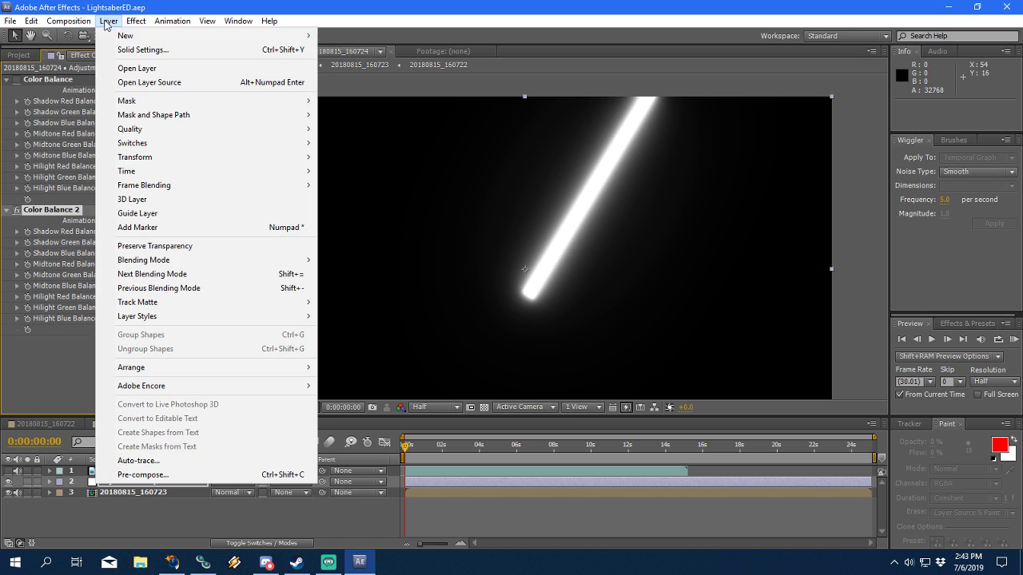
pyautogui.moveTo(113, 36)
pyautogui.click(355, 50)
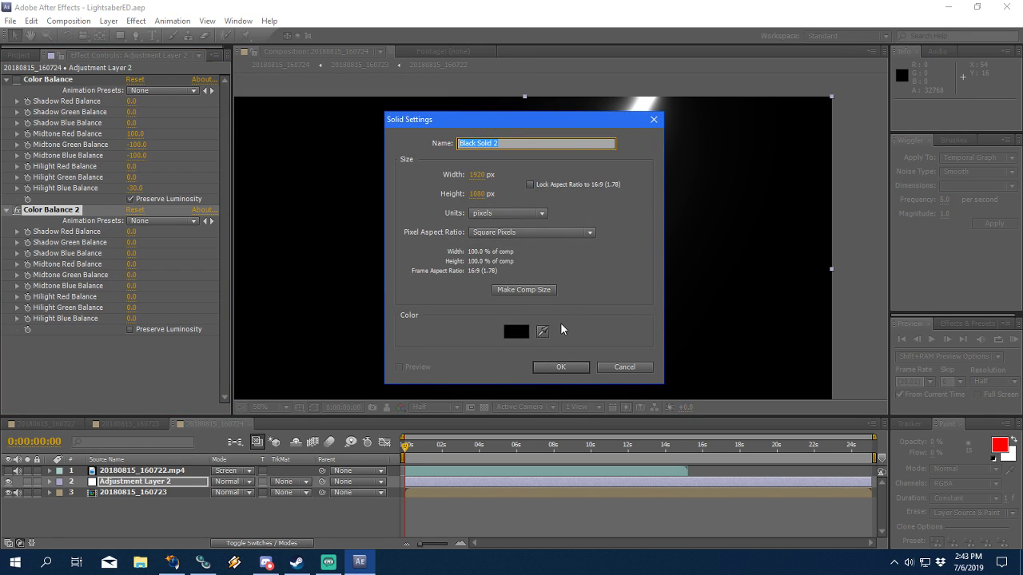
pyautogui.click(519, 334)
pyautogui.moveTo(326, 228); pyautogui.dragTo(324, 225)
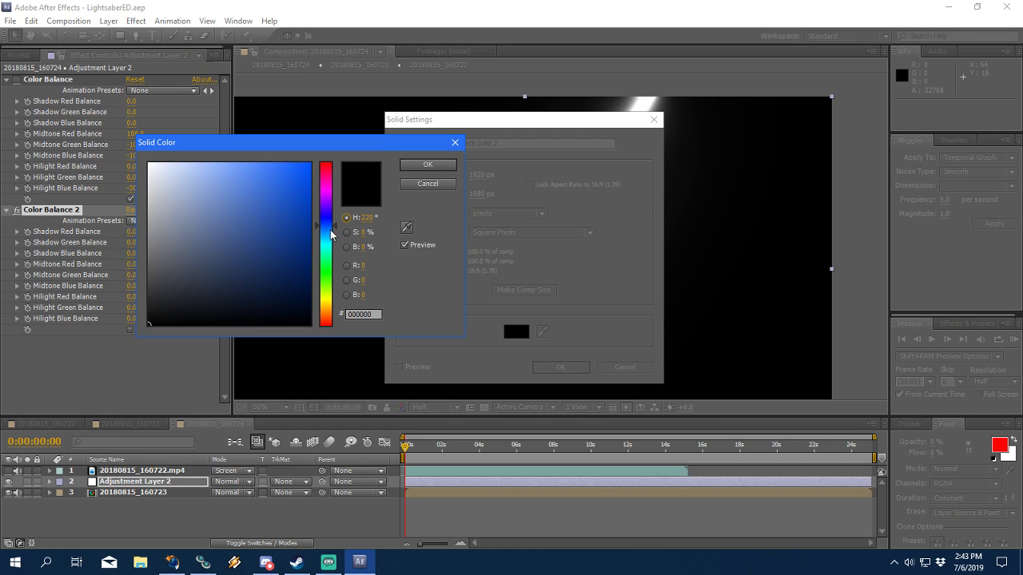
pyautogui.moveTo(263, 217); pyautogui.dragTo(368, 110)
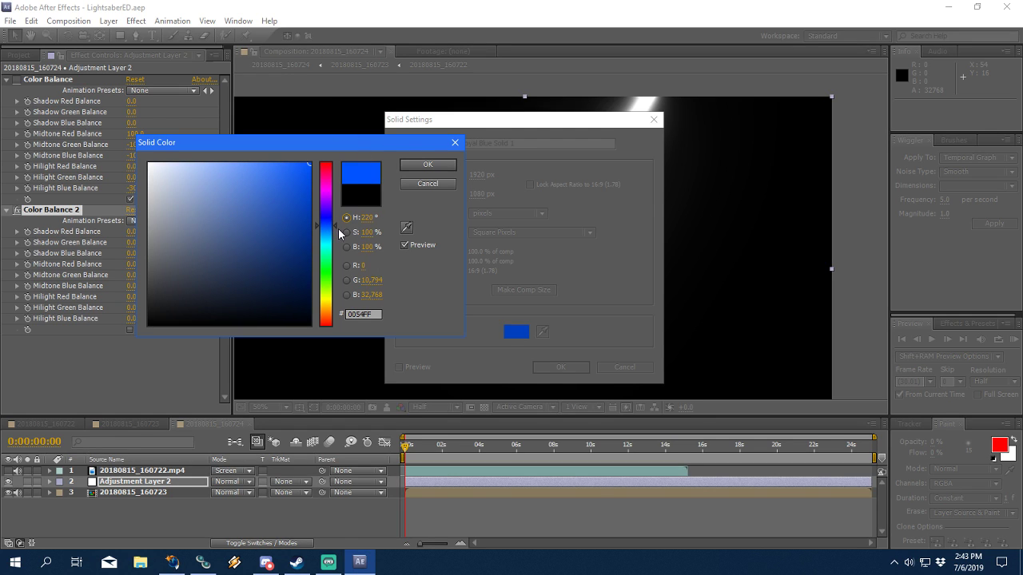
pyautogui.moveTo(336, 231); pyautogui.dragTo(336, 229)
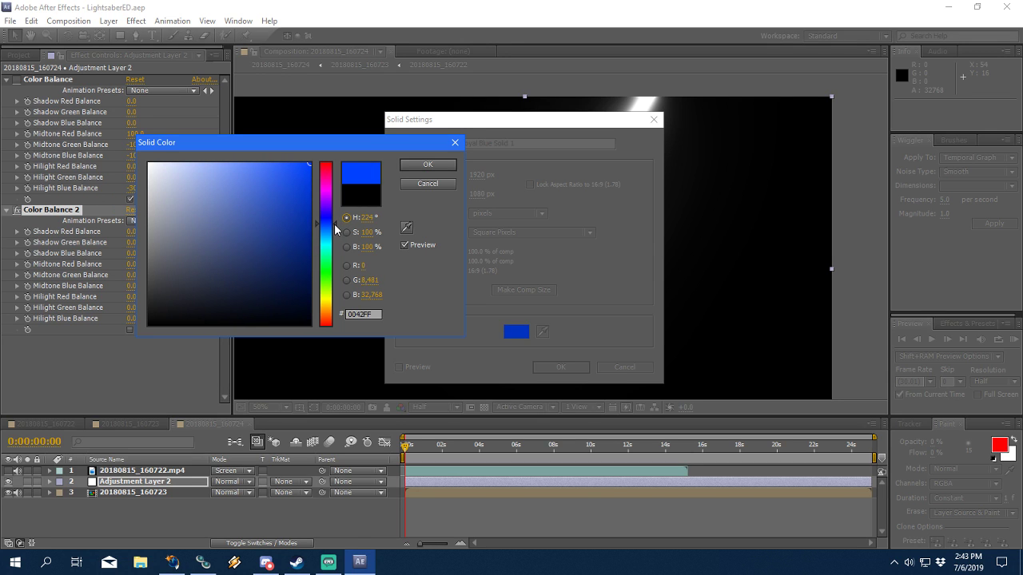
pyautogui.click(426, 164)
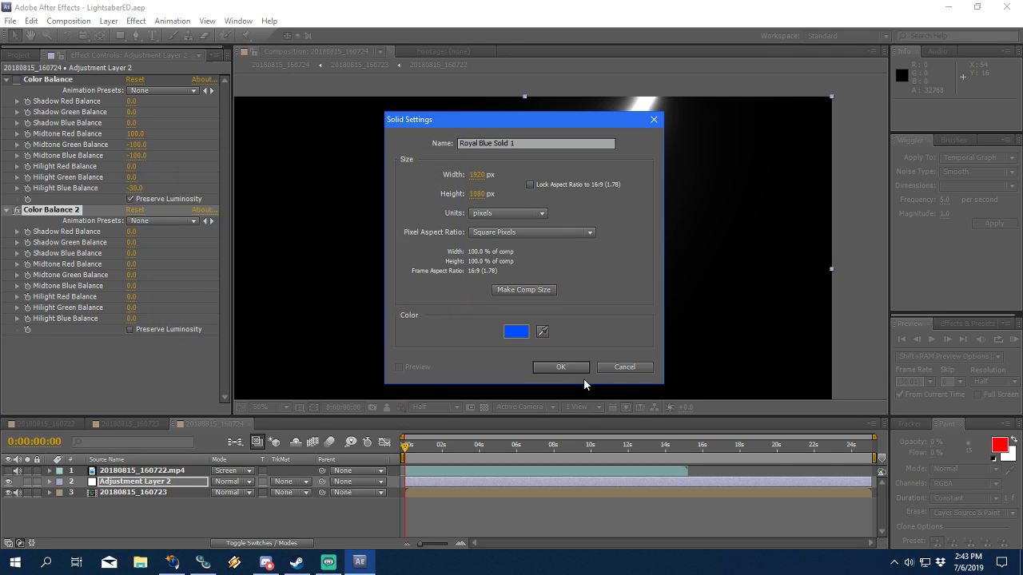
pyautogui.click(561, 367)
# Step: Move the royal blue solid beneath Adjustment Layer 2 and show the footage layer
pyautogui.moveTo(117, 471); pyautogui.dragTo(124, 492)
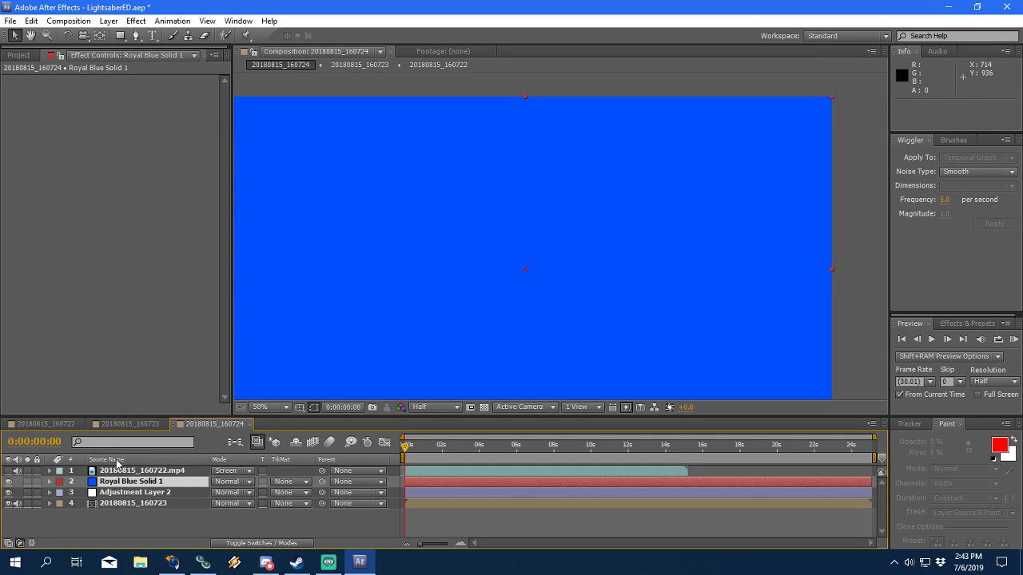
pyautogui.moveTo(140, 483); pyautogui.dragTo(139, 504)
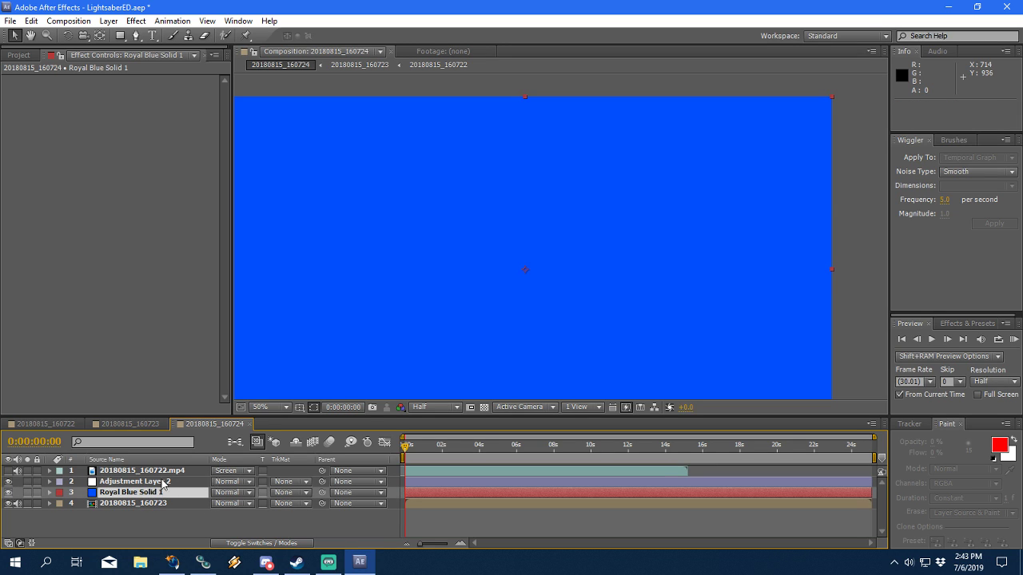
pyautogui.click(7, 471)
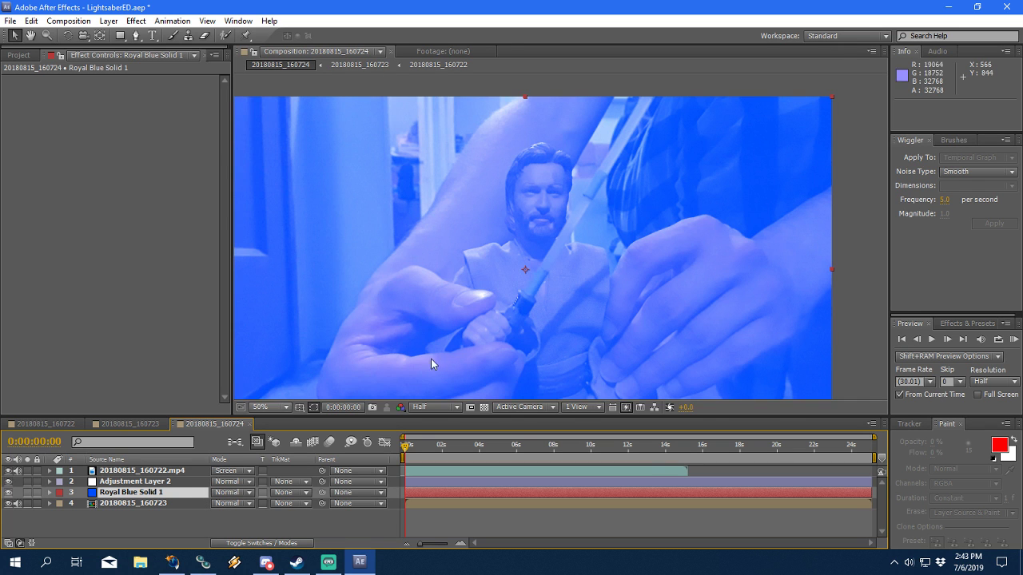
pyautogui.moveTo(525, 311); pyautogui.dragTo(542, 305)
pyautogui.scroll(-1, 541, 302)
pyautogui.scroll(1, 541, 302)
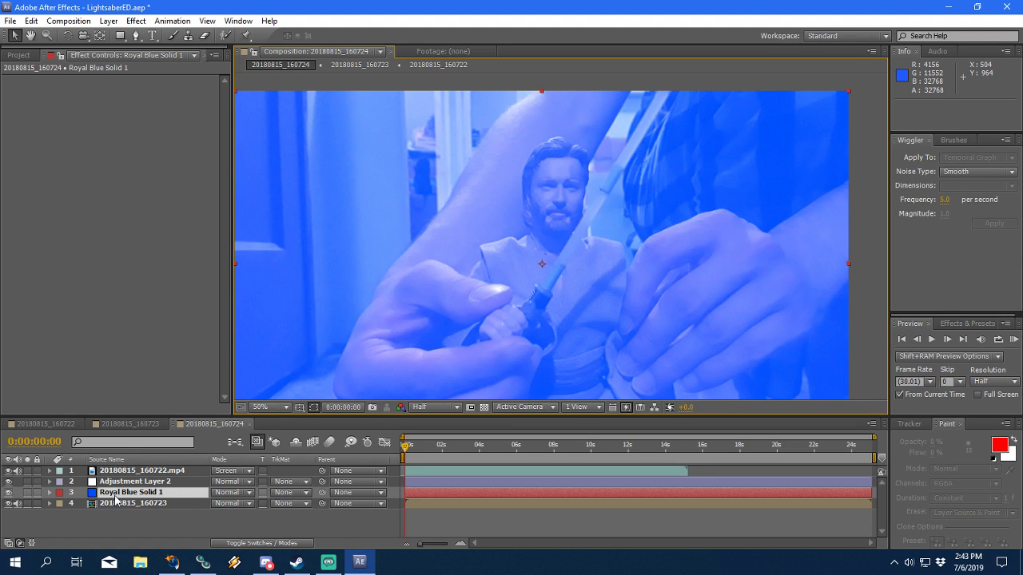
# Step: Set the royal blue solid's blending mode to Soft Light and compare the glow with the footage hidden and shown
pyautogui.click(249, 494)
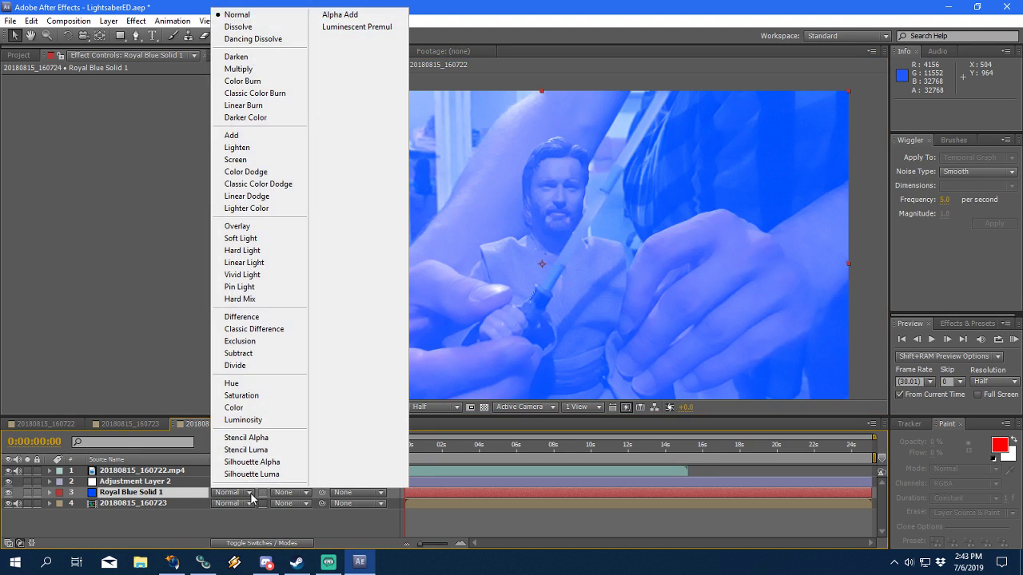
pyautogui.click(262, 239)
pyautogui.moveTo(576, 265); pyautogui.dragTo(563, 274)
pyautogui.click(8, 470)
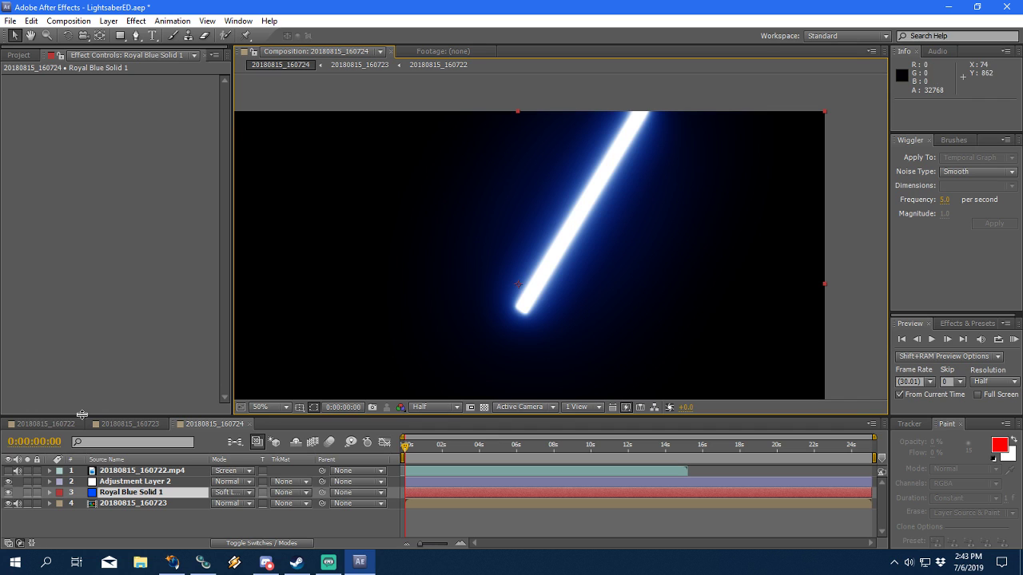
pyautogui.click(8, 470)
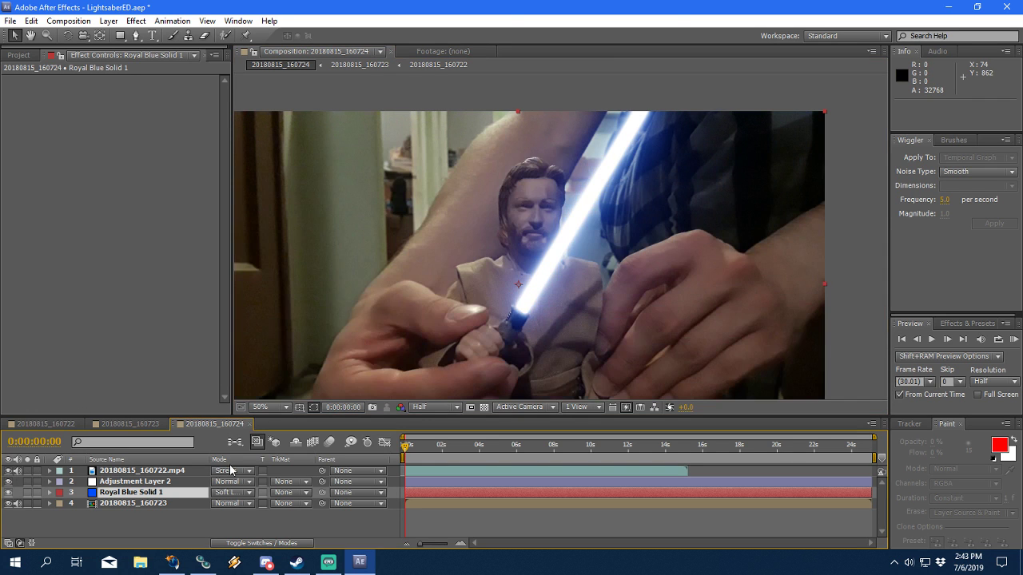
# Step: In Adjustment Layer 2's Color Balance 2, enable Preserve Luminosity and set Hilight Blue Balance to 40 and Hilight Red Balance to -40, with the footage hidden
pyautogui.click(178, 483)
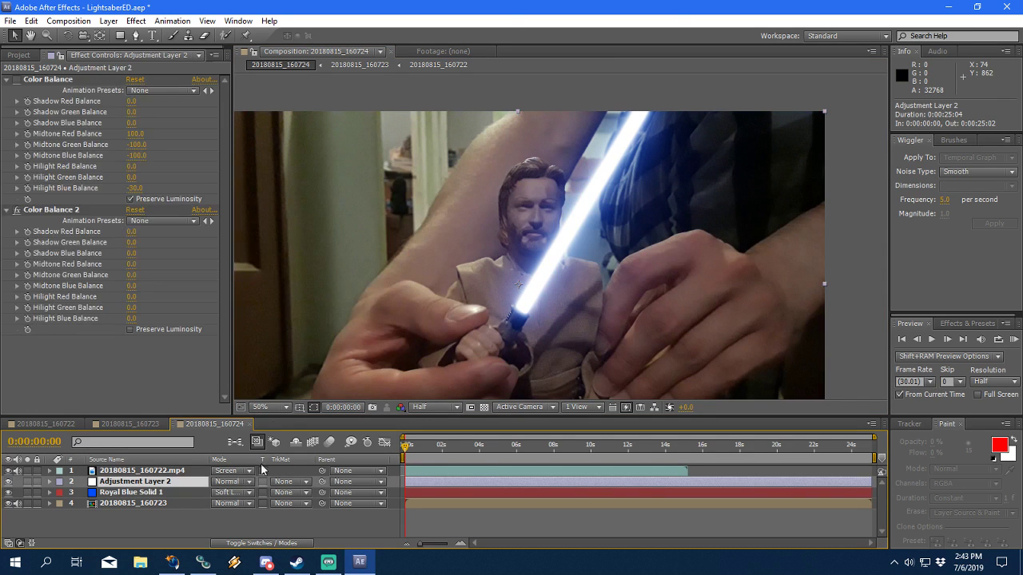
pyautogui.click(132, 329)
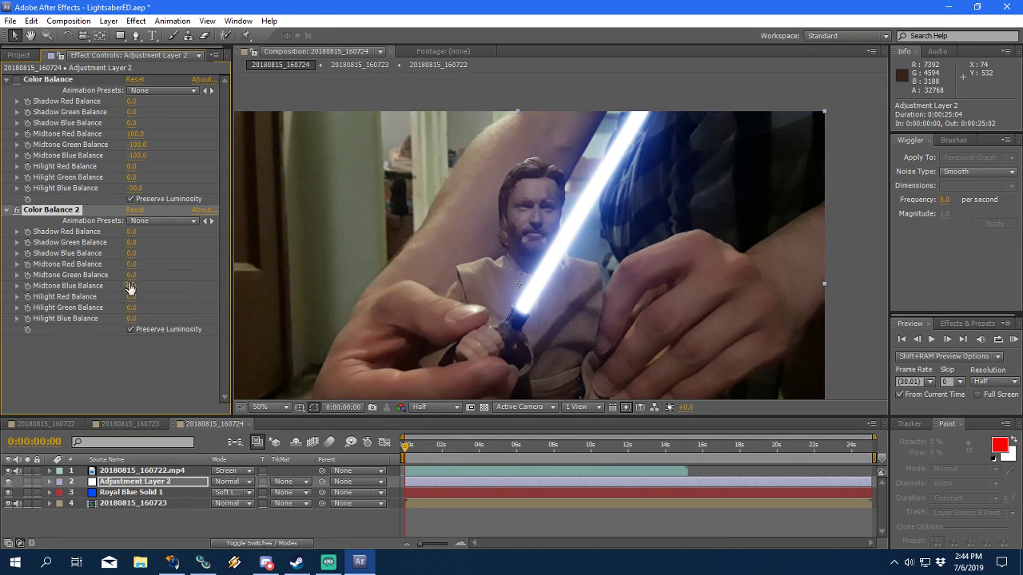
pyautogui.moveTo(127, 320); pyautogui.dragTo(134, 318)
pyautogui.click(8, 471)
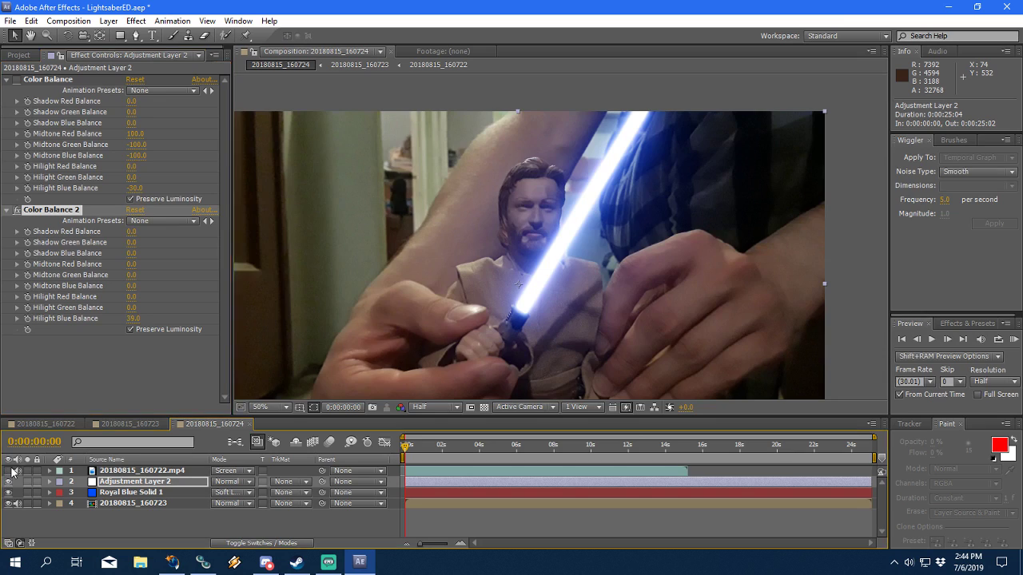
pyautogui.click(132, 318)
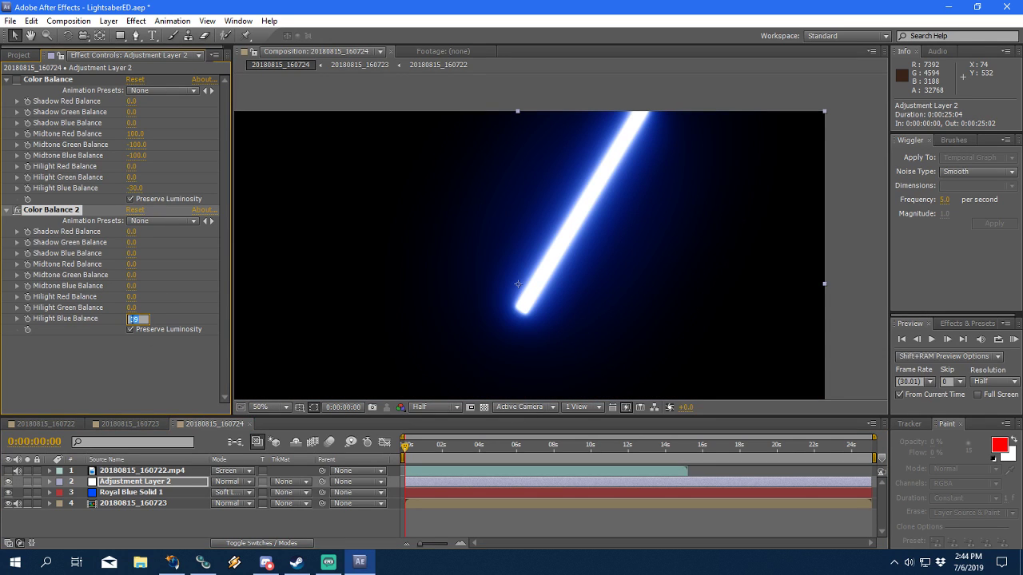
pyautogui.write('40')
pyautogui.press('Return')
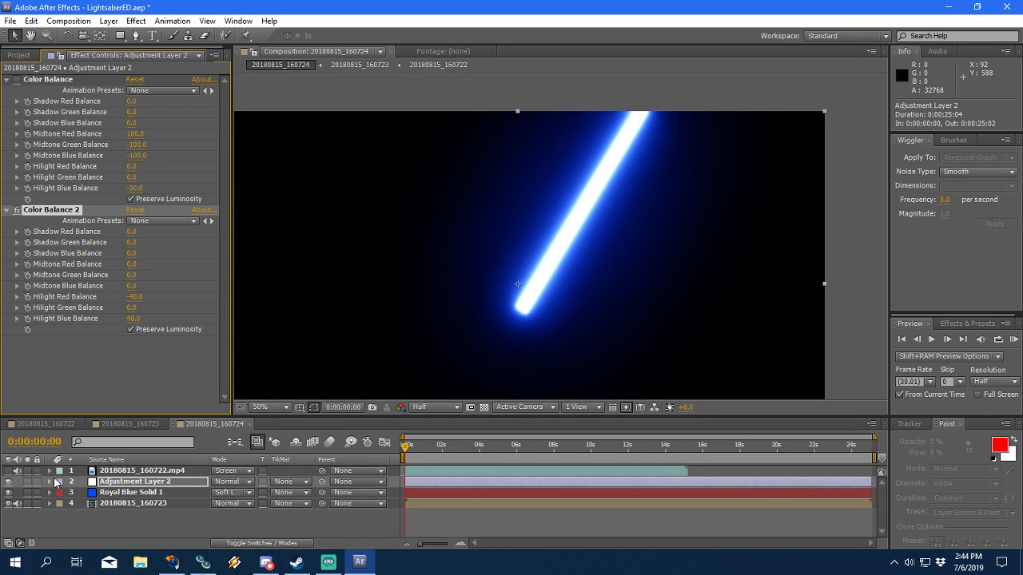
# Step: Show the footage, play a preview of the blue saber, and return to the first frame
pyautogui.click(8, 471)
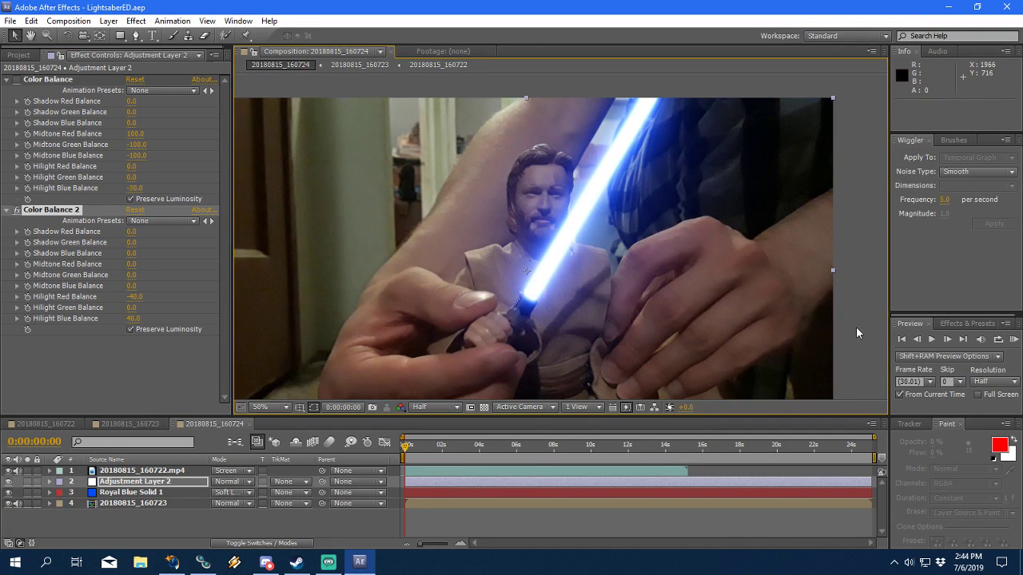
pyautogui.click(935, 340)
pyautogui.click(903, 338)
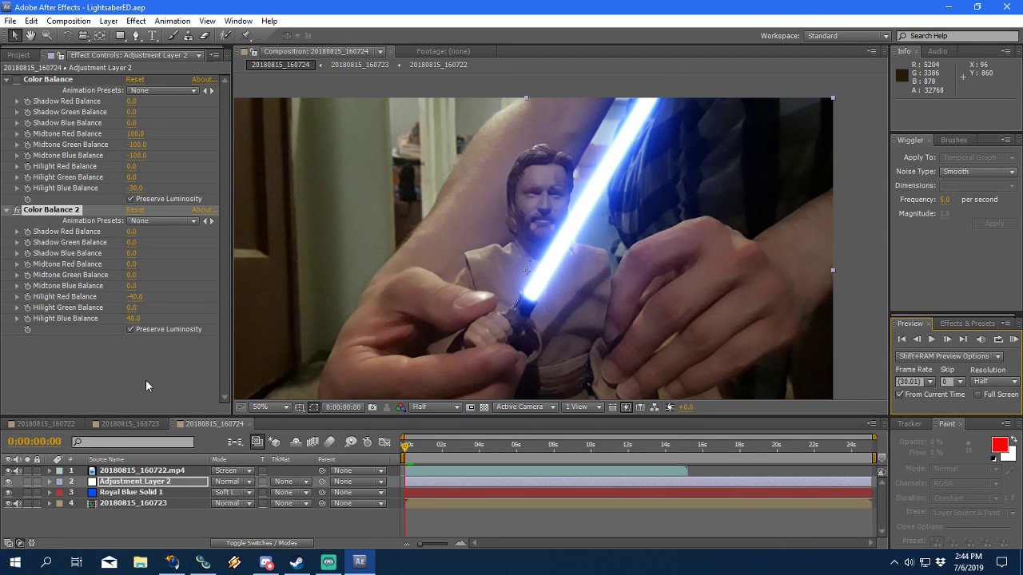
# Step: Hide the footage and royal blue solid, and swap the active effect from Color Balance 2 to the first Color Balance
pyautogui.click(7, 470)
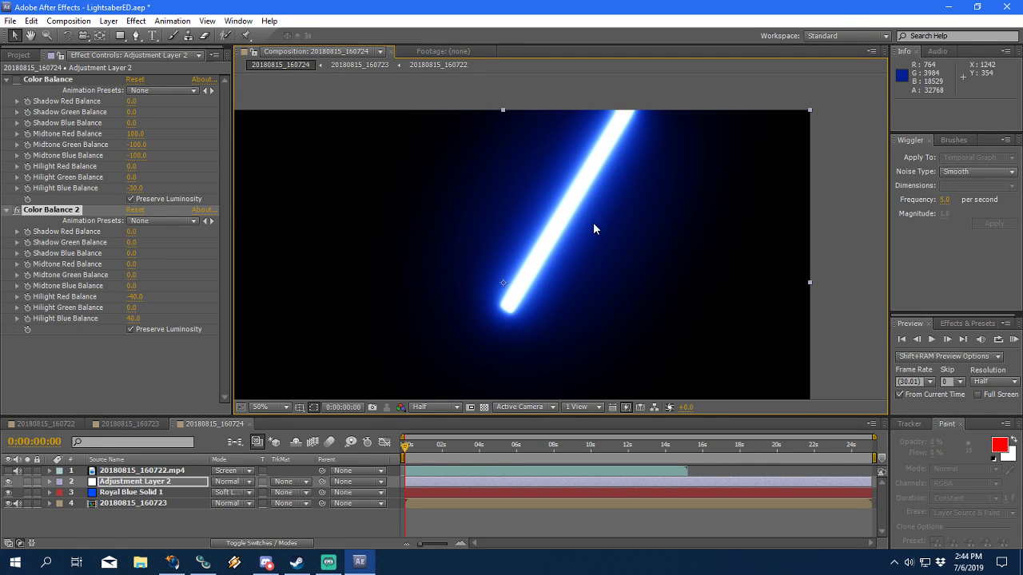
pyautogui.click(8, 492)
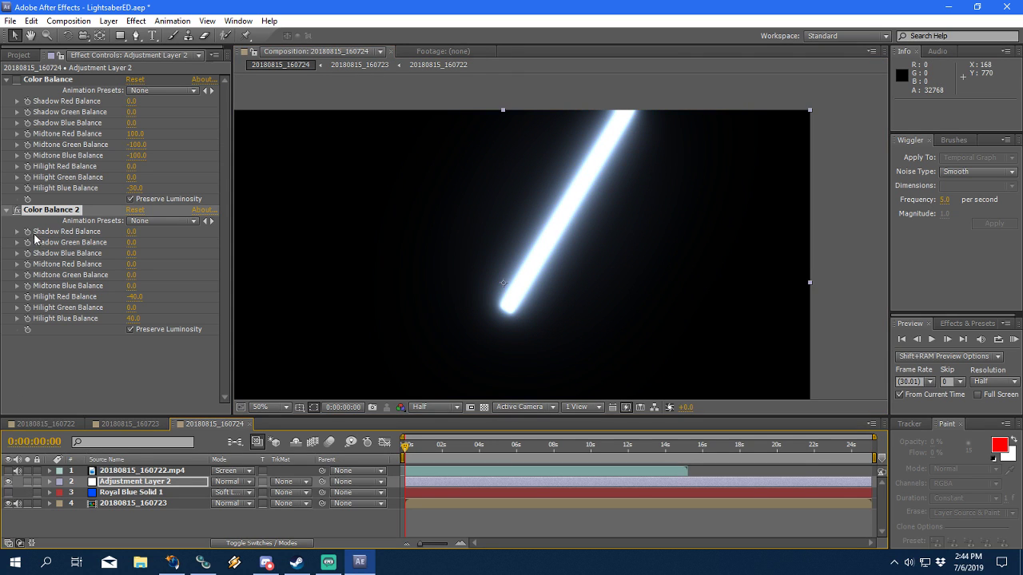
pyautogui.click(17, 209)
pyautogui.click(17, 80)
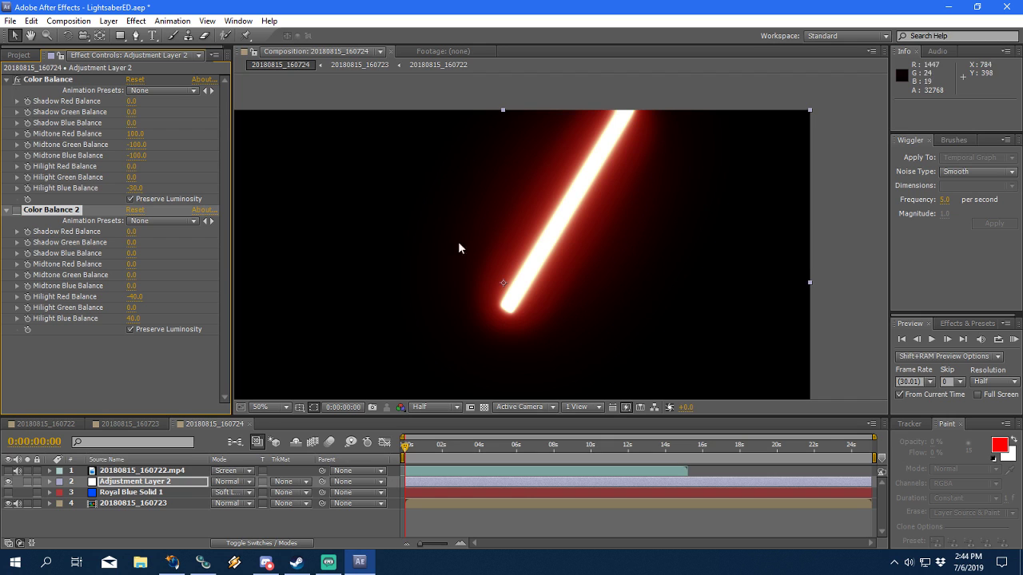
# Step: Browse the color presets for the first Color Balance effect and apply the Sapphire preset
pyautogui.click(148, 90)
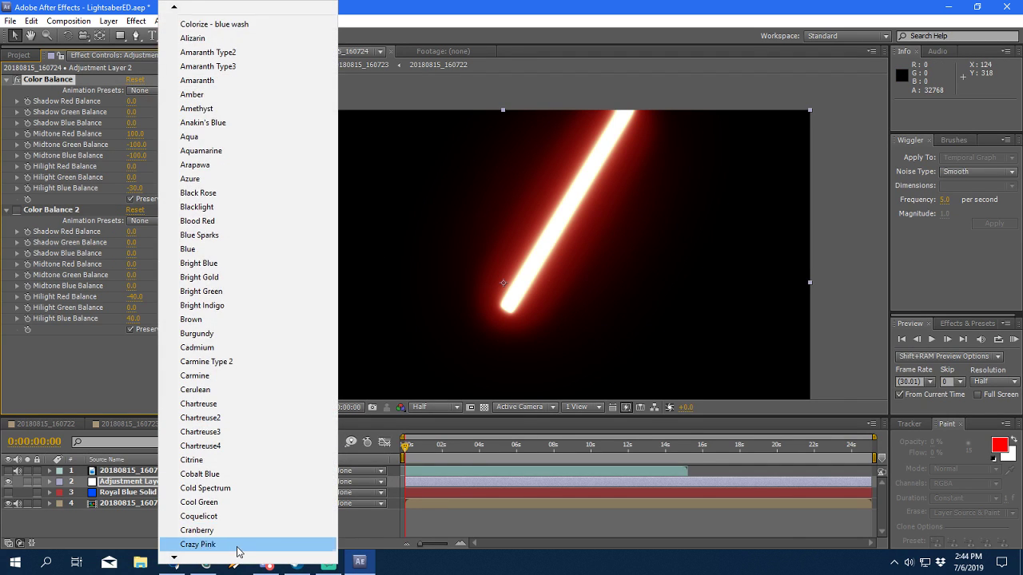
pyautogui.scroll(-6, 237, 551)
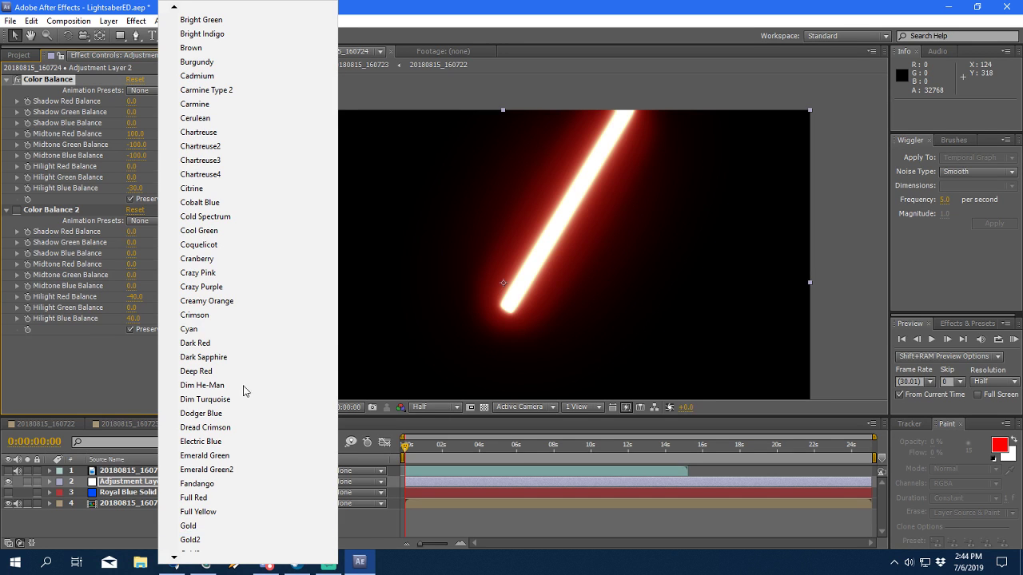
pyautogui.scroll(-5, 249, 540)
pyautogui.scroll(-6, 248, 542)
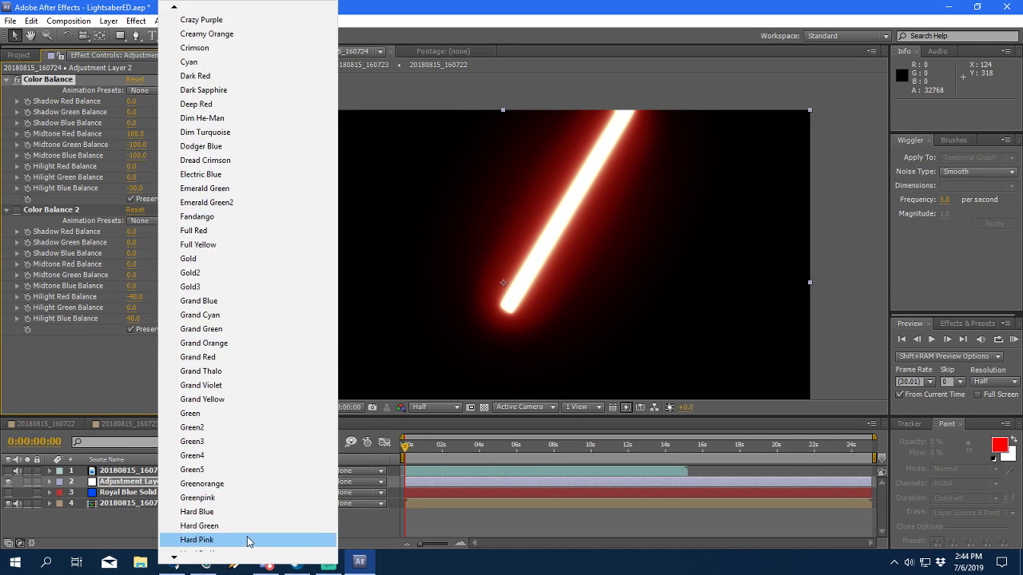
pyautogui.scroll(-1, 247, 541)
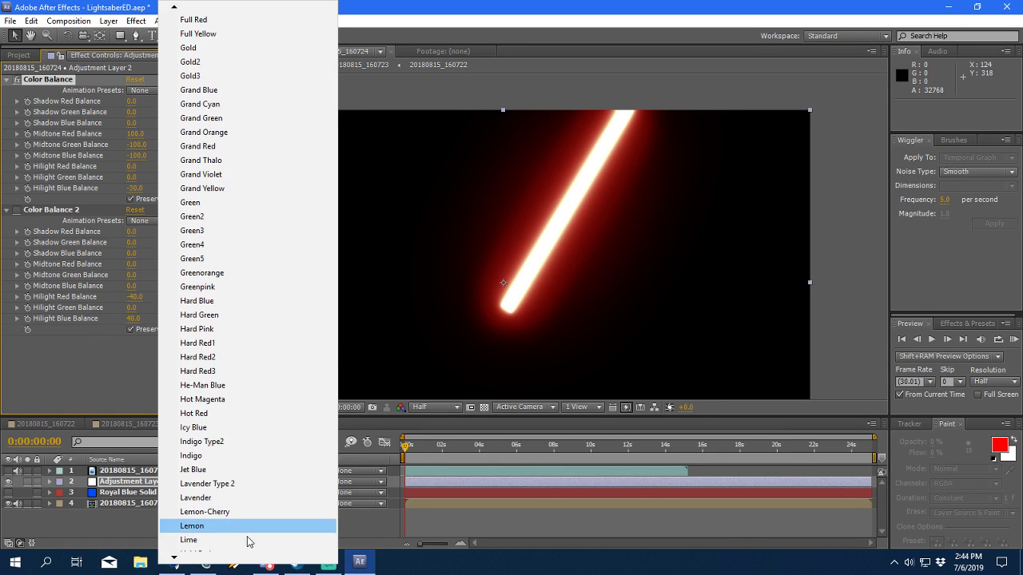
pyautogui.scroll(7, 229, 142)
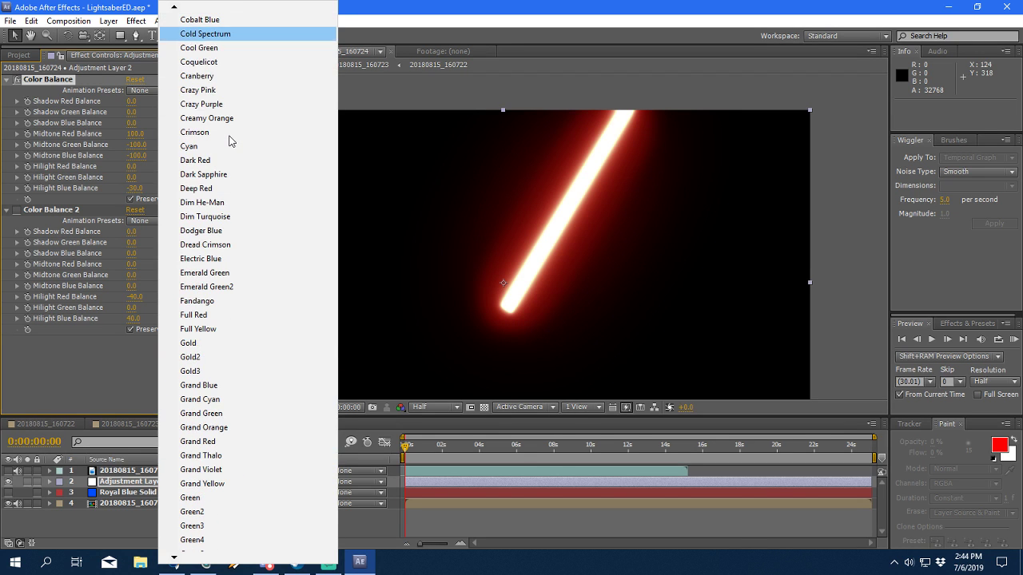
pyautogui.press('Down')
pyautogui.press('Down')
pyautogui.press('Down')
pyautogui.press('Down')
pyautogui.press('Down')
pyautogui.press('Down')
pyautogui.press('Down')
pyautogui.press('Down')
pyautogui.press('Down')
pyautogui.press('Down')
pyautogui.press('Down')
pyautogui.press('Down')
pyautogui.press('Down')
pyautogui.press('Down')
pyautogui.press('Down')
pyautogui.press('Down')
pyautogui.press('Down')
pyautogui.press('Down')
pyautogui.press('Down')
pyautogui.press('Down')
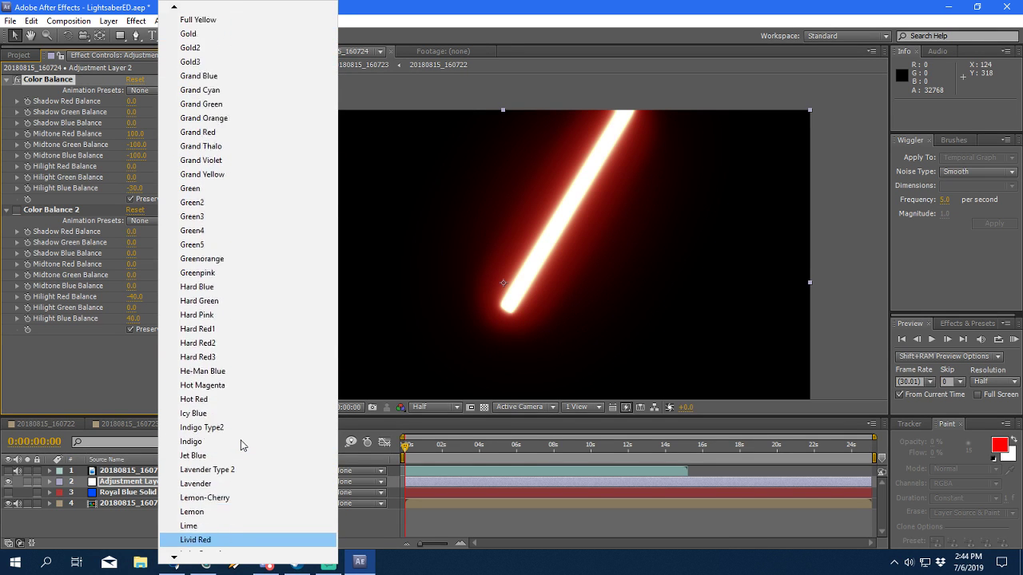
pyautogui.press('Down')
pyautogui.press('Down')
pyautogui.press('Down')
pyautogui.press('Down')
pyautogui.press('Down')
pyautogui.press('Down')
pyautogui.press('Down')
pyautogui.press('Down')
pyautogui.press('Down')
pyautogui.press('Down')
pyautogui.press('Down')
pyautogui.press('Down')
pyautogui.press('Down')
pyautogui.press('Down')
pyautogui.press('Down')
pyautogui.press('Down')
pyautogui.press('Down')
pyautogui.press('Down')
pyautogui.press('Down')
pyautogui.press('Down')
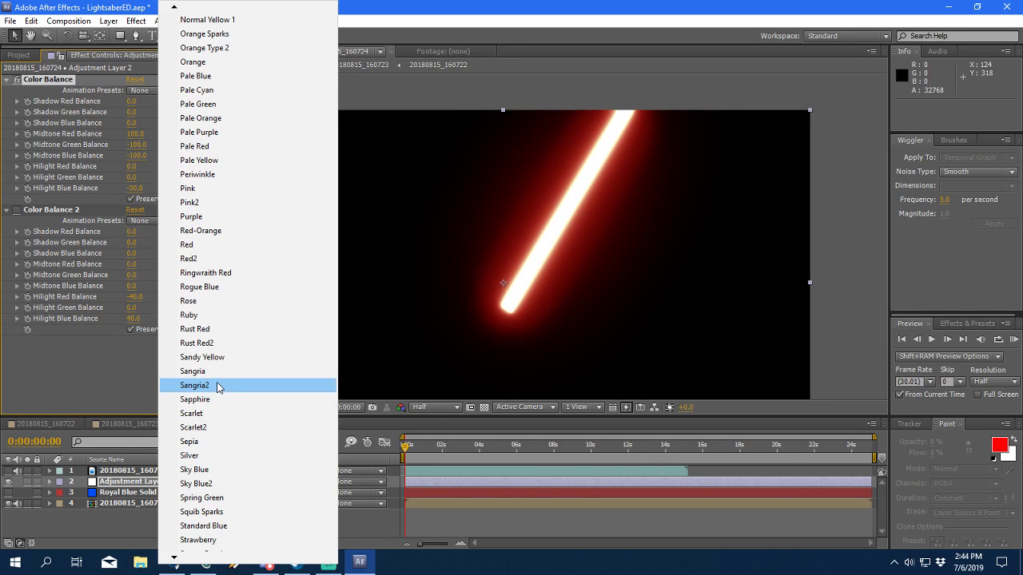
pyautogui.click(214, 400)
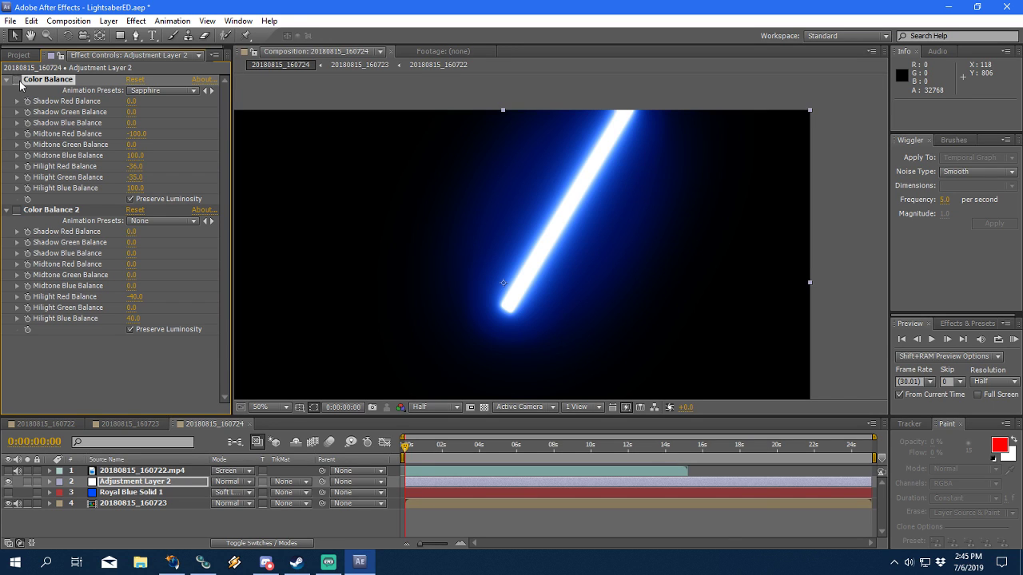
# Step: Compare the Color Balance 2, royal blue solid and Sapphire looks by toggling them, ending with only the first Color Balance active
pyautogui.click(16, 210)
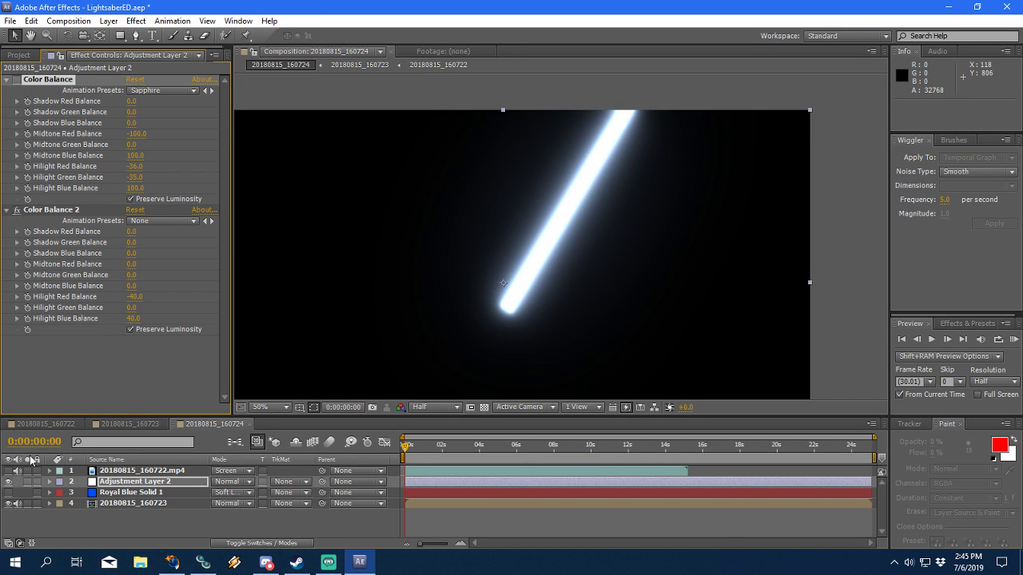
pyautogui.click(8, 493)
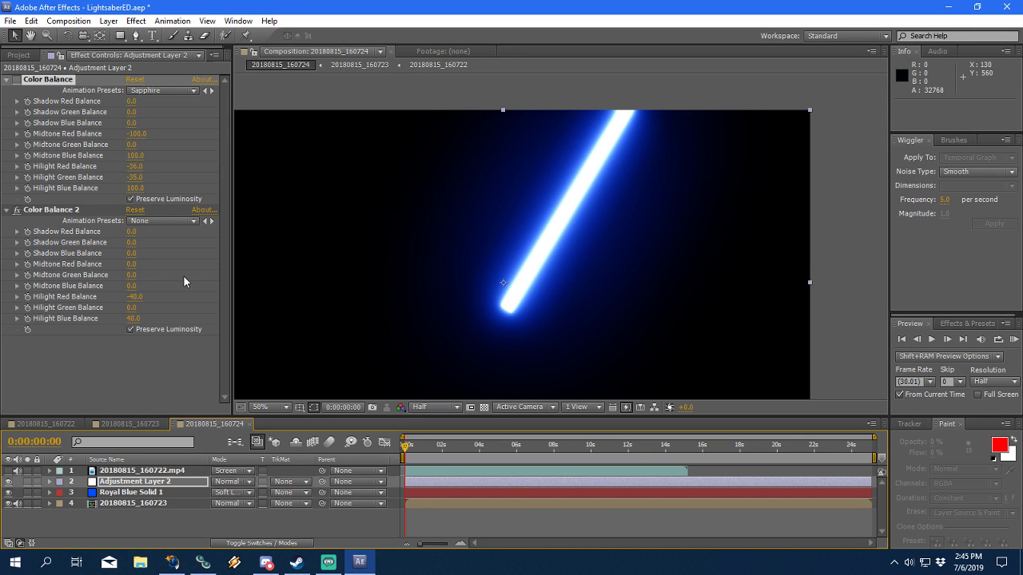
pyautogui.click(8, 493)
pyautogui.click(9, 493)
pyautogui.click(16, 209)
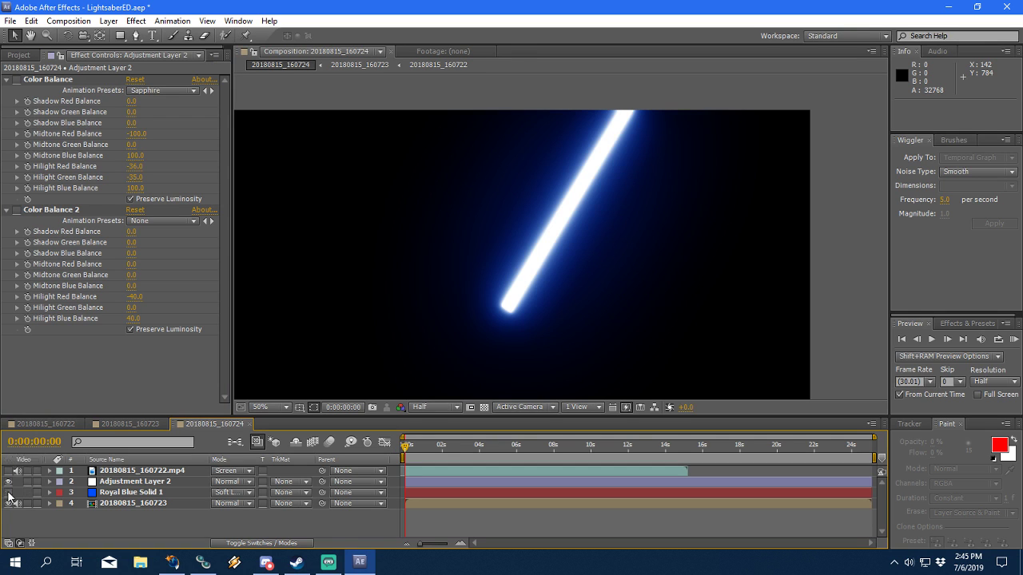
pyautogui.click(9, 493)
pyautogui.click(17, 79)
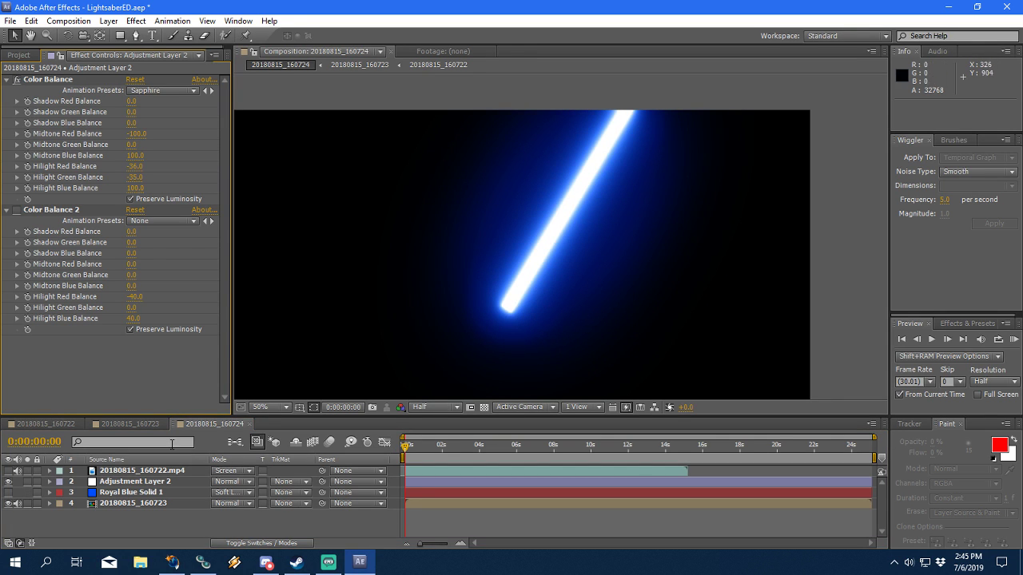
# Step: Show the 20180815_160722.mp4 footage and play a preview of the Sapphire-colored saber
pyautogui.click(9, 471)
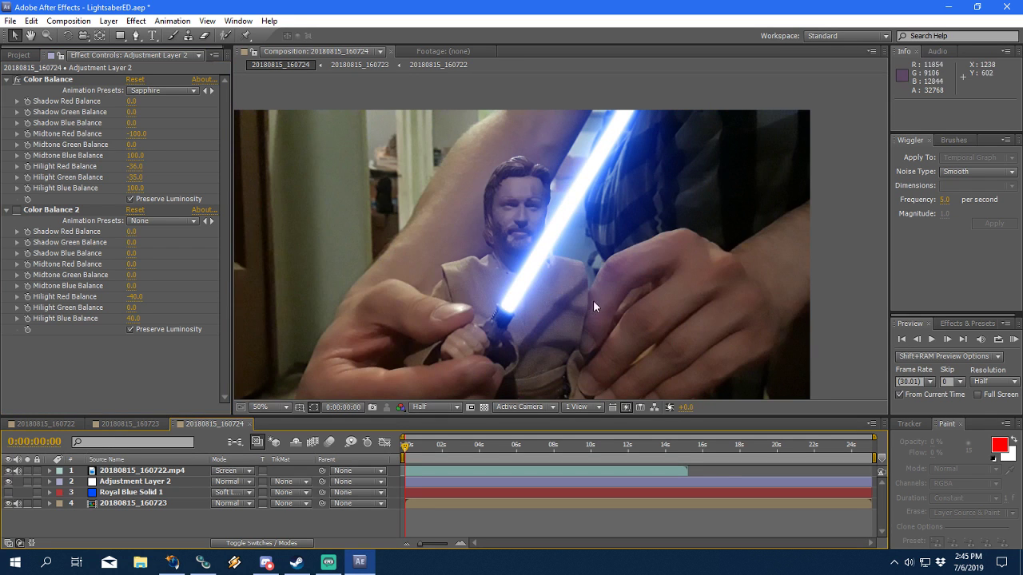
pyautogui.click(939, 342)
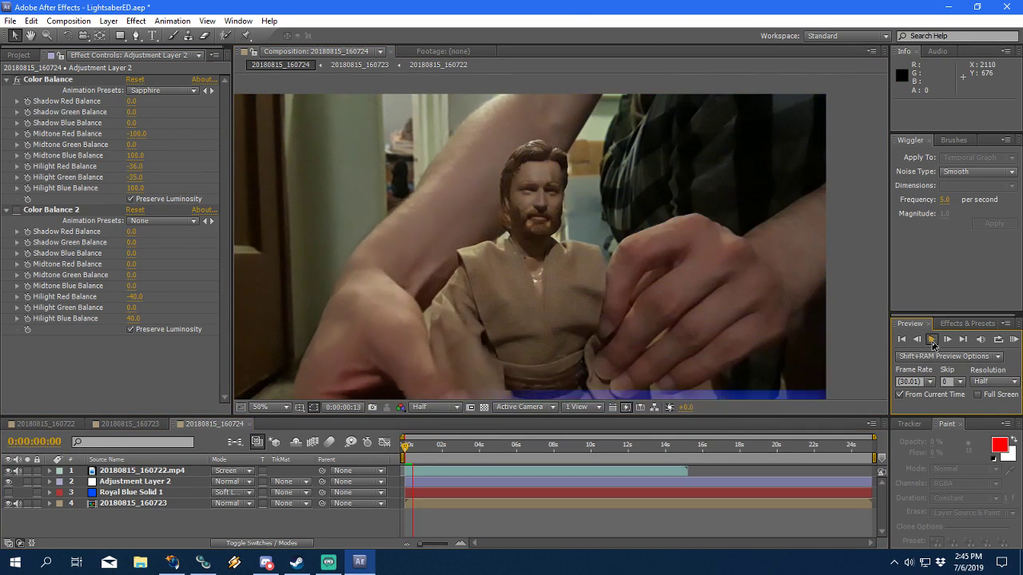
pyautogui.click(740, 306)
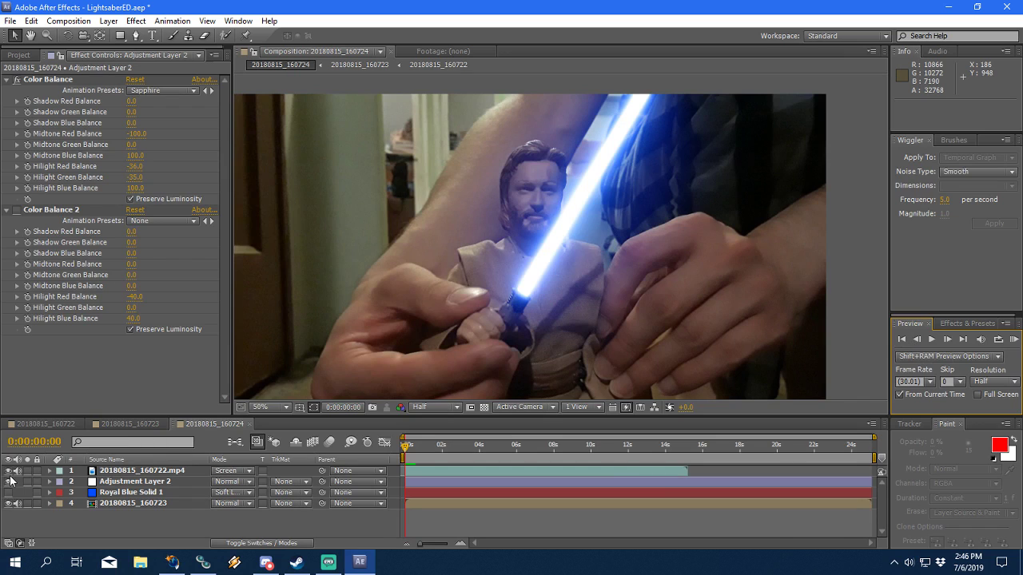
# Step: Swap the active effect from the first Color Balance to Color Balance 2 and reset Color Balance 2
pyautogui.click(18, 210)
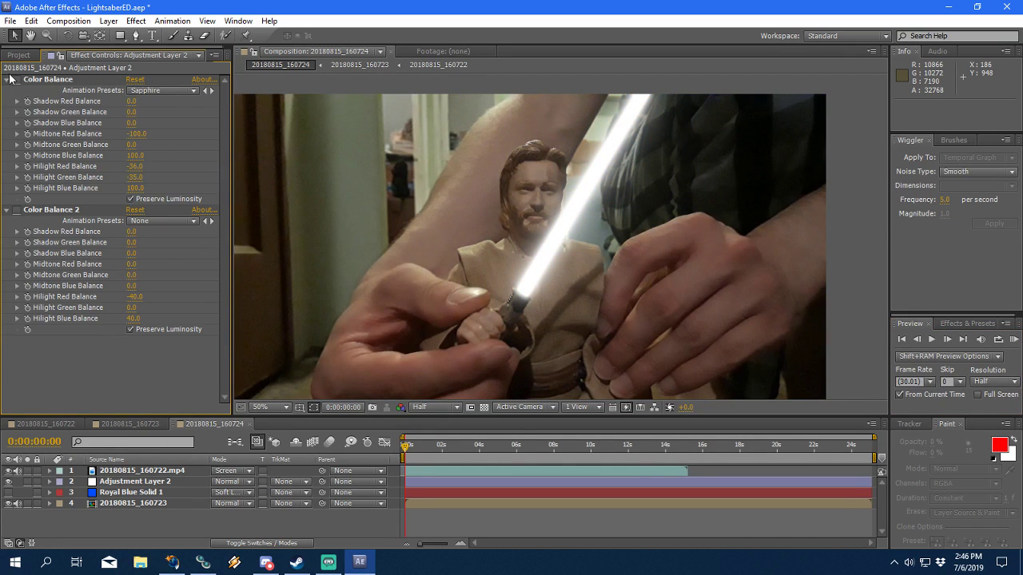
pyautogui.click(18, 210)
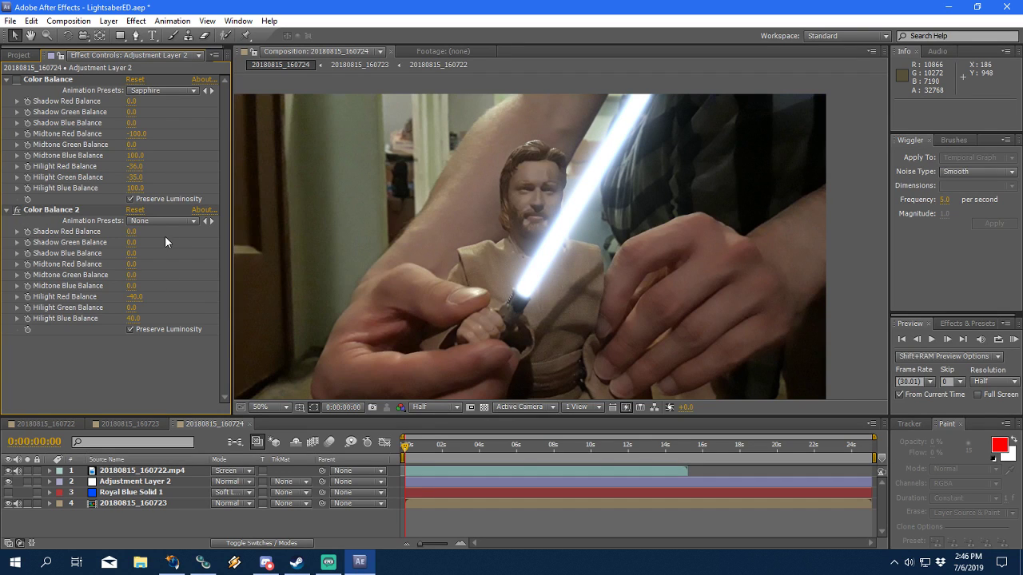
pyautogui.click(135, 211)
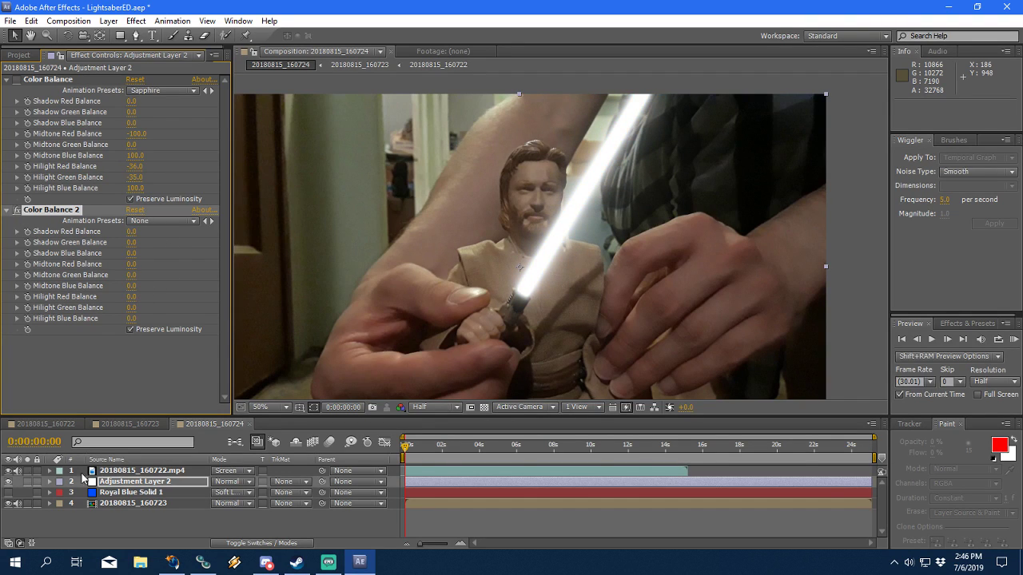
# Step: Duplicate the Royal Blue Solid 1 layer and make the upper copy visible
pyautogui.click(118, 494)
pyautogui.hotkey('ctrl', 'd')
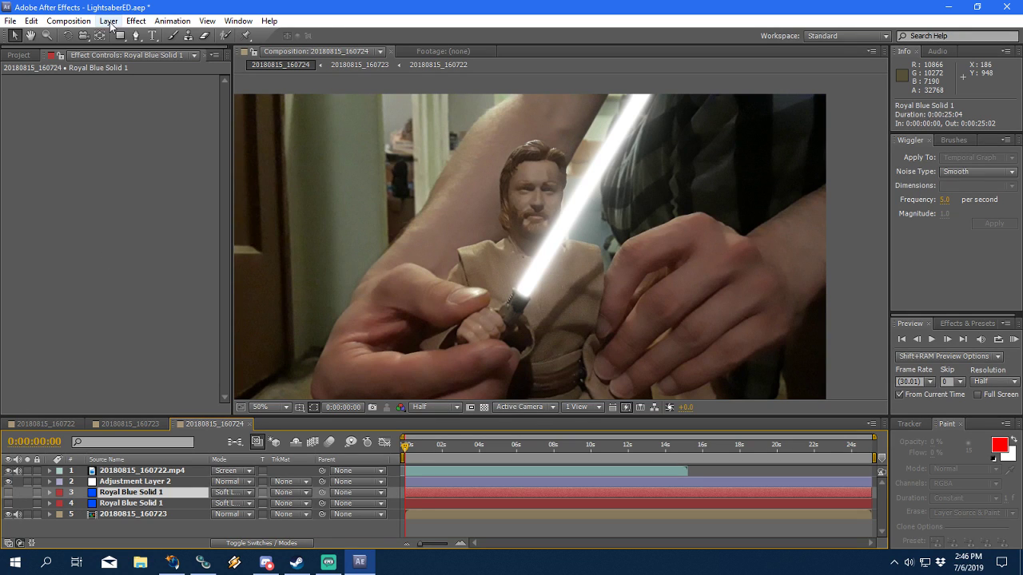
pyautogui.click(8, 493)
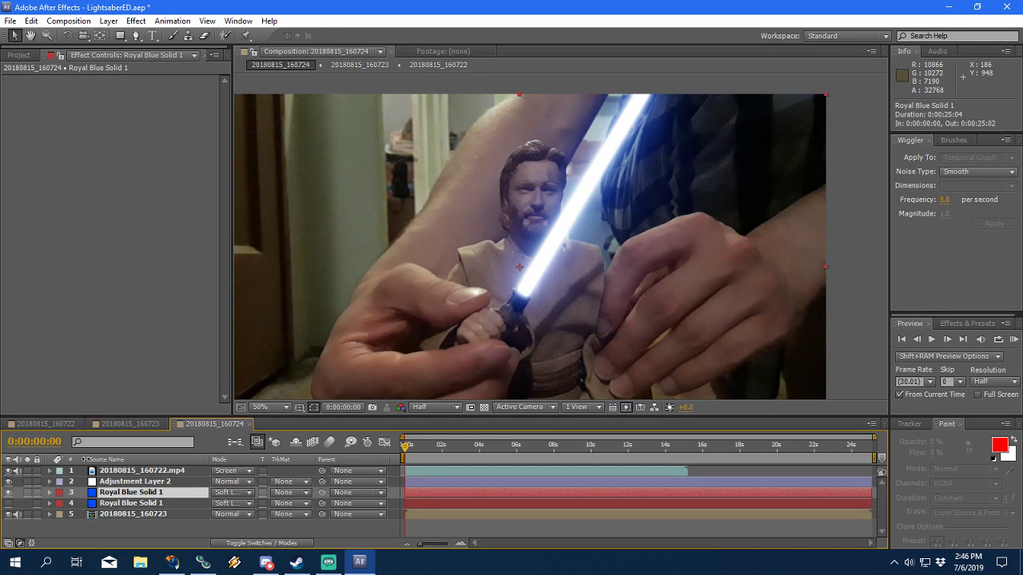
# Step: Apply the Dark Red preset to Adjustment Layer 2's first Color Balance with that effect enabled, and hide the royal blue copy and footage
pyautogui.click(120, 482)
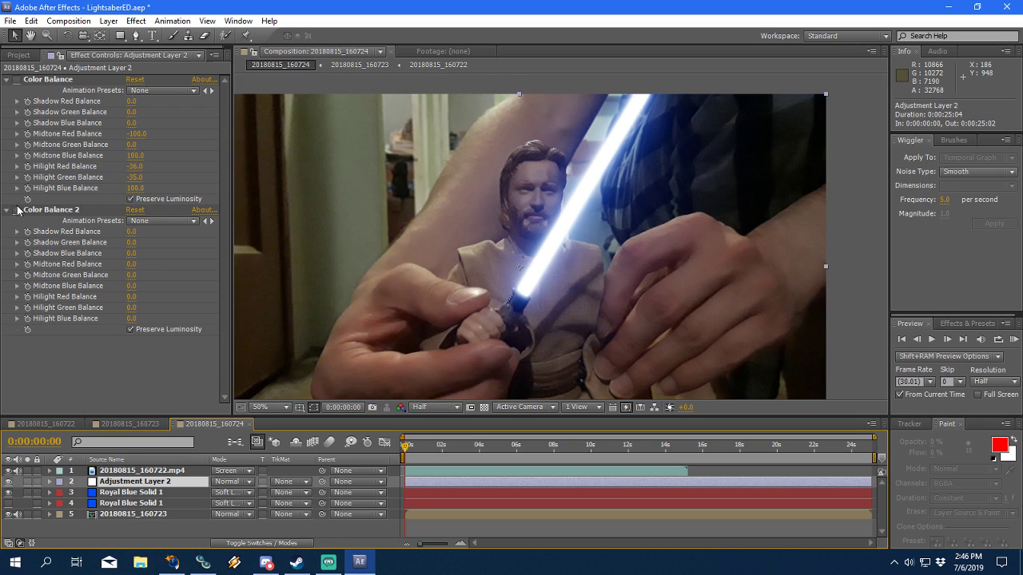
pyautogui.click(16, 79)
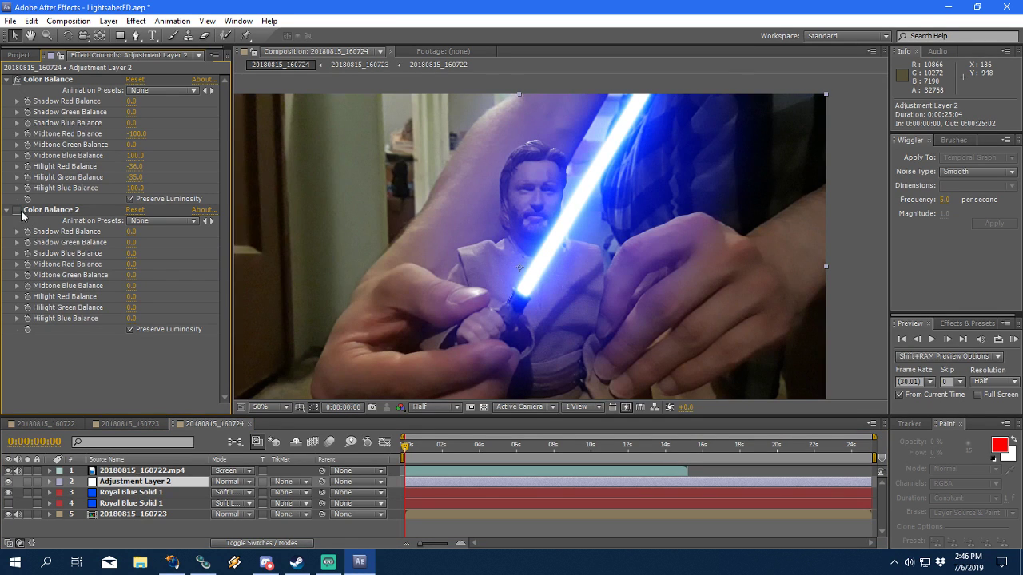
pyautogui.click(9, 493)
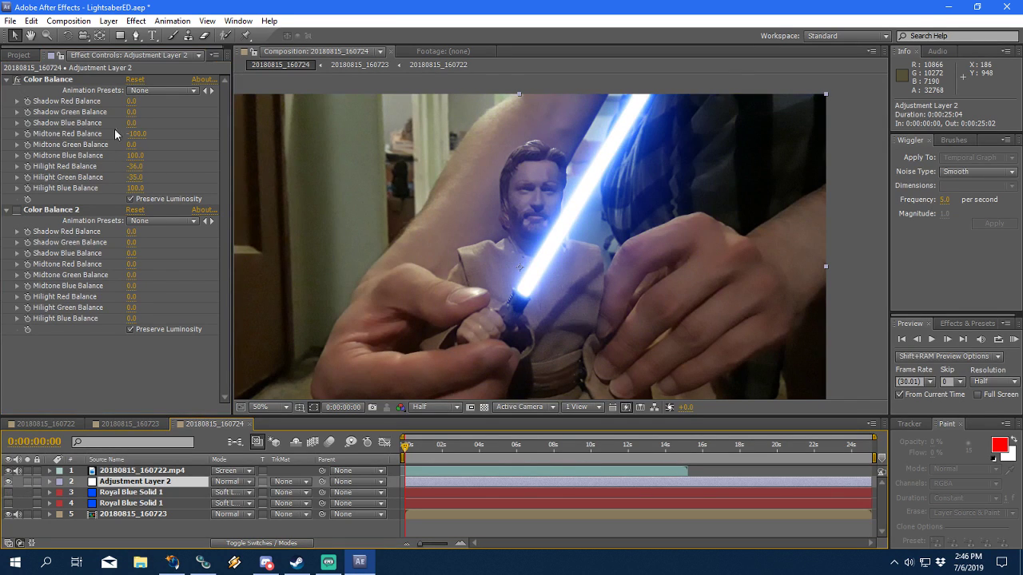
pyautogui.click(142, 91)
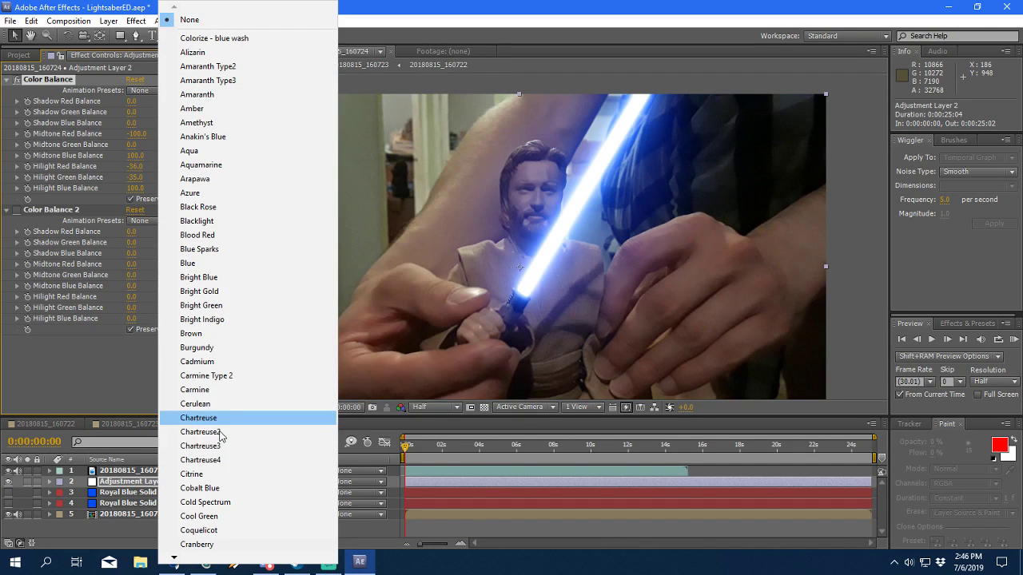
pyautogui.click(216, 455)
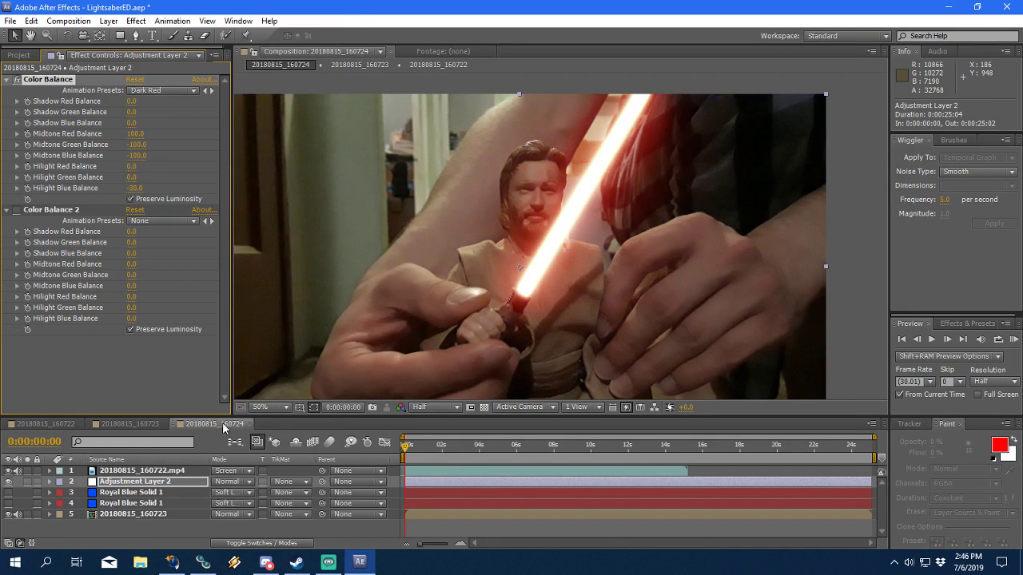
pyautogui.click(9, 470)
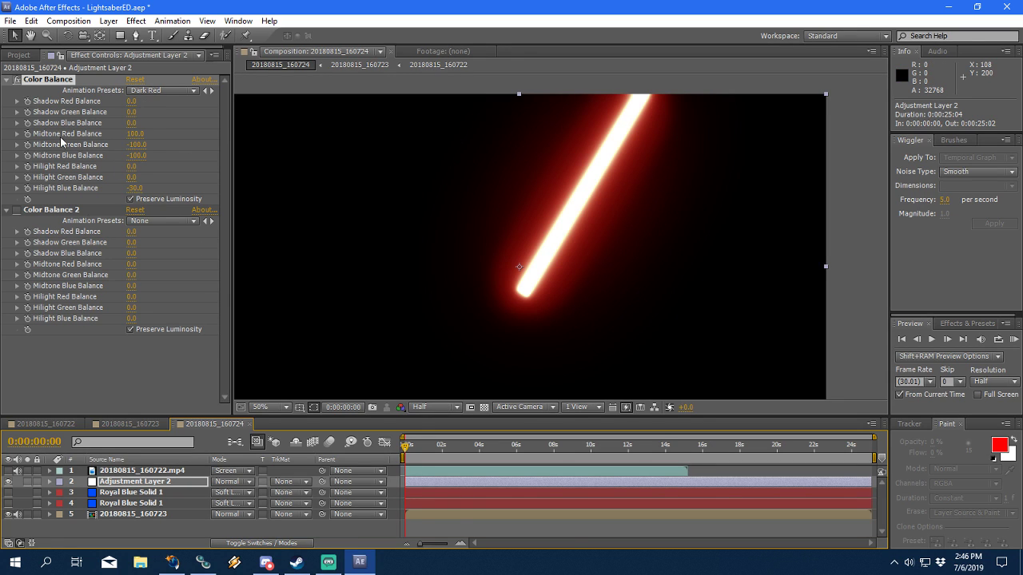
# Step: Recolor the upper royal blue solid to dark red as a new solid and show it, with Color Balance 2 active instead of Color Balance
pyautogui.click(17, 80)
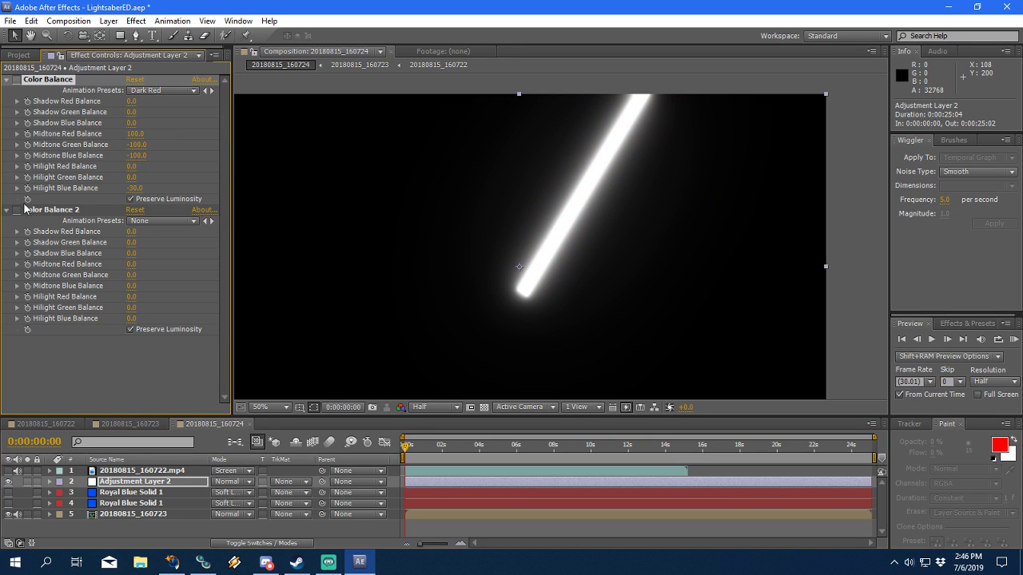
pyautogui.click(18, 209)
pyautogui.click(109, 495)
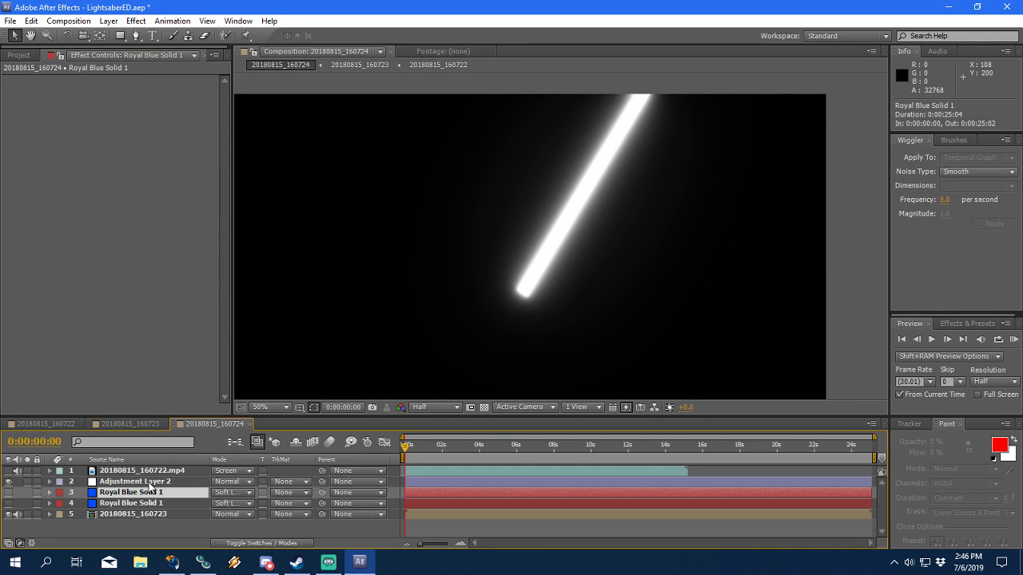
pyautogui.click(109, 21)
pyautogui.click(136, 46)
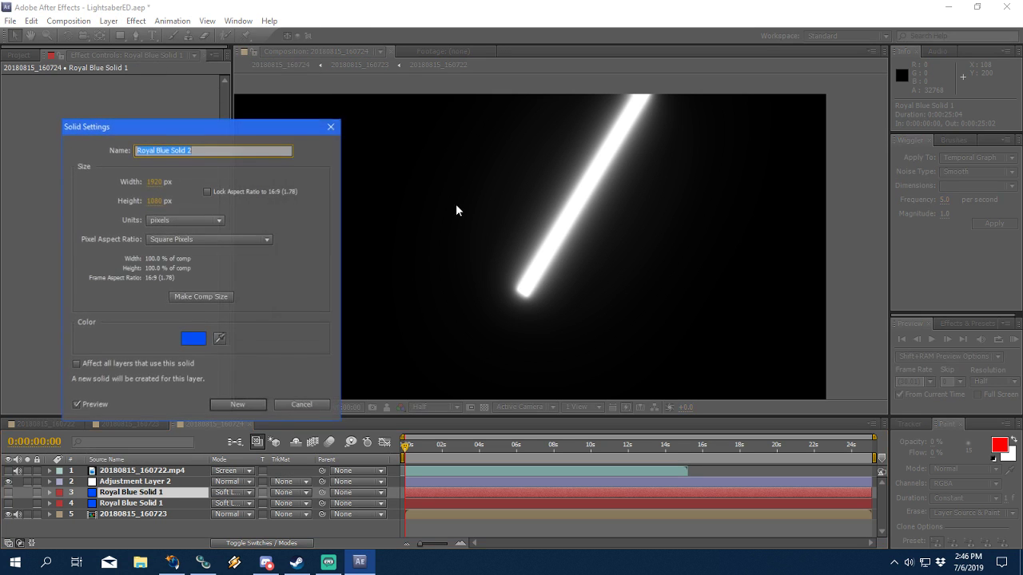
pyautogui.click(194, 338)
pyautogui.moveTo(326, 196); pyautogui.dragTo(319, 387)
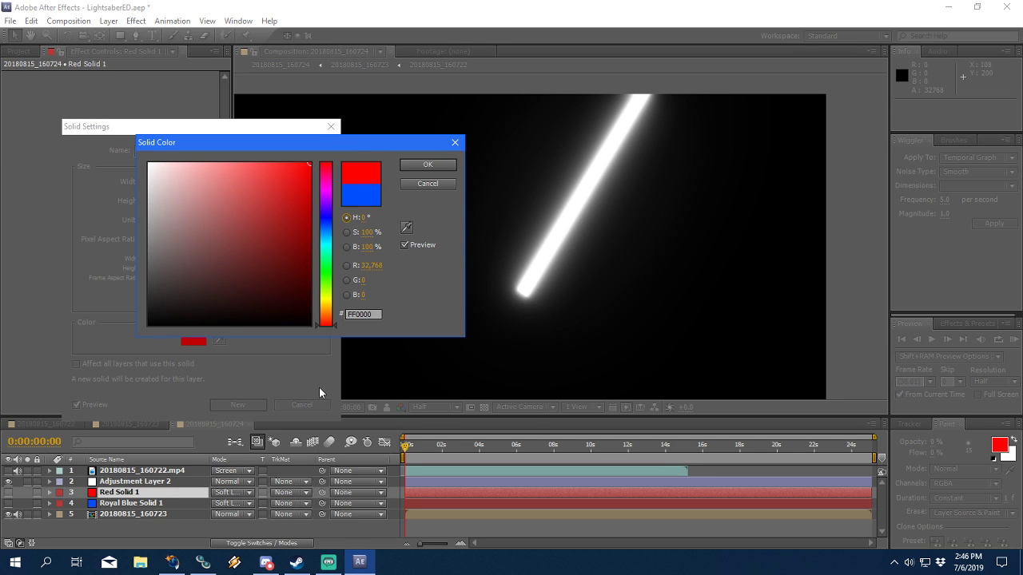
pyautogui.click(340, 325)
pyautogui.moveTo(307, 162); pyautogui.dragTo(309, 201)
pyautogui.click(414, 166)
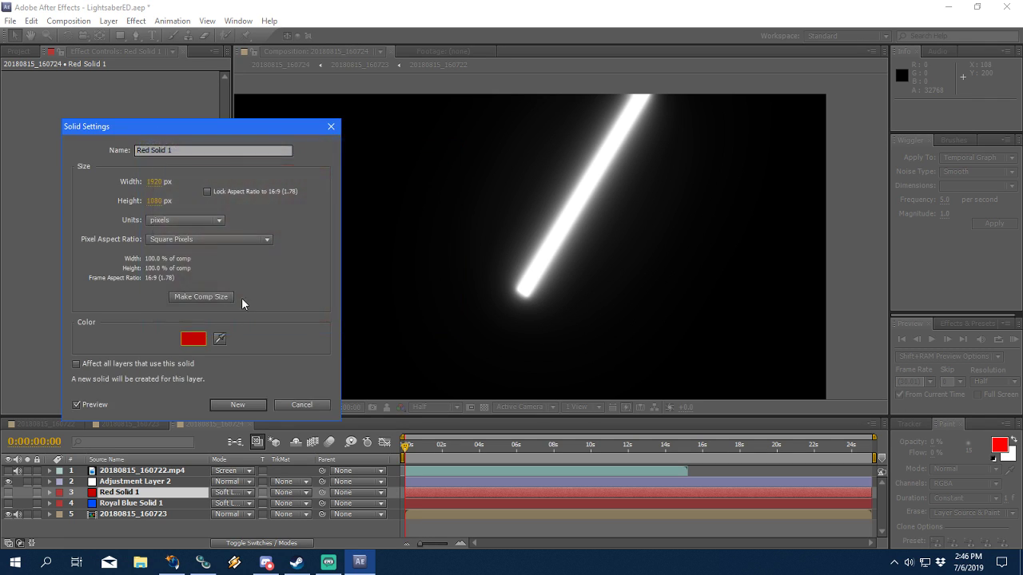
pyautogui.click(236, 405)
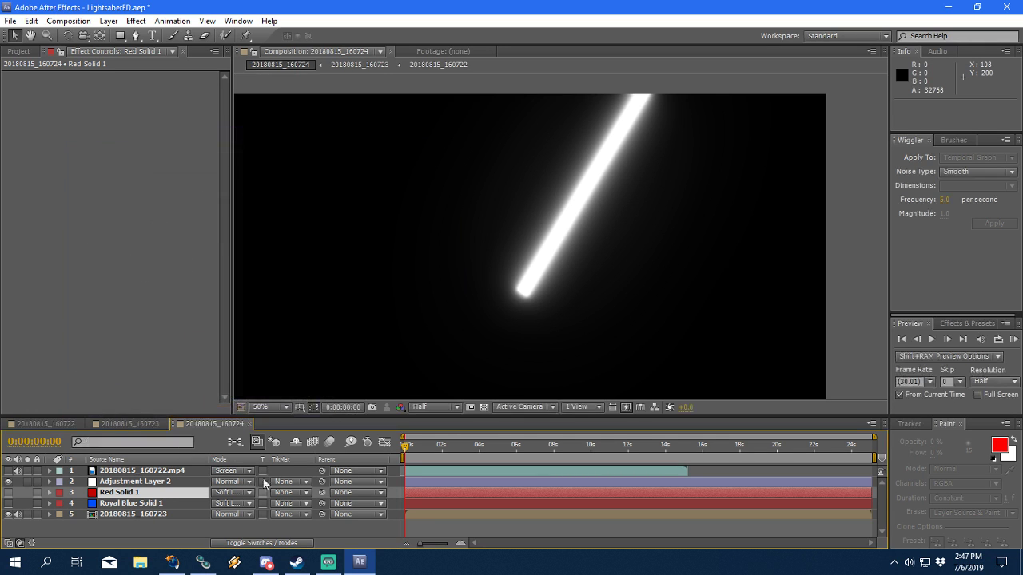
pyautogui.click(8, 492)
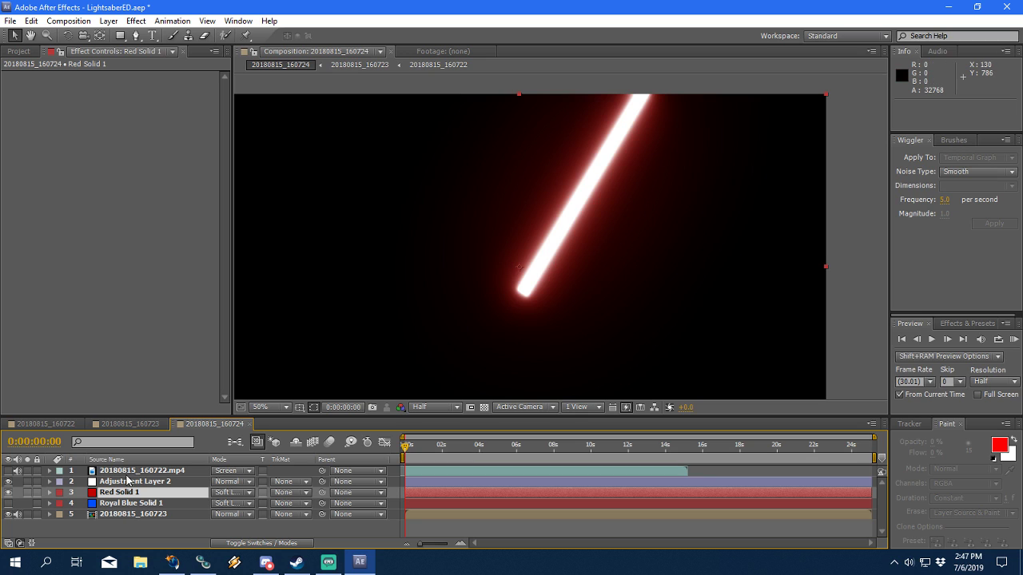
# Step: Compare the Dark Red Color Balance look with the red solid by toggling them, ending with the solid and Color Balance 2 active
pyautogui.click(116, 483)
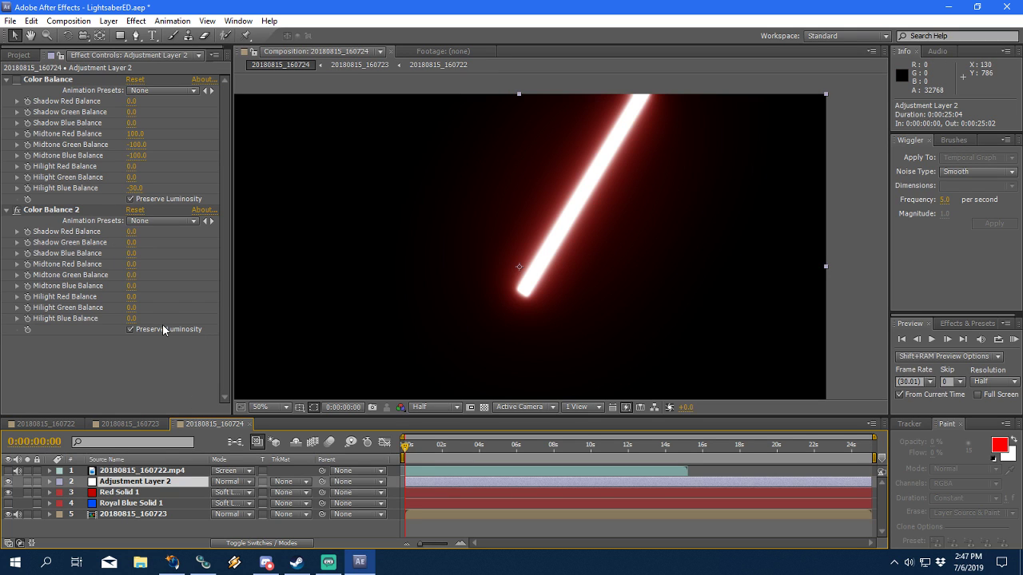
pyautogui.click(8, 493)
pyautogui.click(17, 209)
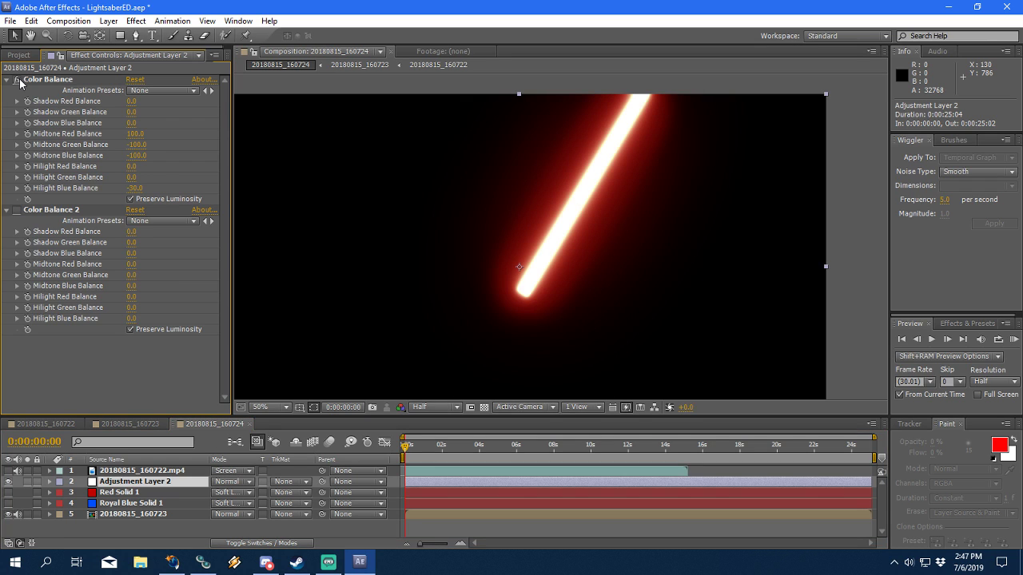
pyautogui.click(16, 80)
pyautogui.click(17, 210)
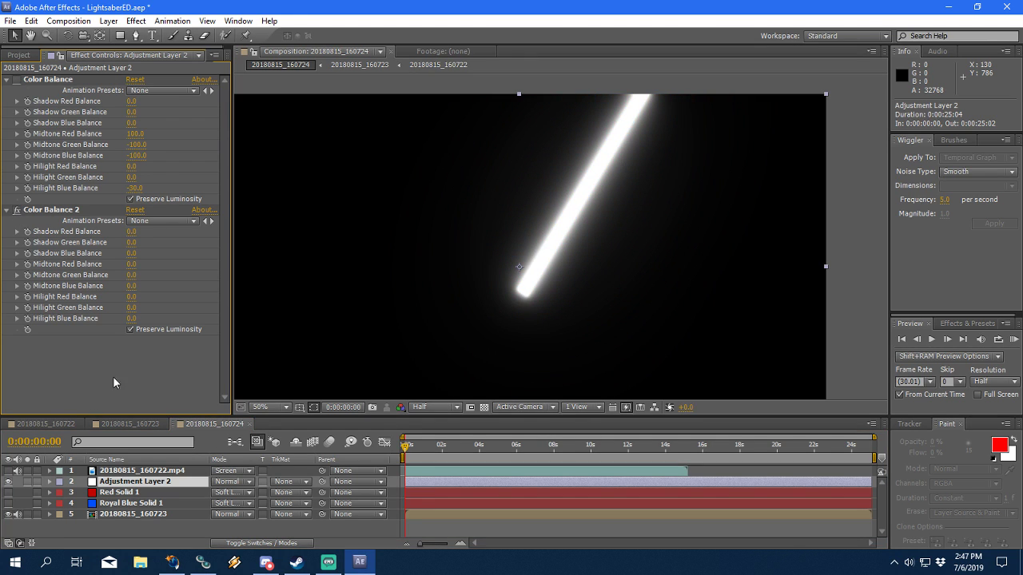
pyautogui.click(8, 492)
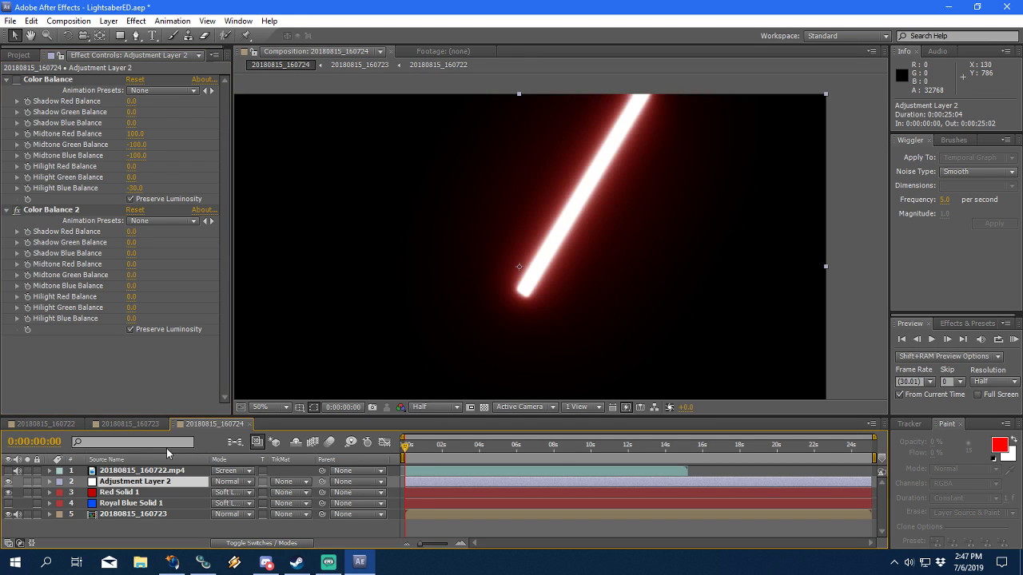
# Step: In Color Balance 2, set Hilight Green Balance to 24, Hilight Blue Balance to -49 and Midtone Blue Balance to -13, then show the footage
pyautogui.click(128, 319)
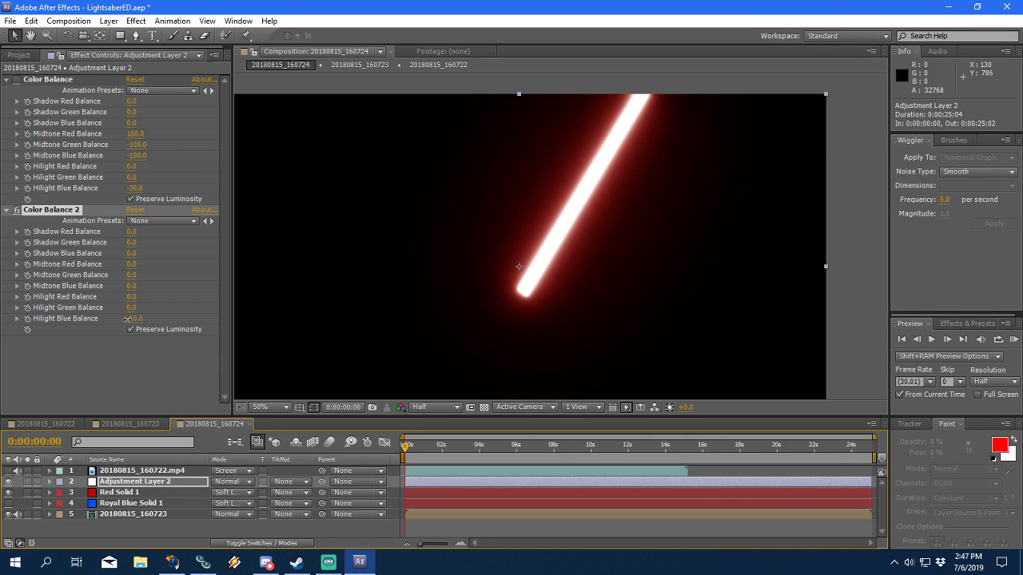
pyautogui.moveTo(109, 319); pyautogui.dragTo(101, 319)
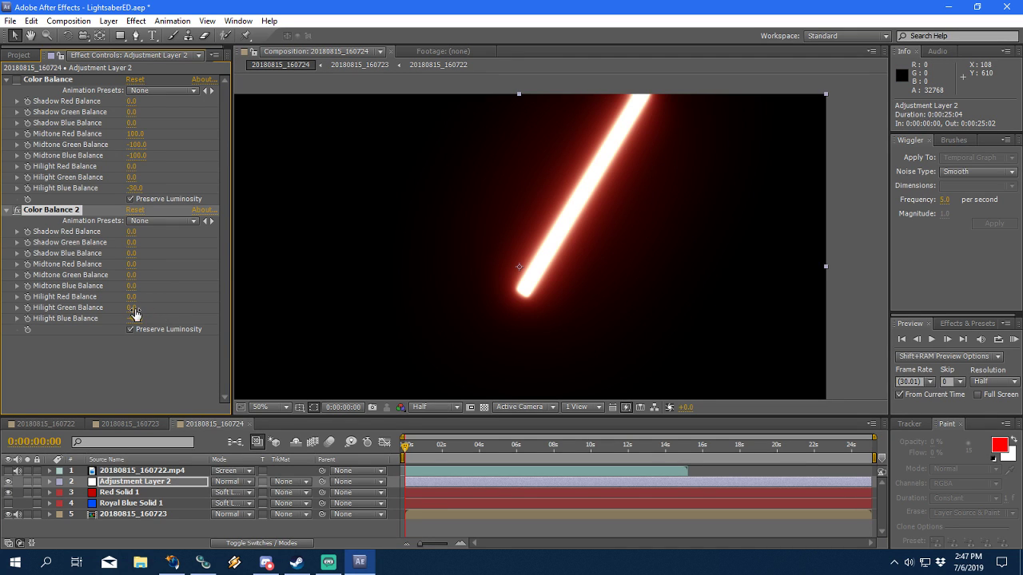
pyautogui.moveTo(131, 309); pyautogui.dragTo(137, 307)
pyautogui.click(134, 318)
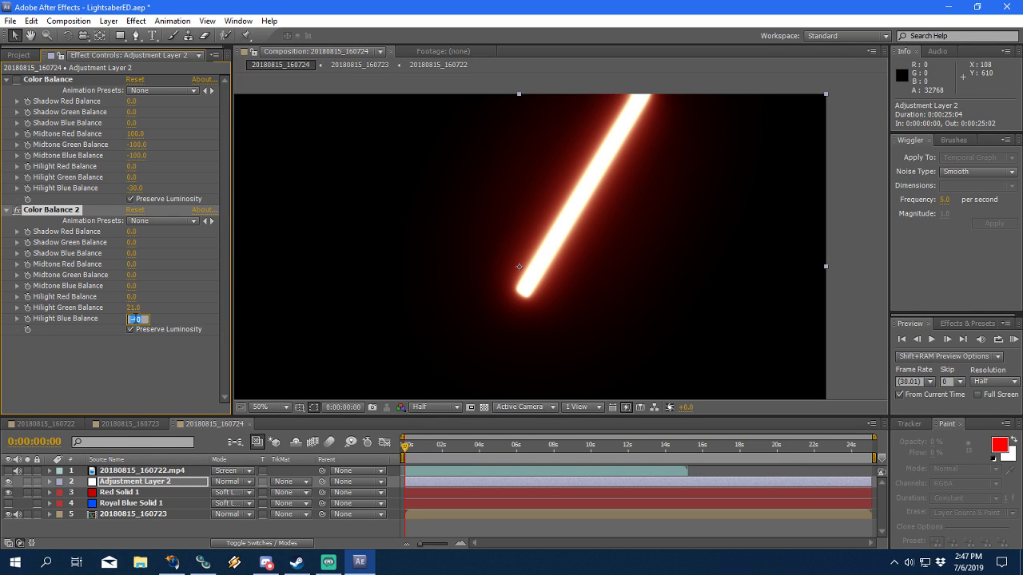
pyautogui.press('Return')
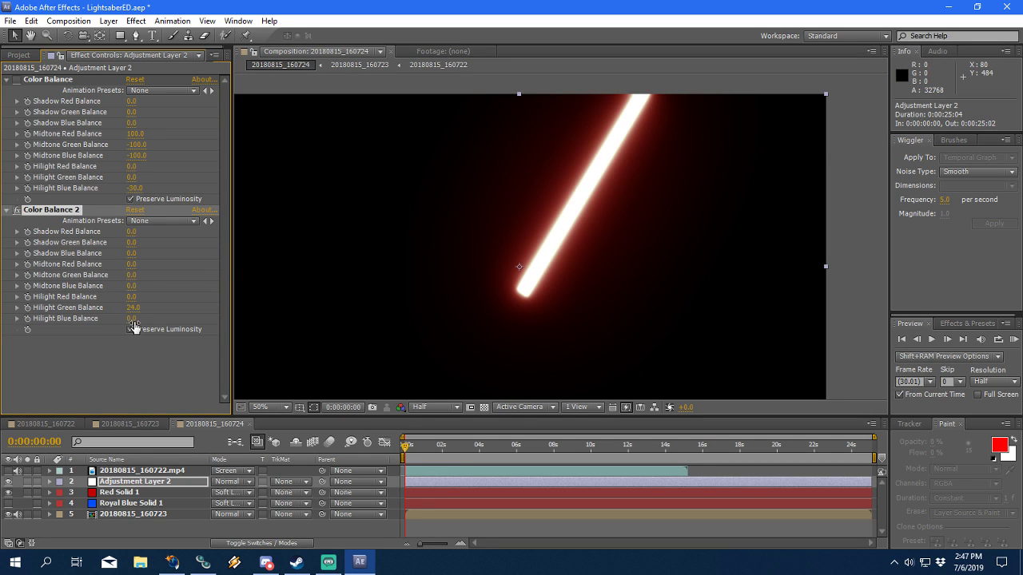
pyautogui.moveTo(131, 318)
pyautogui.mouseDown()
pyautogui.moveTo(120, 318)
pyautogui.moveTo(135, 318)
pyautogui.mouseUp()
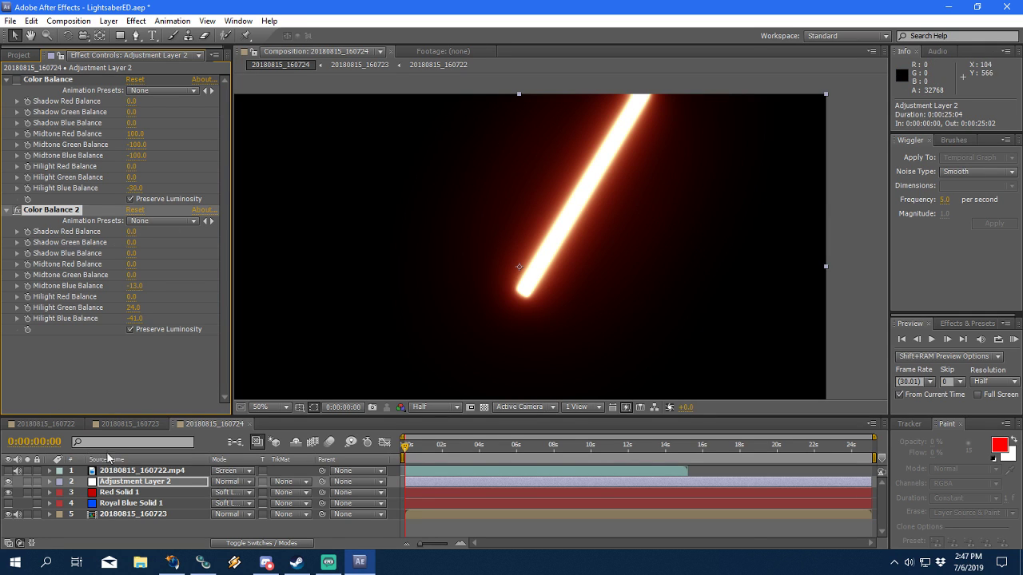
pyautogui.click(8, 470)
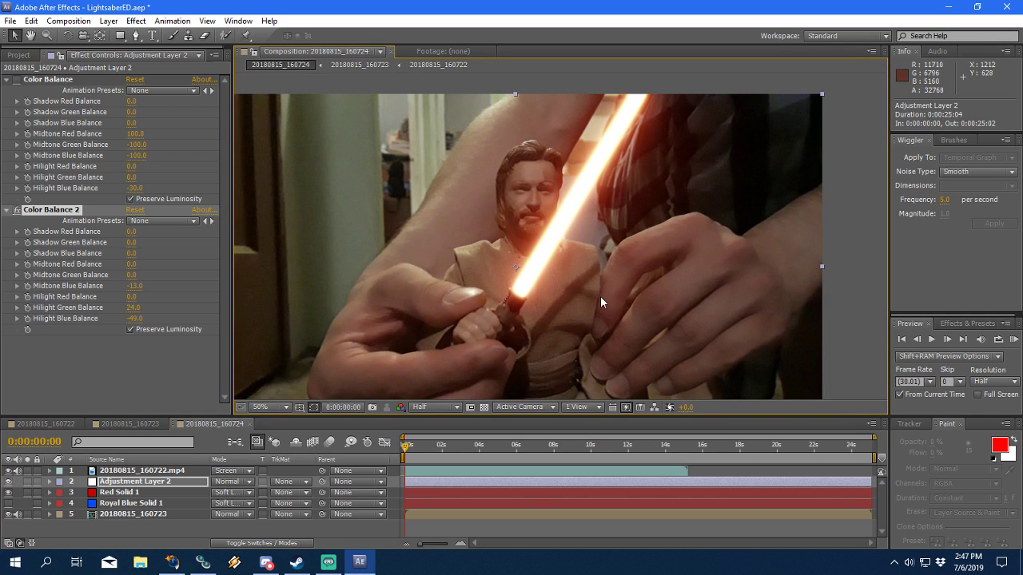
# Step: Preview the red lightsaber over the footage and hide the 20180815_160722.mp4 layer
pyautogui.click(931, 339)
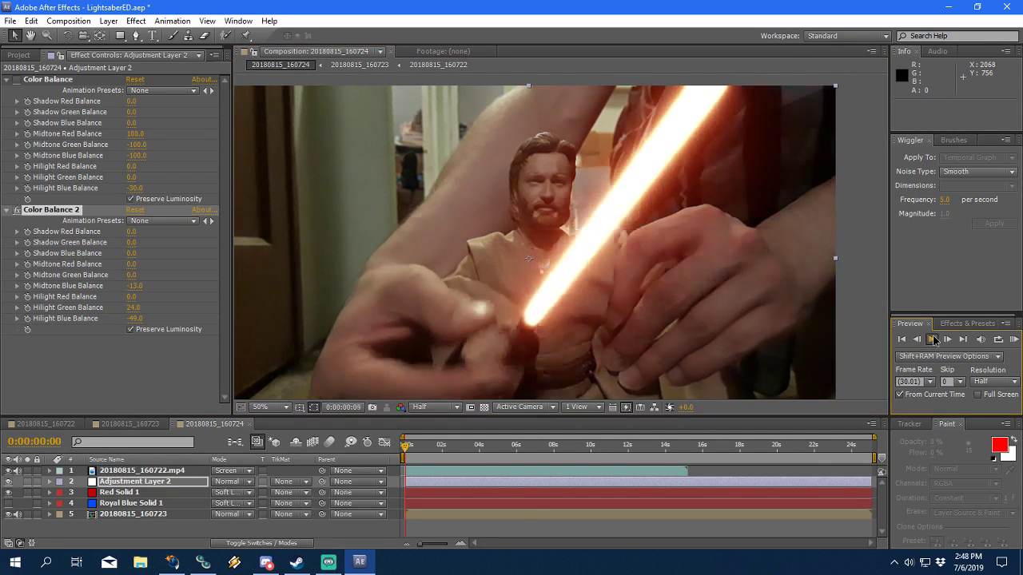
pyautogui.click(932, 339)
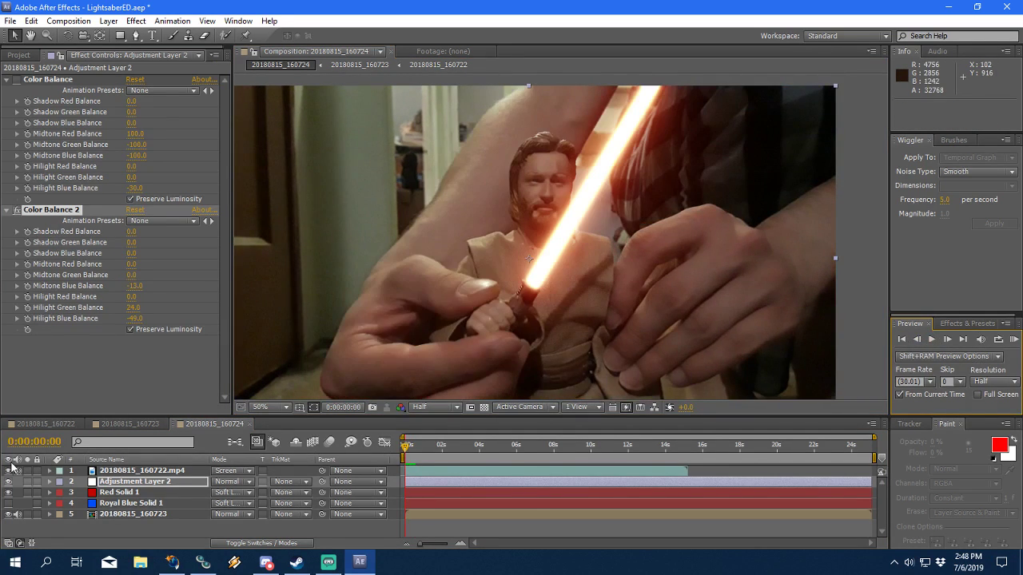
pyautogui.click(8, 470)
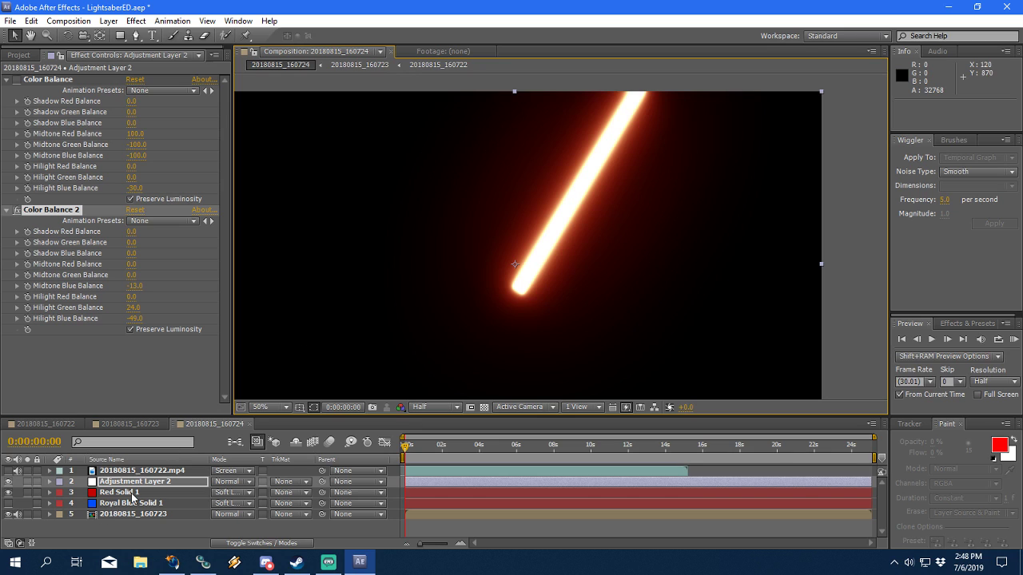
# Step: Compare the first Color Balance with the Red Solid 1 look by toggling them, ending with Red Solid 1 and Color Balance 2 active
pyautogui.click(9, 492)
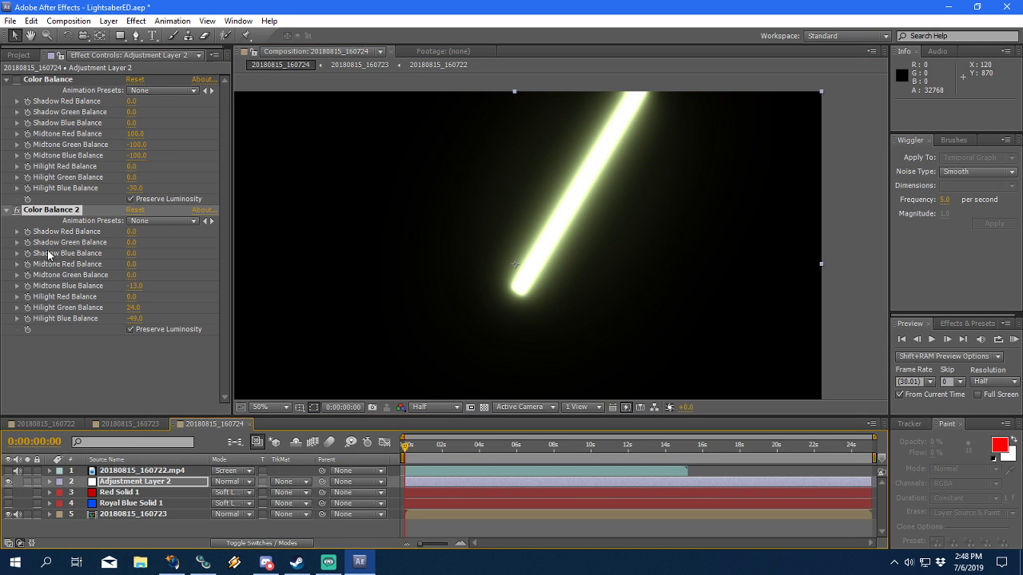
pyautogui.click(18, 215)
pyautogui.click(16, 80)
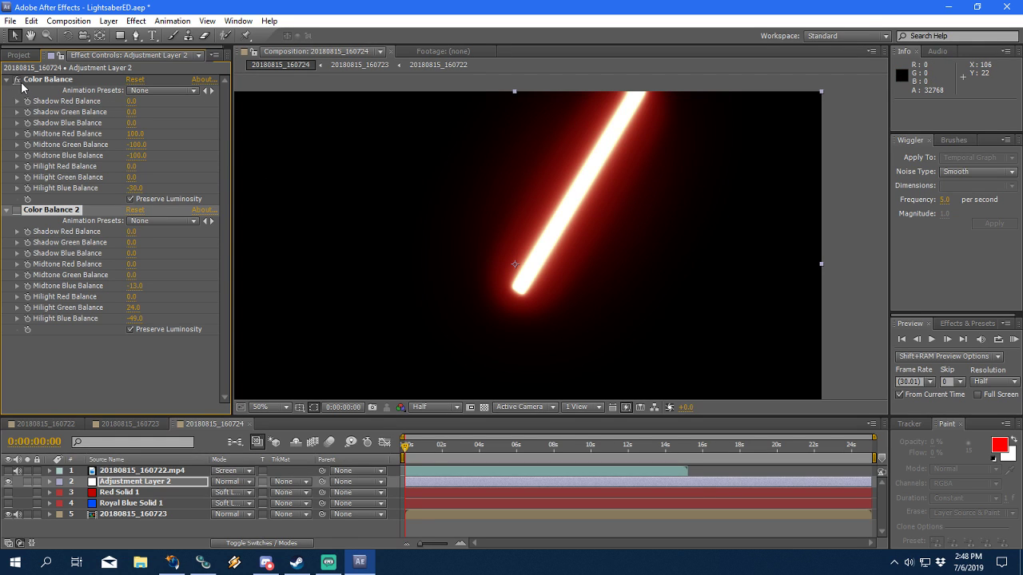
pyautogui.click(16, 80)
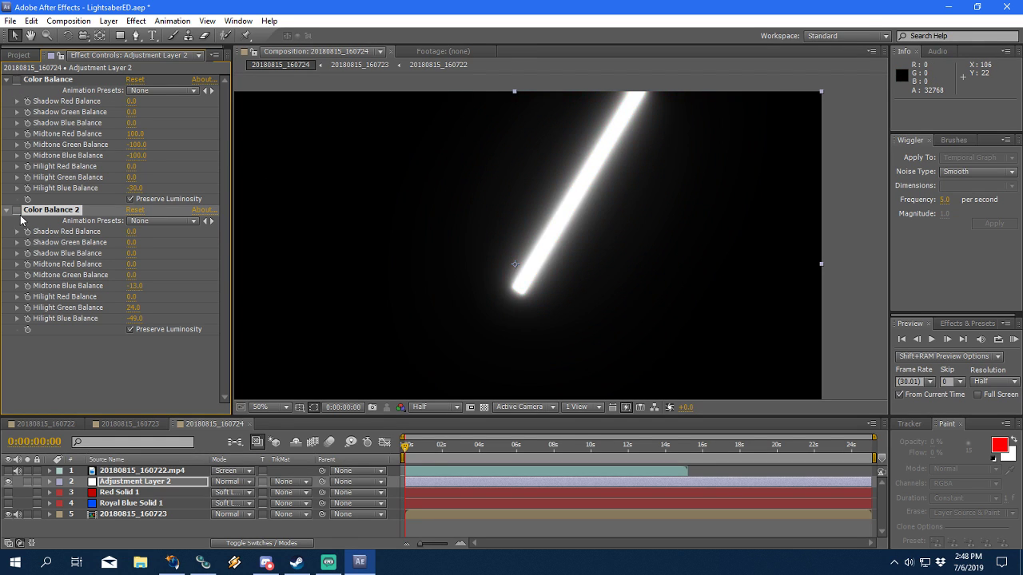
pyautogui.click(17, 211)
pyautogui.click(8, 493)
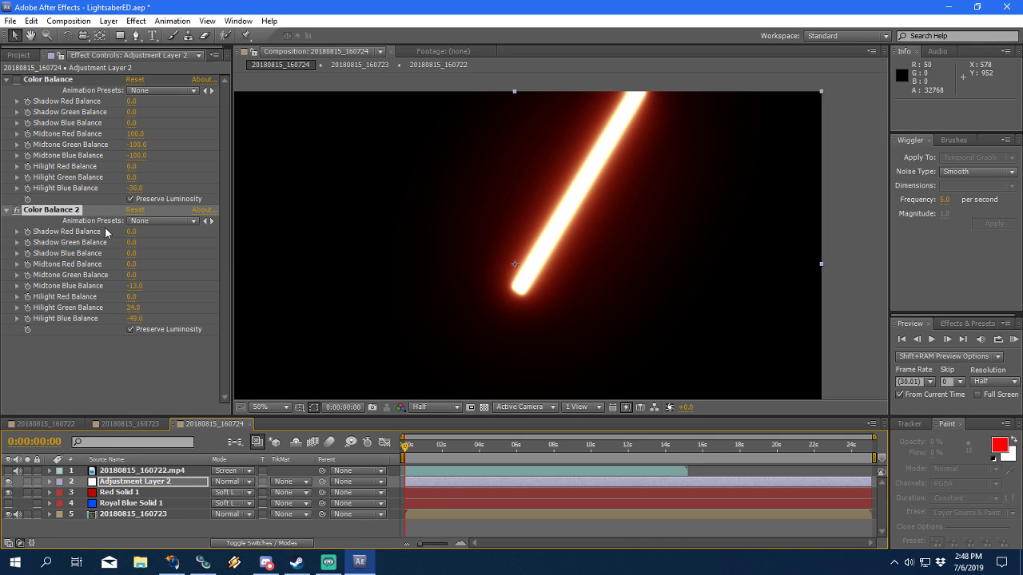
# Step: Reset Color Balance 2 on Adjustment Layer 2 and show Royal Blue Solid 1 instead of Red Solid 1
pyautogui.click(134, 211)
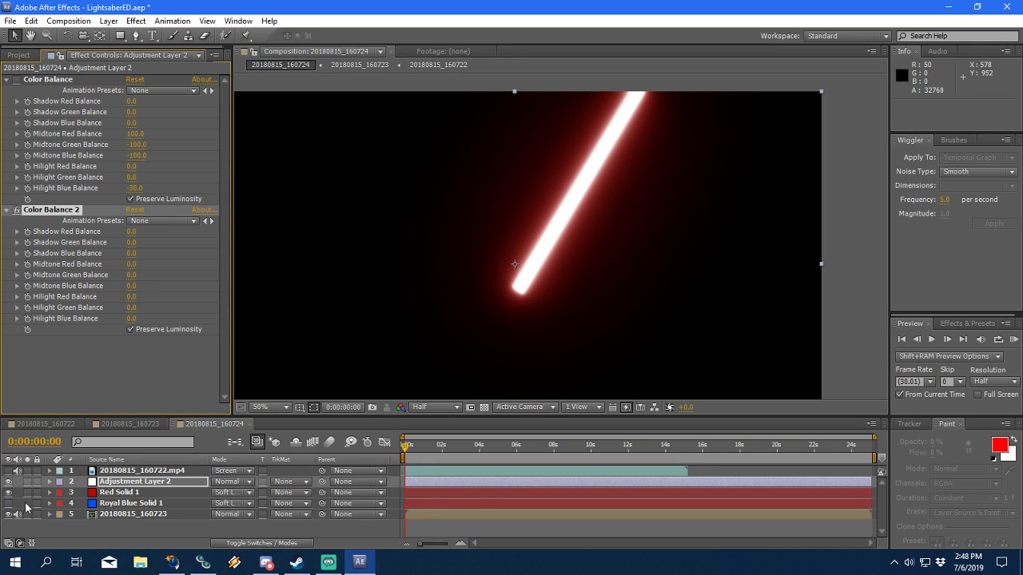
pyautogui.click(8, 503)
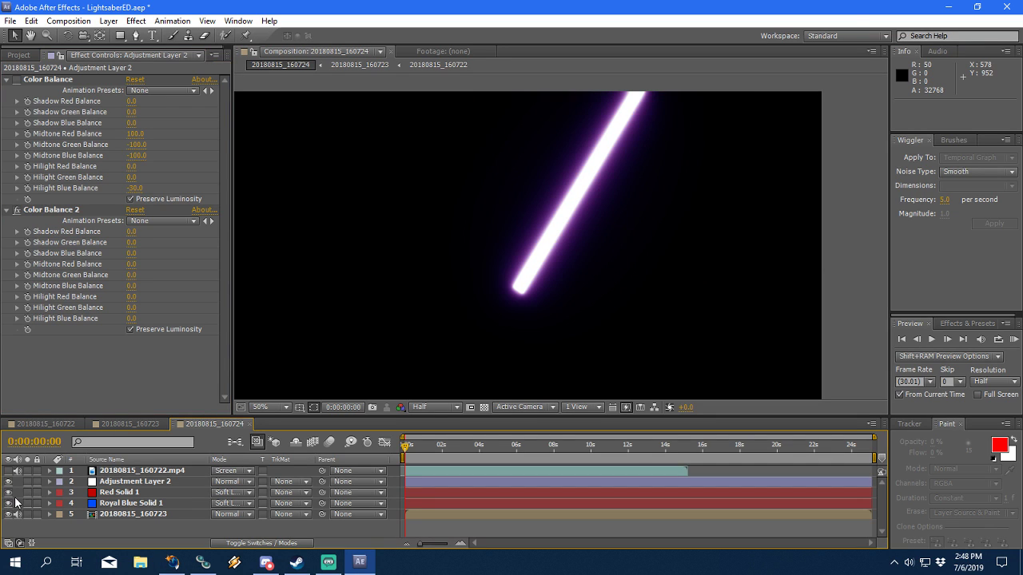
pyautogui.click(8, 493)
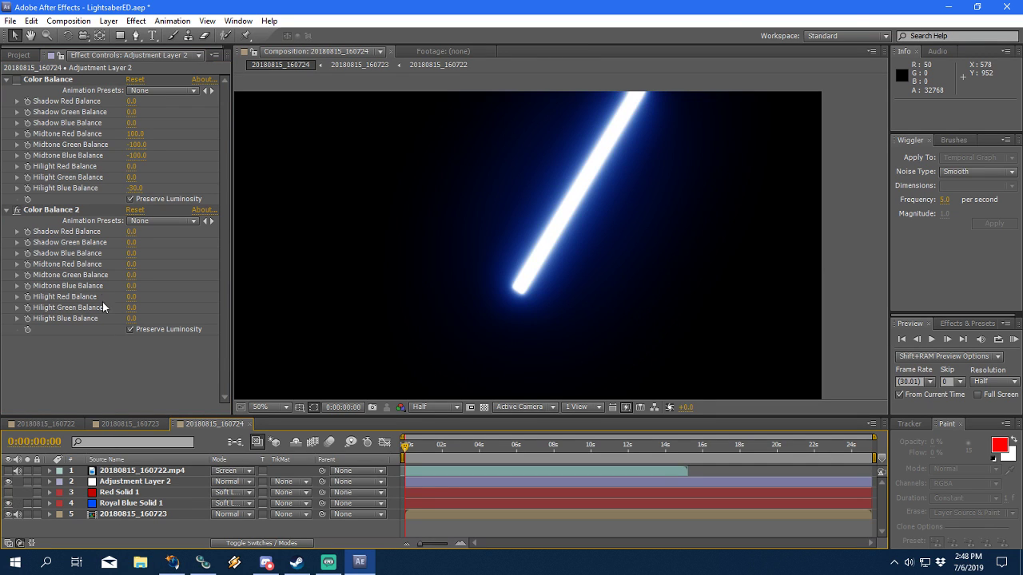
# Step: In Color Balance 2, set Hilight Red Balance to -53, Hilight Green Balance to 12 and Hilight Blue Balance to 25, and show the footage
pyautogui.moveTo(132, 319); pyautogui.dragTo(110, 318)
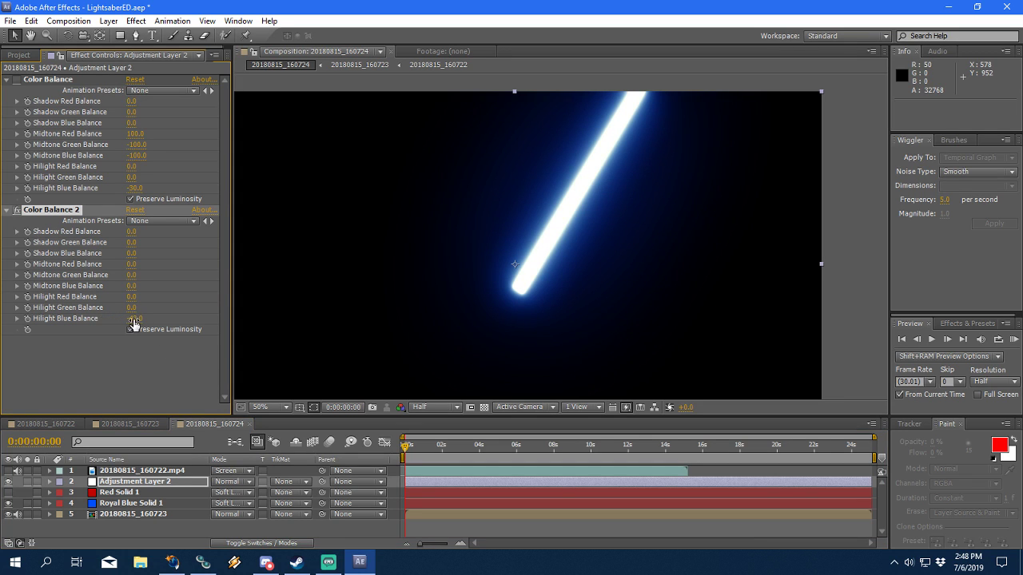
pyautogui.moveTo(134, 323); pyautogui.dragTo(146, 319)
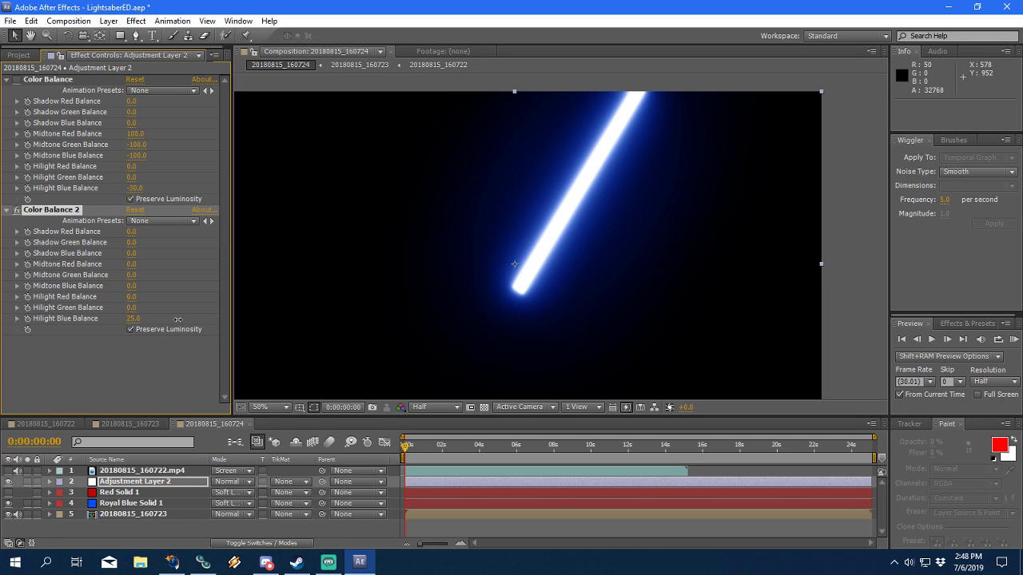
pyautogui.moveTo(131, 297); pyautogui.dragTo(107, 296)
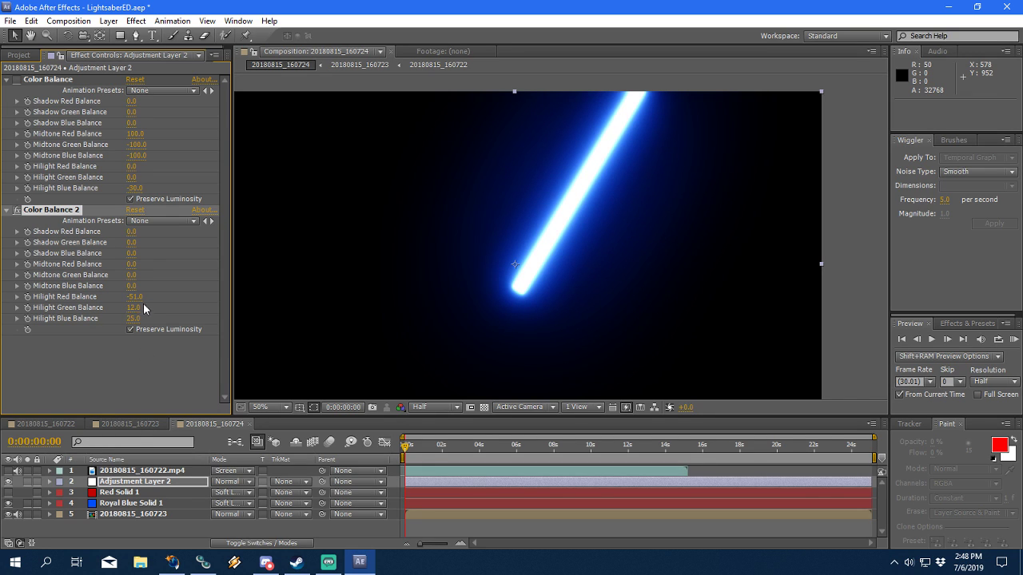
pyautogui.click(8, 470)
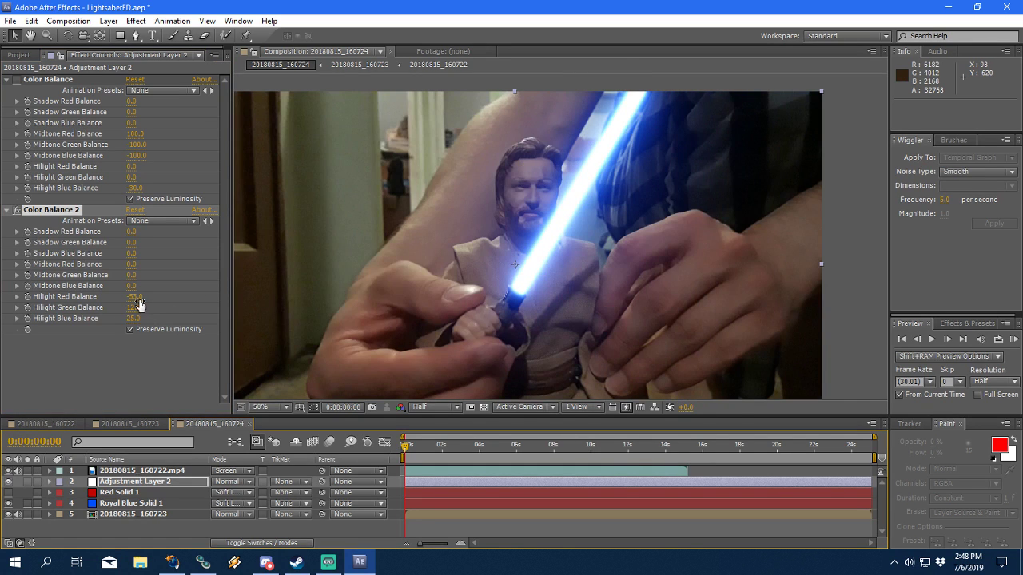
# Step: Preview the blue lightsaber over the footage at 50% and 25% magnification
pyautogui.moveTo(555, 310); pyautogui.dragTo(567, 308)
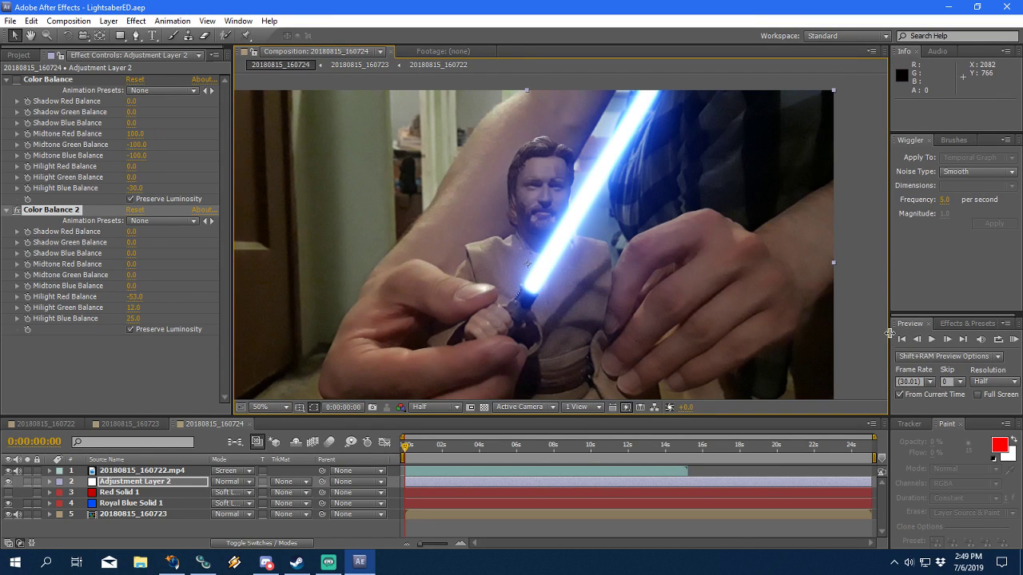
pyautogui.click(937, 342)
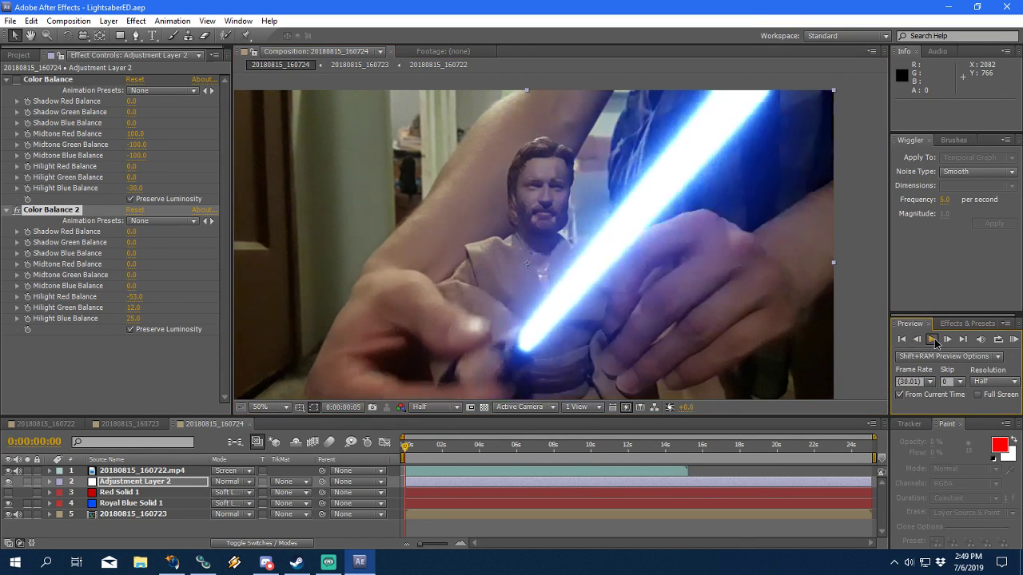
pyautogui.click(903, 340)
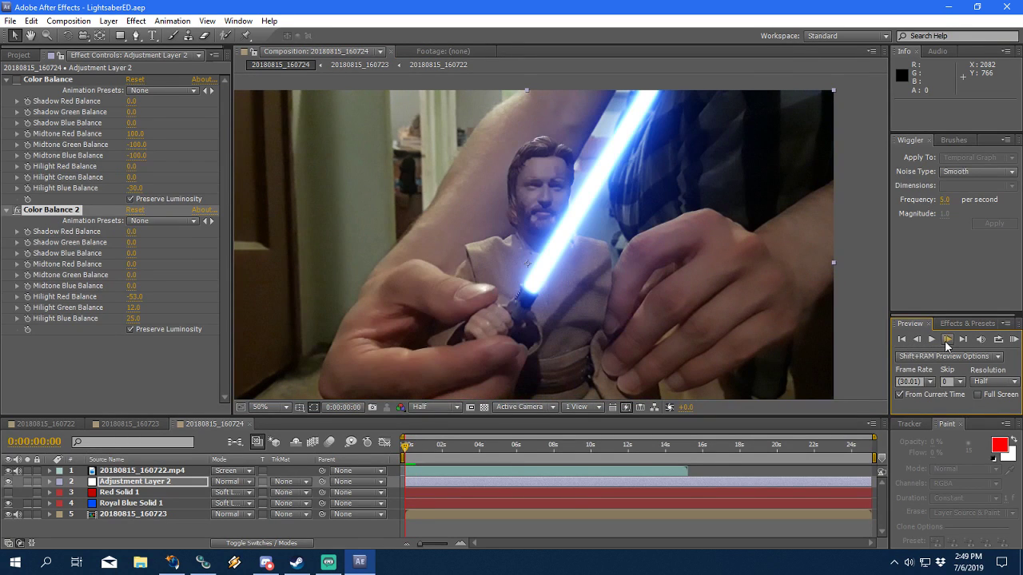
pyautogui.scroll(-3, 679, 283)
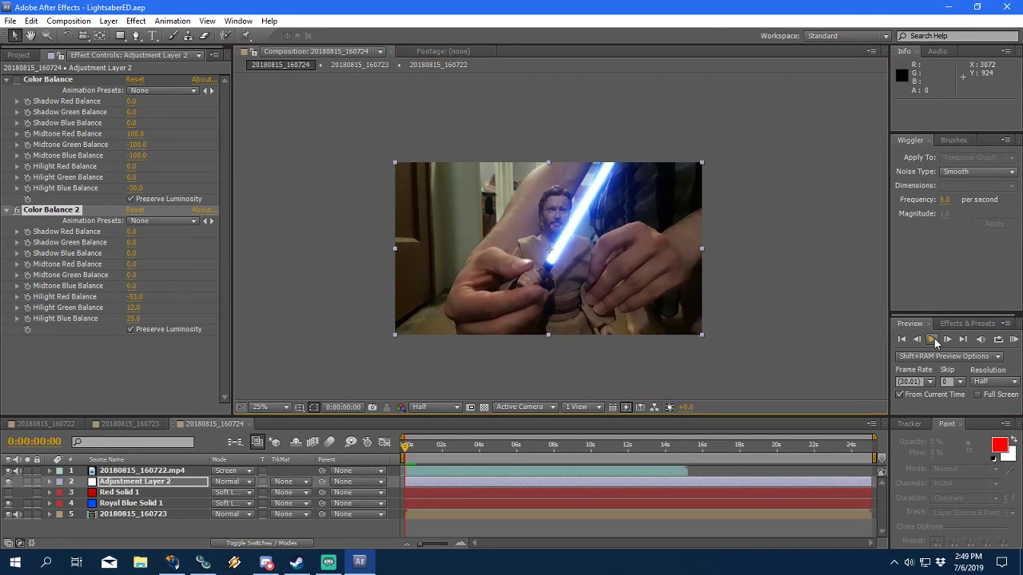
pyautogui.click(934, 338)
pyautogui.click(934, 338)
pyautogui.click(903, 339)
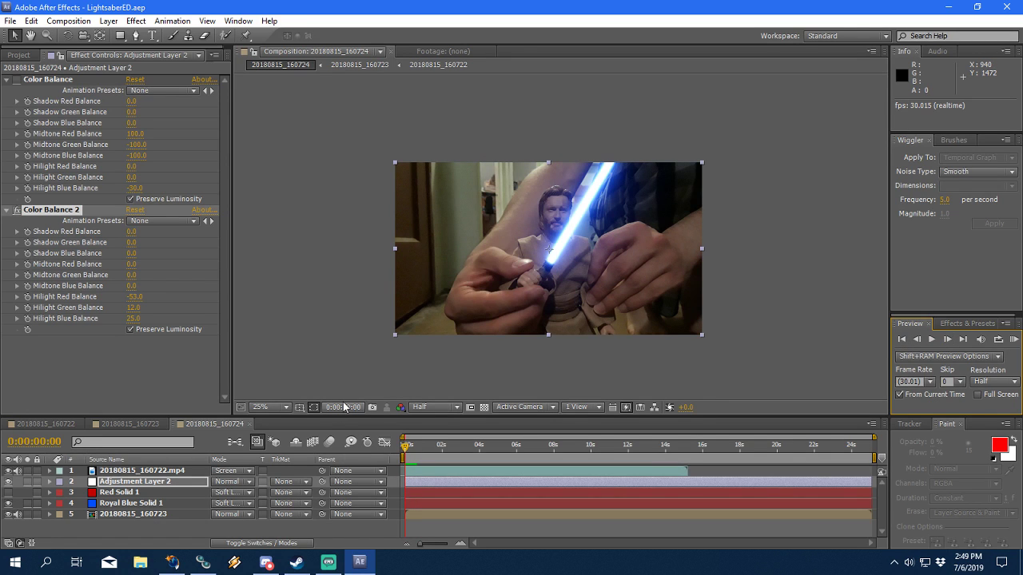
# Step: In composition 20180815_160722, hide the Adjustment Layer 1 in row 8 and White Solid 1
pyautogui.click(41, 425)
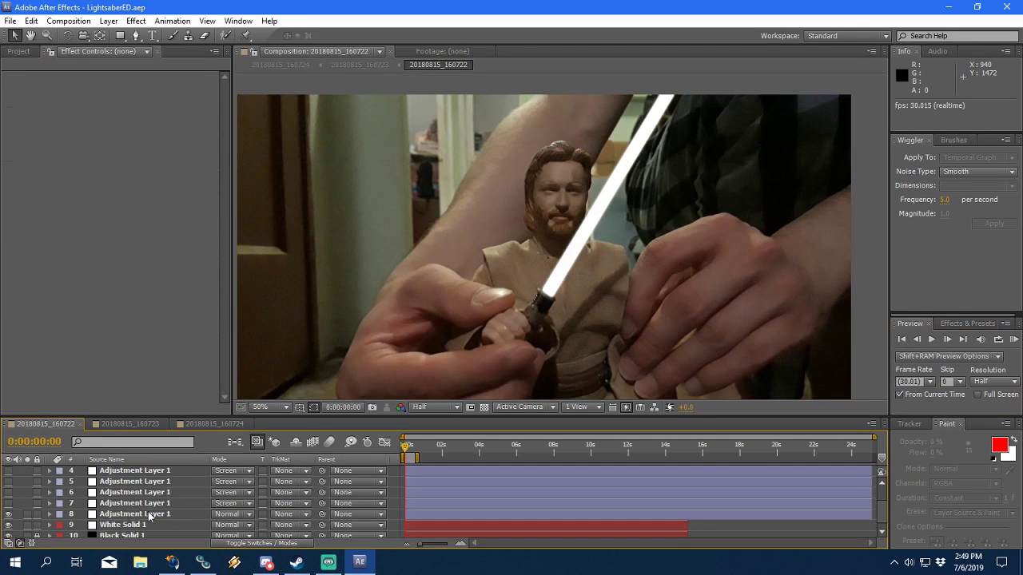
pyautogui.click(141, 525)
pyautogui.click(10, 514)
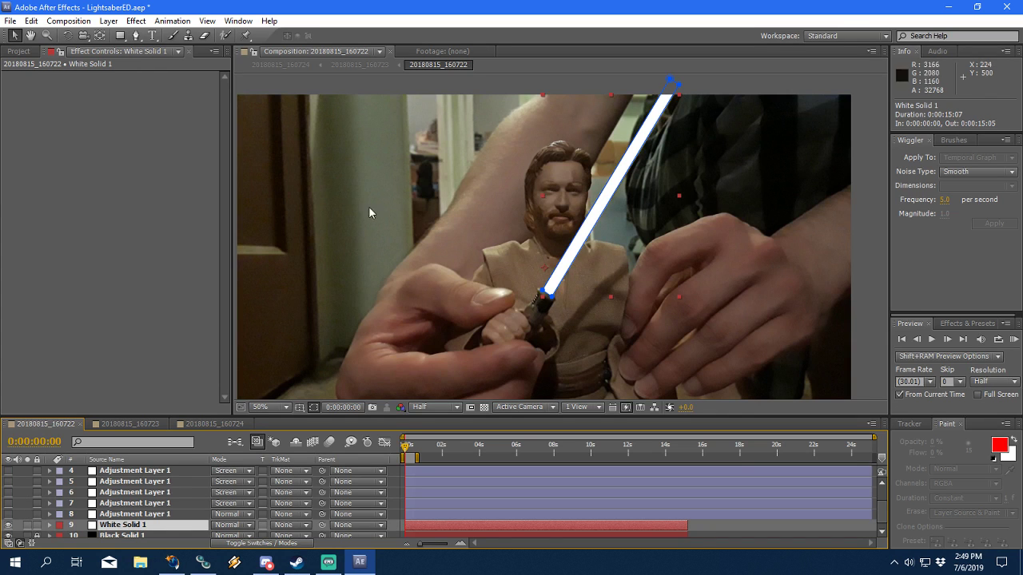
pyautogui.click(8, 525)
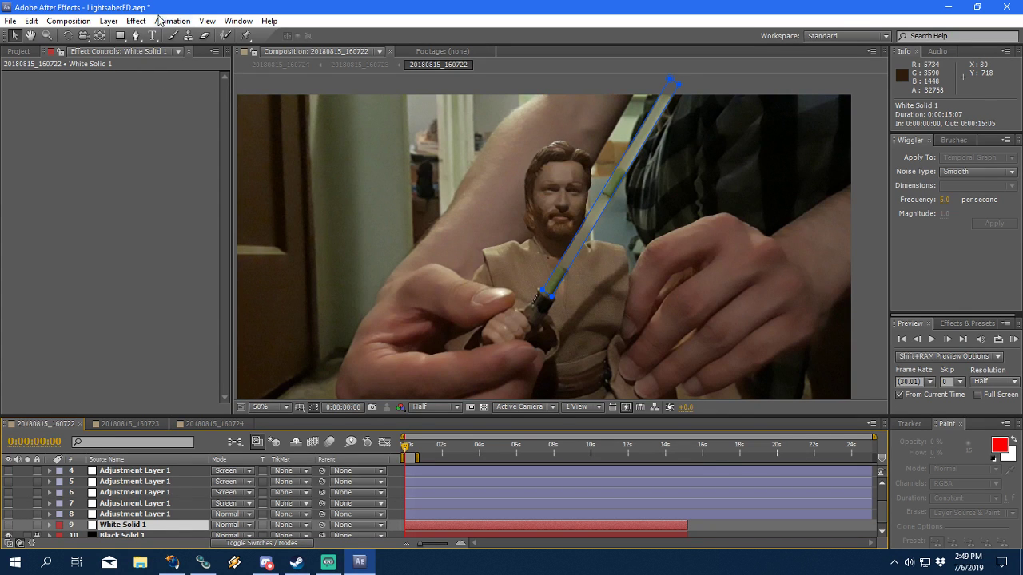
# Step: Apply Video Copilot's Saber effect to White Solid 1 and make the layer visible
pyautogui.click(136, 21)
pyautogui.moveTo(240, 546)
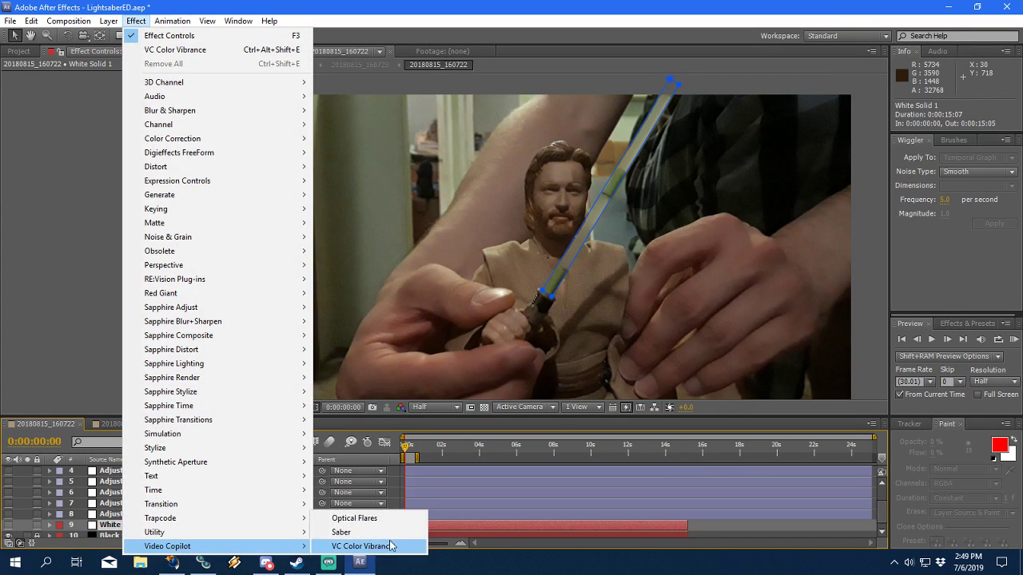
pyautogui.click(366, 529)
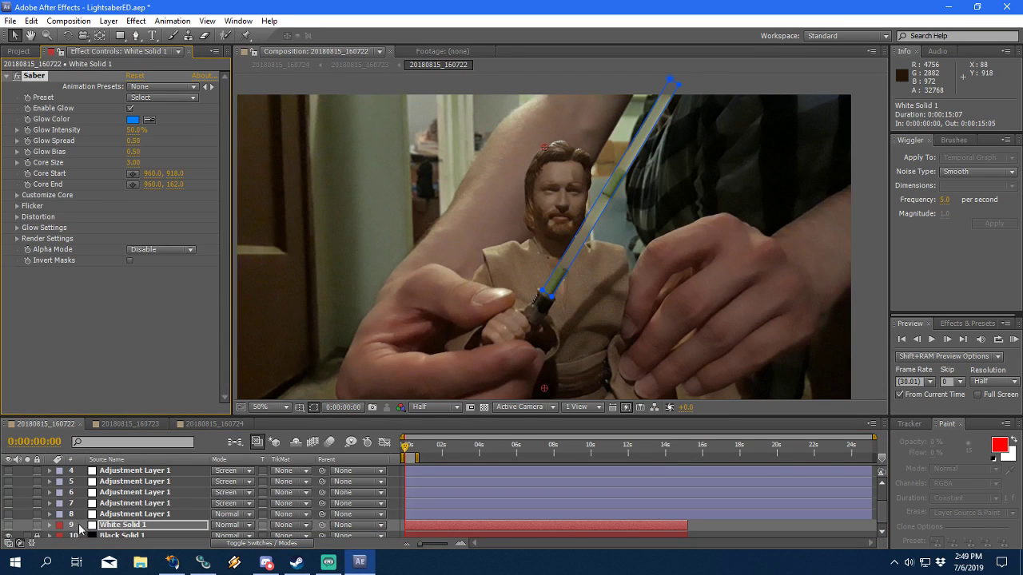
pyautogui.click(8, 525)
pyautogui.scroll(-1, 254, 224)
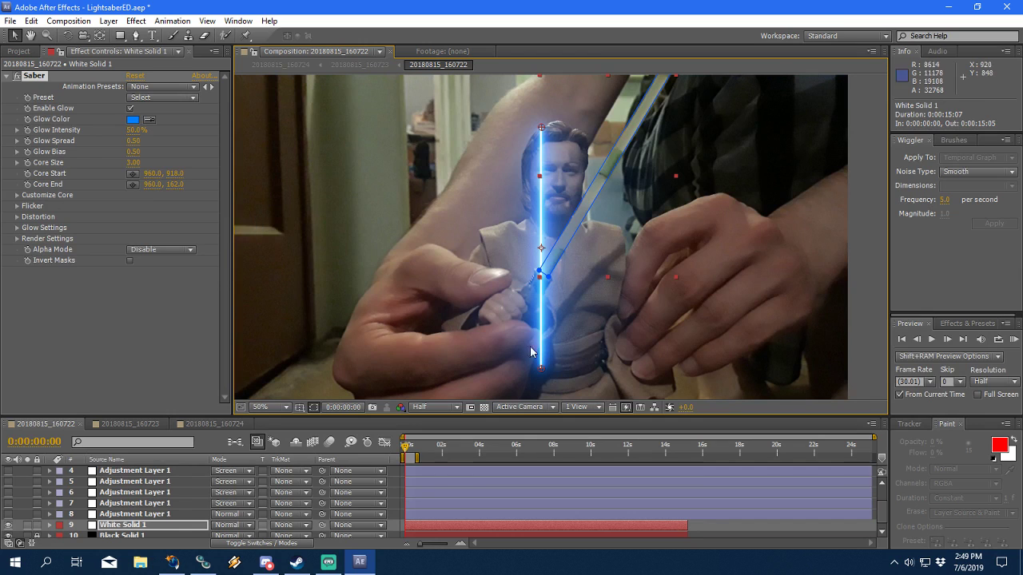
# Step: Move Saber's Core Start to about 784, 856 and set Core Size to 8.30
pyautogui.moveTo(541, 369); pyautogui.dragTo(469, 347)
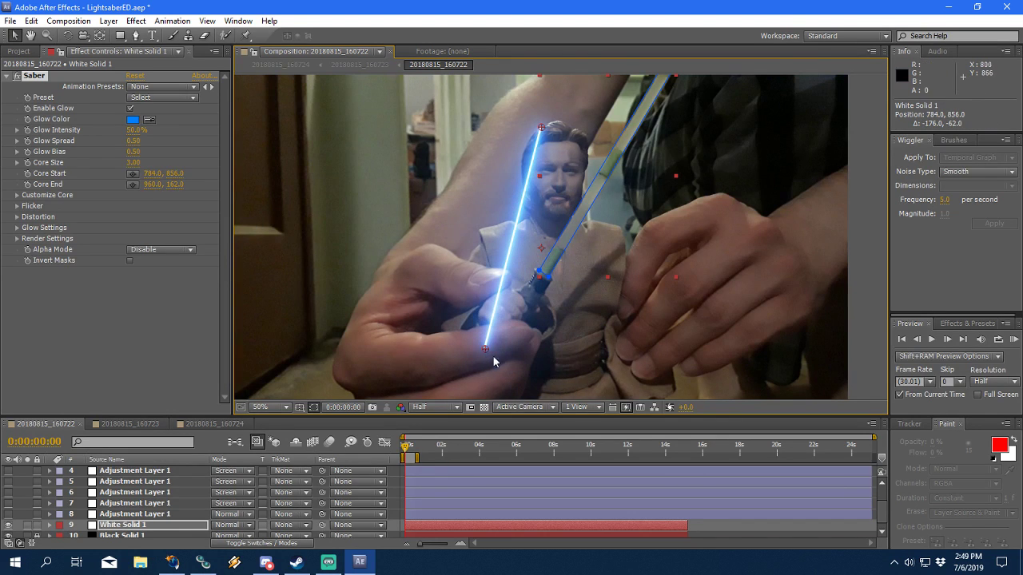
pyautogui.moveTo(133, 163); pyautogui.dragTo(166, 166)
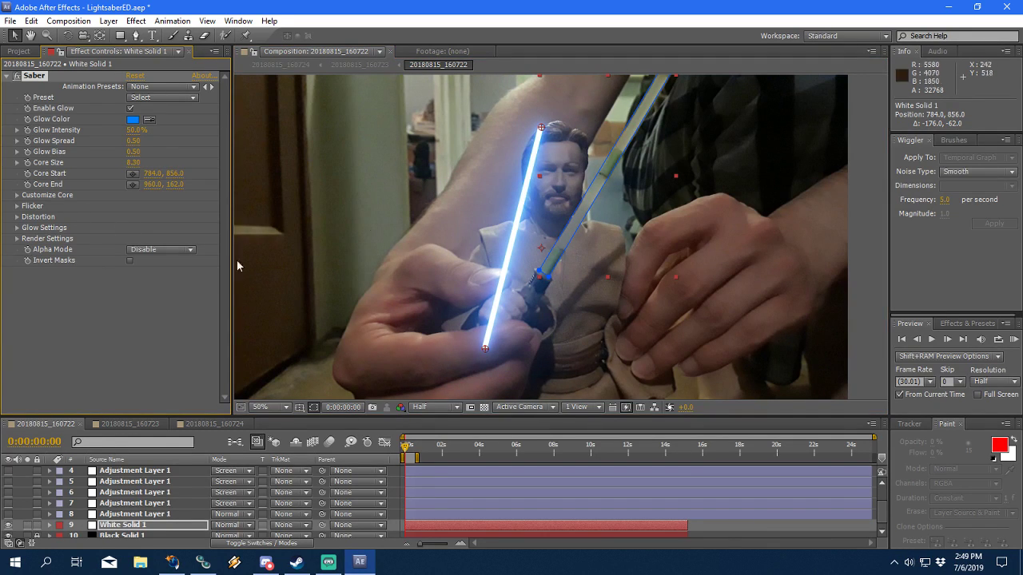
pyautogui.click(16, 196)
pyautogui.click(17, 196)
# Step: Reposition the Saber beam beside the figure's head, with Core Start at about 848, 660 and Core End at about 864, 188
pyautogui.moveTo(484, 349); pyautogui.dragTo(505, 285)
pyautogui.scroll(1, 574, 275)
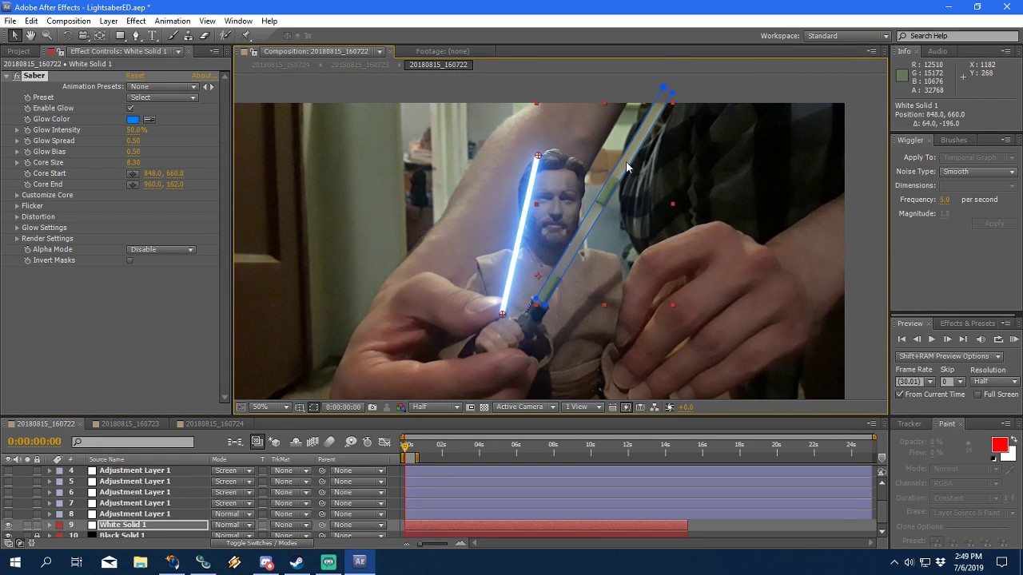
pyautogui.moveTo(540, 158); pyautogui.dragTo(490, 234)
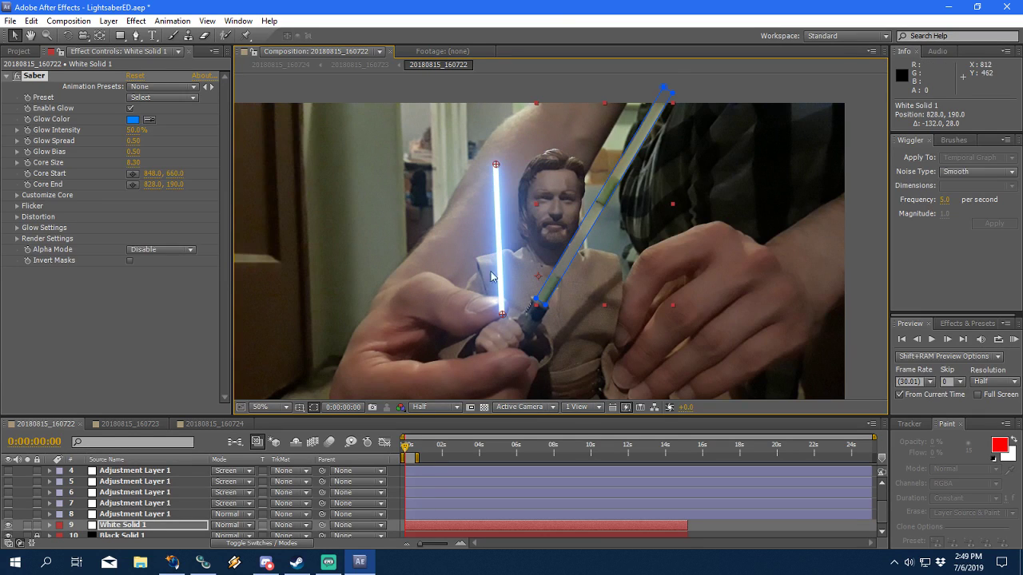
pyautogui.moveTo(497, 162); pyautogui.dragTo(510, 164)
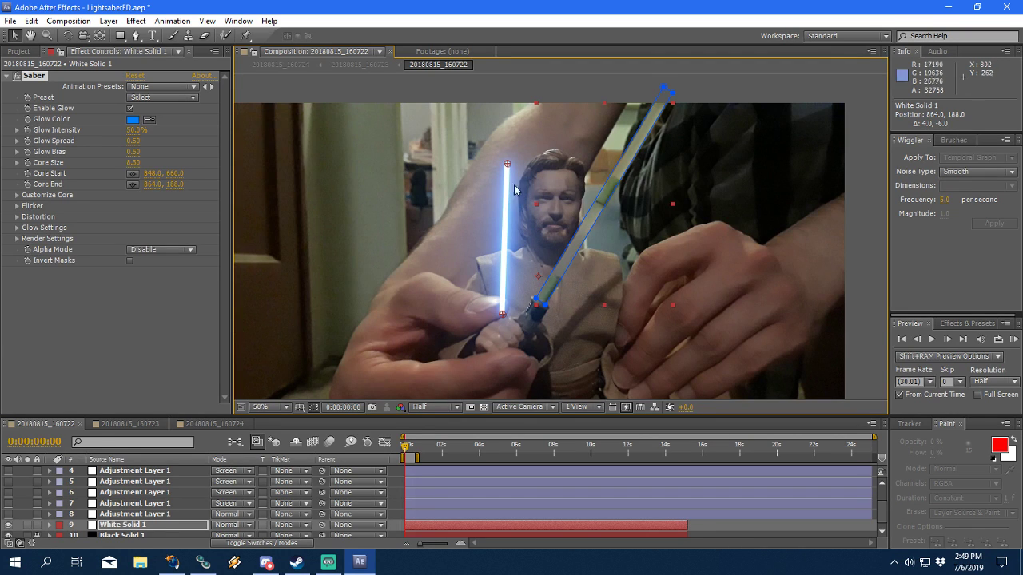
pyautogui.click(510, 170)
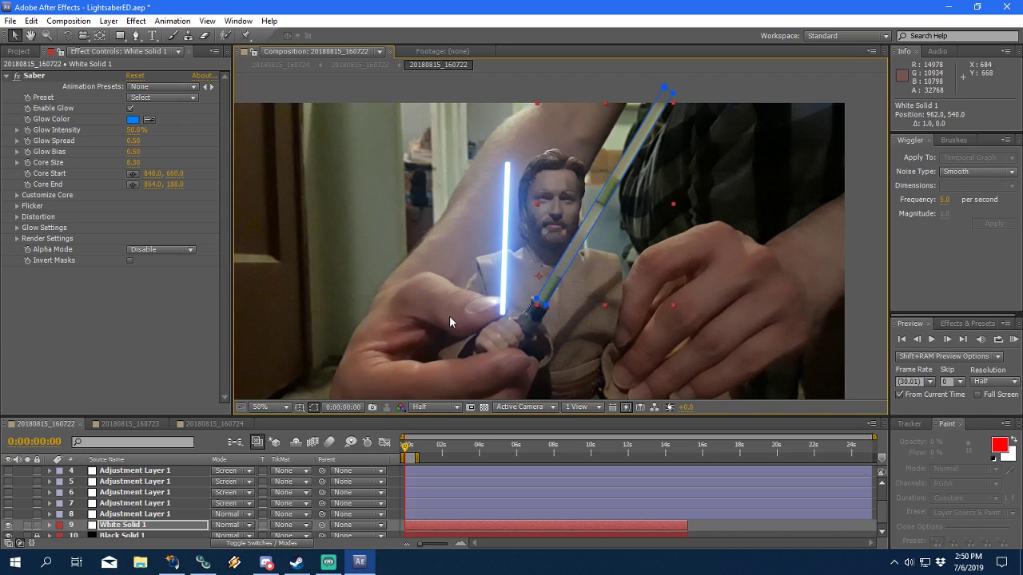
# Step: Reselect the Saber effect and move the beam over the arm, with Core Start at about 740, 620 and Core End at about 722, 198
pyautogui.click(545, 306)
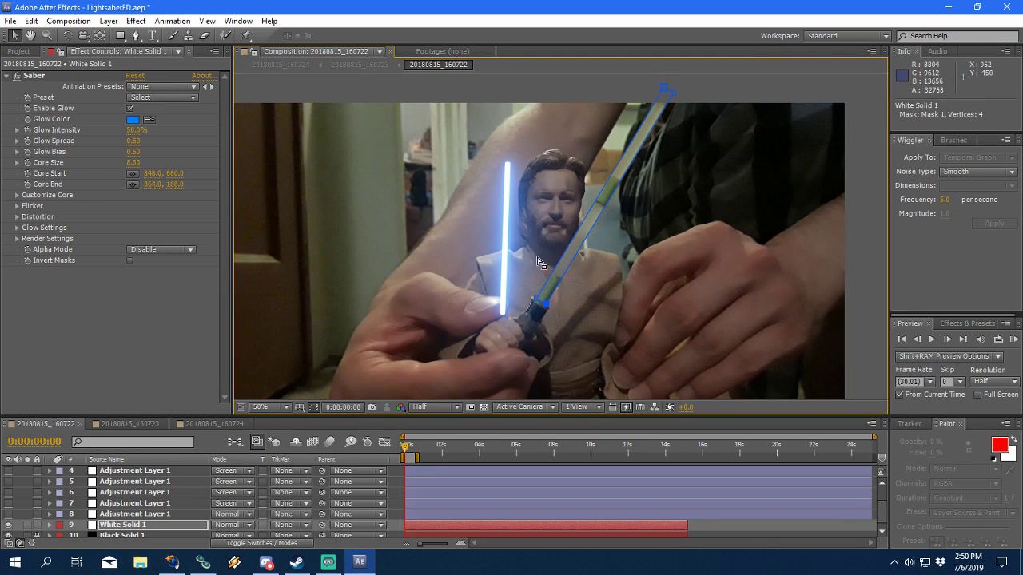
pyautogui.click(50, 83)
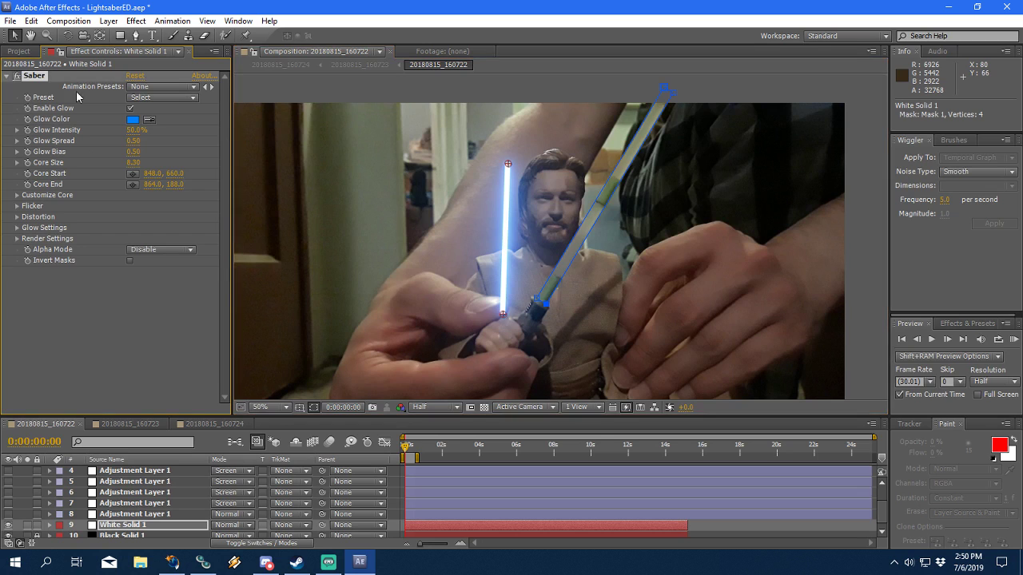
pyautogui.moveTo(508, 163); pyautogui.dragTo(675, 94)
pyautogui.moveTo(504, 313); pyautogui.dragTo(469, 302)
pyautogui.moveTo(668, 95); pyautogui.dragTo(463, 167)
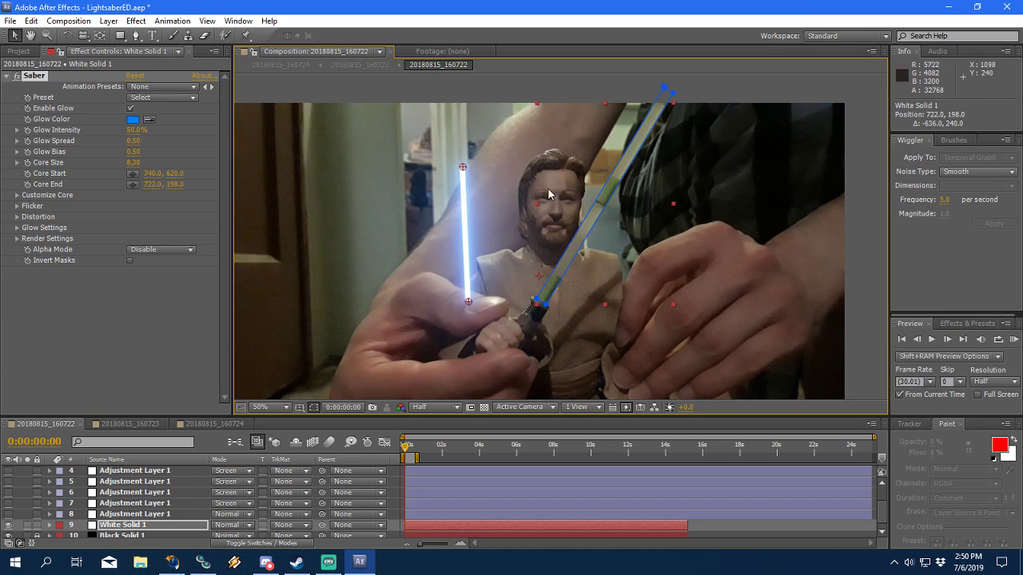
# Step: Expand the Saber effect's Render Settings to examine its motion blur and color options
pyautogui.click(17, 238)
pyautogui.click(17, 238)
pyautogui.click(16, 238)
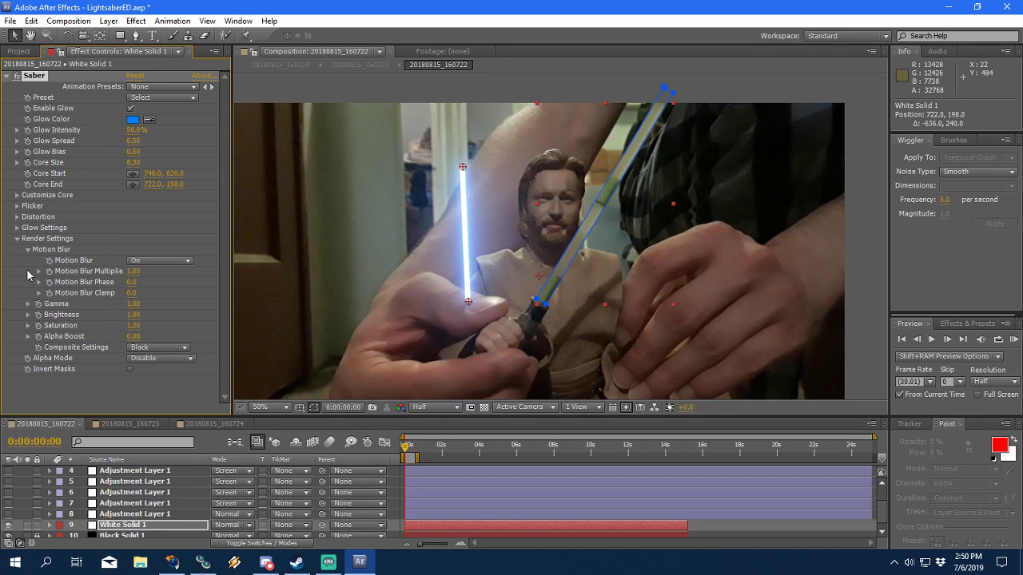
# Step: Try the Enable Masks and Mask Core options for Saber's Alpha Mode, ending on Enable Masks
pyautogui.click(191, 359)
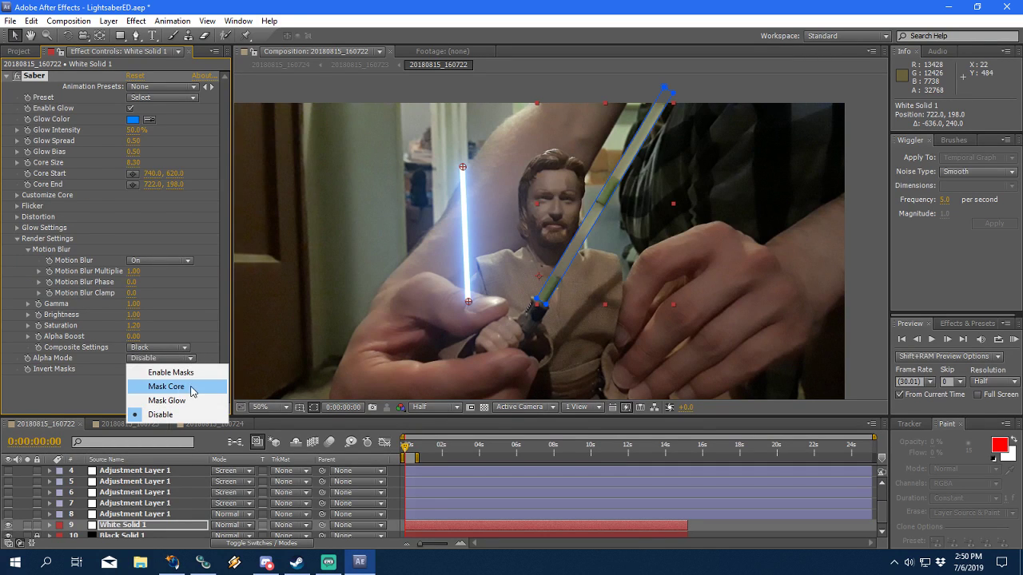
pyautogui.click(190, 373)
pyautogui.click(193, 359)
pyautogui.click(188, 388)
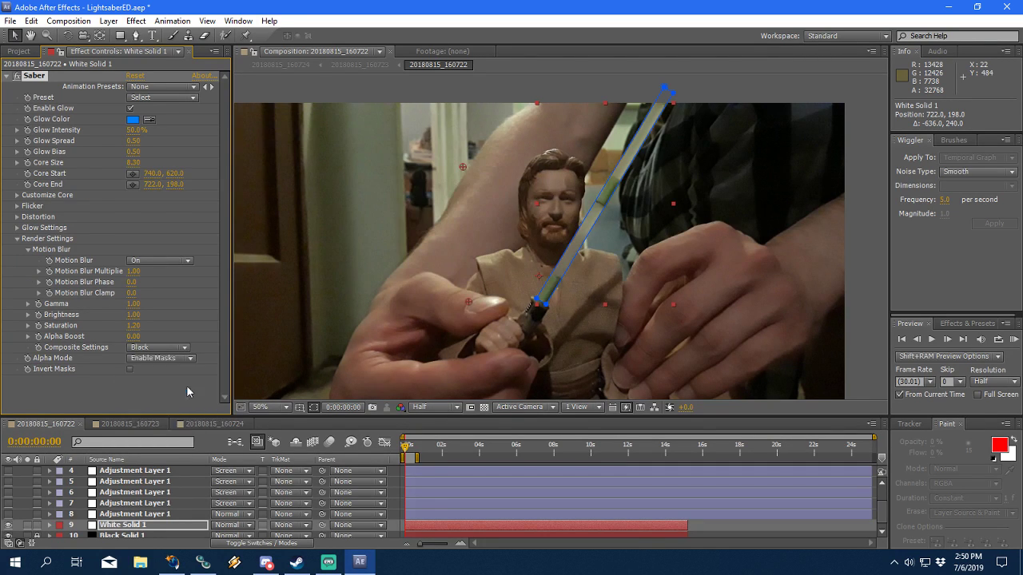
pyautogui.click(187, 361)
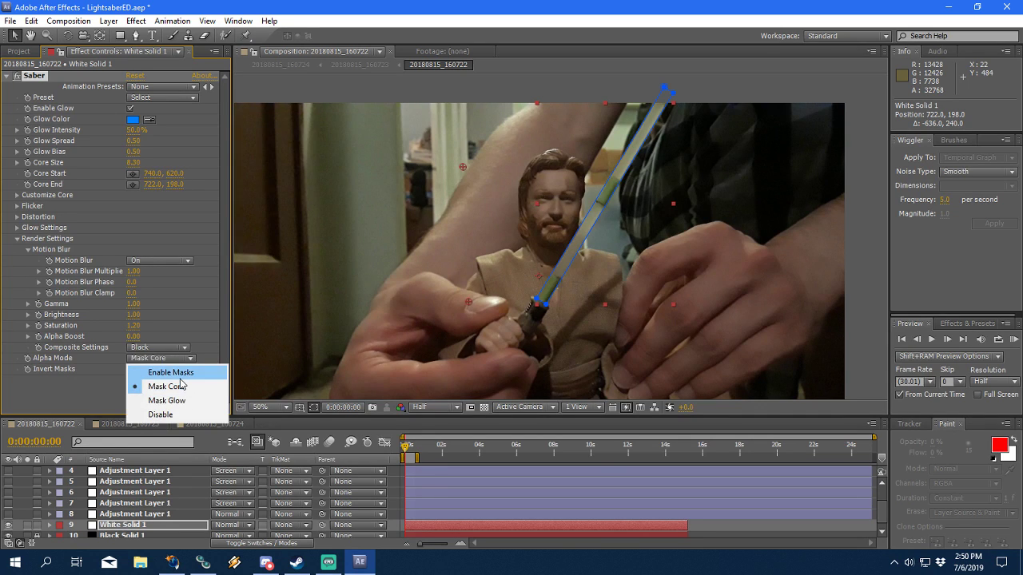
pyautogui.click(147, 374)
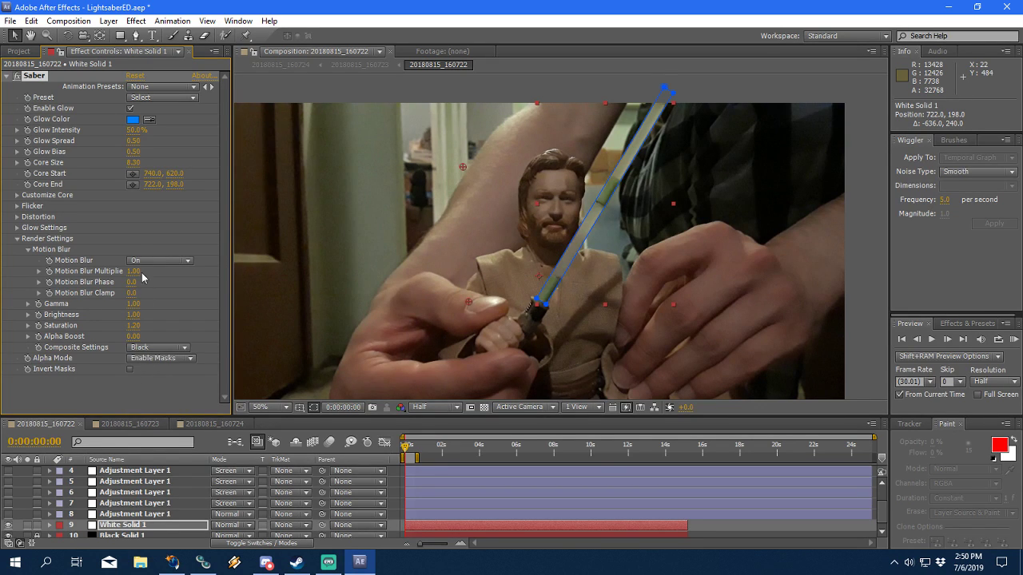
# Step: Try Saber's Invert Masks option and set its Composite Settings to Add
pyautogui.click(130, 369)
pyautogui.click(177, 349)
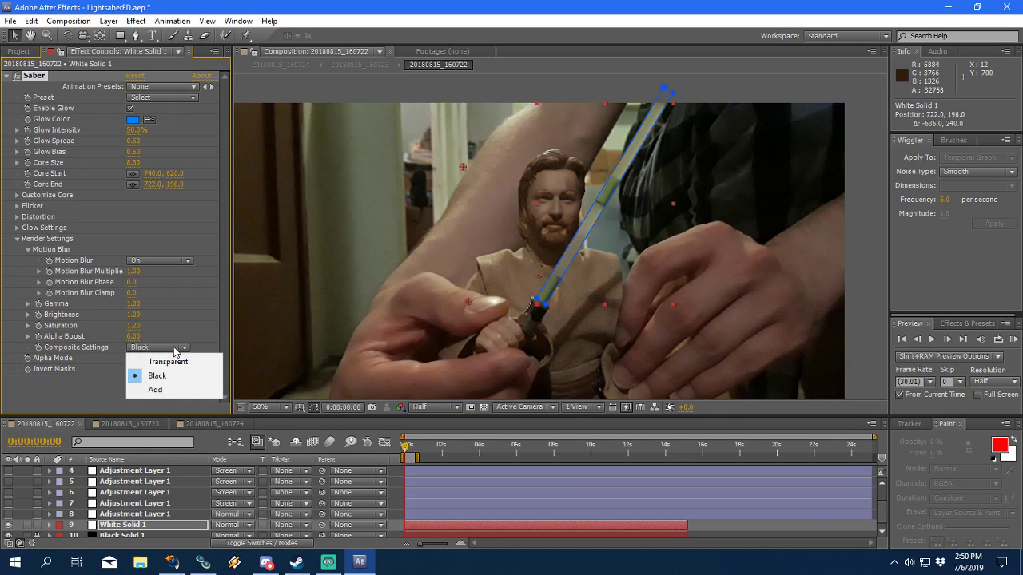
pyautogui.click(155, 390)
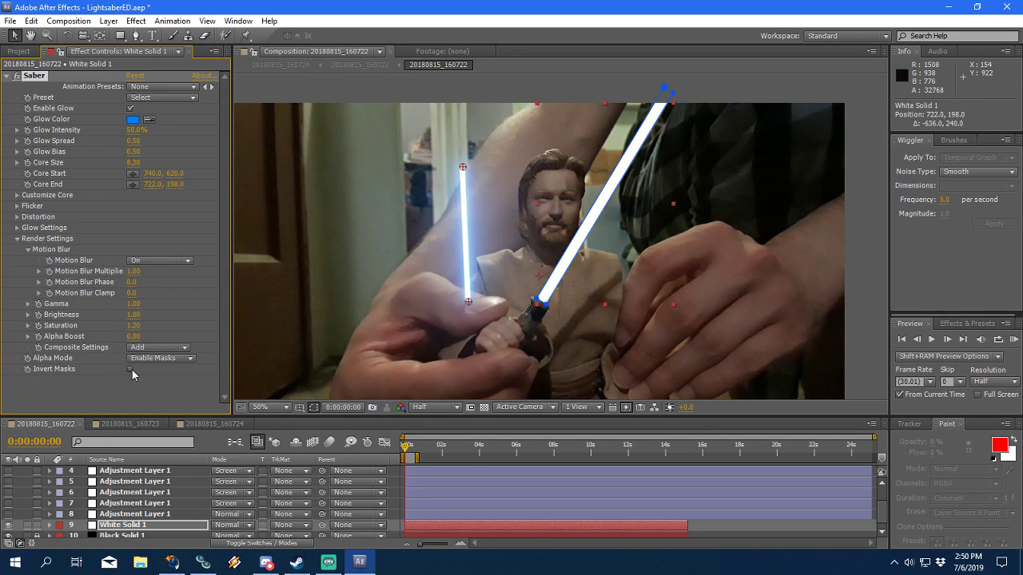
# Step: Examine the effects on adjustment layers 5 and 8, and reselect White Solid 1
pyautogui.click(526, 483)
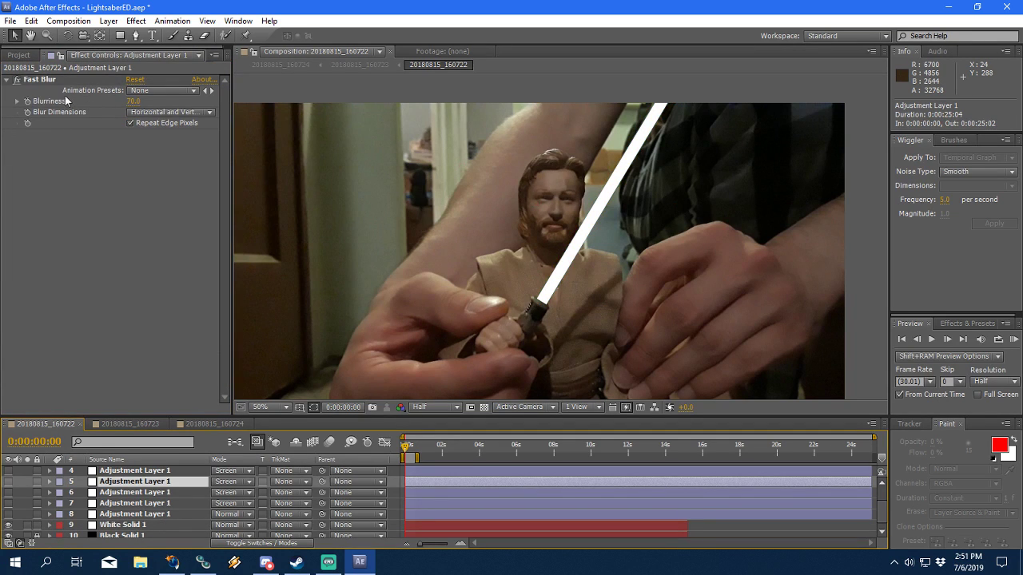
pyautogui.click(39, 80)
pyautogui.click(128, 520)
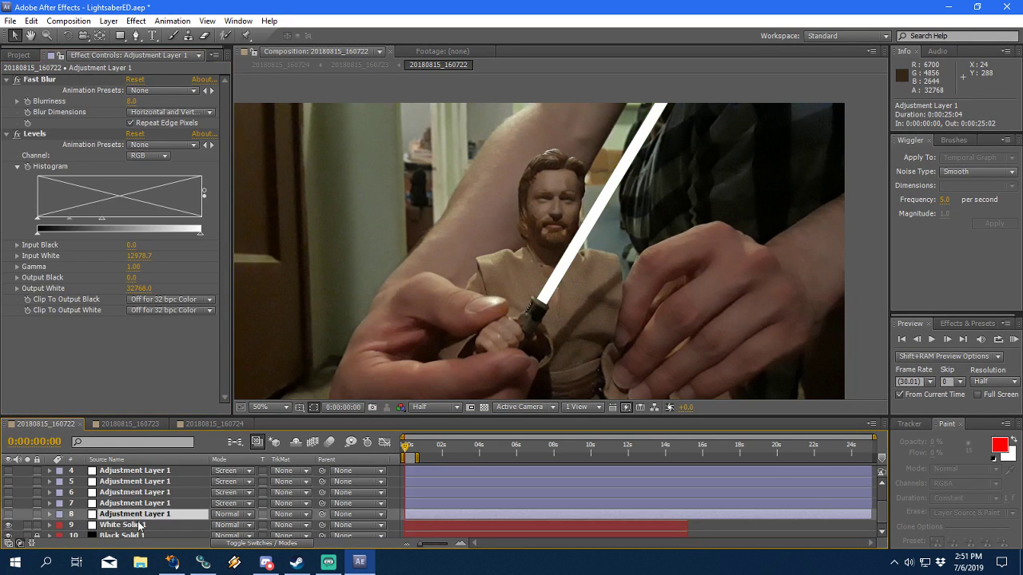
pyautogui.click(142, 524)
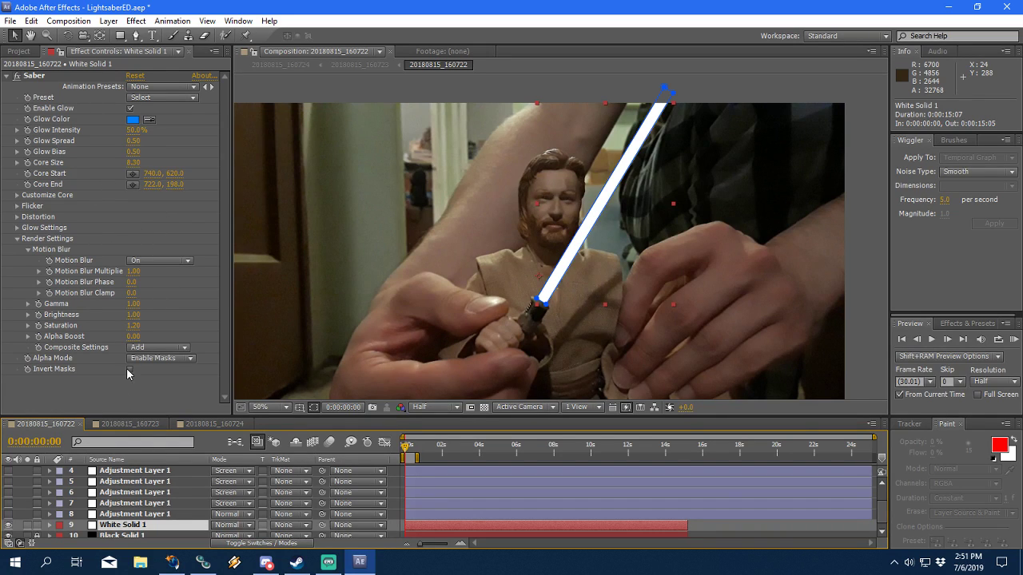
# Step: Set Saber's Alpha Mode to Disable and its Composite Settings to Transparent
pyautogui.click(157, 358)
pyautogui.click(163, 411)
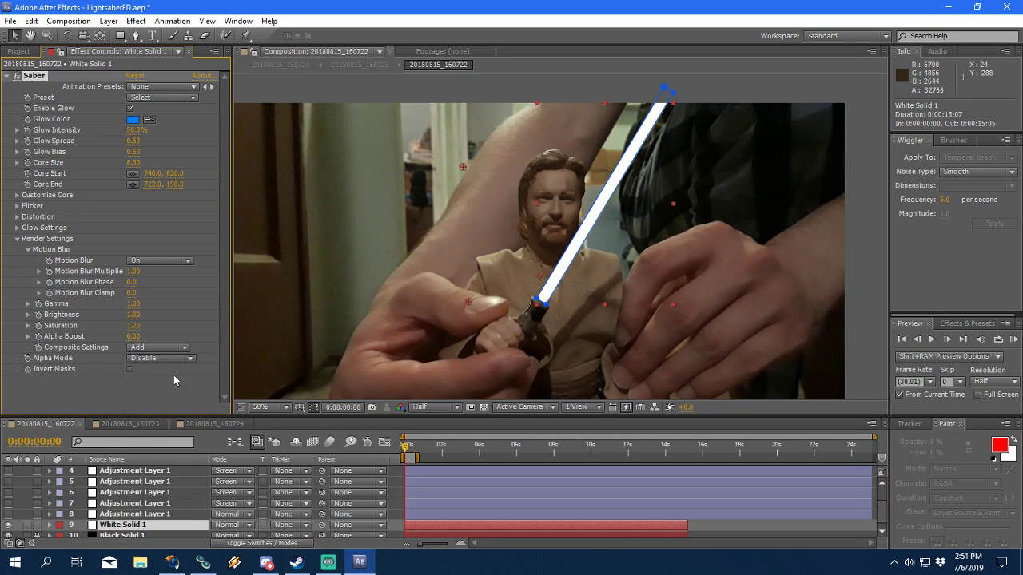
pyautogui.click(160, 348)
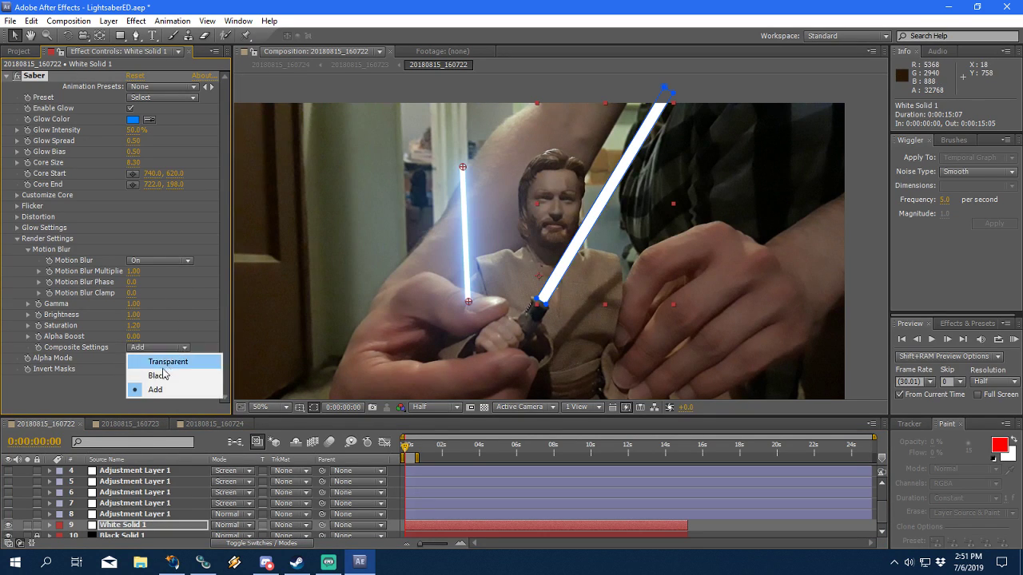
pyautogui.click(163, 364)
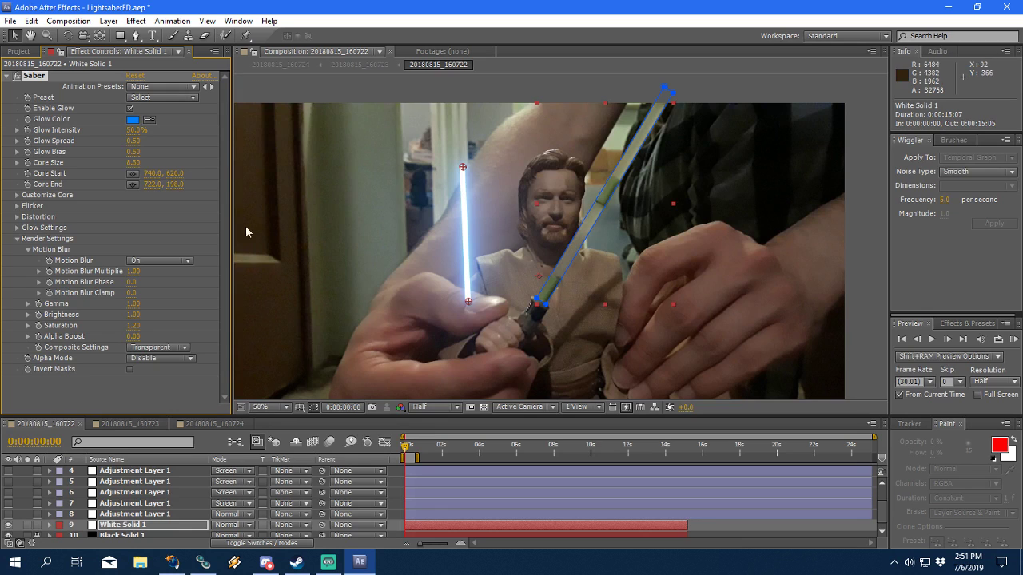
# Step: Move Saber's Core End to about 844, 218 and keyframe Core Start, moving it to about 848, 660 for a motion-blurred beam
pyautogui.moveTo(463, 167); pyautogui.dragTo(495, 167)
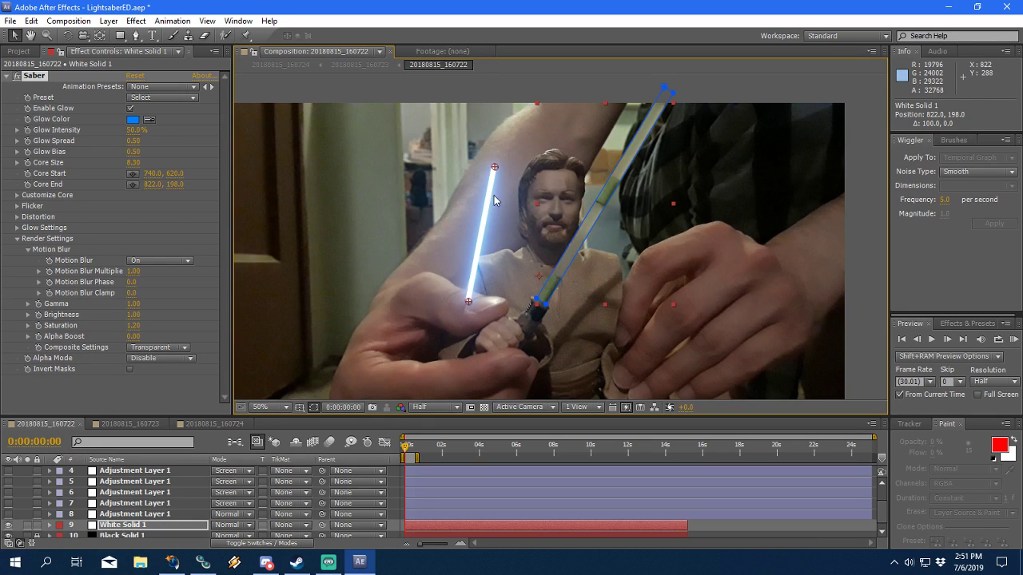
pyautogui.moveTo(495, 168); pyautogui.dragTo(507, 167)
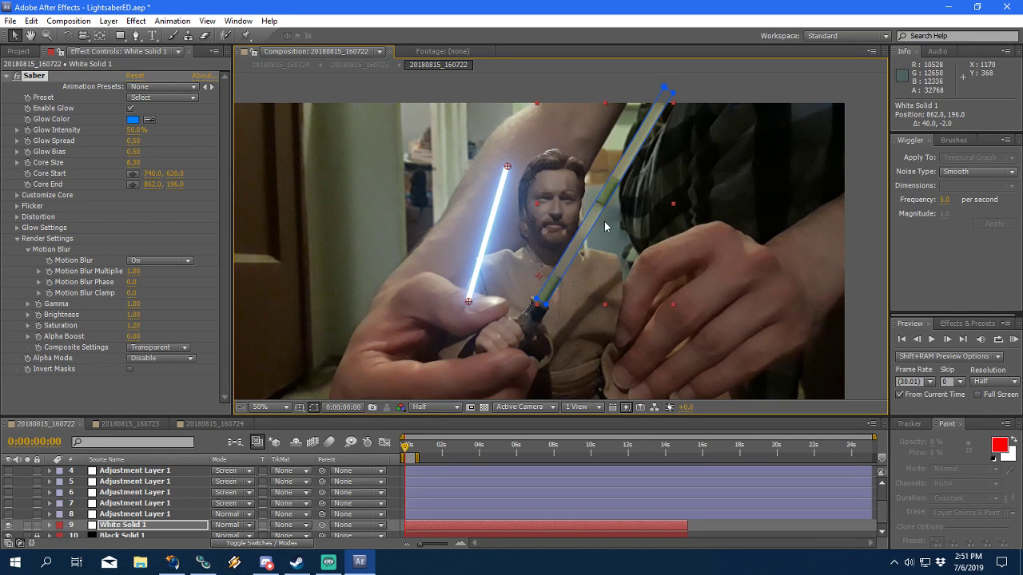
pyautogui.moveTo(507, 167)
pyautogui.mouseDown()
pyautogui.moveTo(493, 165)
pyautogui.moveTo(504, 175)
pyautogui.mouseUp()
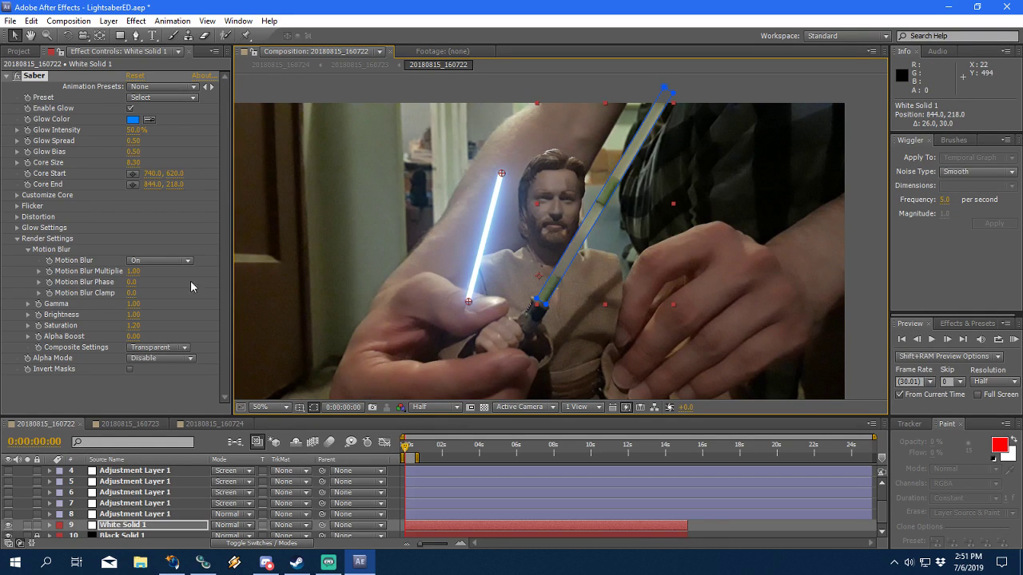
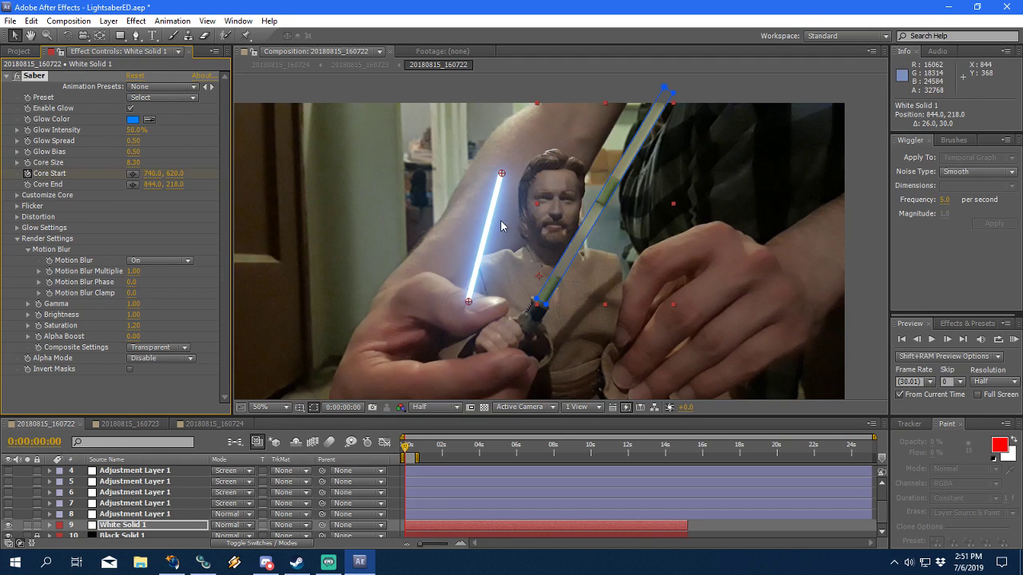
pyautogui.moveTo(470, 303); pyautogui.dragTo(508, 293)
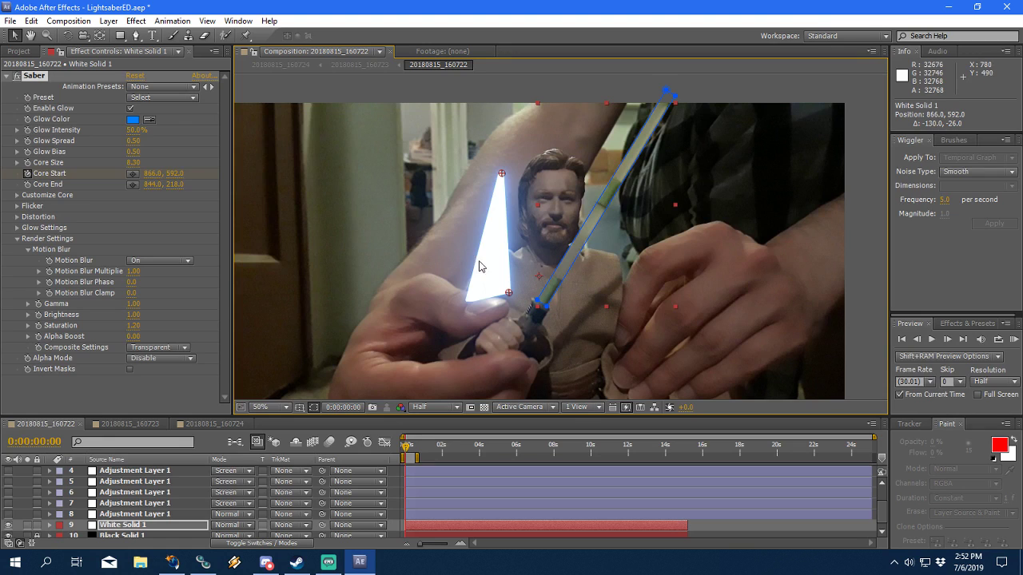
pyautogui.moveTo(509, 294); pyautogui.dragTo(504, 315)
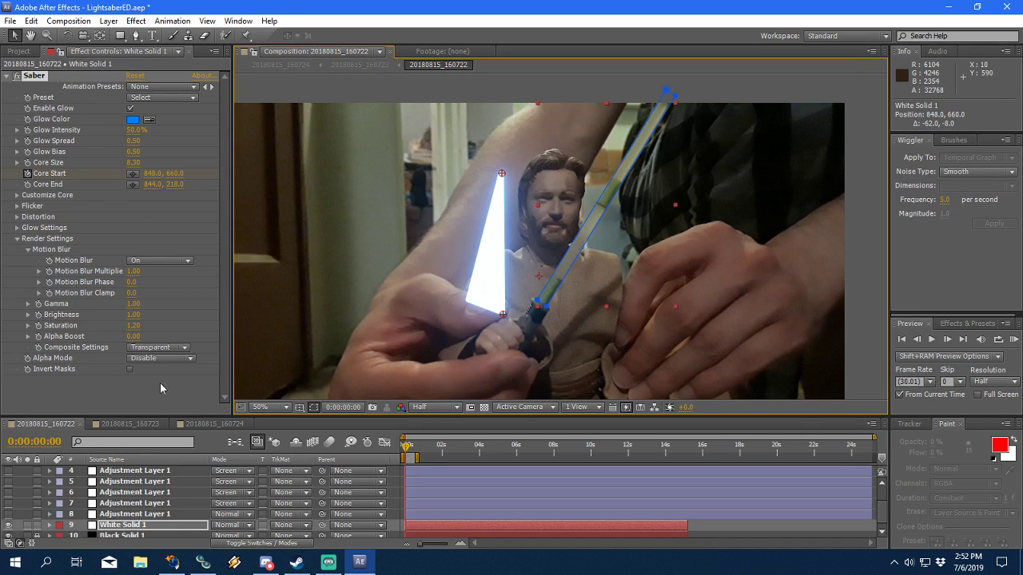
# Step: Delete the Saber effect from White Solid 1
pyautogui.click(134, 397)
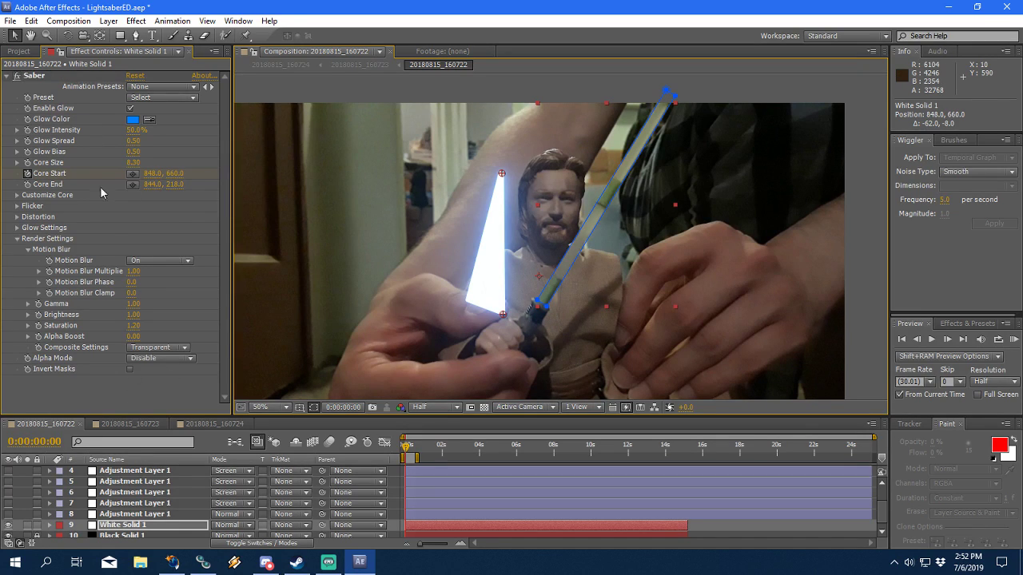
pyautogui.click(41, 77)
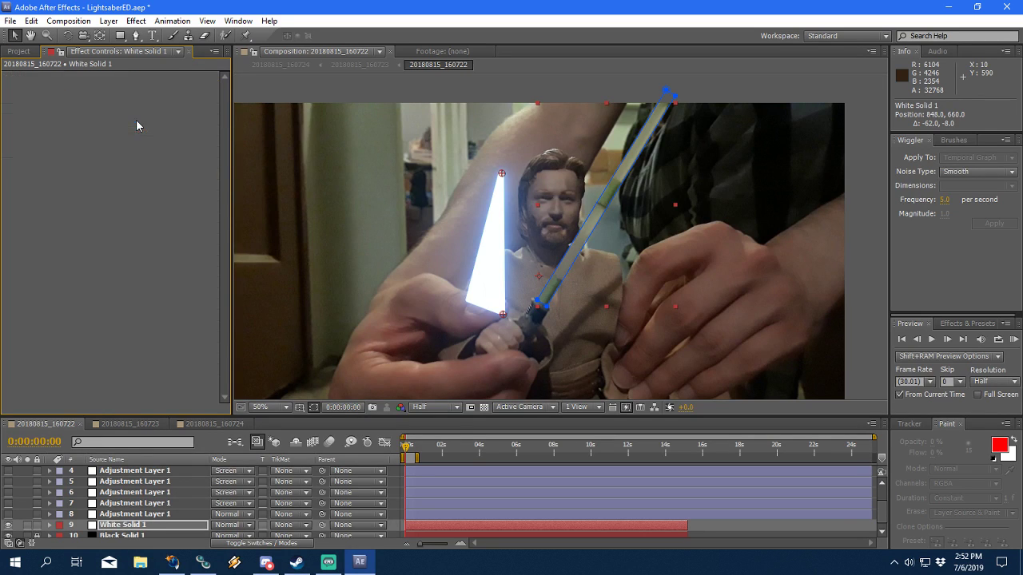
pyautogui.press('Delete')
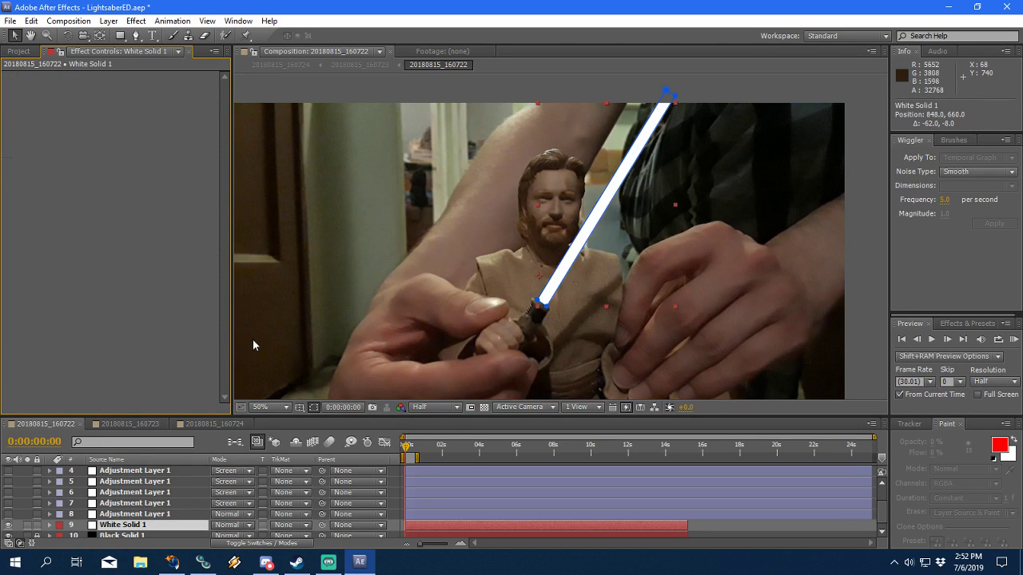
# Step: Examine the finished blue lightsaber glow in composition 20180815_160724 and compare it with the unglowing blade in composition 20180815_160722
pyautogui.click(219, 424)
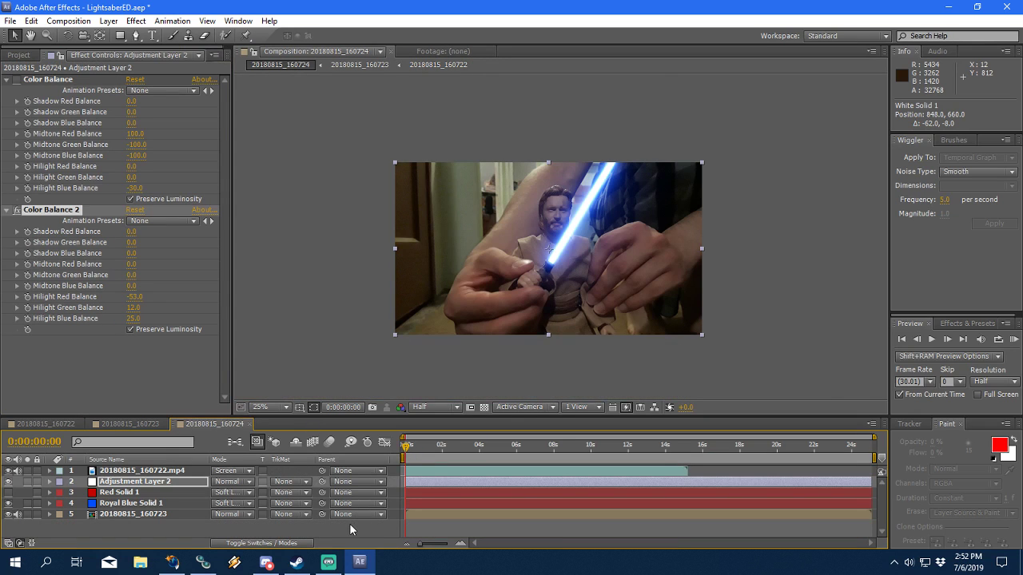
pyautogui.click(350, 523)
pyautogui.scroll(1, 509, 220)
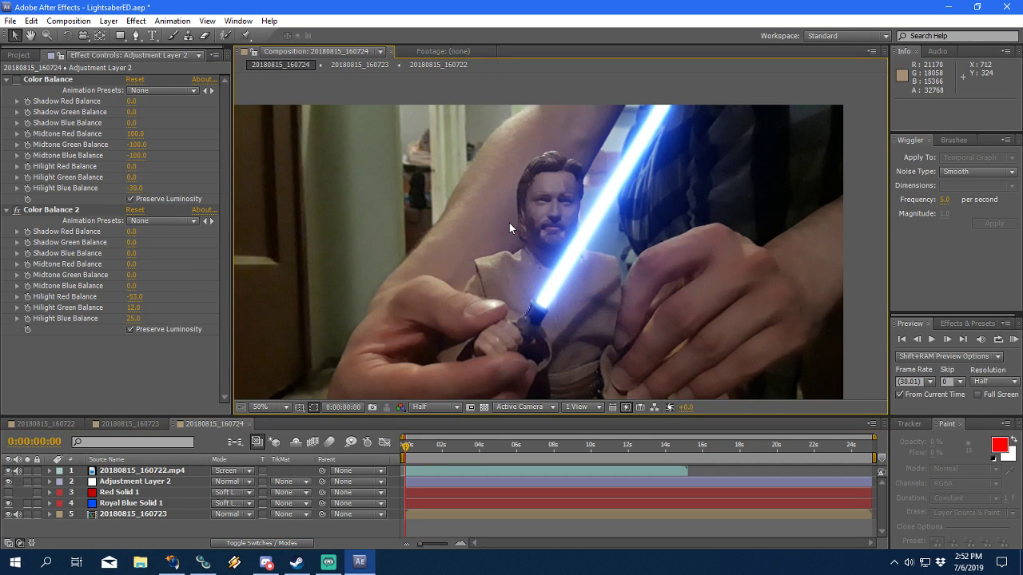
pyautogui.scroll(2, 527, 222)
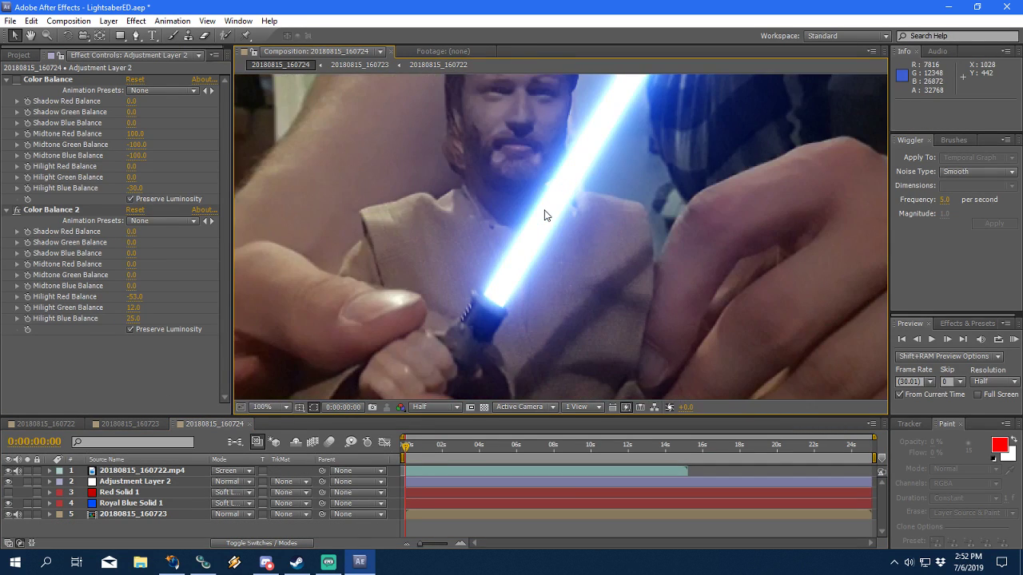
pyautogui.click(50, 425)
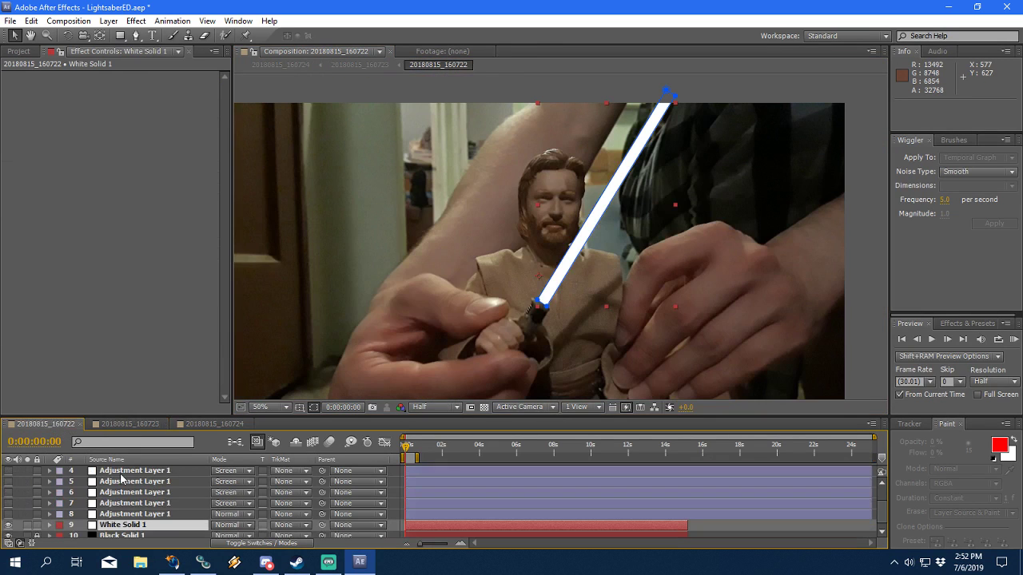
pyautogui.click(211, 425)
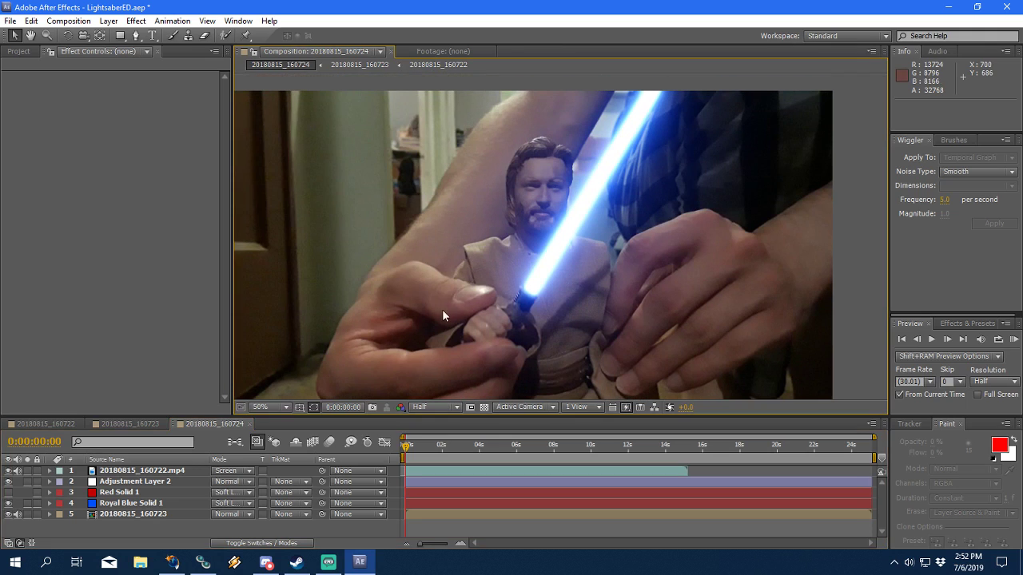
pyautogui.scroll(-2, 477, 253)
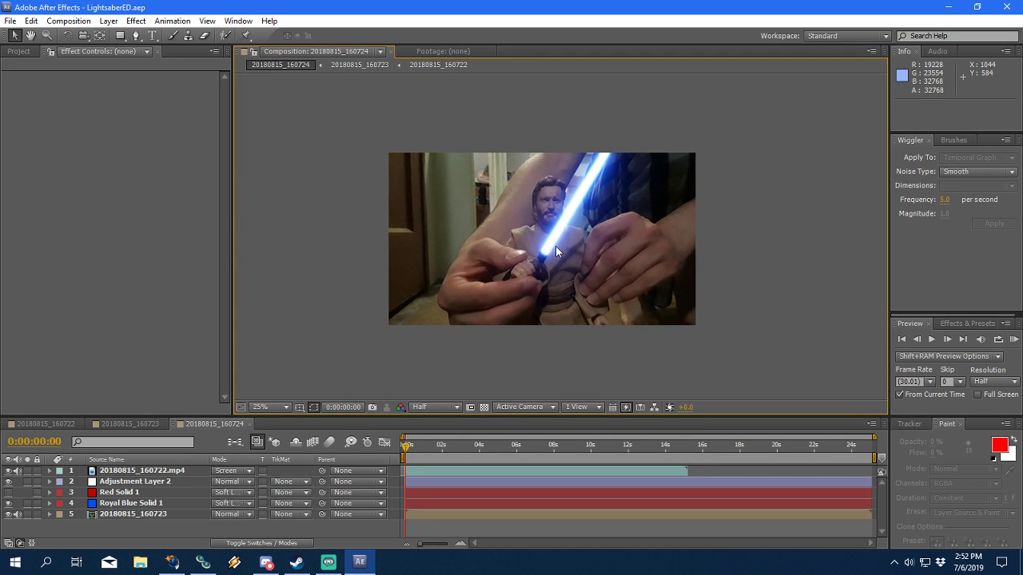
pyautogui.scroll(2, 555, 246)
pyautogui.scroll(-2, 520, 278)
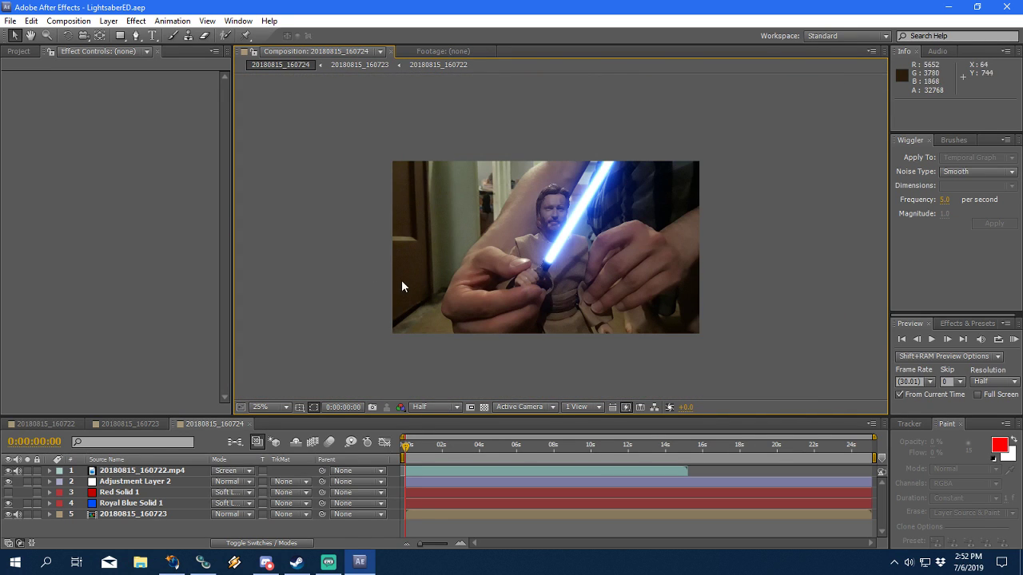
# Step: Create a 1920 × 1080 px white (ffffff) solid above the 20180815_160722.mp4 layer in composition 20180815_160724
pyautogui.click(128, 472)
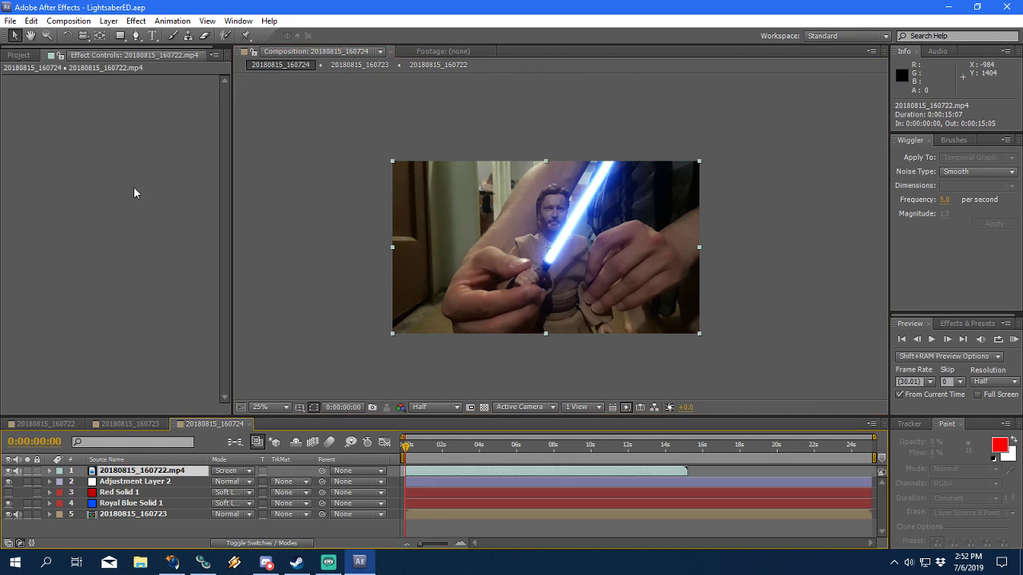
pyautogui.click(108, 21)
pyautogui.press('Escape')
pyautogui.scroll(2, 491, 283)
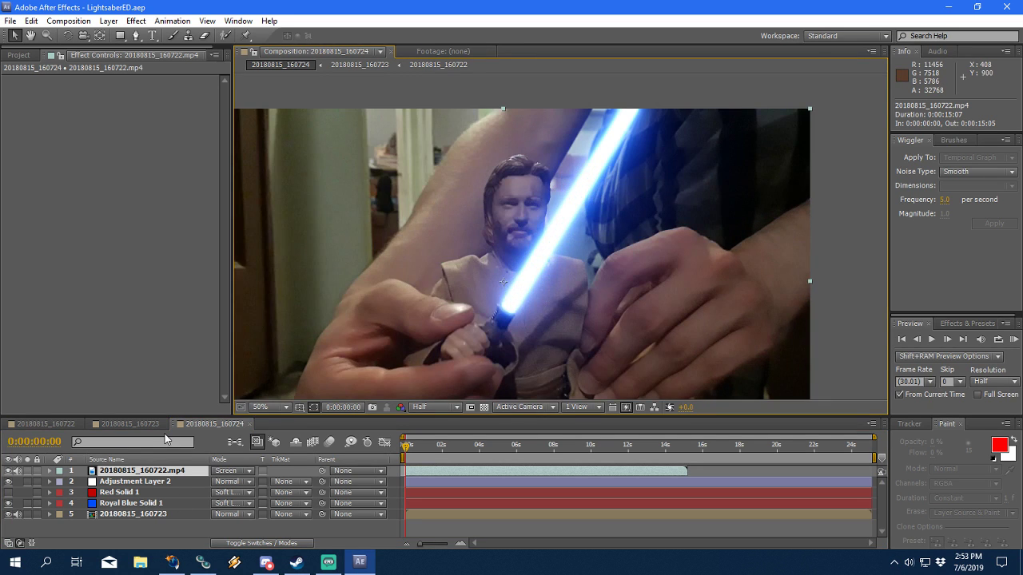
pyautogui.click(109, 21)
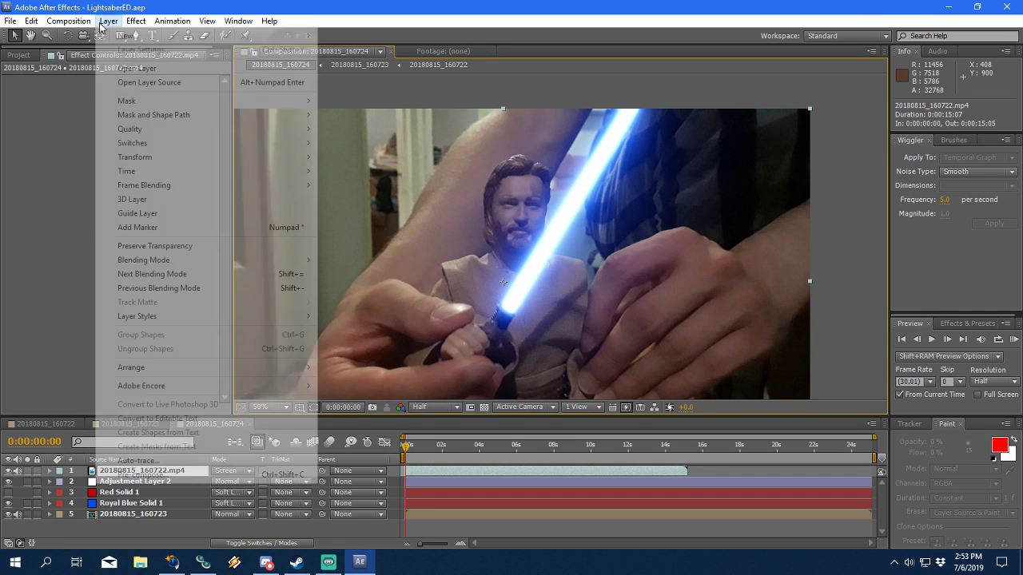
pyautogui.moveTo(308, 37)
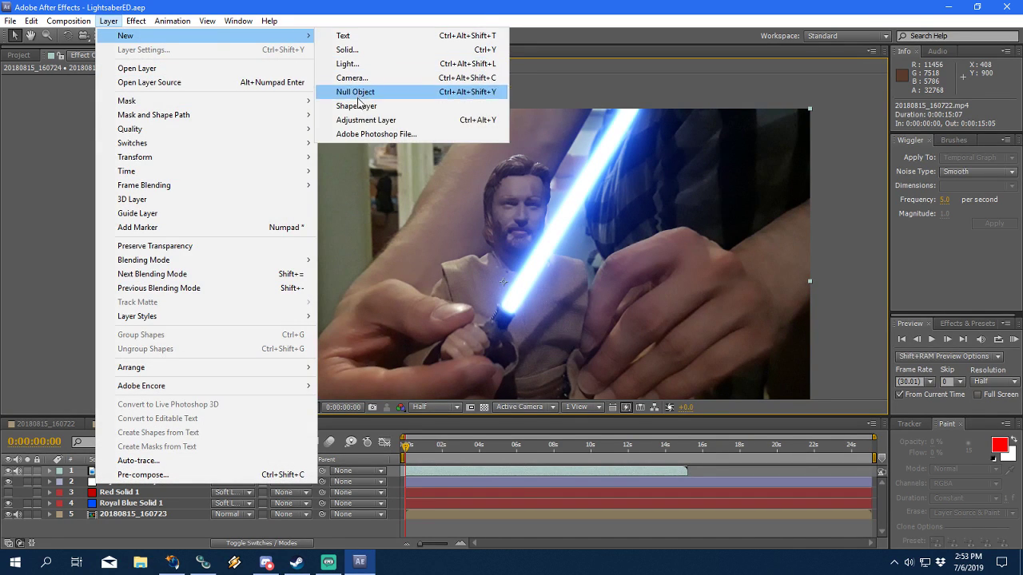
pyautogui.click(348, 49)
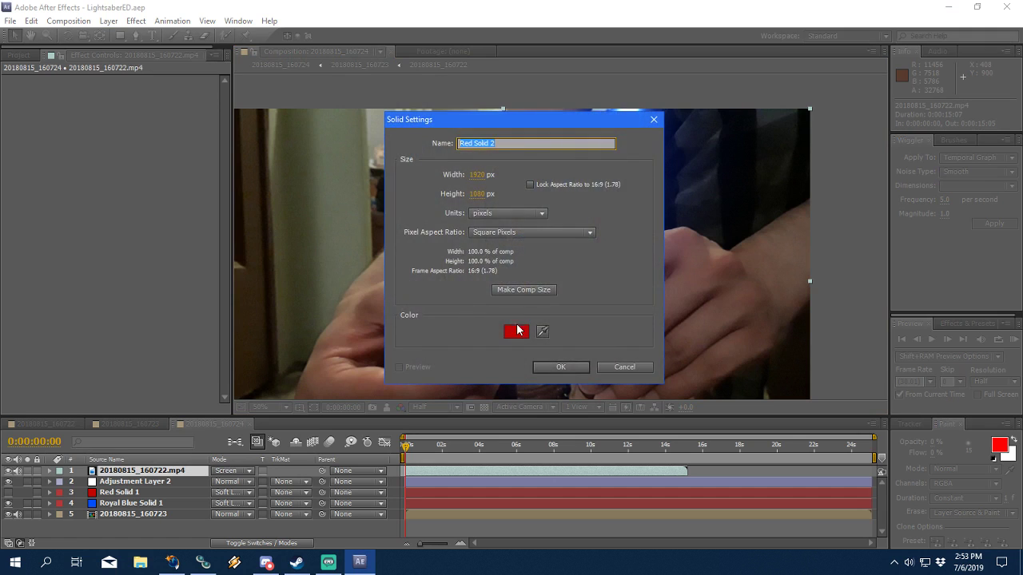
pyautogui.click(517, 329)
pyautogui.click(362, 314)
pyautogui.write('ffffff')
pyautogui.click(429, 168)
pyautogui.click(559, 366)
# Step: Mask the white solid with a circle about 258 px wide over the middle of the blade, and expand the mask's properties
pyautogui.moveTo(121, 36); pyautogui.dragTo(168, 67)
pyautogui.moveTo(497, 222)
pyautogui.mouseDown()
pyautogui.moveTo(589, 284)
pyautogui.moveTo(602, 232)
pyautogui.mouseUp()
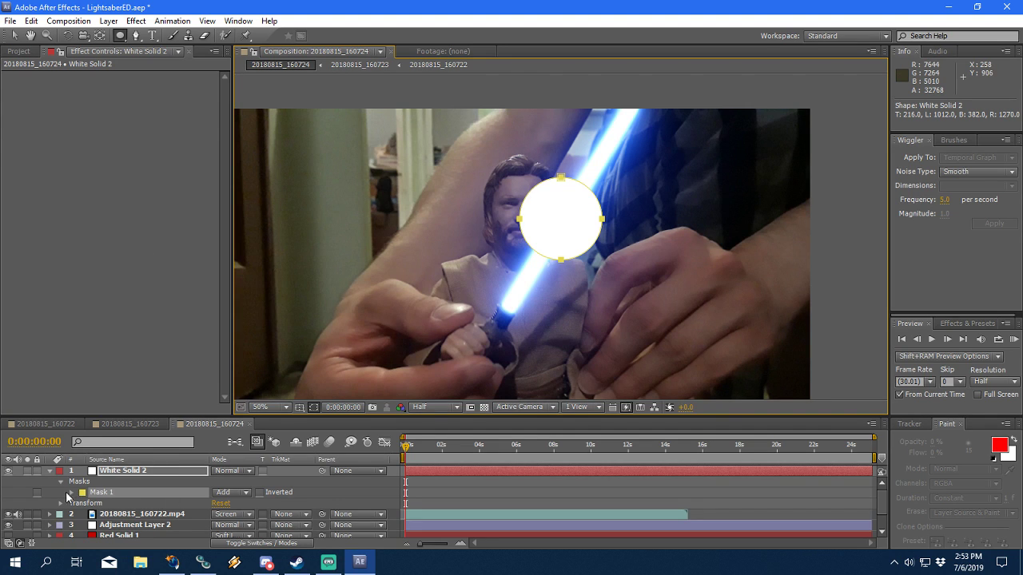
pyautogui.hotkey('ctrl', 'shift', 'a')
pyautogui.click(71, 493)
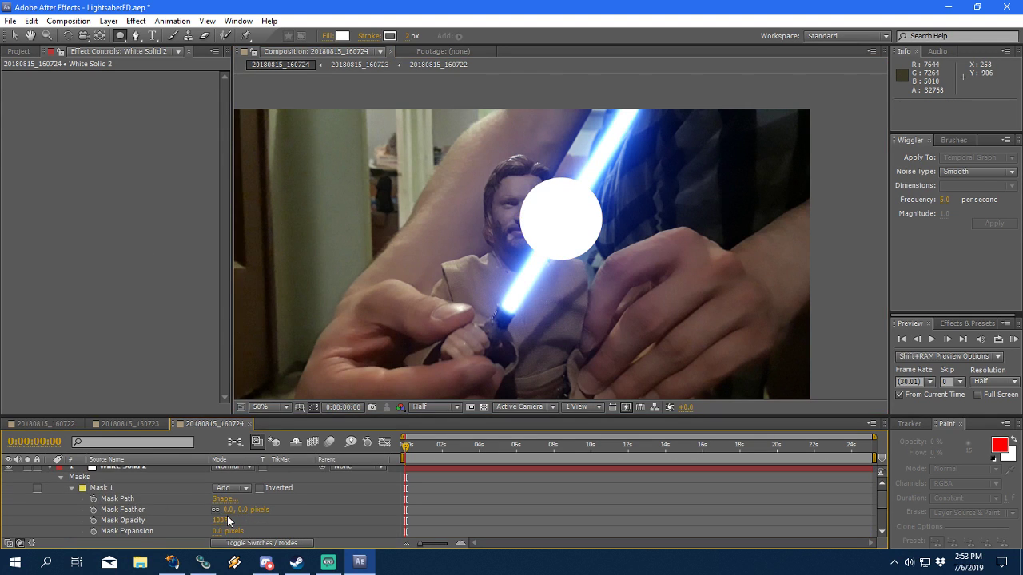
# Step: Feather the White Solid 2 circle mask by 45 pixels and set the layer's blending mode to Add
pyautogui.moveTo(228, 512); pyautogui.dragTo(251, 511)
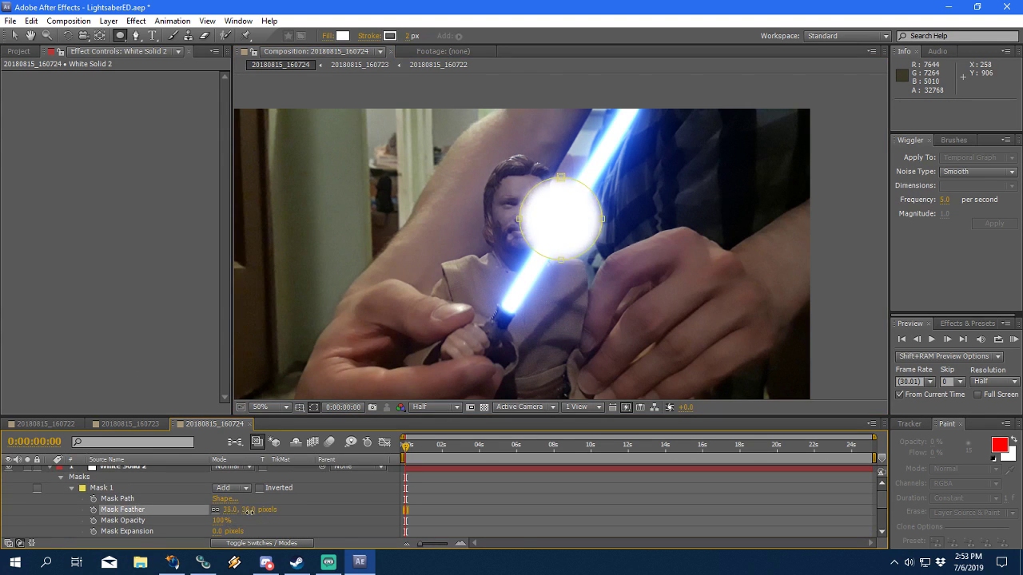
pyautogui.scroll(1, 246, 483)
pyautogui.hotkey('shift', '-')
pyautogui.hotkey('shift', '-')
pyautogui.click(232, 470)
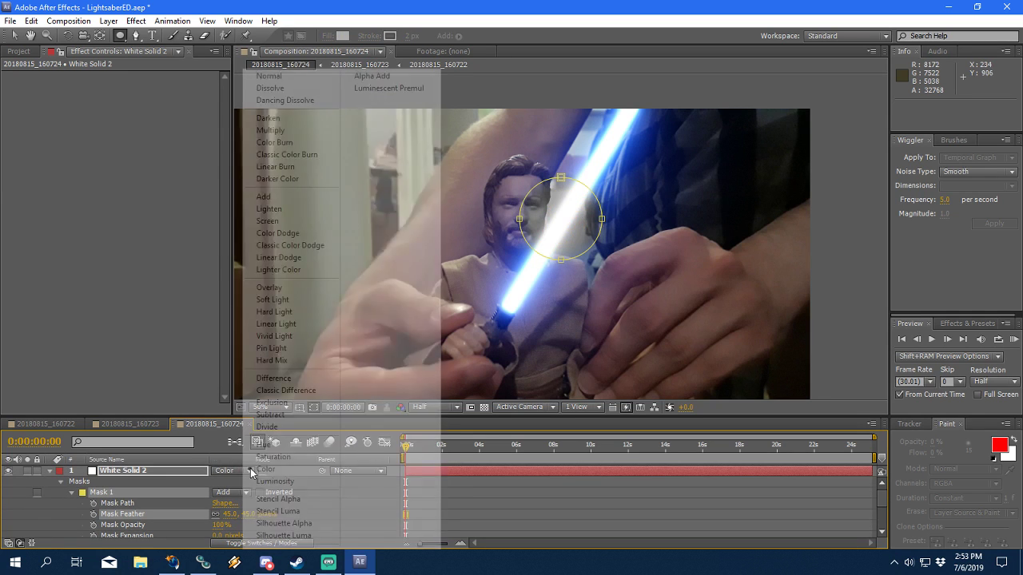
pyautogui.click(272, 198)
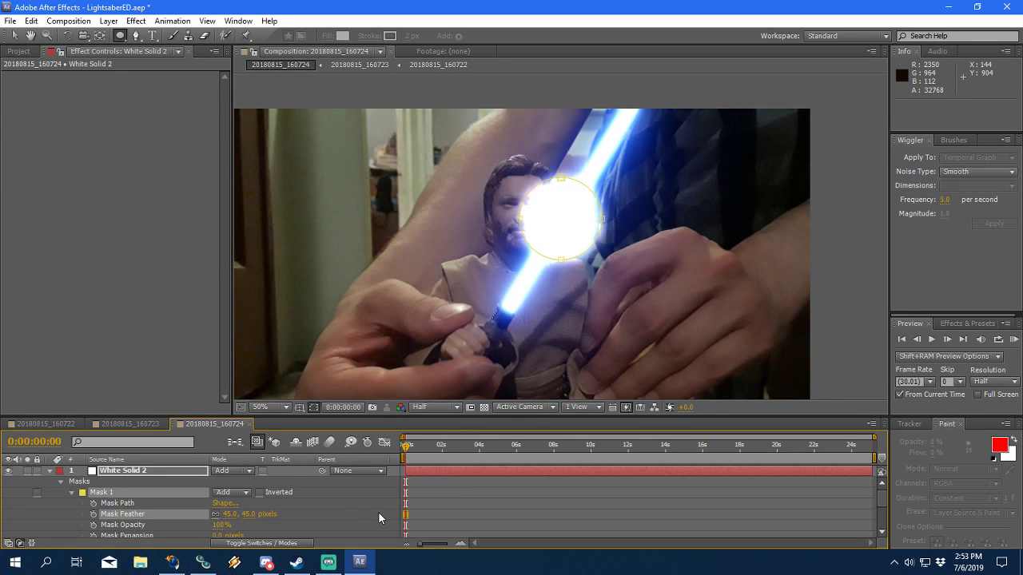
pyautogui.click(352, 510)
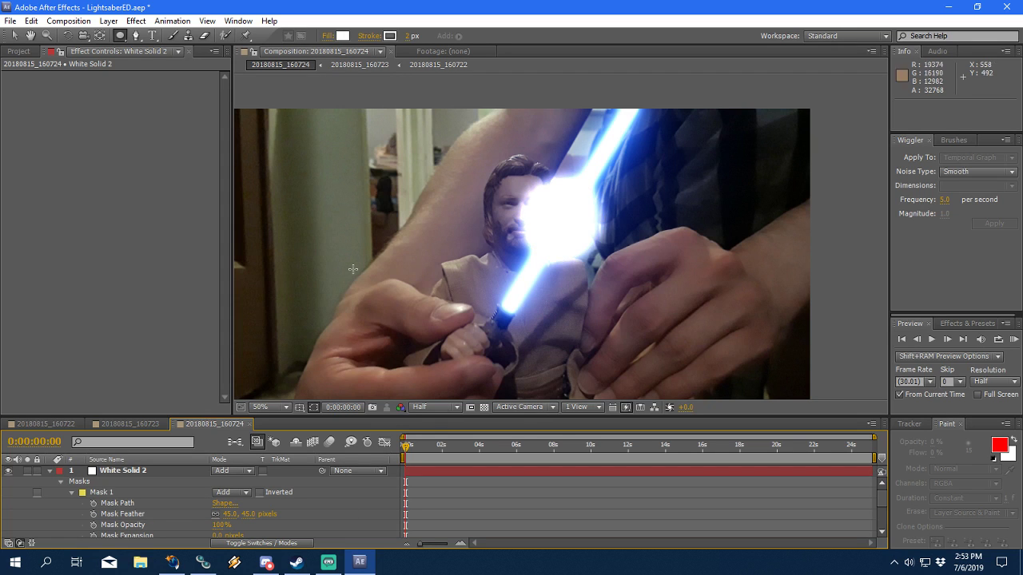
# Step: Duplicate the White Solid 2 layer
pyautogui.click(148, 472)
pyautogui.rightClick(149, 471)
pyautogui.click(366, 489)
pyautogui.click(133, 470)
pyautogui.hotkey('ctrl', 'd')
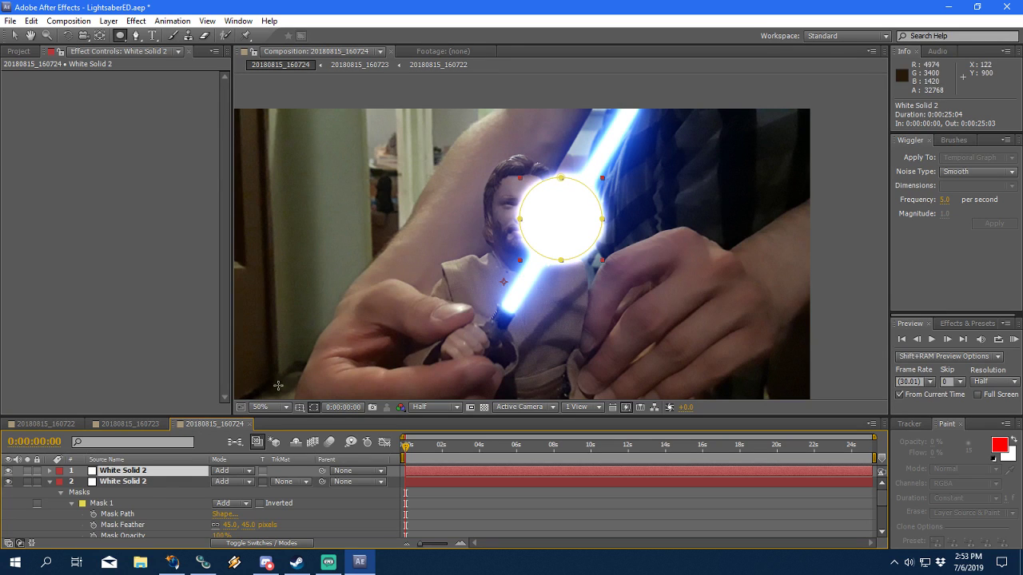
# Step: Reshape the duplicate's circular mask into a very thin horizontal streak spanning nearly the full frame width
pyautogui.click(14, 35)
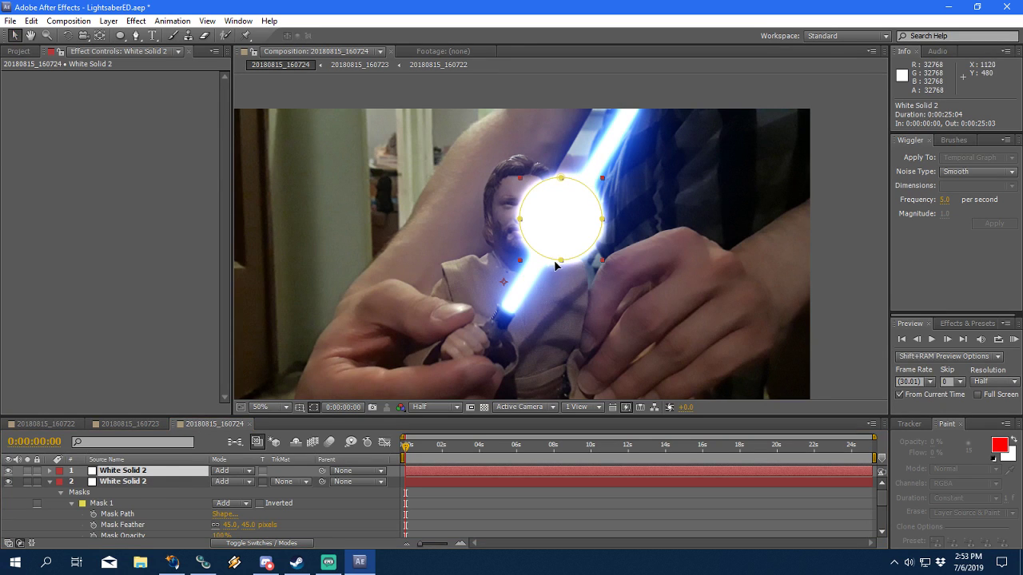
pyautogui.moveTo(495, 156); pyautogui.dragTo(653, 302)
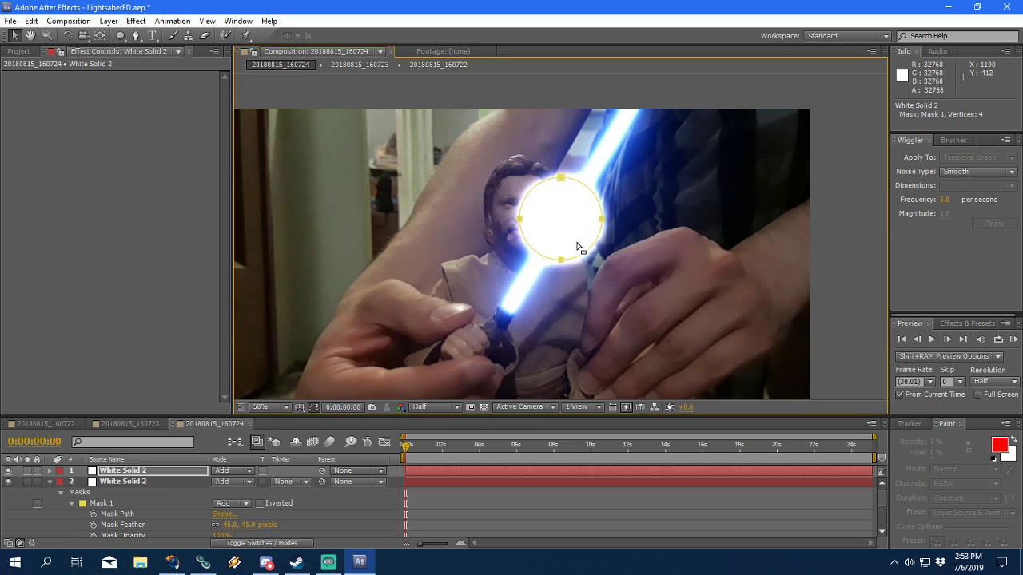
pyautogui.doubleClick(560, 262)
pyautogui.moveTo(560, 260); pyautogui.dragTo(881, 223)
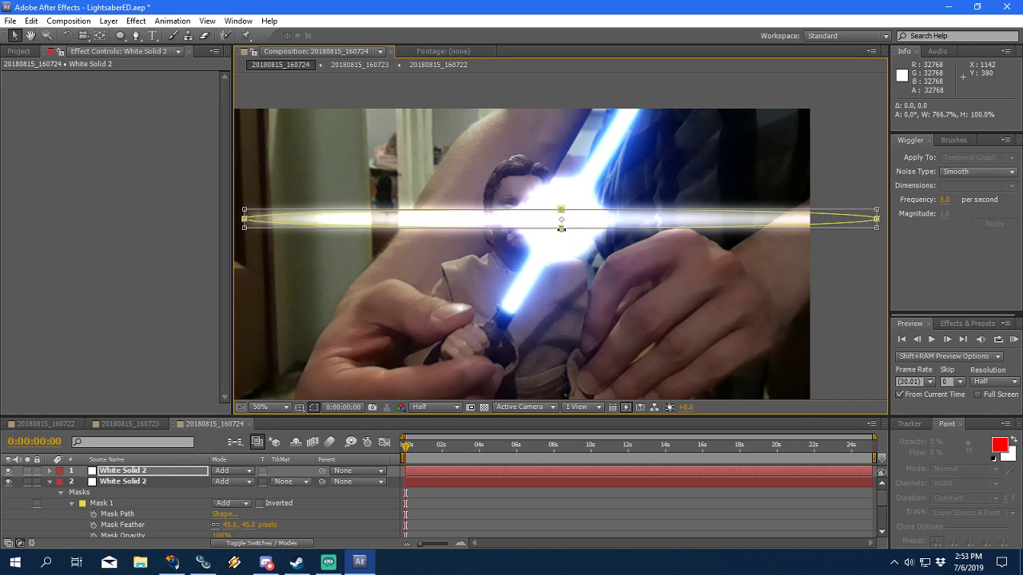
pyautogui.moveTo(562, 227); pyautogui.dragTo(565, 222)
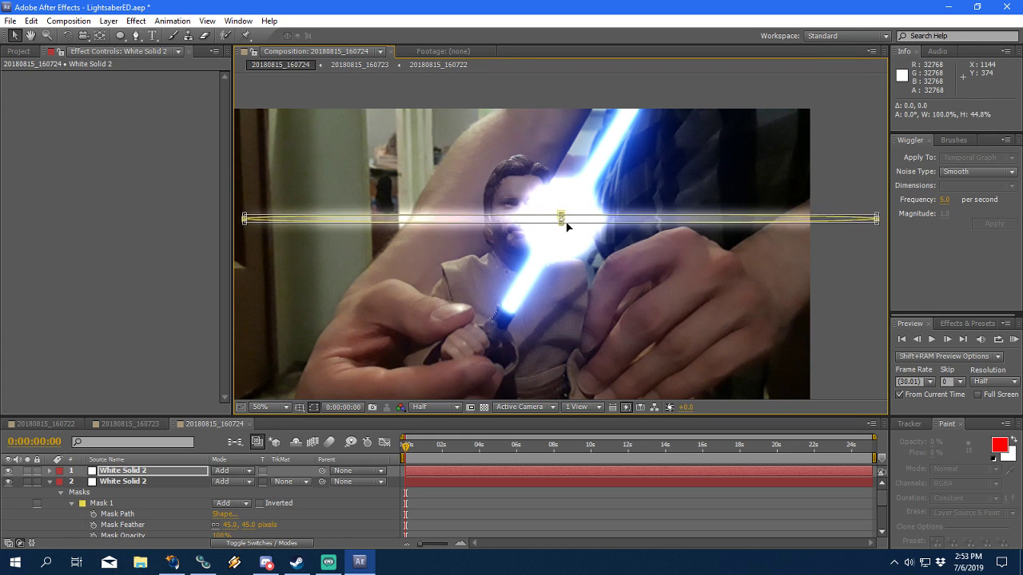
# Step: Flatten the lower White Solid 2's circular mask into a wide ellipse and set its feather to 80 pixels
pyautogui.click(115, 482)
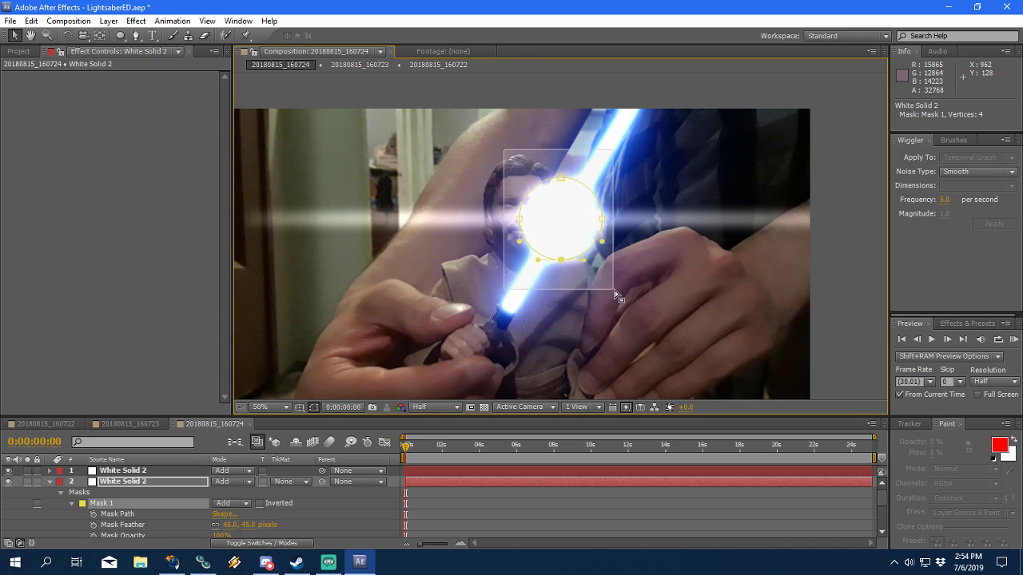
pyautogui.doubleClick(559, 259)
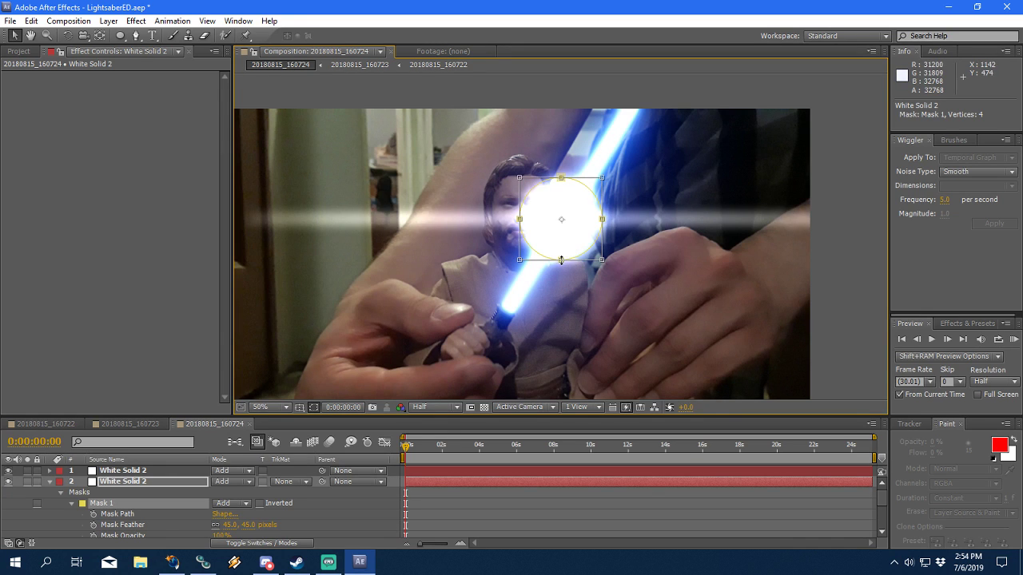
pyautogui.moveTo(561, 260); pyautogui.dragTo(623, 219)
pyautogui.moveTo(641, 222); pyautogui.dragTo(648, 221)
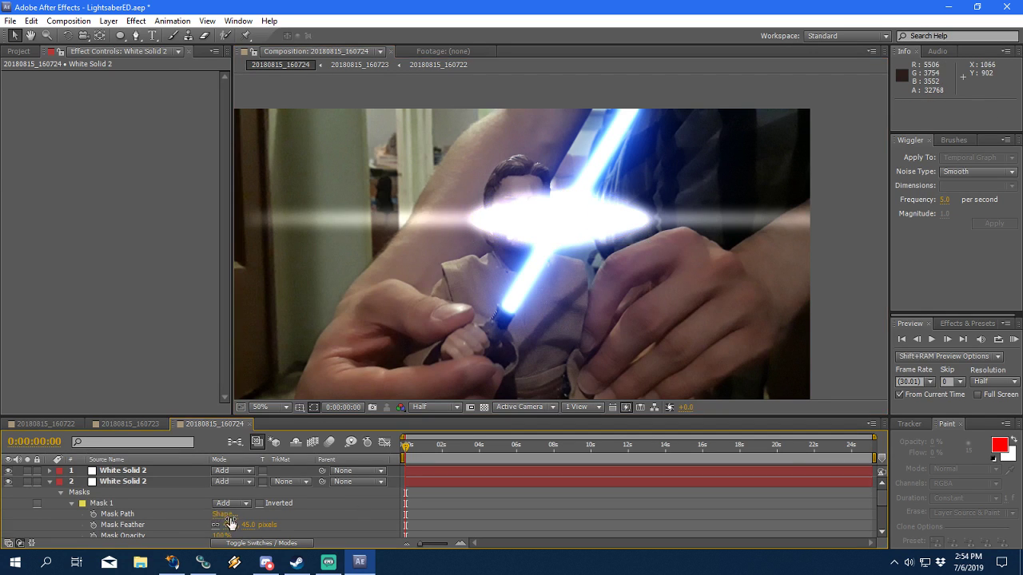
pyautogui.moveTo(229, 526); pyautogui.dragTo(292, 517)
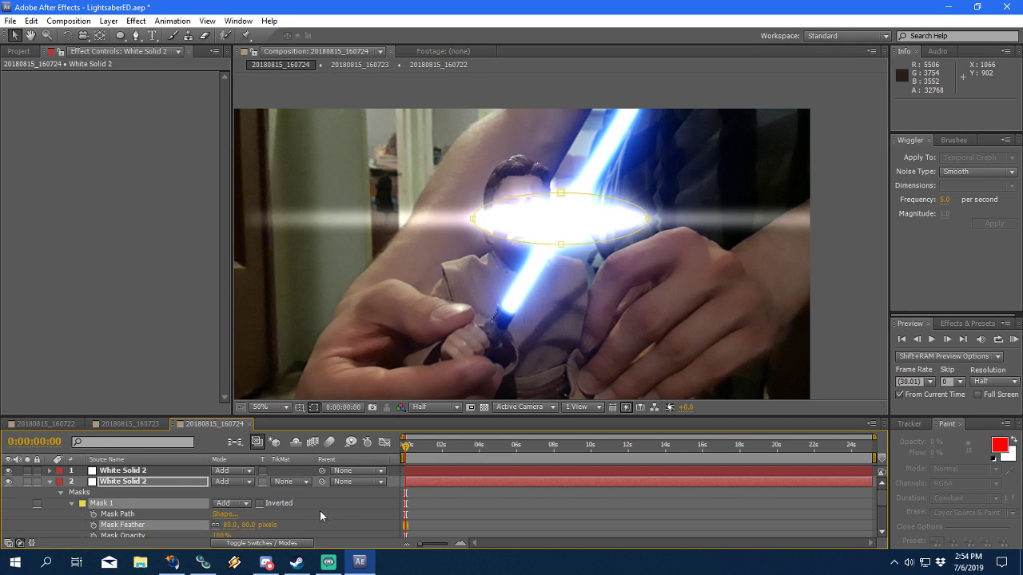
pyautogui.click(354, 514)
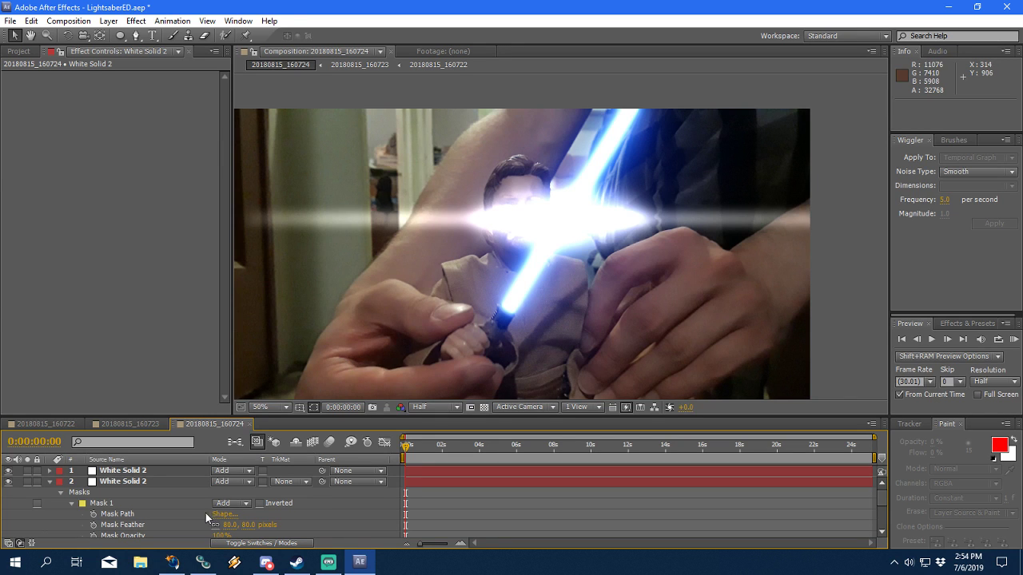
# Step: Widen the thin streak mask on the top White Solid 2 layer to 140% so it extends past both frame edges
pyautogui.click(160, 471)
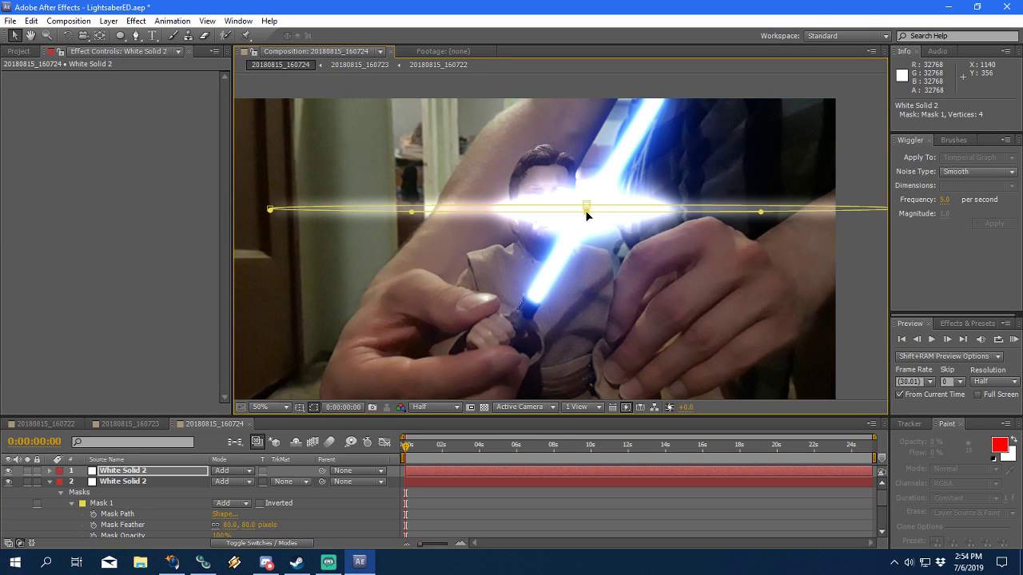
pyautogui.moveTo(263, 179); pyautogui.dragTo(916, 235)
pyautogui.press(',')
pyautogui.hotkey('ctrl', 't')
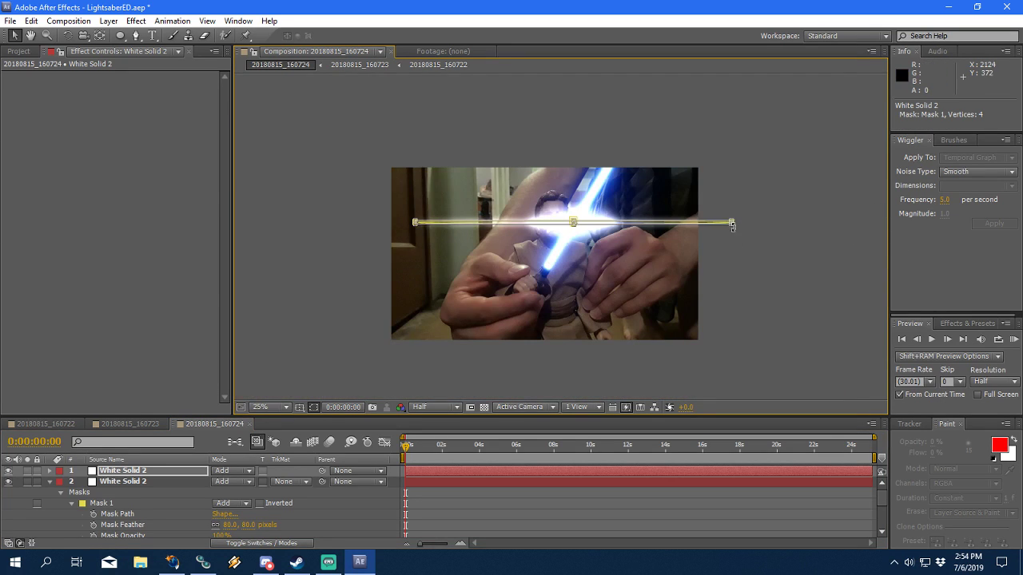
pyautogui.moveTo(732, 224); pyautogui.dragTo(776, 228)
pyautogui.hotkey('ctrl', 'z')
pyautogui.hotkey('ctrl', 't')
pyautogui.hotkey('ctrl', 'z')
pyautogui.scroll(3, 720, 240)
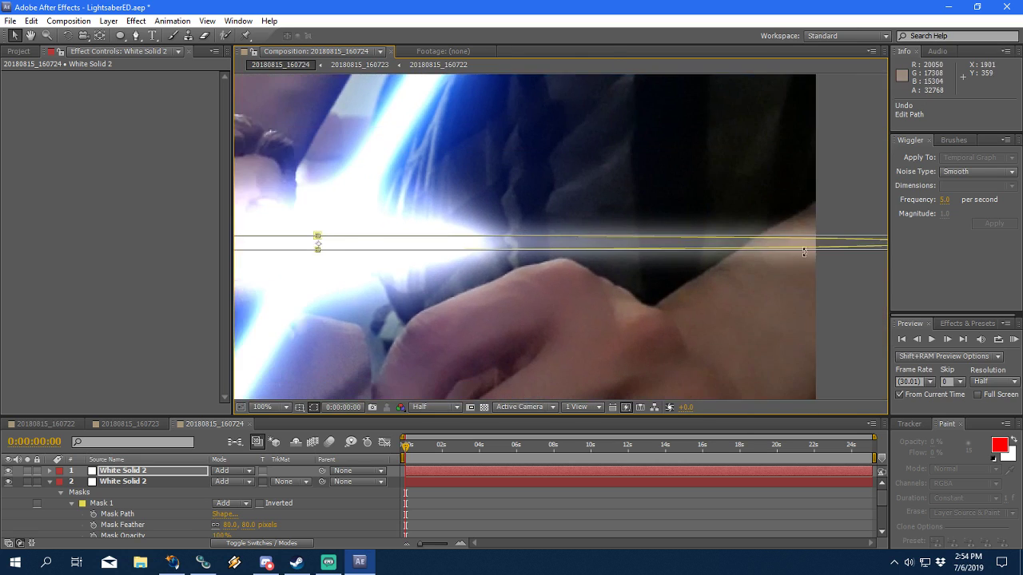
pyautogui.scroll(-1, 799, 254)
pyautogui.moveTo(755, 238); pyautogui.dragTo(882, 238)
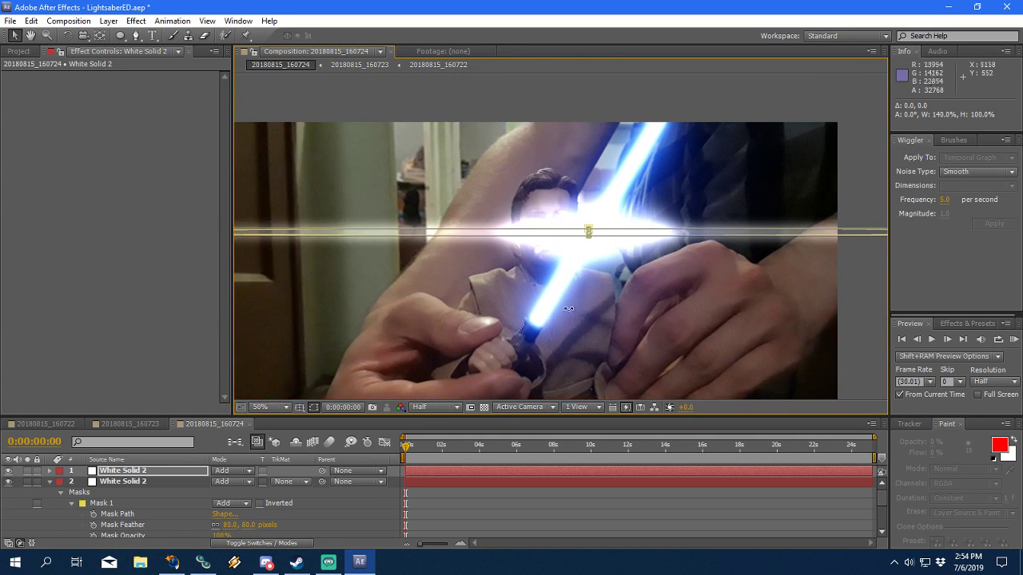
# Step: Set the streak mask's feather to 28 pixels on the top White Solid 2 layer and collapse both white solids' properties
pyautogui.click(50, 471)
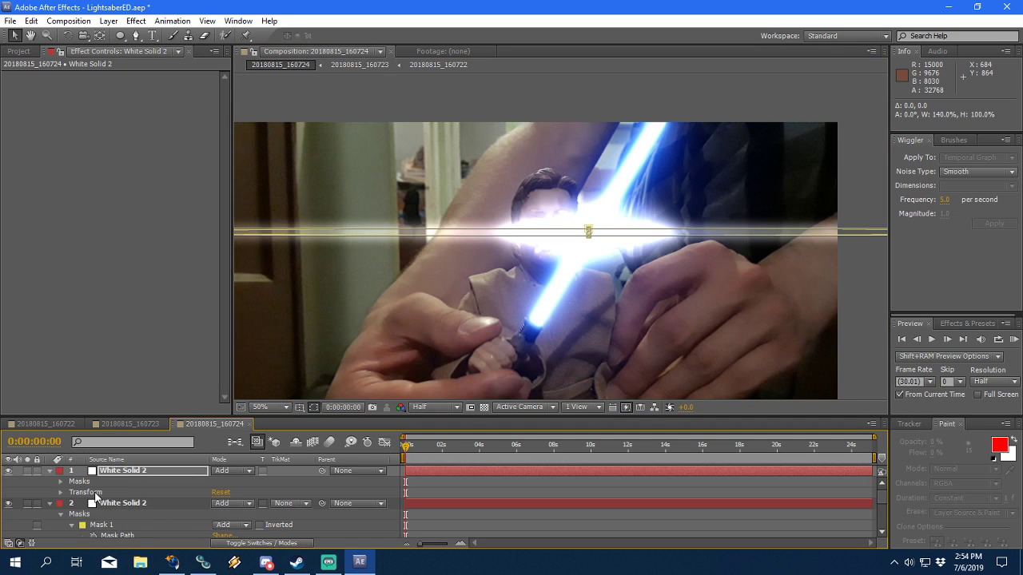
pyautogui.click(60, 482)
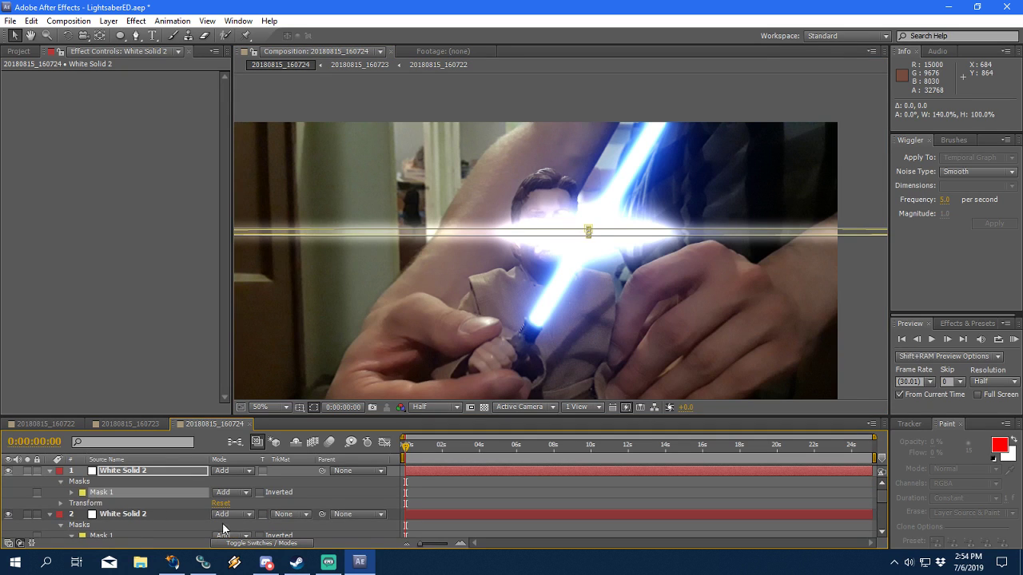
pyautogui.click(72, 493)
pyautogui.moveTo(219, 511); pyautogui.dragTo(214, 509)
pyautogui.click(375, 510)
pyautogui.scroll(-2, 495, 273)
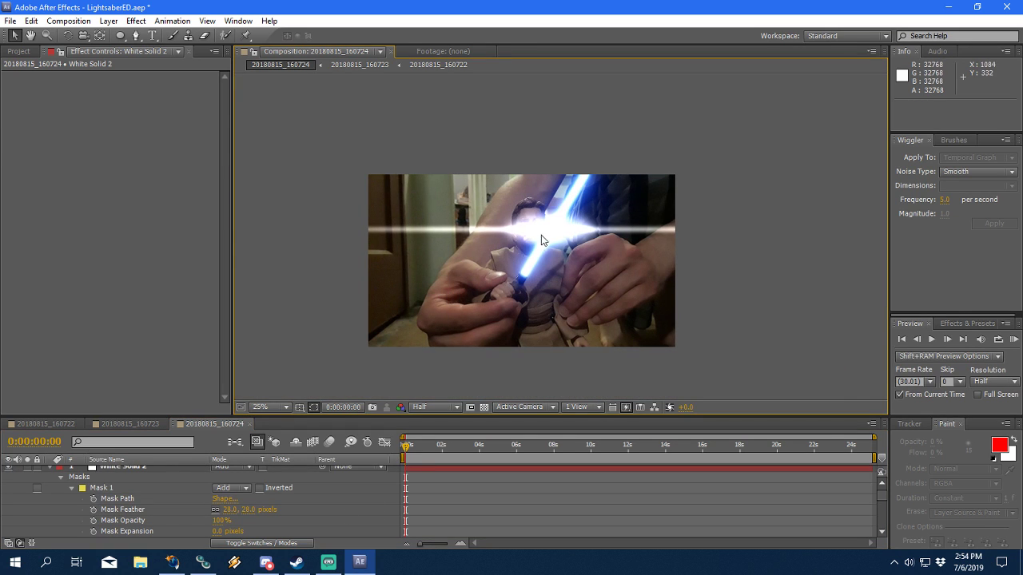
pyautogui.scroll(1, 49, 475)
pyautogui.click(50, 472)
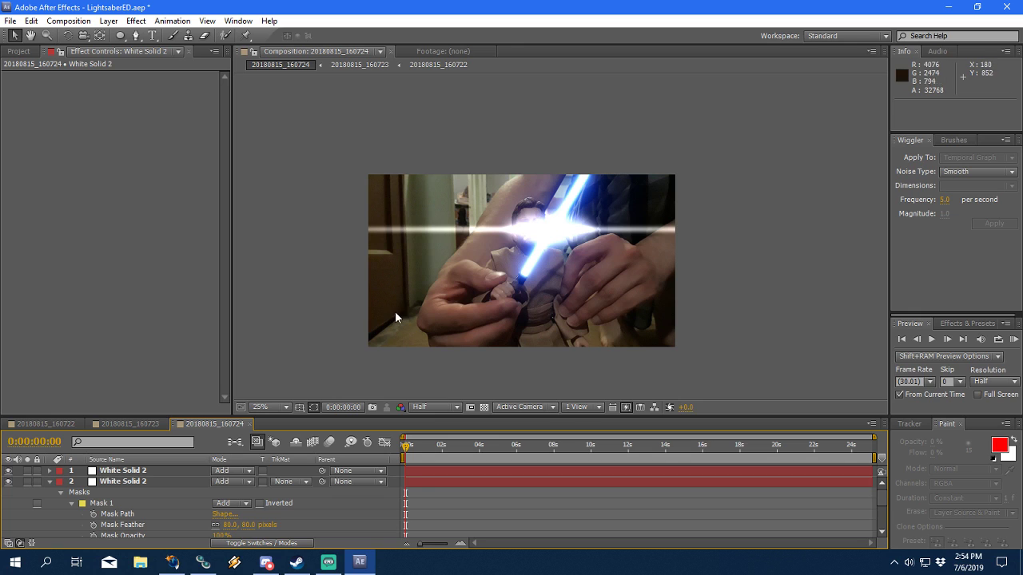
pyautogui.click(50, 481)
pyautogui.click(130, 483)
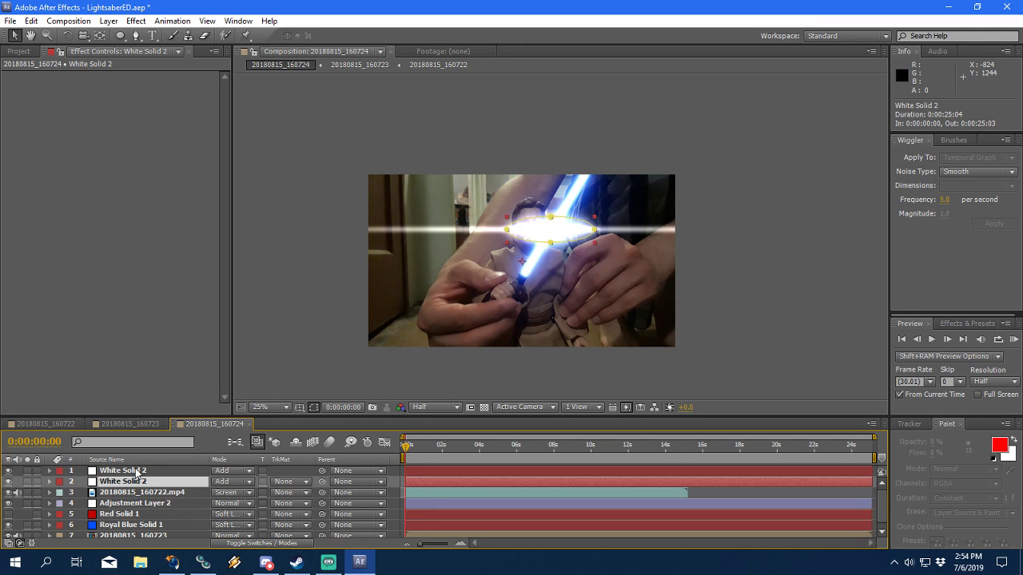
pyautogui.keyDown('shift'); pyautogui.click(136, 472); pyautogui.keyUp('shift')
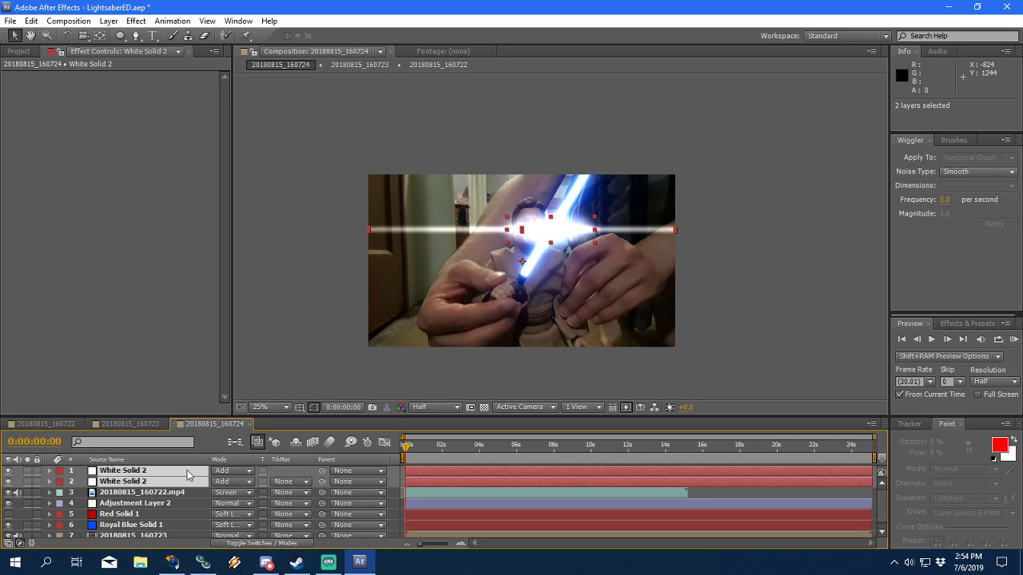
pyautogui.click(158, 494)
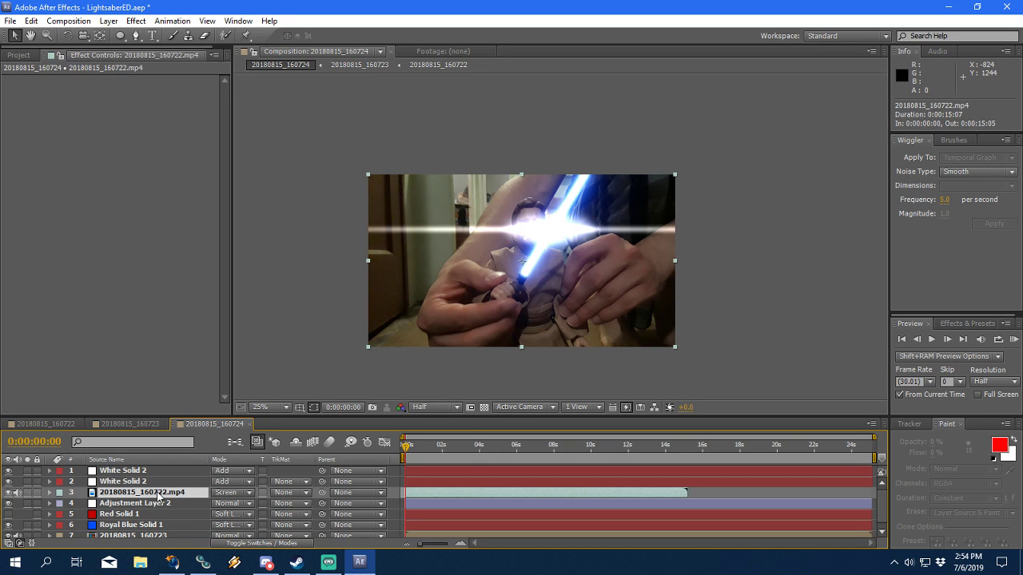
pyautogui.click(137, 483)
pyautogui.click(128, 471)
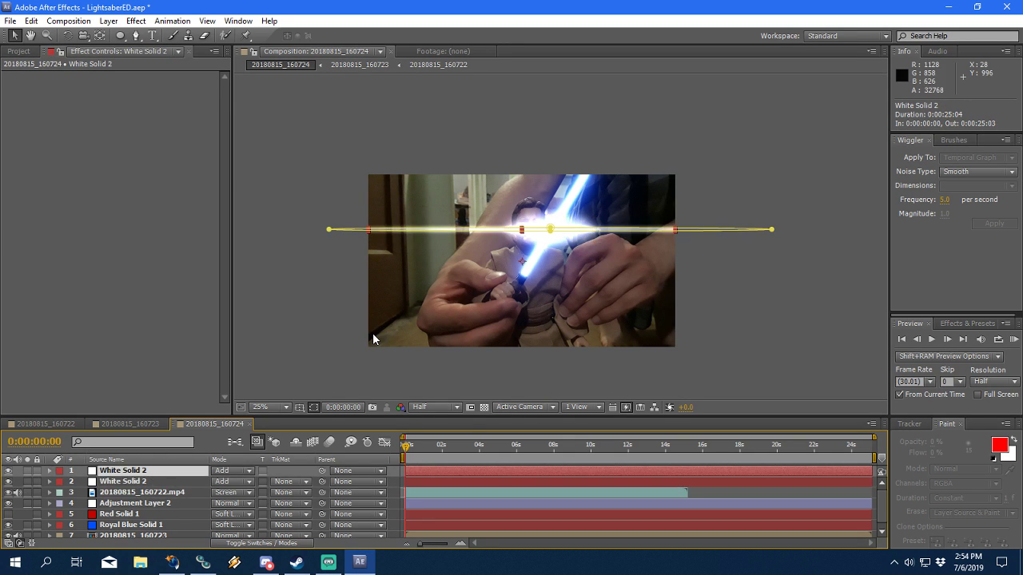
pyautogui.press('.')
pyautogui.press(',')
pyautogui.click(832, 342)
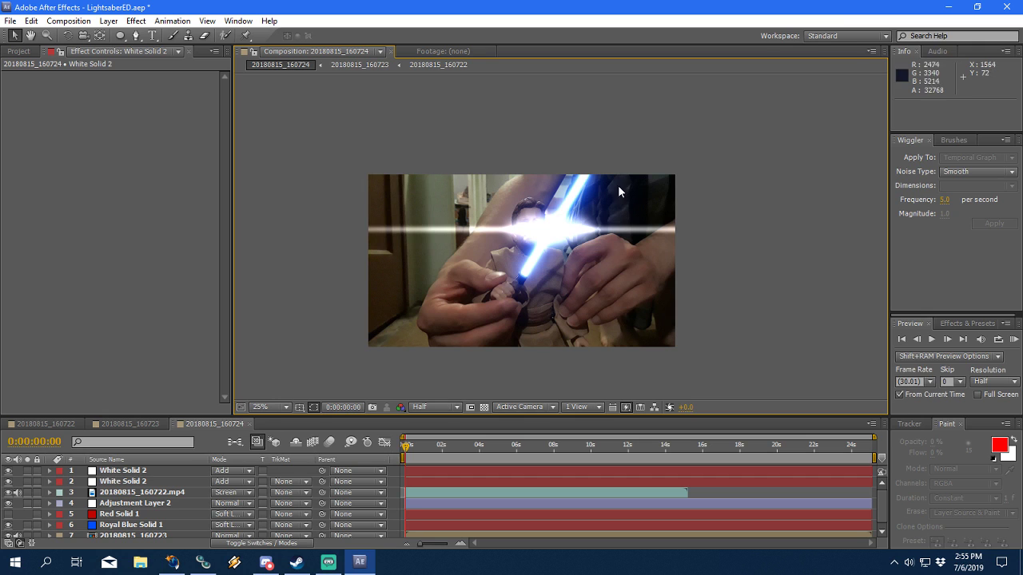
pyautogui.press('.')
pyautogui.press(',')
# Step: Apply Color Balance to the top White Solid 2 layer with Midtone Red Balance 30 and Midtone Blue Balance -37
pyautogui.click(126, 482)
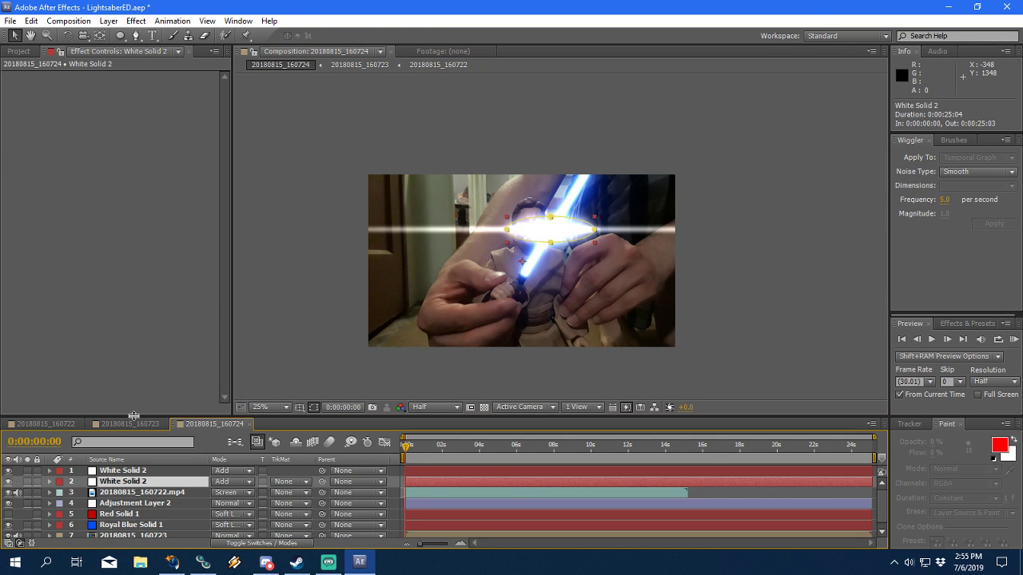
pyautogui.click(136, 21)
pyautogui.moveTo(192, 146)
pyautogui.click(352, 293)
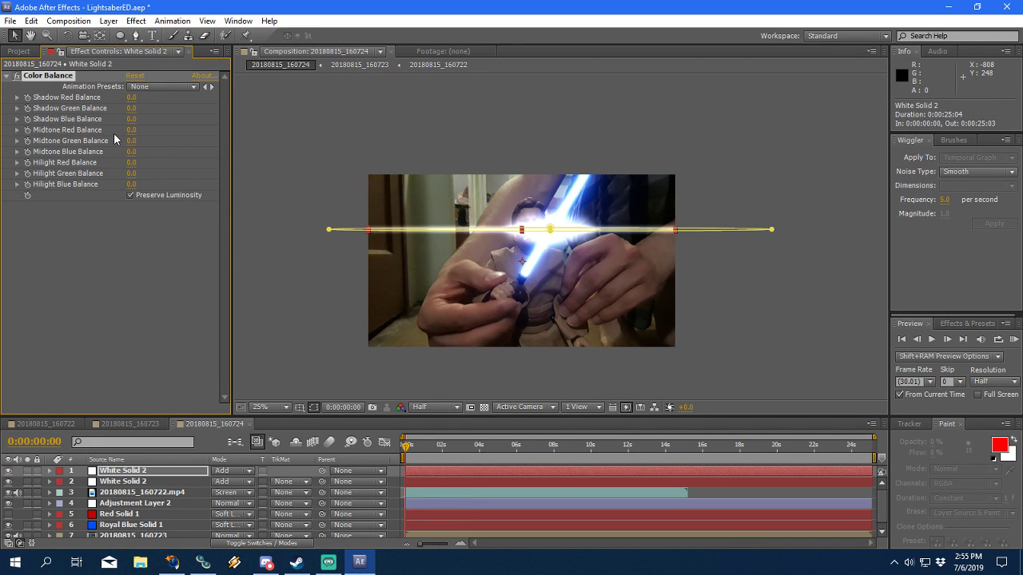
pyautogui.scroll(2, 393, 263)
pyautogui.moveTo(131, 130); pyautogui.dragTo(147, 130)
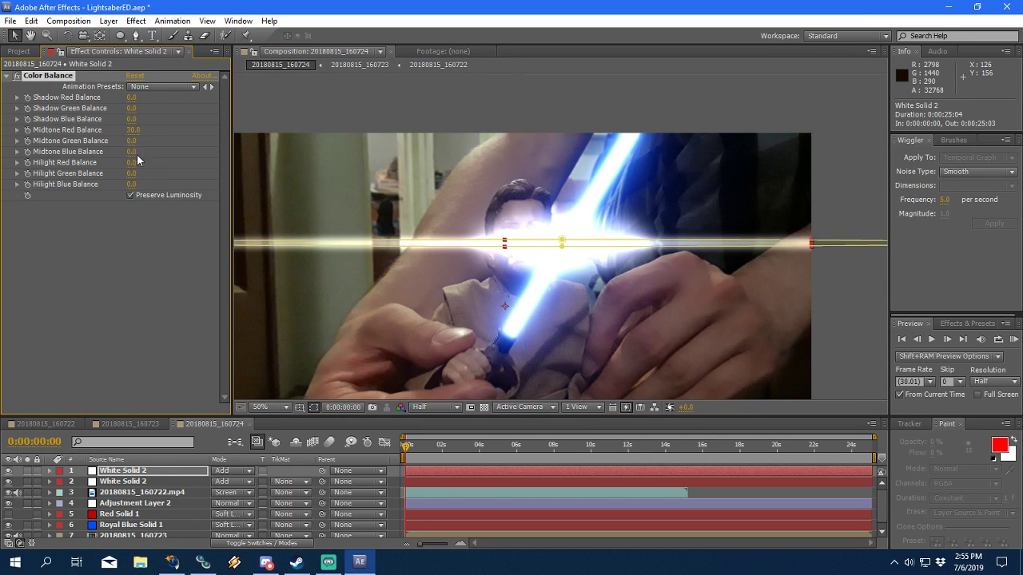
pyautogui.moveTo(131, 151); pyautogui.dragTo(111, 151)
# Step: Hide the 20180815_160722.mp4 layer and try Midtone Red Balance 100 and Midtone Blue Balance -100 on the streak
pyautogui.click(10, 493)
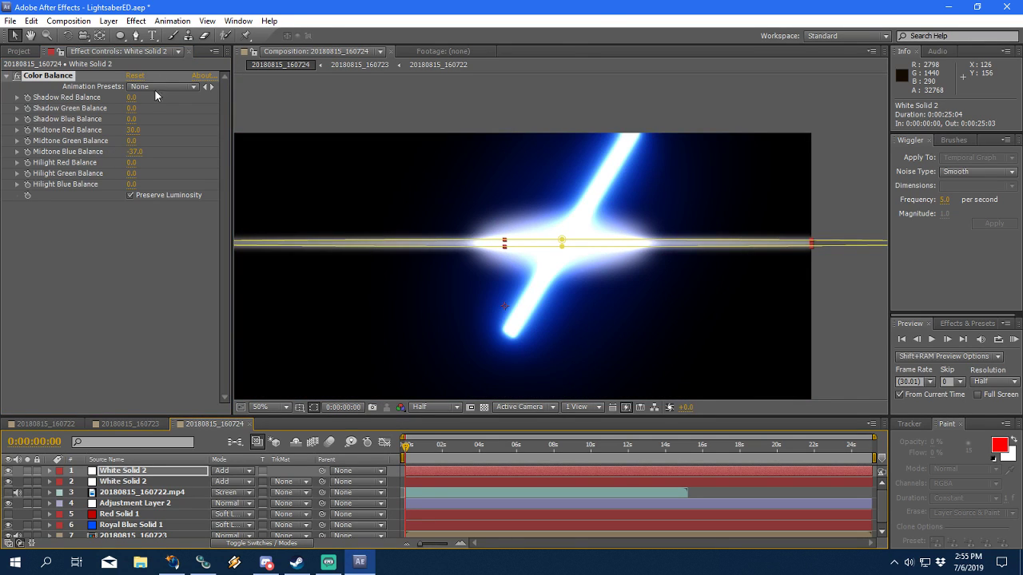
pyautogui.moveTo(132, 151); pyautogui.dragTo(125, 151)
pyautogui.click(90, 297)
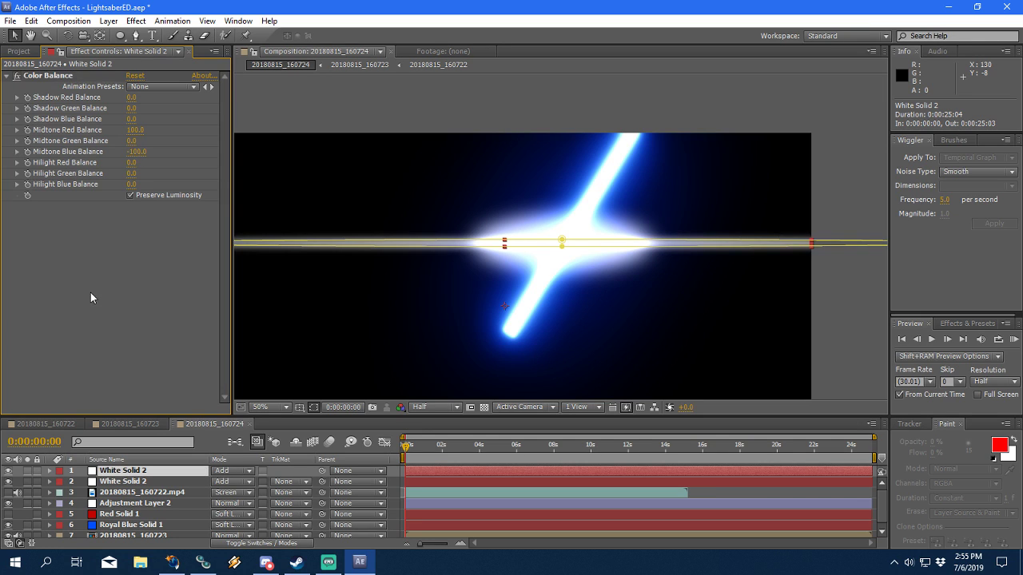
# Step: Delete the Color Balance effect from the top White Solid 2 layer and show the 20180815_160722.mp4 layer again
pyautogui.click(36, 78)
pyautogui.press('Delete')
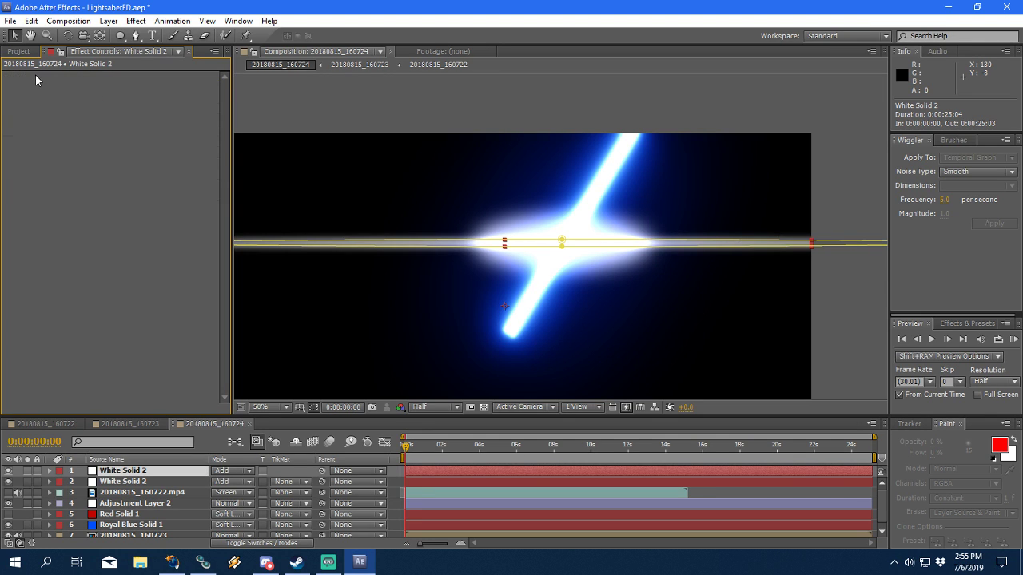
pyautogui.click(8, 493)
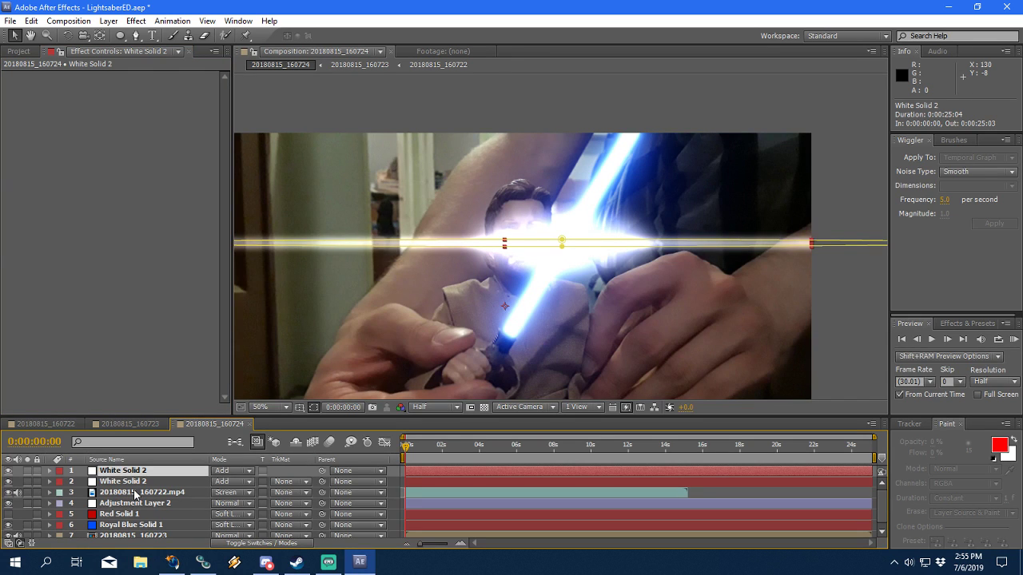
# Step: Move both White Solid 2 layers from 20180815_160724 into a new composition made from the 20180815_160722.mp4 footage
pyautogui.keyDown('shift'); pyautogui.click(127, 482); pyautogui.keyUp('shift')
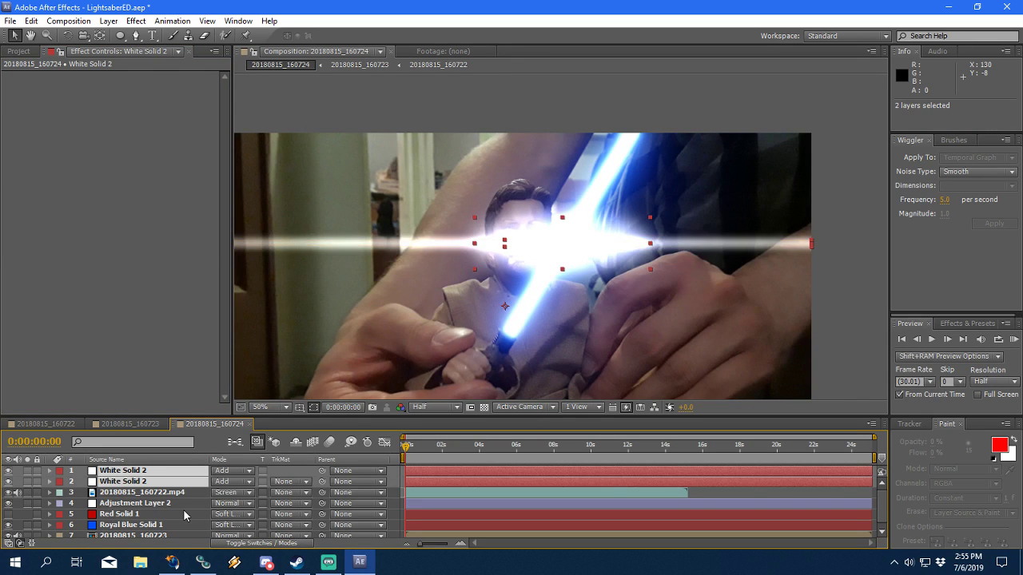
pyautogui.hotkey('ctrl', 'x')
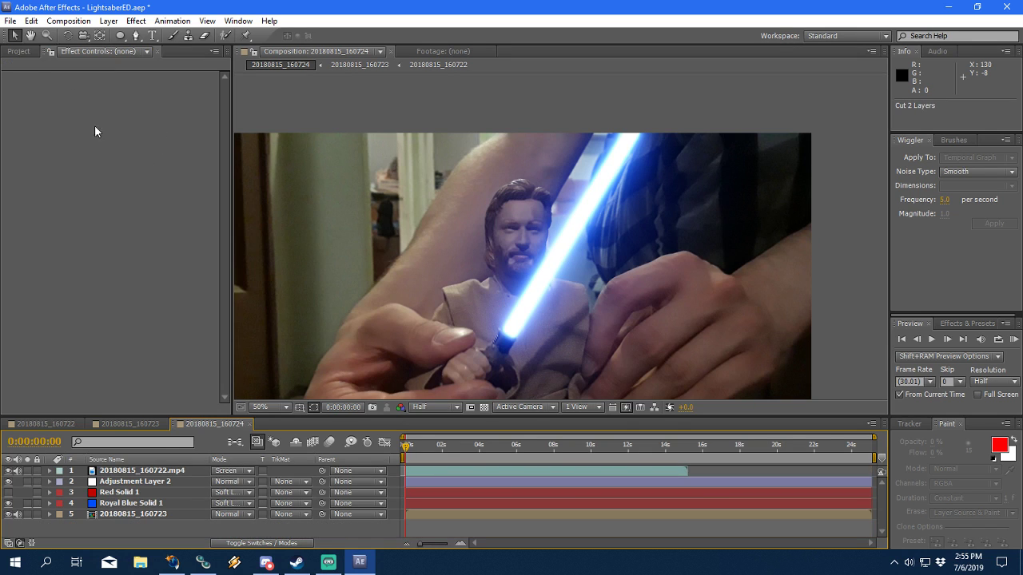
pyautogui.click(20, 52)
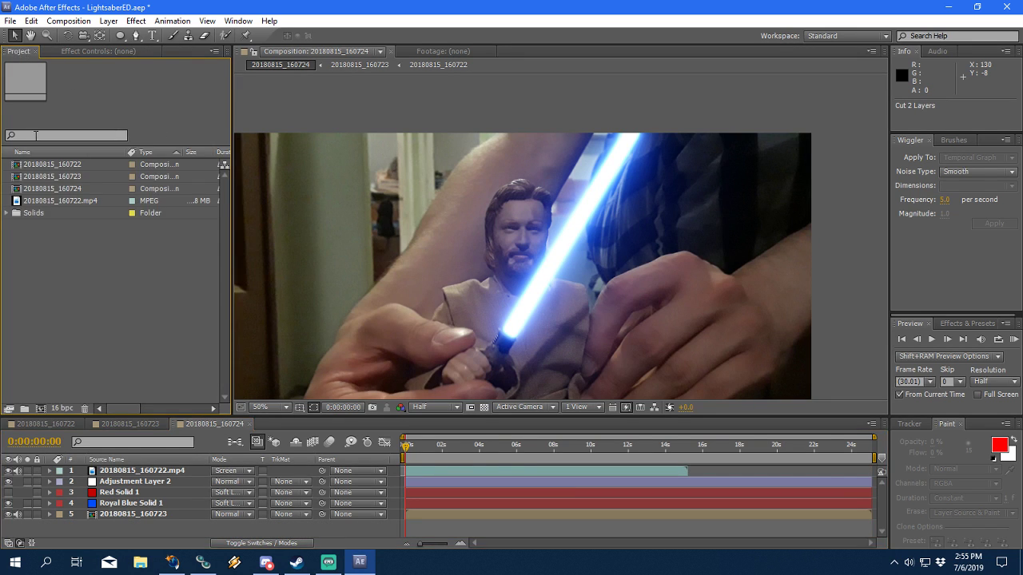
pyautogui.moveTo(54, 204); pyautogui.dragTo(42, 407)
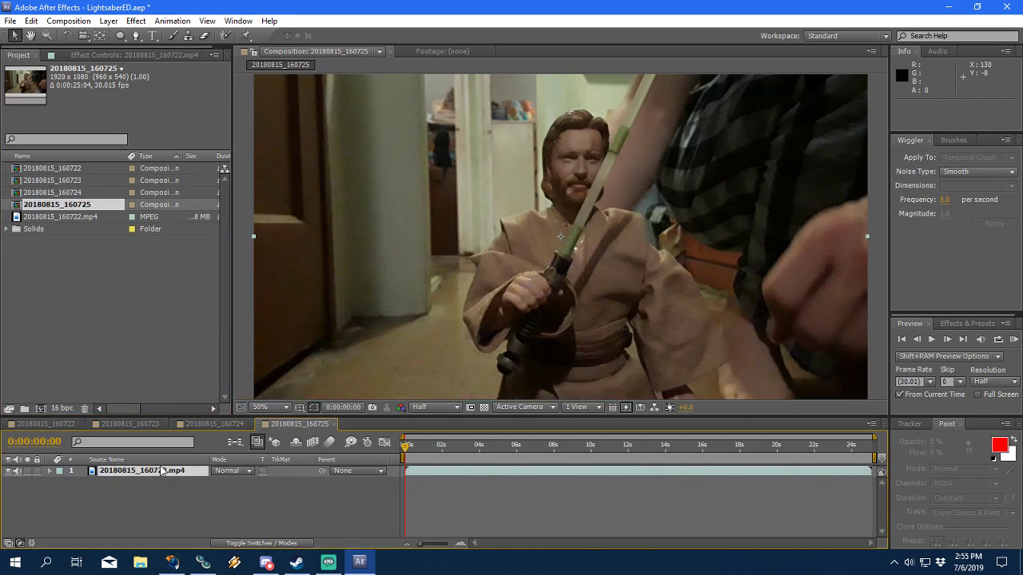
pyautogui.hotkey('ctrl', 'v')
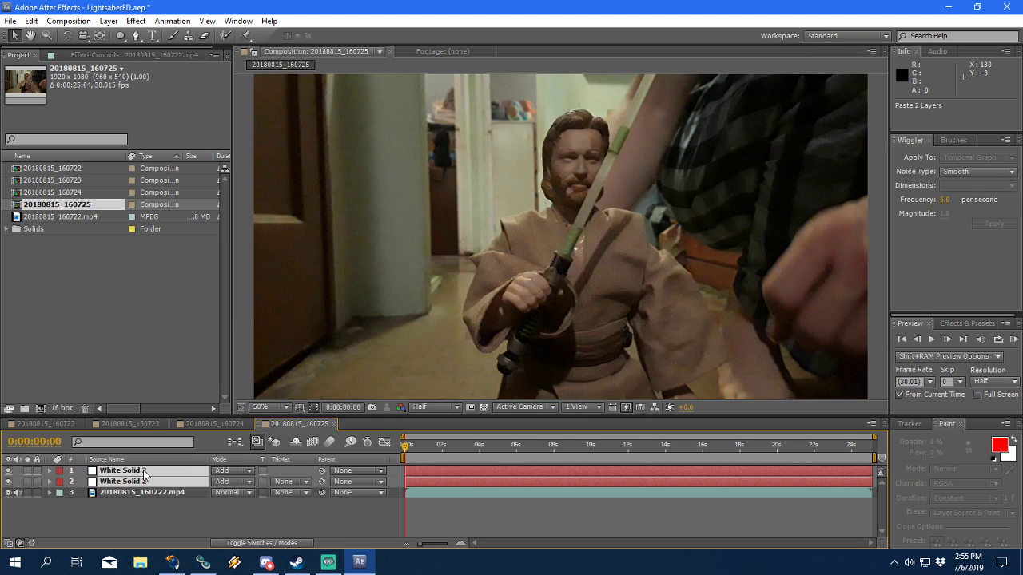
# Step: Delete the 20180815_160722.mp4 layer from the 20180815_160725 composition
pyautogui.scroll(-2, 575, 262)
pyautogui.click(201, 516)
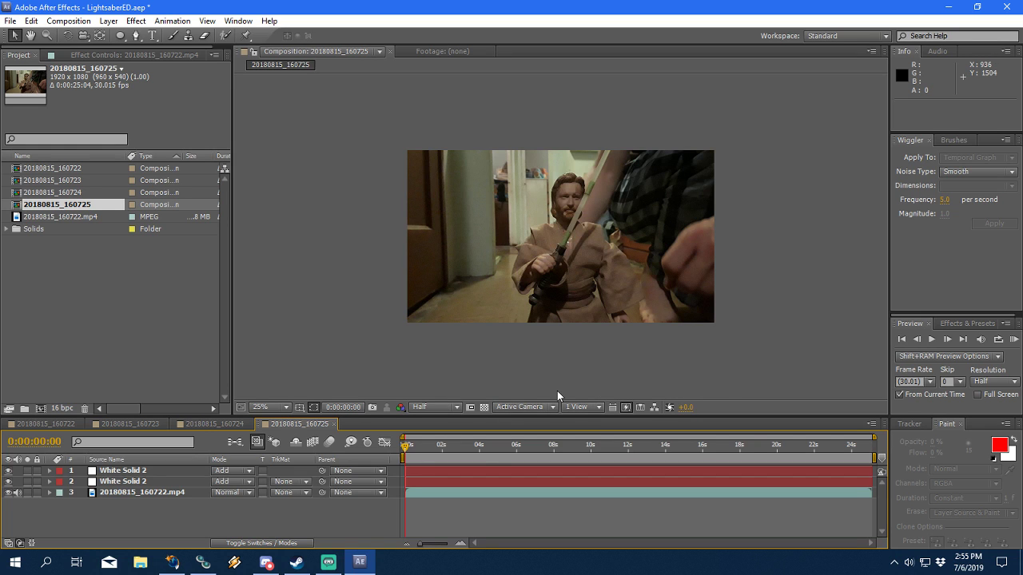
pyautogui.click(122, 470)
pyautogui.keyDown('shift'); pyautogui.click(120, 483); pyautogui.keyUp('shift')
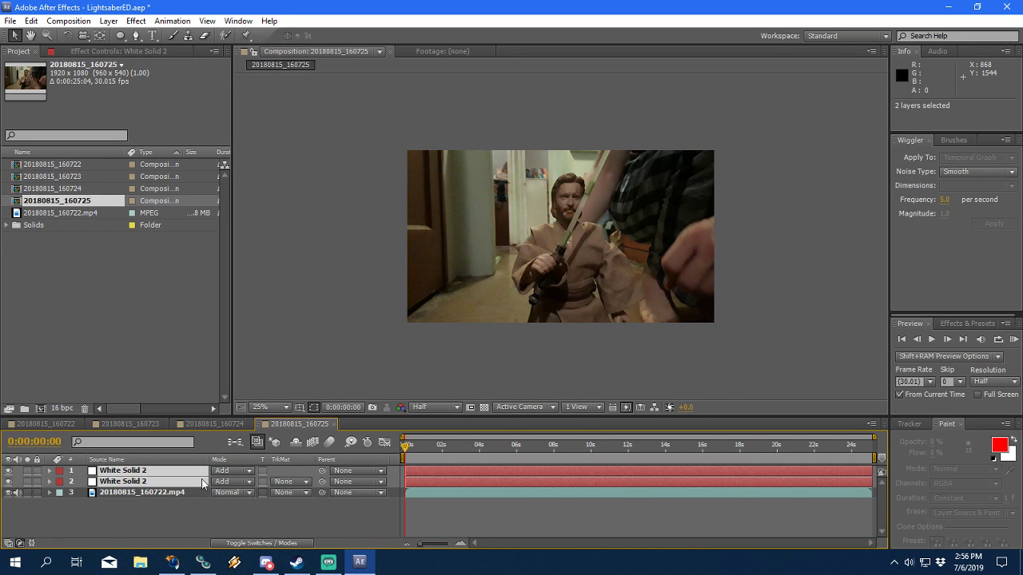
pyautogui.click(144, 492)
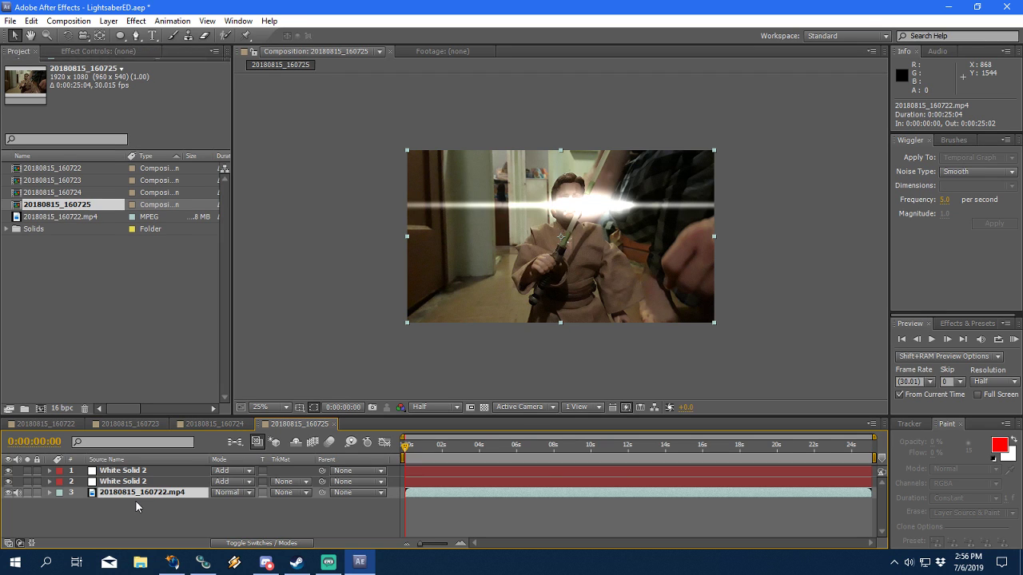
pyautogui.press('Delete')
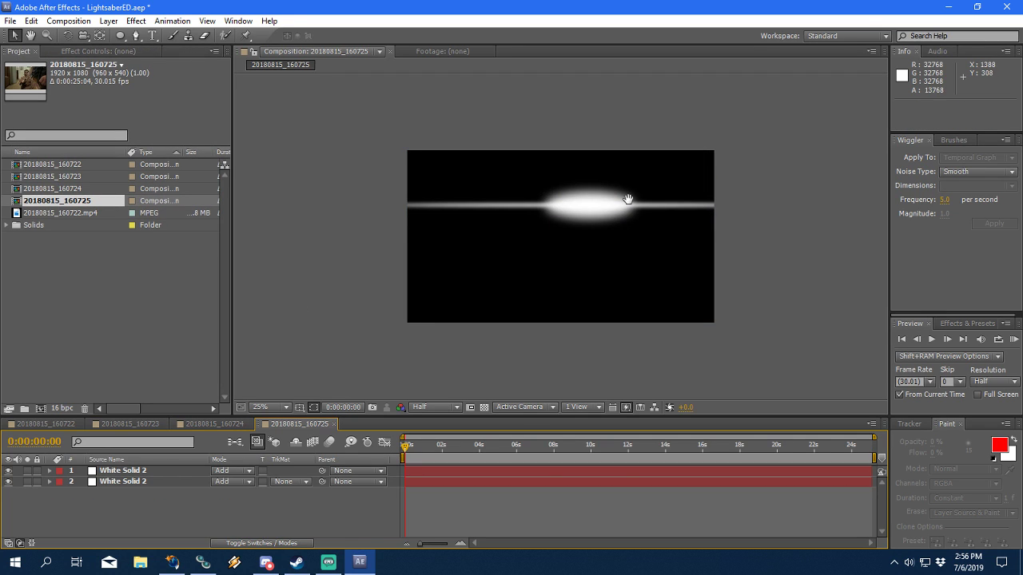
pyautogui.scroll(2, 607, 203)
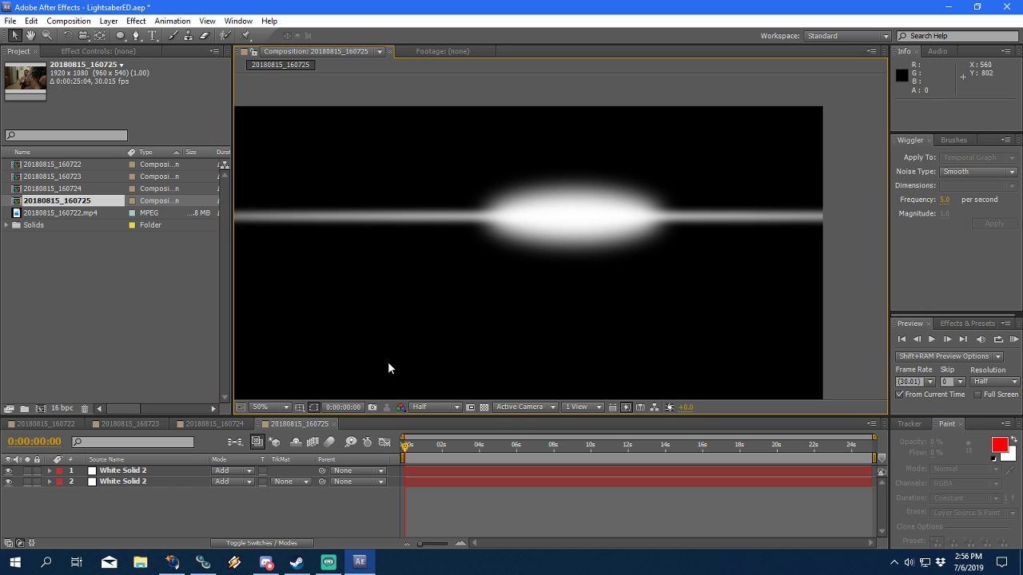
pyautogui.scroll(-2, 477, 291)
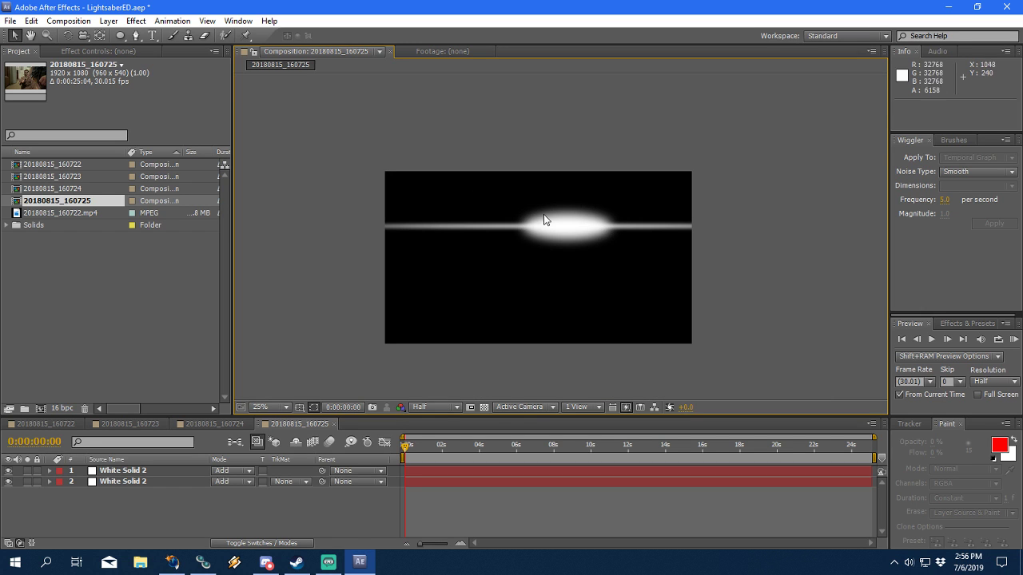
# Step: Save the project and place composition 20180815_160725 as the top layer of 20180815_160724 in Add blending mode
pyautogui.click(210, 425)
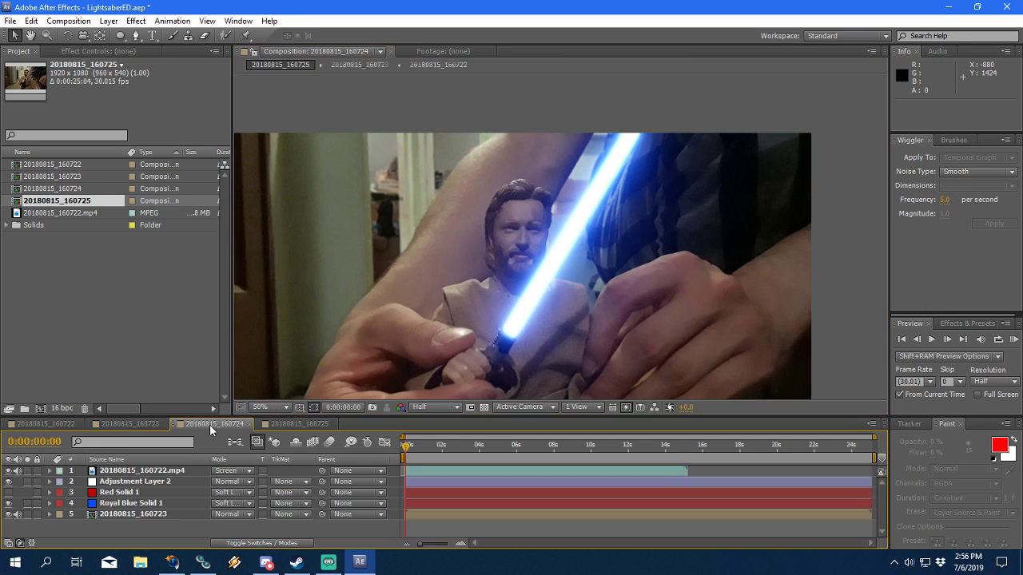
pyautogui.hotkey('ctrl', 's')
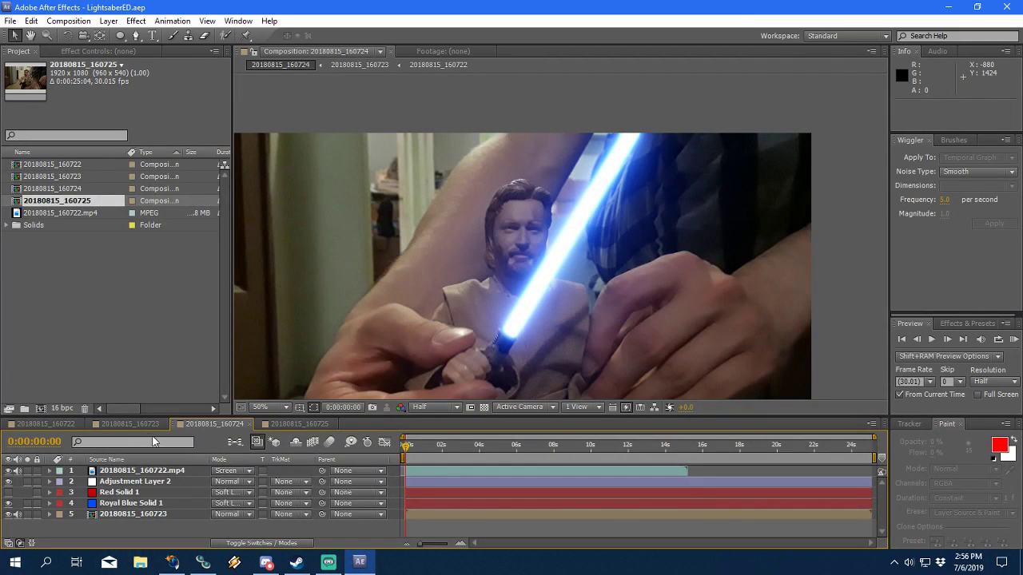
pyautogui.moveTo(63, 199); pyautogui.dragTo(140, 467)
pyautogui.click(234, 472)
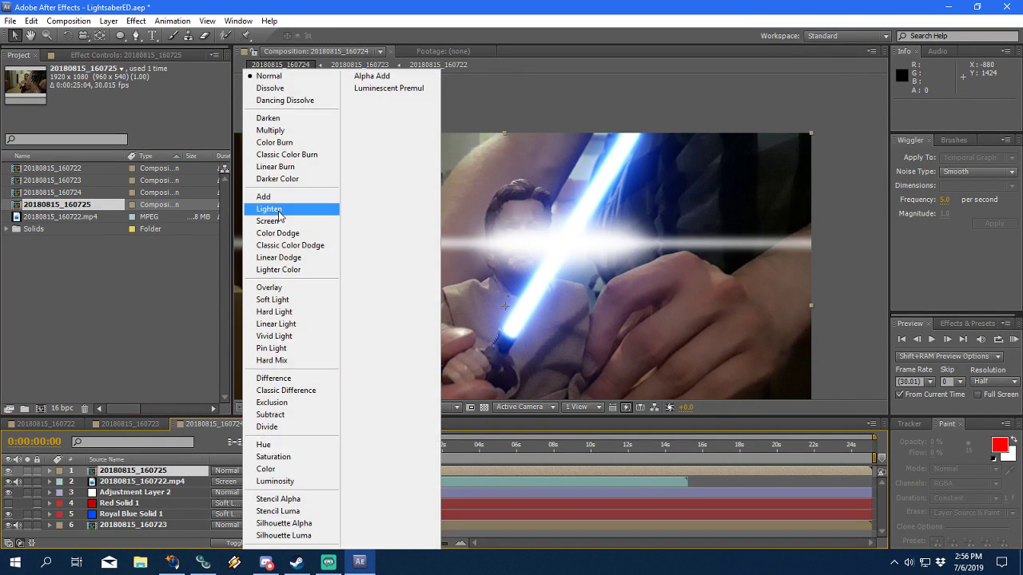
pyautogui.click(270, 193)
# Step: Try Color Balance on the 20180815_160725 layer with Midtone Red Balance 100
pyautogui.click(172, 21)
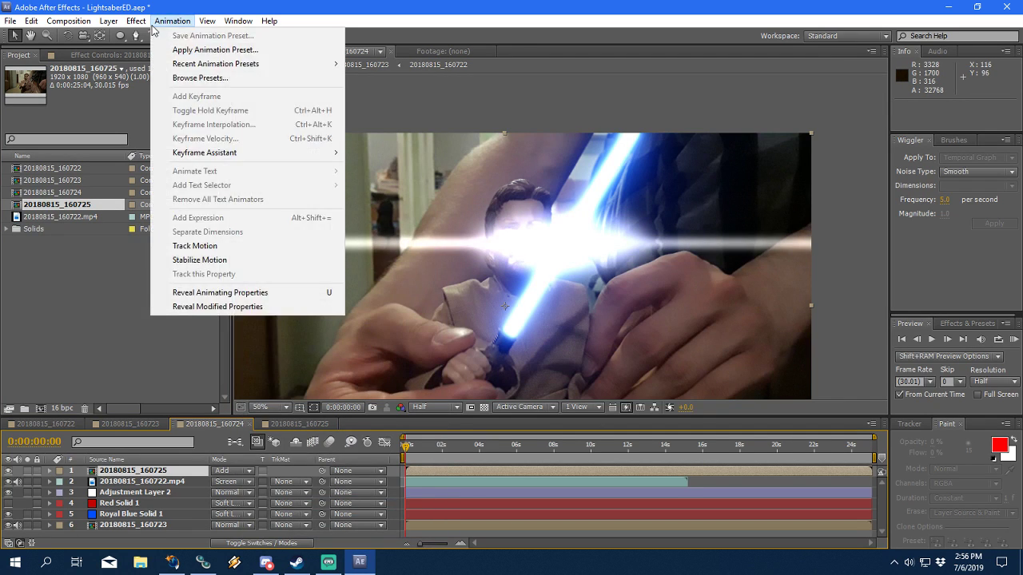
pyautogui.moveTo(136, 21)
pyautogui.moveTo(208, 138)
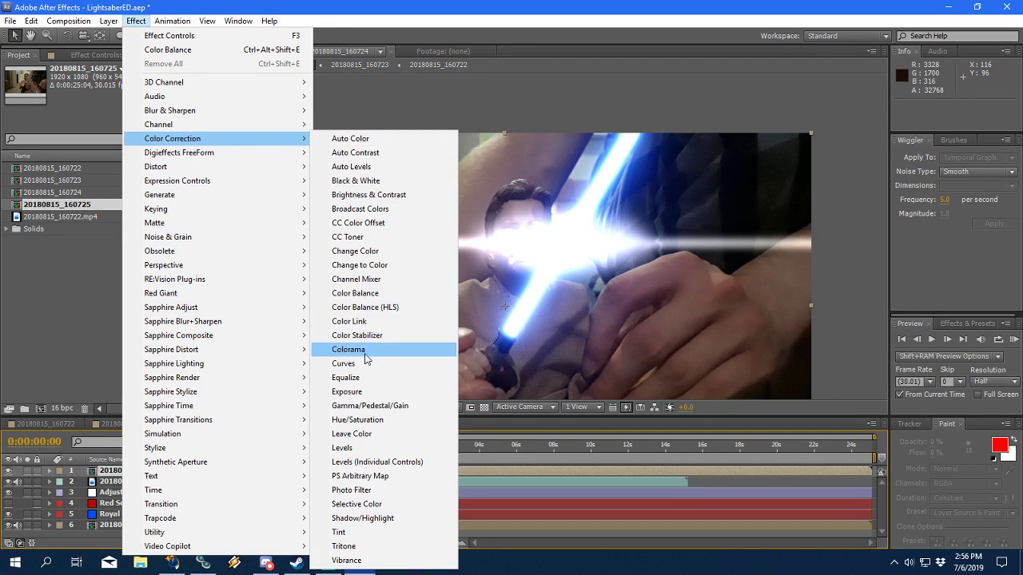
pyautogui.click(356, 293)
pyautogui.click(130, 199)
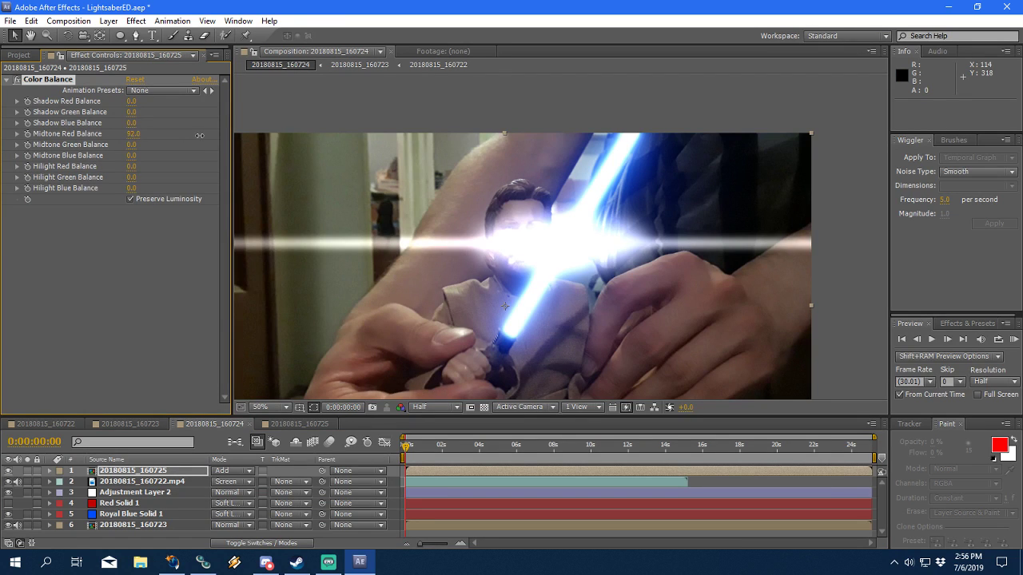
pyautogui.moveTo(246, 134); pyautogui.dragTo(249, 134)
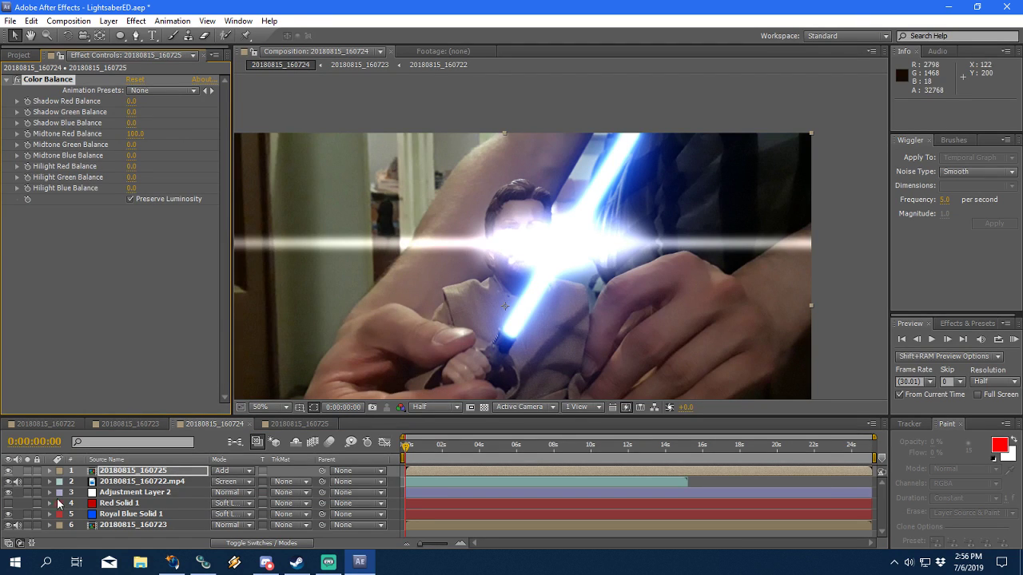
# Step: Hide the 20180815_160722.mp4 layer and delete the Color Balance effect from the 20180815_160725 layer
pyautogui.click(8, 481)
pyautogui.moveTo(134, 135); pyautogui.dragTo(36, 135)
pyautogui.click(52, 80)
pyautogui.press('Delete')
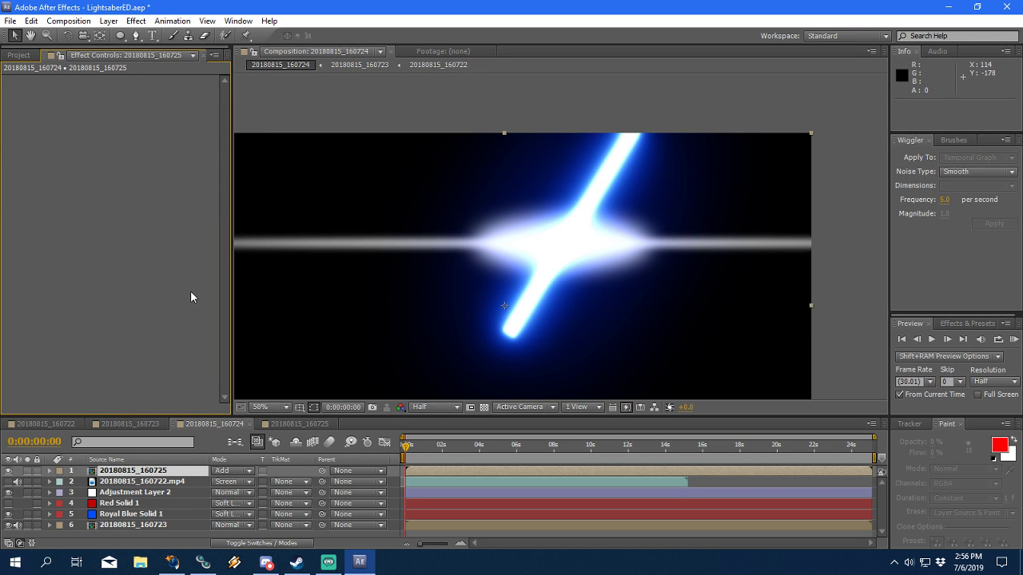
# Step: Add Black Solid 1 beneath the two White Solid 2 layers in the 20180815_160725 composition
pyautogui.click(297, 423)
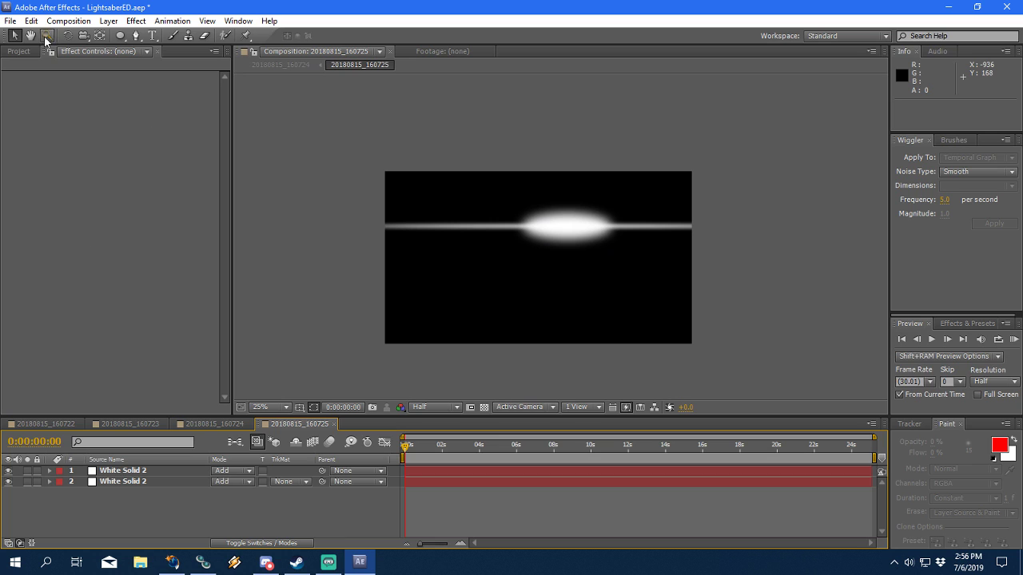
pyautogui.click(19, 51)
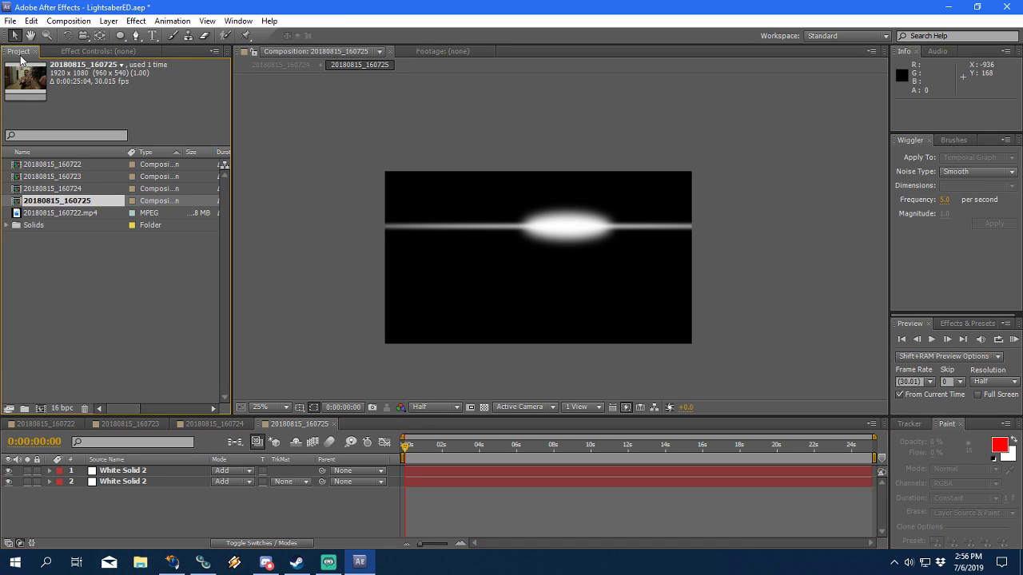
pyautogui.click(8, 226)
pyautogui.moveTo(64, 258); pyautogui.dragTo(123, 504)
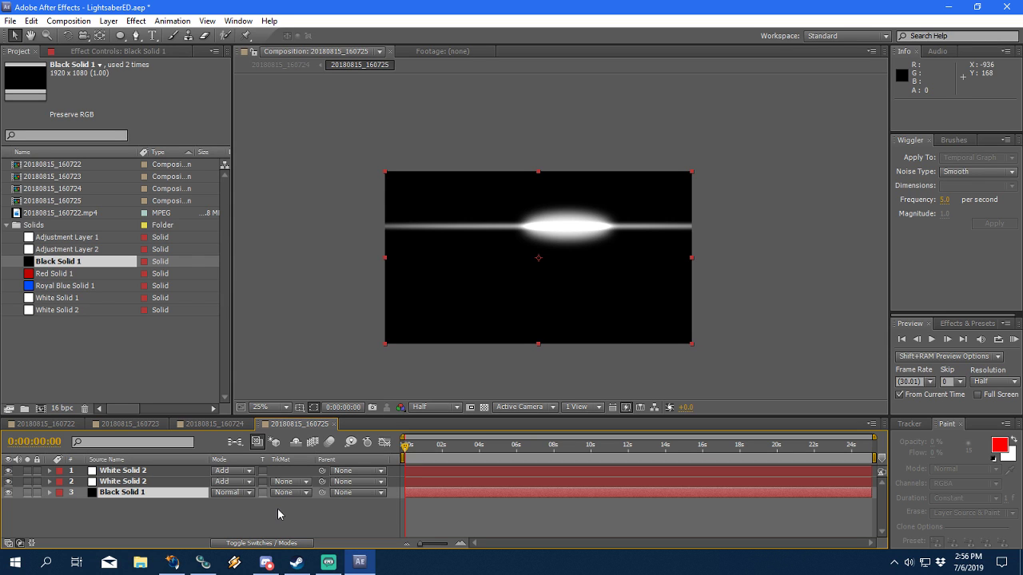
pyautogui.moveTo(112, 497); pyautogui.dragTo(113, 486)
# Step: In 20180815_160724, apply Color Balance to the 20180815_160725 layer with Midtone Red 39, Hilight Red 35 and Hilight Blue -69
pyautogui.click(196, 424)
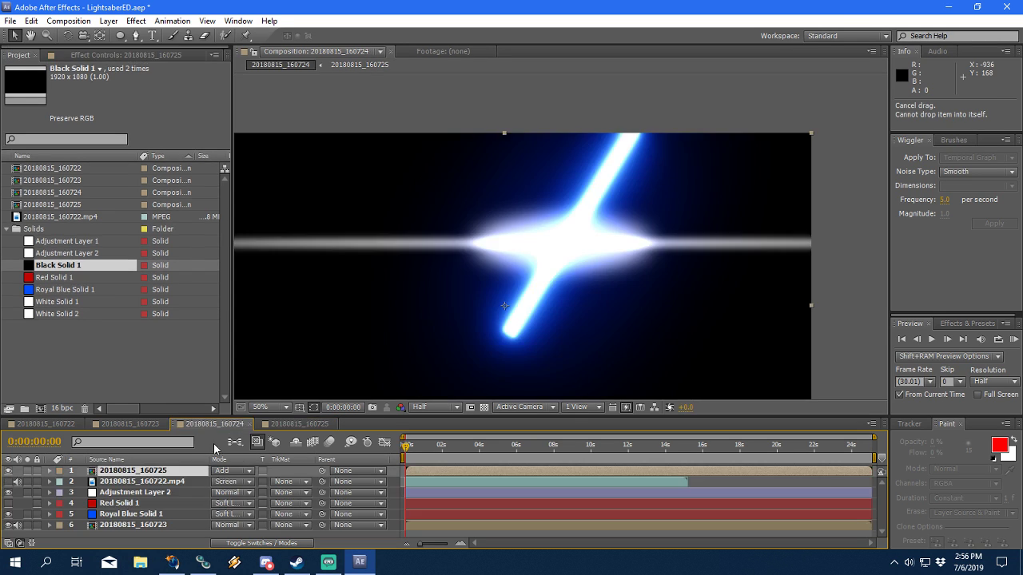
pyautogui.click(123, 54)
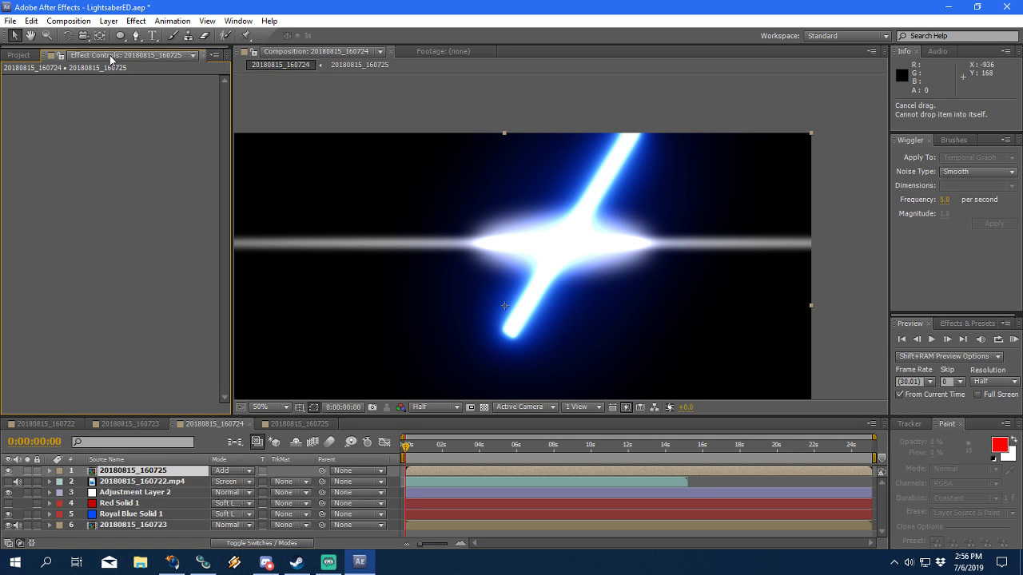
pyautogui.click(136, 21)
pyautogui.moveTo(288, 139)
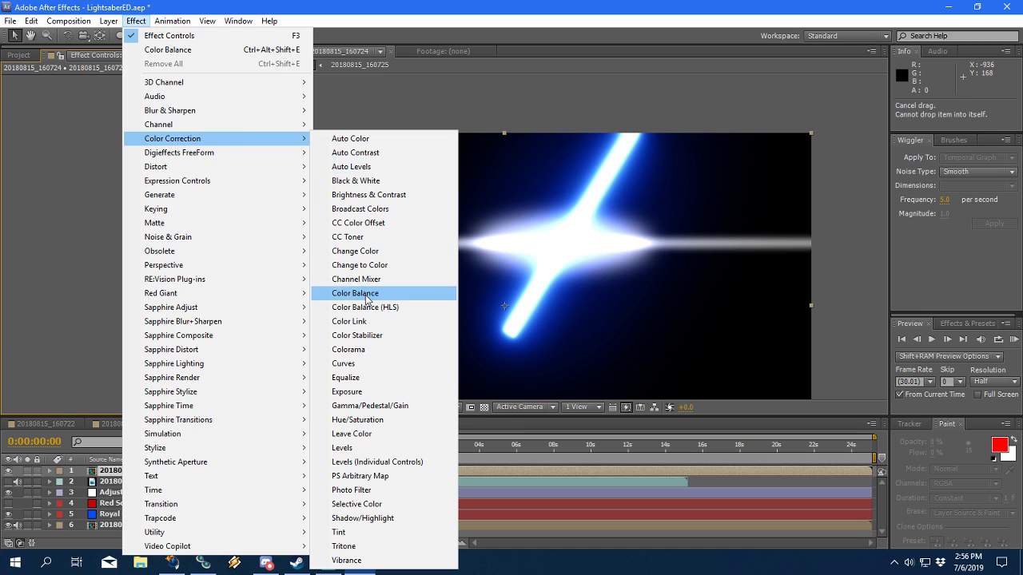
pyautogui.click(355, 294)
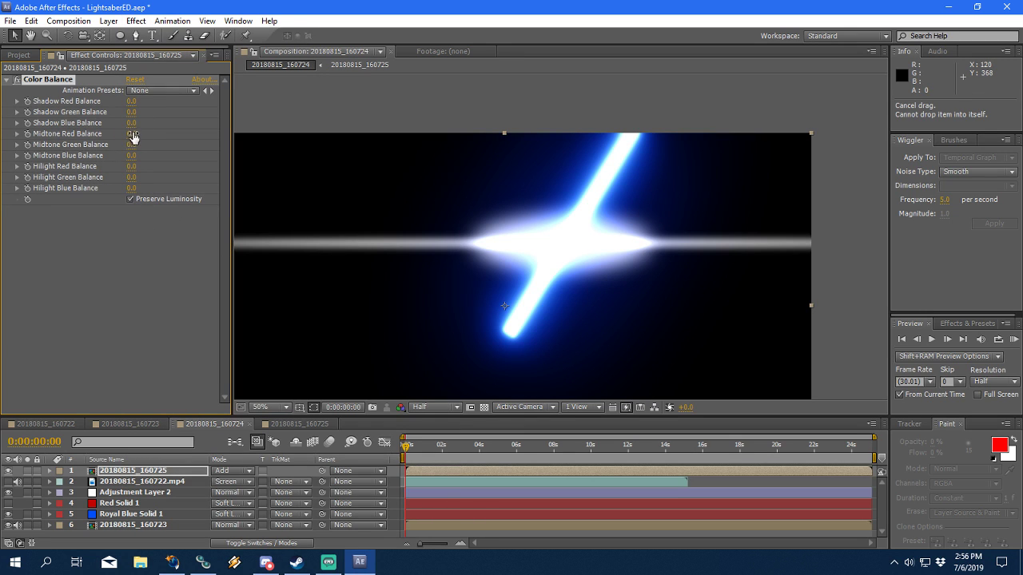
pyautogui.moveTo(133, 135)
pyautogui.mouseDown()
pyautogui.moveTo(149, 133)
pyautogui.moveTo(145, 168)
pyautogui.moveTo(89, 194)
pyautogui.mouseUp()
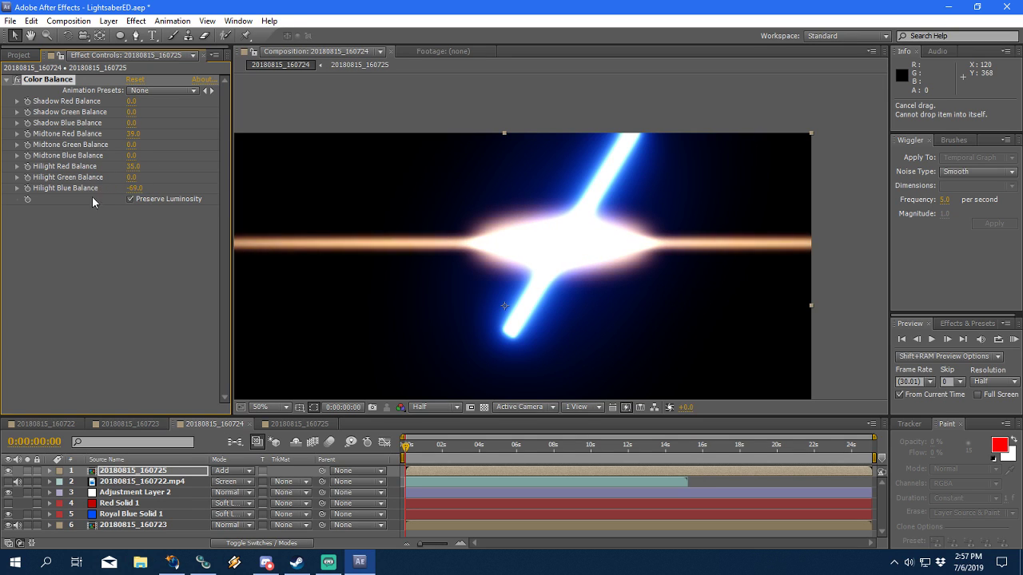
# Step: Set Midtone Red Balance to 41, Midtone Blue Balance to -37 and Hilight Red Balance to 21, and show the 20180815_160722.mp4 layer
pyautogui.moveTo(134, 167)
pyautogui.mouseDown()
pyautogui.moveTo(122, 166)
pyautogui.moveTo(133, 141)
pyautogui.moveTo(140, 163)
pyautogui.mouseUp()
pyautogui.moveTo(108, 155); pyautogui.dragTo(141, 132)
pyautogui.scroll(-1, 527, 302)
pyautogui.scroll(1, 503, 251)
pyautogui.scroll(-1, 503, 251)
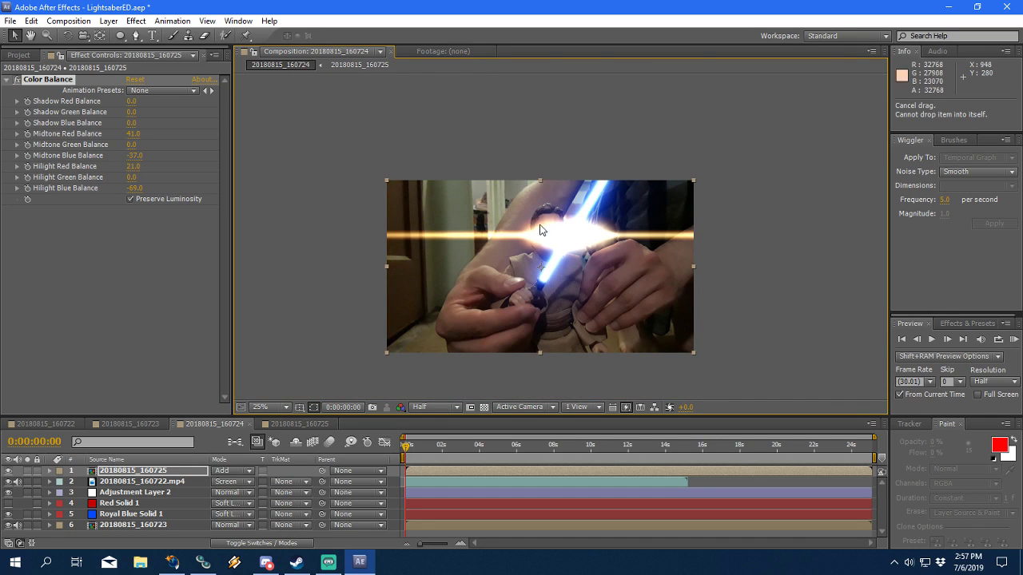
# Step: Duplicate the 20180815_160725 flash layer in the 20180815_160724 composition
pyautogui.click(146, 493)
pyautogui.click(128, 471)
pyautogui.hotkey('ctrl', 'd')
# Step: Apply Fast Blur to the top 20180815_160725 layer with Blurriness 115 and Repeat Edge Pixels enabled
pyautogui.click(136, 21)
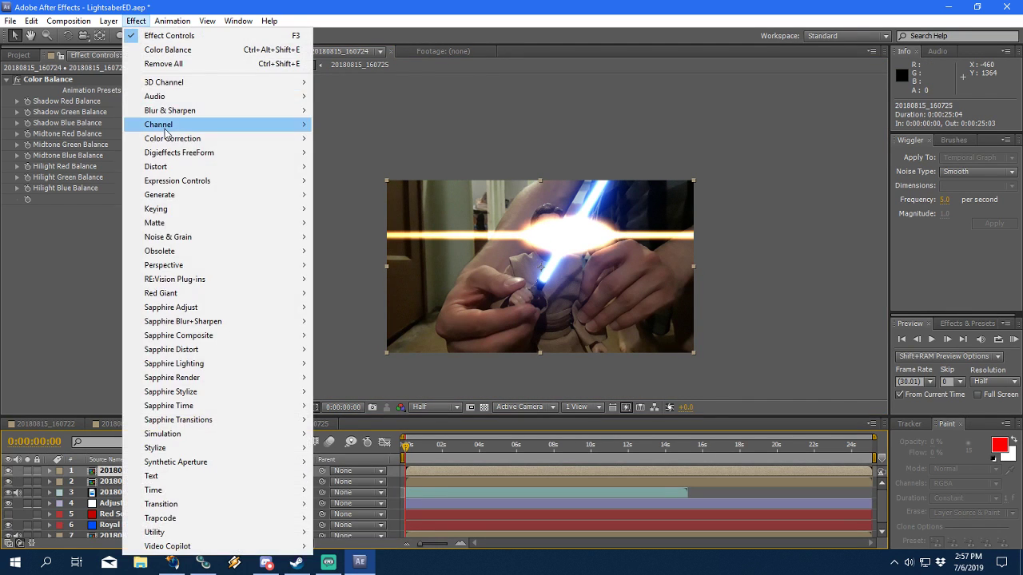
pyautogui.moveTo(180, 117)
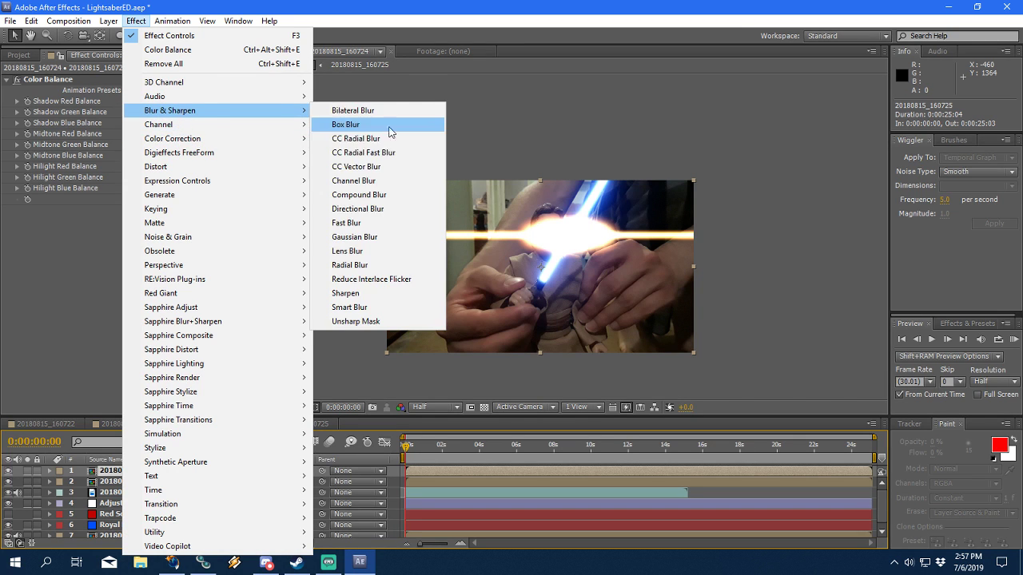
pyautogui.click(339, 227)
pyautogui.click(131, 253)
pyautogui.moveTo(132, 232); pyautogui.dragTo(189, 233)
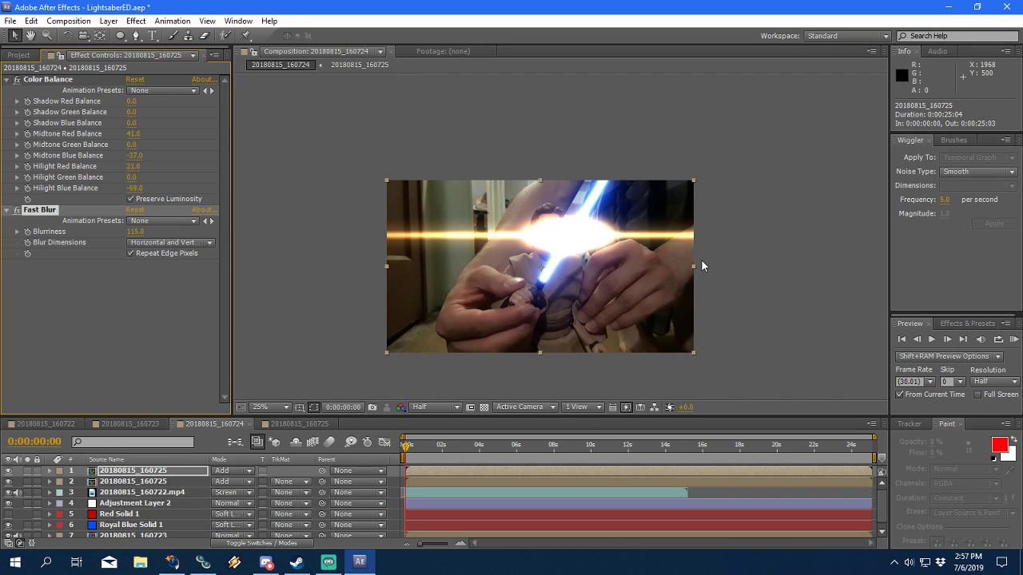
pyautogui.scroll(2, 555, 251)
pyautogui.scroll(-2, 547, 246)
# Step: Delete both 20180815_160725 flash layers from the 20180815_160724 composition
pyautogui.click(157, 483)
pyautogui.keyDown('shift'); pyautogui.click(182, 471); pyautogui.keyUp('shift')
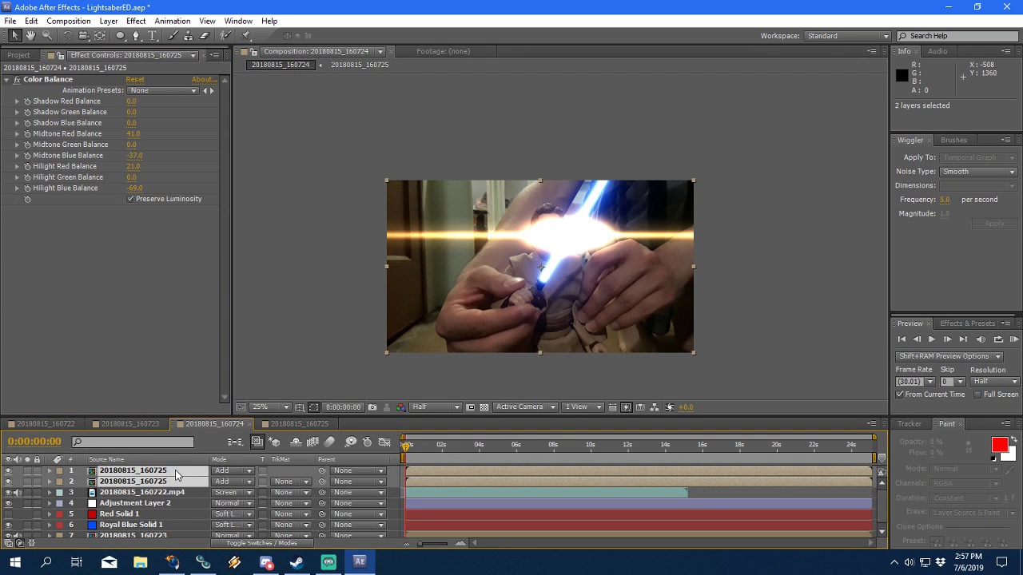
pyautogui.press('Delete')
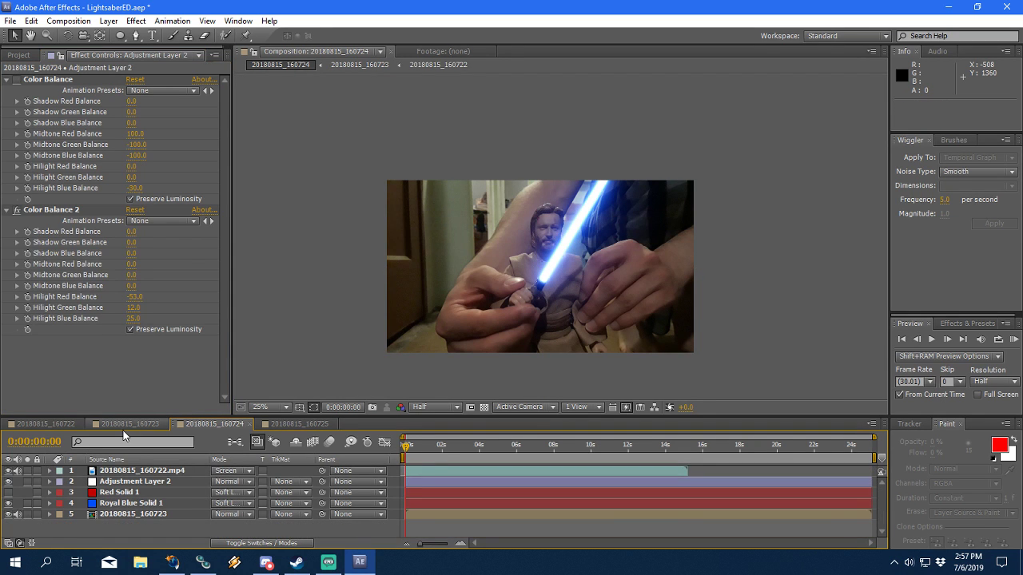
pyautogui.hotkey('ctrl', 'z')
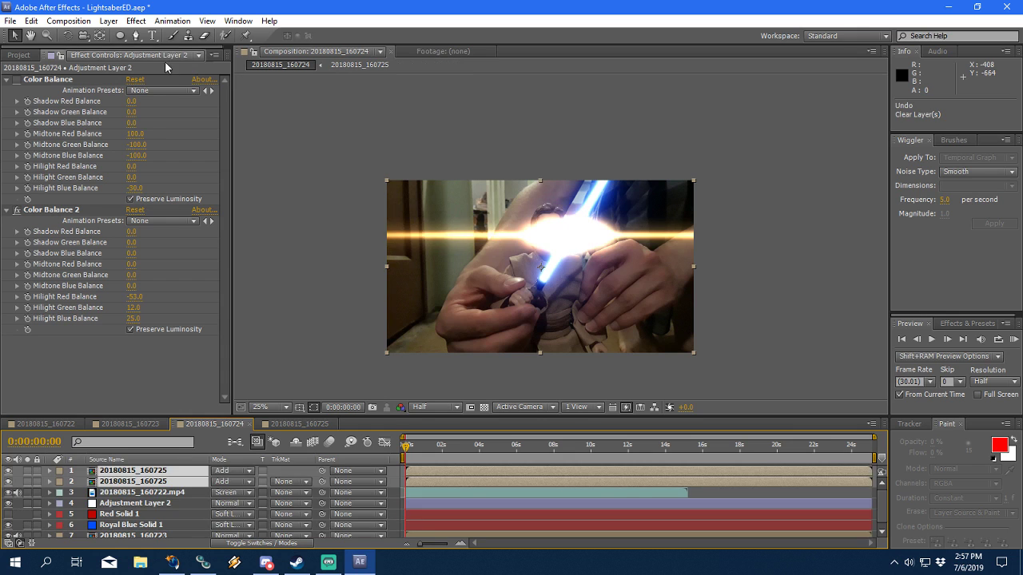
pyautogui.click(32, 21)
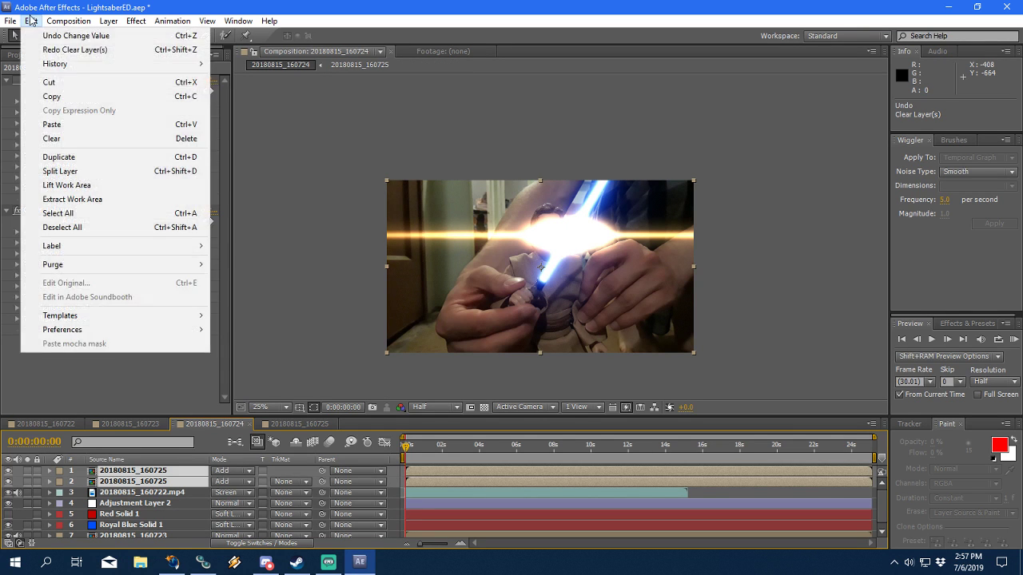
pyautogui.click(76, 50)
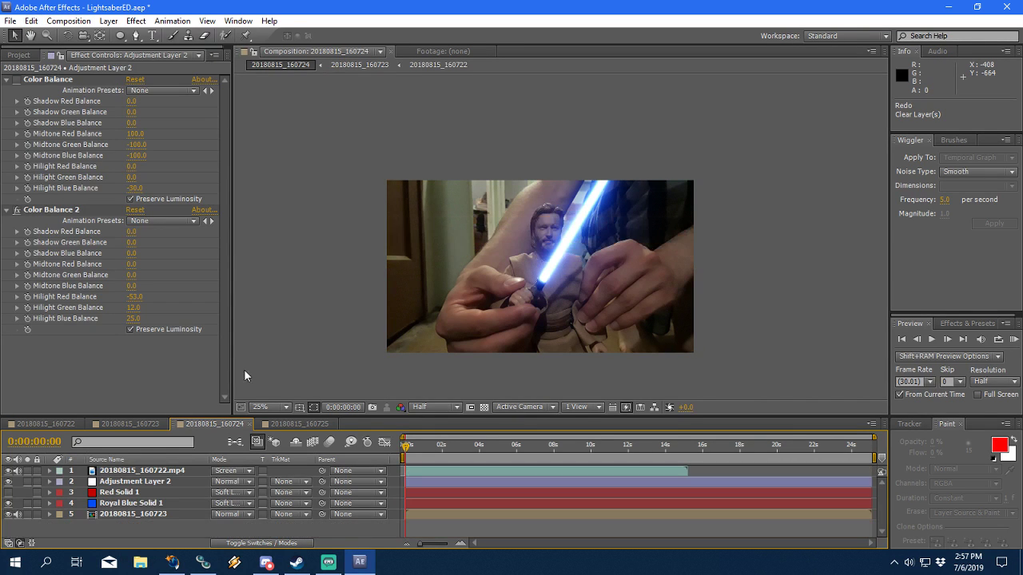
pyautogui.click(144, 471)
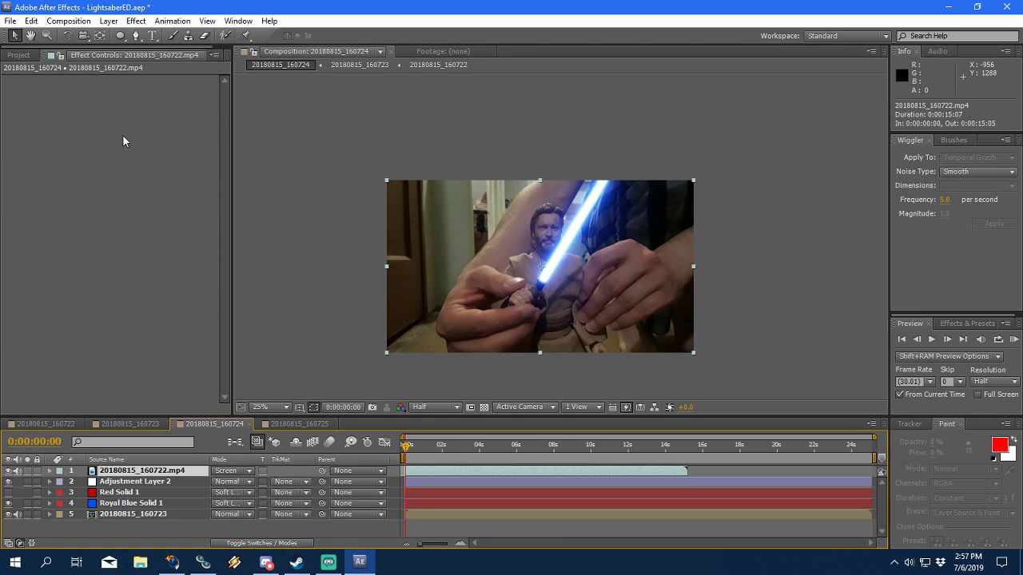
pyautogui.click(109, 21)
pyautogui.moveTo(126, 35)
pyautogui.click(410, 44)
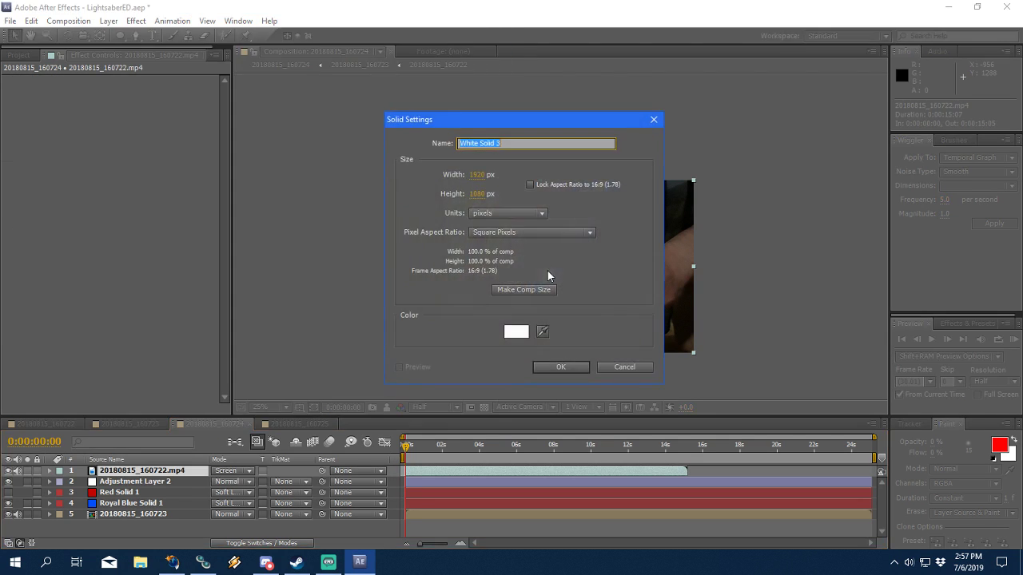
pyautogui.click(515, 333)
pyautogui.write('000000')
pyautogui.click(419, 167)
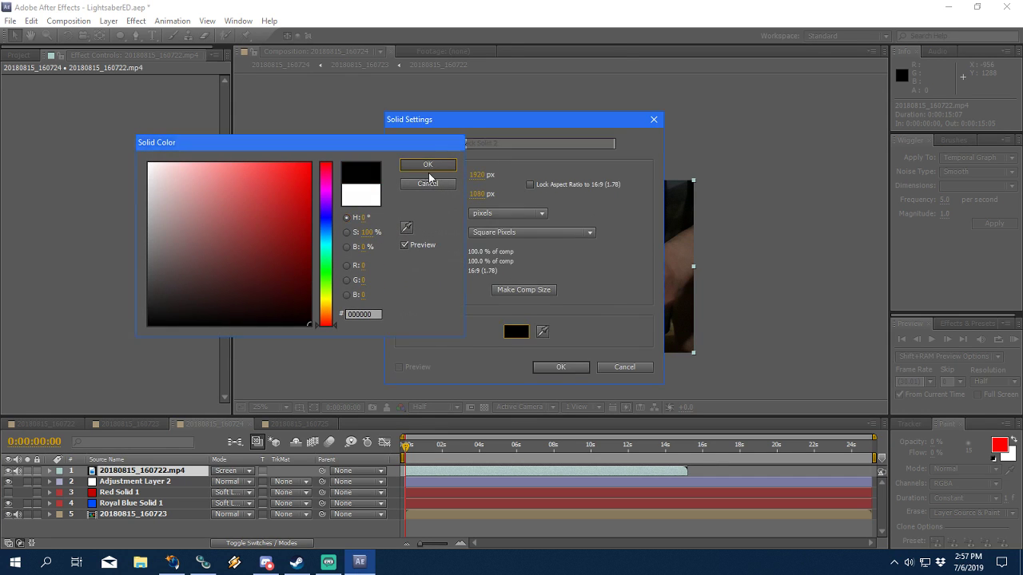
pyautogui.click(561, 367)
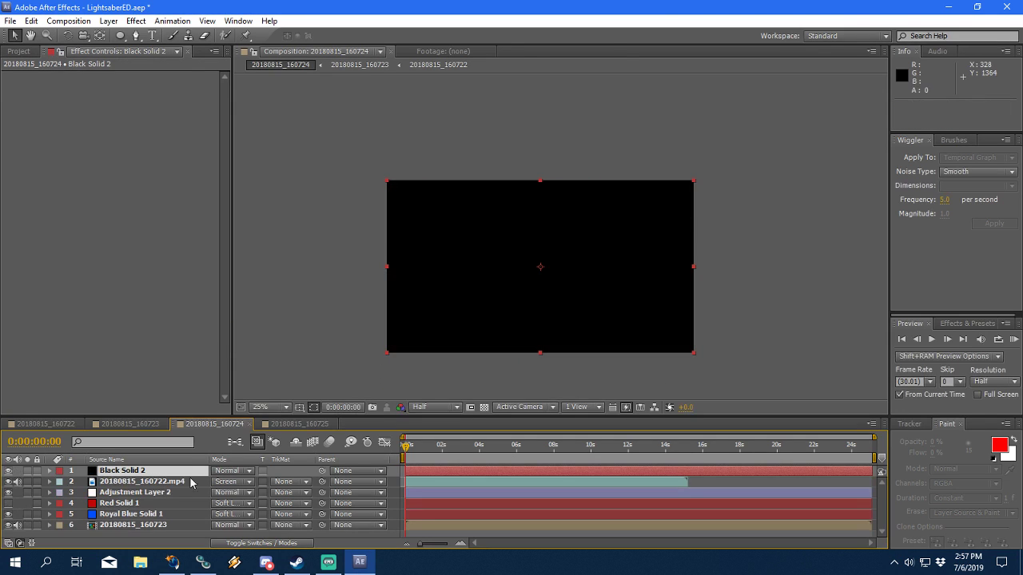
pyautogui.click(243, 470)
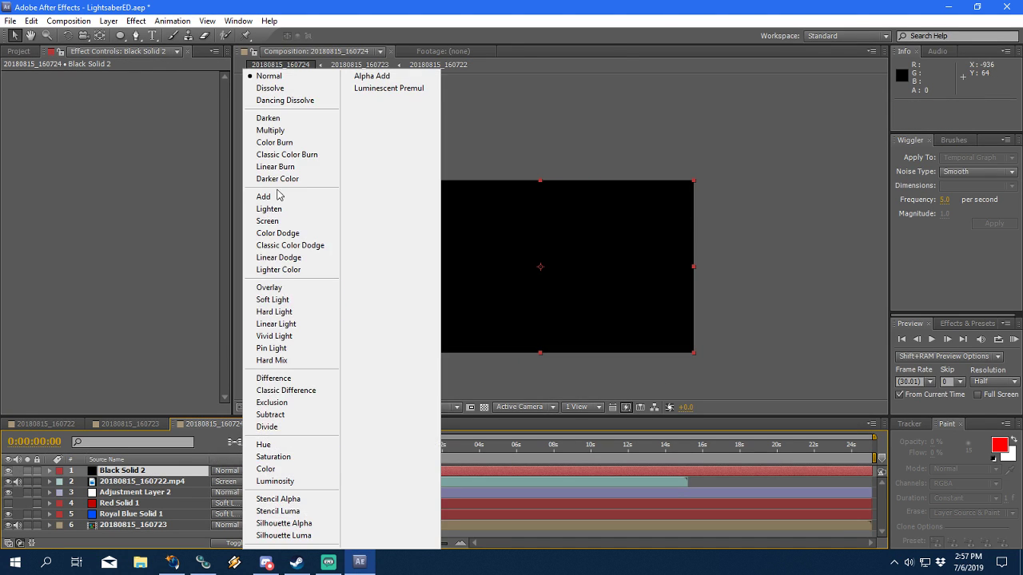
pyautogui.click(278, 196)
# Step: Search the effects for "lens" and apply the Generate Lens Flare effect to the black solid
pyautogui.click(134, 21)
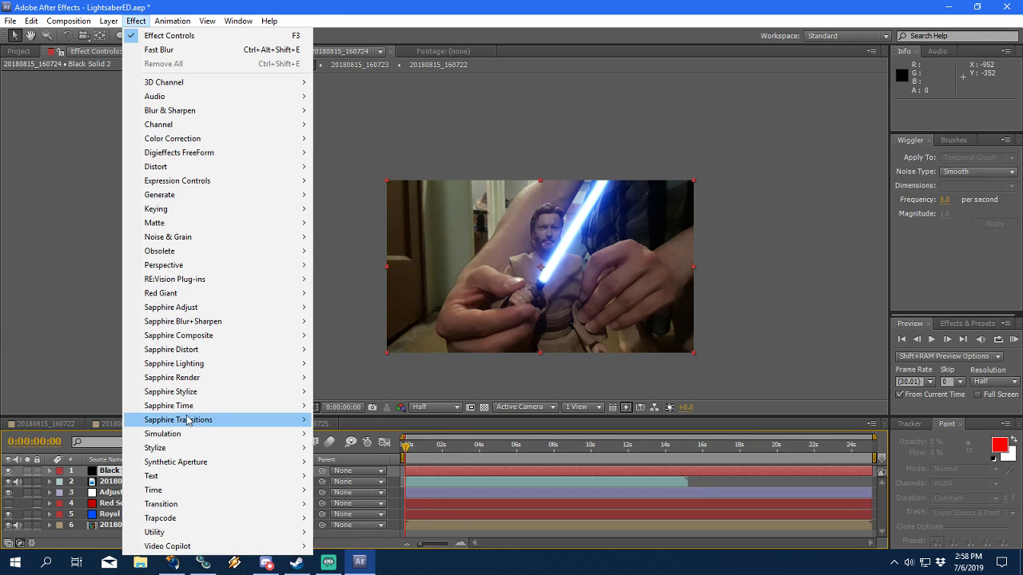
pyautogui.moveTo(184, 454)
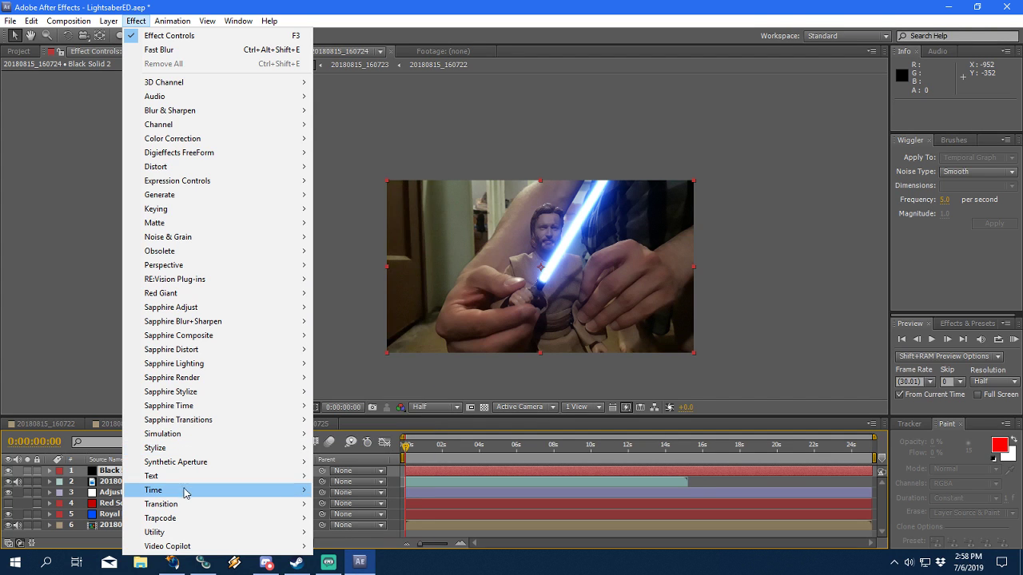
pyautogui.moveTo(183, 246)
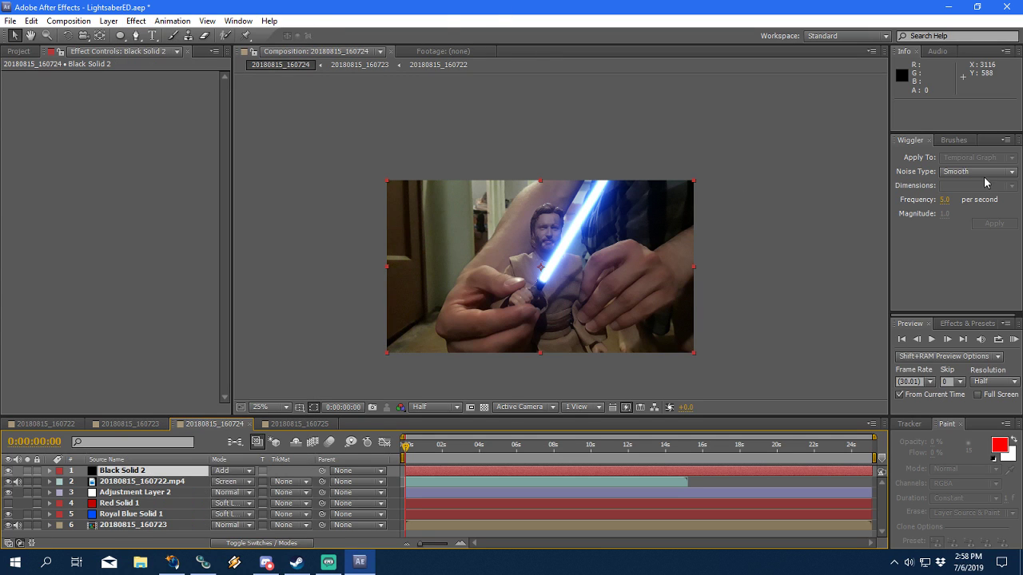
pyautogui.click(965, 324)
pyautogui.click(950, 339)
pyautogui.write('lens')
pyautogui.scroll(-3, 1013, 373)
pyautogui.moveTo(944, 370); pyautogui.dragTo(557, 318)
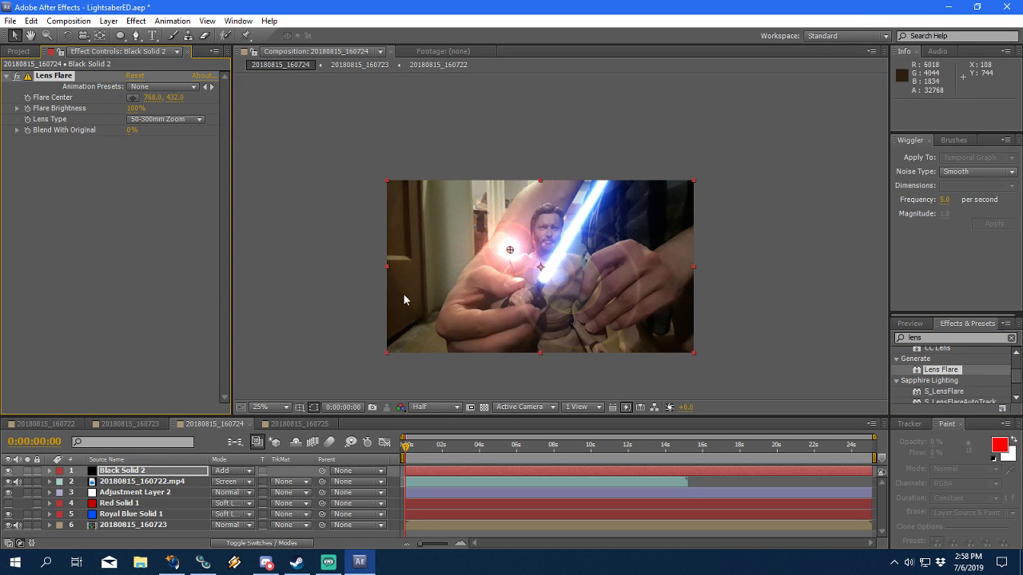
# Step: Try the flare center on the blade at about 1152, 328 and beside the figure's head at about 896, 382
pyautogui.moveTo(515, 248); pyautogui.dragTo(571, 233)
pyautogui.press('.')
pyautogui.moveTo(419, 273); pyautogui.dragTo(414, 272)
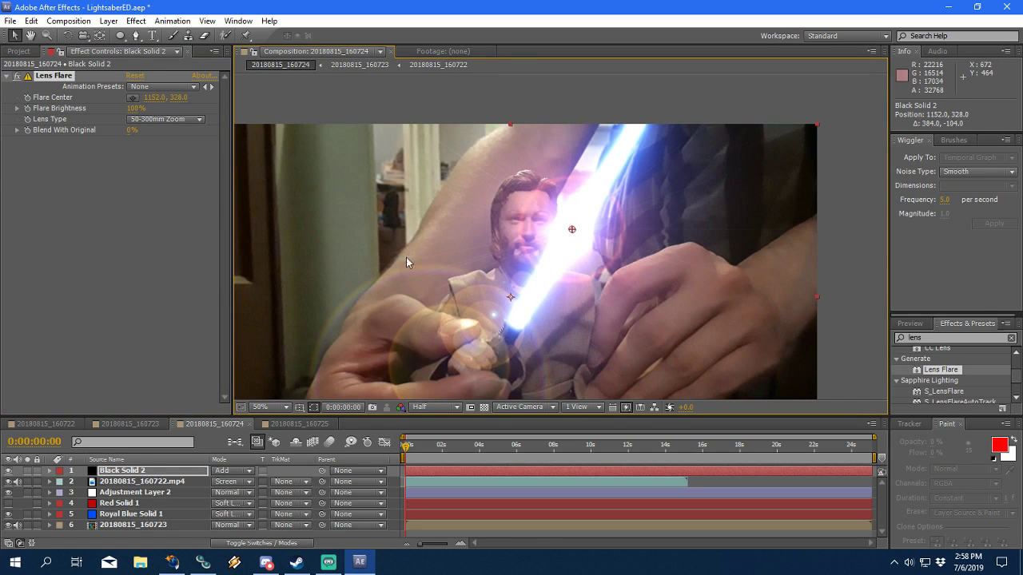
pyautogui.click(131, 97)
pyautogui.click(491, 223)
pyautogui.moveTo(491, 225); pyautogui.dragTo(426, 259)
pyautogui.hotkey('ctrl', 'z')
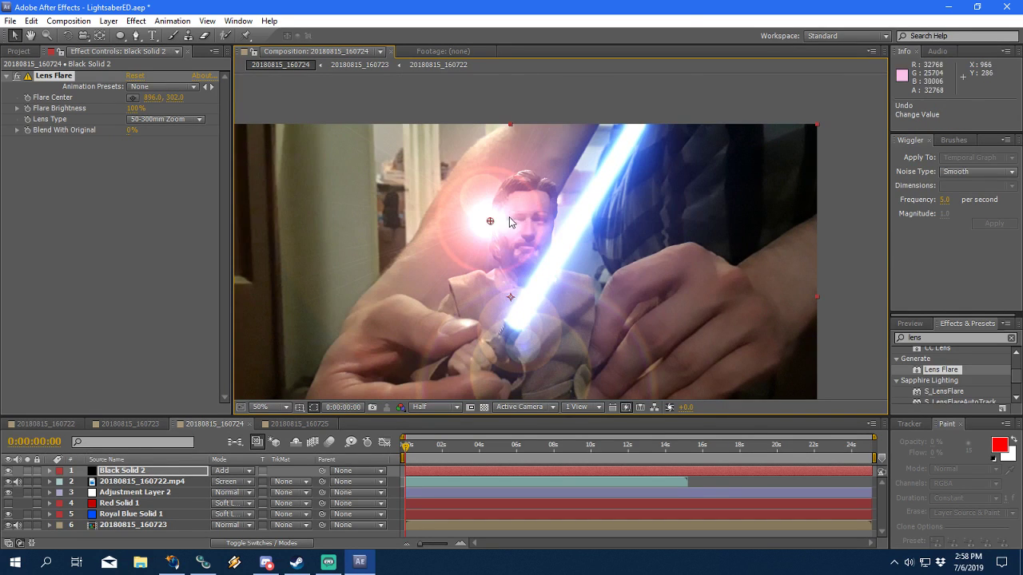
# Step: Move the flare center across the frame to about 480, 282, and back onto the blade at about 1180, 282
pyautogui.moveTo(491, 222); pyautogui.dragTo(302, 233)
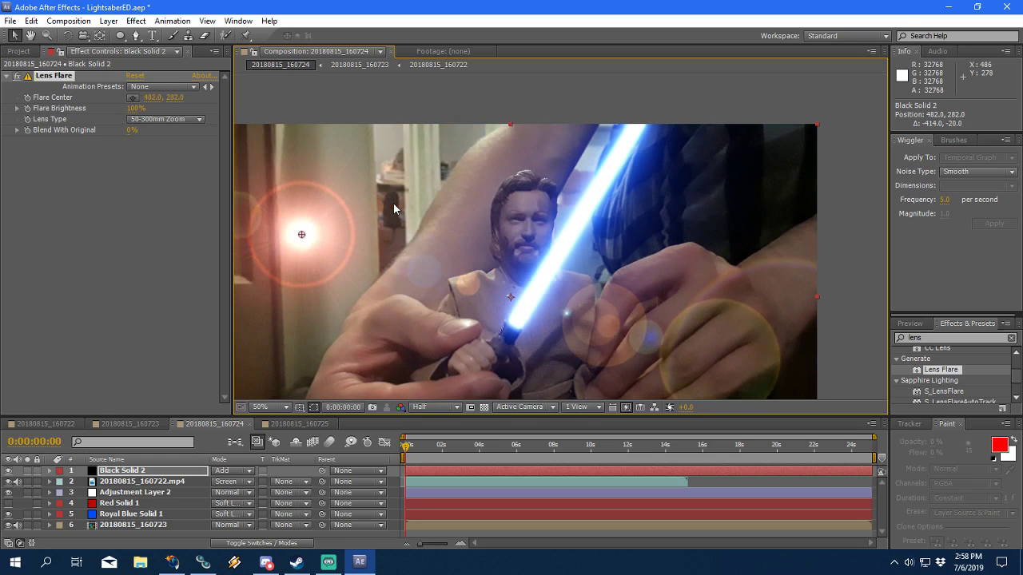
pyautogui.moveTo(382, 209); pyautogui.dragTo(381, 209)
pyautogui.scroll(-2, 354, 301)
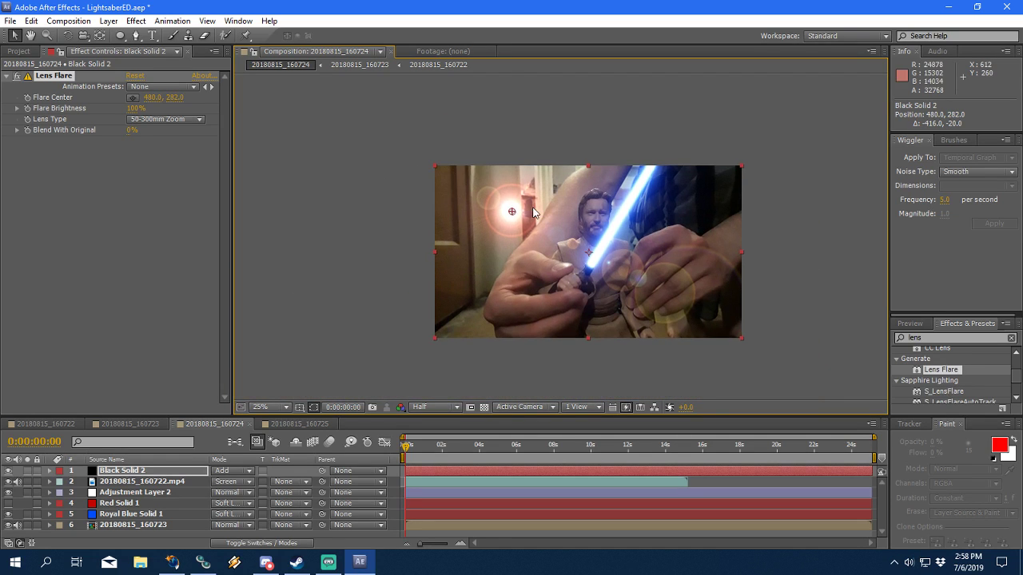
pyautogui.moveTo(513, 212); pyautogui.dragTo(626, 213)
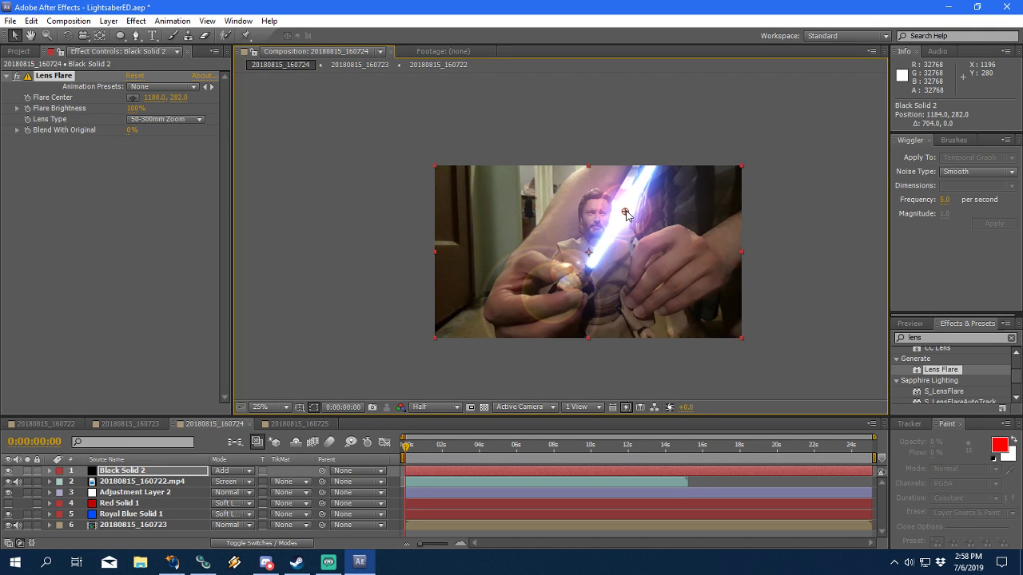
pyautogui.moveTo(627, 214); pyautogui.dragTo(625, 214)
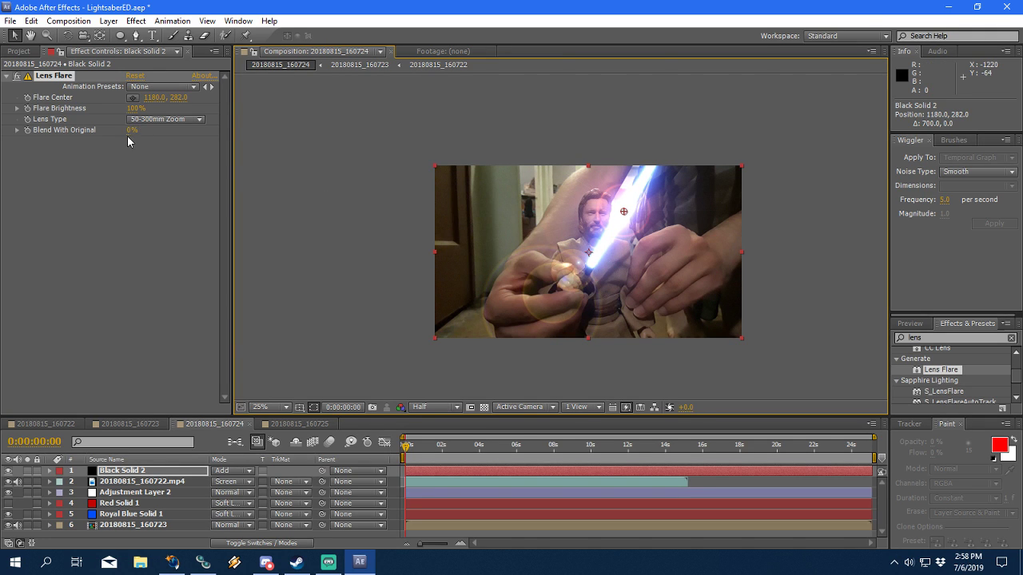
# Step: Compare the 35mm Prime and 105mm Prime lens types on the flare, and return it to 50-300mm Zoom
pyautogui.click(133, 117)
pyautogui.click(157, 149)
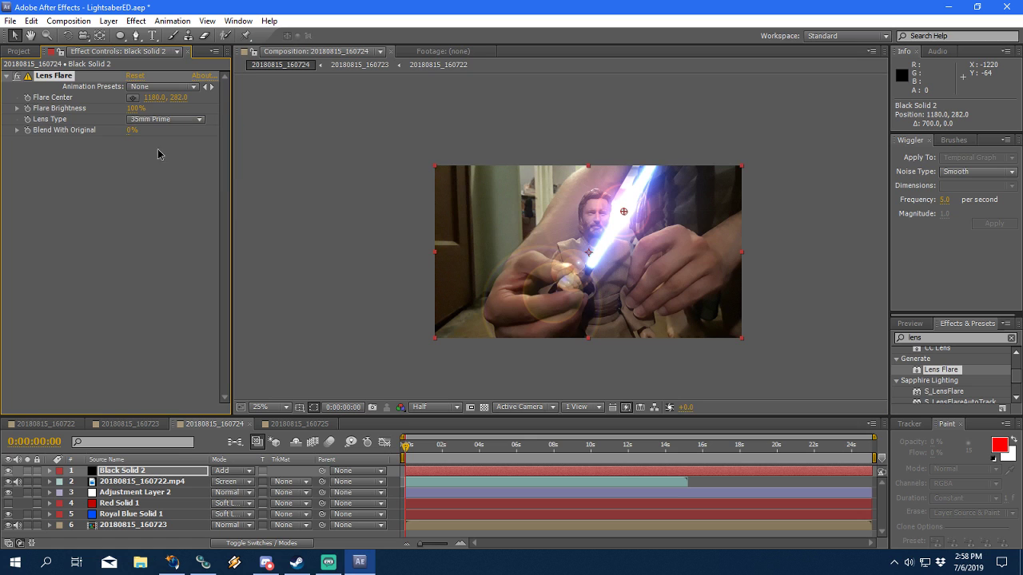
pyautogui.click(157, 120)
pyautogui.click(157, 162)
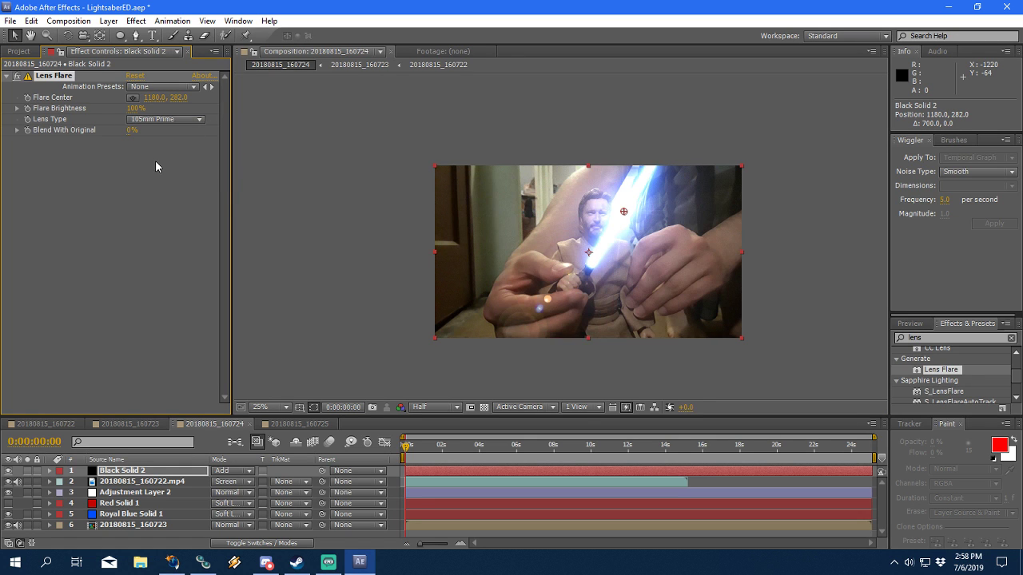
pyautogui.moveTo(623, 221)
pyautogui.mouseDown()
pyautogui.moveTo(589, 211)
pyautogui.moveTo(580, 220)
pyautogui.moveTo(595, 199)
pyautogui.moveTo(623, 220)
pyautogui.mouseUp()
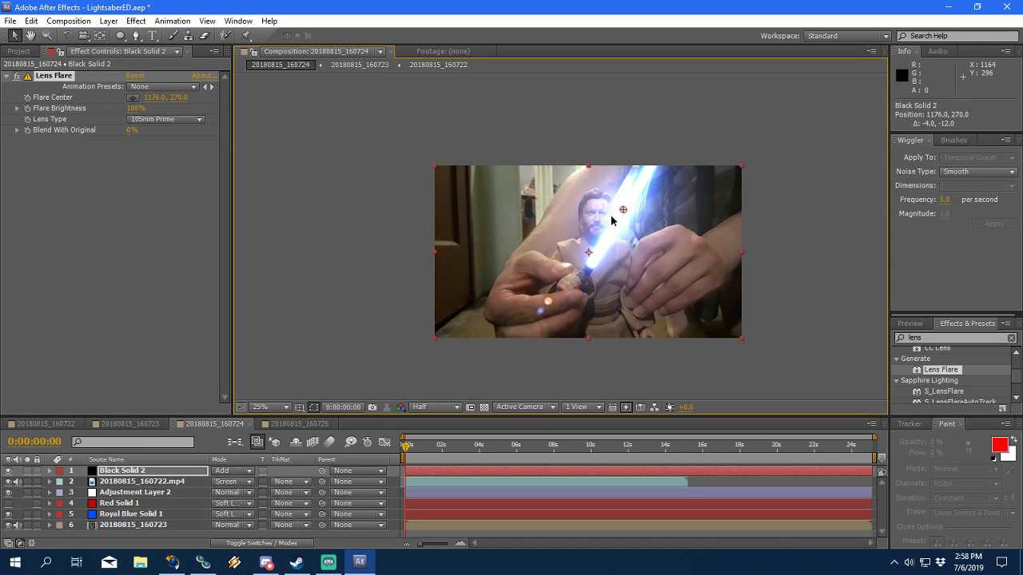
pyautogui.click(194, 119)
pyautogui.click(194, 129)
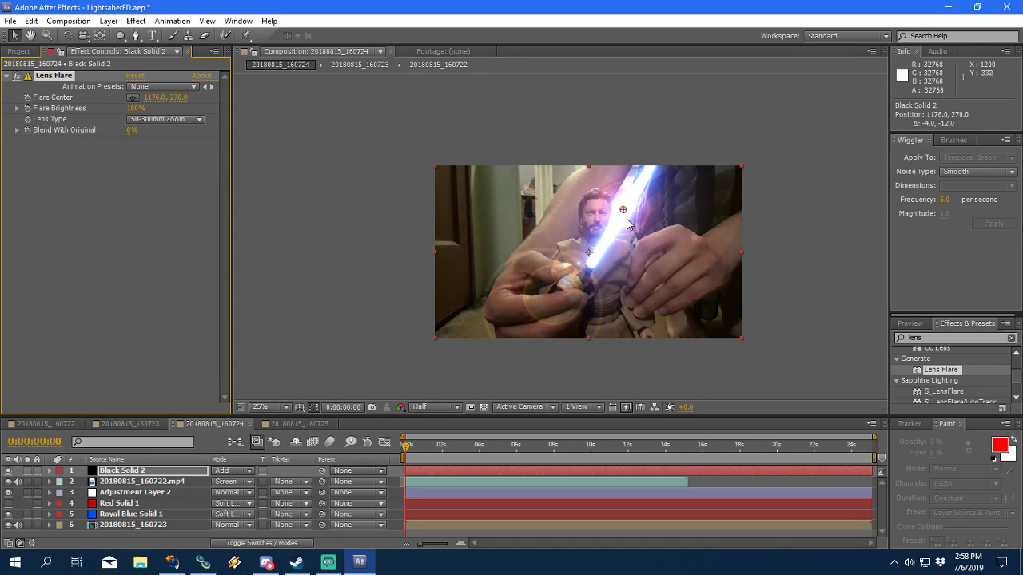
# Step: Shift the flare center along the blade with Flare Brightness at 100%, and try it away from the blade at about 556, 398
pyautogui.moveTo(623, 214)
pyautogui.mouseDown()
pyautogui.moveTo(483, 237)
pyautogui.moveTo(633, 206)
pyautogui.moveTo(637, 218)
pyautogui.moveTo(625, 208)
pyautogui.mouseUp()
pyautogui.moveTo(140, 108)
pyautogui.mouseDown()
pyautogui.moveTo(149, 109)
pyautogui.moveTo(139, 115)
pyautogui.mouseUp()
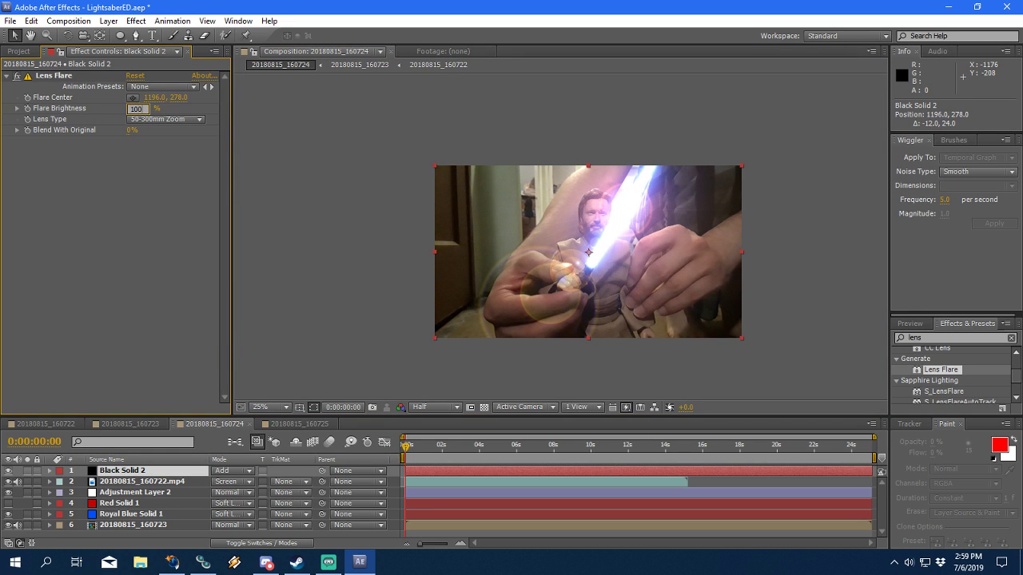
pyautogui.press('Return')
pyautogui.moveTo(627, 213); pyautogui.dragTo(523, 232)
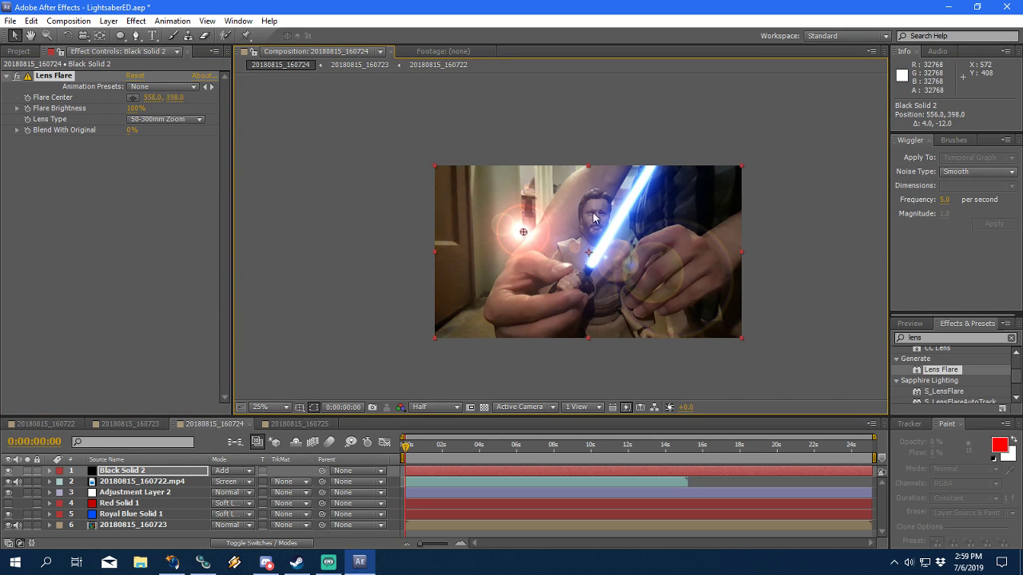
pyautogui.hotkey('ctrl', 'z')
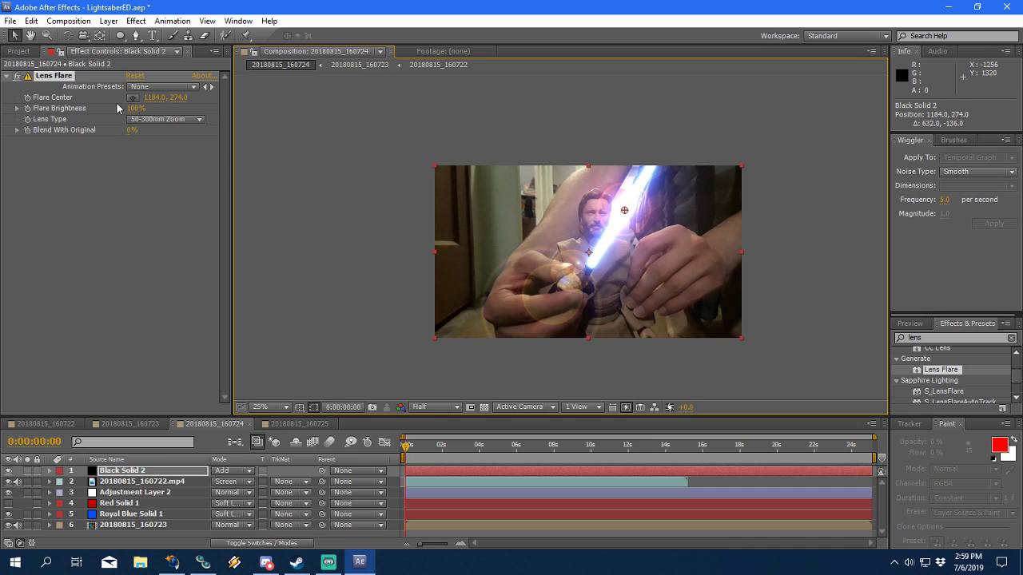
# Step: Replace the Lens Flare effect on the black solid with Video Copilot Optical Flares and open its options window maximized
pyautogui.click(50, 75)
pyautogui.press('Delete')
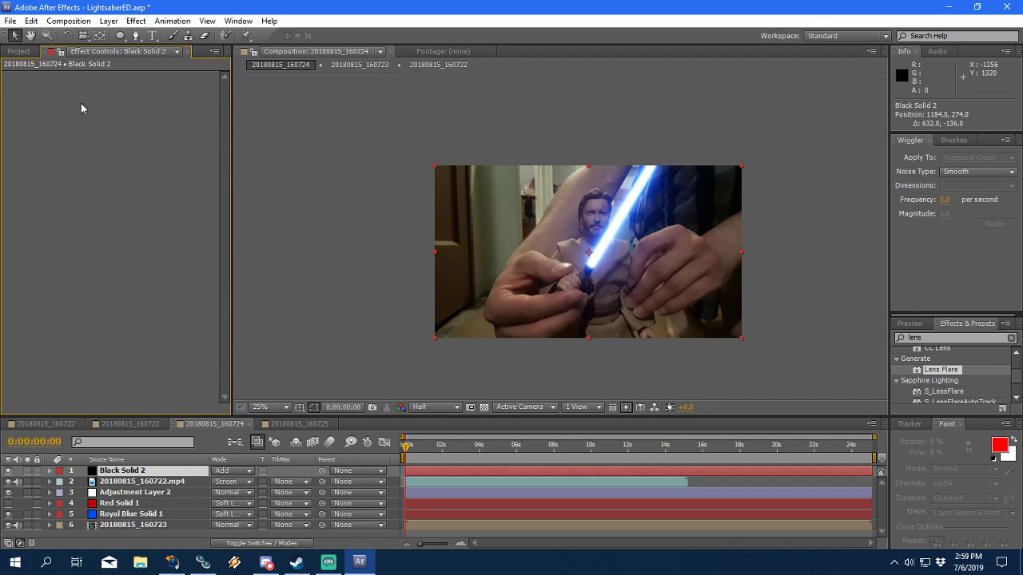
pyautogui.click(136, 21)
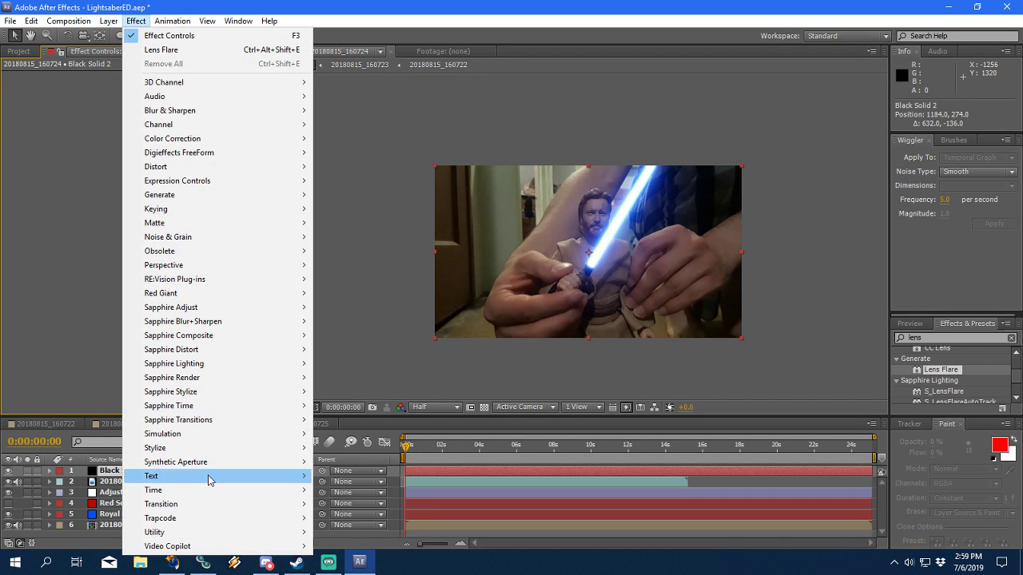
pyautogui.moveTo(209, 547)
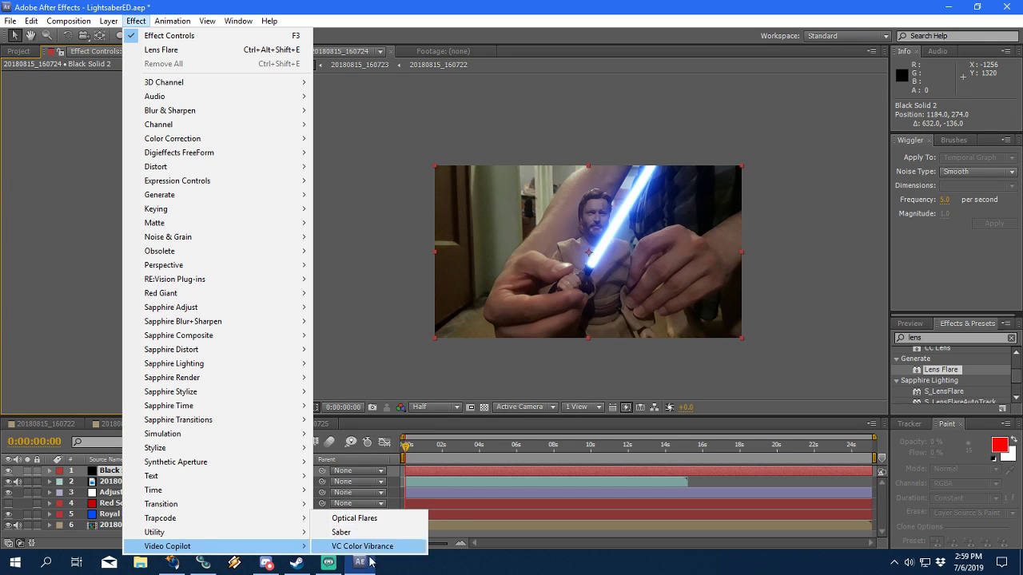
pyautogui.click(372, 524)
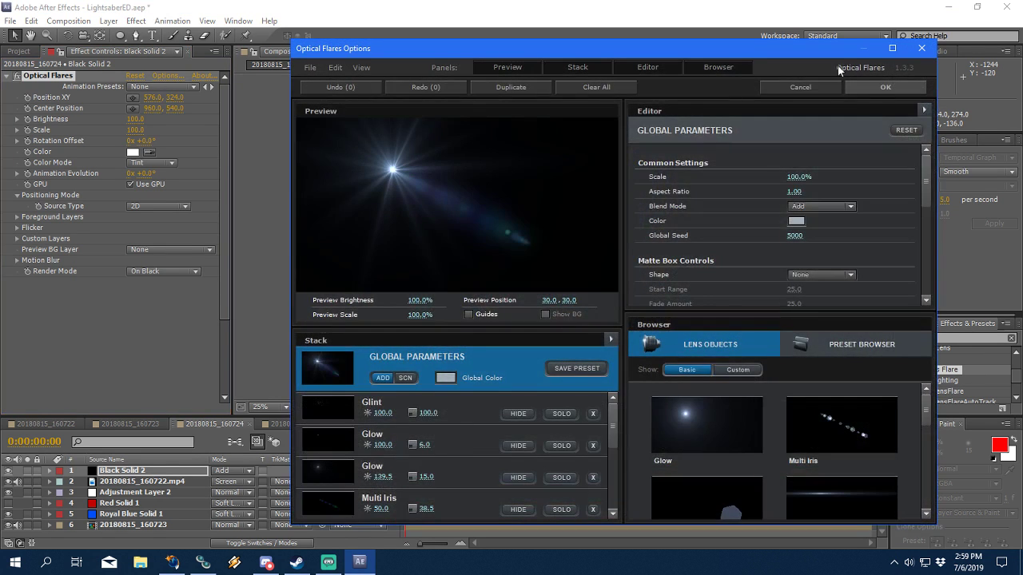
pyautogui.click(894, 48)
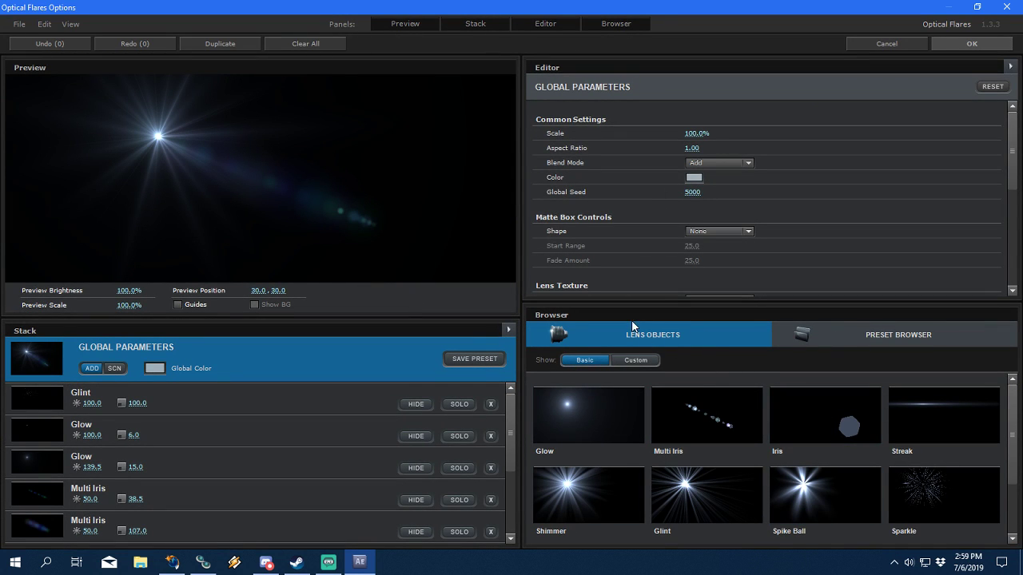
# Step: Preview the Contact Flash preset from the _Custom Presets folder, and load Contact Flash 2 as the flare
pyautogui.click(826, 336)
pyautogui.click(594, 406)
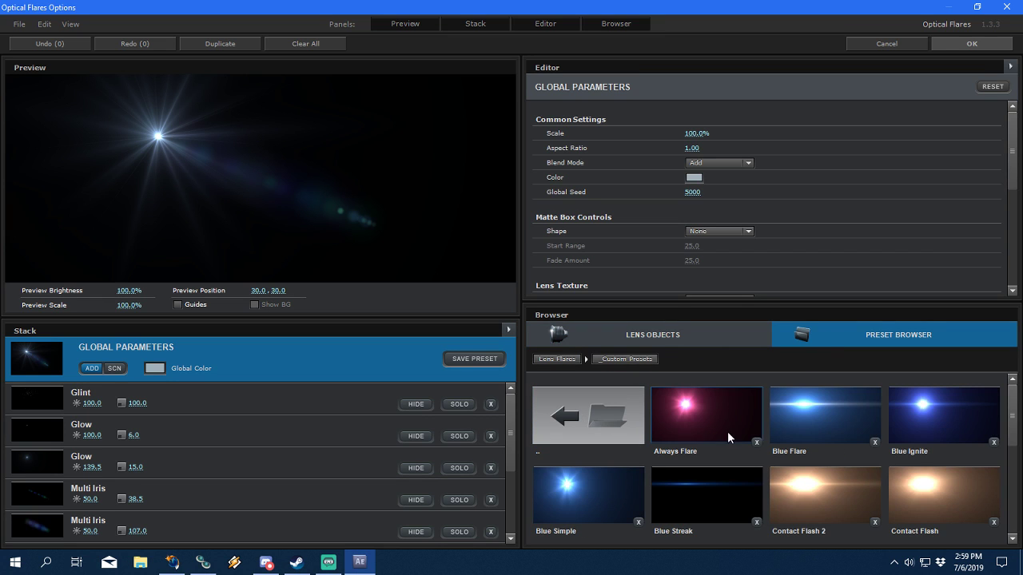
pyautogui.click(962, 496)
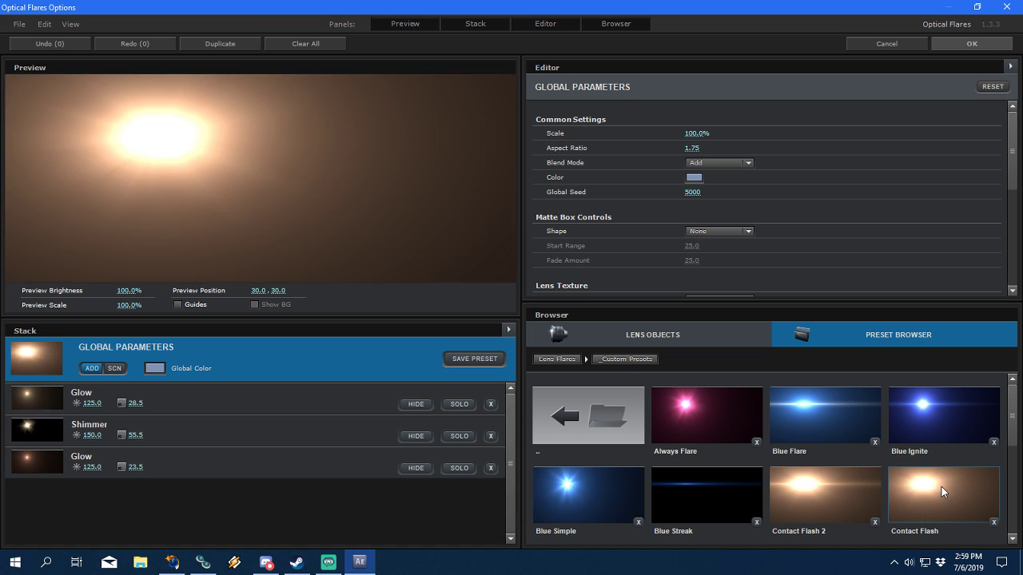
pyautogui.click(813, 502)
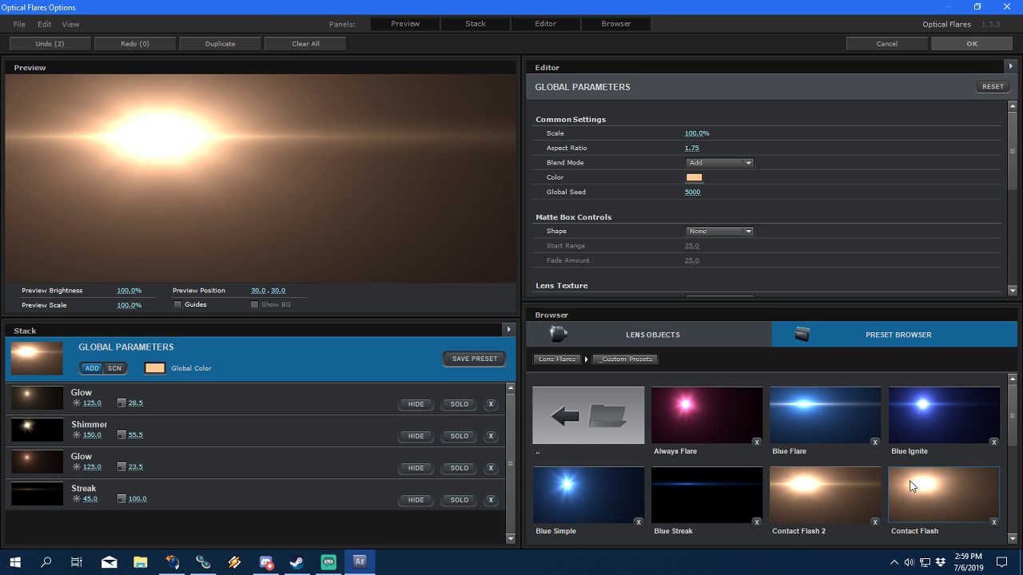
# Step: Preview the Contact Flash, Contact Flash 2, Lock Flare and Ignite Flare 2 presets from the _Custom Presets folder
pyautogui.scroll(-1, 908, 481)
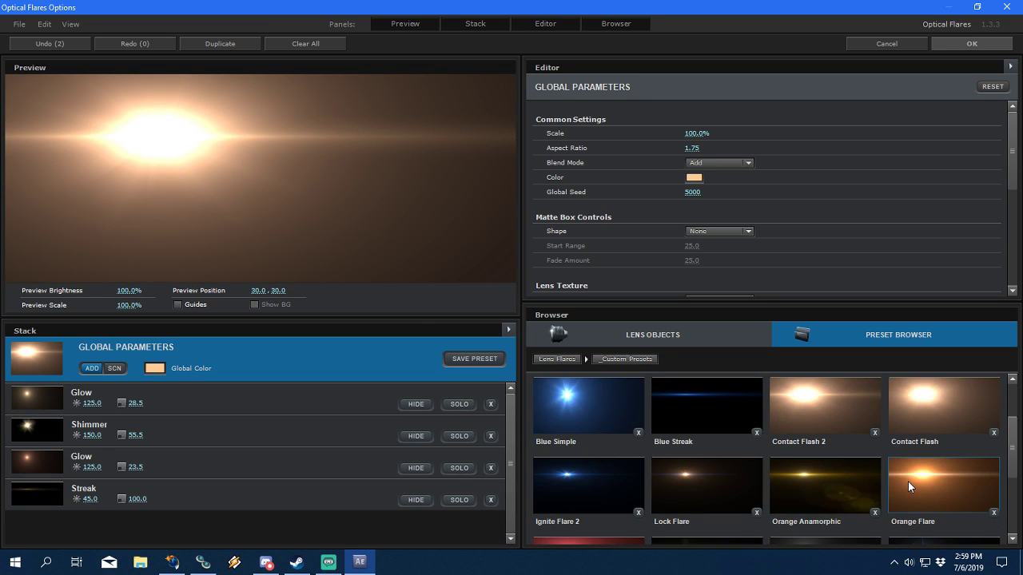
pyautogui.click(901, 404)
pyautogui.click(811, 409)
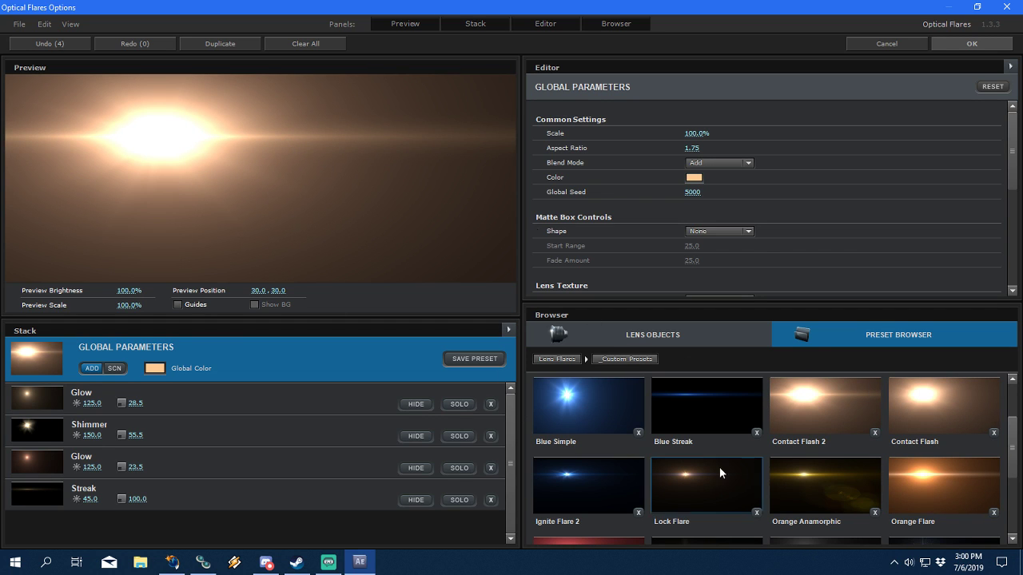
pyautogui.click(711, 493)
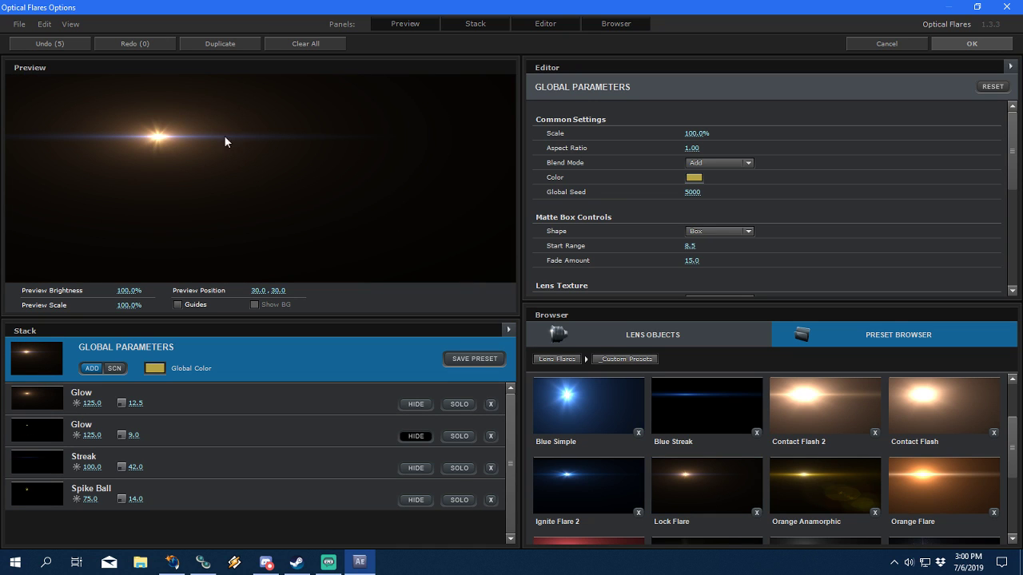
pyautogui.scroll(-3, 751, 463)
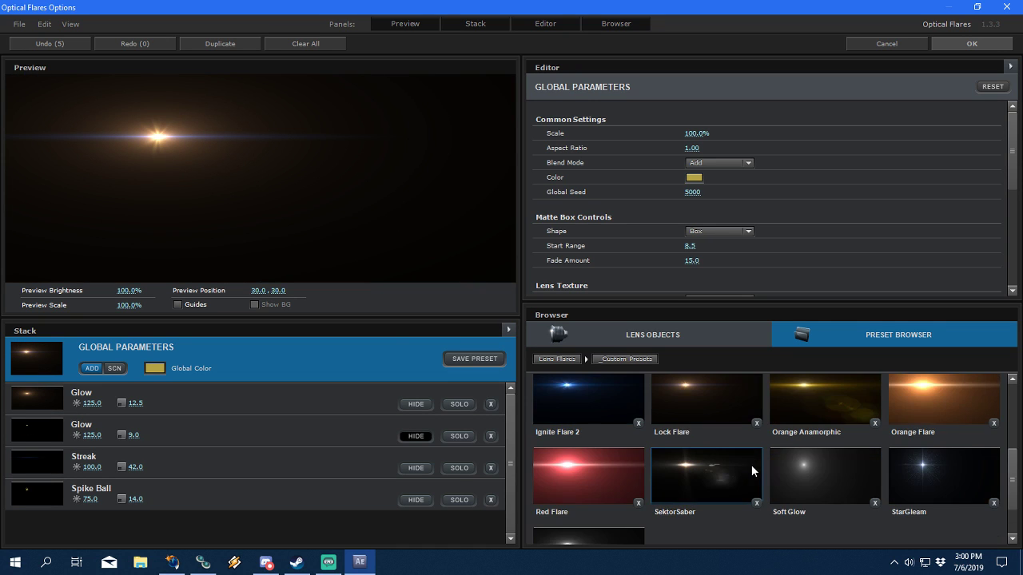
pyautogui.scroll(5, 750, 462)
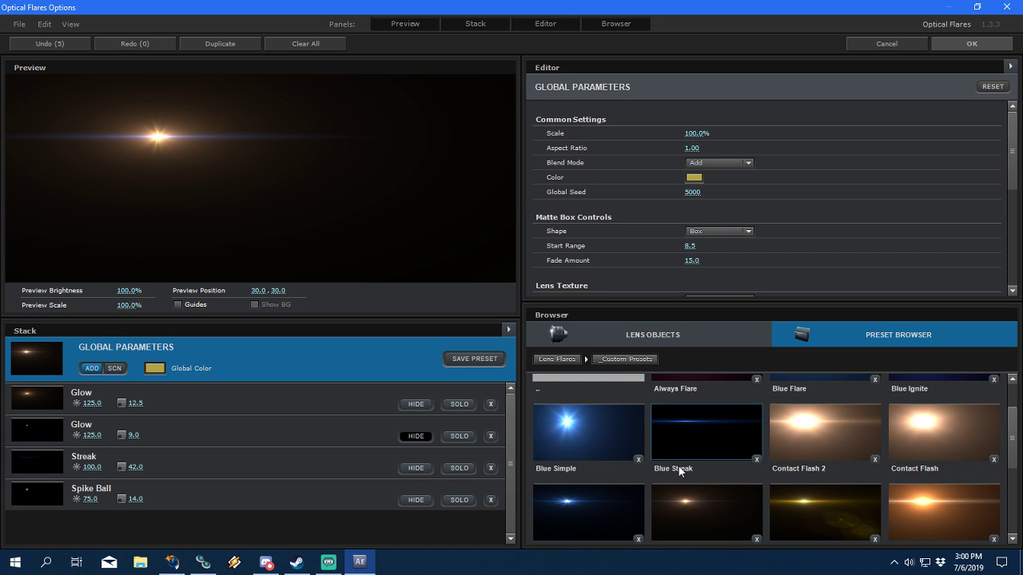
pyautogui.click(588, 513)
pyautogui.scroll(-2, 584, 504)
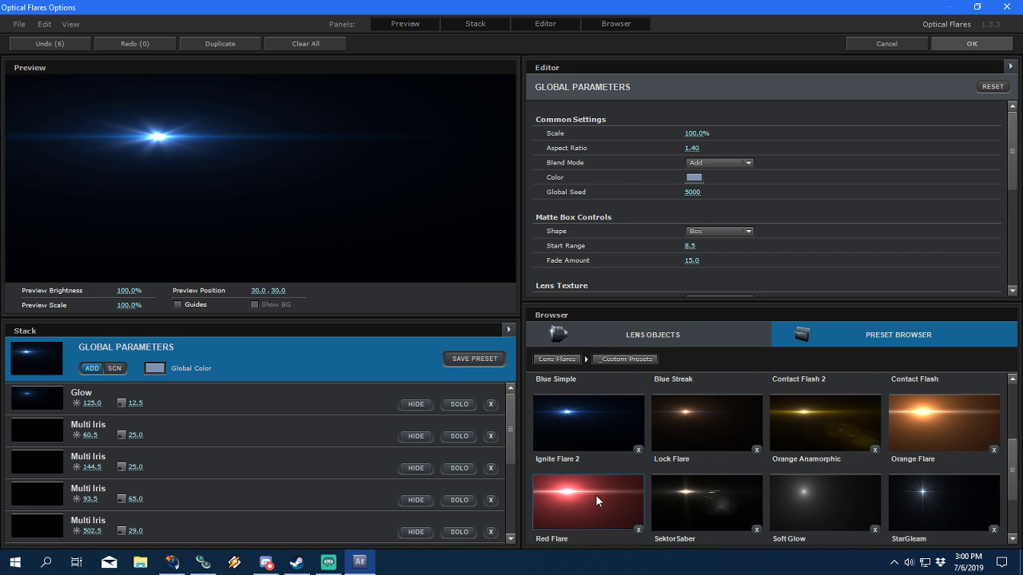
pyautogui.scroll(2, 596, 494)
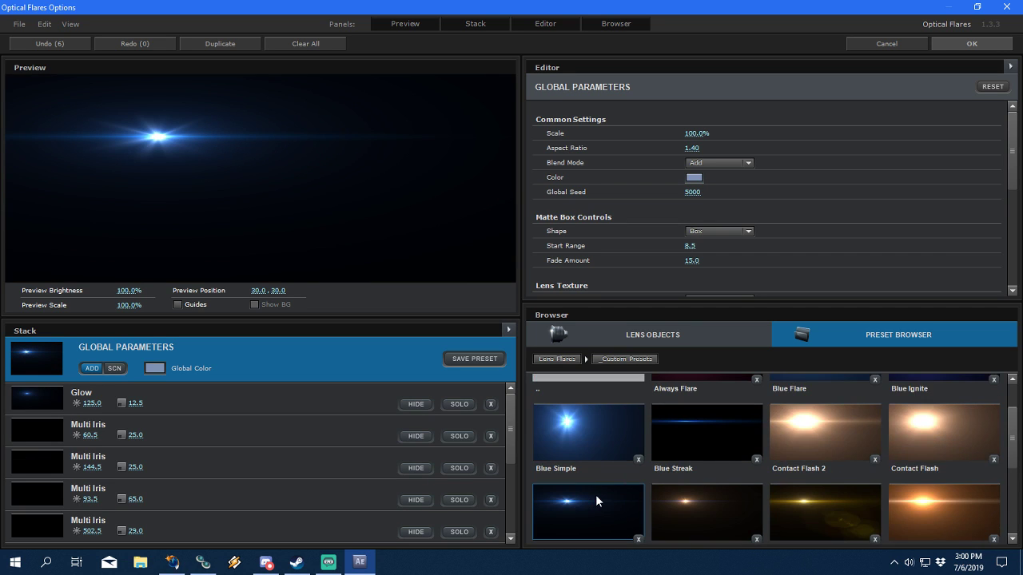
# Step: Apply the Contact Flash preset to the flare and try its position at about 796, 344
pyautogui.click(909, 432)
pyautogui.click(955, 46)
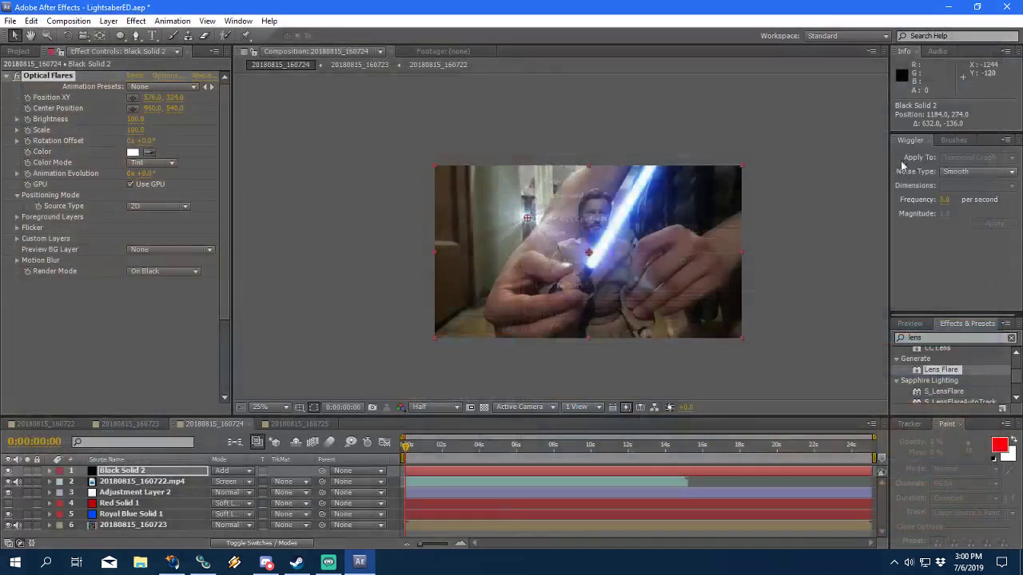
pyautogui.moveTo(616, 224); pyautogui.dragTo(563, 222)
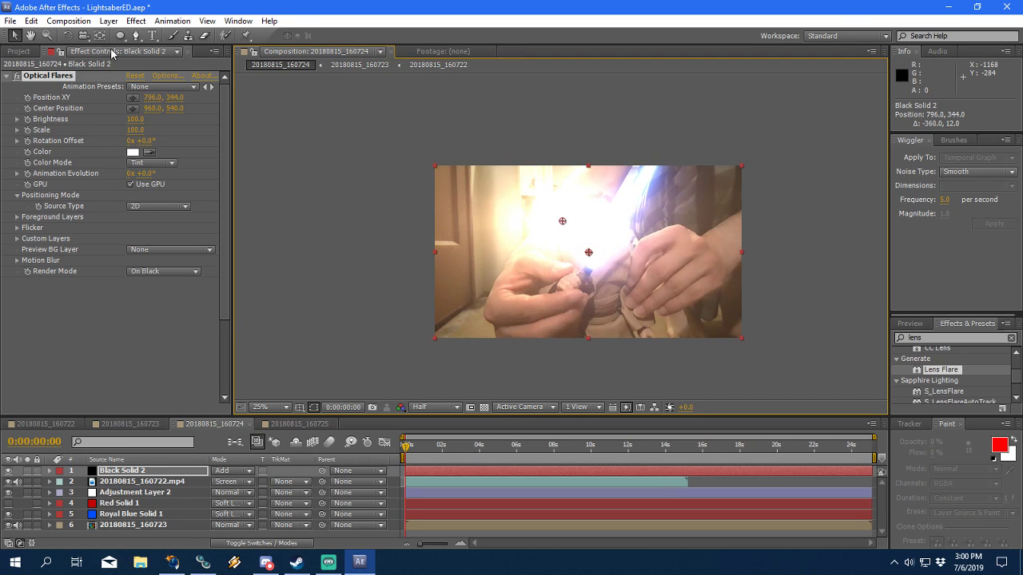
# Step: Swap the flare for the Contact Flash 2 custom preset and move it onto the blade at about 1120, 340
pyautogui.click(167, 76)
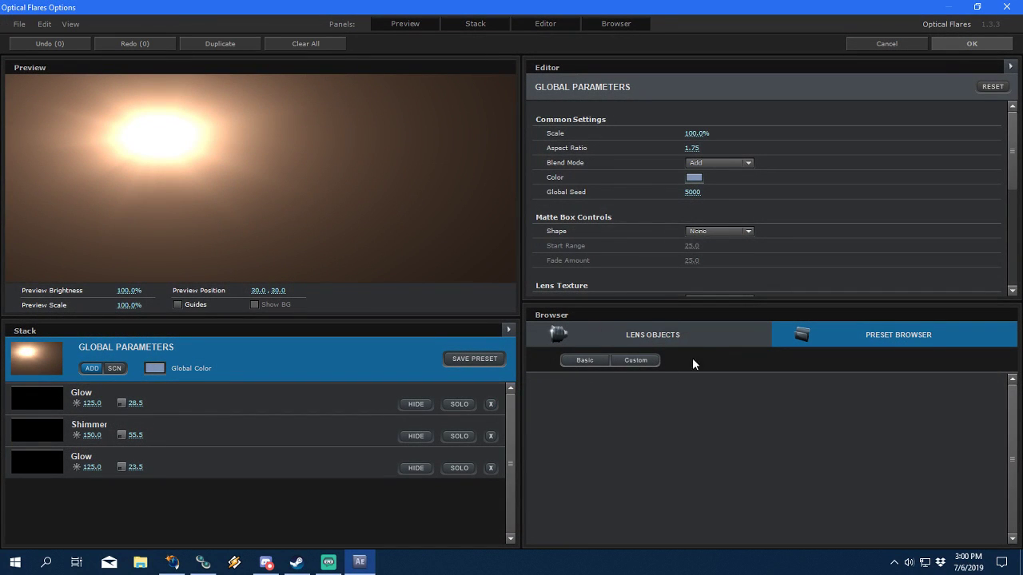
pyautogui.click(617, 363)
pyautogui.doubleClick(609, 428)
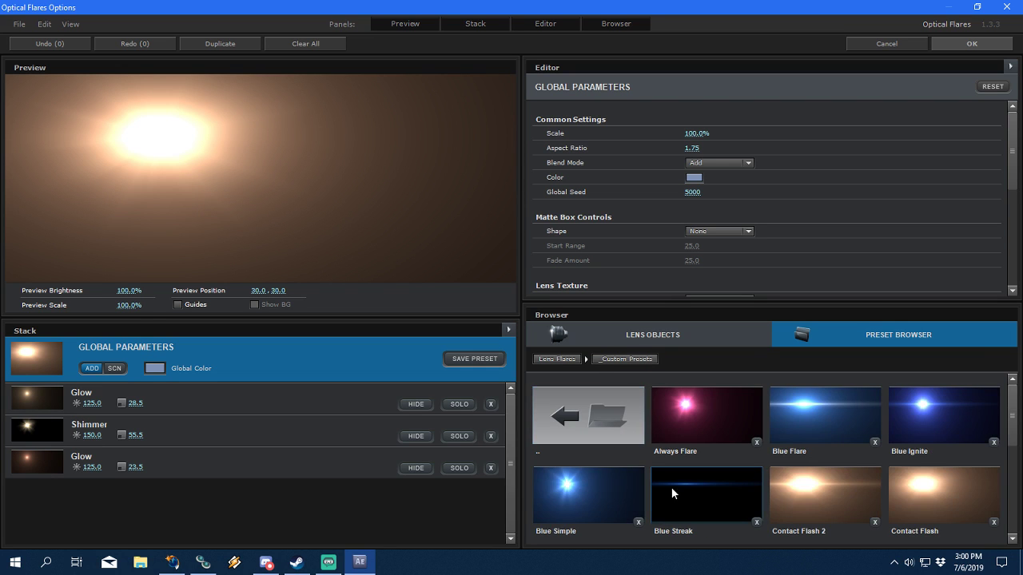
pyautogui.click(820, 426)
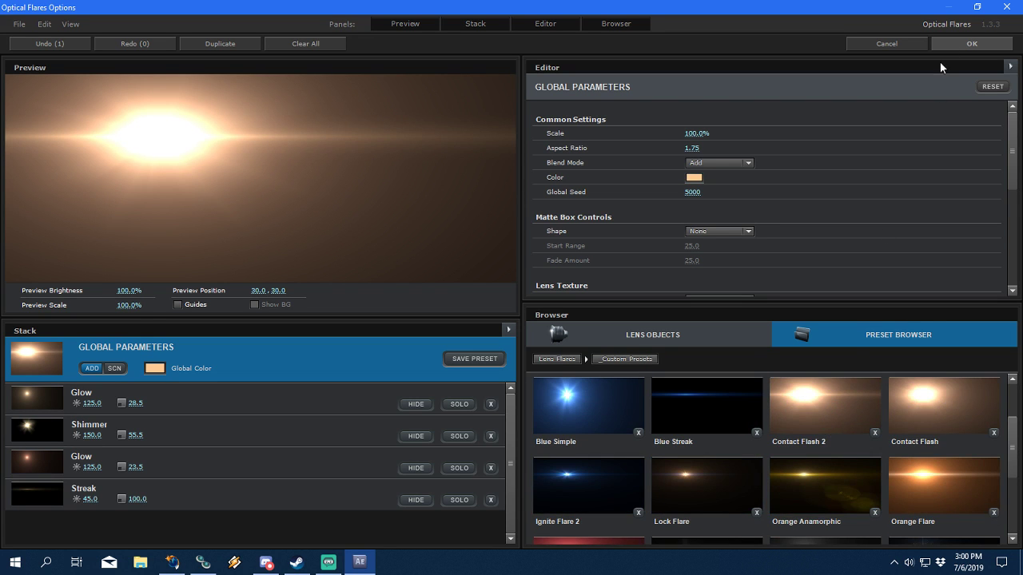
pyautogui.click(975, 44)
pyautogui.moveTo(562, 221); pyautogui.dragTo(613, 223)
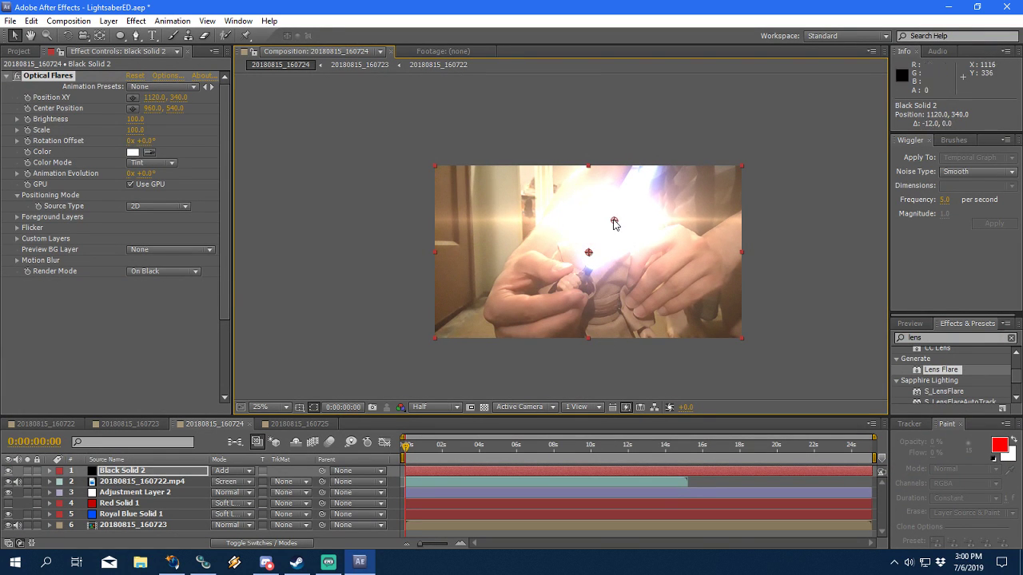
# Step: Replace the flare with the Lock Flare custom preset and position it on the blade at about 1144, 332
pyautogui.click(166, 76)
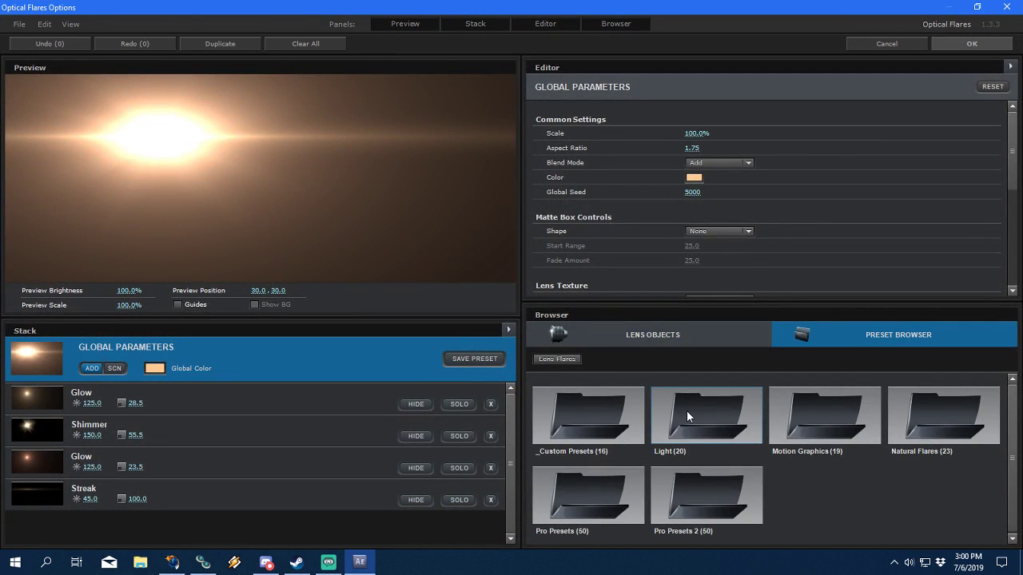
pyautogui.click(572, 402)
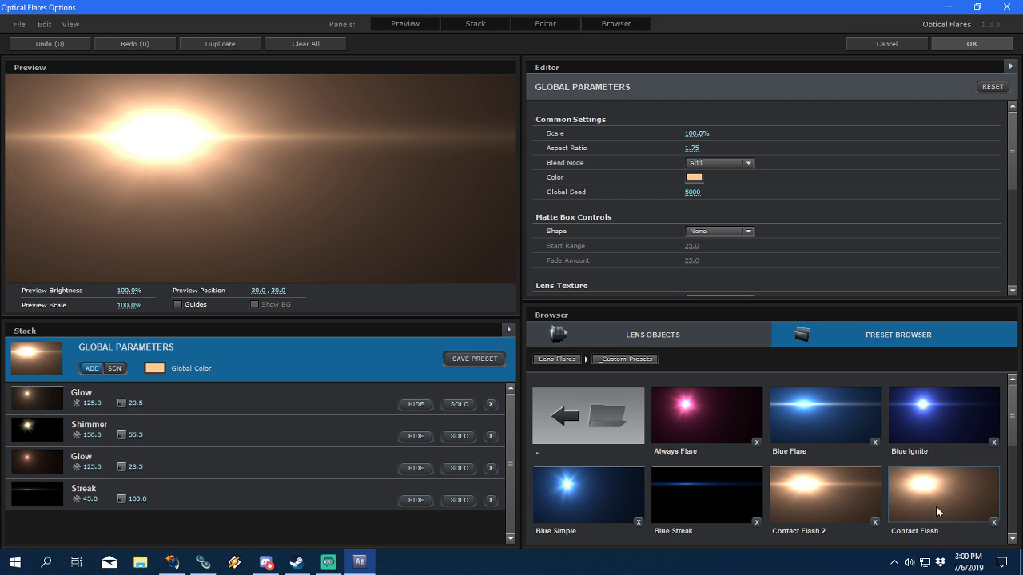
pyautogui.scroll(-1, 782, 418)
pyautogui.click(708, 491)
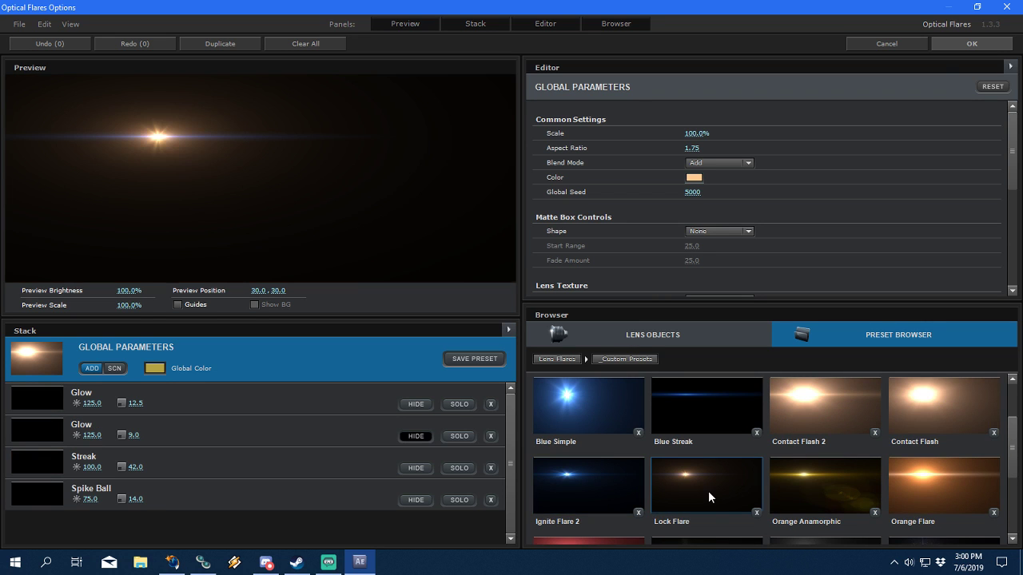
pyautogui.click(955, 42)
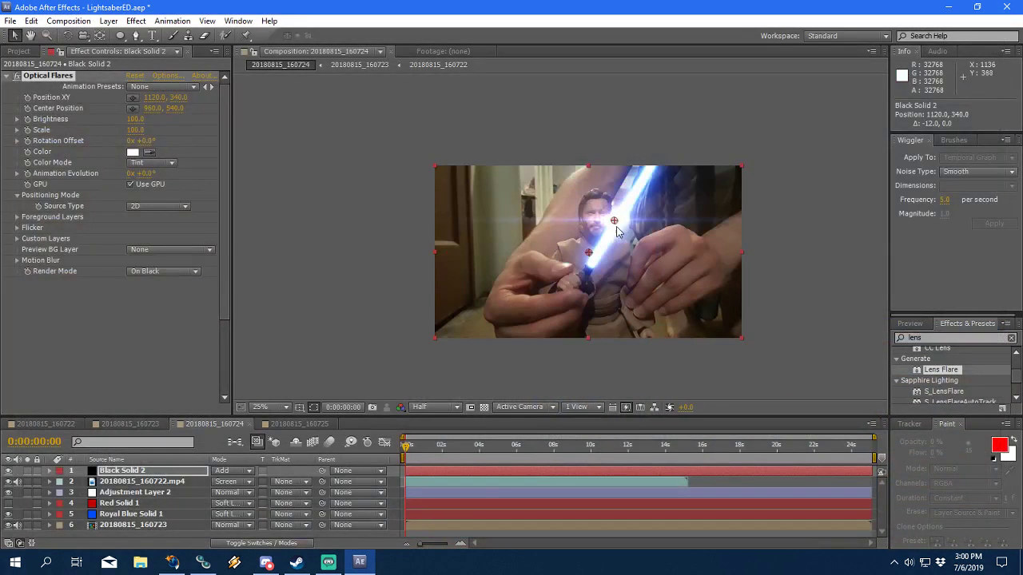
pyautogui.moveTo(613, 220)
pyautogui.mouseDown()
pyautogui.moveTo(576, 214)
pyautogui.moveTo(619, 219)
pyautogui.mouseUp()
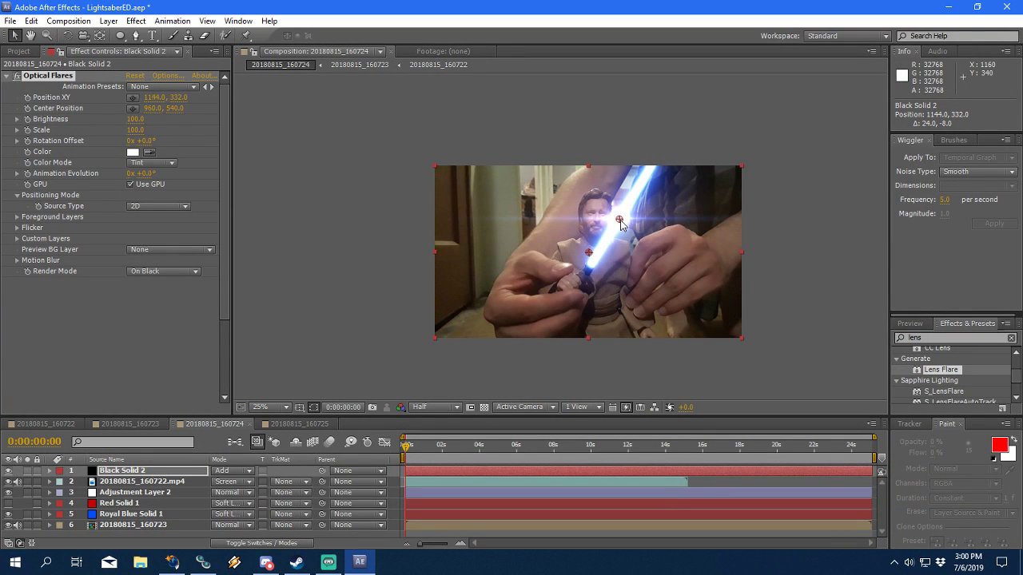
# Step: Try flare Brightness at 200 and 210, and settle on 130
pyautogui.click(135, 118)
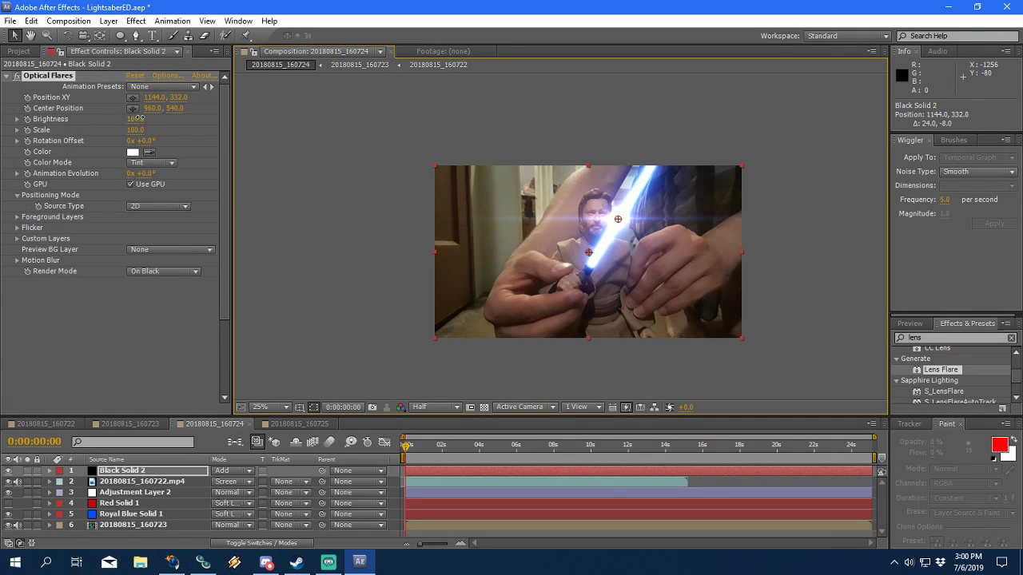
pyautogui.write('200')
pyautogui.press('Return')
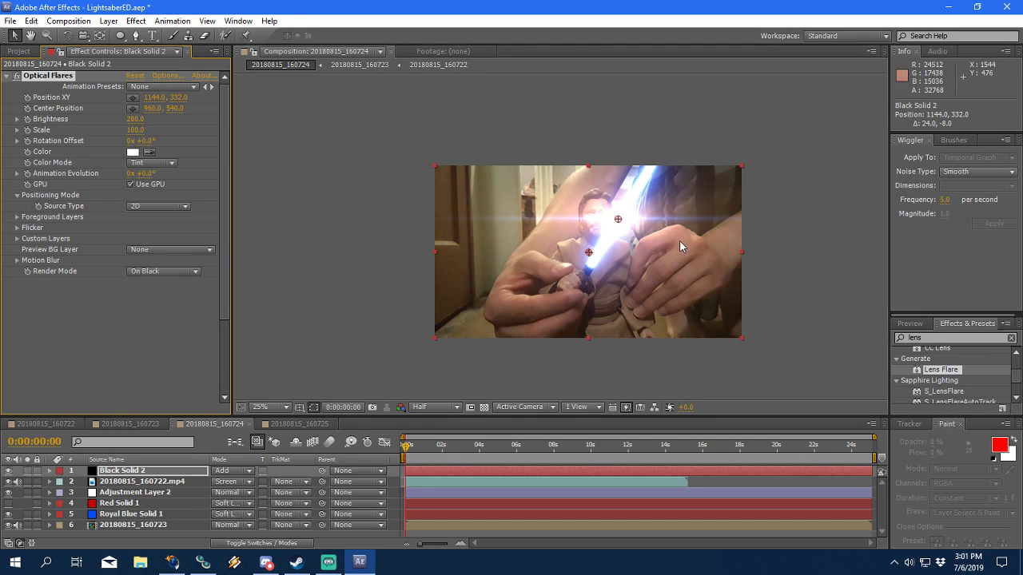
pyautogui.moveTo(131, 119); pyautogui.dragTo(135, 119)
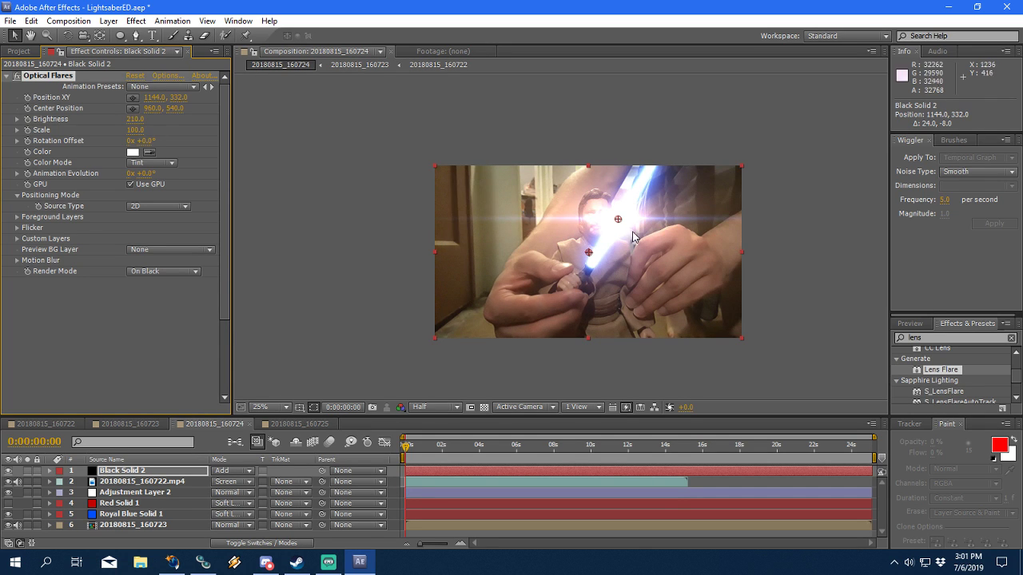
pyautogui.moveTo(133, 119); pyautogui.dragTo(126, 119)
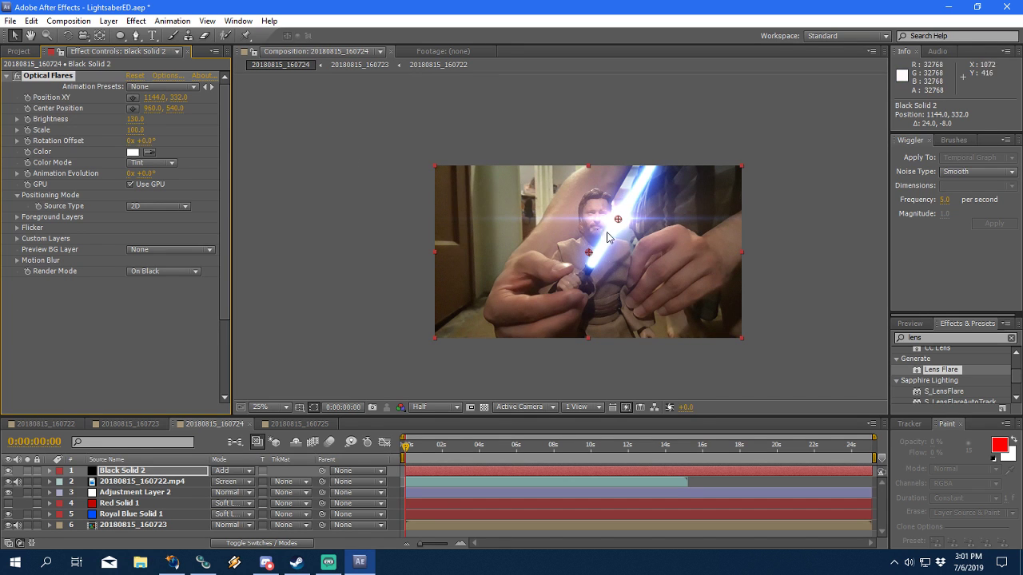
# Step: Fine-tune the flare's position on the blade to about 1152, 336 and save the project
pyautogui.moveTo(618, 219); pyautogui.dragTo(617, 223)
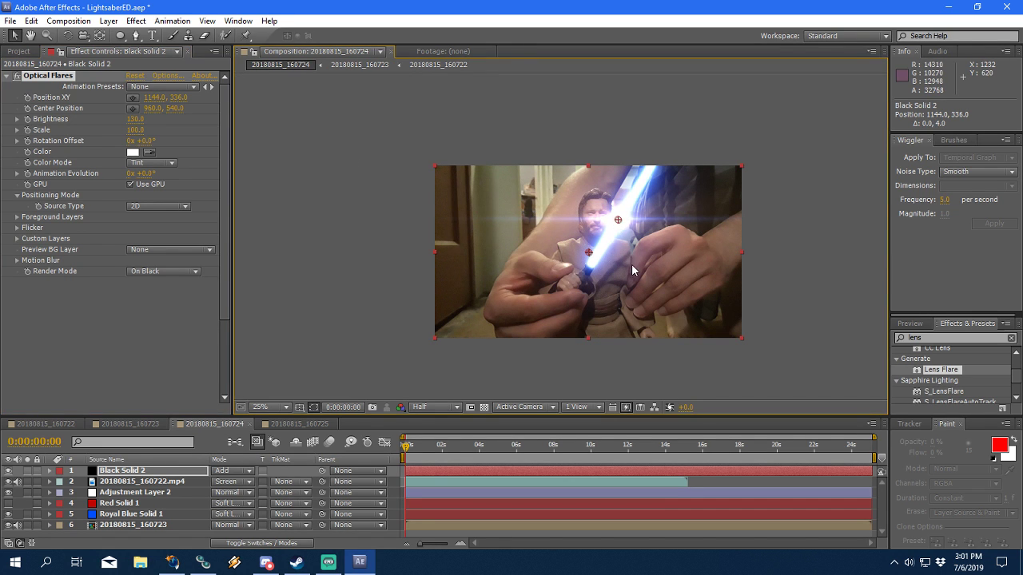
pyautogui.scroll(2, 618, 227)
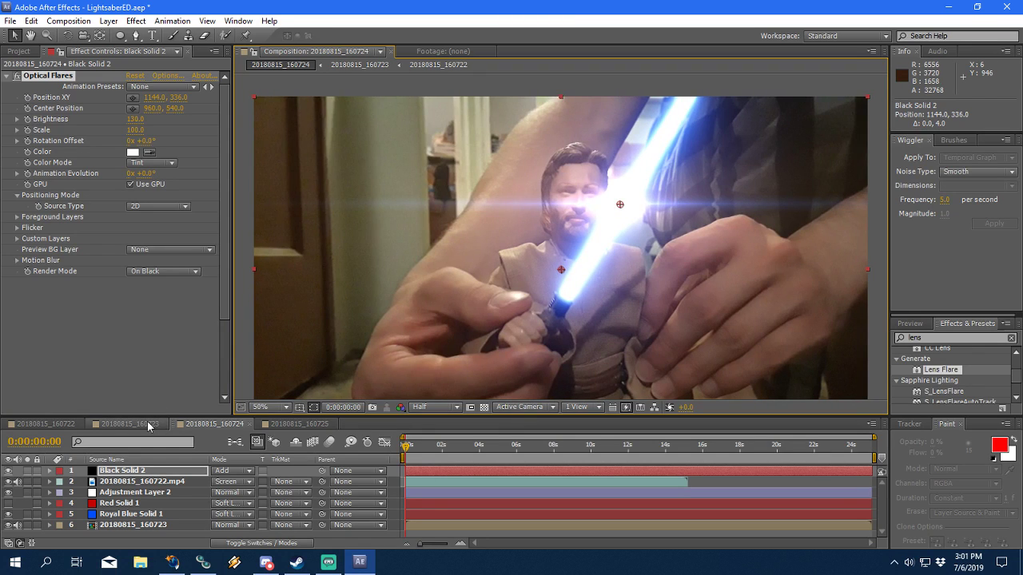
pyautogui.scroll(-2, 392, 332)
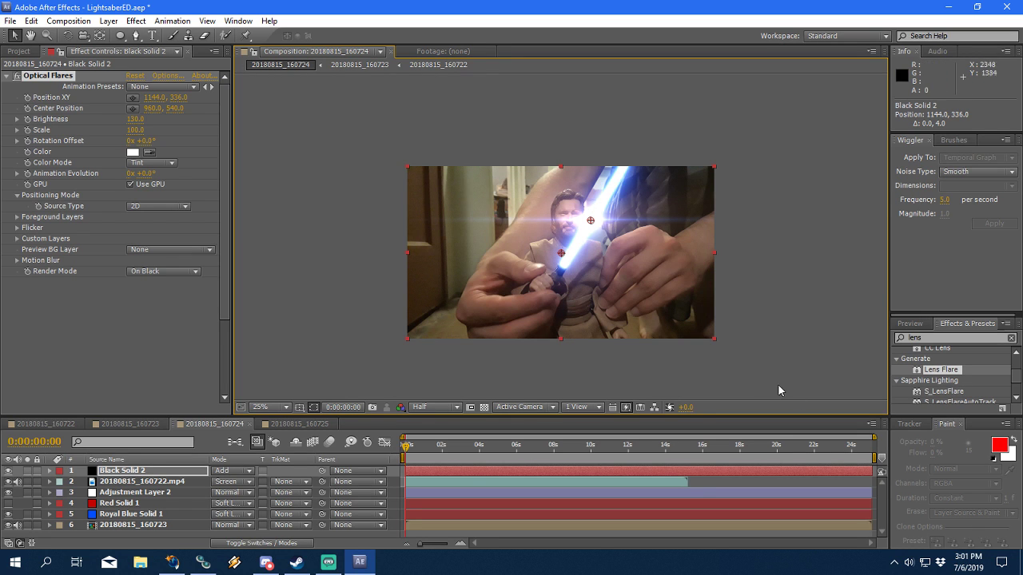
pyautogui.hotkey('ctrl', 's')
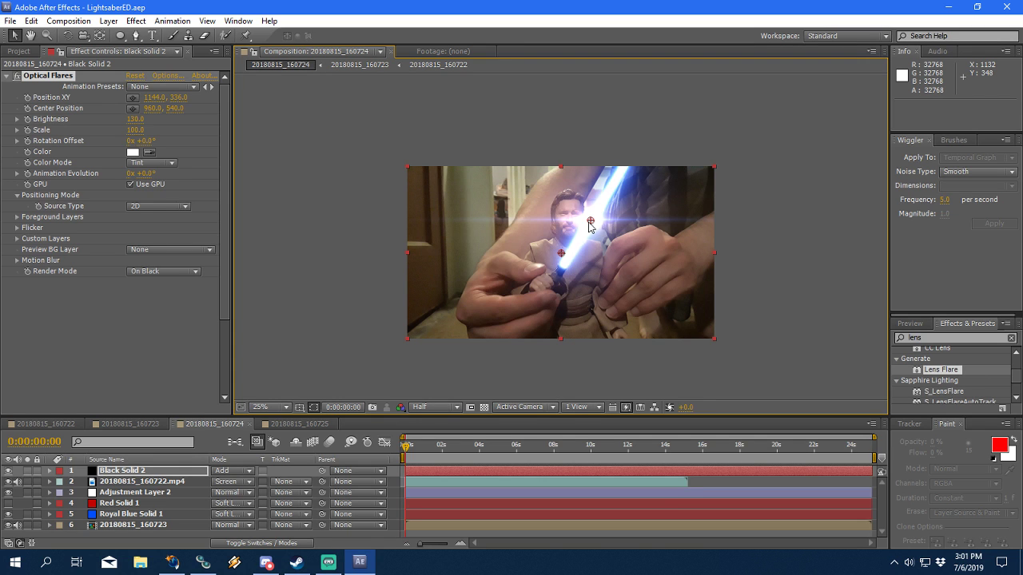
pyautogui.moveTo(591, 224); pyautogui.dragTo(592, 224)
pyautogui.scroll(2, 587, 220)
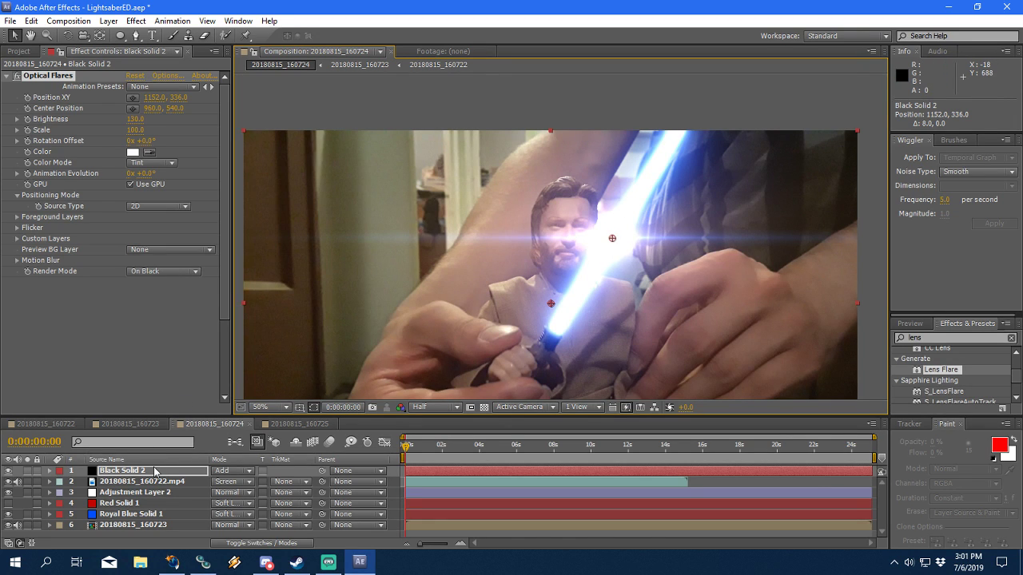
# Step: Hide Black Solid 2, and reveal the mask properties of White Solid 1 in composition 20180815_160722
pyautogui.click(9, 471)
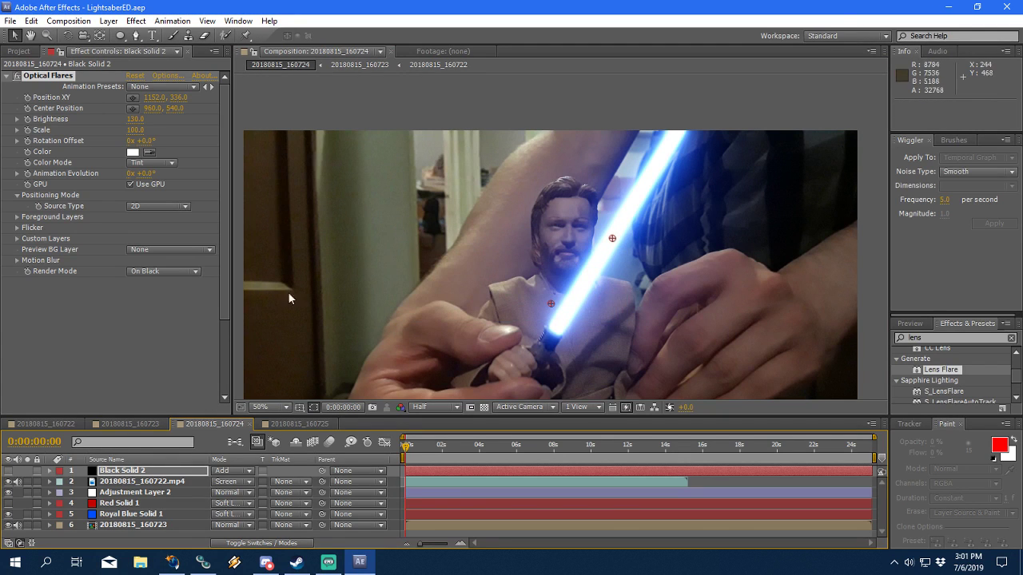
pyautogui.click(58, 425)
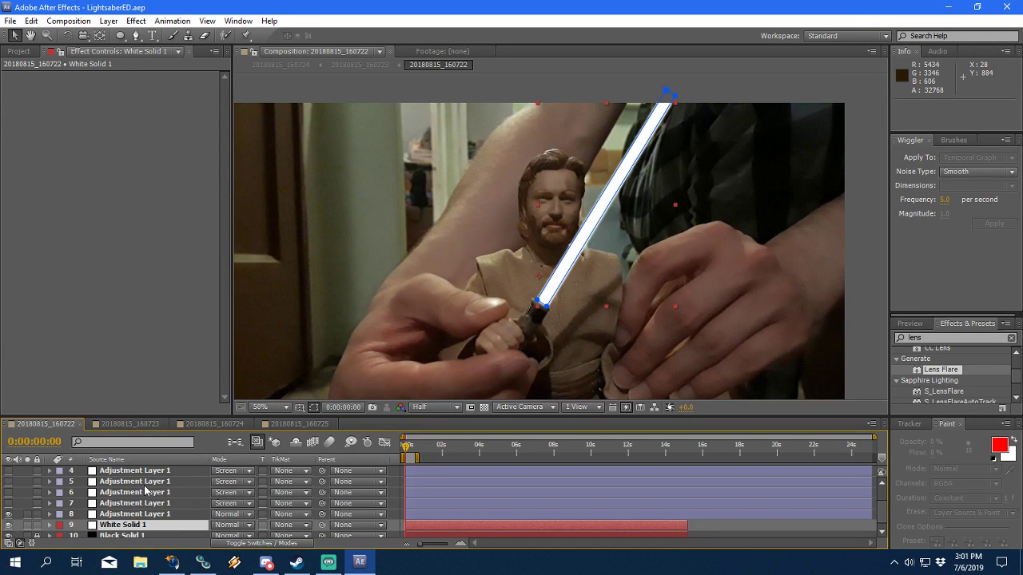
pyautogui.click(473, 245)
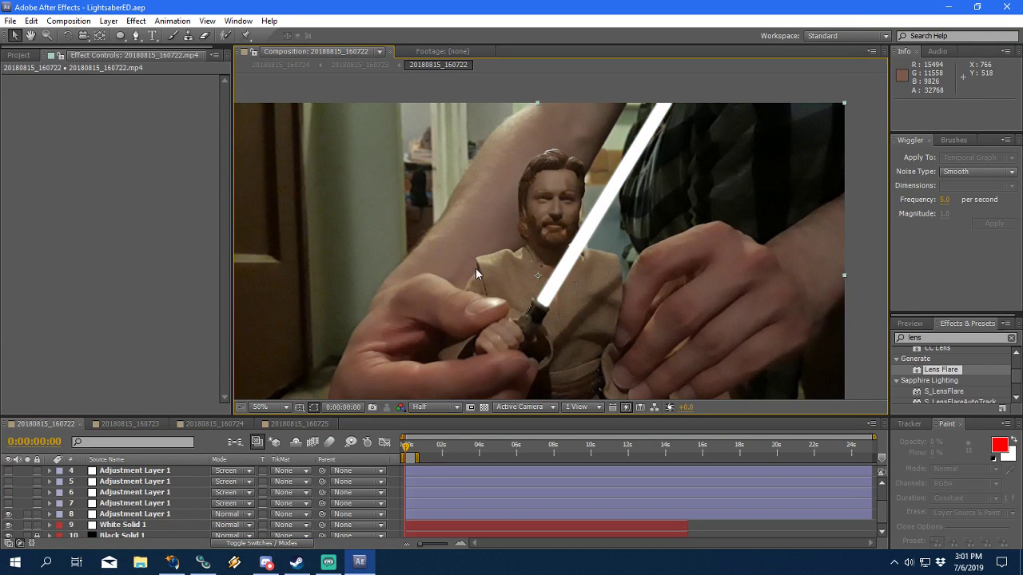
pyautogui.moveTo(583, 305); pyautogui.dragTo(584, 263)
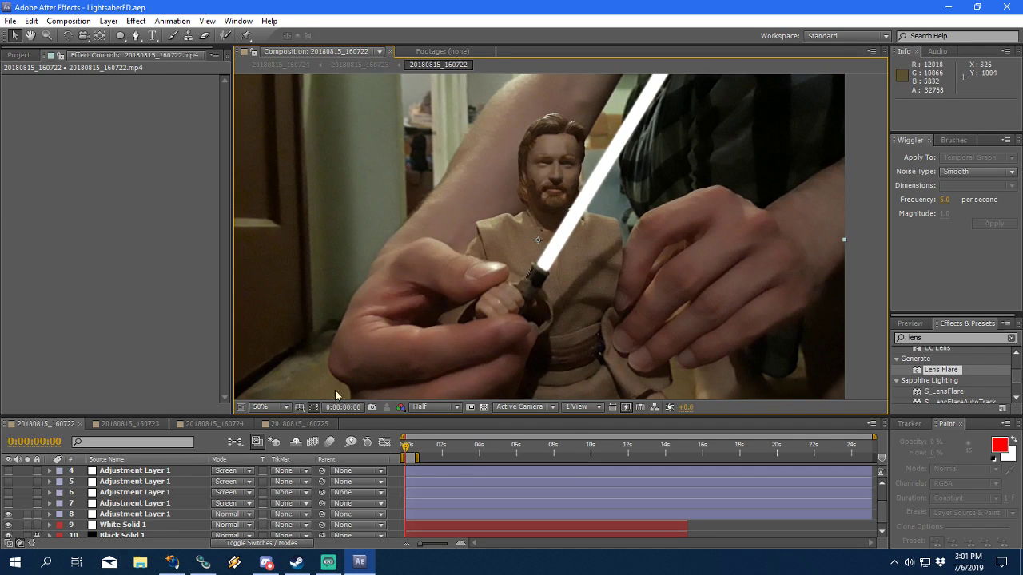
pyautogui.click(143, 526)
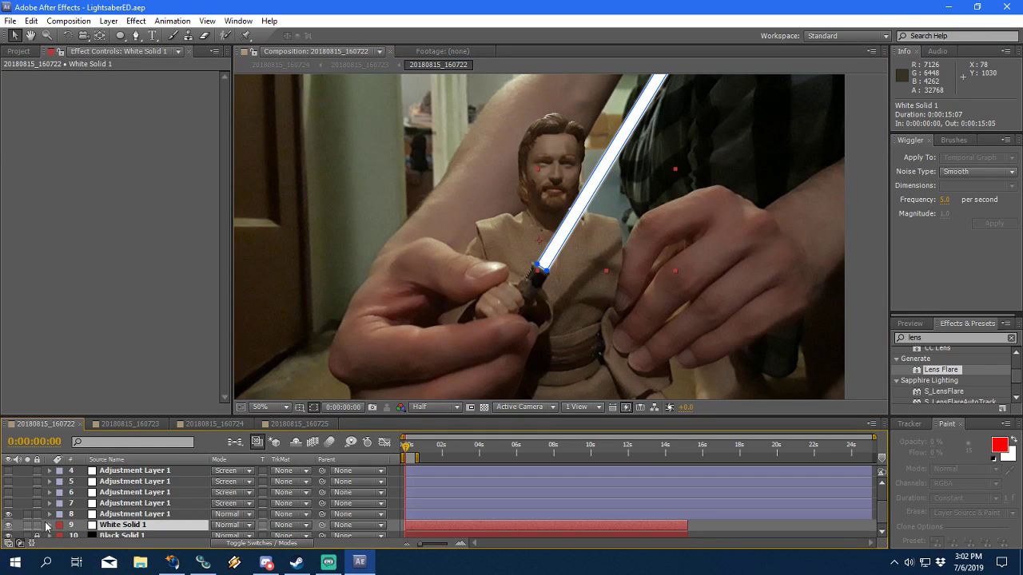
pyautogui.press('m')
pyautogui.press('m')
# Step: Draw a closed four-point mask on White Solid 1 with the Pen tool, spanning the blade beside the figure's face
pyautogui.click(135, 35)
pyautogui.moveTo(616, 296); pyautogui.dragTo(589, 318)
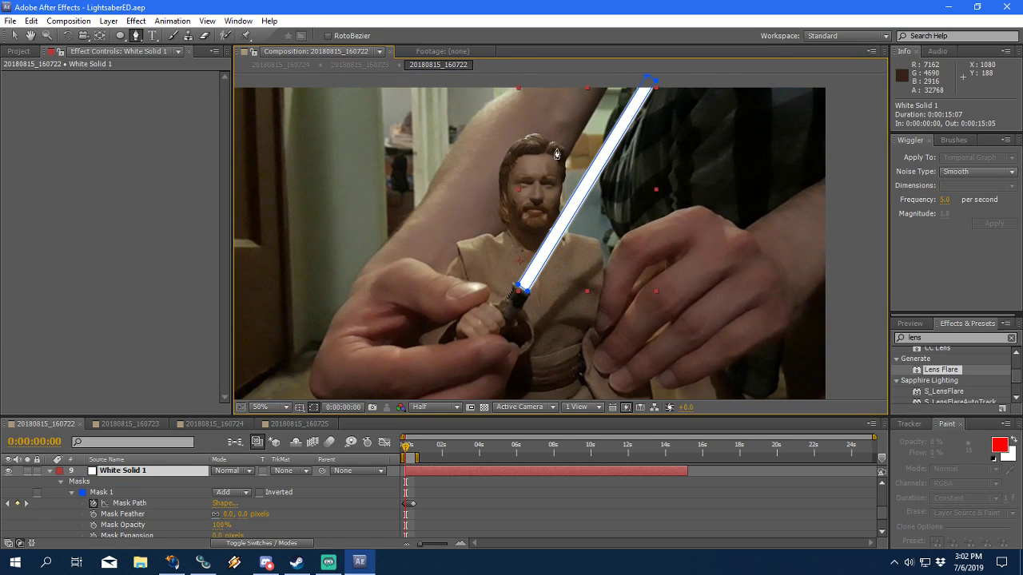
pyautogui.click(582, 154)
pyautogui.click(637, 211)
pyautogui.click(586, 263)
pyautogui.click(530, 235)
pyautogui.click(583, 153)
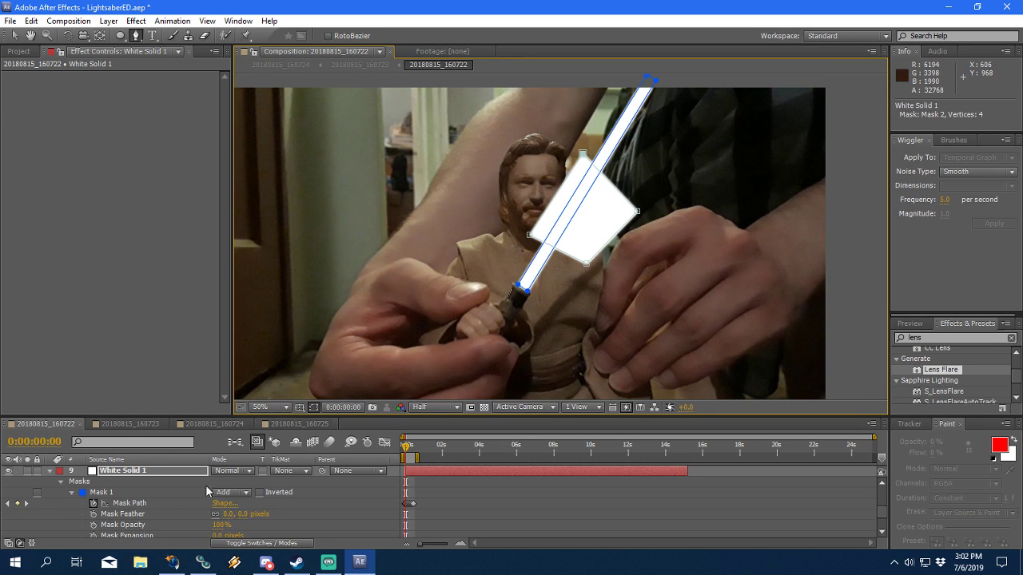
pyautogui.scroll(-1, 152, 506)
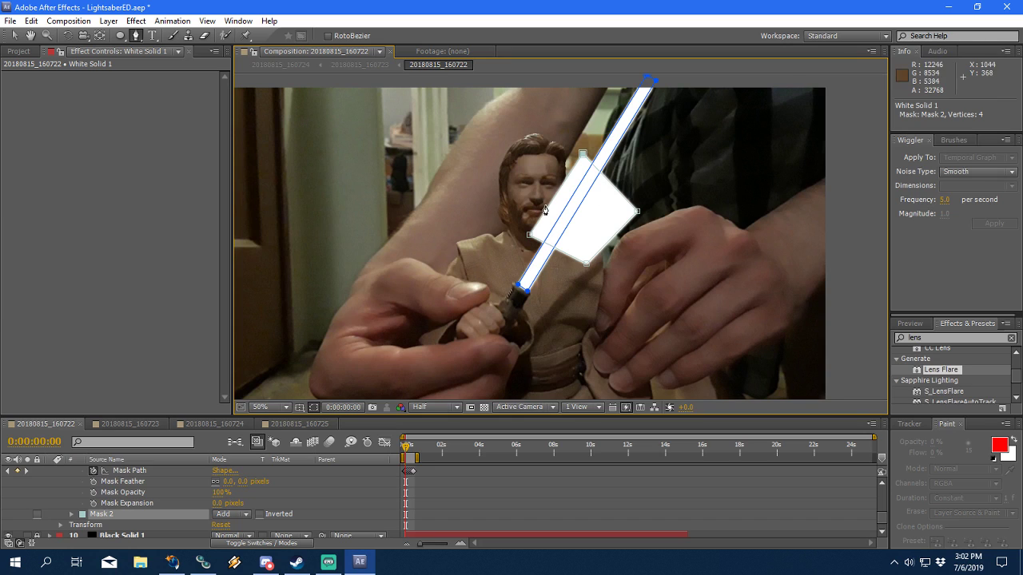
# Step: Set the mode of Mask 2 on White Solid 1 to Subtract
pyautogui.scroll(1, 146, 491)
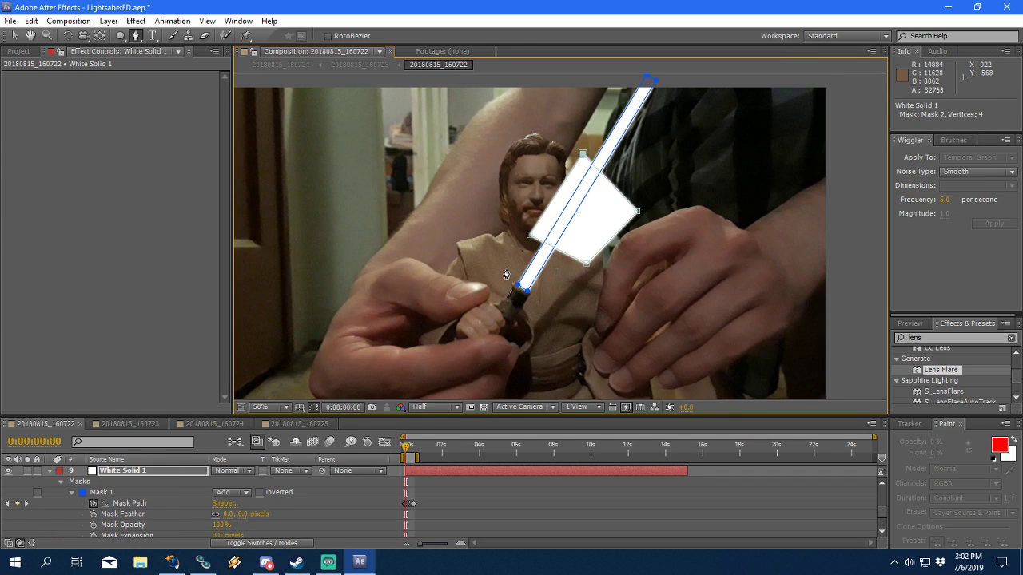
pyautogui.scroll(-1, 138, 506)
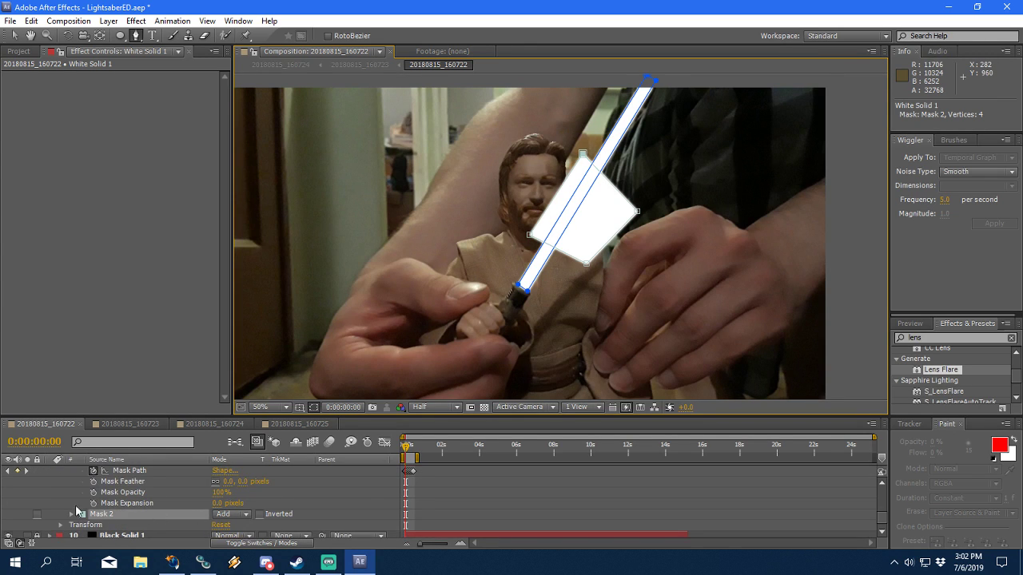
pyautogui.click(245, 515)
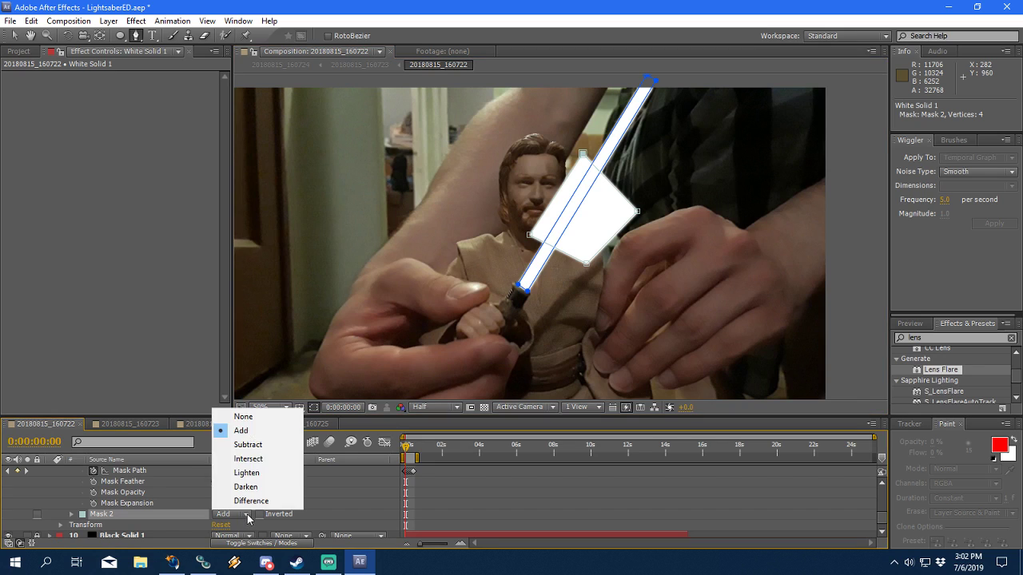
pyautogui.click(270, 452)
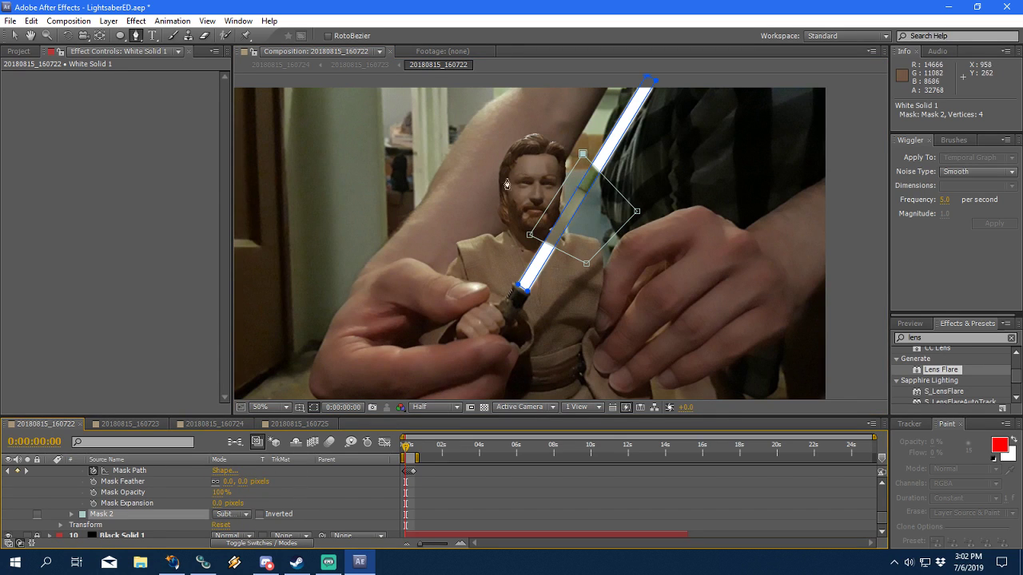
# Step: Set the Mask Feather of Mask 2 on White Solid 1 to 3 pixels and deselect the layer
pyautogui.click(71, 514)
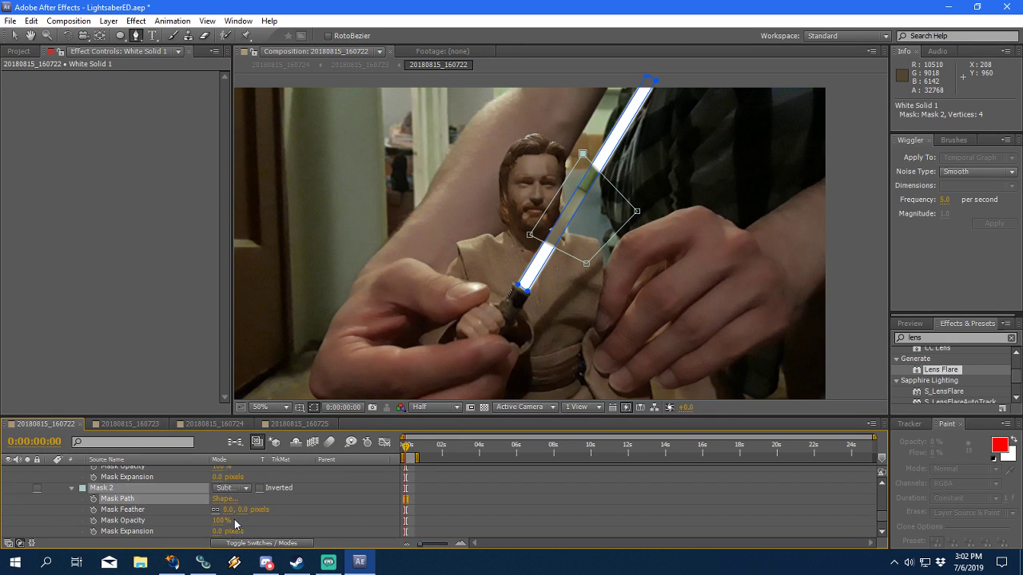
pyautogui.press('.')
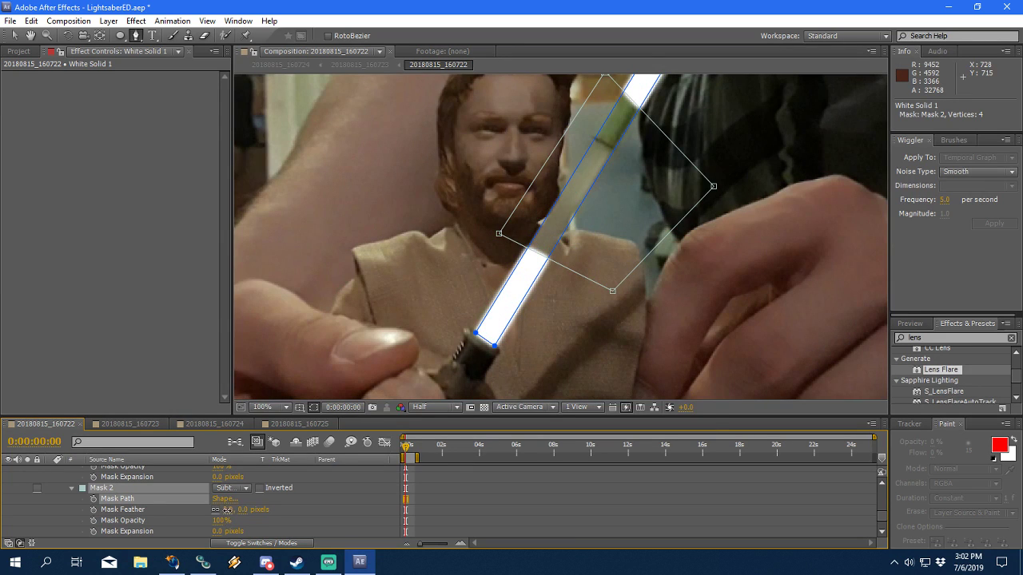
pyautogui.moveTo(229, 510); pyautogui.dragTo(233, 514)
pyautogui.click(231, 510)
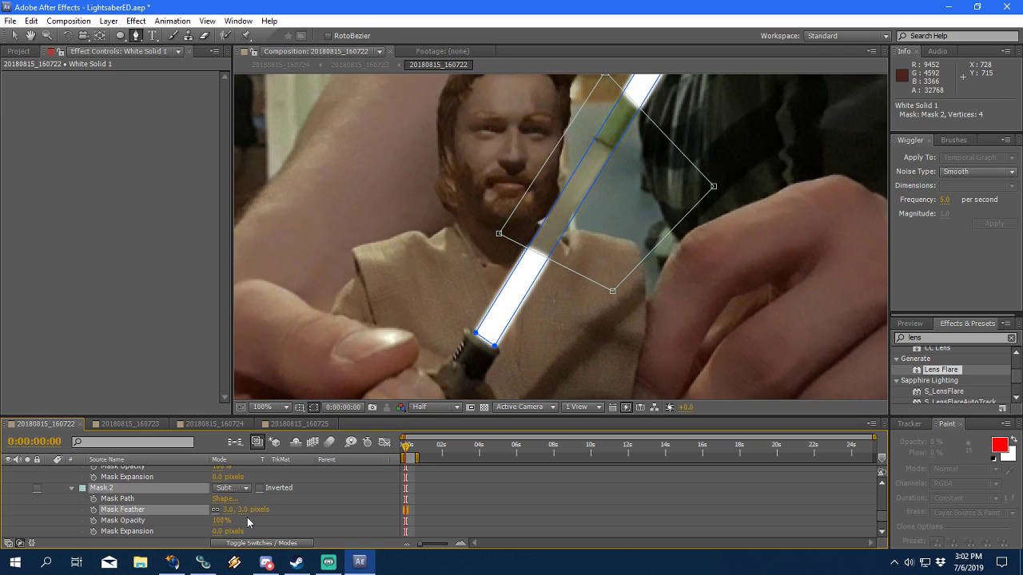
pyautogui.click(358, 478)
pyautogui.scroll(-2, 526, 256)
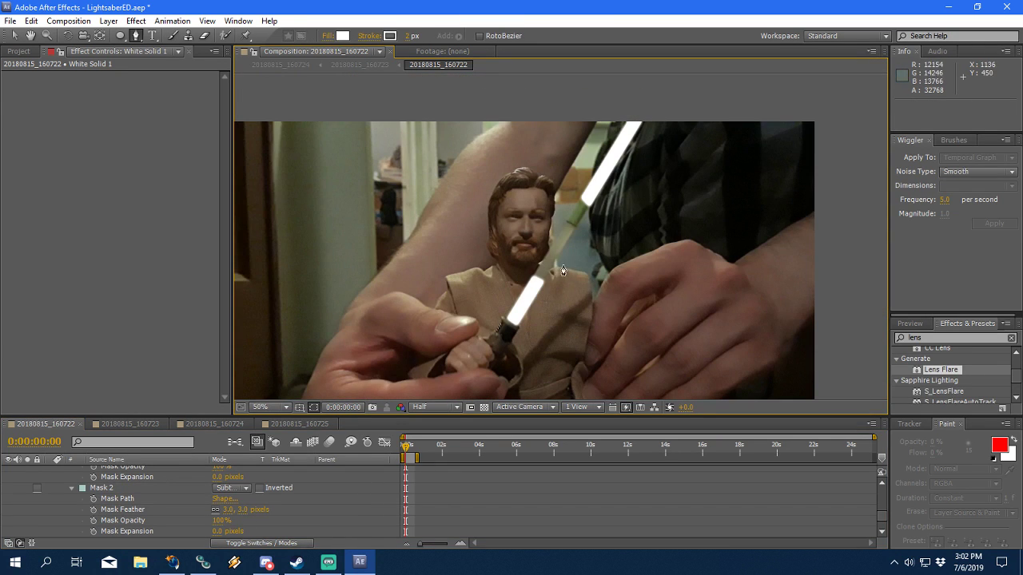
# Step: Reshape Mask 2 so it covers the lower blade in front of the figure's chest, with its upper edge following the shoulder line
pyautogui.click(117, 499)
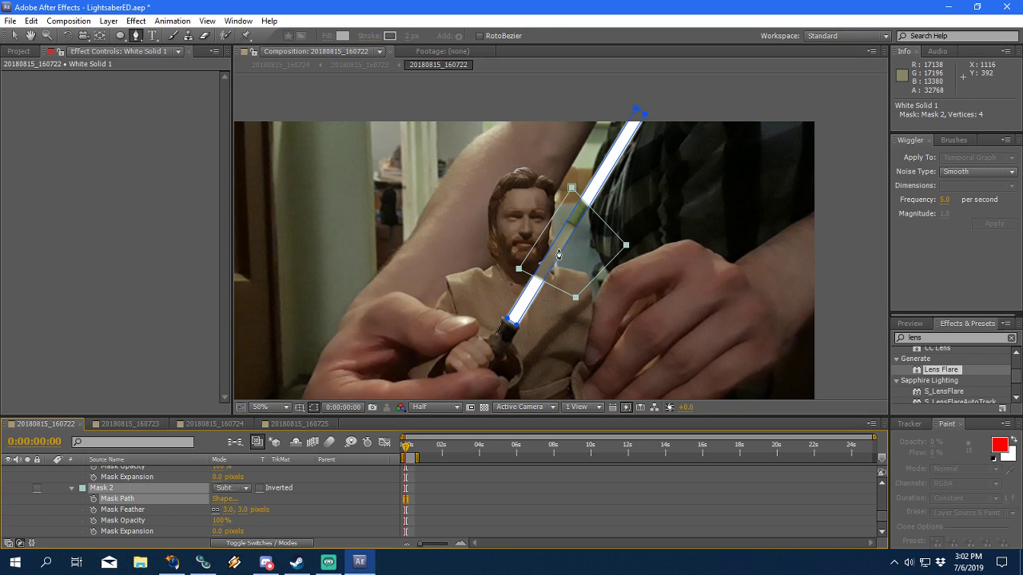
pyautogui.press('v')
pyautogui.moveTo(571, 189); pyautogui.dragTo(538, 241)
pyautogui.moveTo(559, 292); pyautogui.dragTo(541, 334)
pyautogui.moveTo(626, 244); pyautogui.dragTo(589, 276)
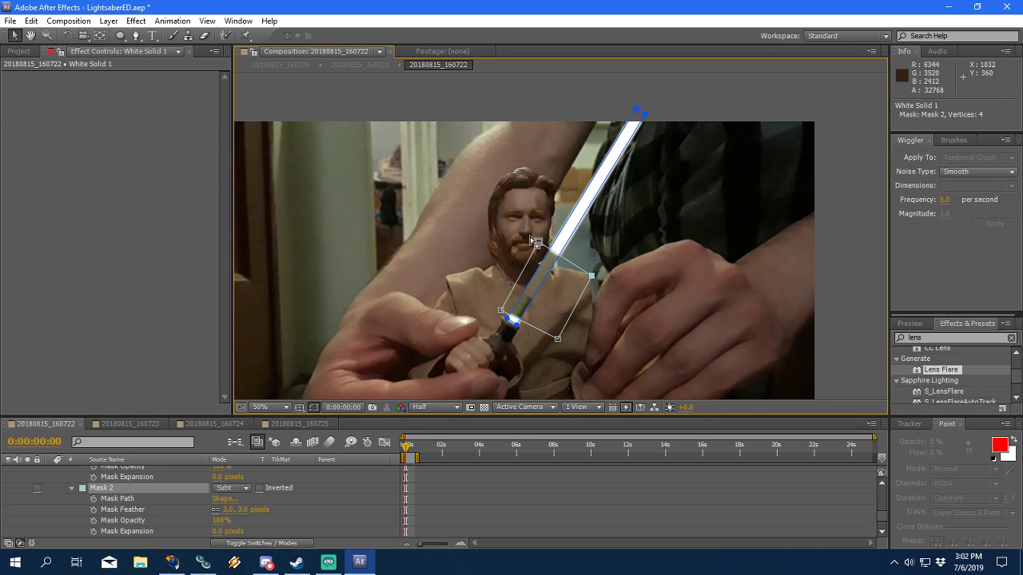
pyautogui.moveTo(539, 242); pyautogui.dragTo(539, 262)
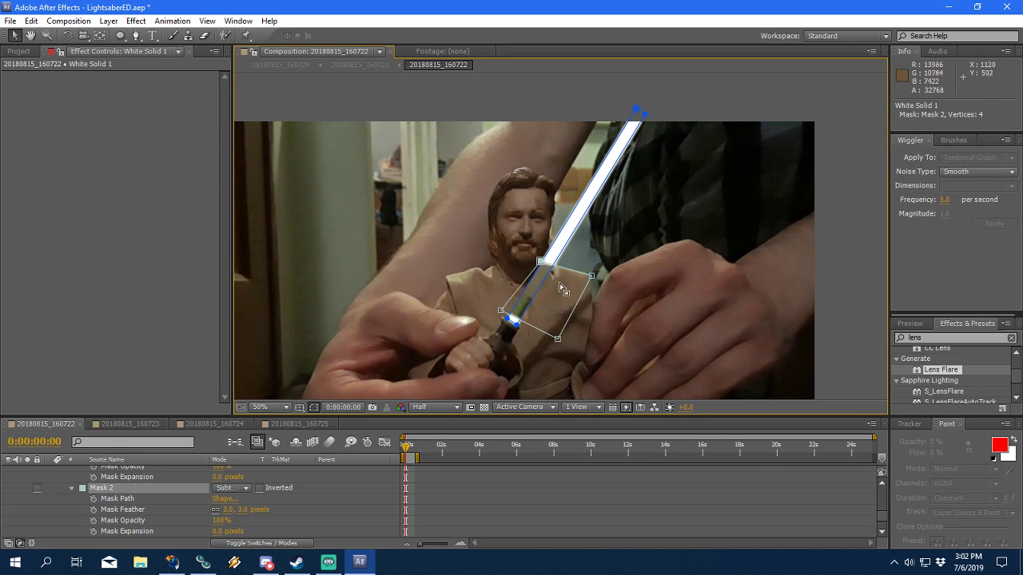
pyautogui.scroll(2, 540, 262)
pyautogui.moveTo(515, 222)
pyautogui.mouseDown()
pyautogui.moveTo(531, 186)
pyautogui.moveTo(527, 211)
pyautogui.moveTo(533, 148)
pyautogui.moveTo(513, 225)
pyautogui.mouseUp()
pyautogui.moveTo(618, 255); pyautogui.dragTo(620, 248)
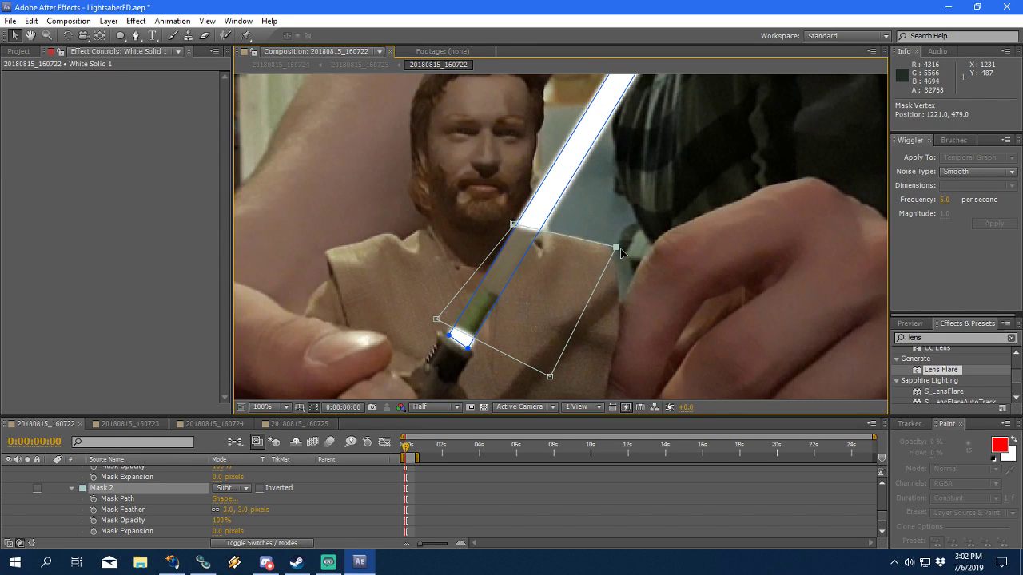
# Step: Examine where the subtracting mask cuts off the white blade at the figure's shoulder, with and without the mask outline
pyautogui.click(358, 381)
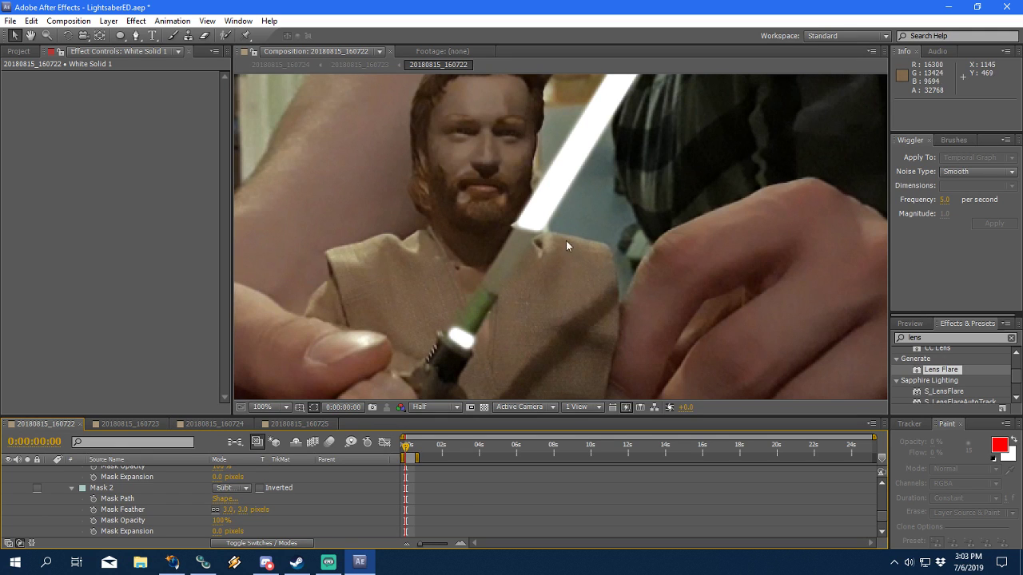
pyautogui.scroll(-2, 567, 240)
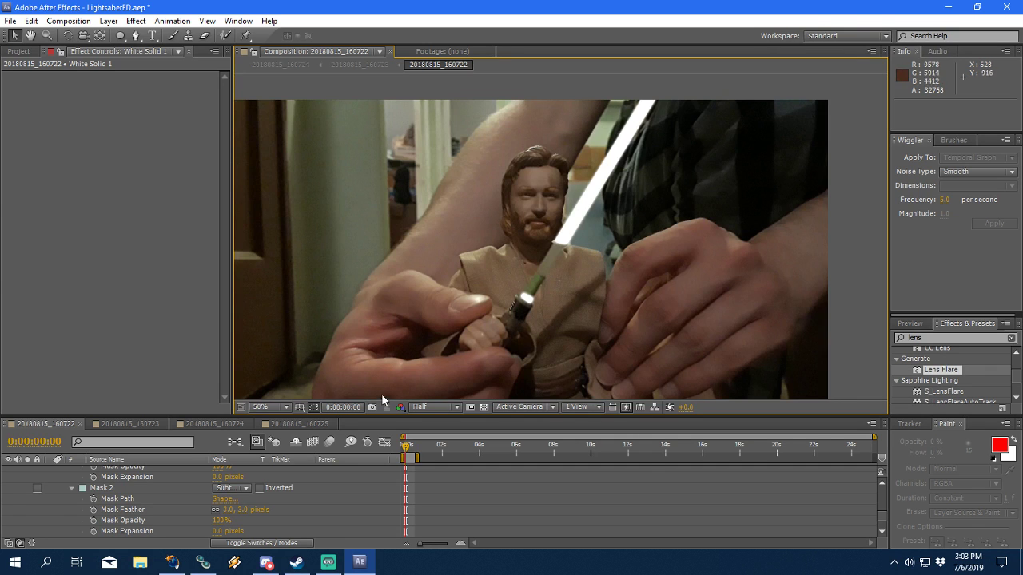
pyautogui.scroll(2, 523, 285)
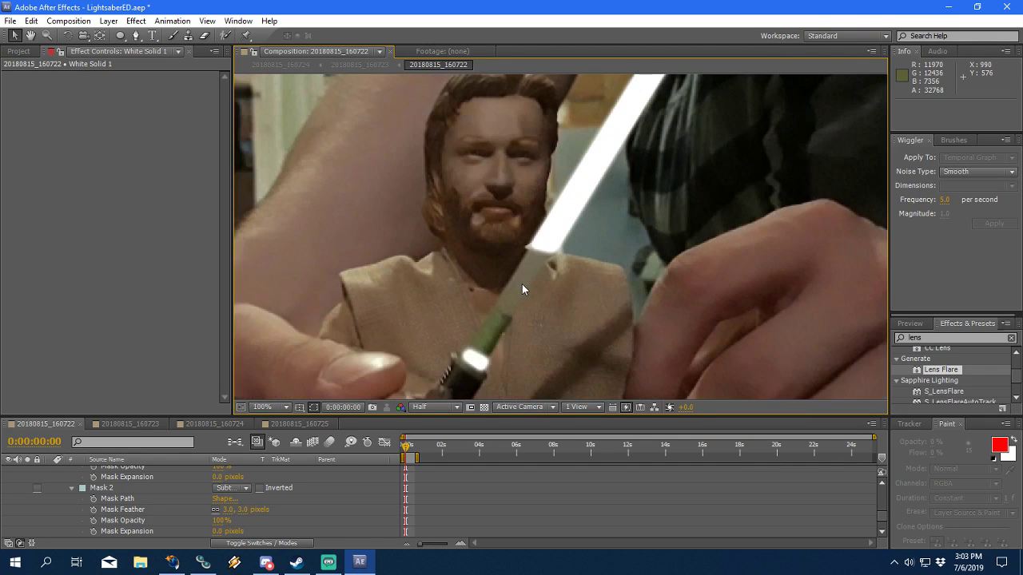
pyautogui.click(107, 485)
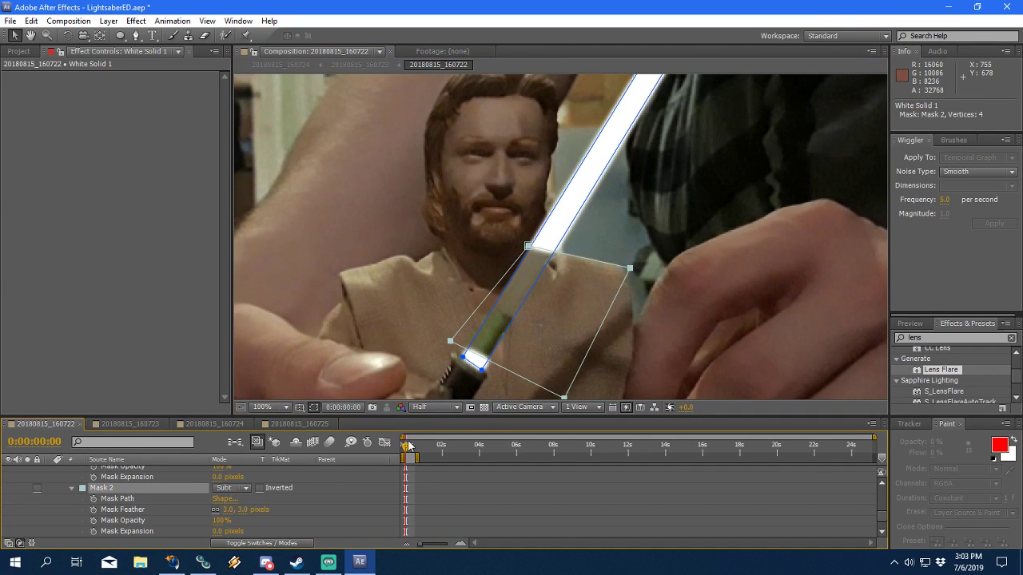
pyautogui.scroll(2, 157, 494)
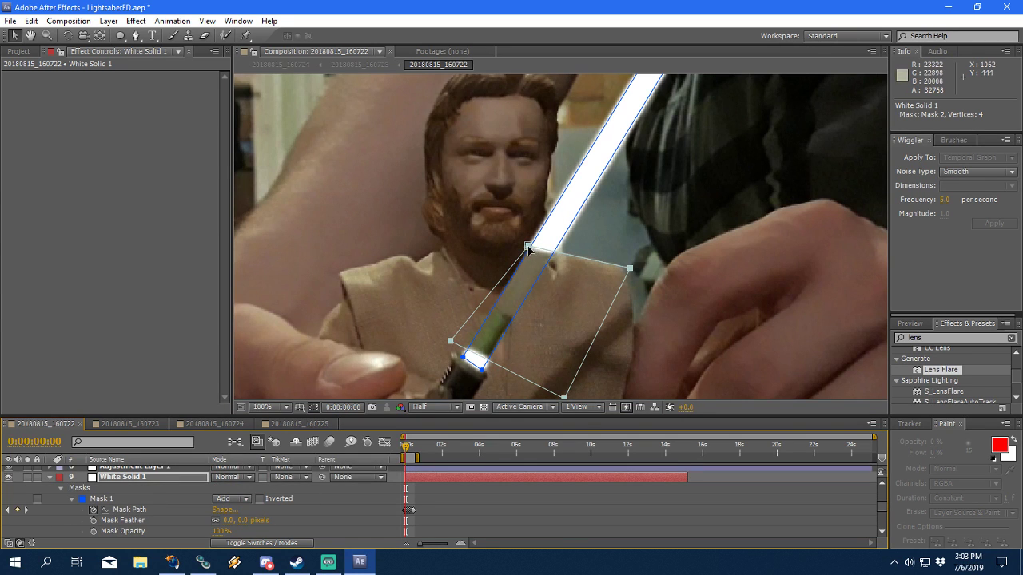
pyautogui.scroll(2, 534, 312)
pyautogui.click(571, 293)
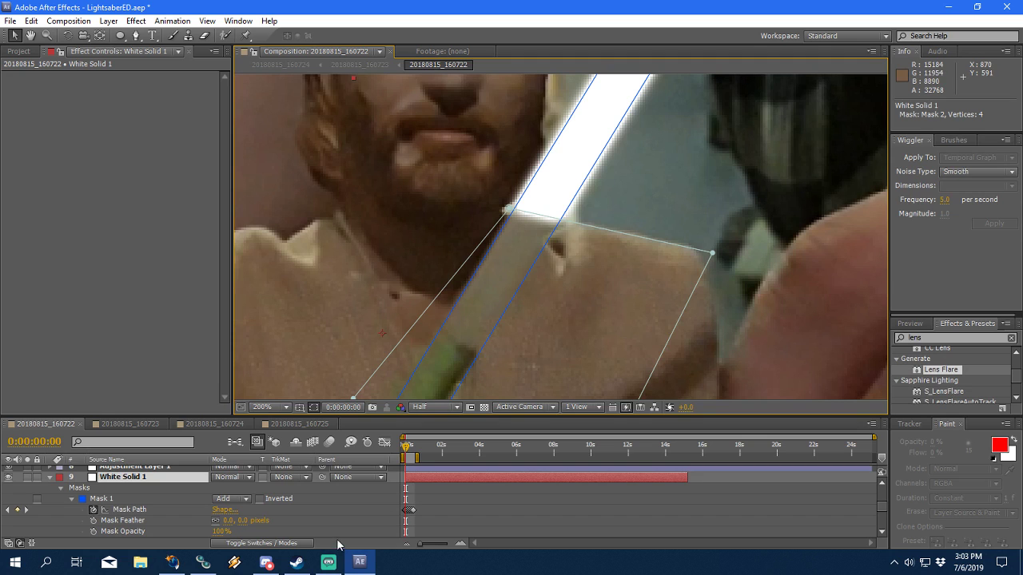
pyautogui.click(366, 494)
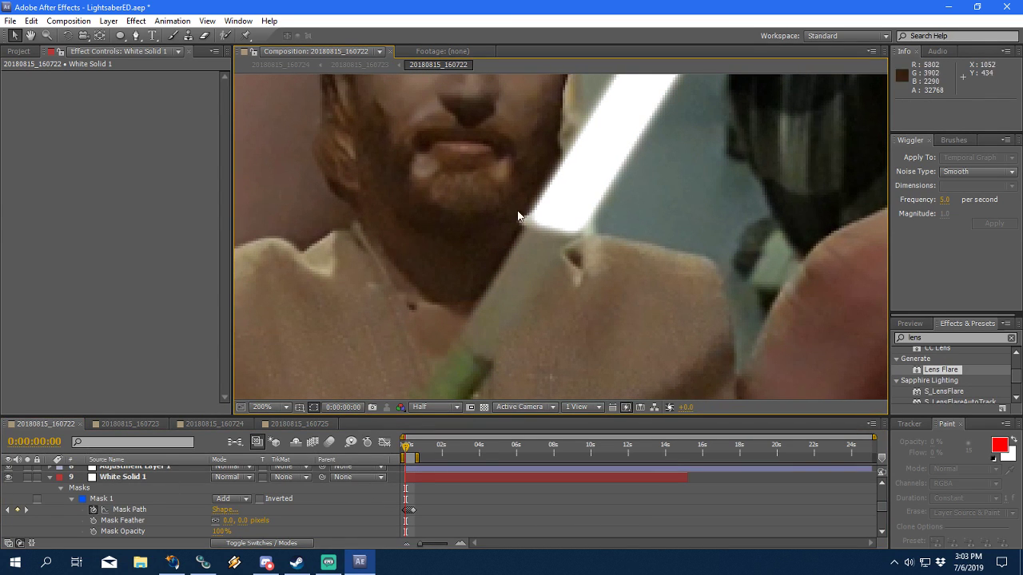
pyautogui.scroll(-1, 585, 233)
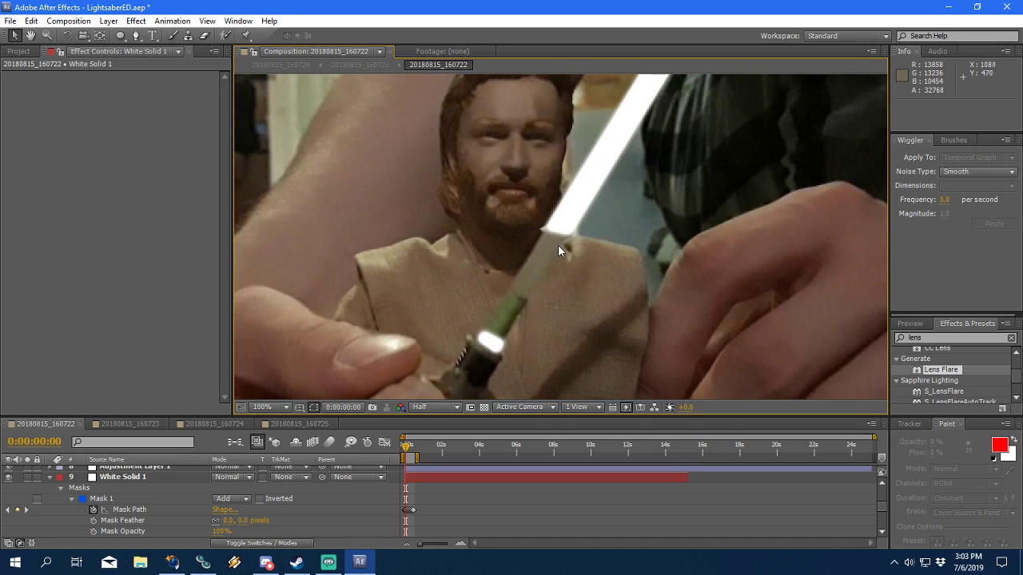
pyautogui.scroll(3, 20, 505)
pyautogui.scroll(1, 20, 505)
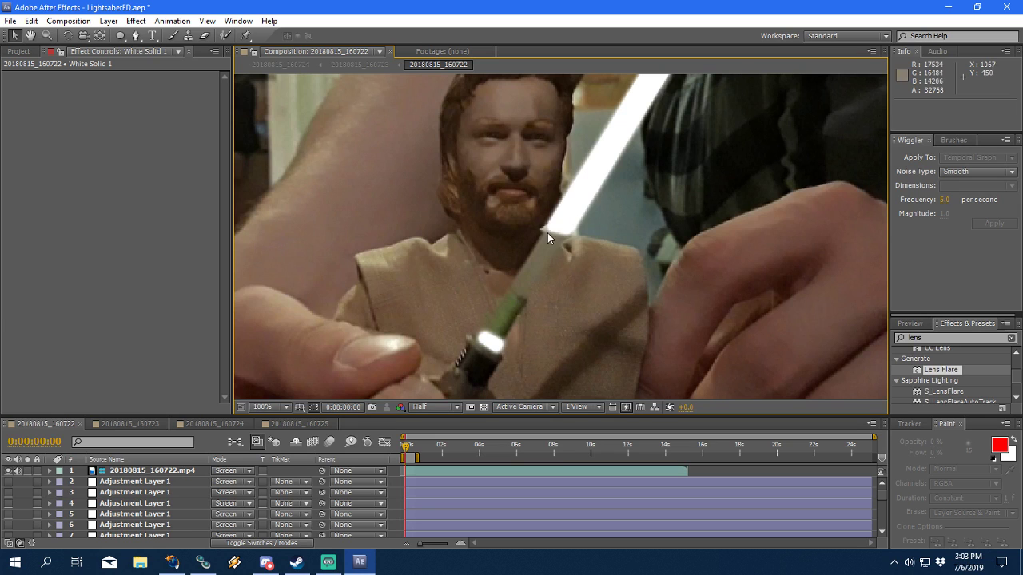
# Step: Delete Mask 2 from White Solid 1 and collapse the layer's properties
pyautogui.press('m')
pyautogui.press('m')
pyautogui.scroll(-2, 175, 487)
pyautogui.click(174, 482)
pyautogui.press('Delete')
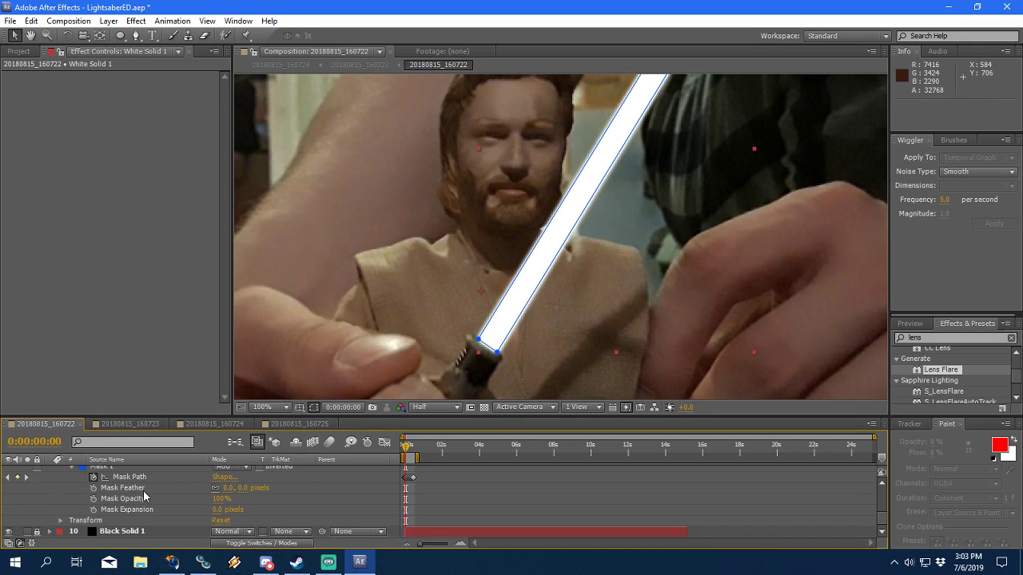
pyautogui.scroll(1, 74, 493)
pyautogui.click(48, 479)
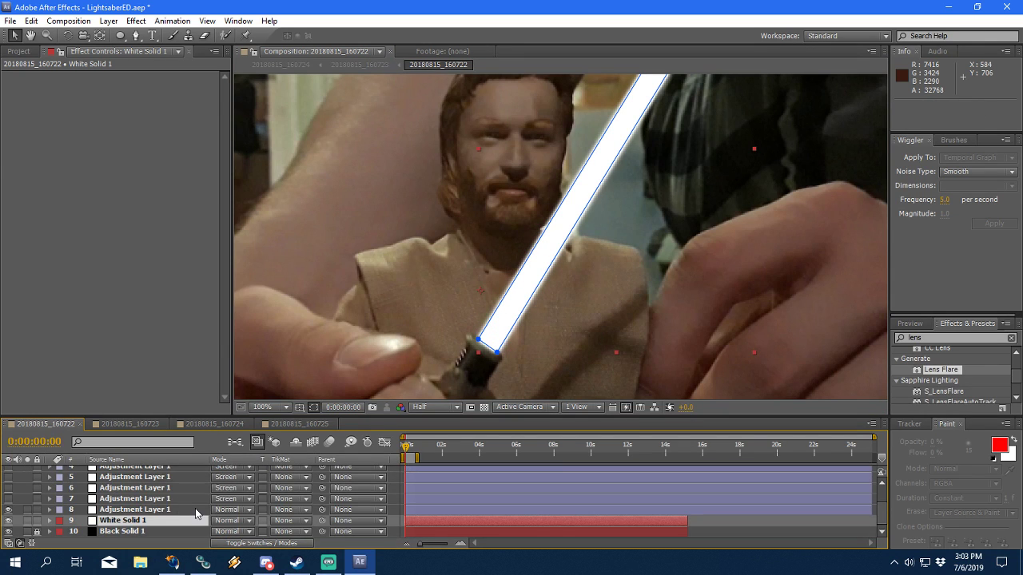
# Step: Unlock Black Solid 1 and place a duplicate of it above White Solid 1 with the Screen blending mode
pyautogui.click(138, 532)
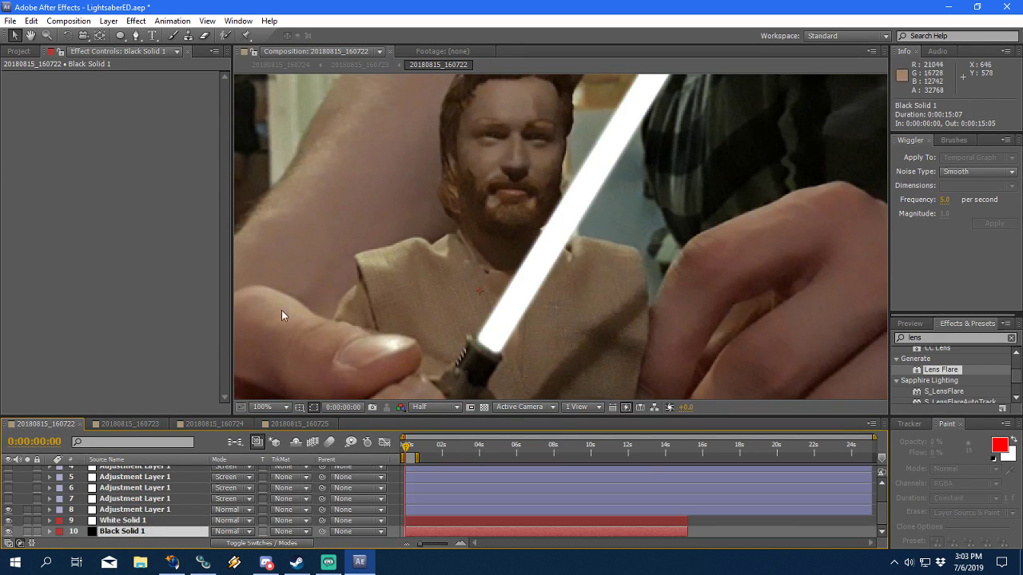
pyautogui.moveTo(120, 535)
pyautogui.mouseDown()
pyautogui.moveTo(147, 520)
pyautogui.moveTo(126, 523)
pyautogui.mouseUp()
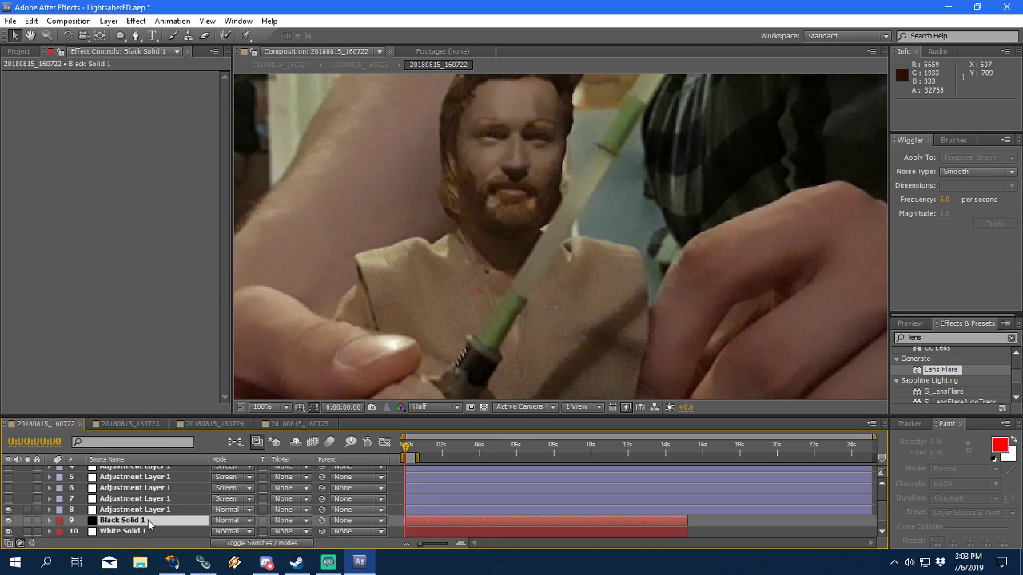
pyautogui.click(250, 528)
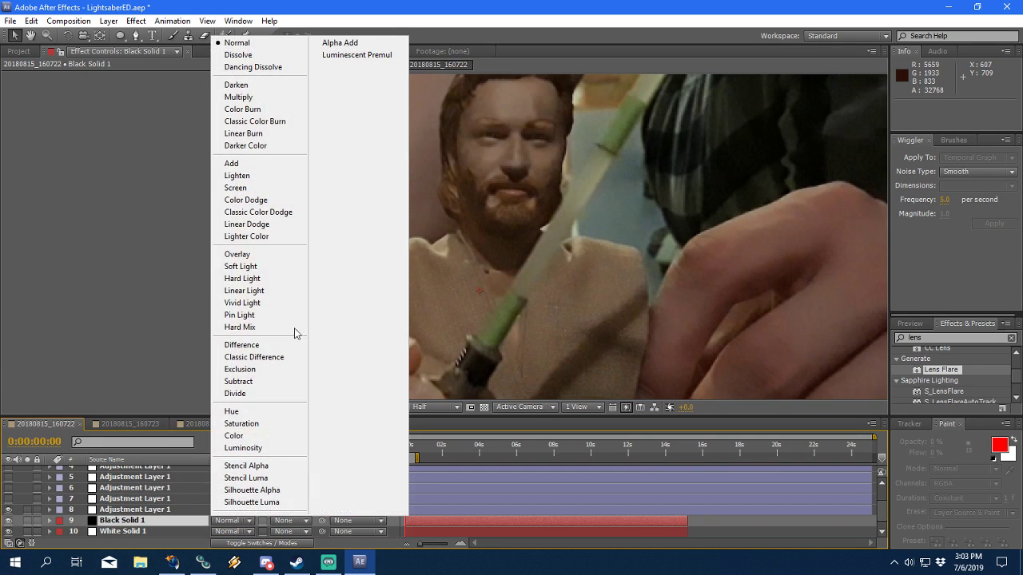
pyautogui.click(296, 190)
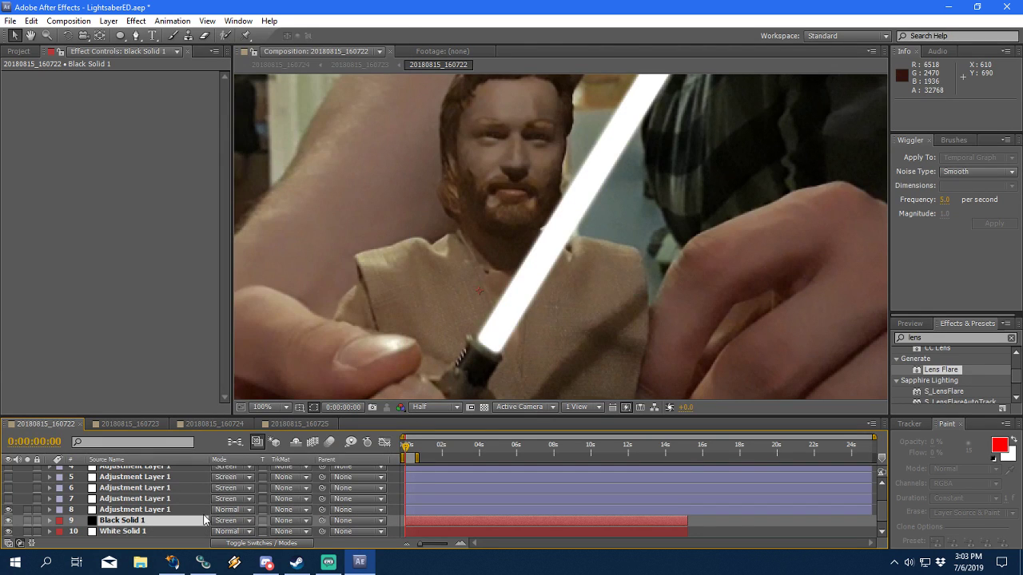
pyautogui.scroll(-1, 191, 484)
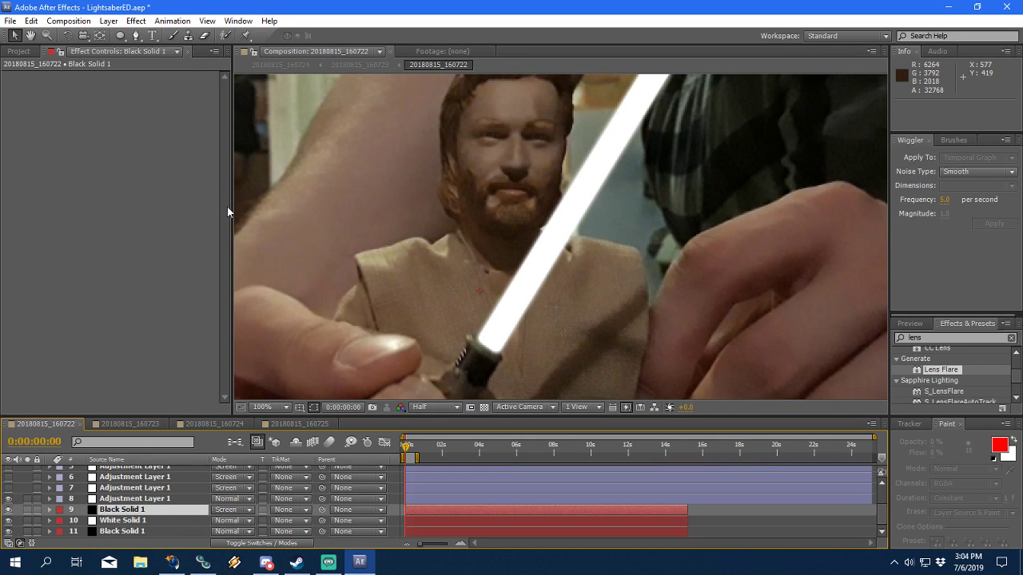
# Step: Draw a closed four-point mask on the upper Black Solid 1 with the Pen tool, spanning the lower blade across the figure's chest
pyautogui.click(136, 36)
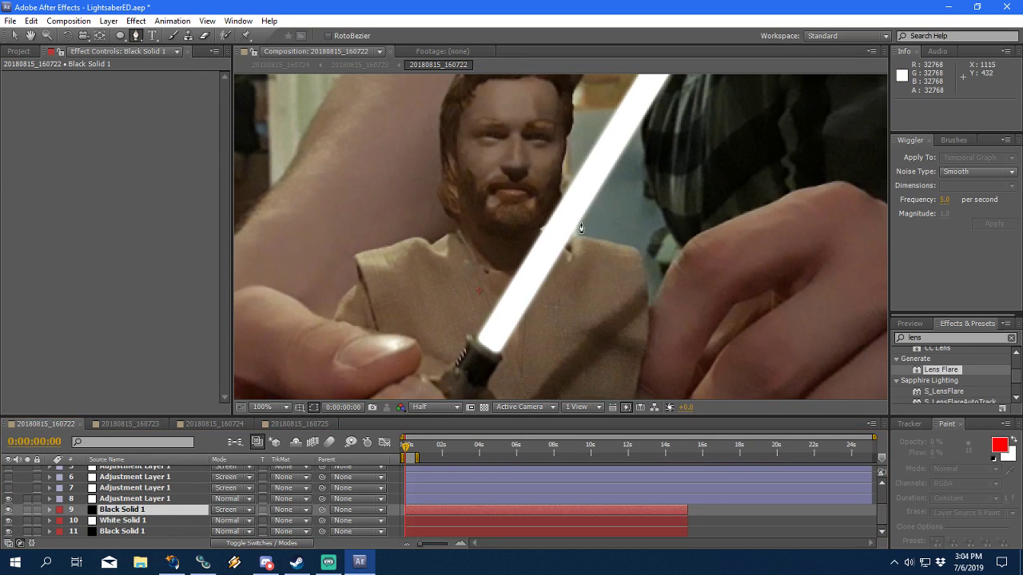
pyautogui.click(637, 248)
pyautogui.click(536, 232)
pyautogui.click(483, 312)
pyautogui.click(585, 353)
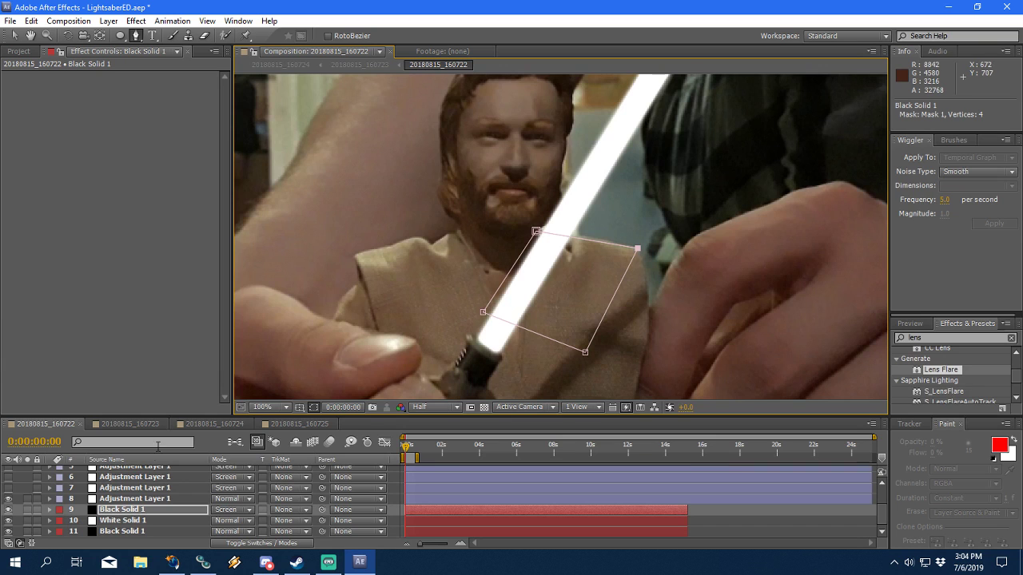
pyautogui.press('F2')
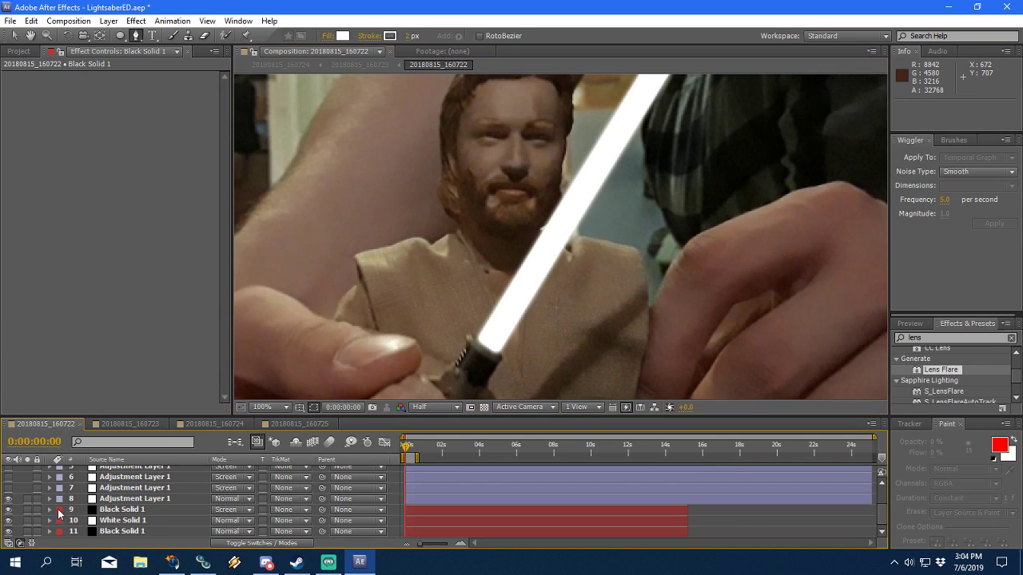
# Step: Set the masked Black Solid 1 to Normal blending mode and move it above the visible Adjustment Layer 1
pyautogui.click(226, 510)
pyautogui.click(255, 31)
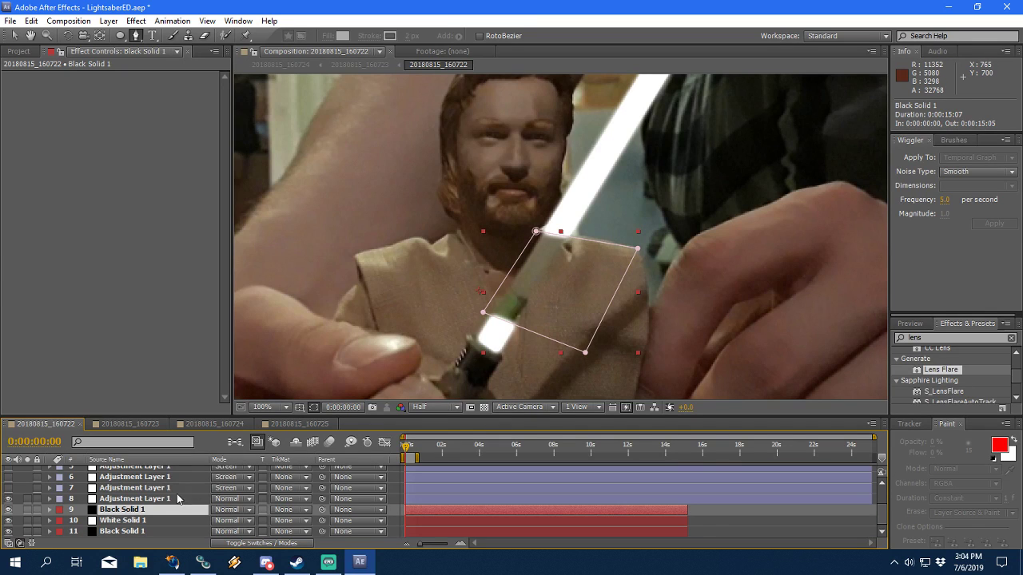
pyautogui.moveTo(126, 514); pyautogui.dragTo(140, 502)
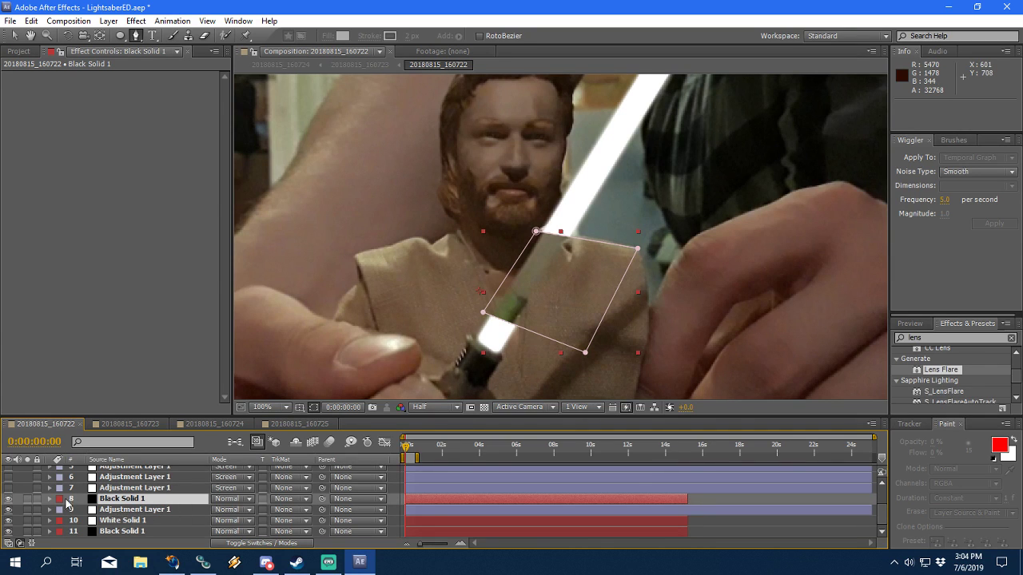
# Step: Set the feather of Mask 1 on the upper Black Solid 1 to 3 pixels
pyautogui.click(50, 499)
pyautogui.click(61, 510)
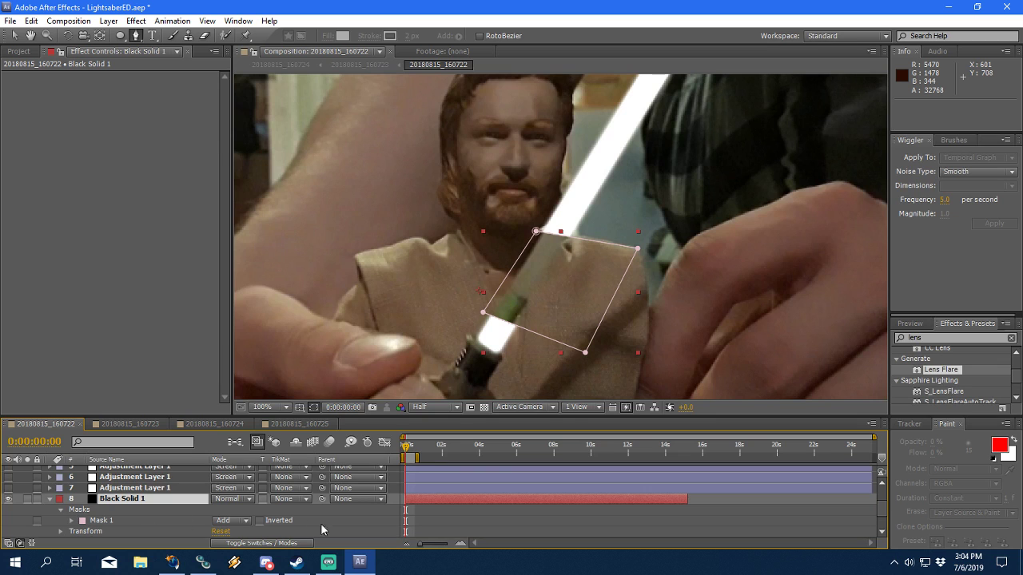
pyautogui.click(315, 521)
pyautogui.scroll(2, 465, 343)
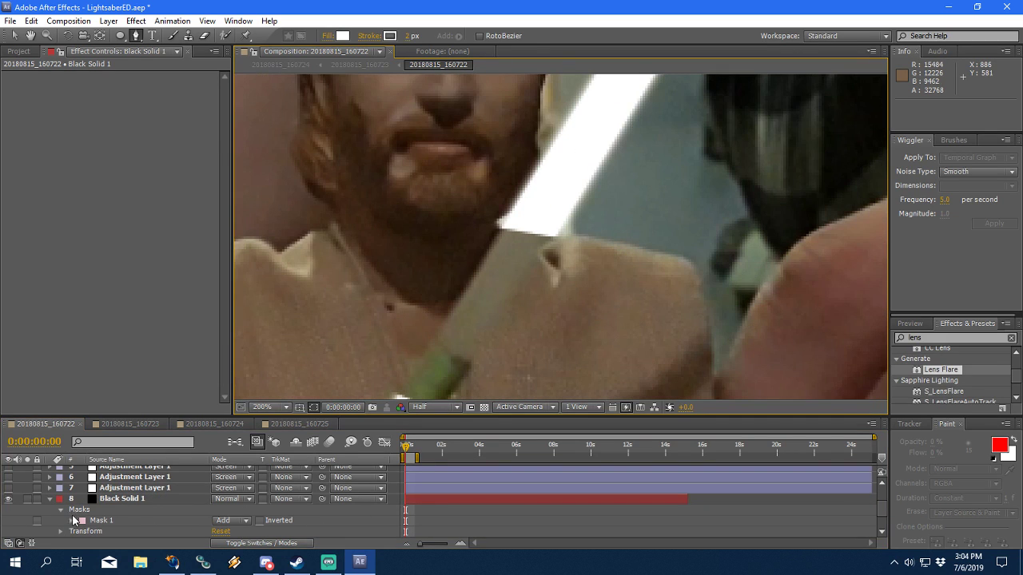
pyautogui.scroll(-1, 63, 511)
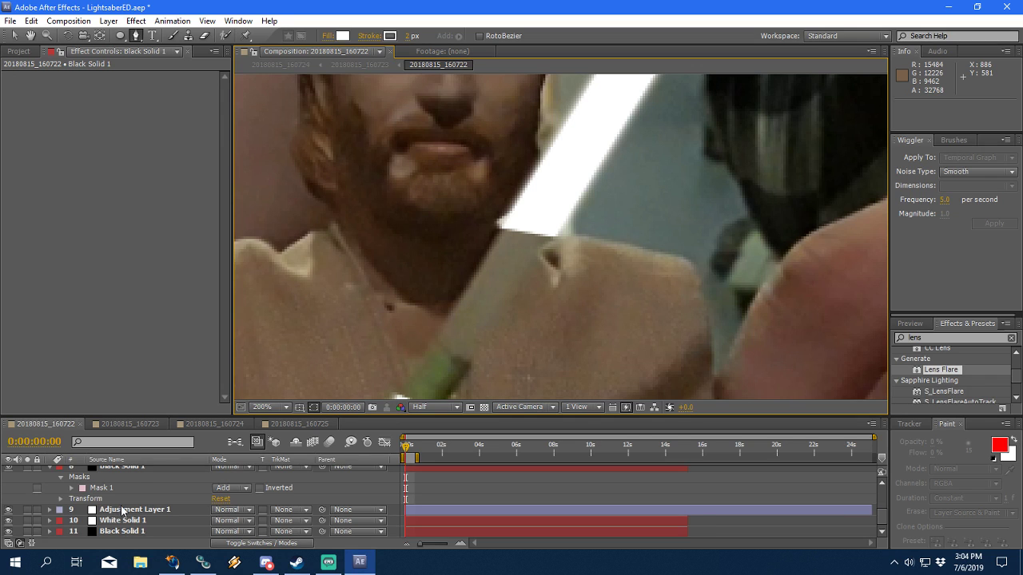
pyautogui.scroll(1, 119, 512)
pyautogui.click(72, 521)
pyautogui.click(227, 510)
pyautogui.write('3')
pyautogui.press('Return')
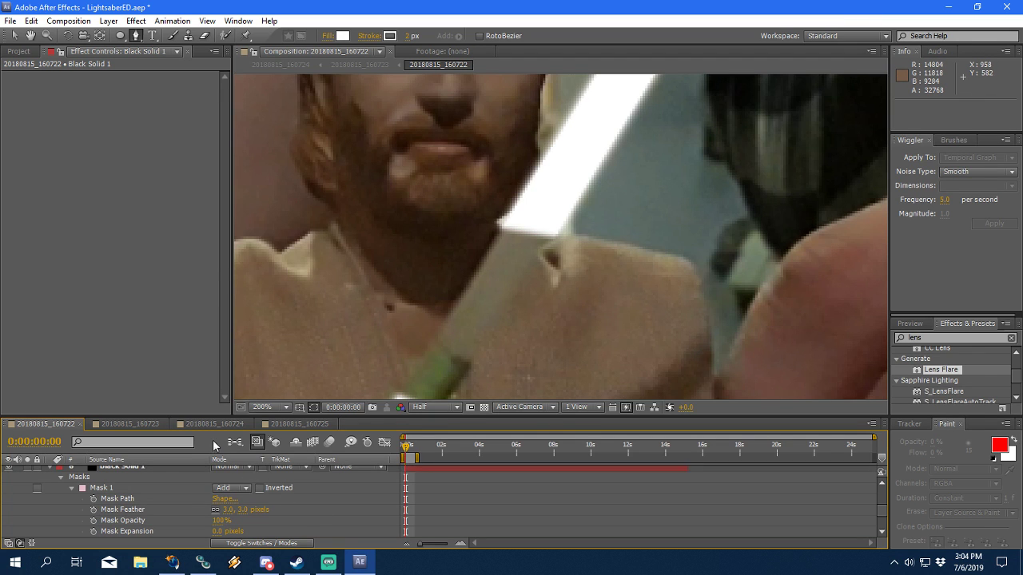
# Step: Compare the partly hidden blade in composition 20180815_160724 with the one in 20180815_160722
pyautogui.click(155, 424)
pyautogui.click(192, 424)
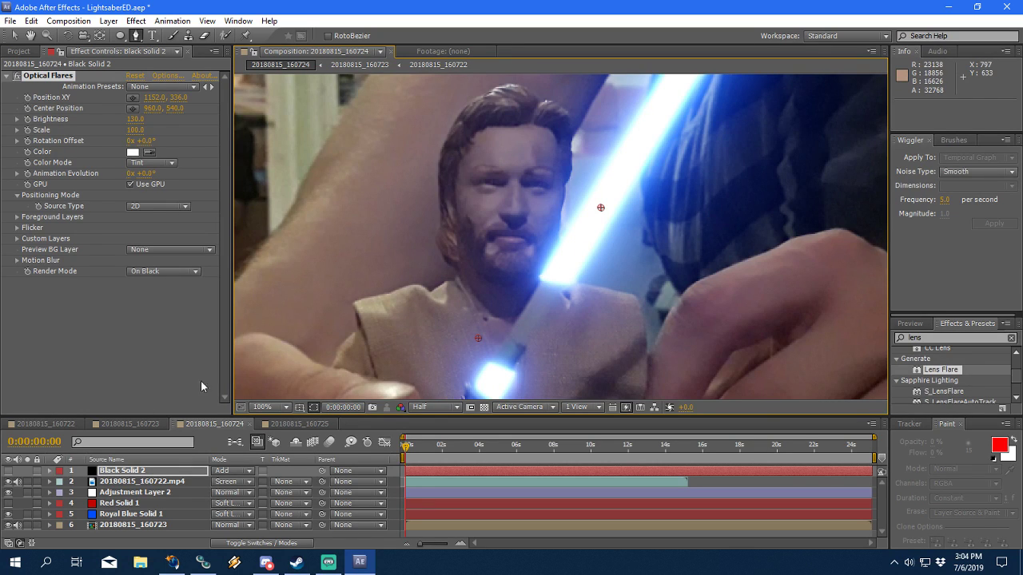
pyautogui.click(43, 426)
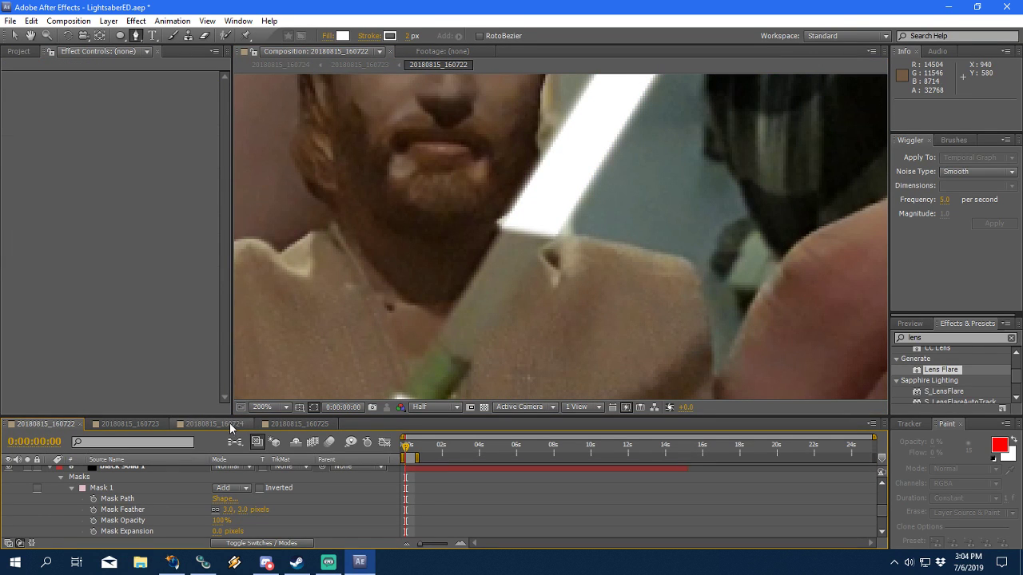
pyautogui.scroll(-2, 612, 195)
pyautogui.scroll(1, 611, 195)
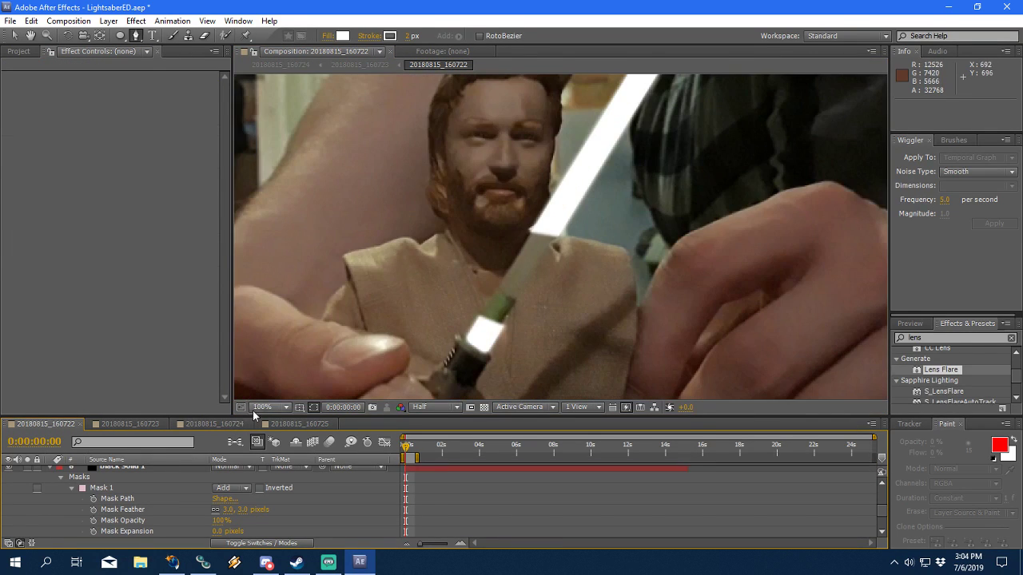
pyautogui.click(214, 423)
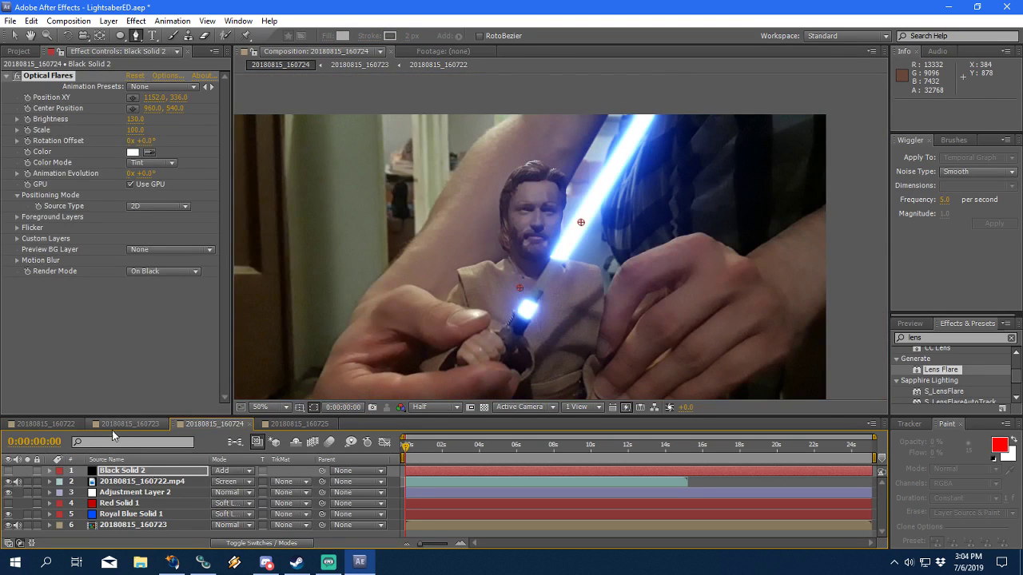
pyautogui.click(48, 424)
# Step: Shift Mask 1 of the upper Black Solid 1 across the lower blade and off it toward the figure's shoulder
pyautogui.click(99, 489)
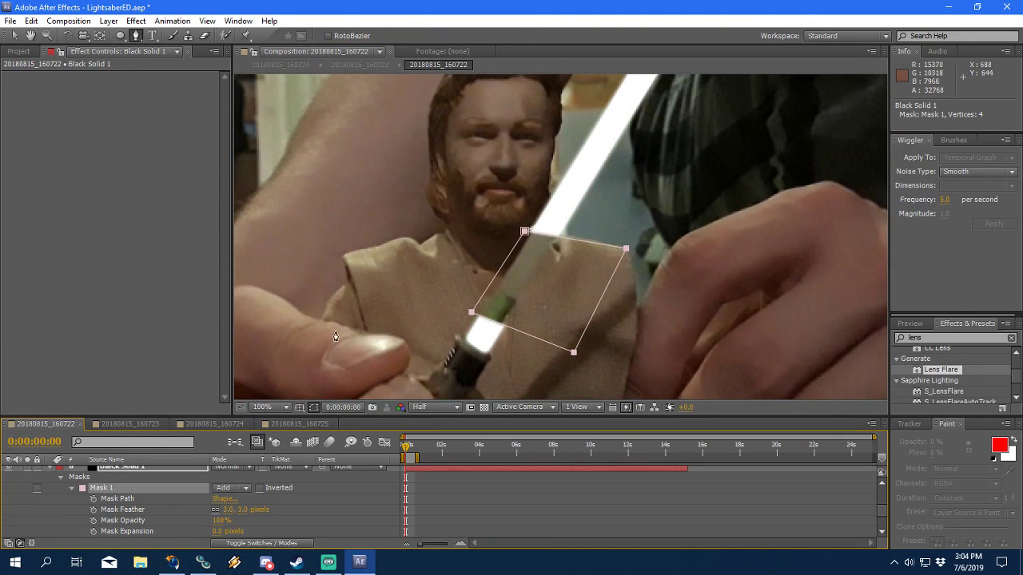
pyautogui.click(13, 36)
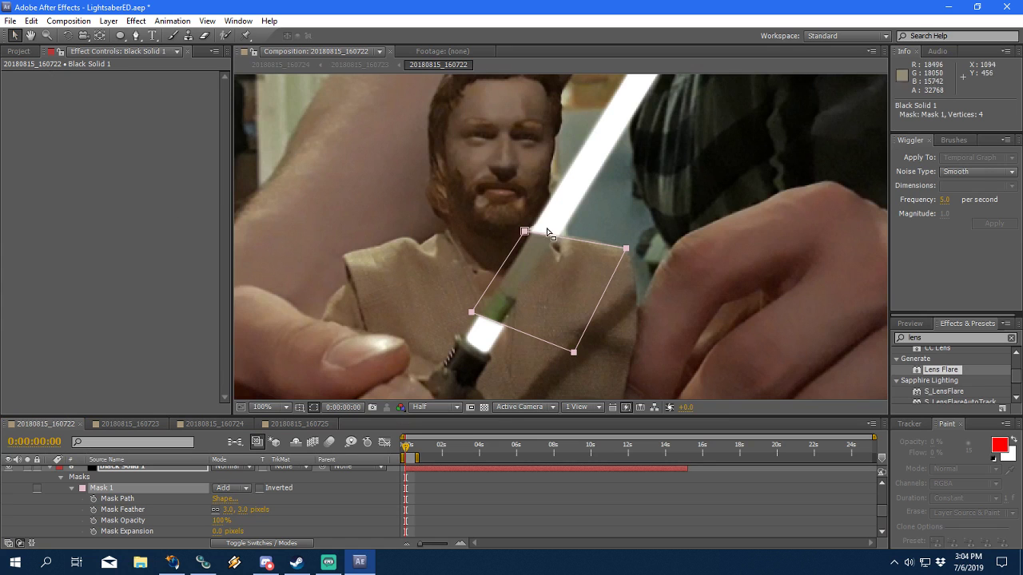
pyautogui.scroll(-4, 512, 263)
pyautogui.scroll(4, 527, 275)
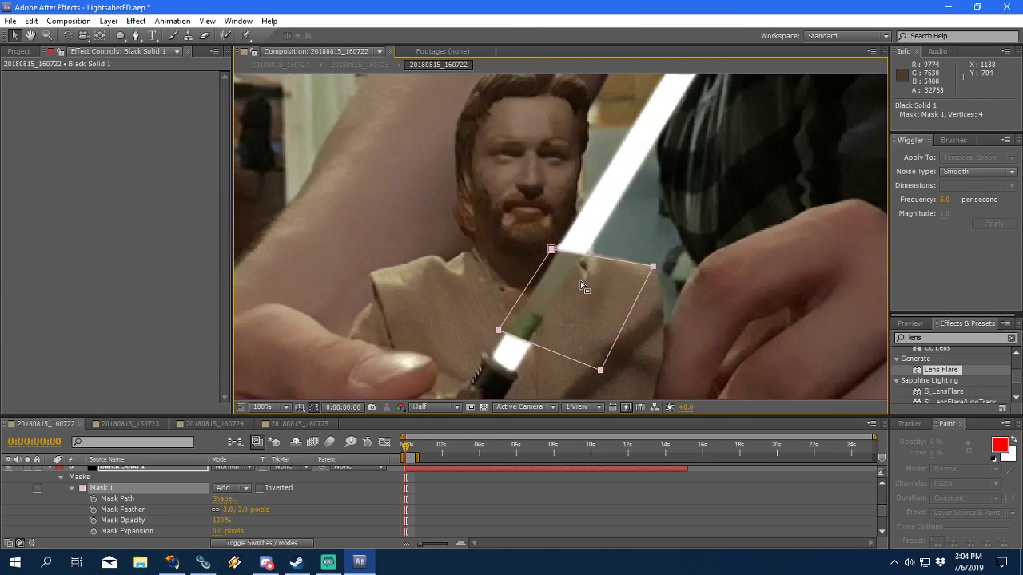
pyautogui.scroll(-2, 527, 276)
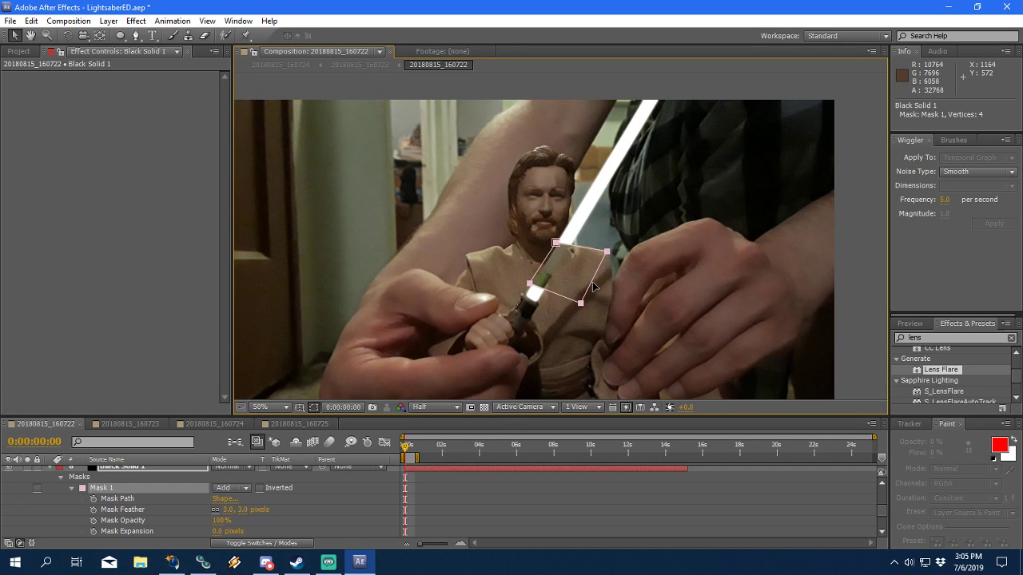
pyautogui.moveTo(581, 305); pyautogui.dragTo(570, 302)
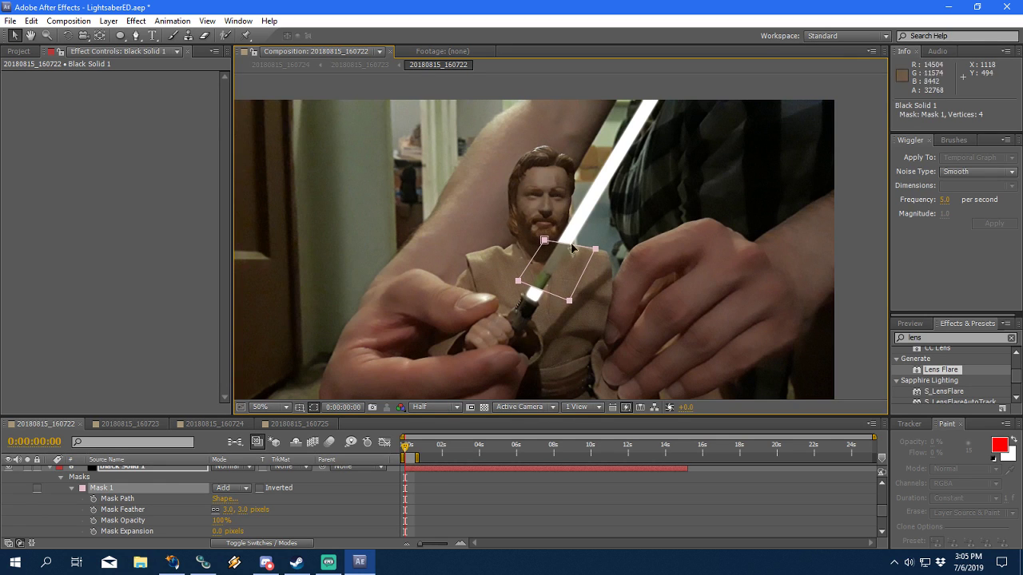
pyautogui.moveTo(576, 301); pyautogui.dragTo(597, 304)
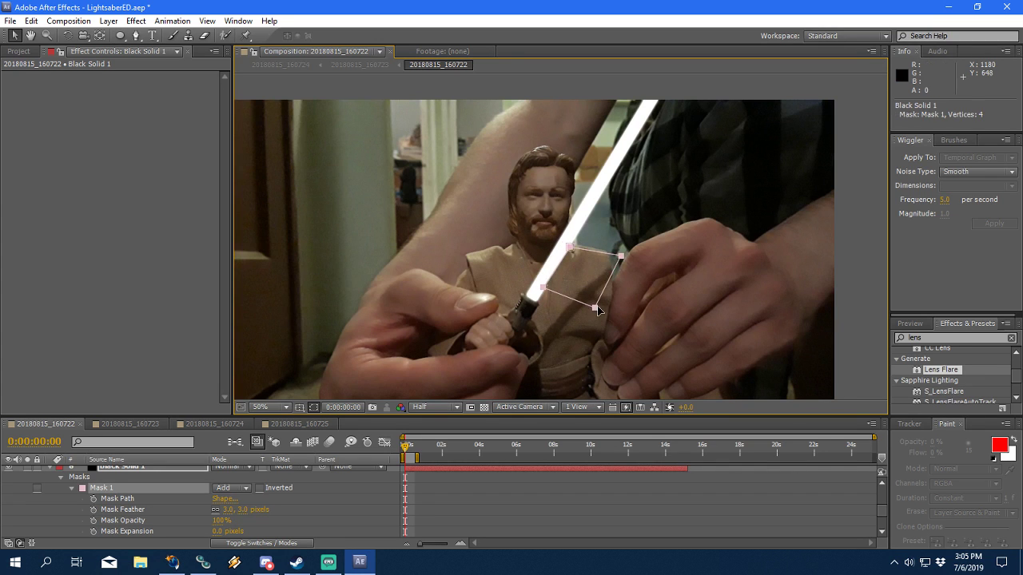
# Step: Collapse the properties of the masked Black Solid 1 and hide the layer
pyautogui.click(71, 487)
pyautogui.click(49, 498)
pyautogui.click(8, 499)
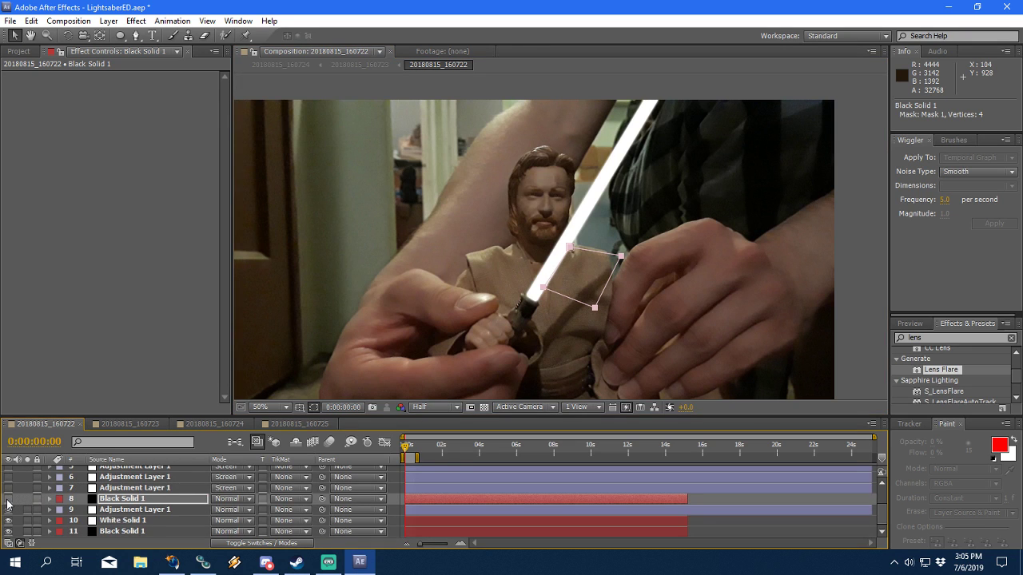
# Step: Move the hidden layer's mask away from the blade onto the hand beside the figure and save the project
pyautogui.moveTo(569, 280); pyautogui.dragTo(671, 284)
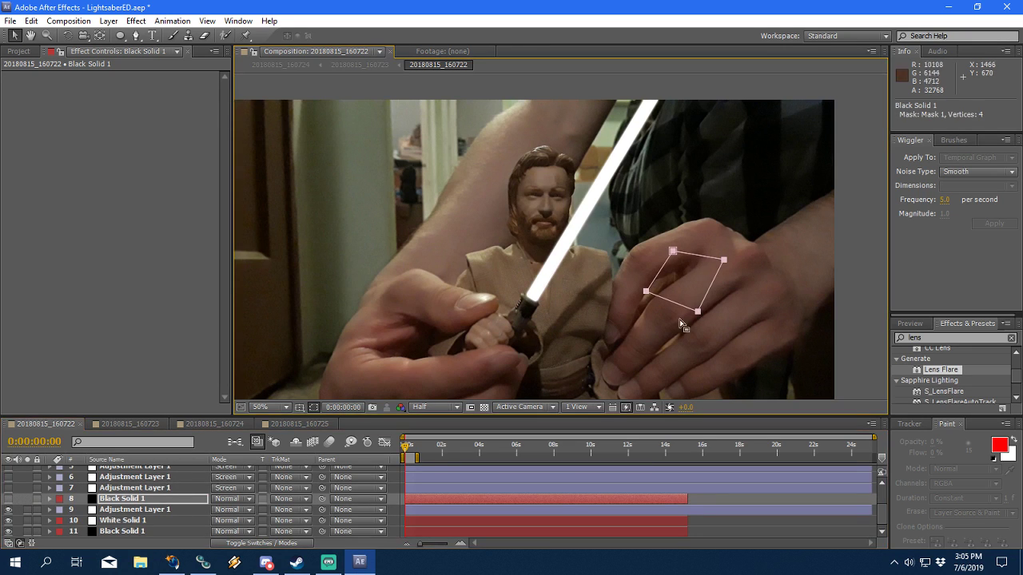
pyautogui.hotkey('ctrl', 's')
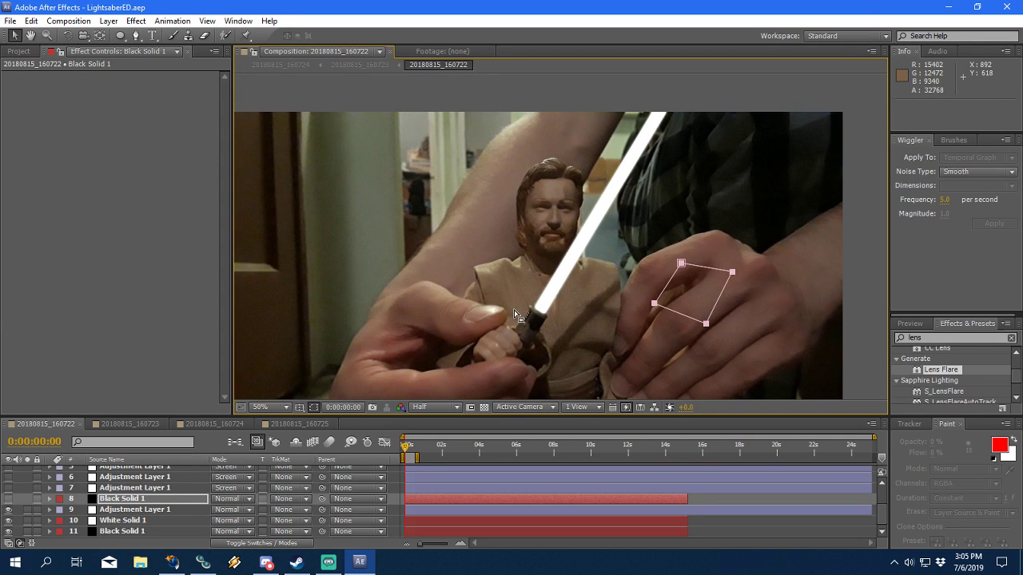
# Step: Examine the full glowing blue blade in composition 20180815_160724 against the white blade in 20180815_160722
pyautogui.click(298, 427)
pyautogui.click(214, 428)
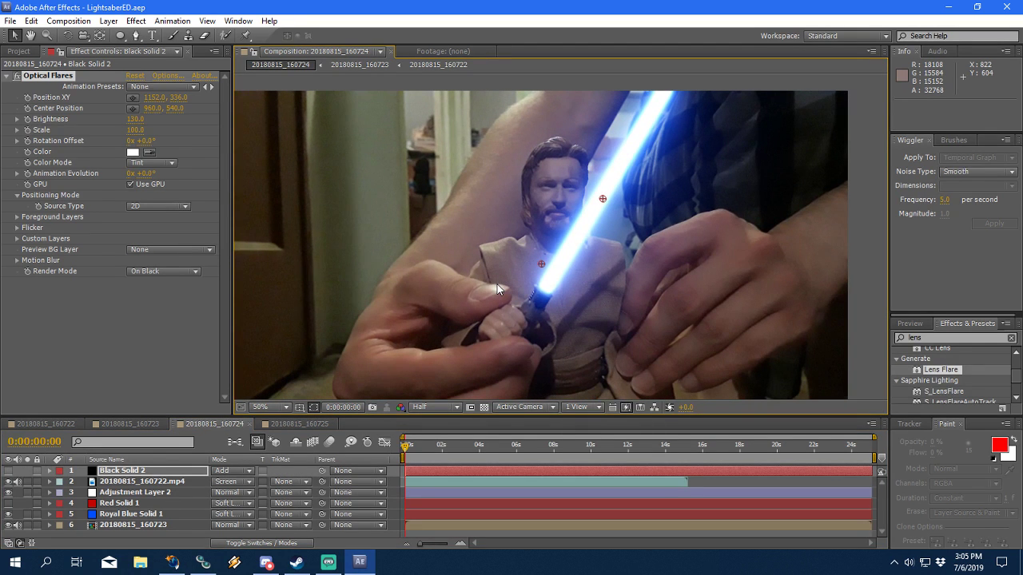
pyautogui.scroll(-1, 497, 289)
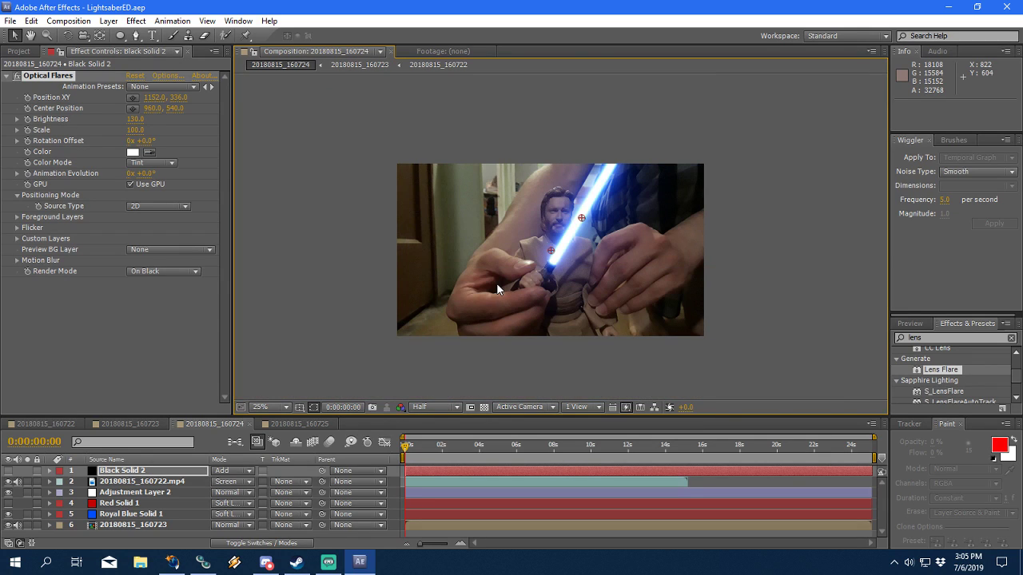
pyautogui.moveTo(496, 283); pyautogui.dragTo(474, 282)
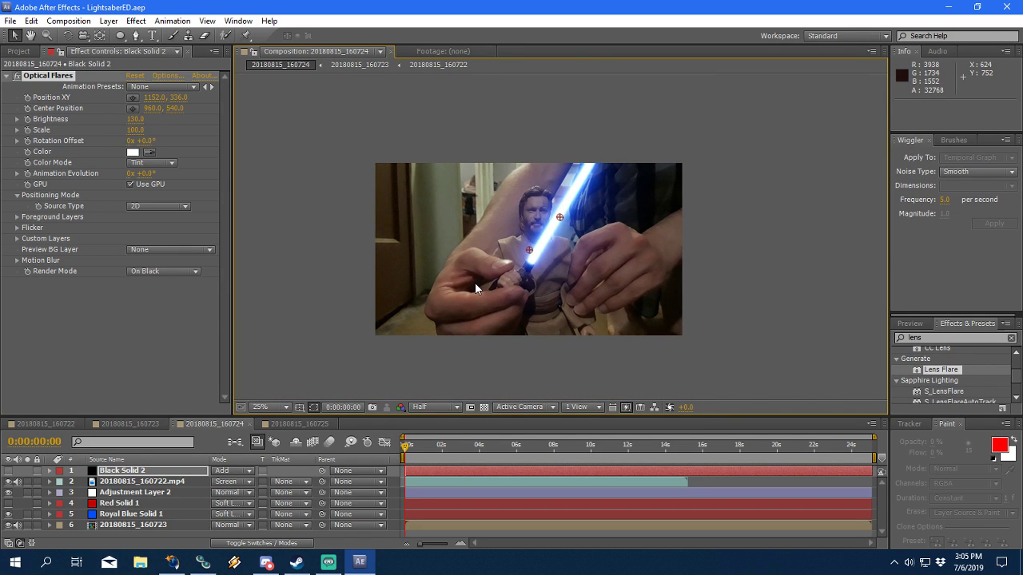
pyautogui.scroll(1, 482, 282)
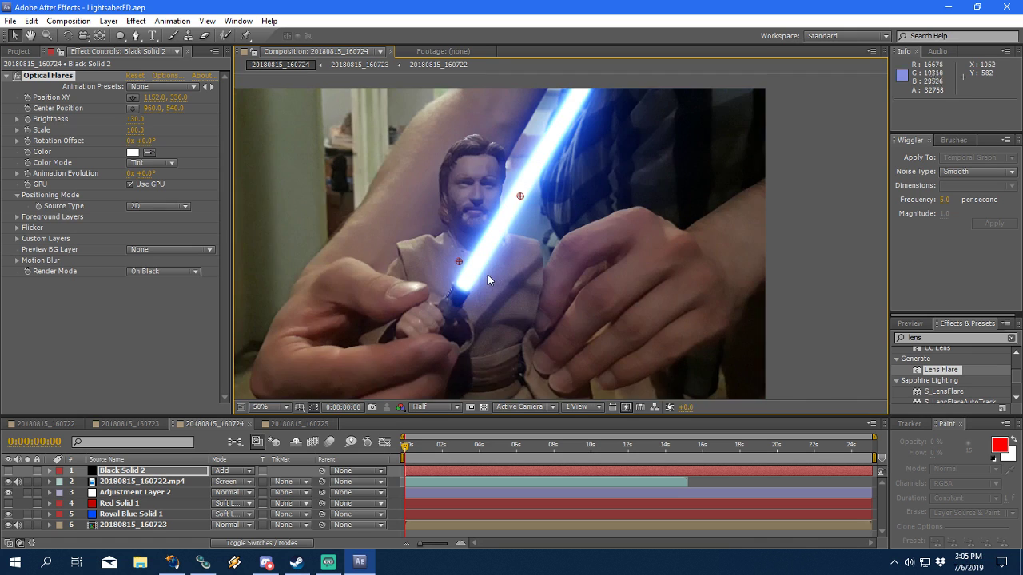
pyautogui.click(45, 423)
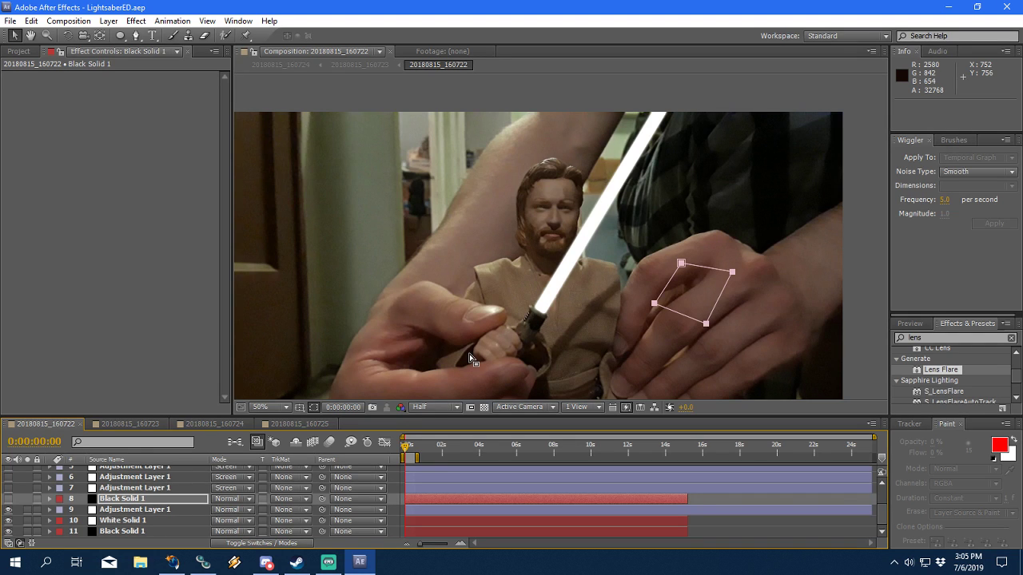
pyautogui.click(237, 425)
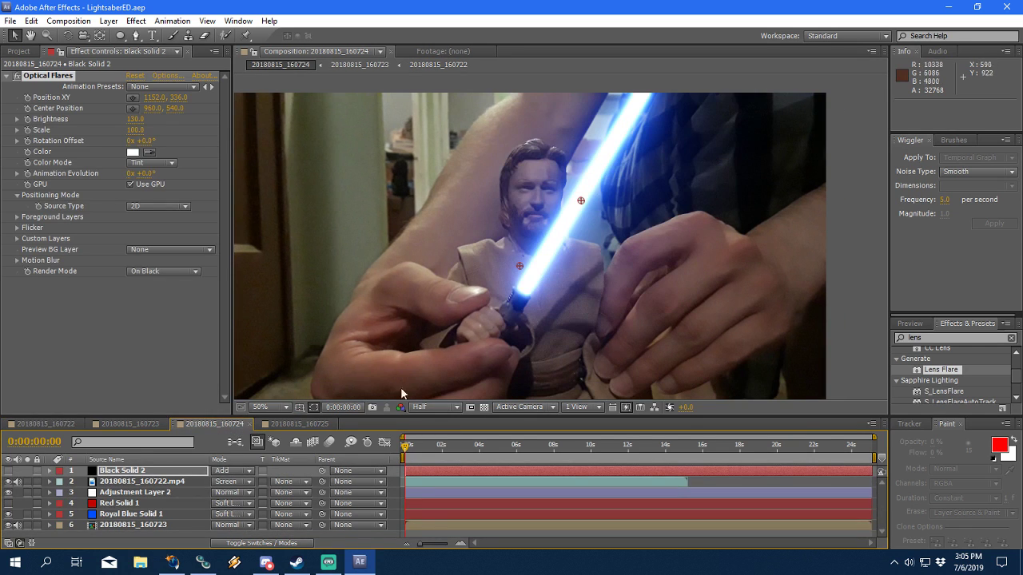
# Step: Play a preview of composition 20180815_160724, stop it and inspect the blade up close on the first frame
pyautogui.click(909, 323)
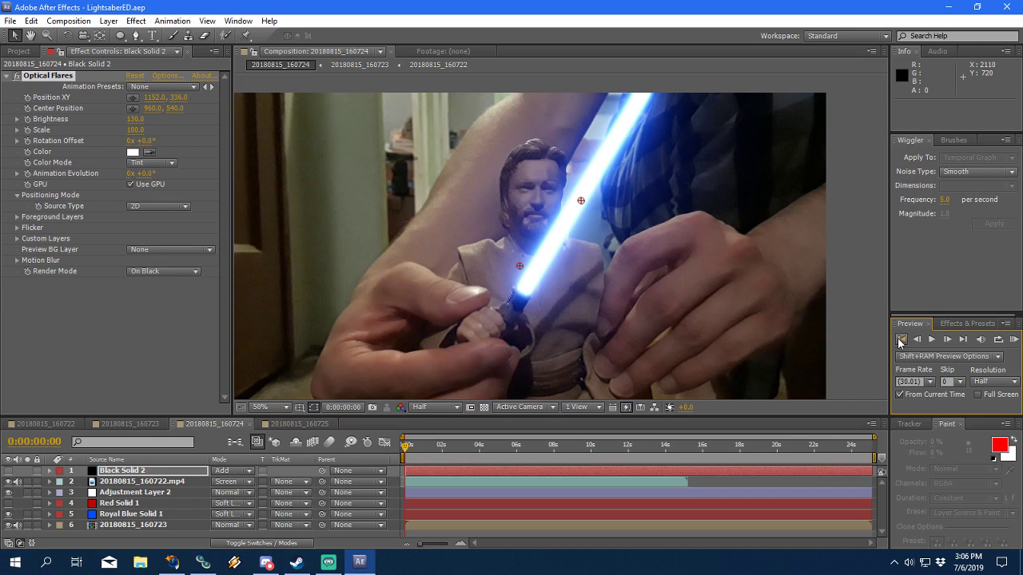
pyautogui.scroll(-2, 614, 310)
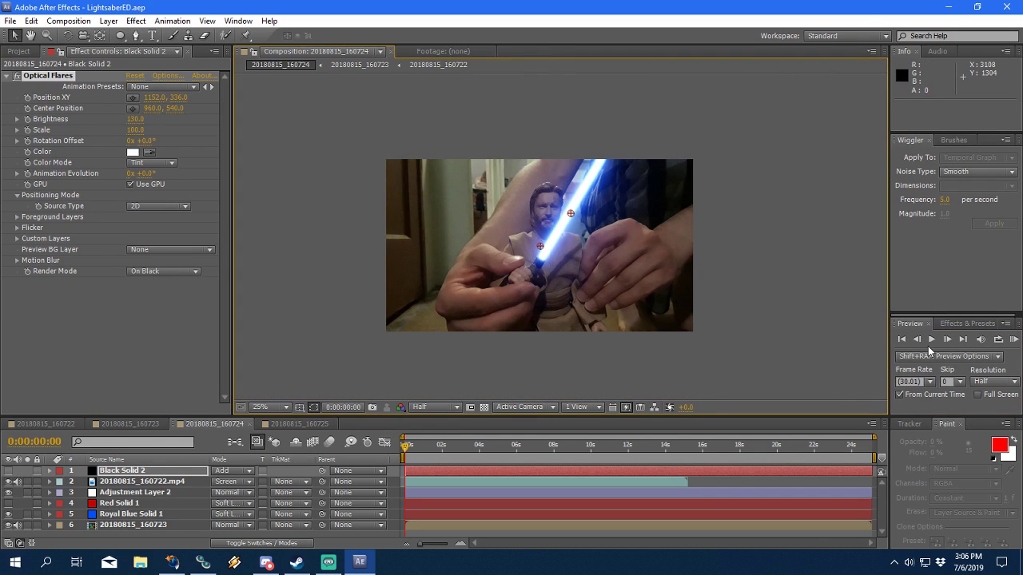
pyautogui.click(931, 340)
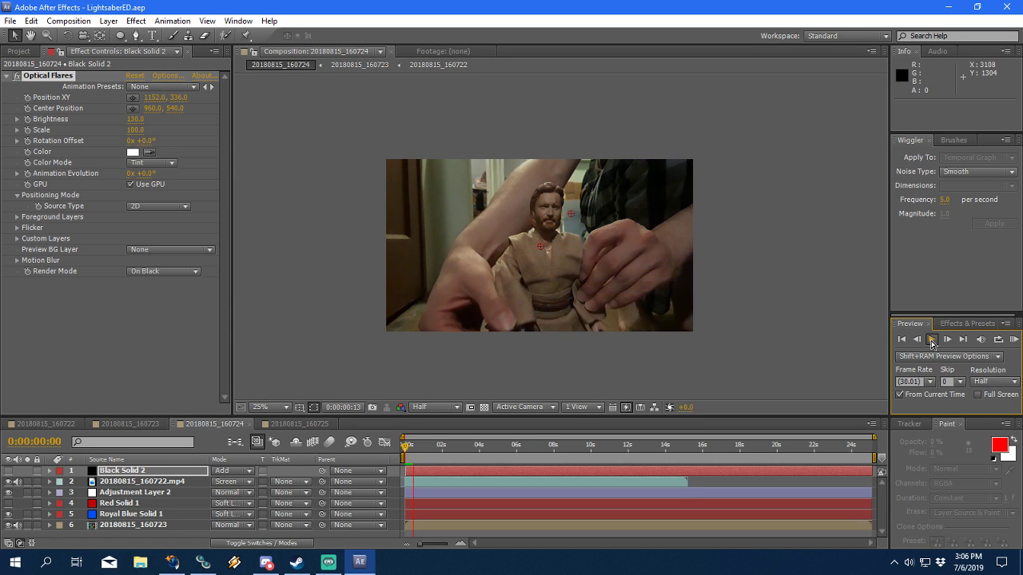
pyautogui.click(917, 342)
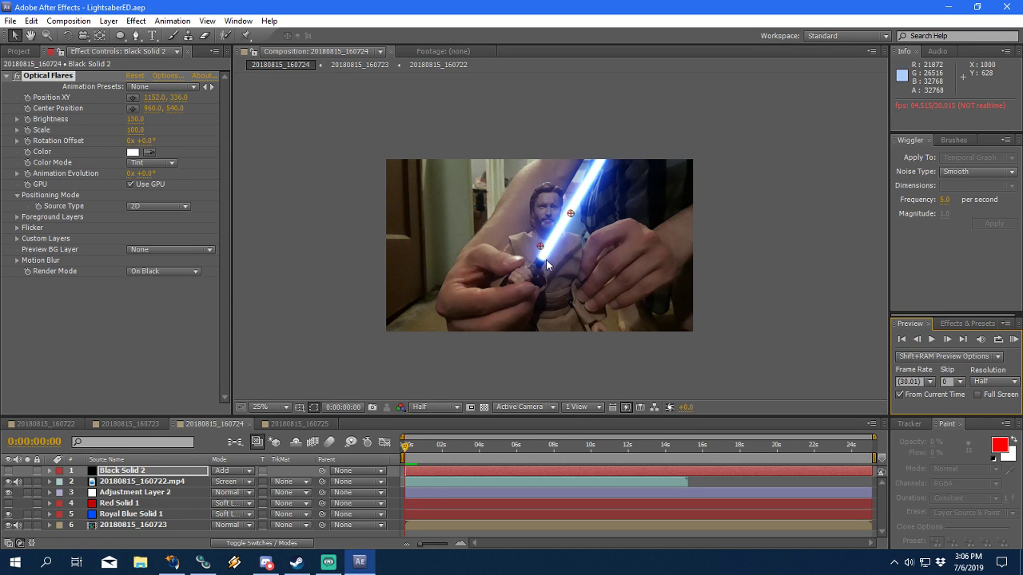
pyautogui.scroll(2, 552, 264)
pyautogui.scroll(1, 557, 261)
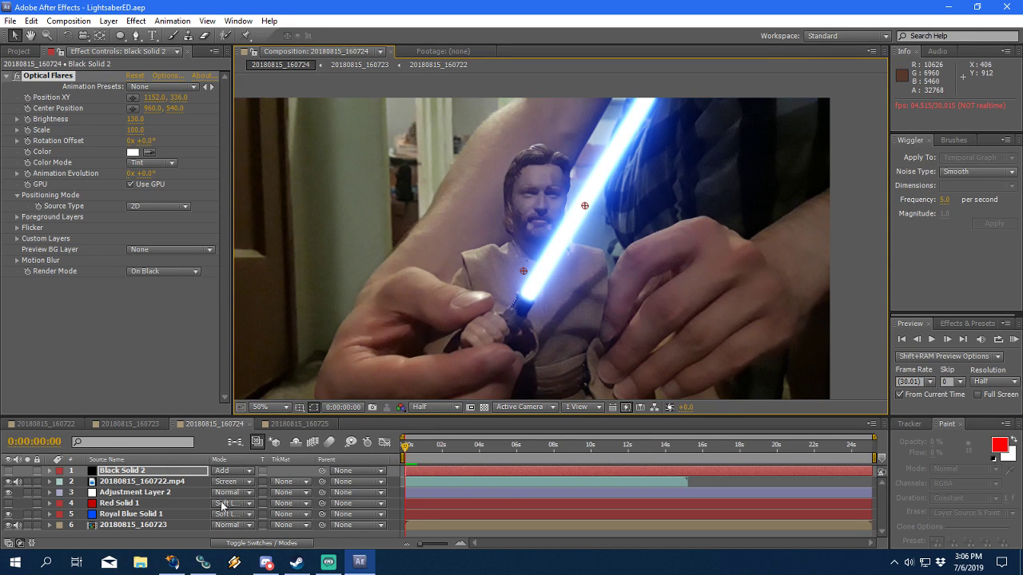
# Step: Create a 1920 × 1080 px white solid (FFFFFF) directly above Adjustment Layer 2
pyautogui.click(158, 492)
pyautogui.click(108, 22)
pyautogui.moveTo(126, 32)
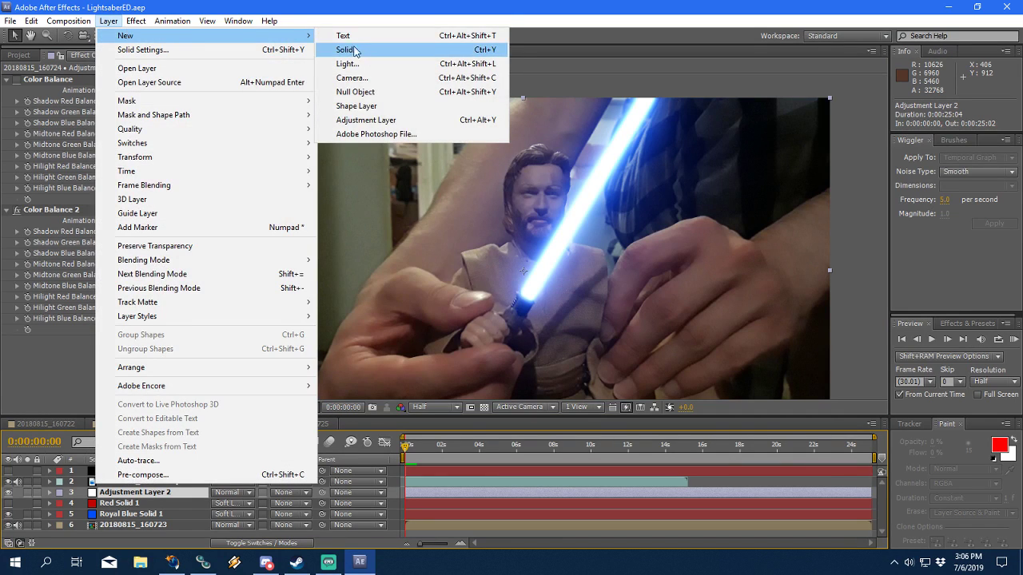
pyautogui.click(409, 47)
pyautogui.click(516, 330)
pyautogui.write('ffffff')
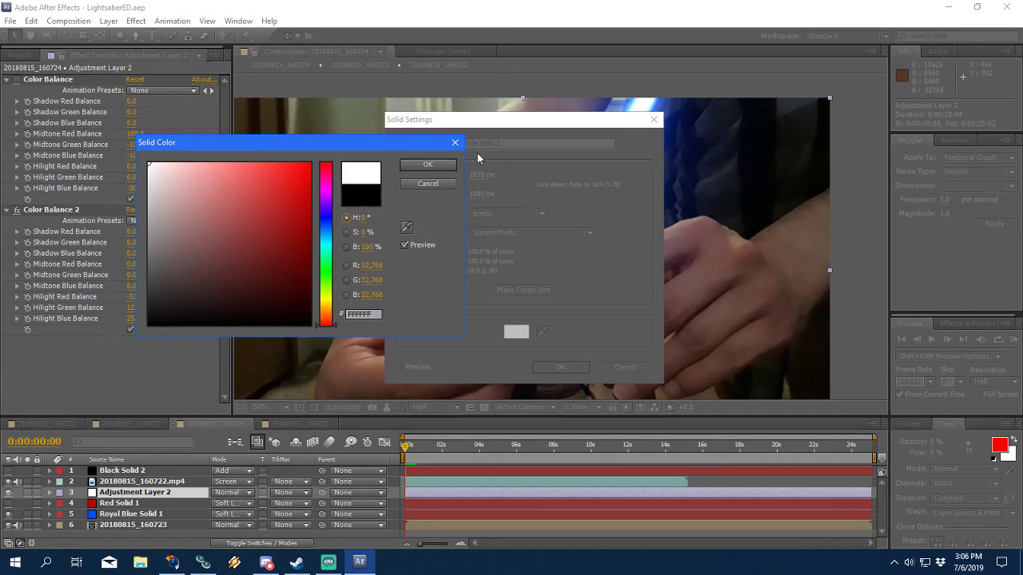
pyautogui.click(423, 166)
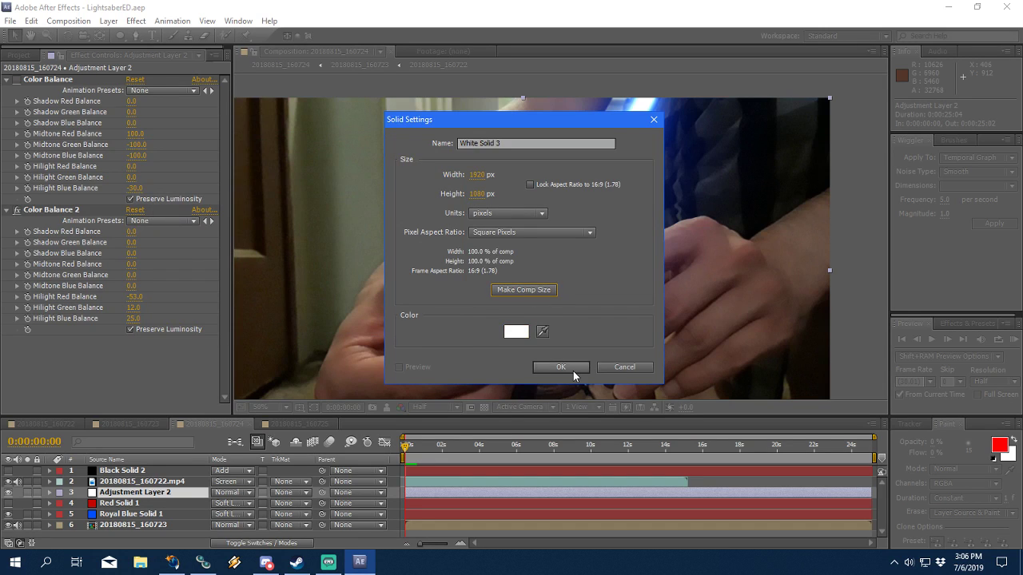
pyautogui.click(537, 367)
pyautogui.moveTo(140, 472); pyautogui.dragTo(109, 507)
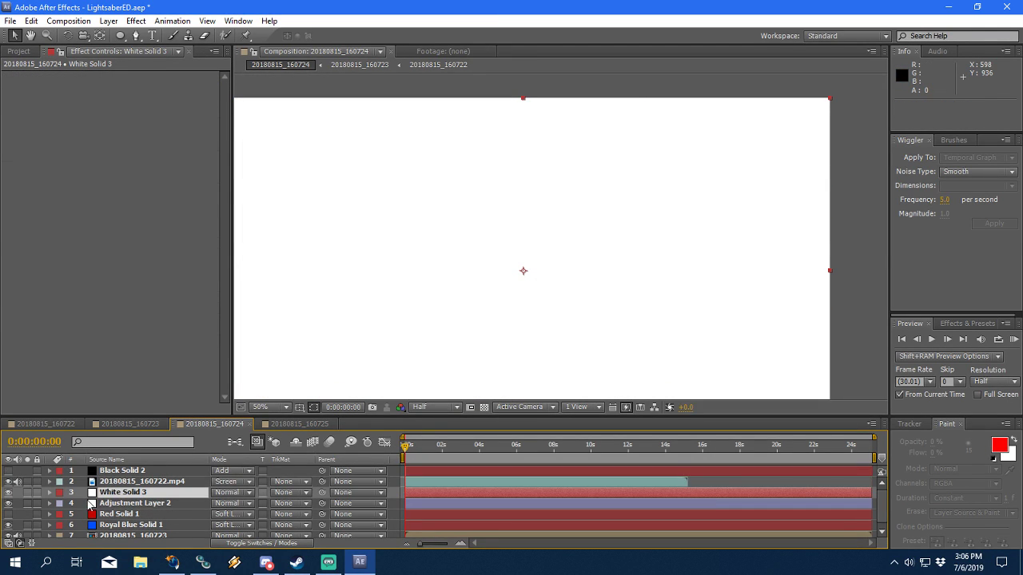
# Step: Set the blending mode of White Solid 3 to Classic Color Dodge
pyautogui.scroll(-1, 137, 513)
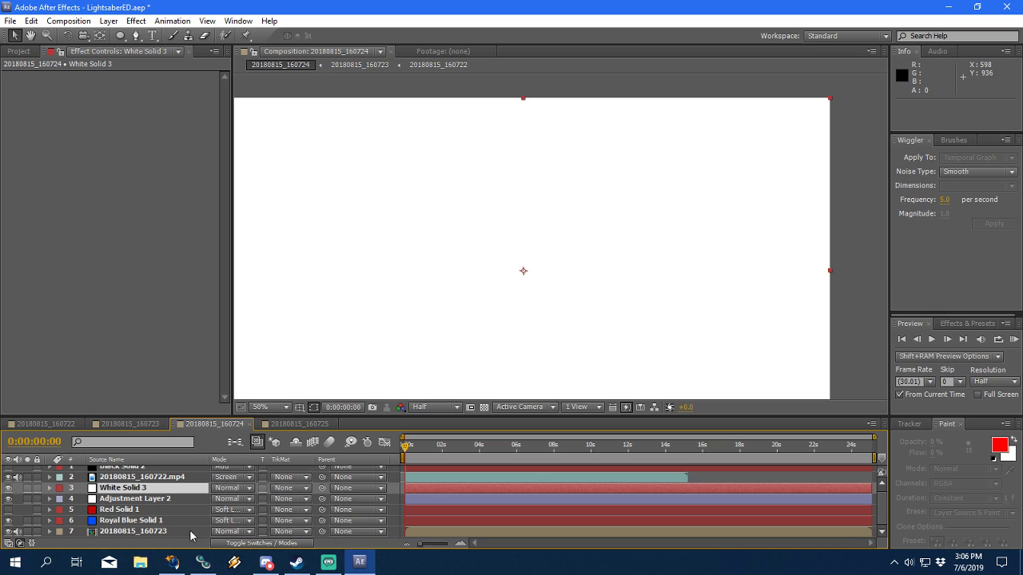
pyautogui.click(251, 490)
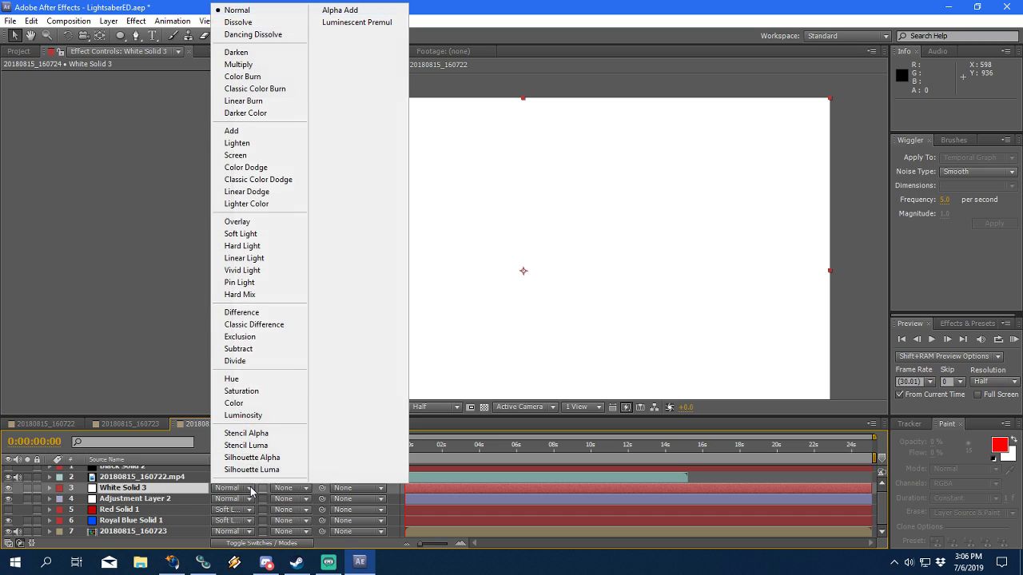
pyautogui.click(281, 182)
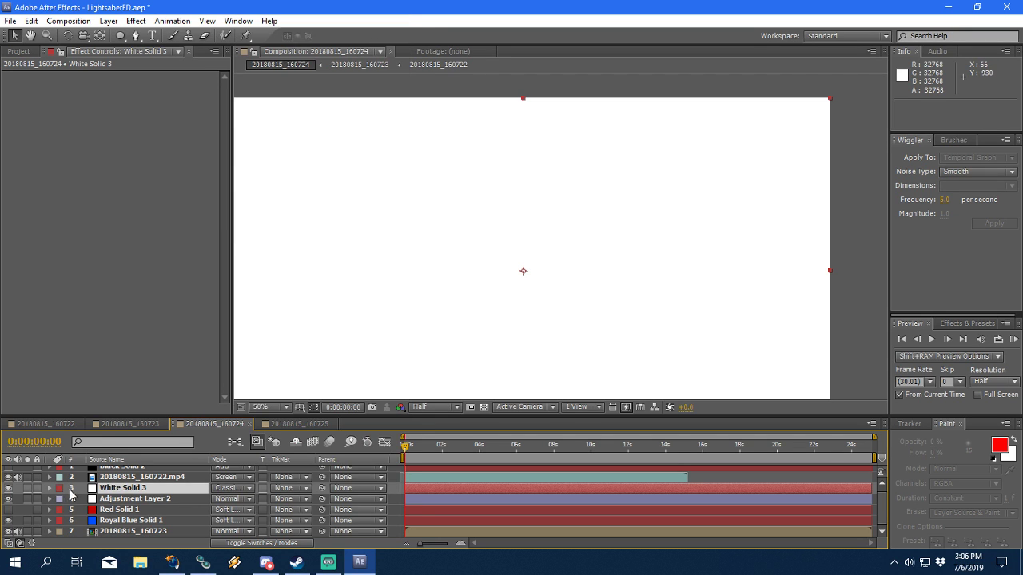
# Step: Set the opacity of White Solid 3 to 0%
pyautogui.press('t')
pyautogui.click(216, 500)
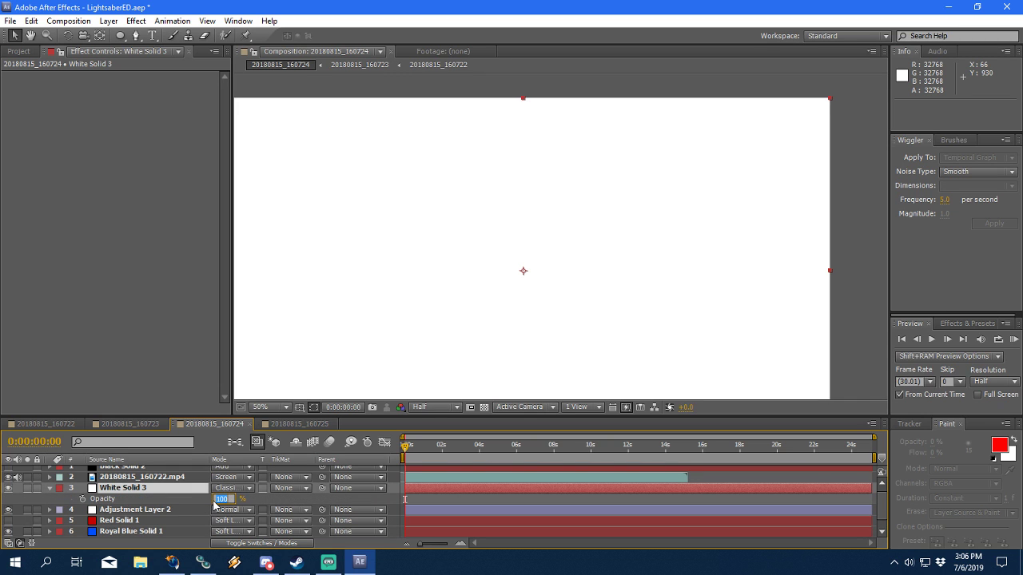
pyautogui.write('0')
pyautogui.press('Return')
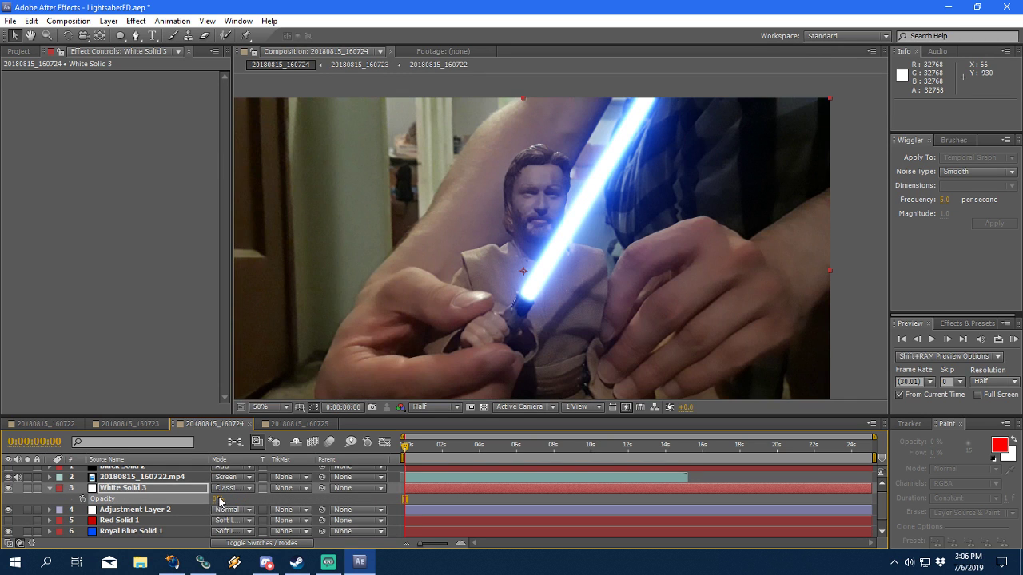
# Step: Keyframe White Solid 3's opacity of 0% at 0:00:00:00 and 0:00:00:18, and select both keyframes
pyautogui.moveTo(406, 451)
pyautogui.mouseDown()
pyautogui.moveTo(424, 456)
pyautogui.moveTo(415, 454)
pyautogui.mouseUp()
pyautogui.scroll(-1, 492, 322)
pyautogui.scroll(1, 482, 284)
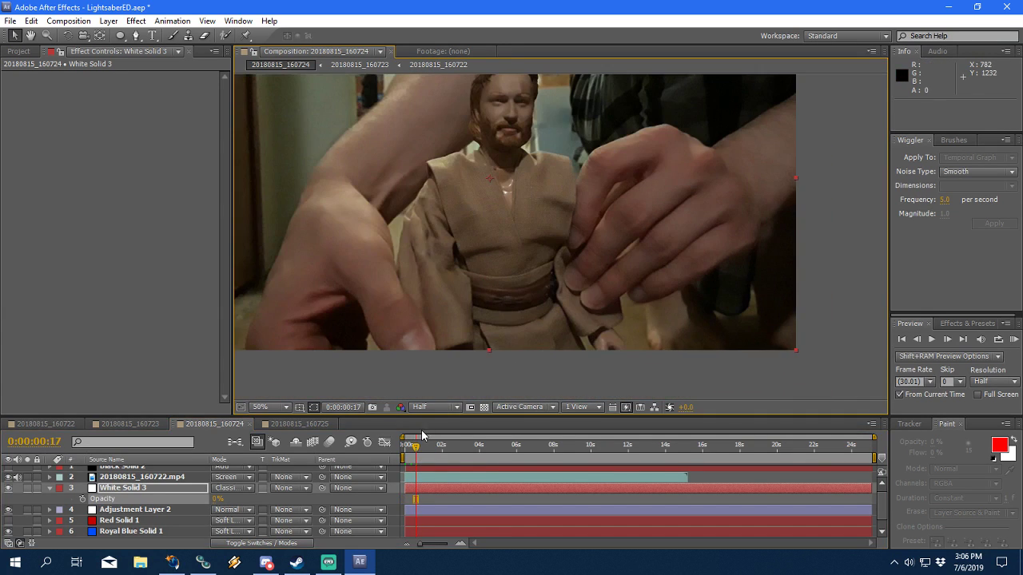
pyautogui.moveTo(477, 340); pyautogui.dragTo(489, 331)
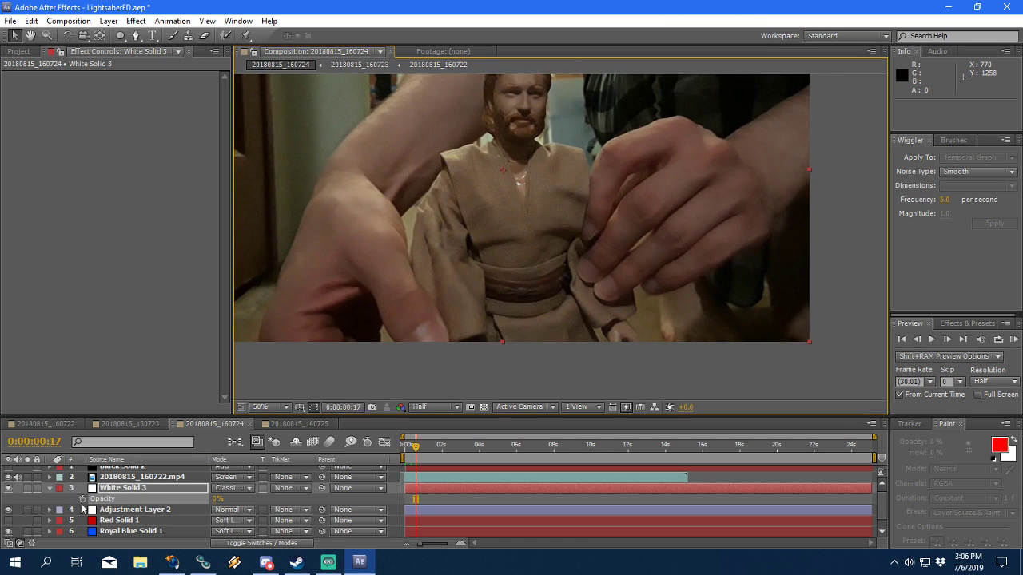
pyautogui.press('Home')
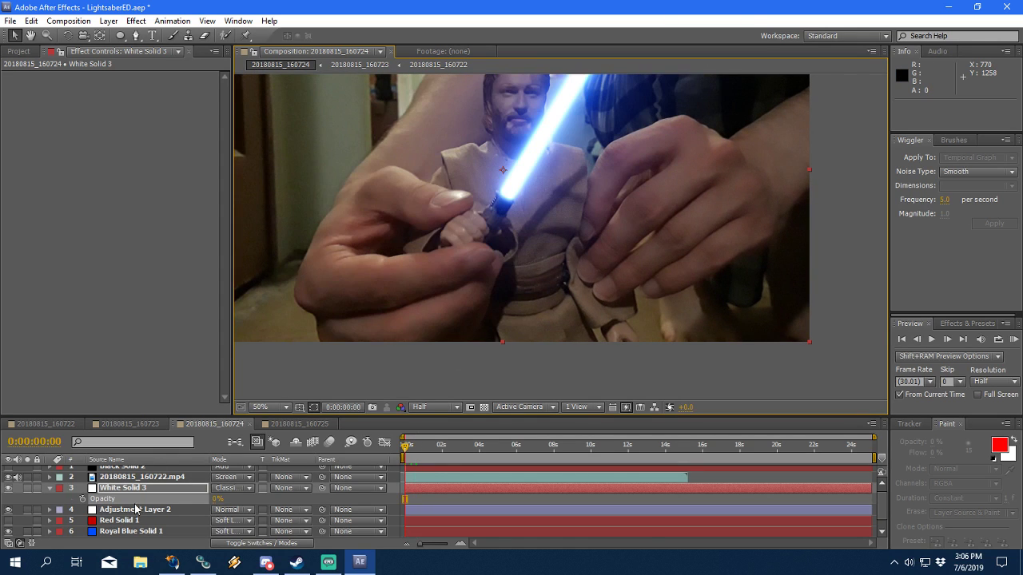
pyautogui.click(82, 499)
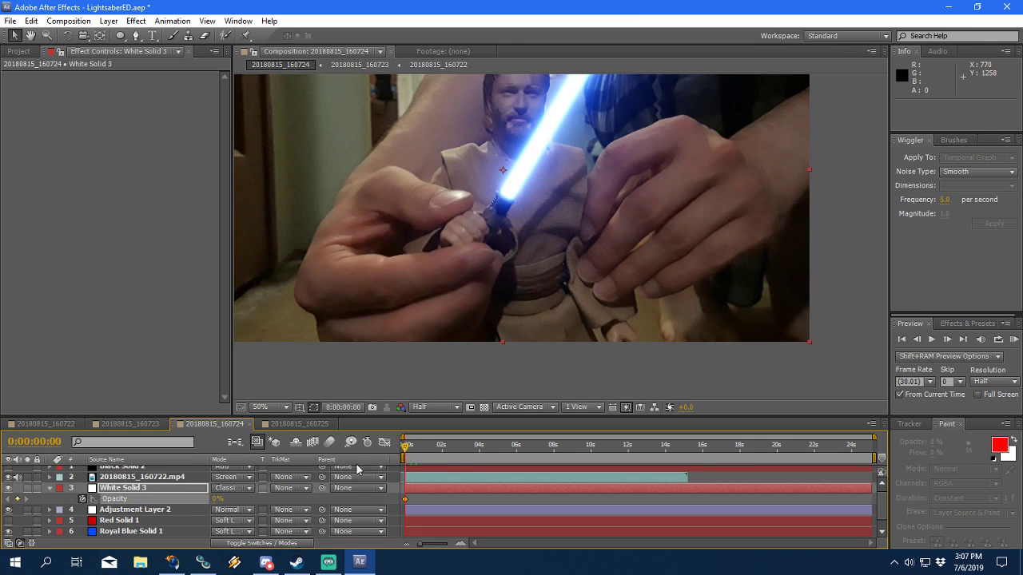
pyautogui.moveTo(406, 450); pyautogui.dragTo(417, 451)
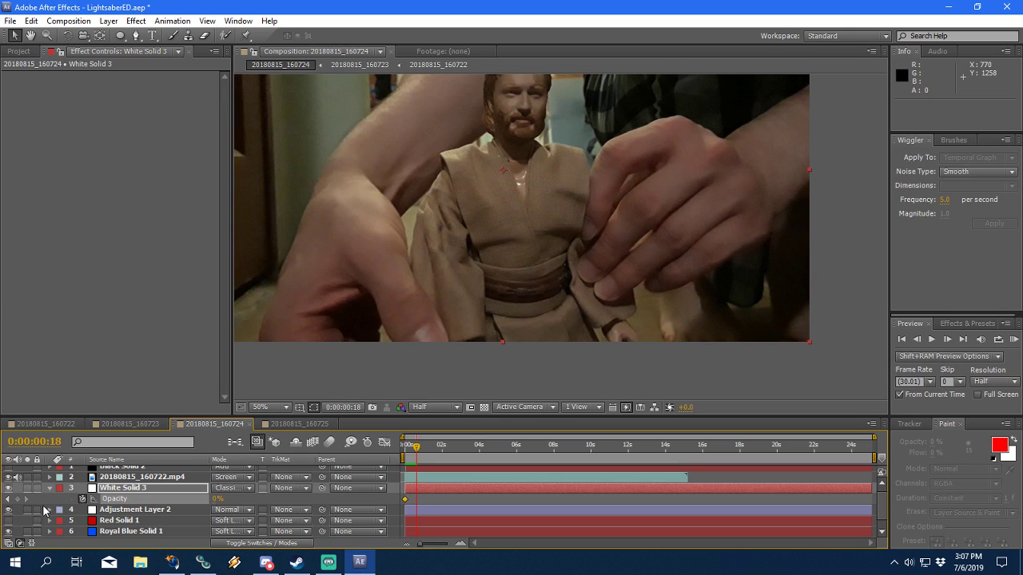
pyautogui.click(17, 499)
pyautogui.keyDown('shift'); pyautogui.click(405, 498); pyautogui.keyUp('shift')
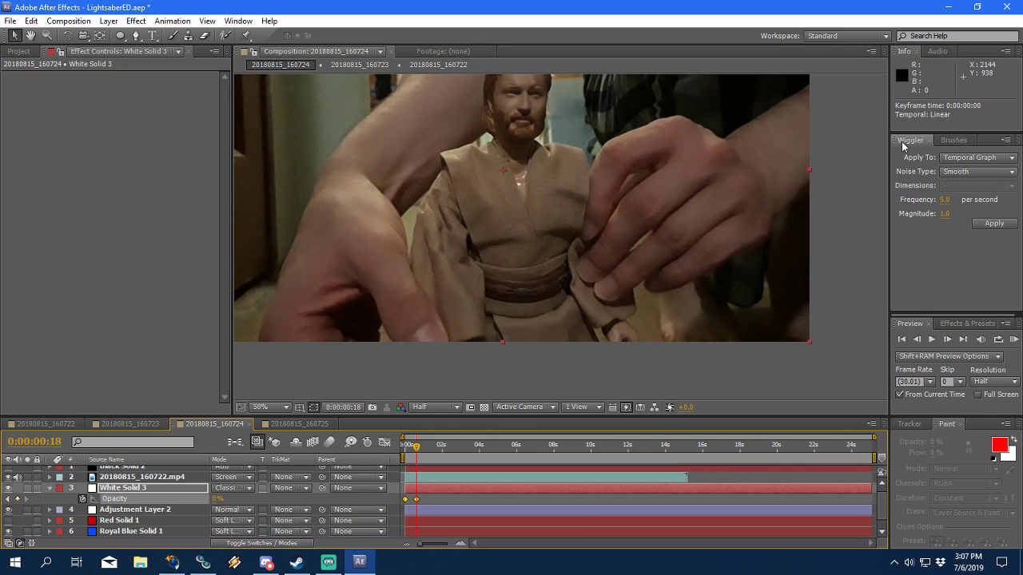
pyautogui.click(170, 22)
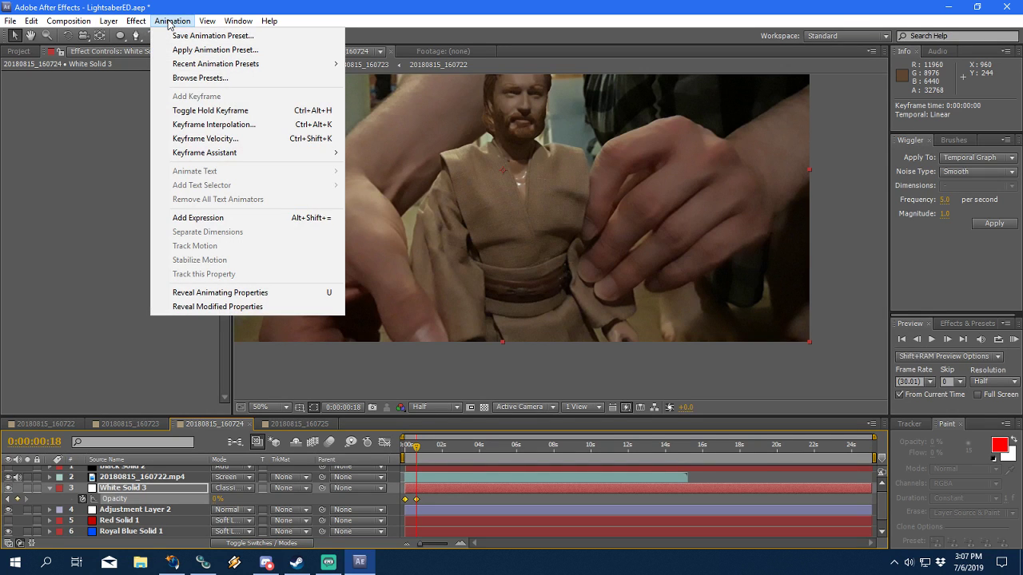
pyautogui.moveTo(207, 24)
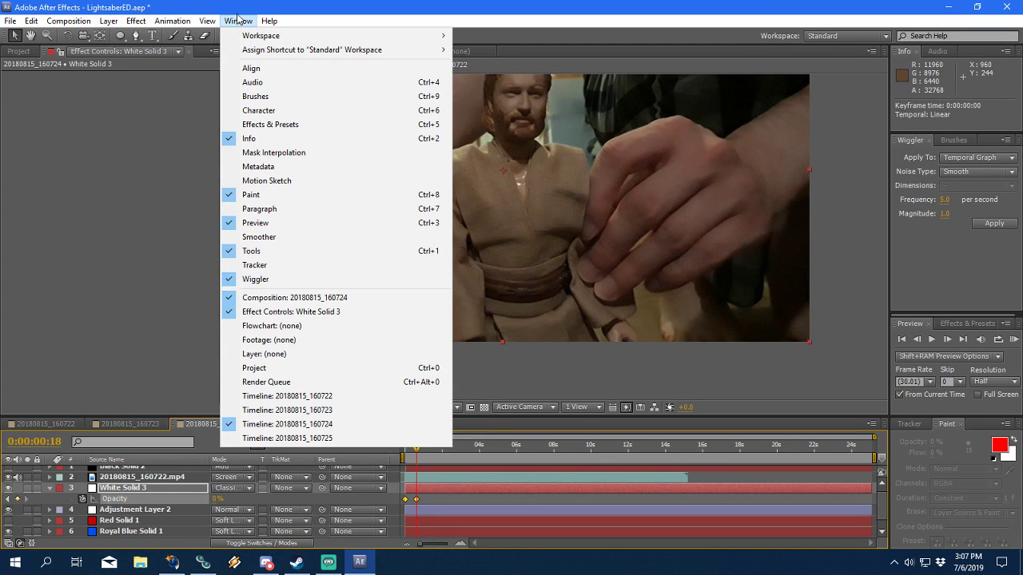
pyautogui.click(551, 6)
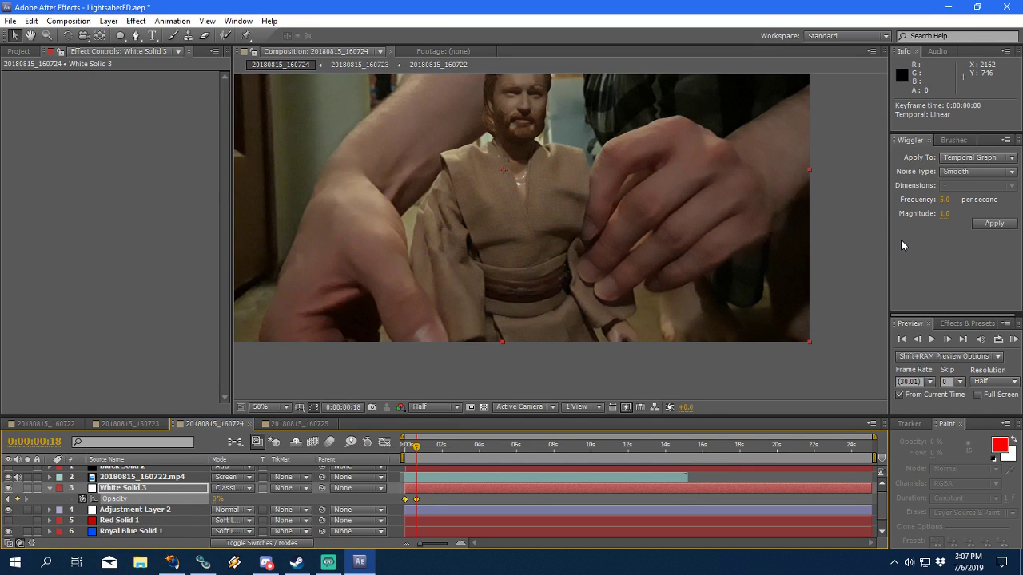
# Step: Apply the Wiggler to the selected opacity keyframes with a frequency of 20 per second and a magnitude of 16
pyautogui.click(945, 200)
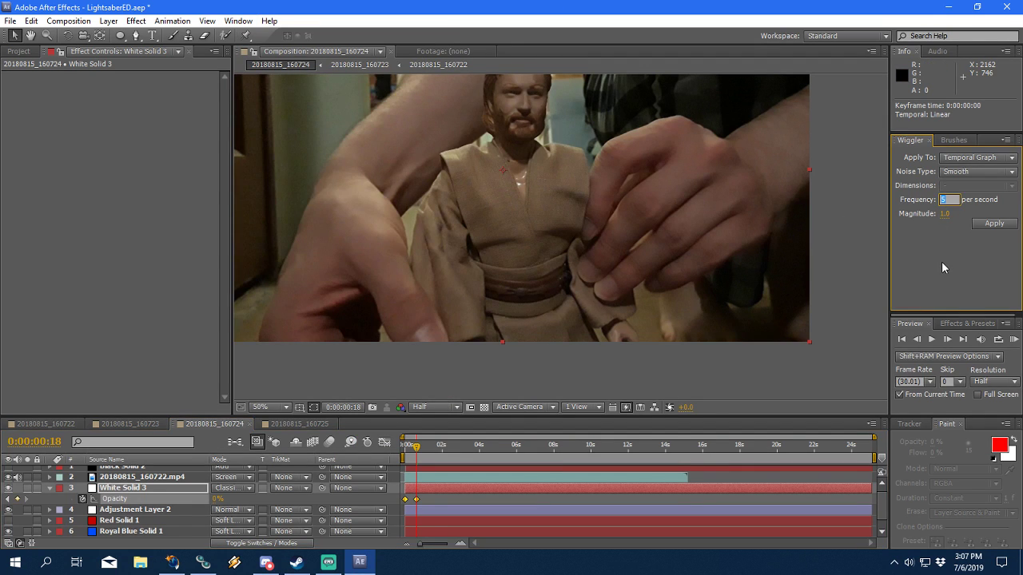
pyautogui.write('20')
pyautogui.click(944, 214)
pyautogui.click(992, 224)
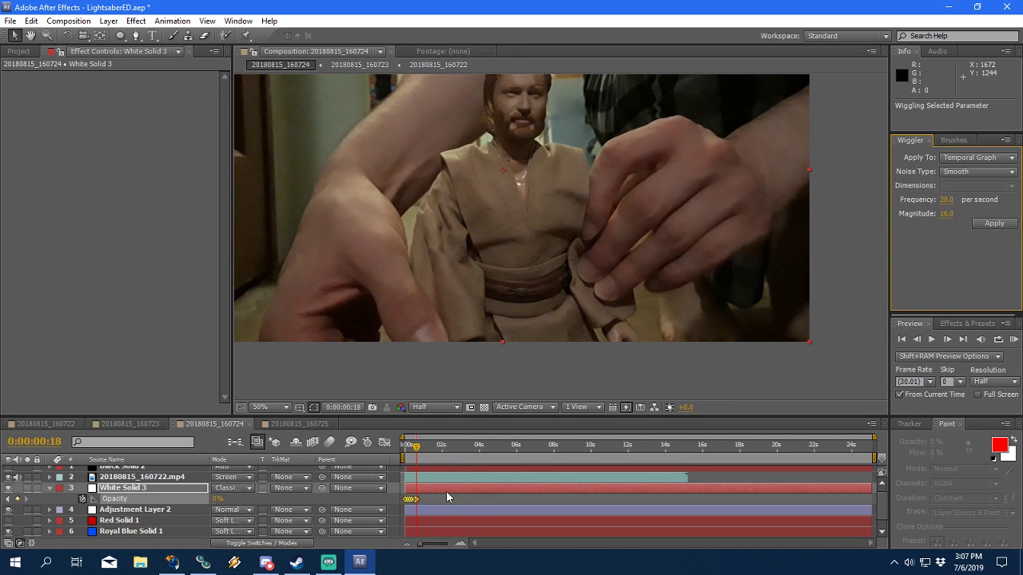
# Step: Play back the wiggled opacity in composition 20180815_160724 twice, returning to the first frame for the second playback
pyautogui.click(931, 339)
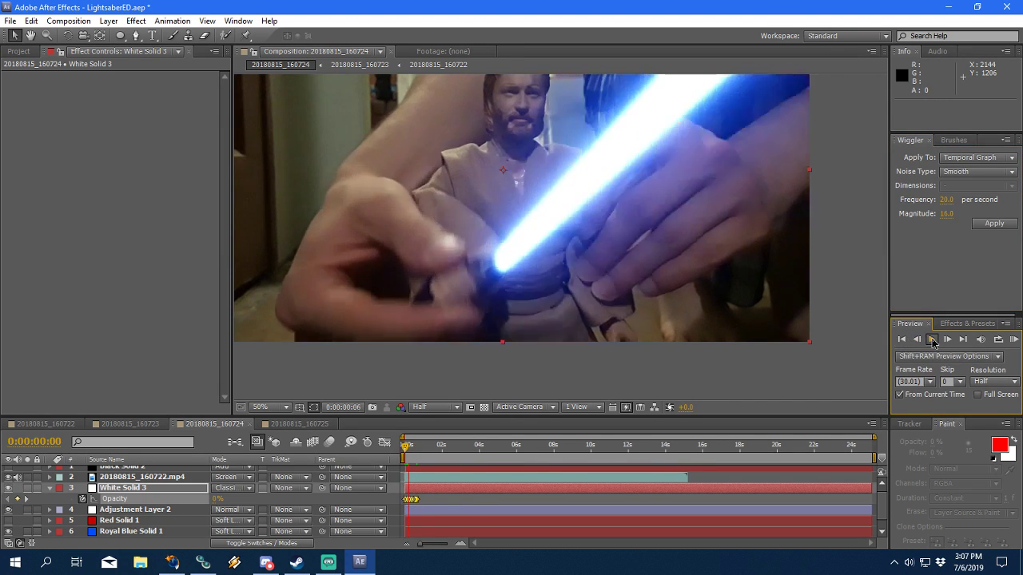
pyautogui.click(932, 340)
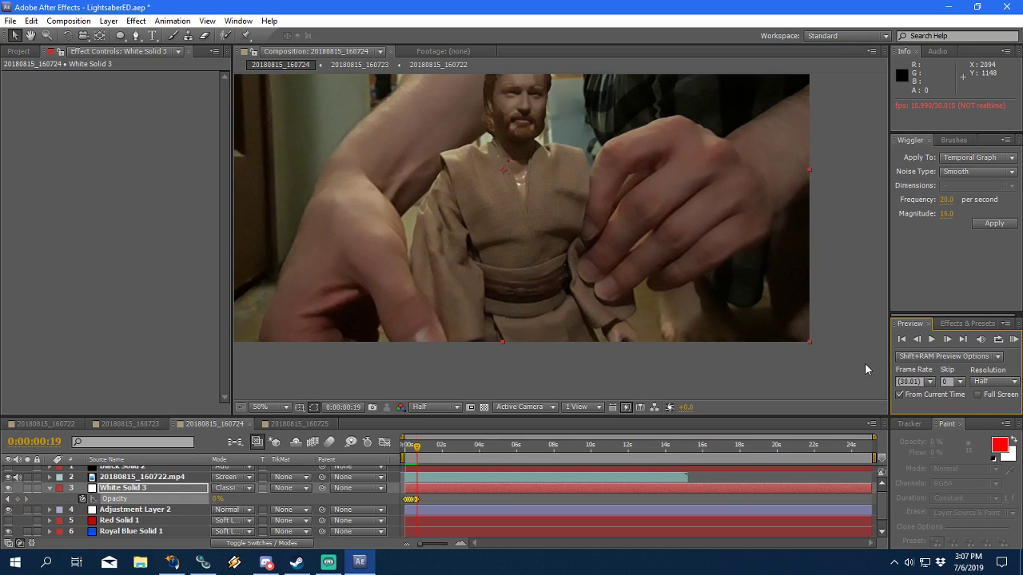
pyautogui.click(902, 340)
pyautogui.moveTo(604, 218); pyautogui.dragTo(613, 256)
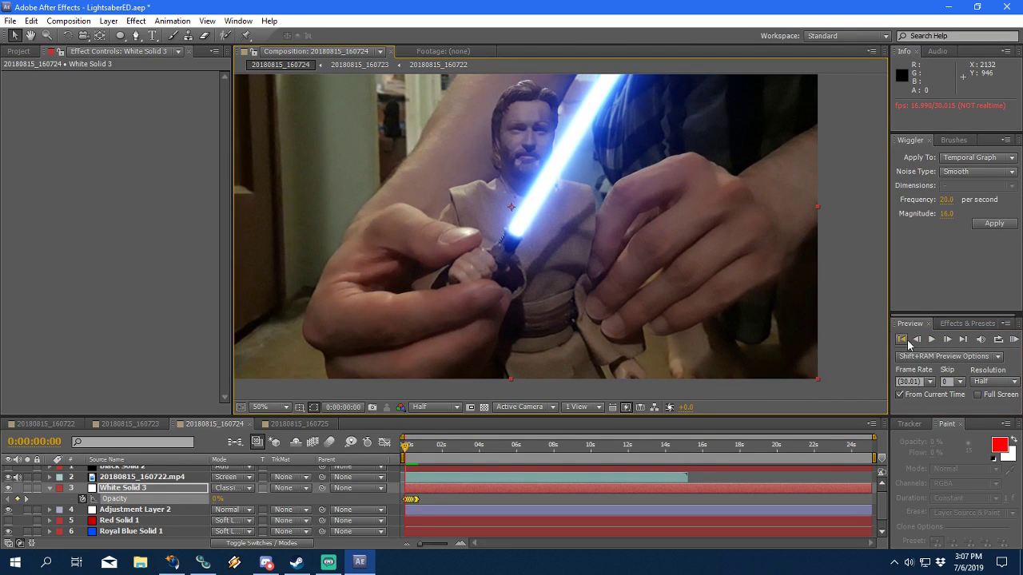
pyautogui.click(931, 341)
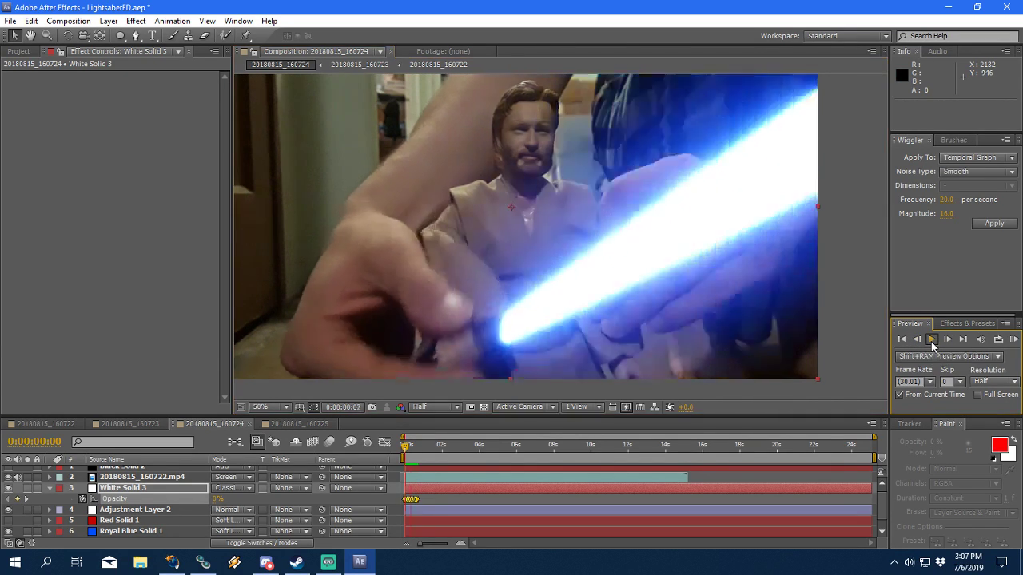
# Step: Switch to composition 20180815_160722 and select the Mask 1 path of its White Solid 1 layer
pyautogui.click(18, 50)
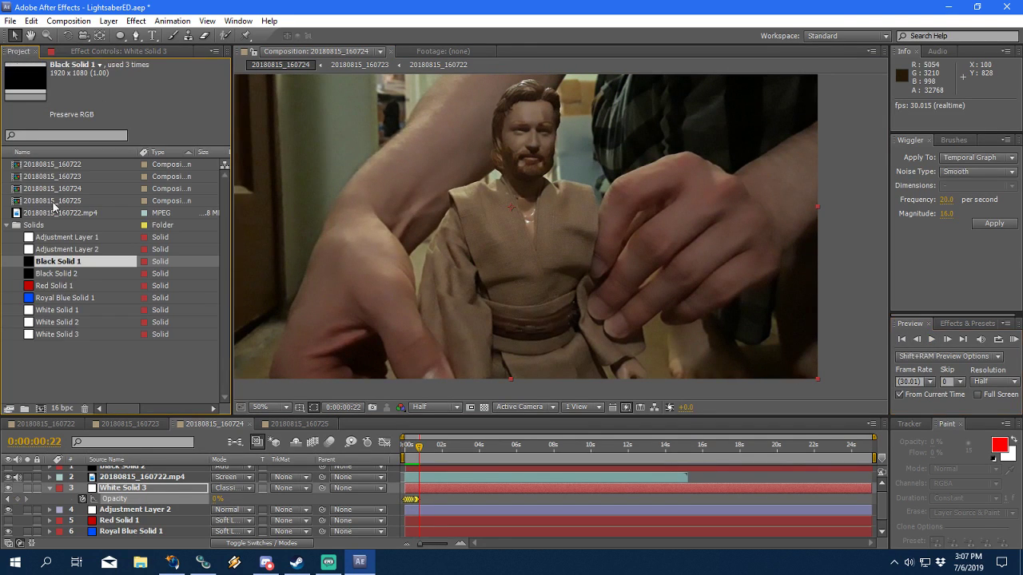
pyautogui.click(64, 424)
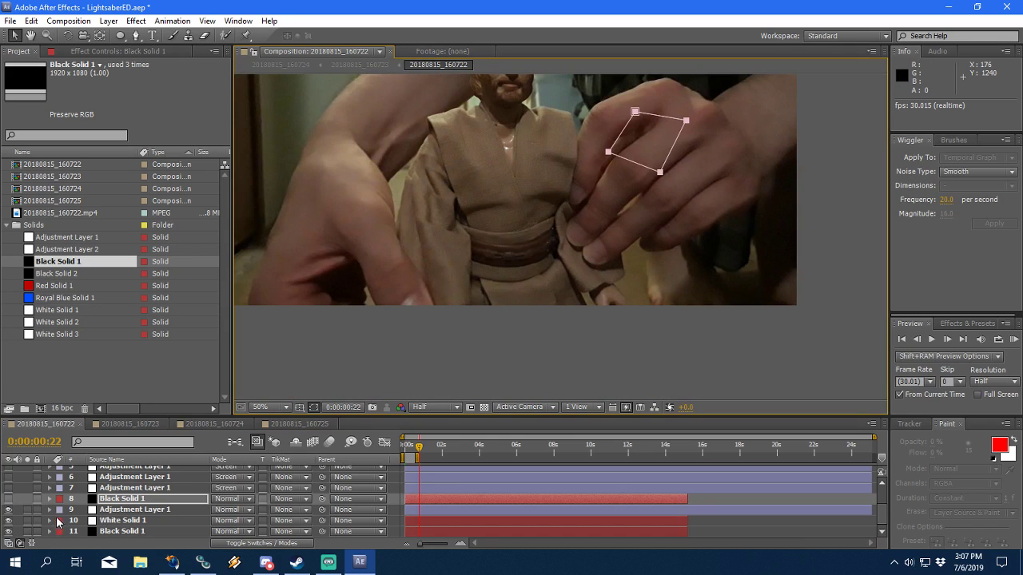
pyautogui.click(86, 525)
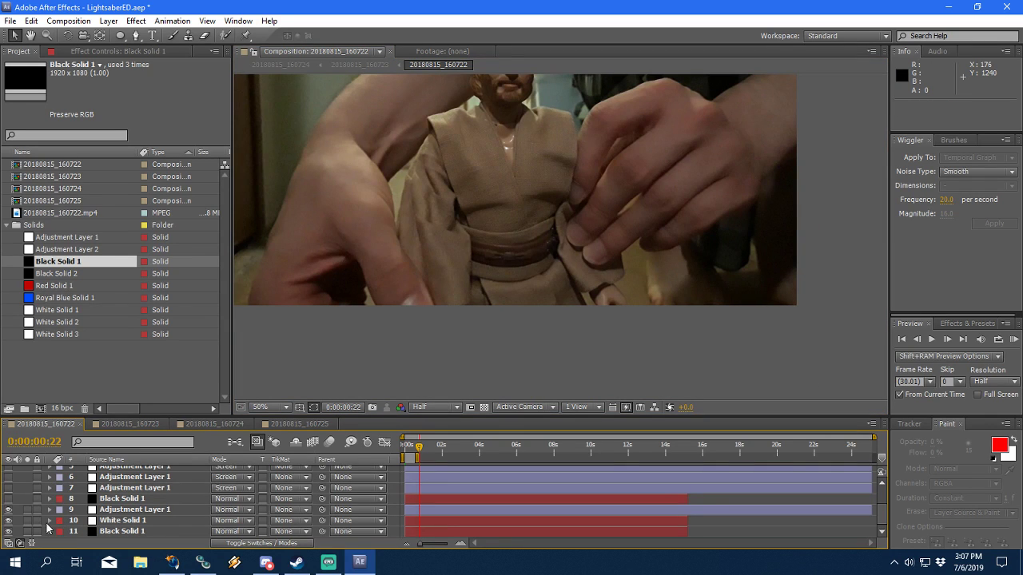
pyautogui.click(52, 525)
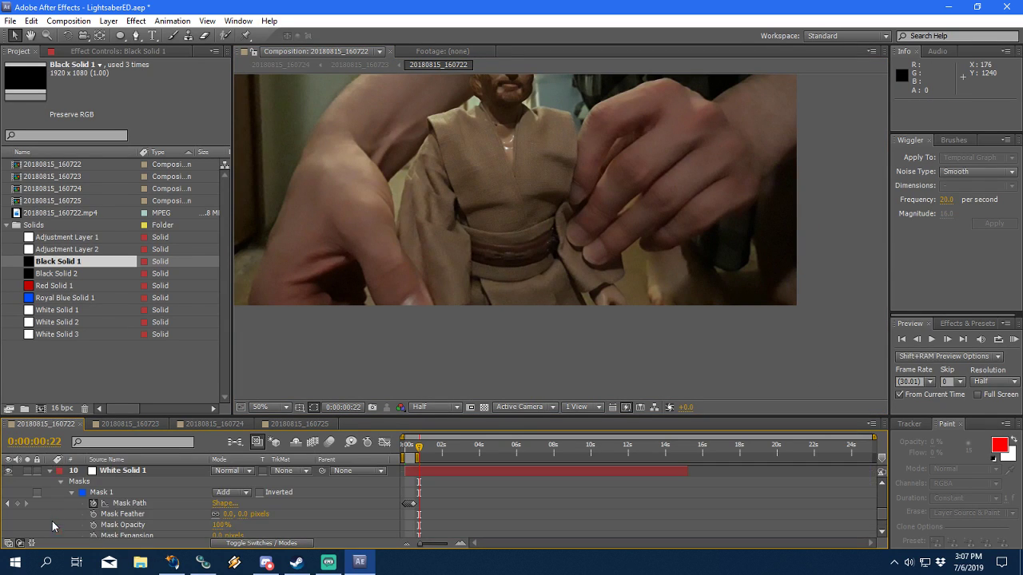
pyautogui.click(150, 505)
# Step: At 0:00:00:14, move the White Solid 1 mask from below the frame onto the picture, extending sideways from the figure's waist
pyautogui.press('pageup')
pyautogui.press('pageup')
pyautogui.press('pageup')
pyautogui.press('pageup')
pyautogui.press('pageup')
pyautogui.press('pageup')
pyautogui.press('pageup')
pyautogui.press('pageup')
pyautogui.press('pageup')
pyautogui.press('pageup')
pyautogui.press('pageup')
pyautogui.press('pageup')
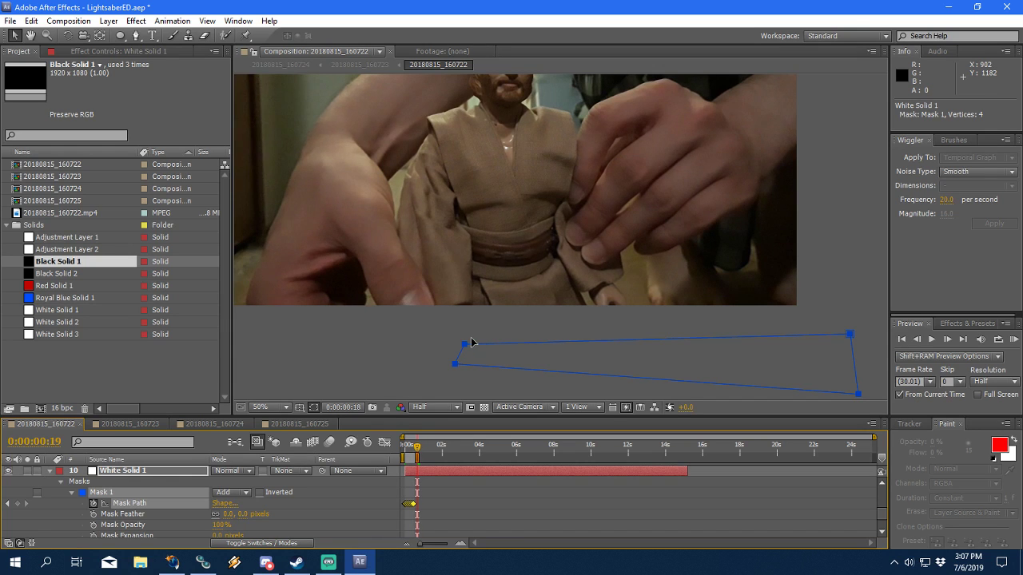
pyautogui.press('pagedown')
pyautogui.press('pagedown')
pyautogui.press('pagedown')
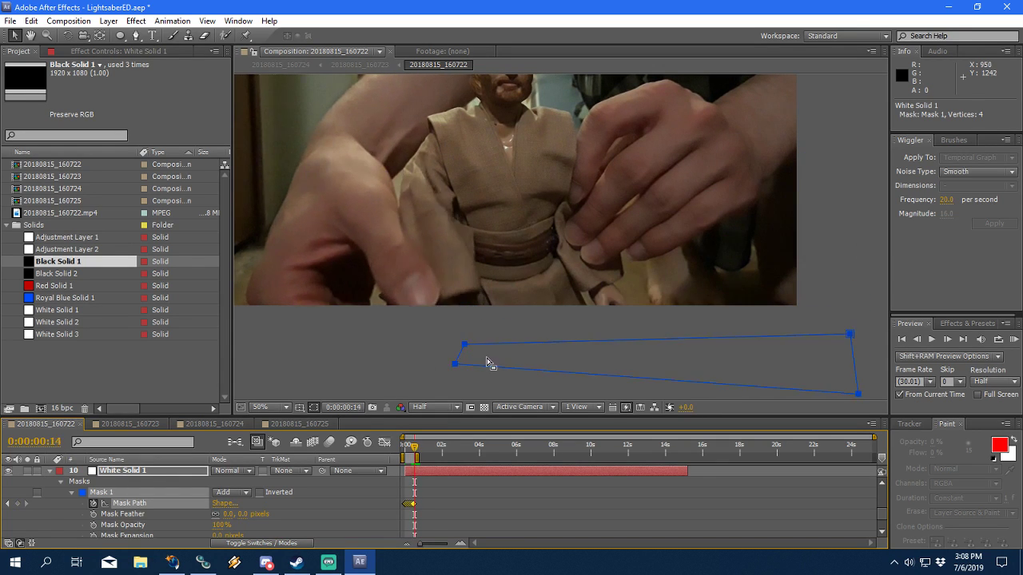
pyautogui.click(459, 359)
pyautogui.press('pagedown')
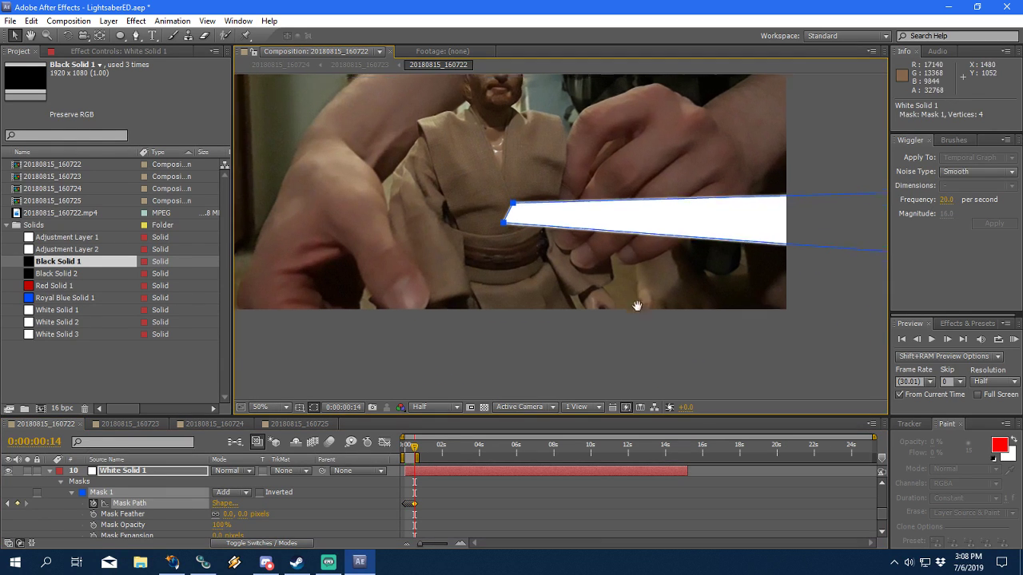
pyautogui.click(840, 241)
pyautogui.moveTo(844, 244); pyautogui.dragTo(852, 286)
# Step: Return to composition 20180815_160724 and preview the blade flicker from 0:00:00:14 and again from the first frame
pyautogui.click(223, 425)
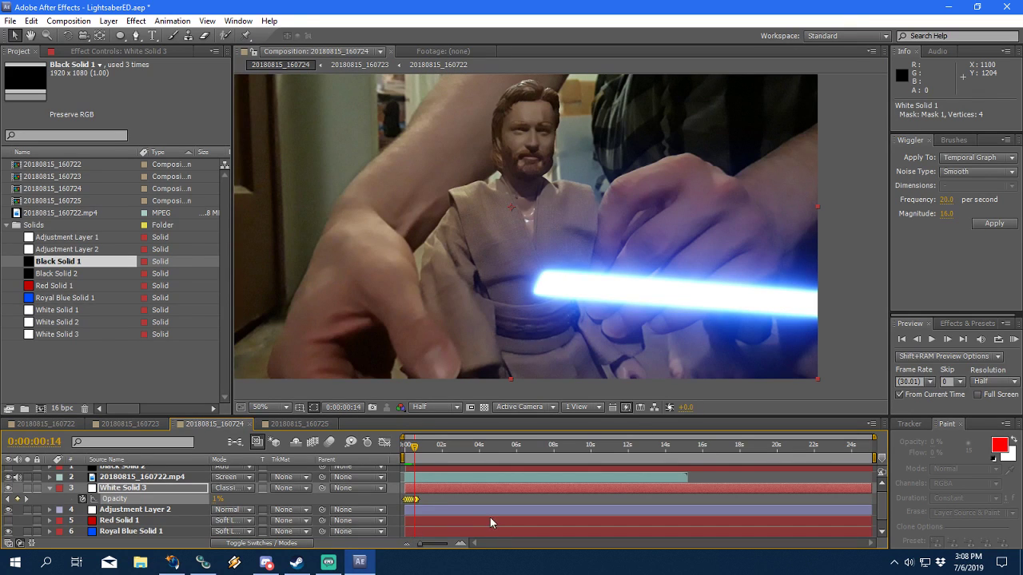
pyautogui.click(932, 340)
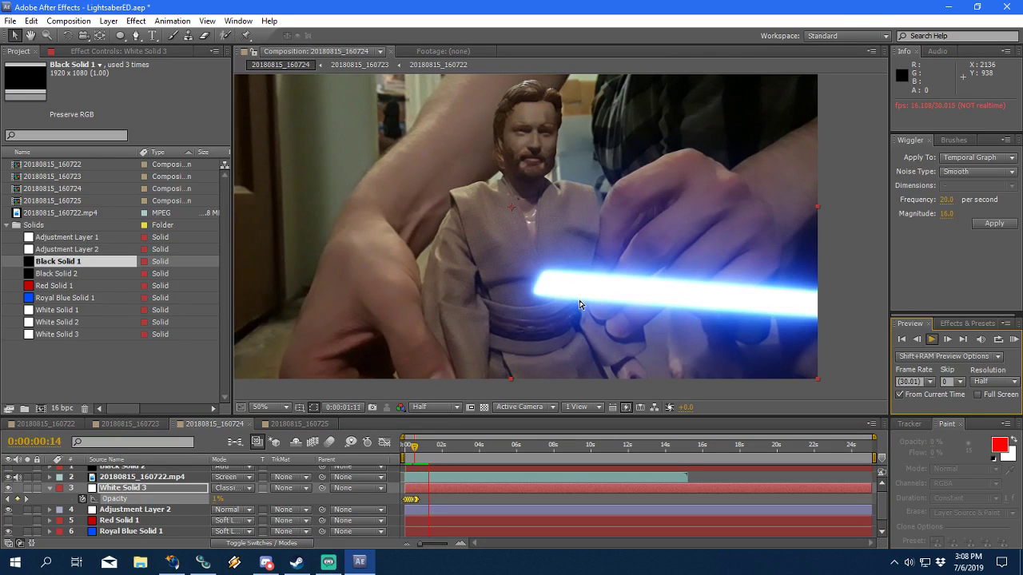
pyautogui.press('space')
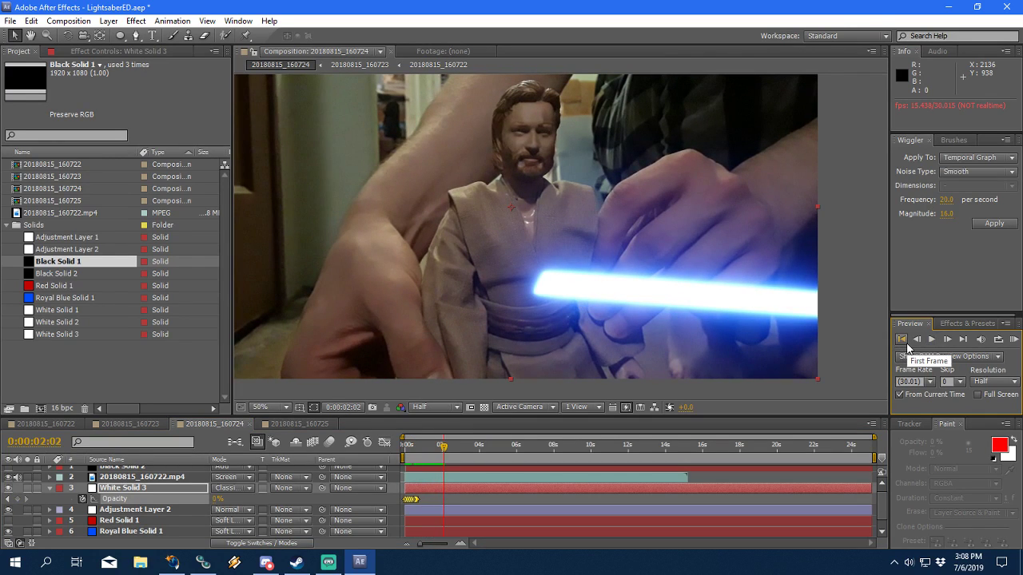
pyautogui.click(904, 341)
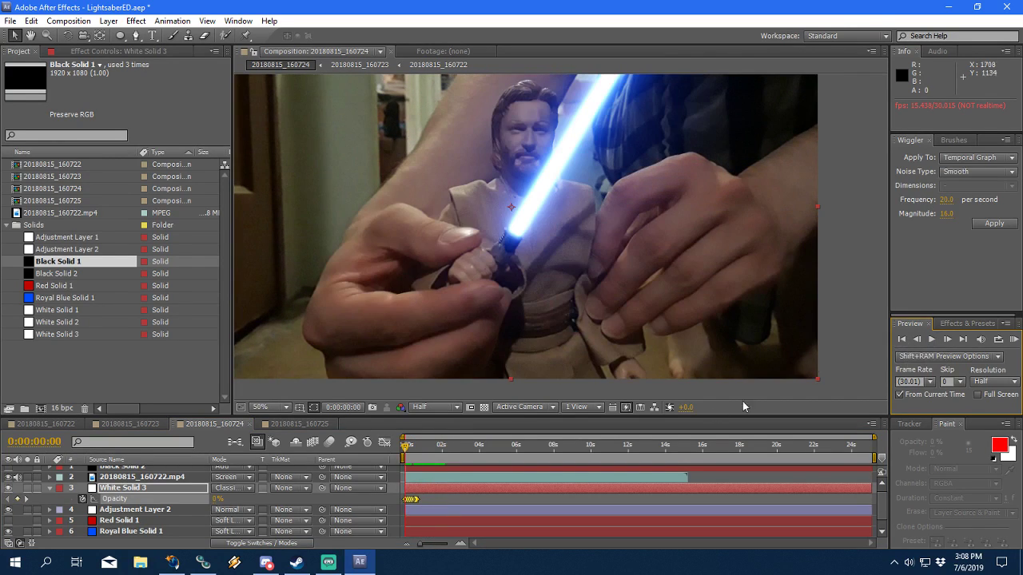
pyautogui.click(932, 340)
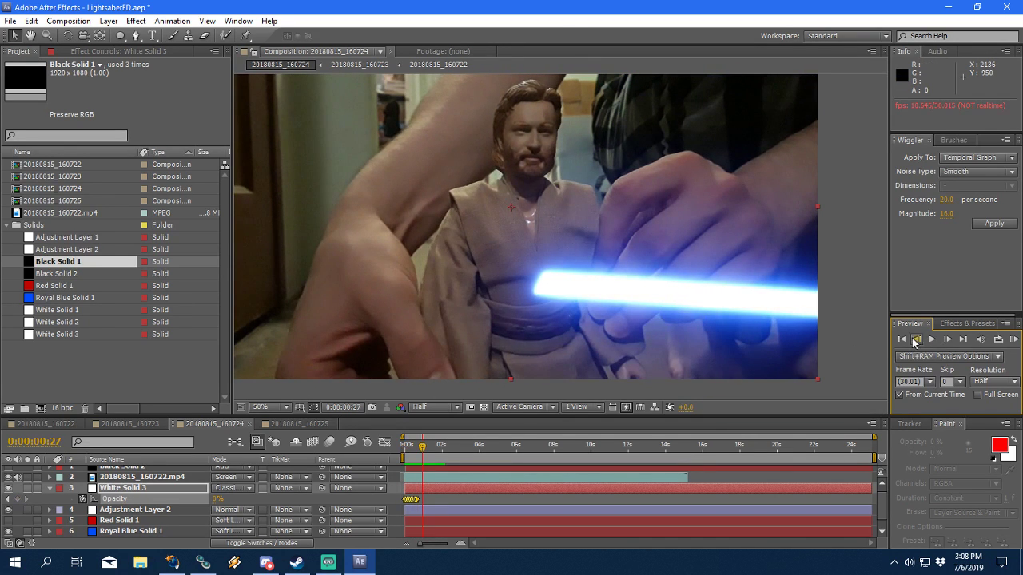
pyautogui.click(900, 340)
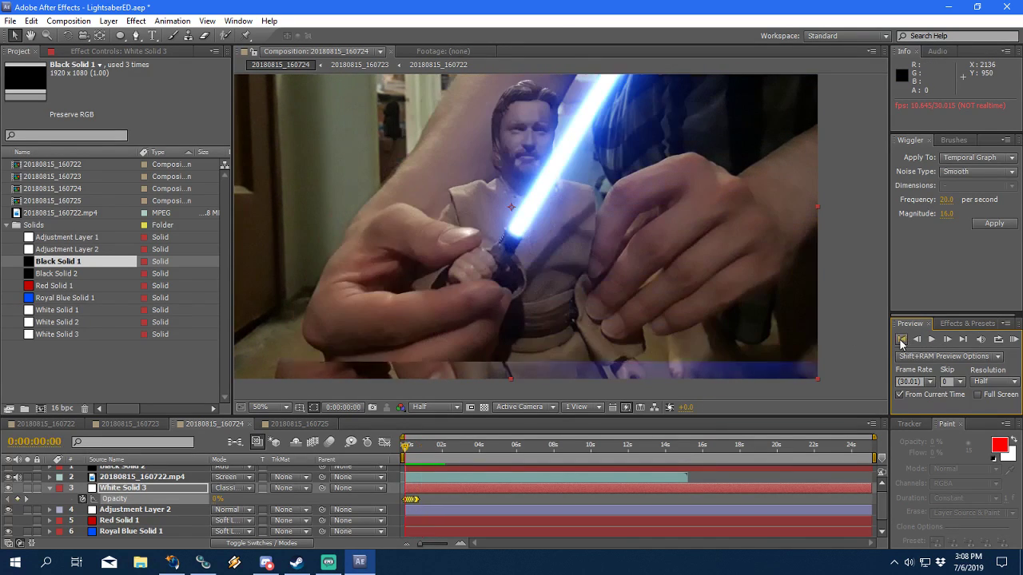
# Step: Clear White Solid 3's opacity keyframes, keyframe 0% at 0:00:00:00 and 0:00:02:19, and select both
pyautogui.click(80, 498)
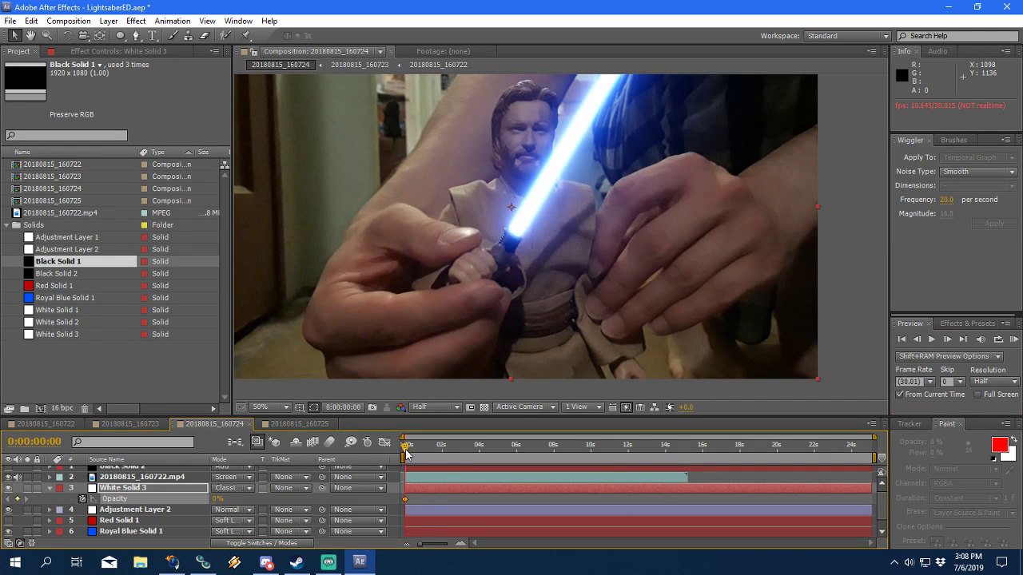
pyautogui.click(426, 449)
pyautogui.moveTo(433, 454); pyautogui.dragTo(454, 457)
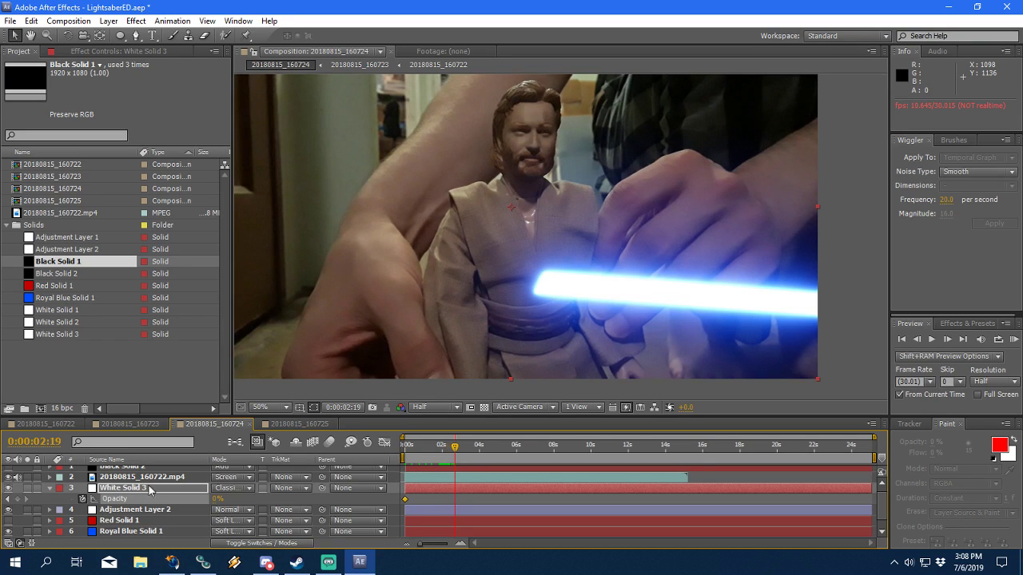
pyautogui.click(17, 499)
pyautogui.keyDown('shift'); pyautogui.click(406, 500); pyautogui.keyUp('shift')
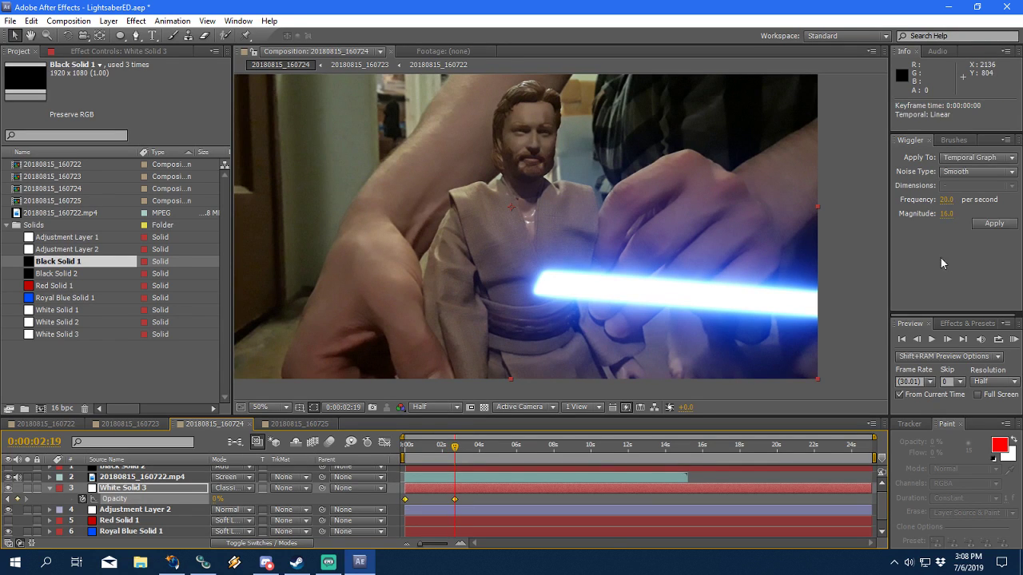
# Step: Apply the Wiggler at 20 per second and magnitude 16 to the two selected keyframes, and preview from the first frame
pyautogui.click(994, 223)
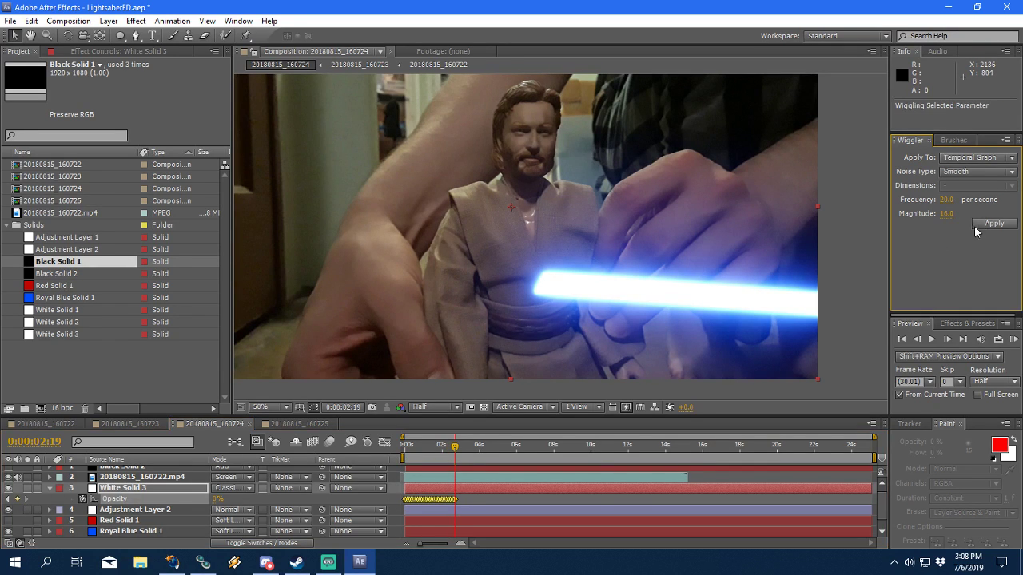
pyautogui.click(901, 339)
pyautogui.click(931, 340)
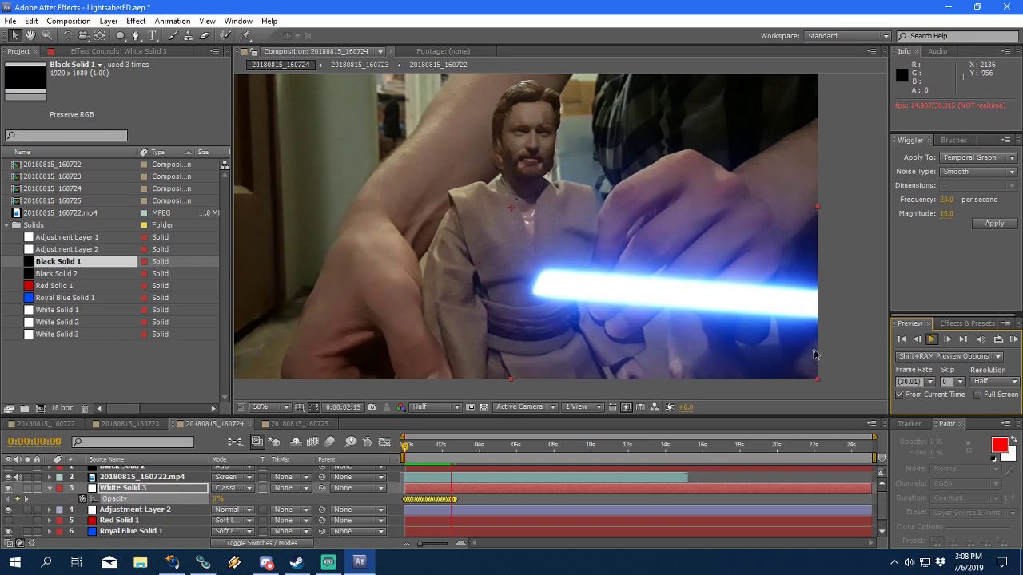
# Step: Stop the preview, return to the first frame of composition 20180815_160724, and save the project
pyautogui.click(932, 340)
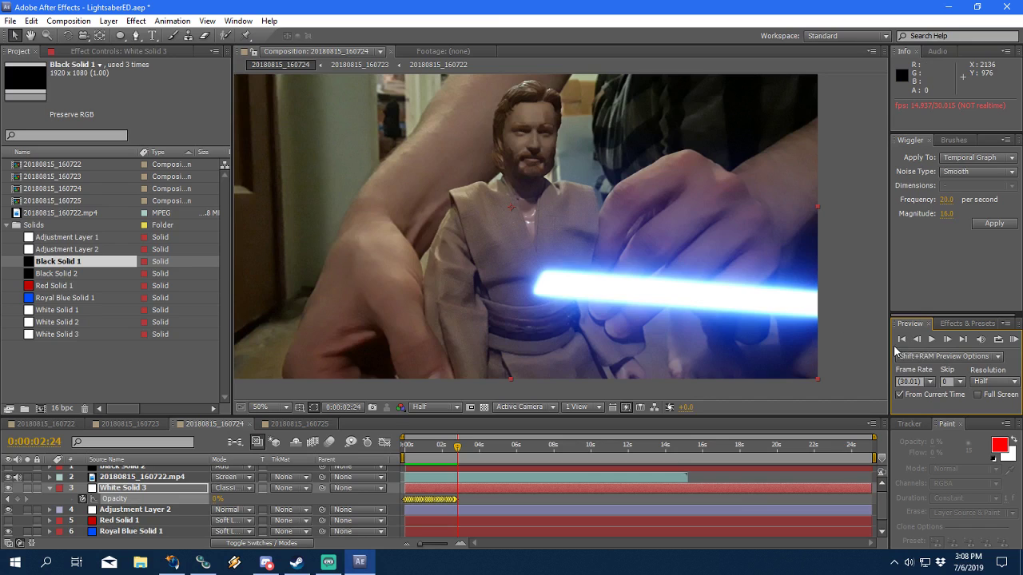
pyautogui.click(903, 339)
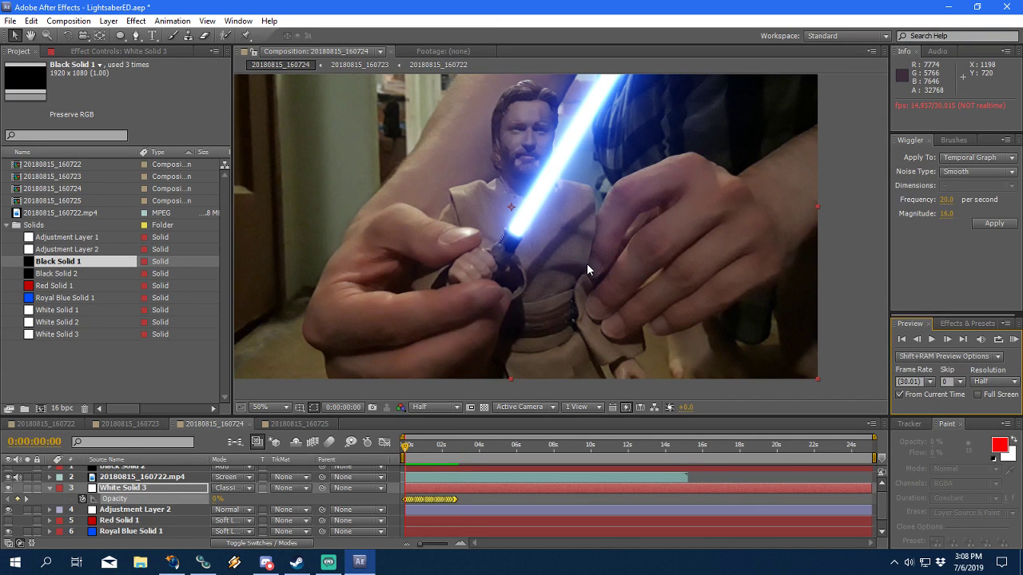
pyautogui.hotkey('ctrl', 's')
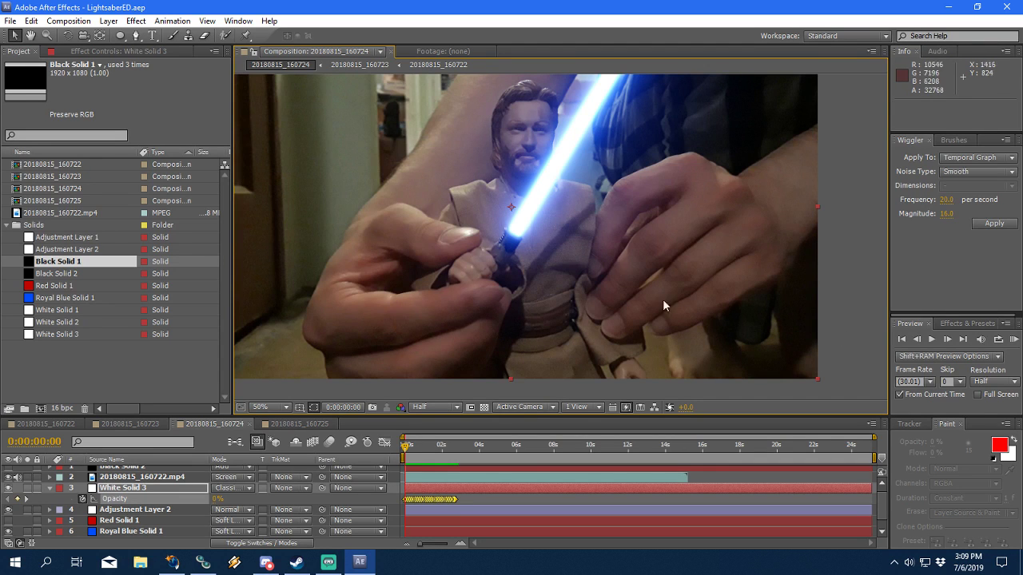
# Step: Preview the wiggled glow flicker twice from the first frame, returning to 0:00:00:00 after each playback
pyautogui.click(931, 341)
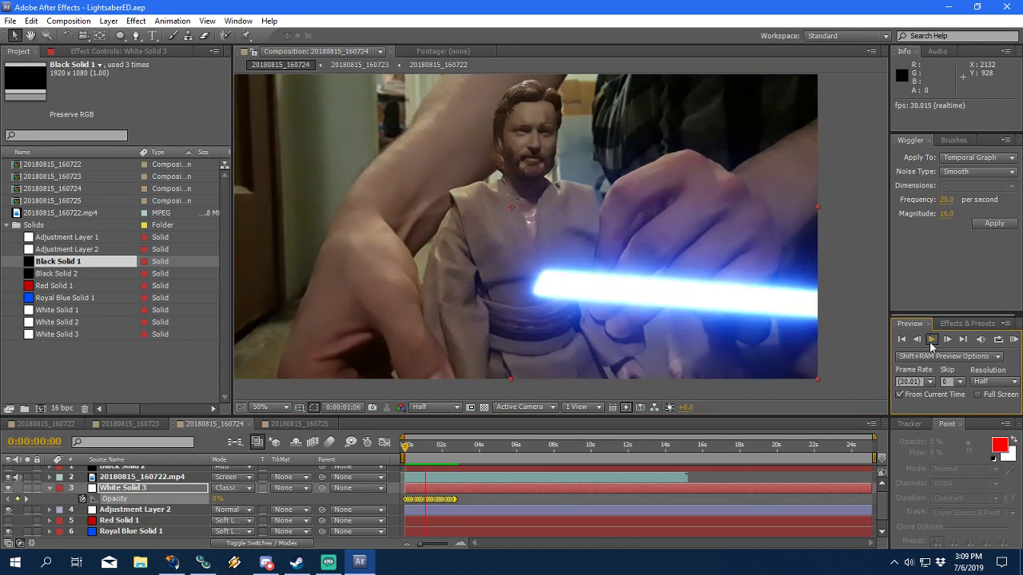
pyautogui.click(931, 340)
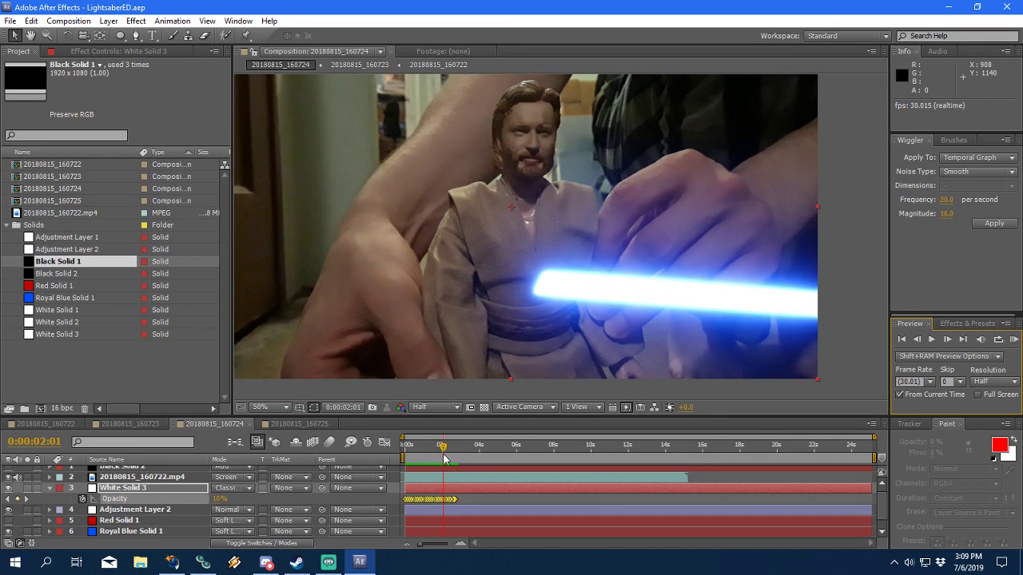
pyautogui.moveTo(445, 463); pyautogui.dragTo(417, 454)
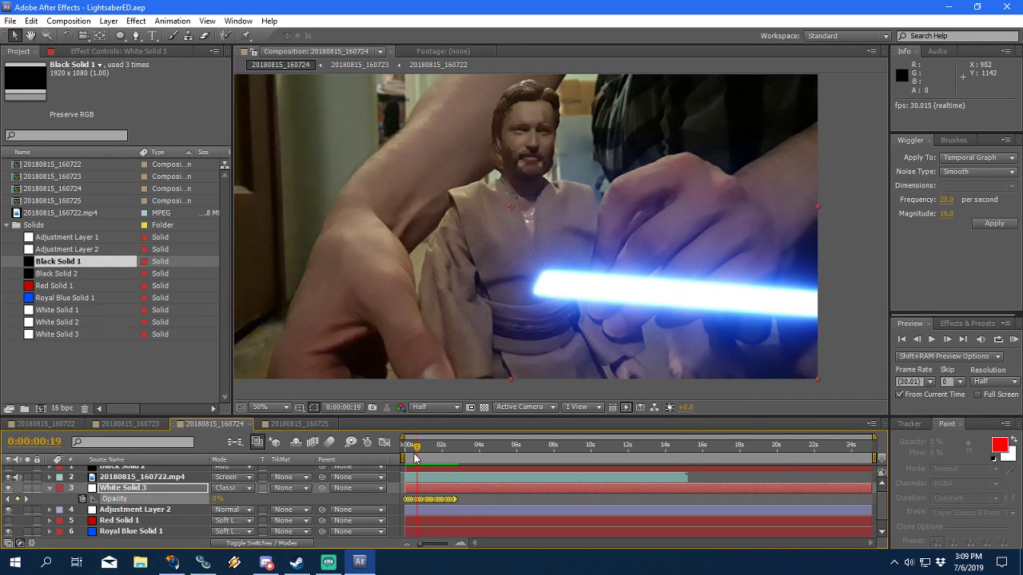
pyautogui.click(902, 339)
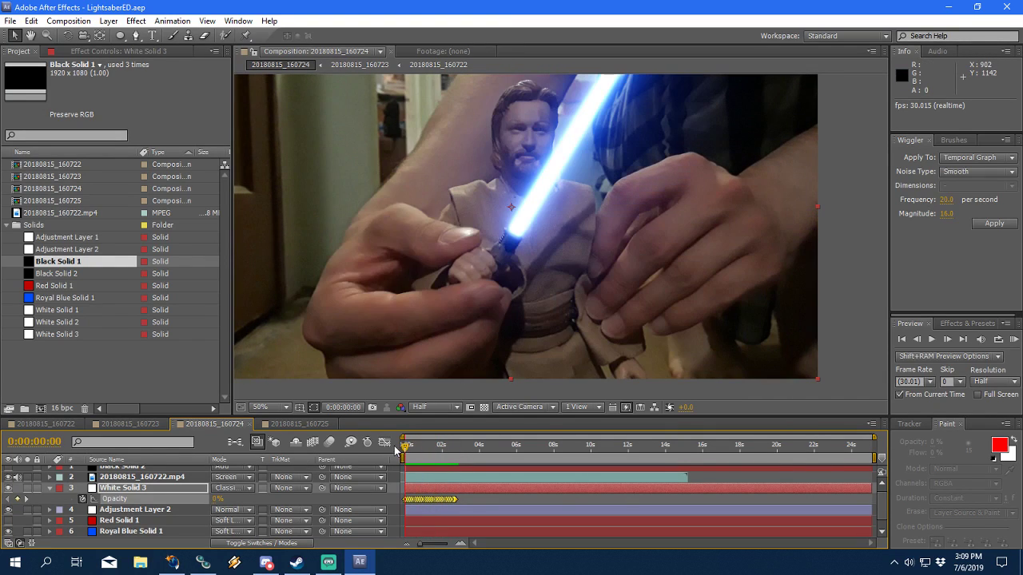
pyautogui.click(931, 340)
pyautogui.click(930, 340)
pyautogui.moveTo(439, 450); pyautogui.dragTo(401, 457)
# Step: Open the recent project Episode1_EFF.aep and open its Darthsaber Glow composition
pyautogui.click(9, 21)
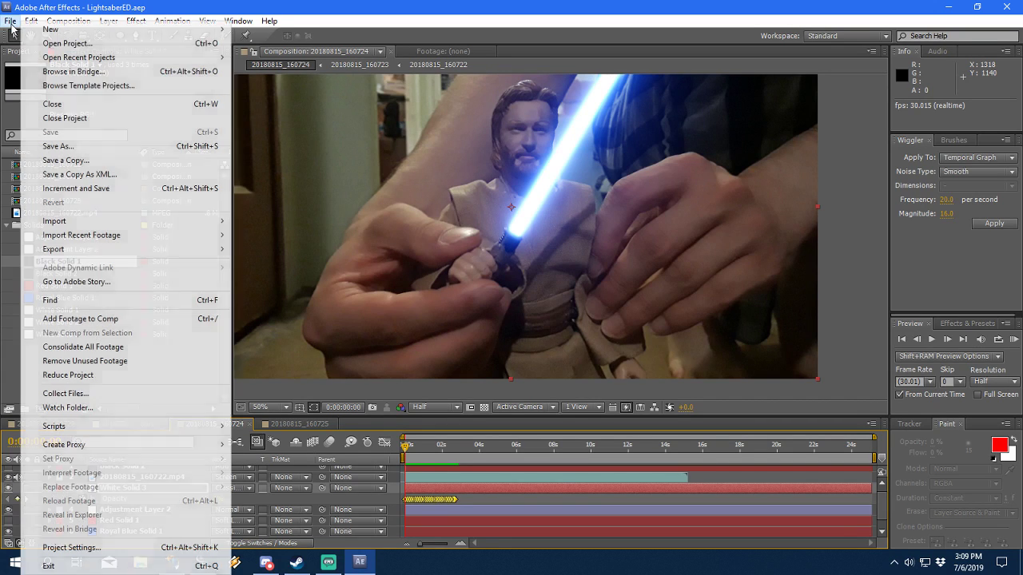
pyautogui.moveTo(76, 57)
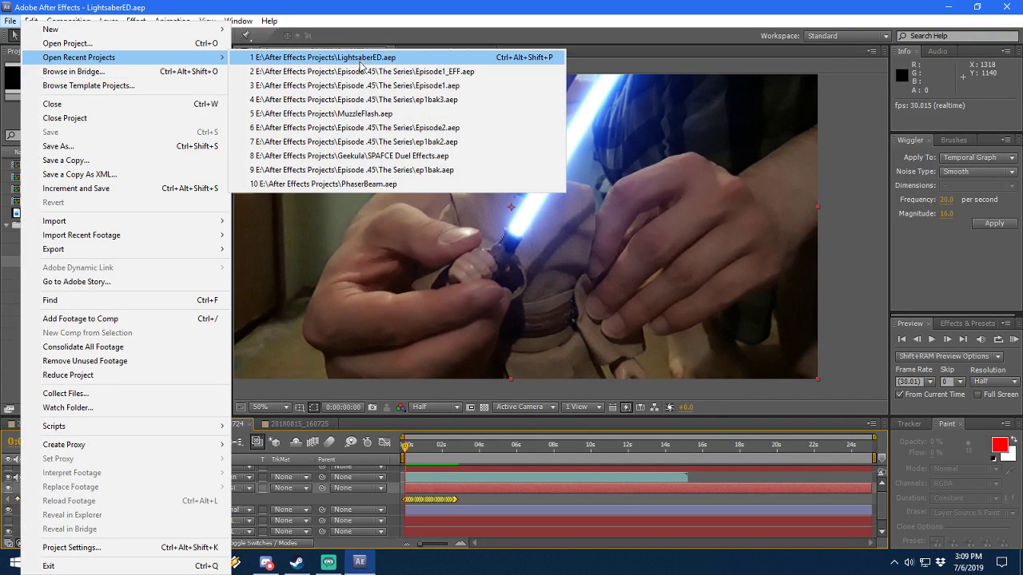
pyautogui.click(316, 71)
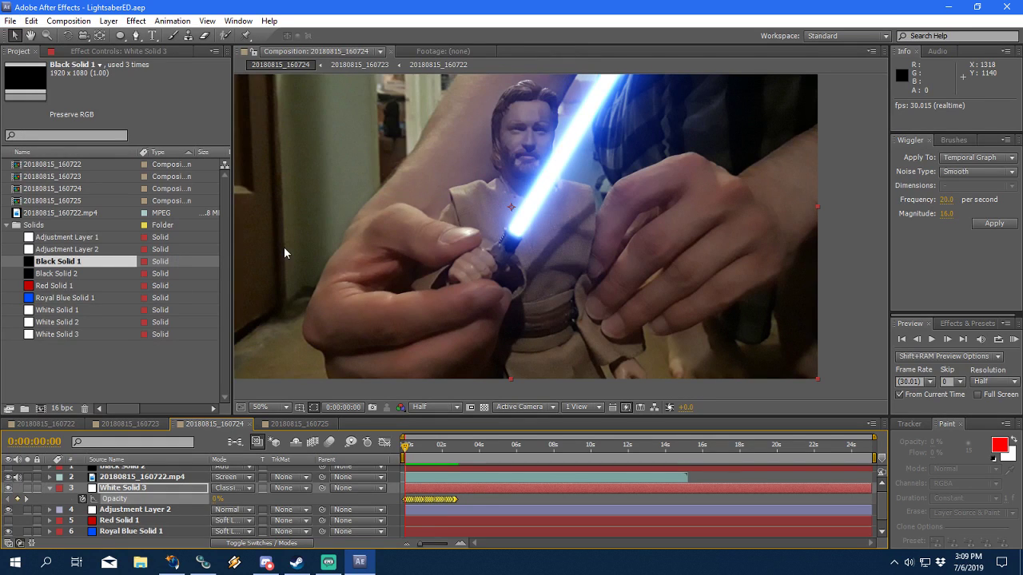
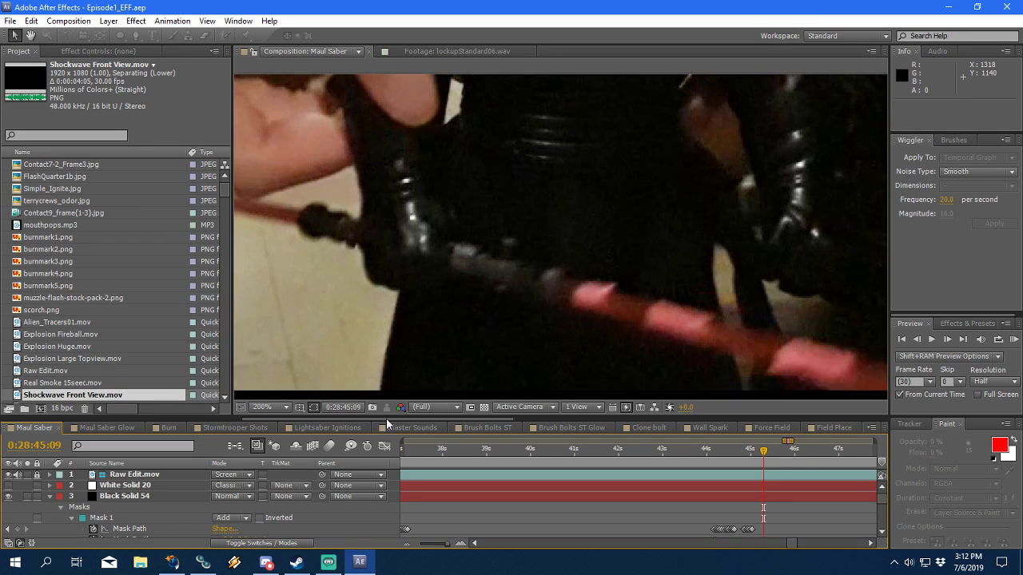
pyautogui.moveTo(373, 418)
pyautogui.mouseDown()
pyautogui.moveTo(125, 419)
pyautogui.moveTo(641, 417)
pyautogui.moveTo(494, 417)
pyautogui.mouseUp()
pyautogui.moveTo(219, 366)
pyautogui.mouseDown()
pyautogui.moveTo(218, 183)
pyautogui.moveTo(213, 335)
pyautogui.moveTo(214, 321)
pyautogui.mouseUp()
pyautogui.doubleClick(73, 311)
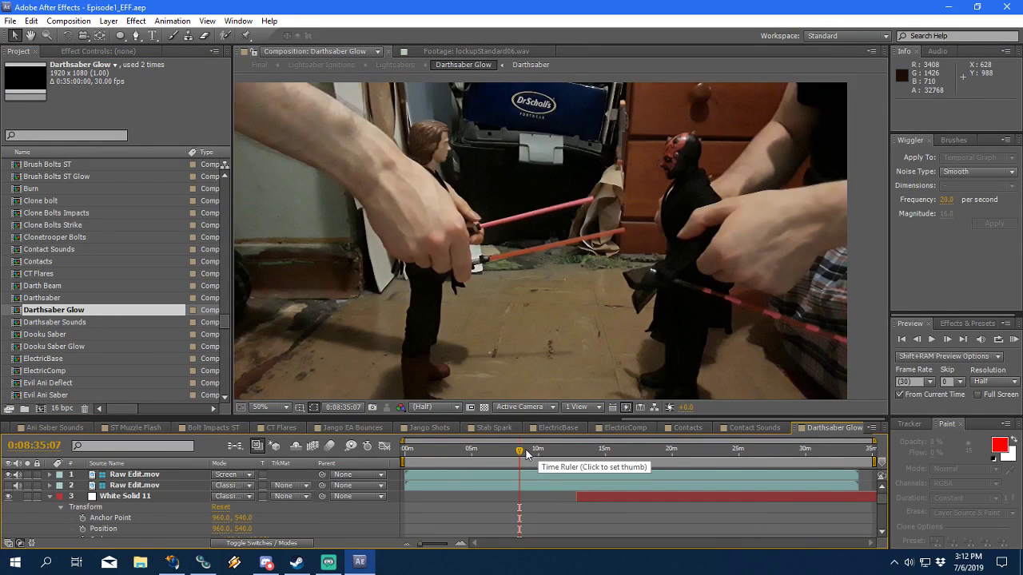
# Step: Preview the red saber ignition from 0:12:49:25, where White Solid 11 begins, with that layer's Opacity expression in view
pyautogui.click(573, 448)
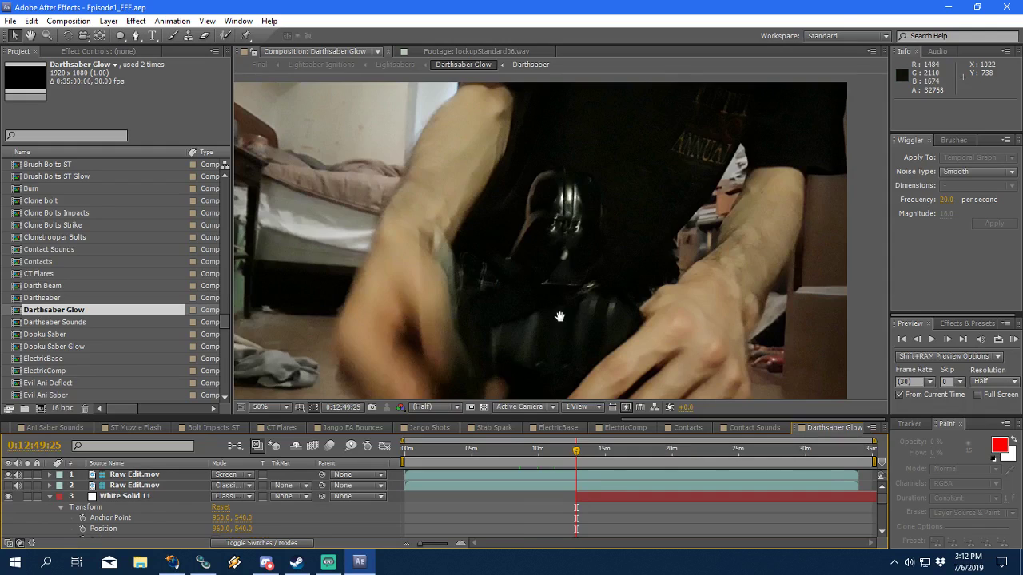
pyautogui.moveTo(568, 317); pyautogui.dragTo(594, 267)
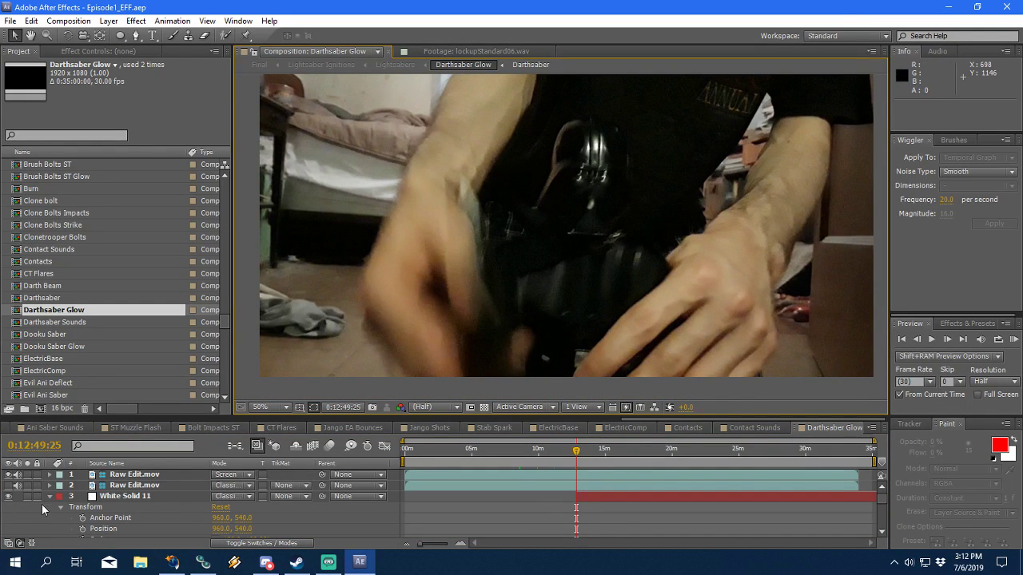
pyautogui.scroll(-3, 144, 508)
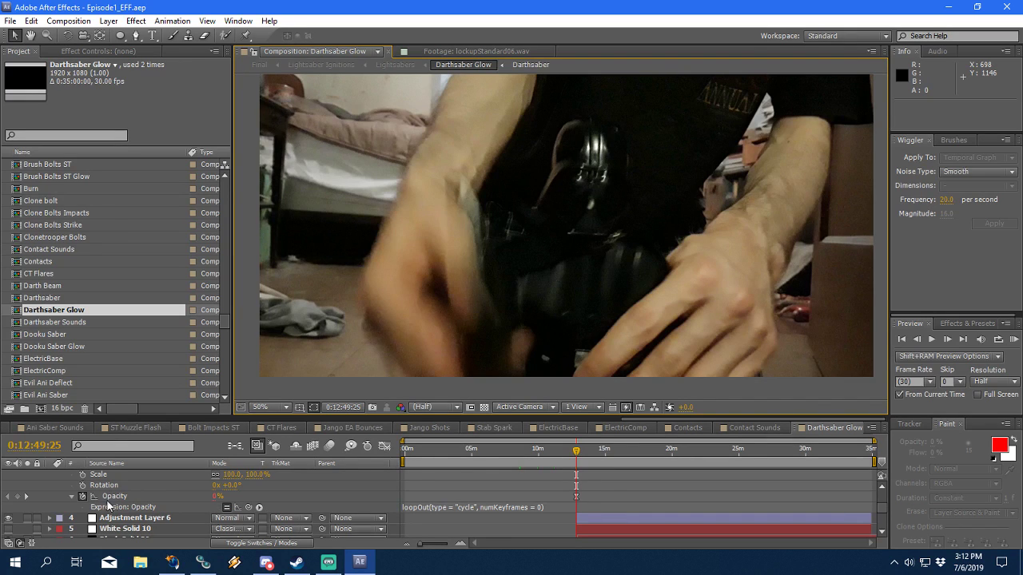
pyautogui.click(937, 342)
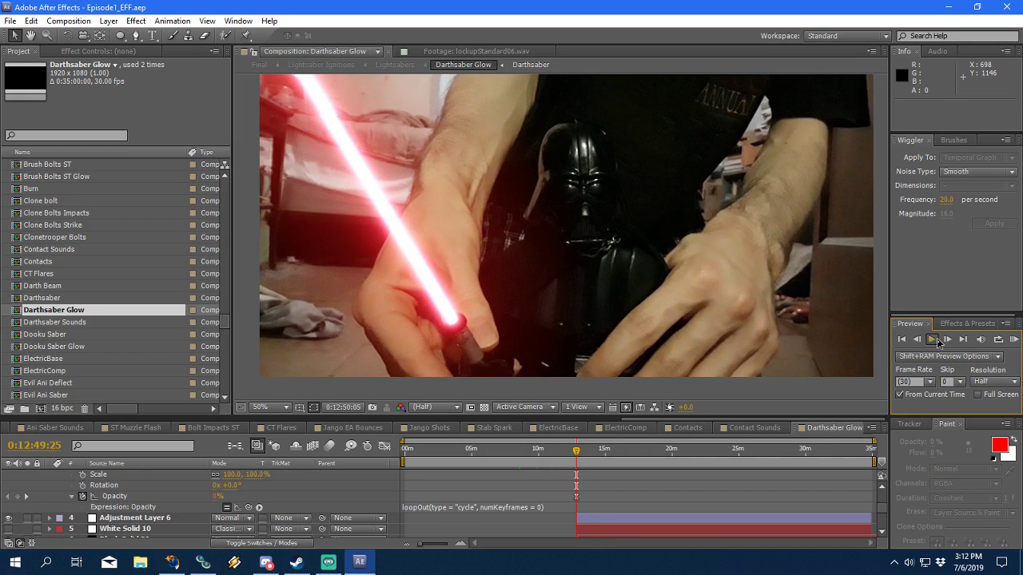
pyautogui.click(929, 342)
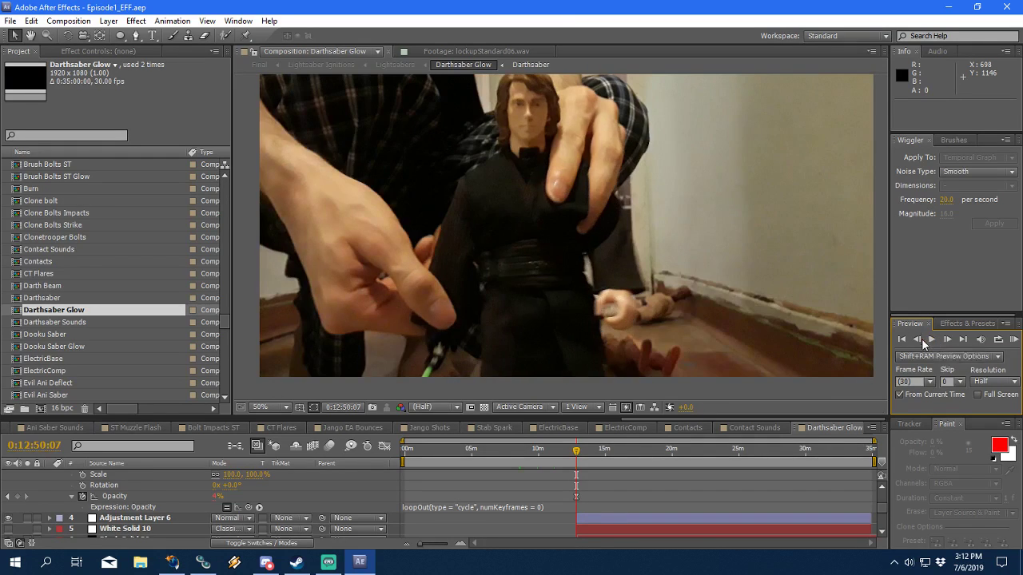
pyautogui.click(919, 340)
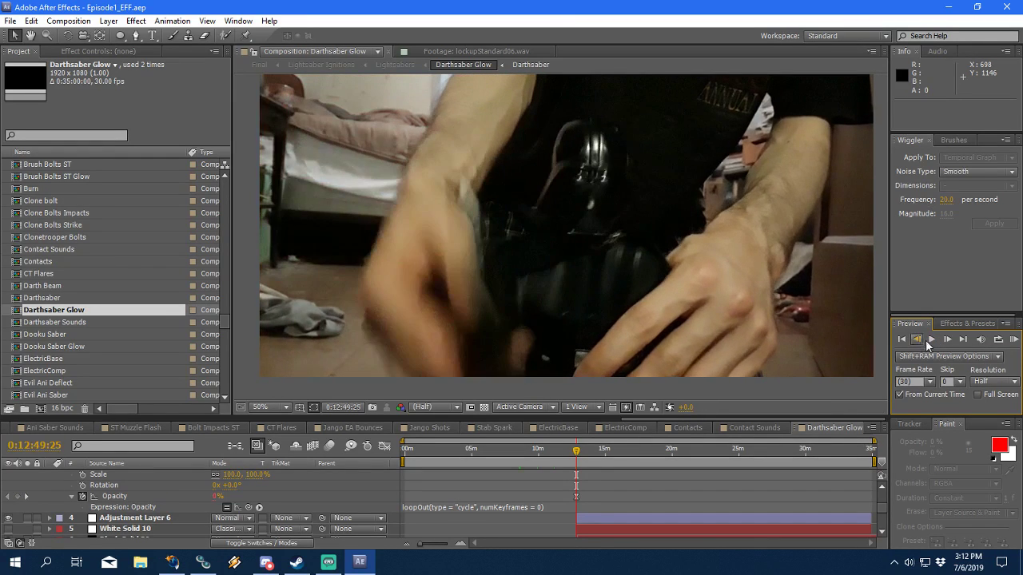
# Step: Step frame by frame through the ignition to 0:12:50:01 and magnify the timeline around White Solid 11's opacity keyframes
pyautogui.click(946, 339)
pyautogui.click(946, 340)
pyautogui.click(946, 339)
pyautogui.click(946, 340)
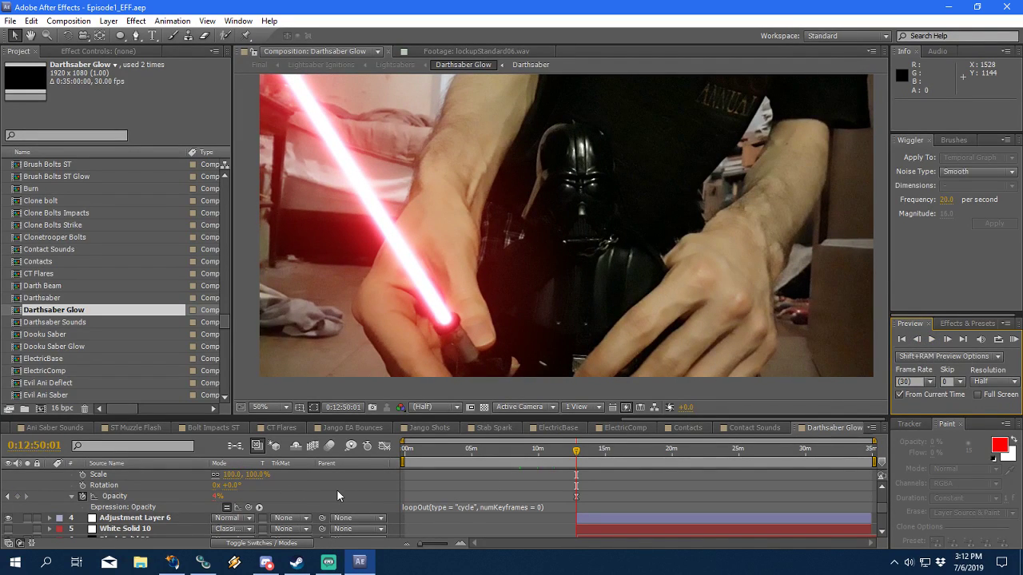
pyautogui.scroll(2, 467, 506)
pyautogui.scroll(-2, 467, 507)
pyautogui.moveTo(419, 547); pyautogui.dragTo(451, 547)
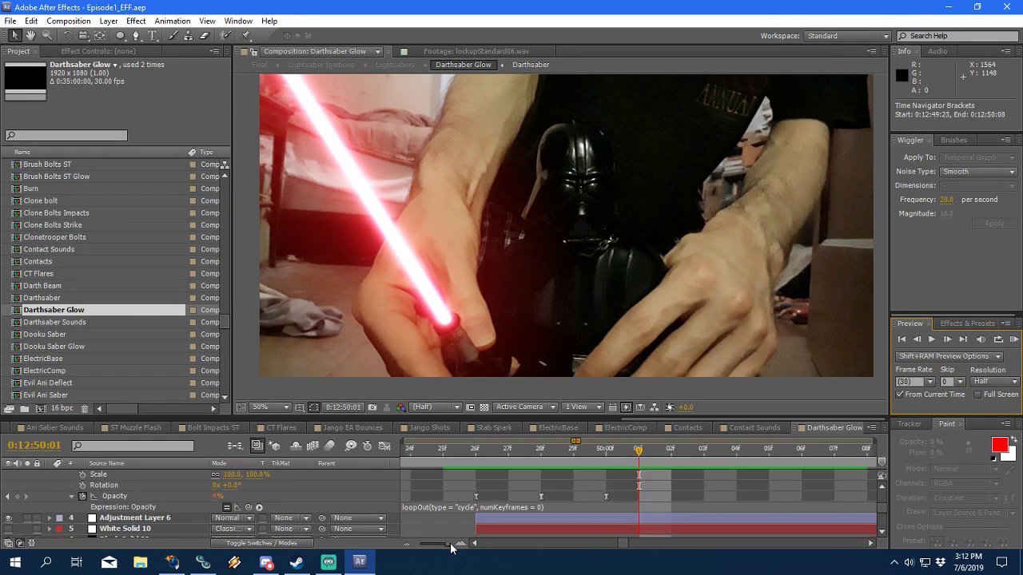
# Step: Review White Solid 11's properties and scrub across its opacity keyframes from 0:12:49:26 to 0:12:49:28
pyautogui.scroll(2, 498, 511)
pyautogui.scroll(-2, 499, 512)
pyautogui.scroll(5, 432, 515)
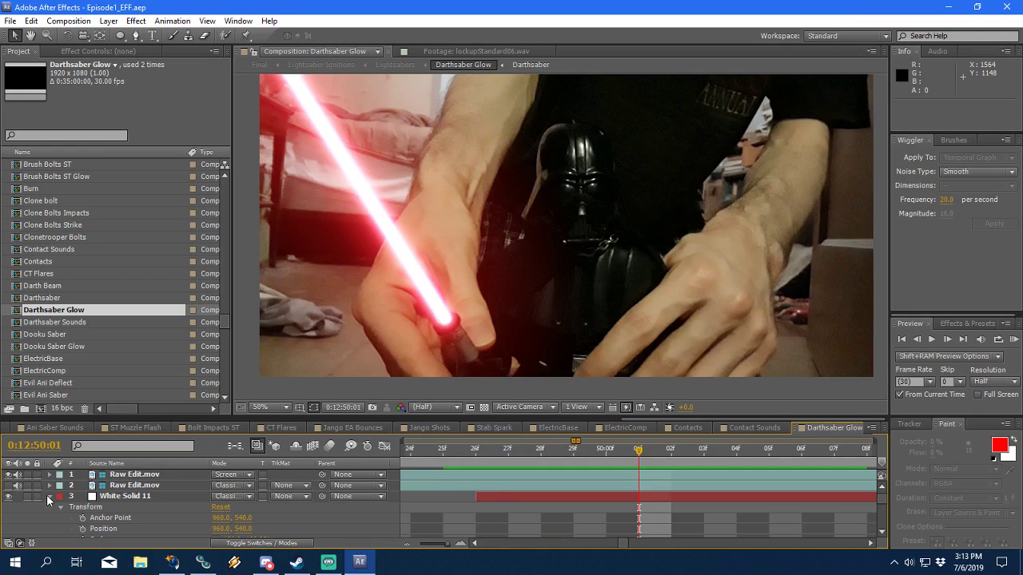
pyautogui.click(48, 496)
pyautogui.click(47, 495)
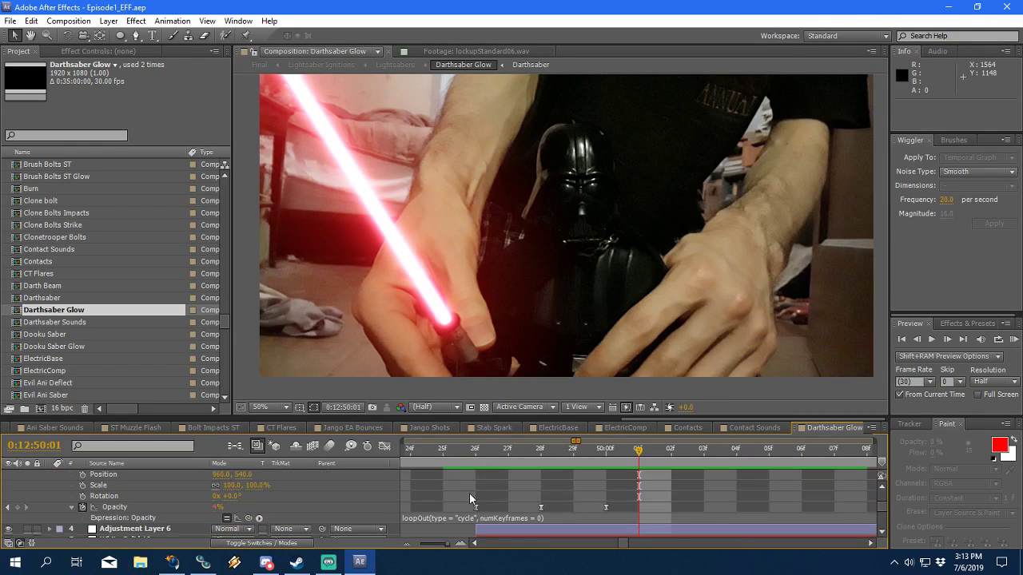
pyautogui.click(478, 454)
pyautogui.moveTo(478, 457); pyautogui.dragTo(535, 459)
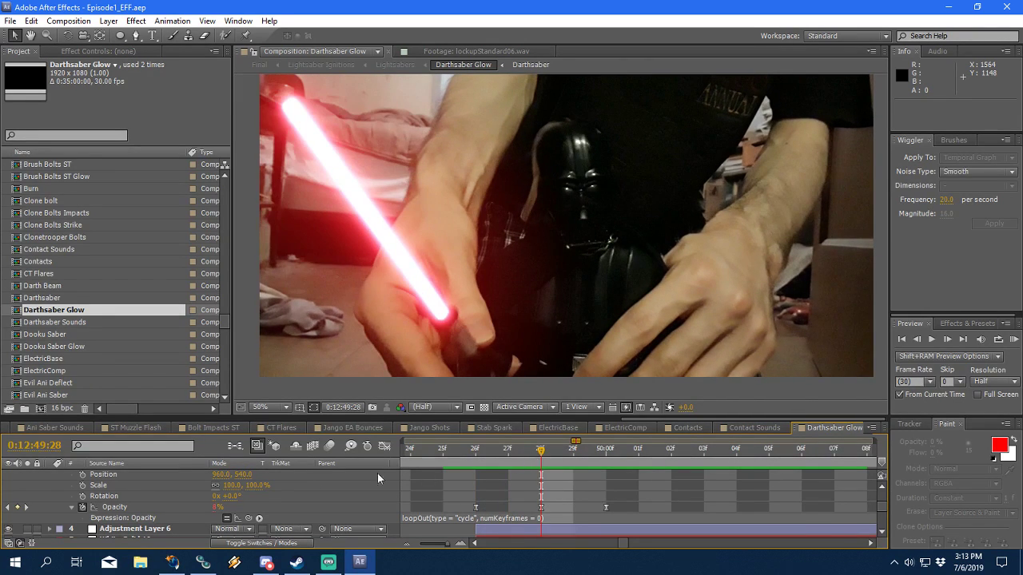
# Step: Copy White Solid 11's opacity expression loopOut(type = "cycle", numKeyframes = 0)
pyautogui.click(451, 519)
pyautogui.click(560, 518)
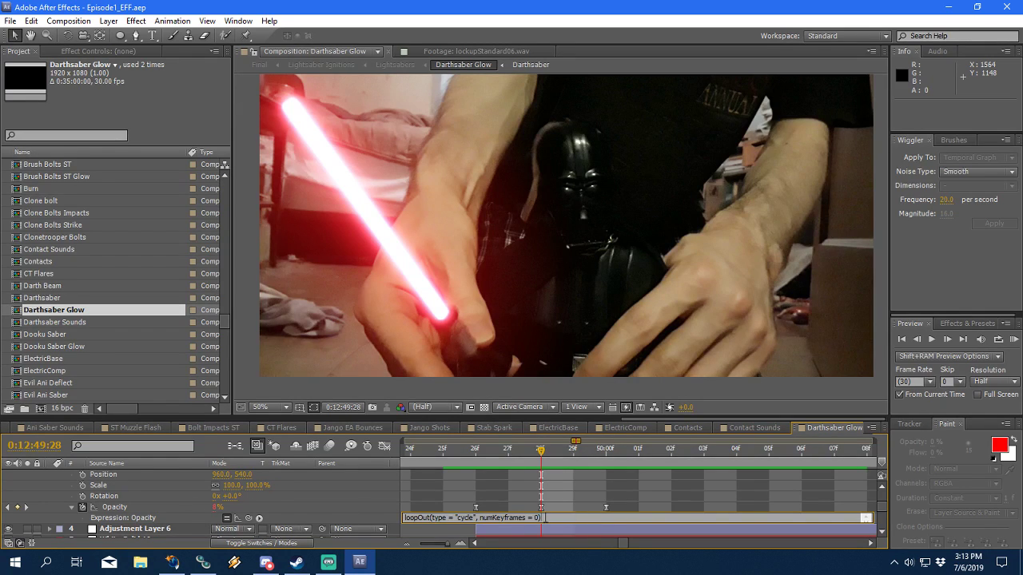
pyautogui.hotkey('ctrl', 'a')
pyautogui.hotkey('ctrl', 'c')
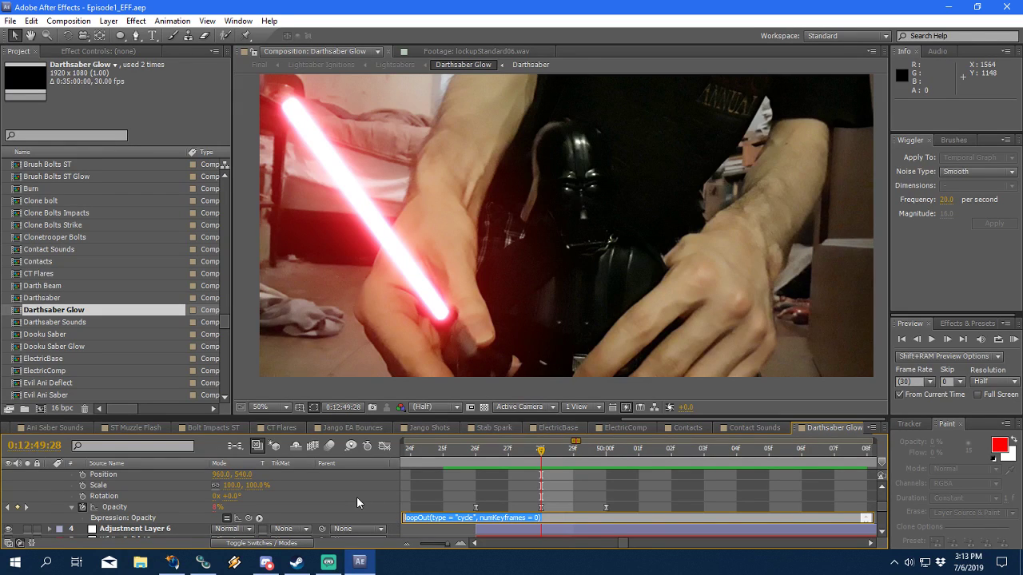
pyautogui.click(358, 499)
# Step: Clear White Solid 11's opacity keyframes, dismiss the expression warning, and keyframe opacity at 0% at 0:12:49:26
pyautogui.click(82, 508)
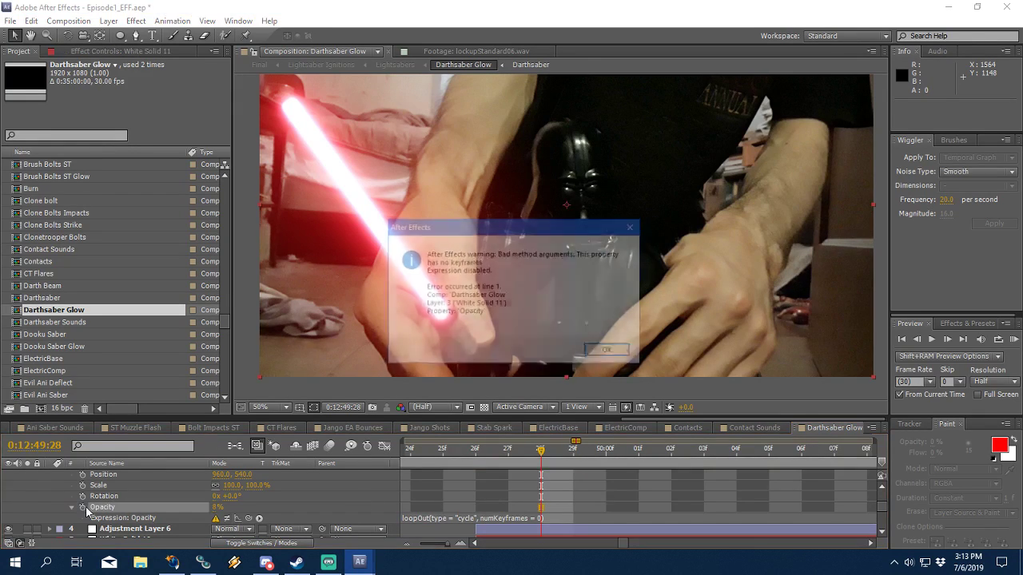
pyautogui.click(608, 352)
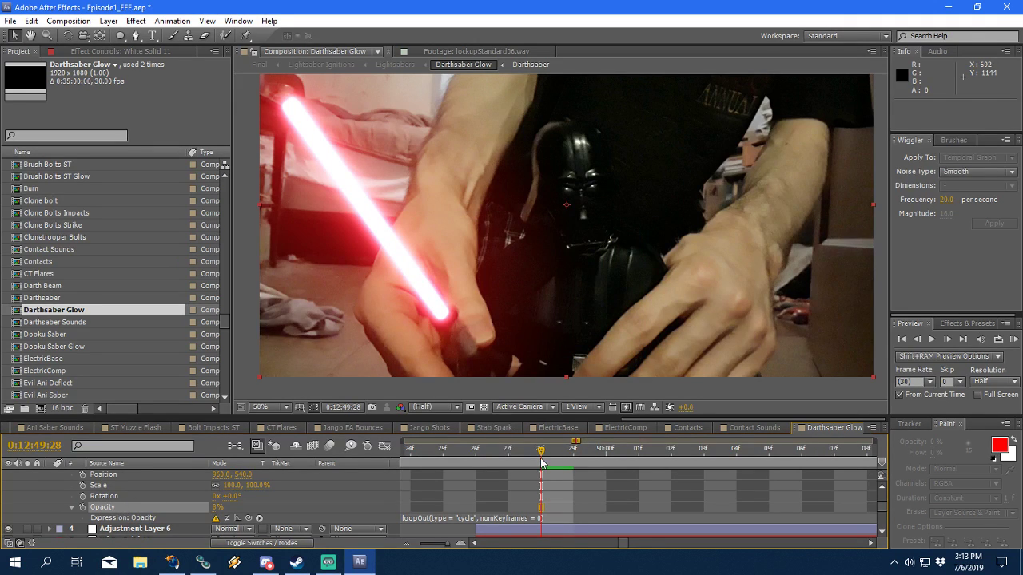
pyautogui.moveTo(541, 452); pyautogui.dragTo(483, 456)
pyautogui.scroll(1, 324, 484)
pyautogui.scroll(-1, 324, 484)
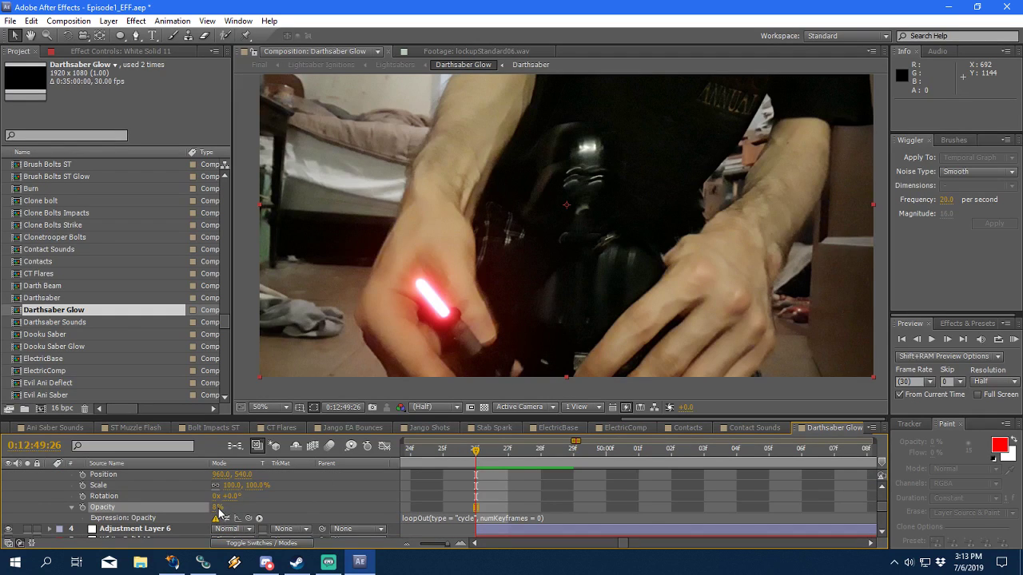
pyautogui.moveTo(216, 511); pyautogui.dragTo(210, 511)
pyautogui.click(83, 508)
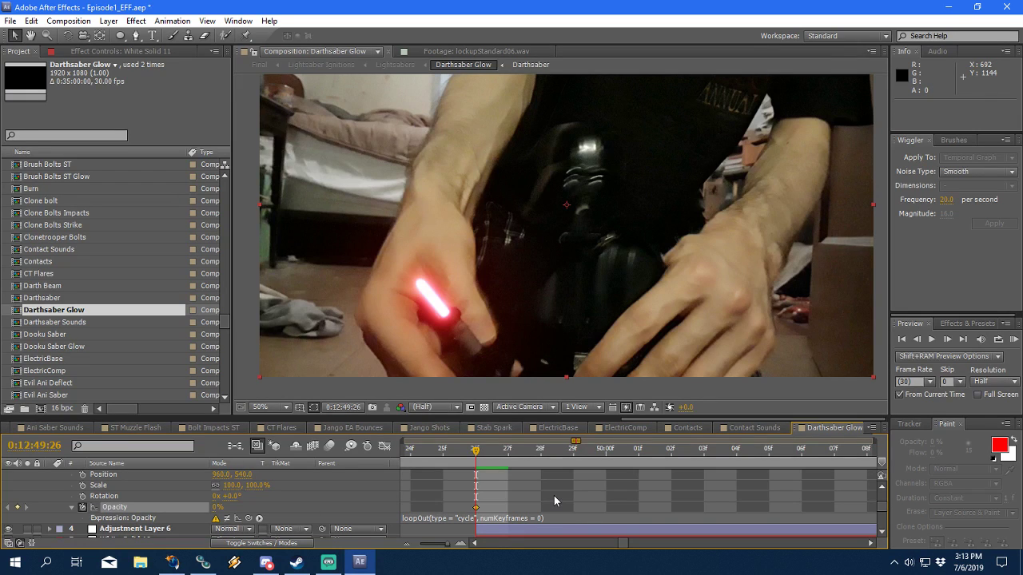
# Step: Set White Solid 11's opacity keyframe at 0:12:49:26 to 8%
pyautogui.moveTo(478, 454); pyautogui.dragTo(577, 457)
pyautogui.press('[')
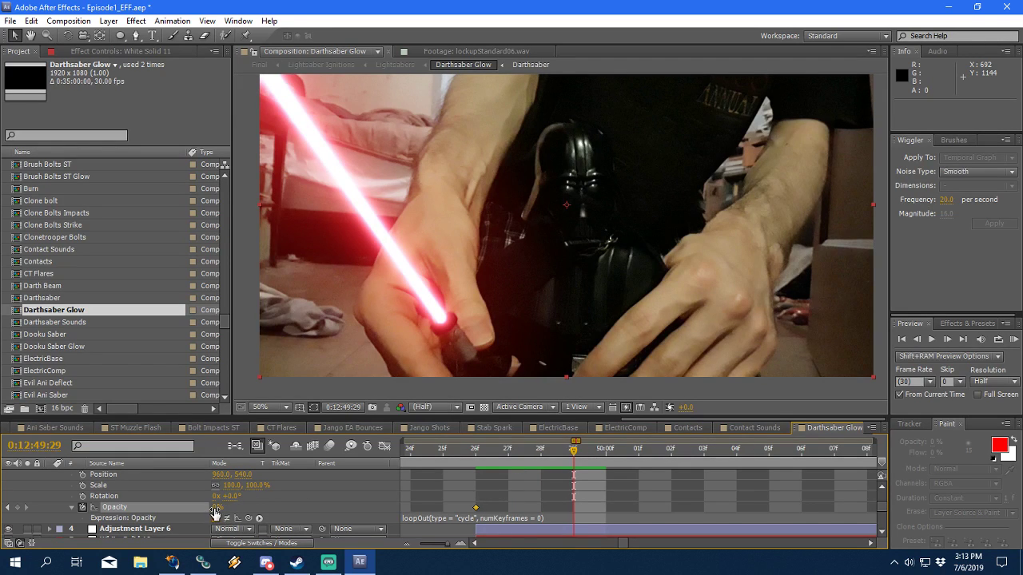
pyautogui.moveTo(574, 457); pyautogui.dragTo(476, 458)
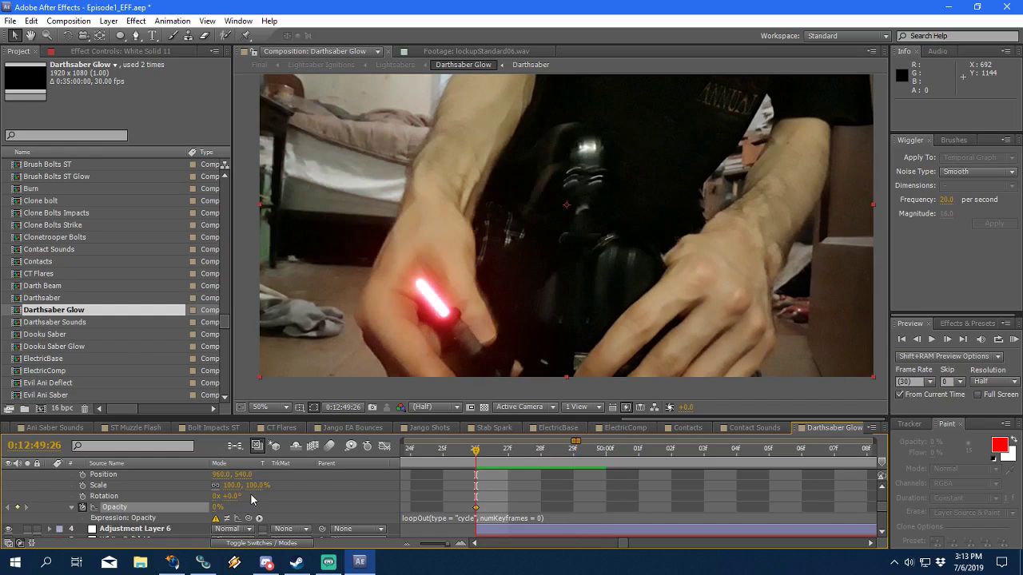
pyautogui.click(219, 507)
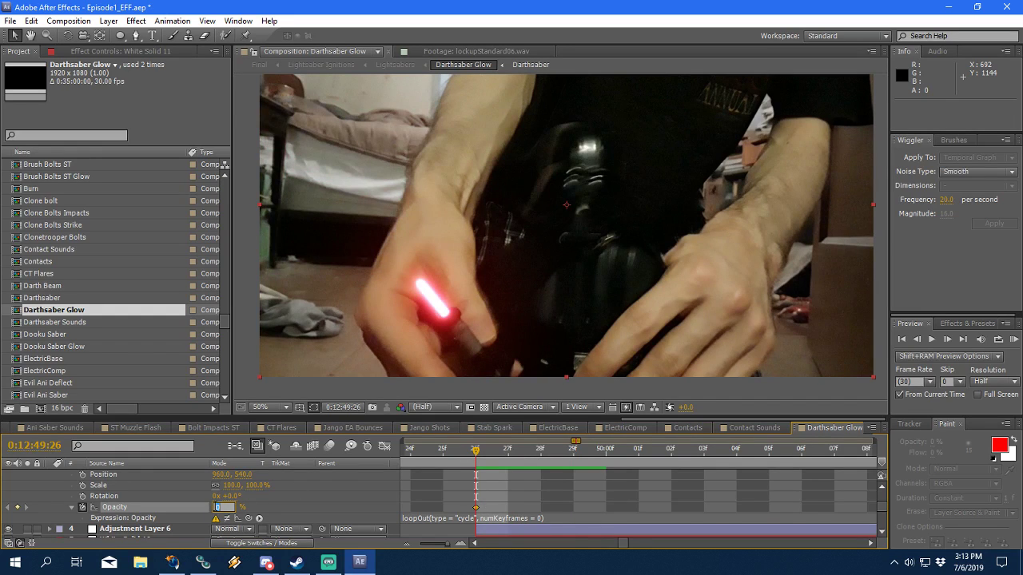
pyautogui.write('8')
pyautogui.click(329, 493)
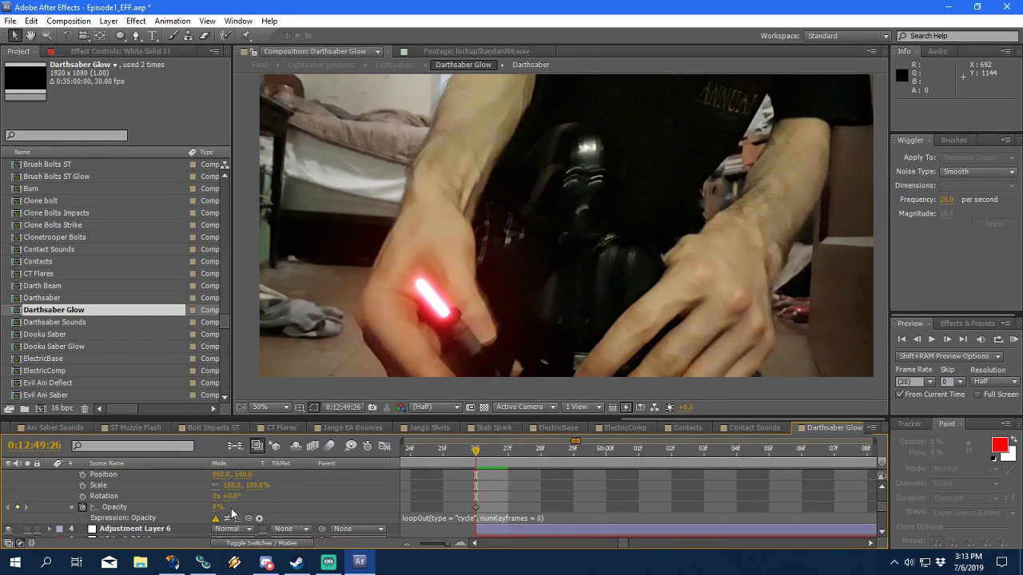
# Step: Add an opacity keyframe of 3% to White Solid 11 at 0:12:50:00
pyautogui.moveTo(494, 457); pyautogui.dragTo(596, 457)
pyautogui.click(218, 506)
pyautogui.write('3')
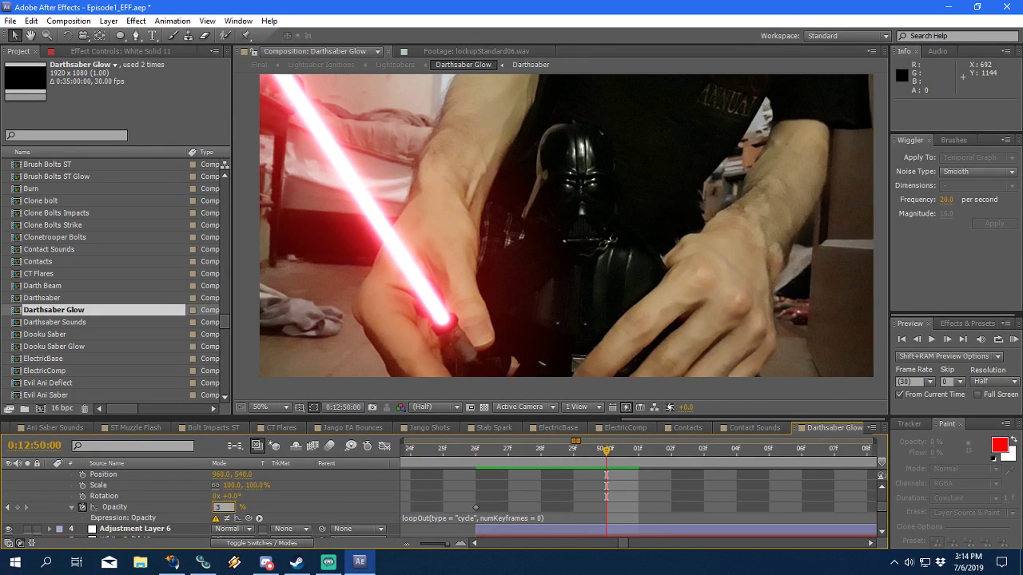
pyautogui.press('Return')
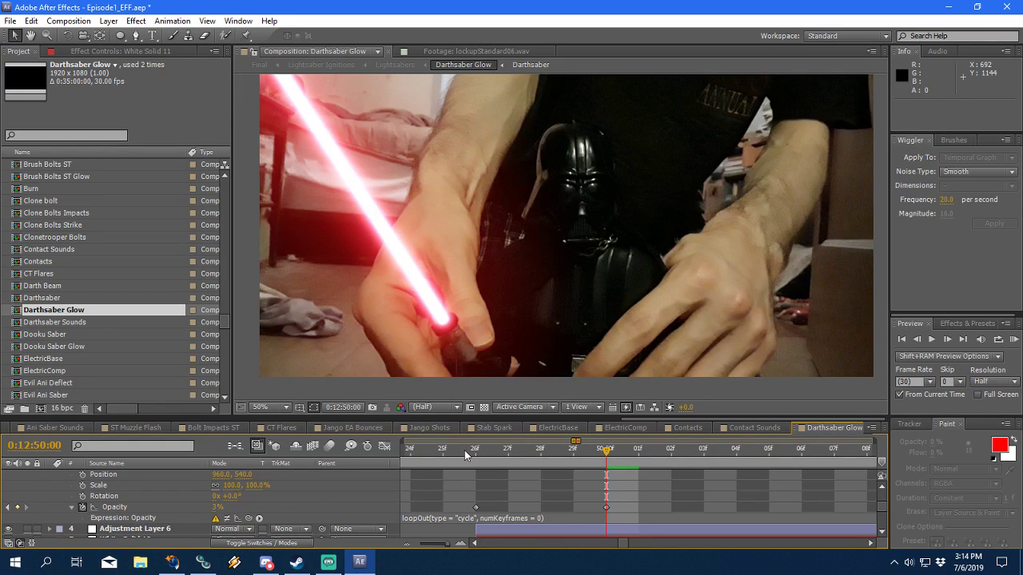
# Step: Remove White Solid 11's opacity expression and reapply it as loopOut(type = "cycle", numKeyframes = 0)
pyautogui.click(93, 509)
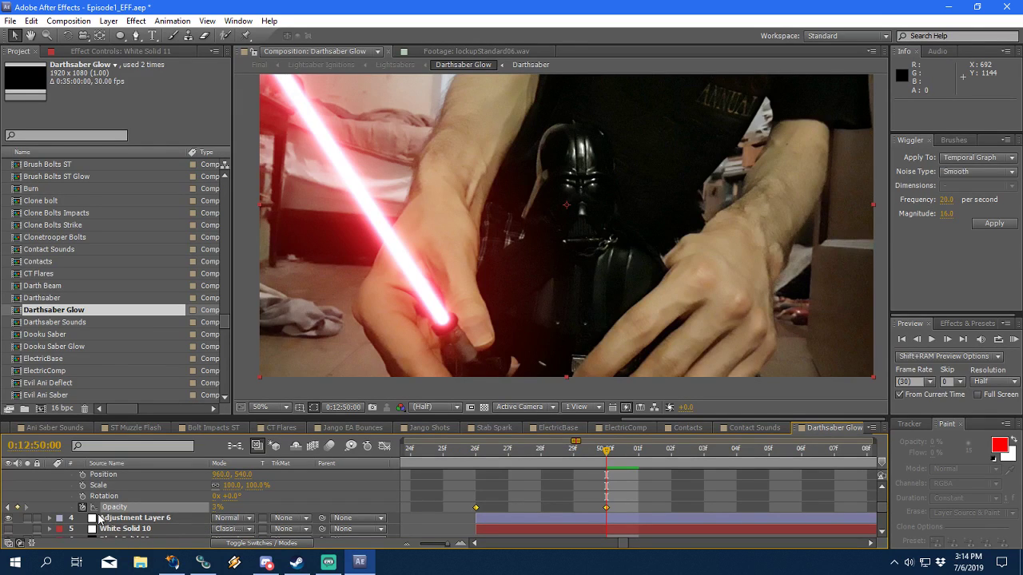
pyautogui.keyDown('alt'); pyautogui.click(83, 508); pyautogui.keyUp('alt')
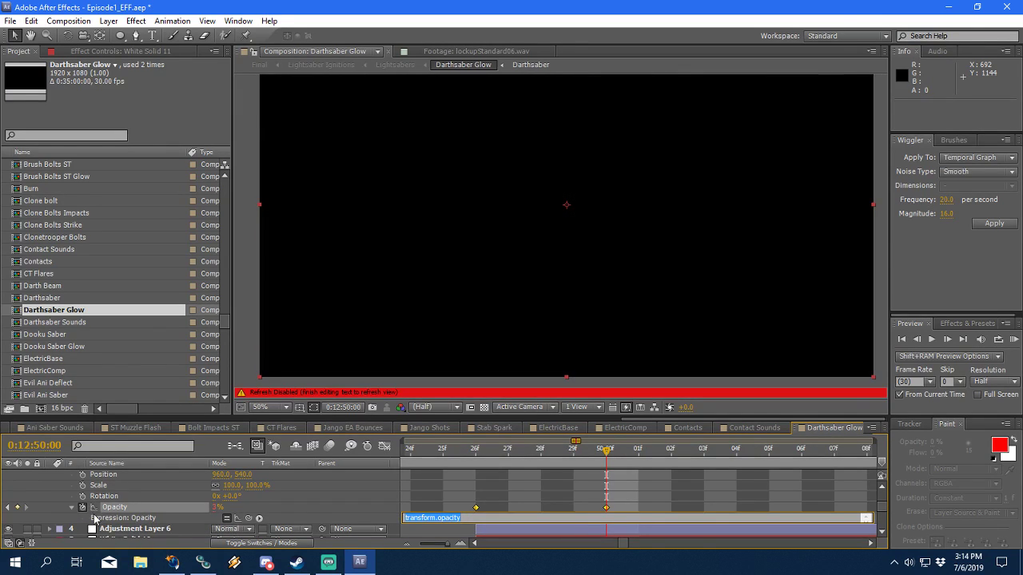
pyautogui.hotkey('ctrl', 'v')
pyautogui.click(339, 498)
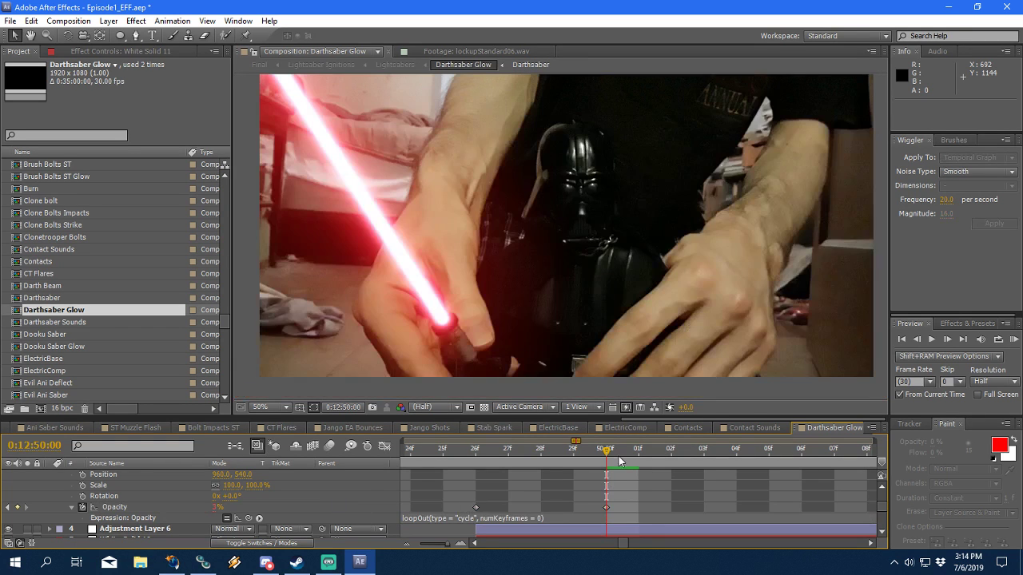
# Step: Preview the looping glow flicker from 0:12:49:26 and return to that frame
pyautogui.moveTo(606, 454); pyautogui.dragTo(470, 469)
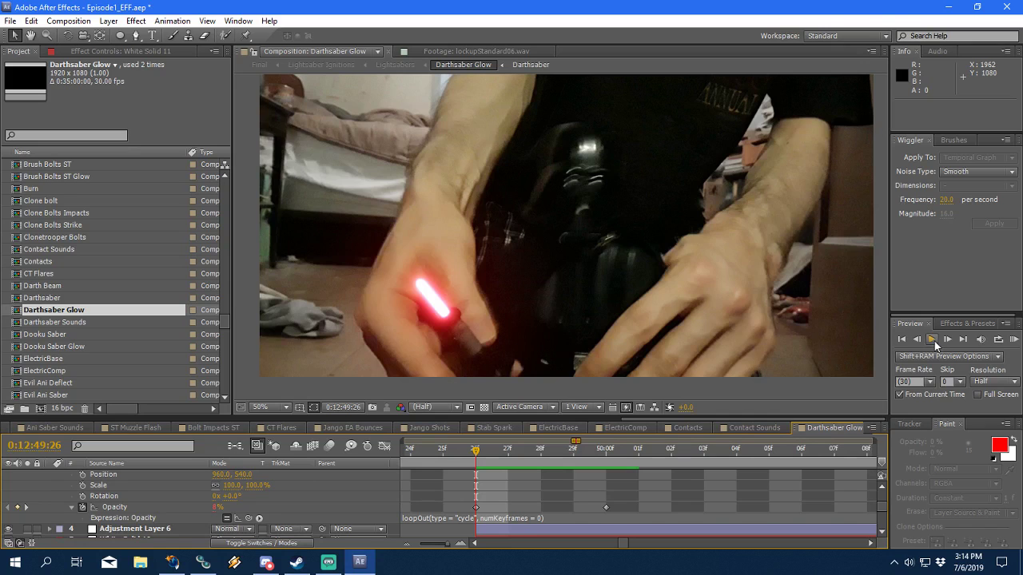
pyautogui.click(931, 339)
pyautogui.moveTo(695, 449); pyautogui.dragTo(475, 453)
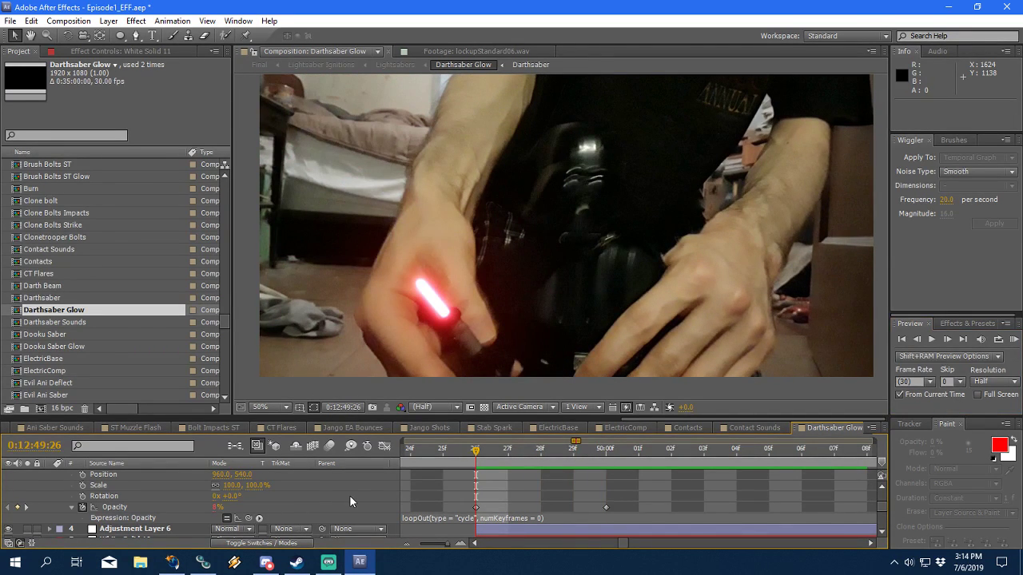
# Step: Clear White Solid 11's opacity keyframes, dismiss the expression warning, and remove the loopOut expression
pyautogui.click(82, 508)
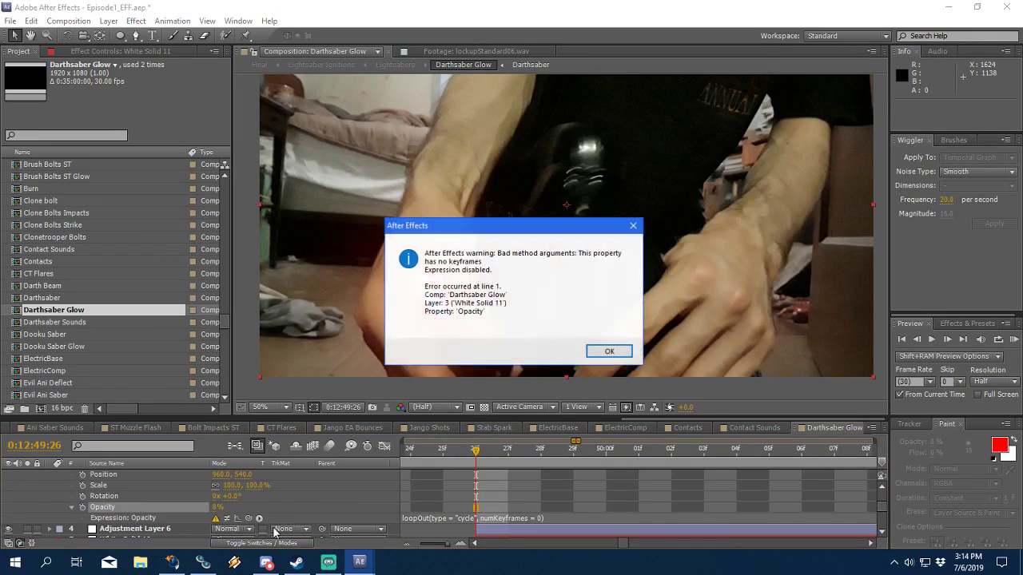
pyautogui.click(606, 357)
pyautogui.keyDown('alt'); pyautogui.click(82, 507); pyautogui.keyUp('alt')
# Step: Set White Solid 11's opacity to 16% and add a keyframe for it at 0:12:49:26
pyautogui.click(217, 508)
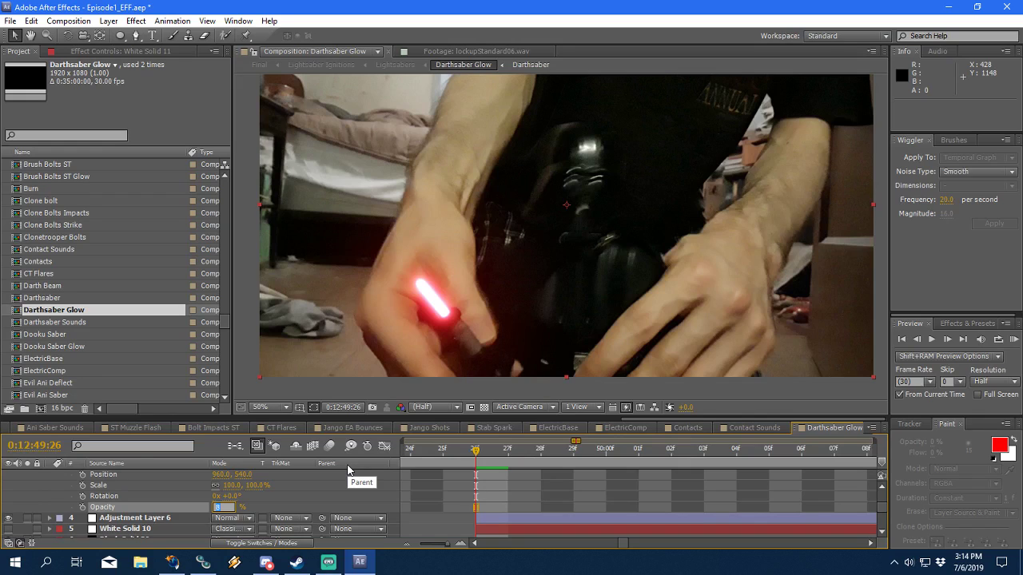
pyautogui.write('16')
pyautogui.press('Return')
pyautogui.press('KP_0')
pyautogui.click(83, 507)
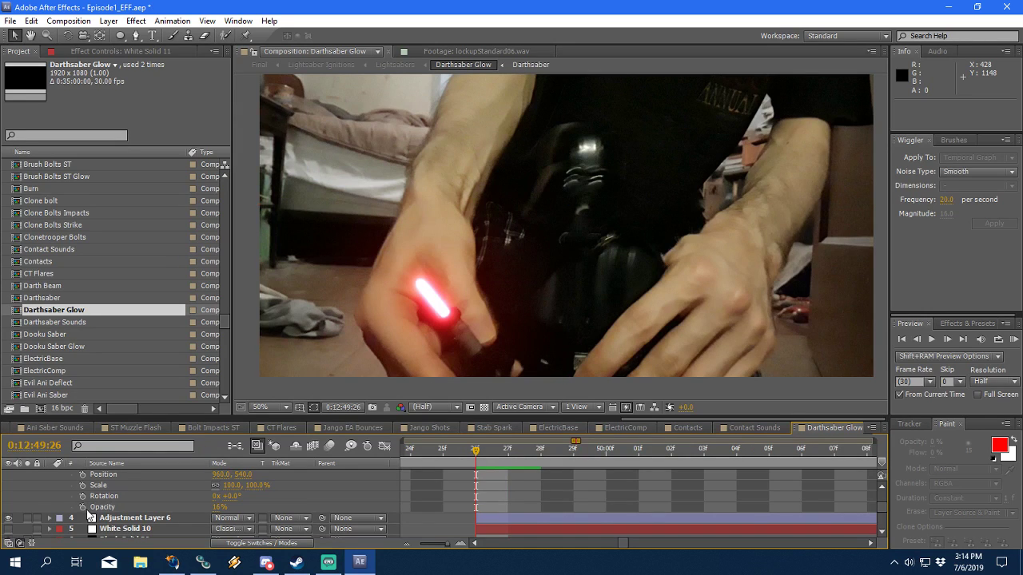
# Step: Add an opacity keyframe of 6% to White Solid 11 at 0:12:50:00
pyautogui.moveTo(475, 466); pyautogui.dragTo(574, 466)
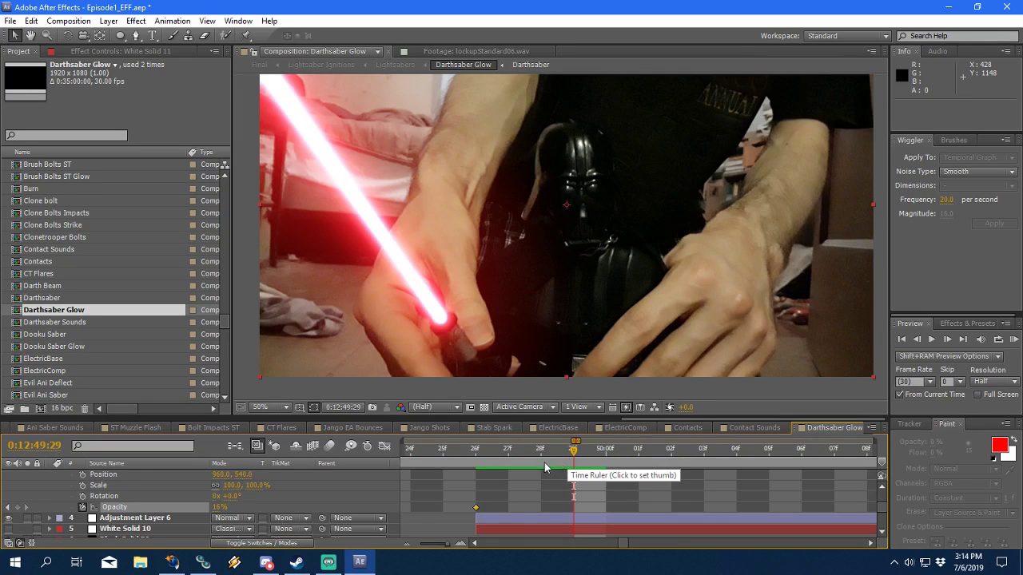
pyautogui.click(607, 452)
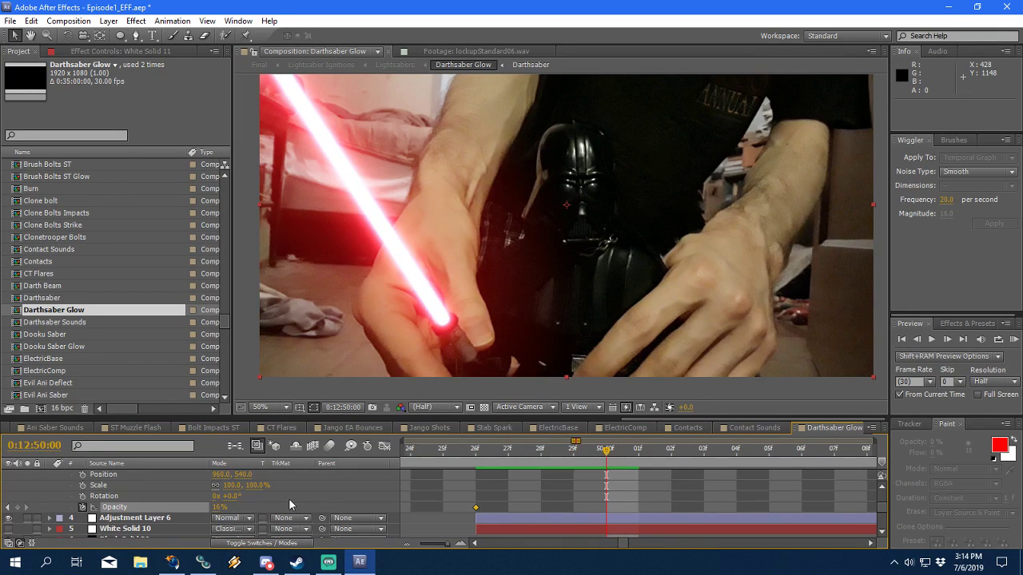
pyautogui.click(219, 507)
pyautogui.write('6')
pyautogui.press('Return')
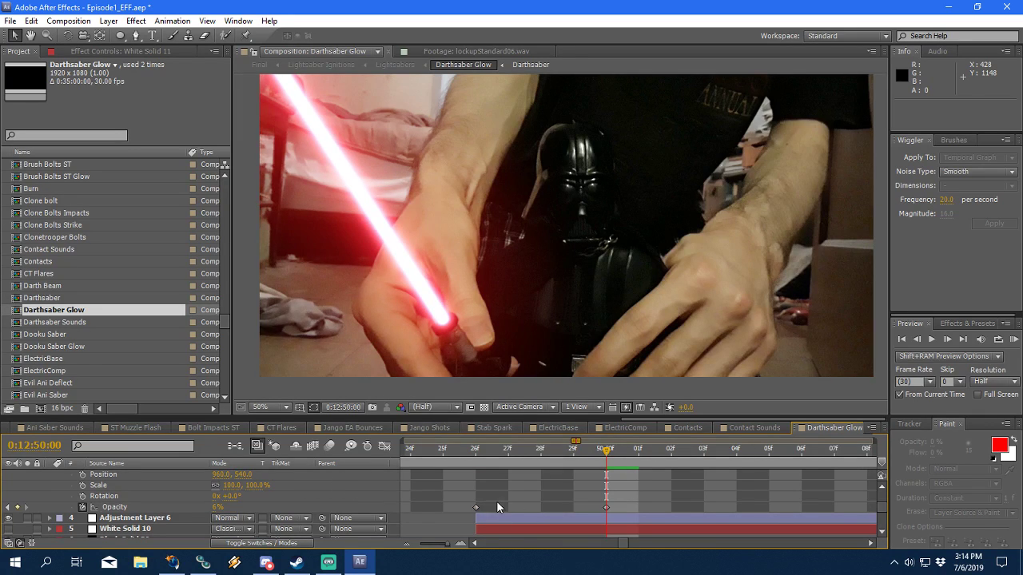
# Step: Apply the expression loopOut(type = "cycle", numKeyframes = 0) to White Solid 11's opacity
pyautogui.keyDown('alt'); pyautogui.click(83, 506); pyautogui.keyUp('alt')
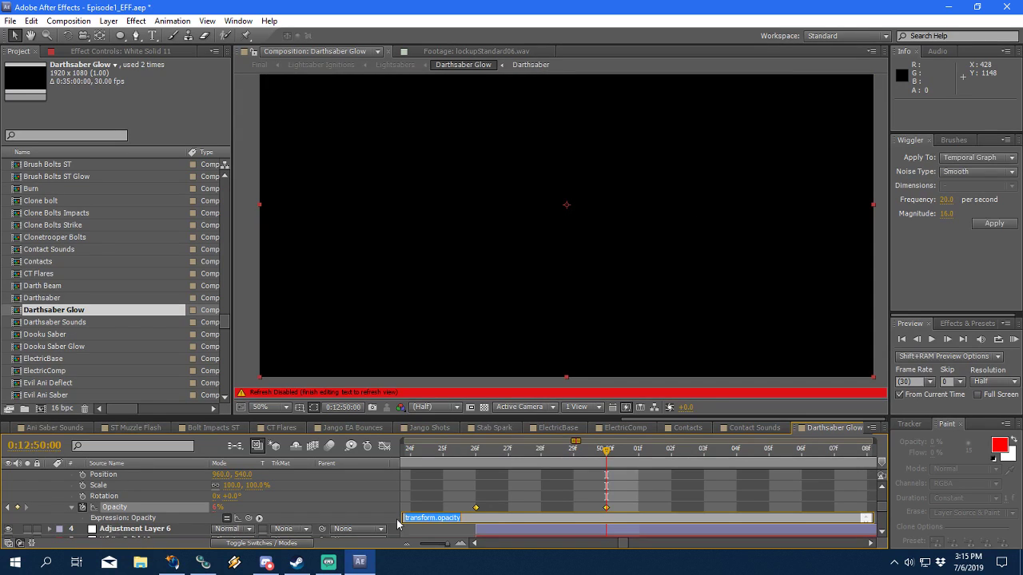
pyautogui.write('loopOut(type = "cycle", numKeyframes = 0)')
pyautogui.click(342, 470)
# Step: Preview the stronger glow flicker from 0:12:49:25 and return to the start of the saber ignition
pyautogui.press('space')
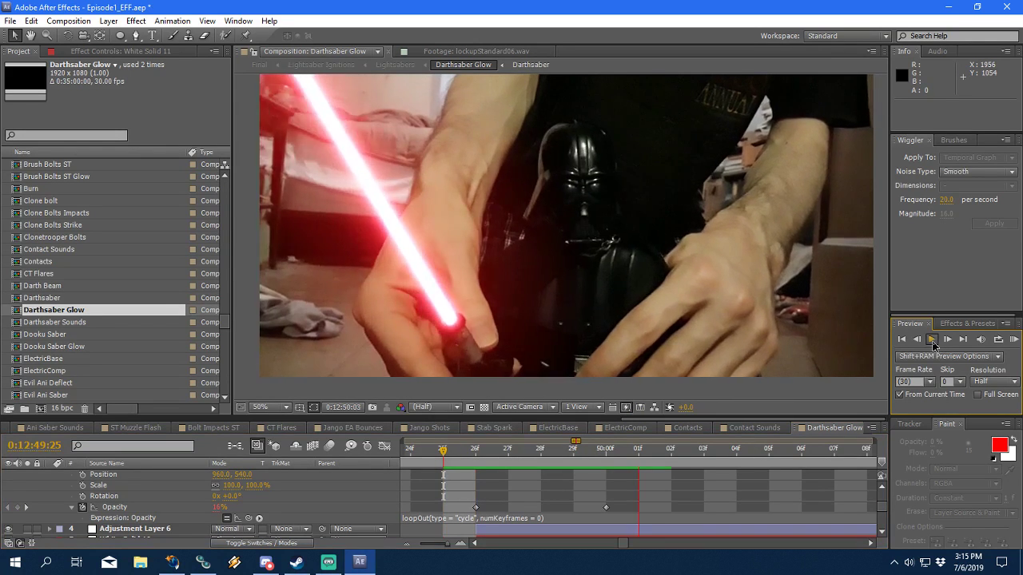
pyautogui.click(932, 342)
pyautogui.moveTo(869, 454); pyautogui.dragTo(508, 454)
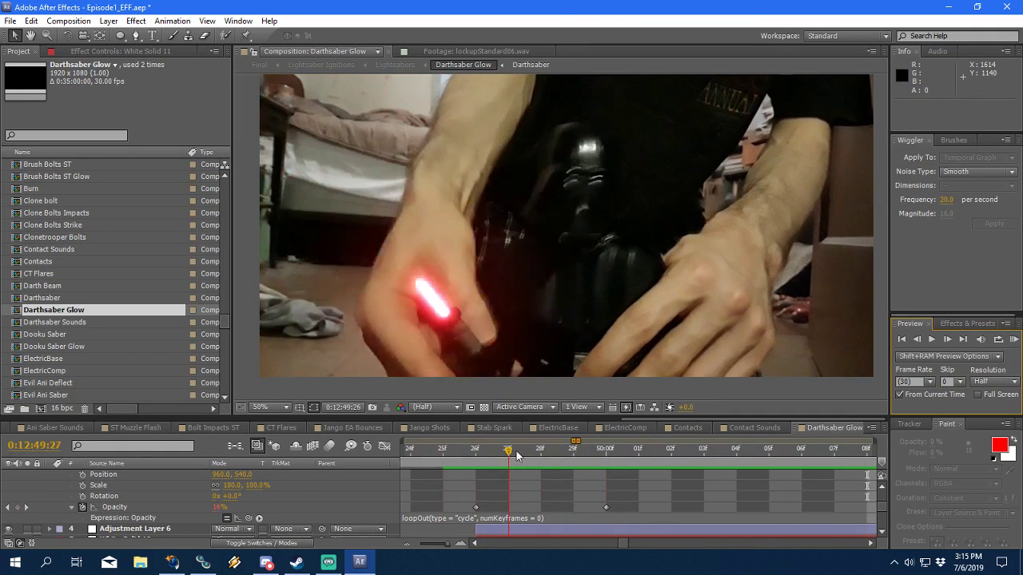
# Step: Scrub further along the Darthsaber Glow timeline to the red saber shot at 0:13:00:25
pyautogui.click(405, 547)
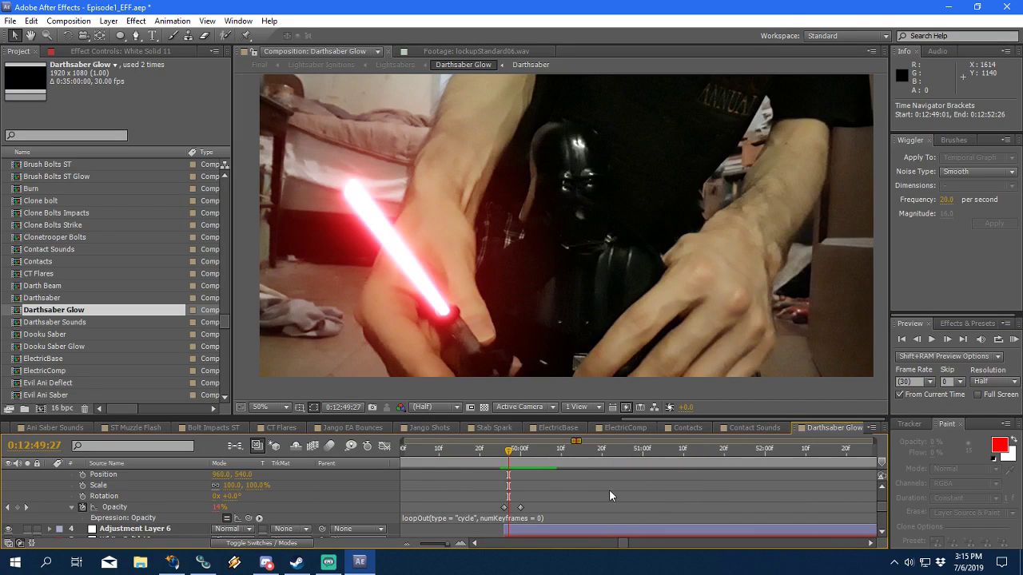
pyautogui.scroll(2, 611, 488)
pyautogui.click(642, 460)
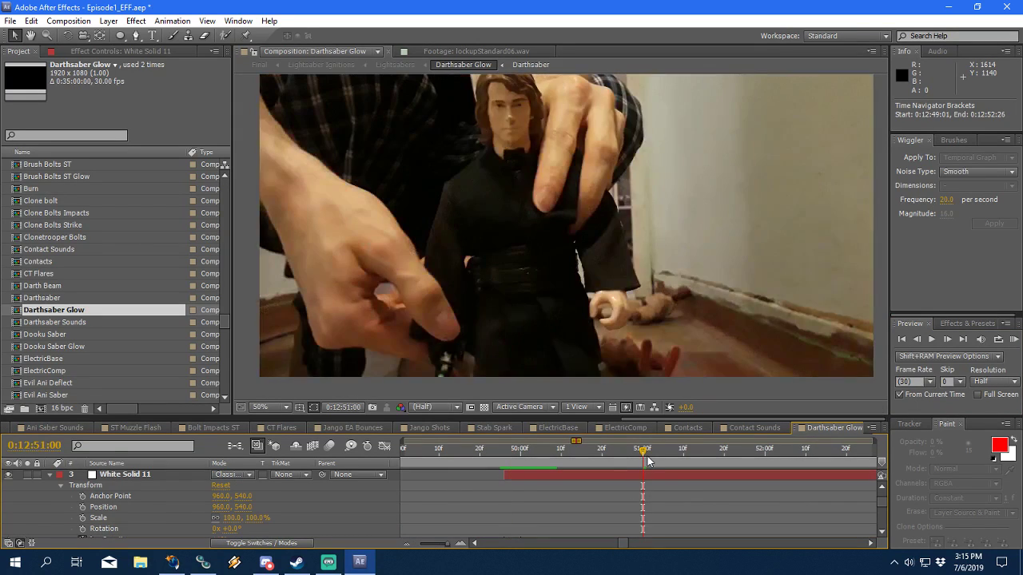
pyautogui.click(697, 459)
pyautogui.click(723, 460)
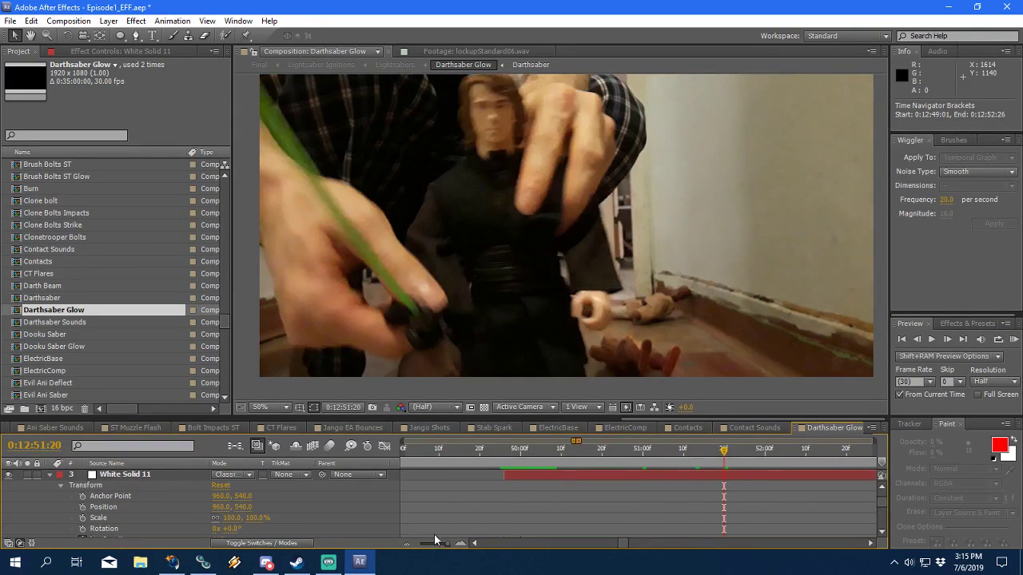
pyautogui.click(406, 544)
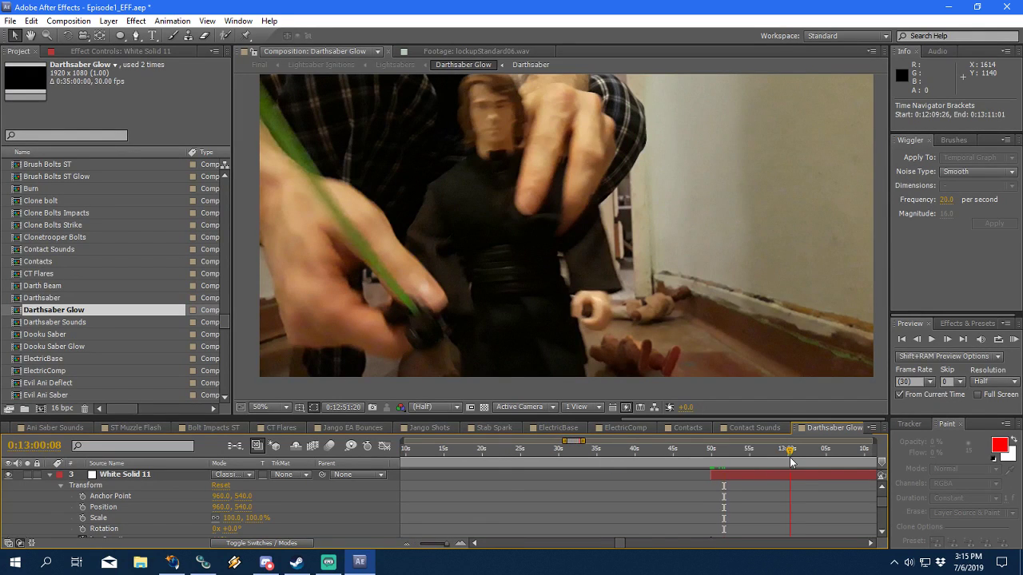
pyautogui.click(789, 457)
pyautogui.click(826, 457)
pyautogui.moveTo(826, 457); pyautogui.dragTo(793, 456)
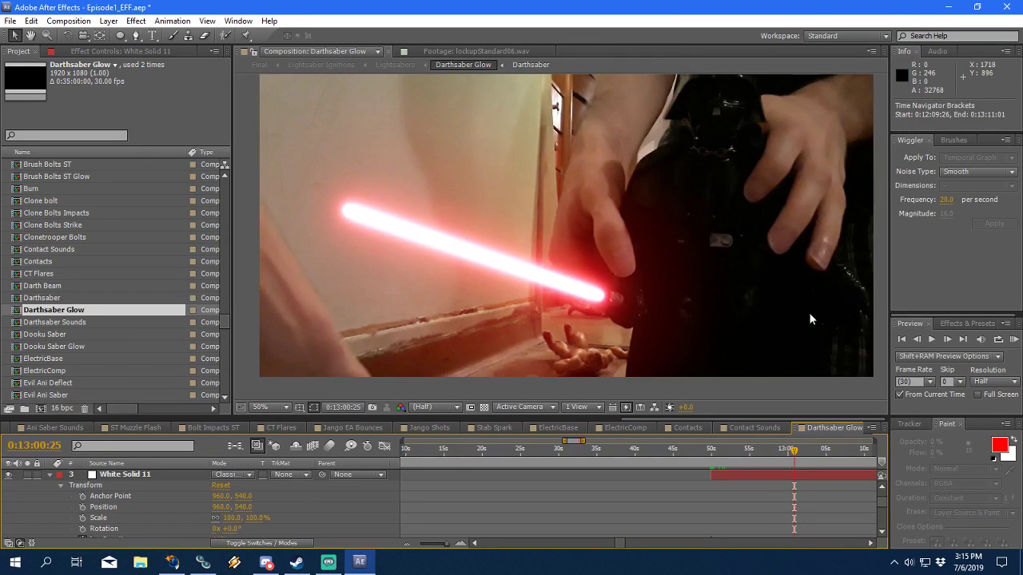
# Step: Play and scrub the saber shot around 0:13:00:20 to examine how the glow flickers against the wall
pyautogui.moveTo(810, 320); pyautogui.dragTo(789, 332)
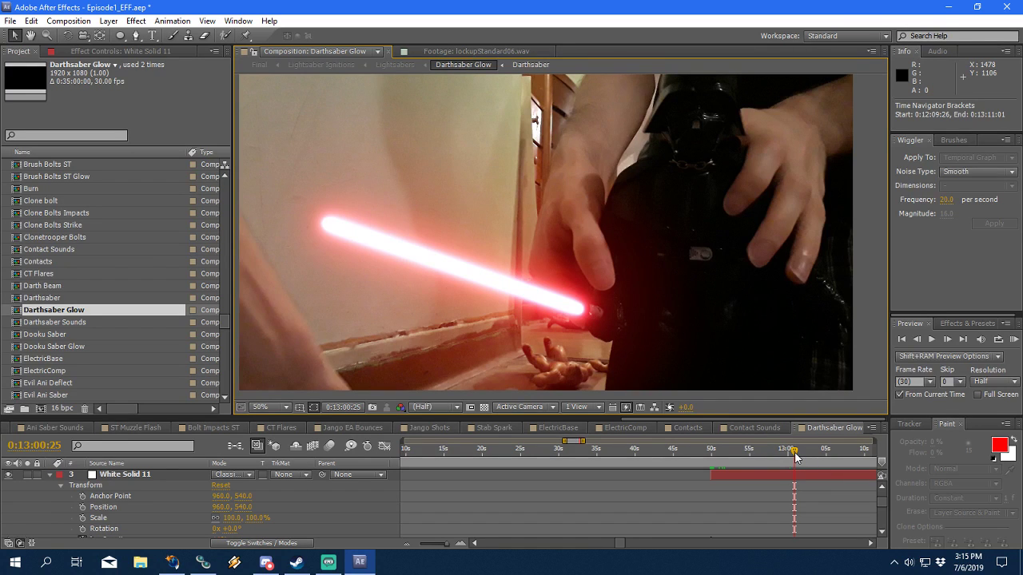
pyautogui.moveTo(795, 457); pyautogui.dragTo(793, 457)
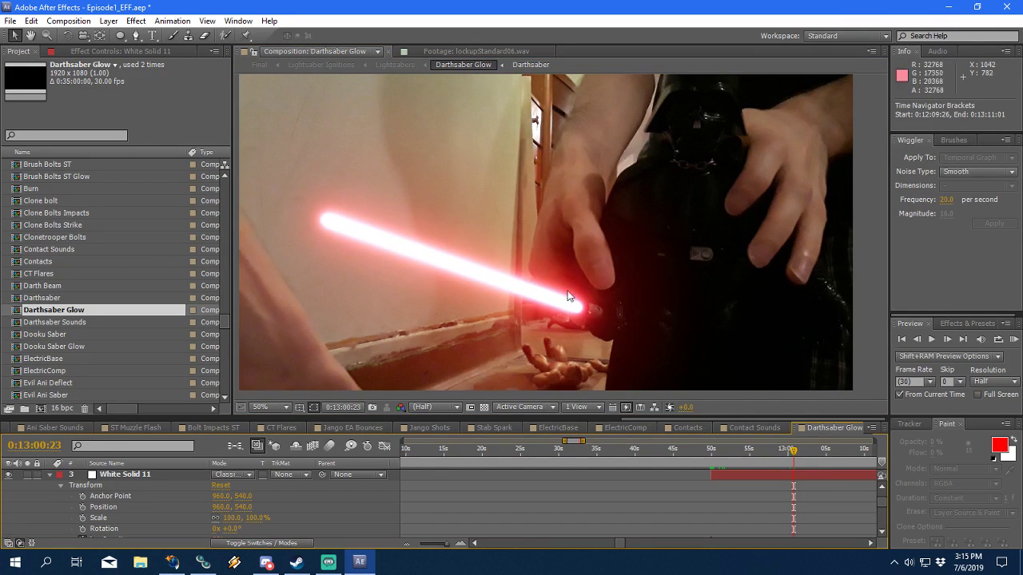
pyautogui.moveTo(792, 455); pyautogui.dragTo(792, 455)
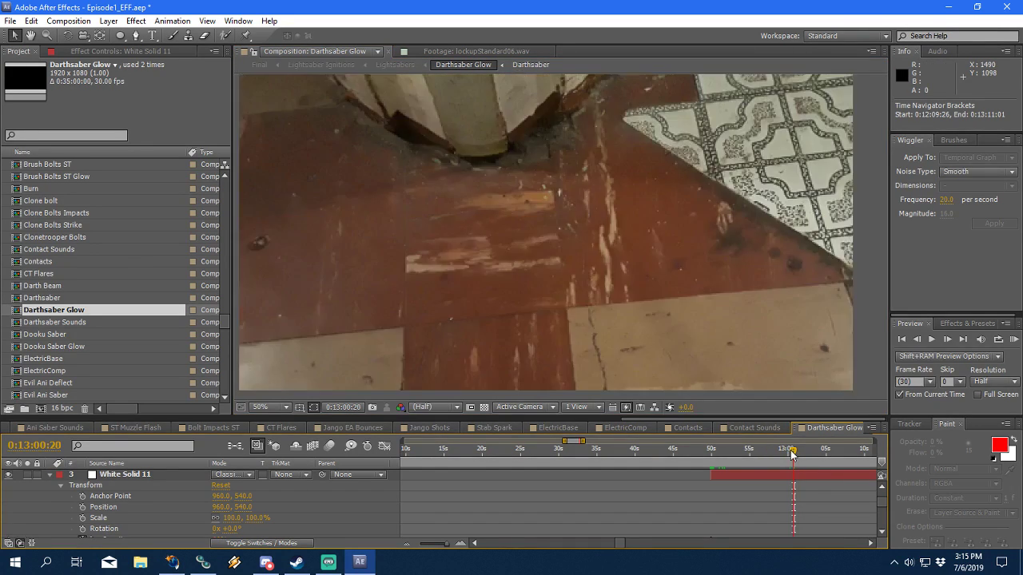
pyautogui.click(931, 340)
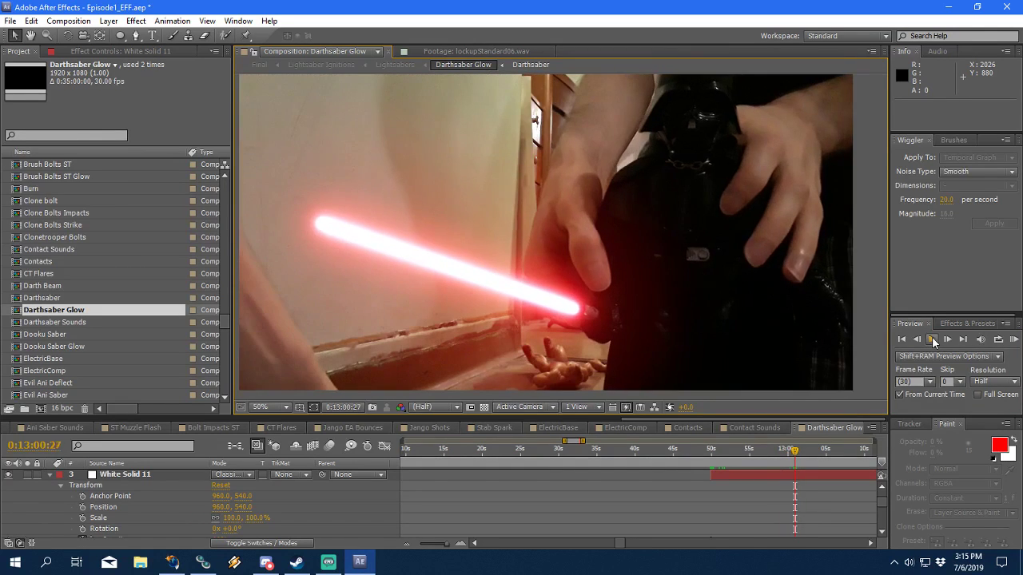
pyautogui.press('space')
pyautogui.press('space')
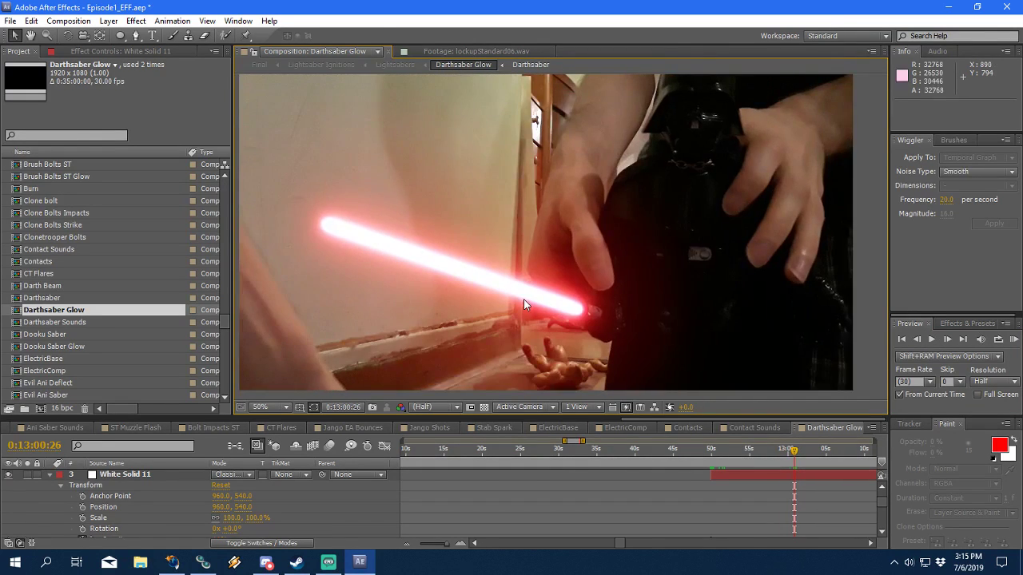
pyautogui.press('space')
pyautogui.press('space')
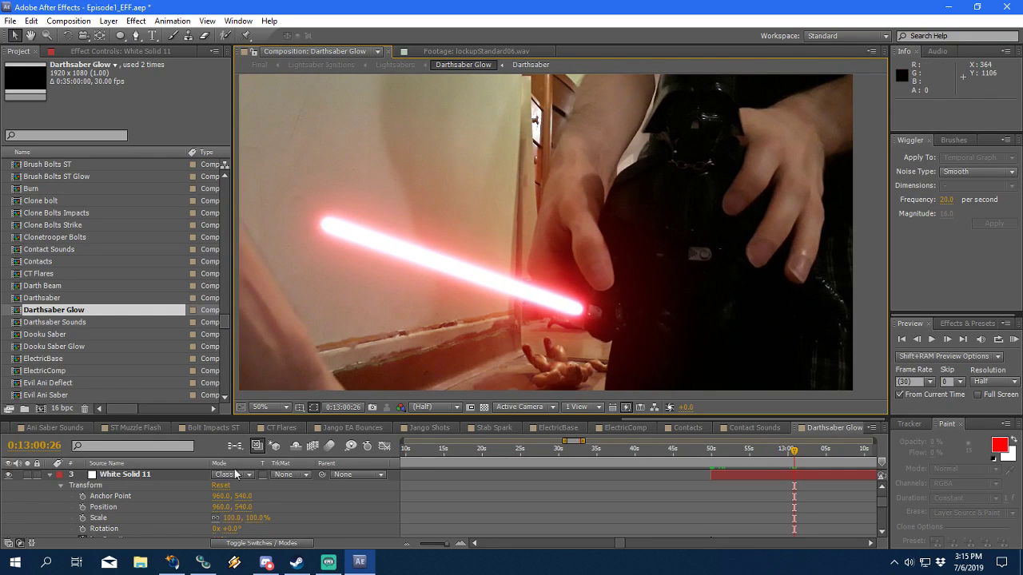
# Step: Return to White Solid 11's first opacity keyframe at 0:12:49:26 to review the looped keyframe pair and expression
pyautogui.scroll(-3, 353, 502)
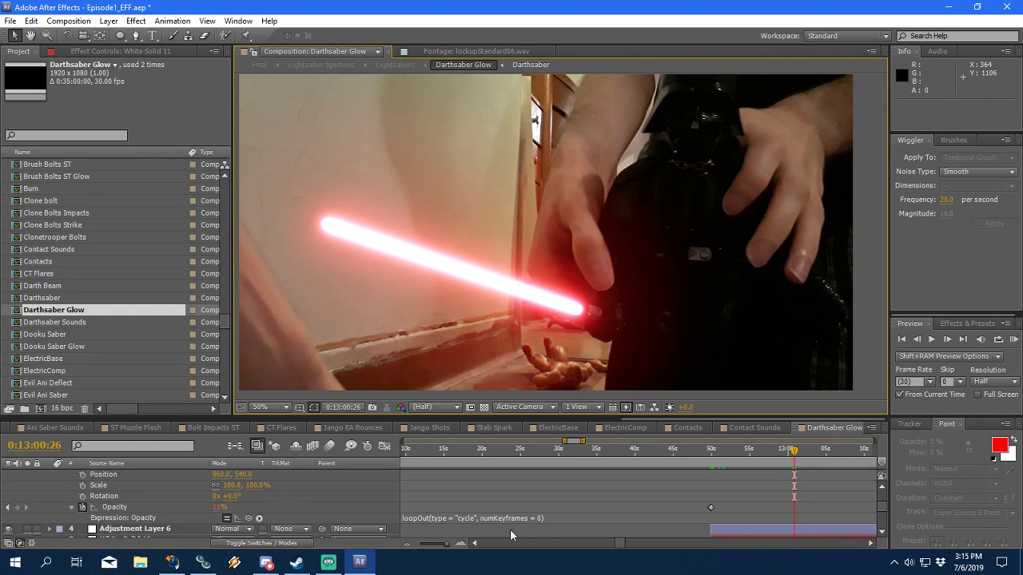
pyautogui.click(460, 544)
pyautogui.click(474, 544)
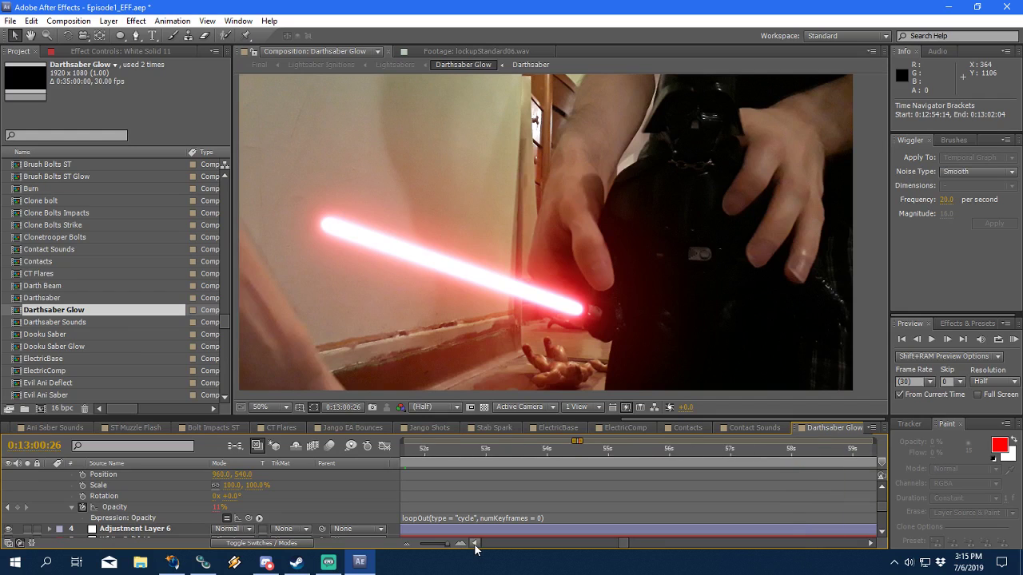
pyautogui.click(474, 544)
pyautogui.click(517, 451)
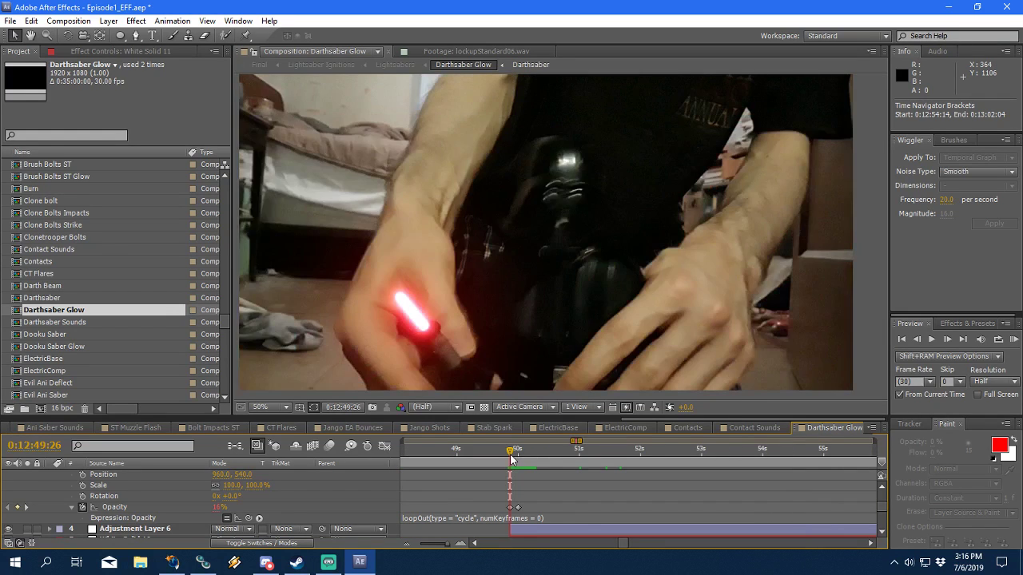
pyautogui.moveTo(521, 460); pyautogui.dragTo(513, 459)
pyautogui.click(459, 545)
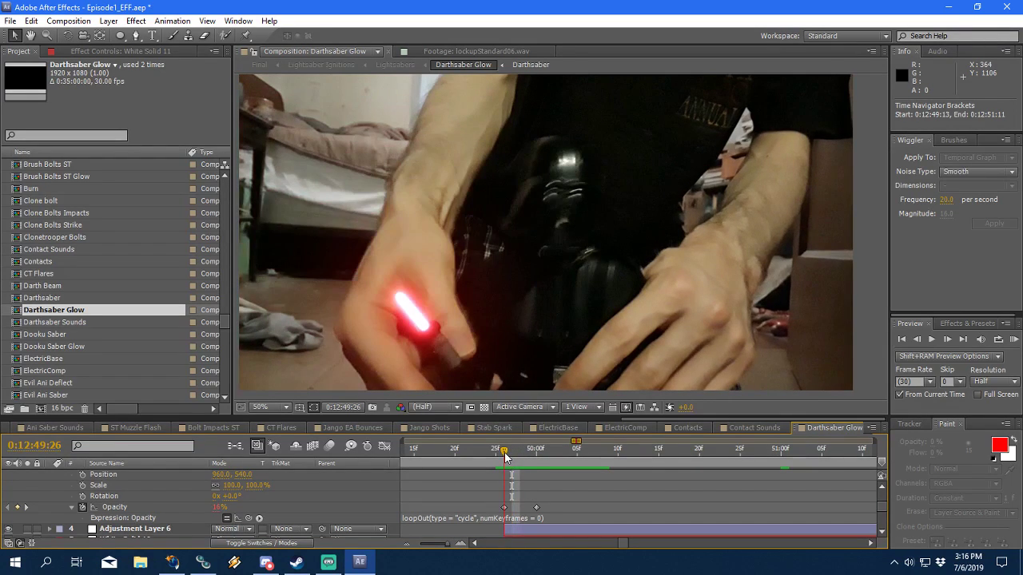
pyautogui.moveTo(505, 456)
pyautogui.mouseDown()
pyautogui.moveTo(539, 456)
pyautogui.moveTo(504, 458)
pyautogui.mouseUp()
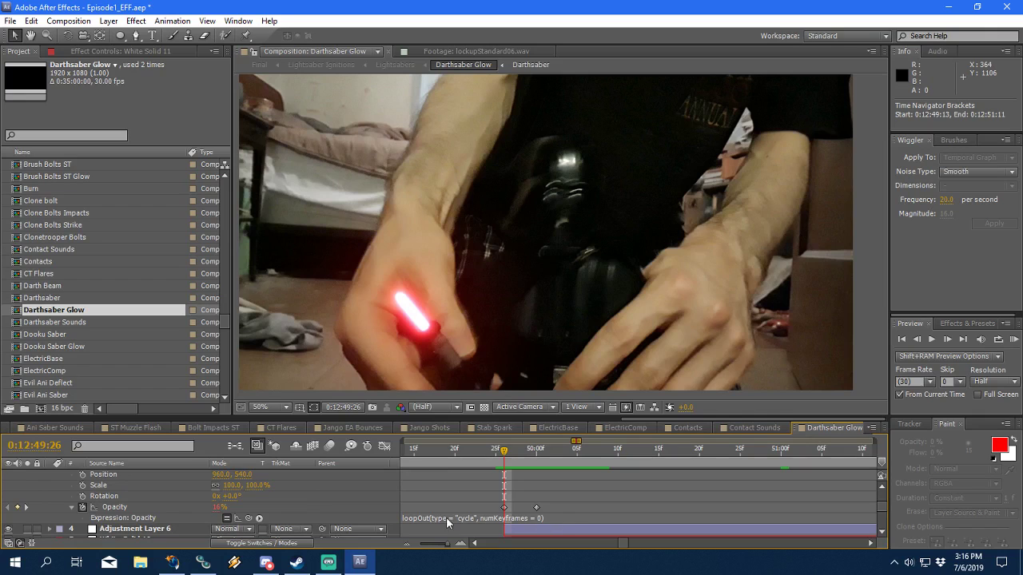
# Step: Go to White Solid 11's opacity keyframe at 0:12:50:00 and save the project
pyautogui.press('k')
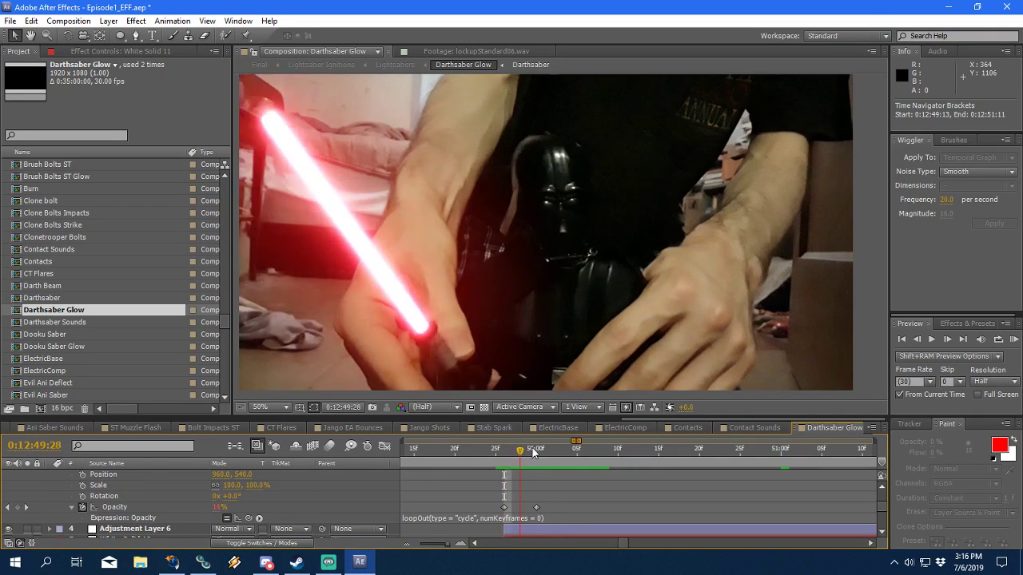
pyautogui.scroll(2, 697, 508)
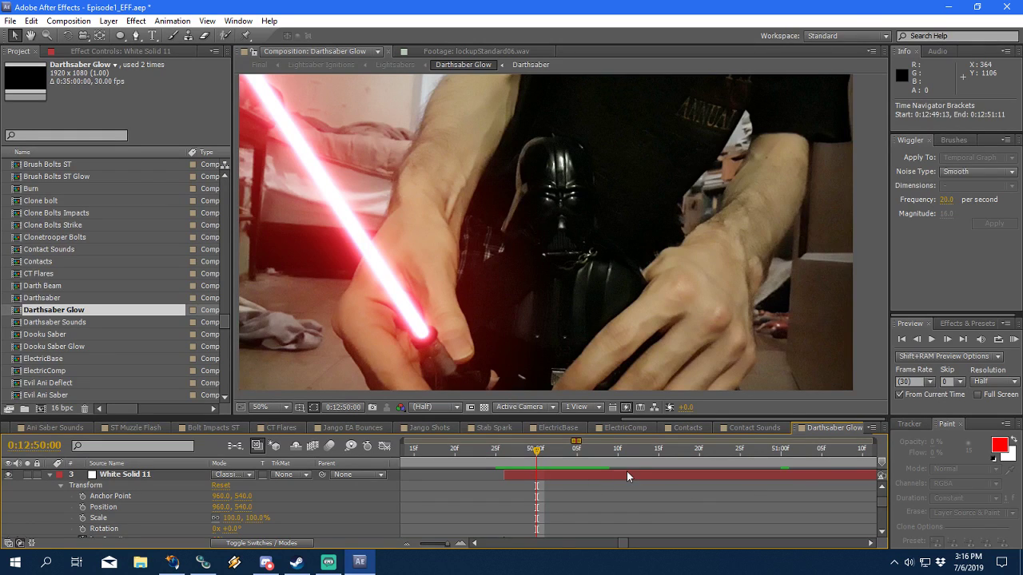
pyautogui.click(407, 545)
pyautogui.click(407, 545)
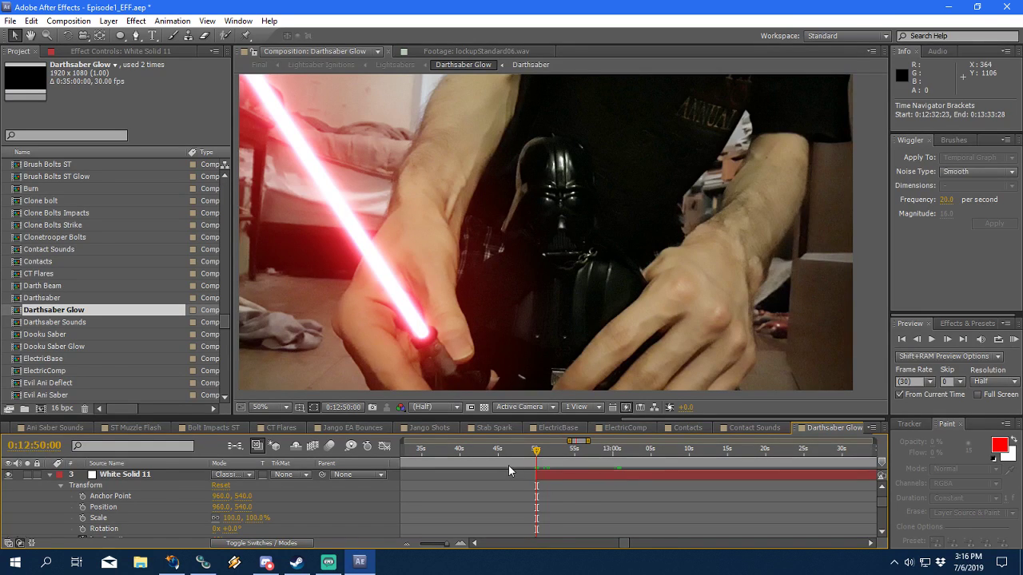
pyautogui.hotkey('ctrl', 's')
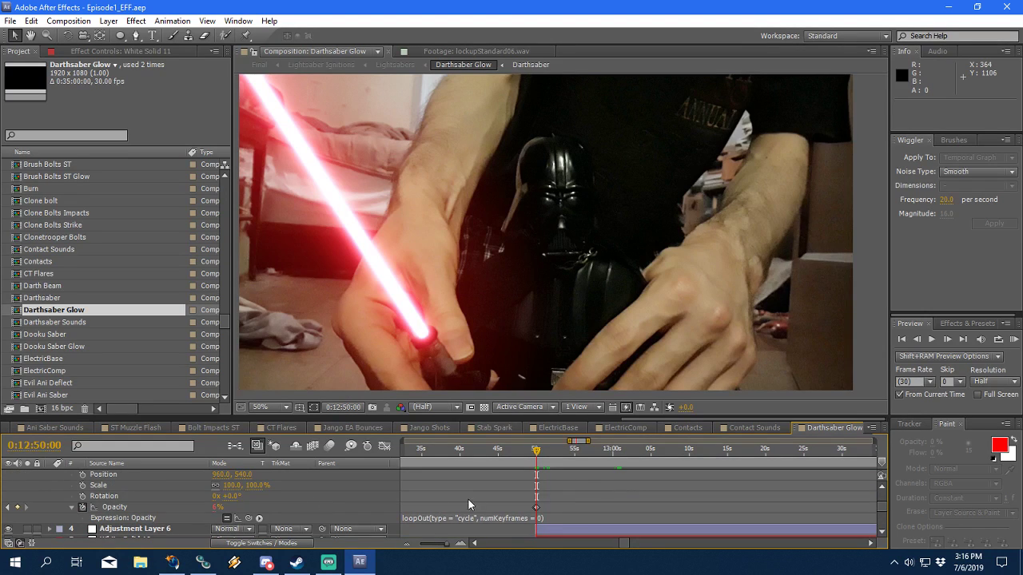
pyautogui.moveTo(463, 548)
pyautogui.mouseDown()
pyautogui.moveTo(455, 545)
pyautogui.moveTo(469, 546)
pyautogui.mouseUp()
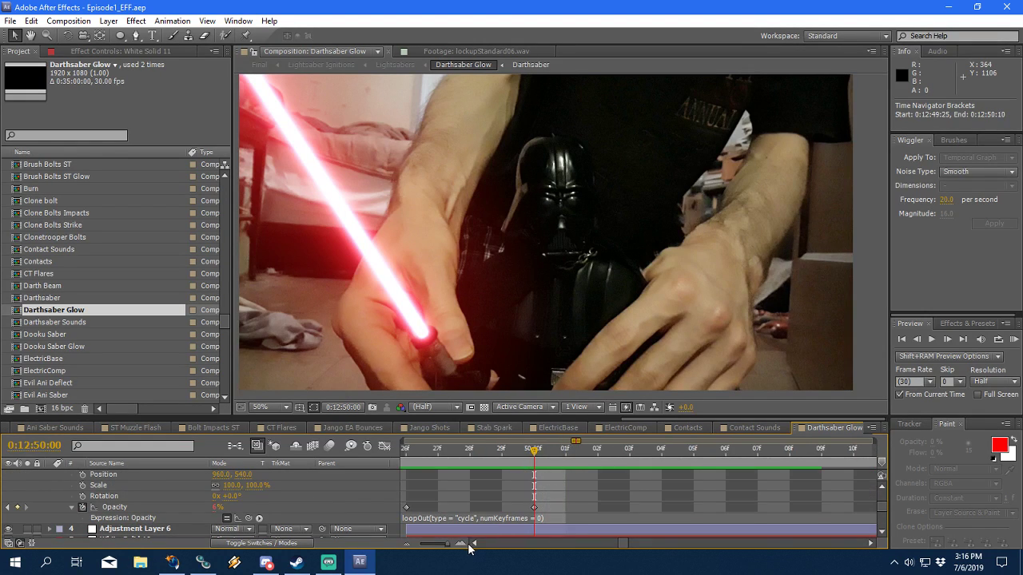
# Step: Apply Easy Ease In to White Solid 11's opacity keyframe at 0:12:49:26 and Easy Ease Out to the one at 0:12:50:00
pyautogui.click(406, 544)
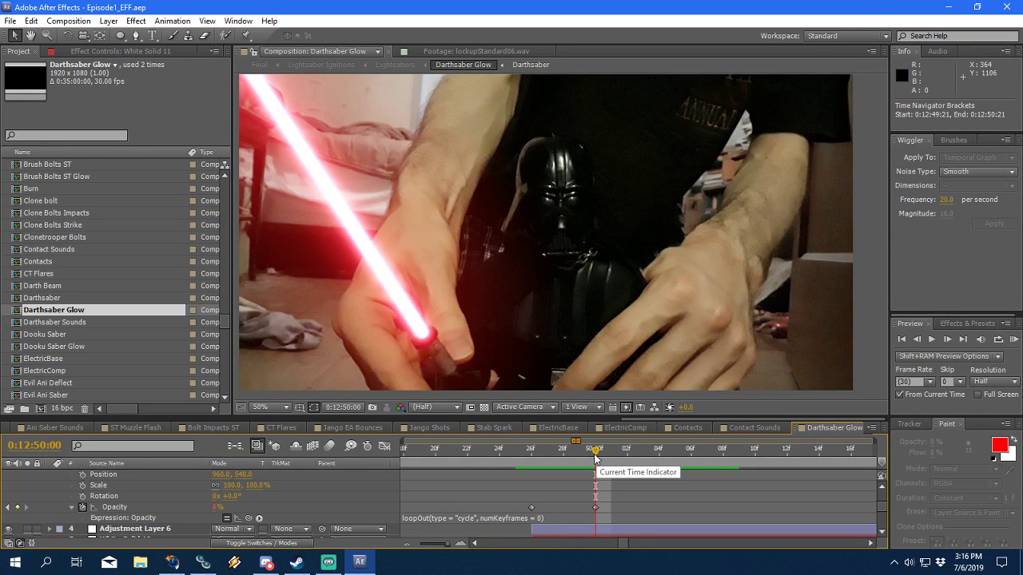
pyautogui.moveTo(595, 455); pyautogui.dragTo(546, 523)
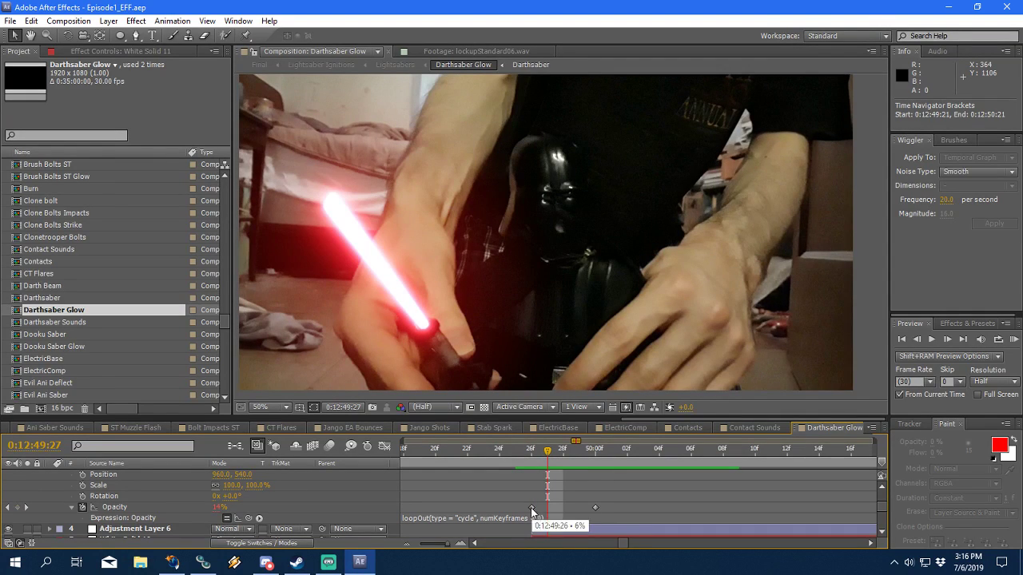
pyautogui.moveTo(547, 452); pyautogui.dragTo(531, 452)
pyautogui.rightClick(533, 510)
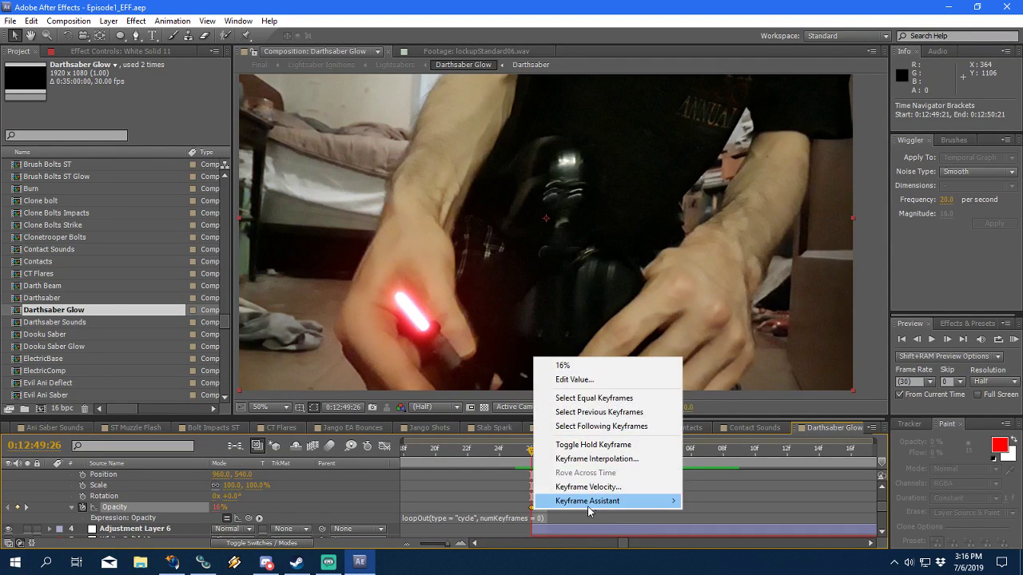
pyautogui.moveTo(588, 510)
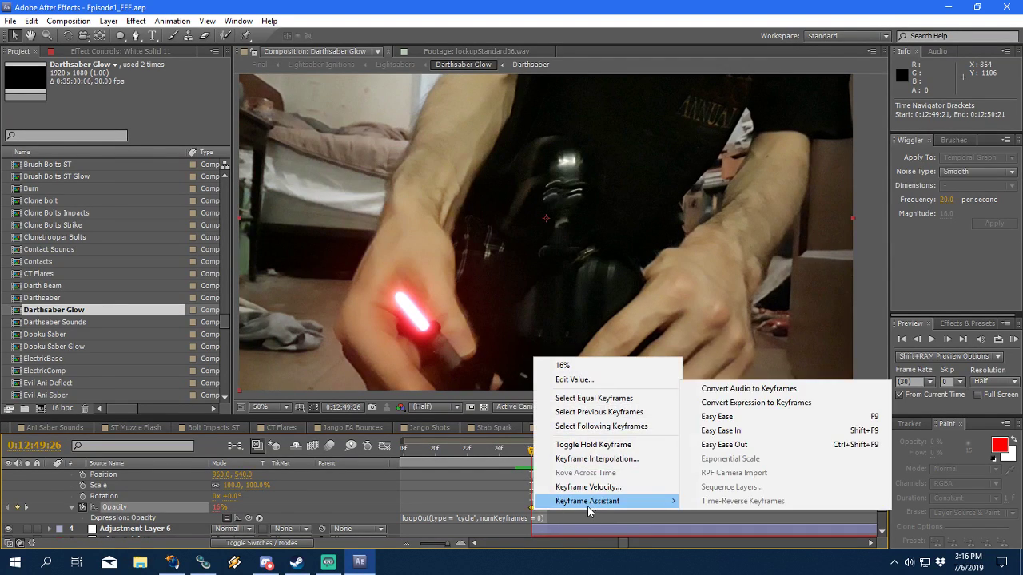
pyautogui.click(760, 432)
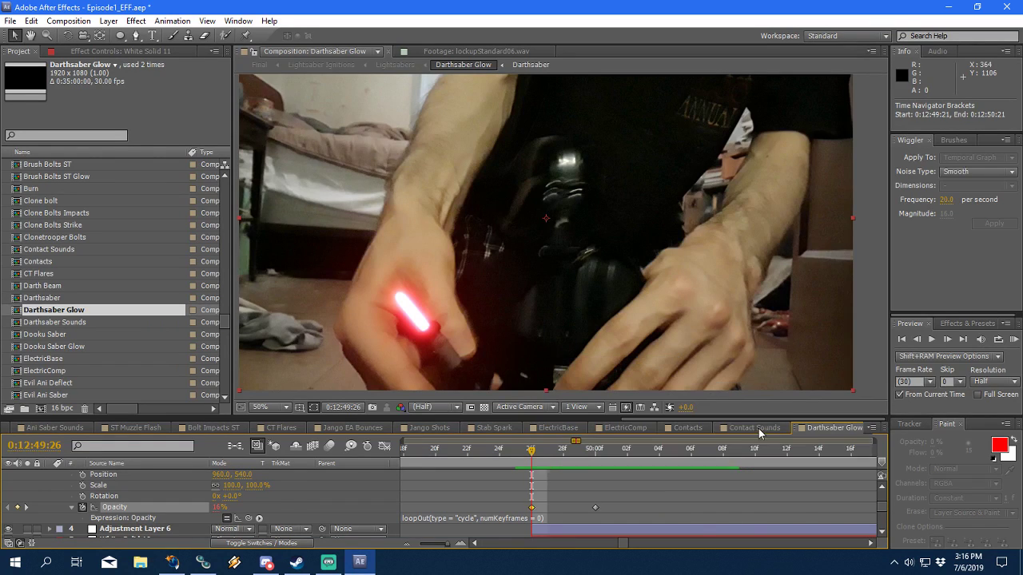
pyautogui.rightClick(598, 509)
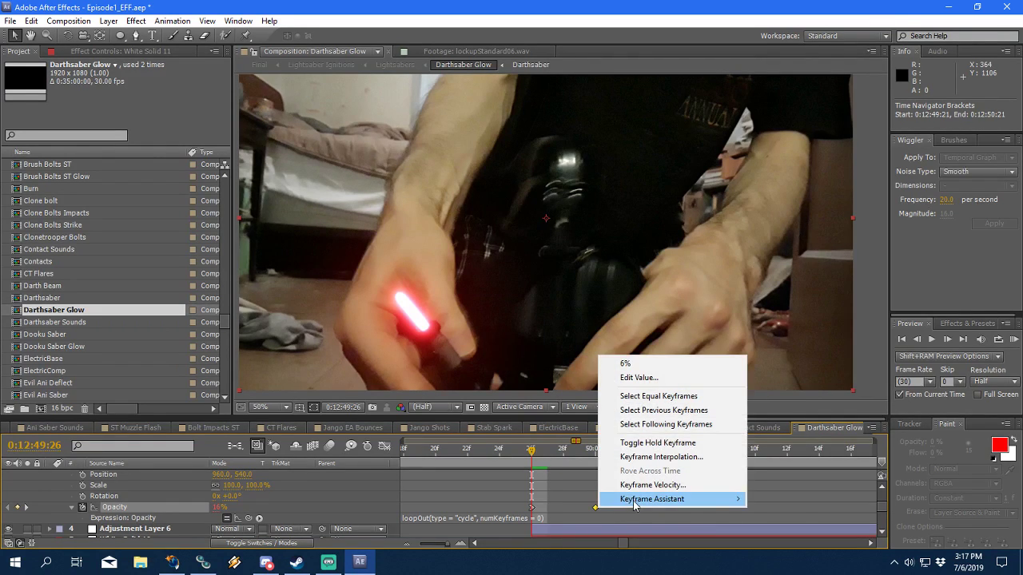
pyautogui.moveTo(636, 502)
pyautogui.click(804, 448)
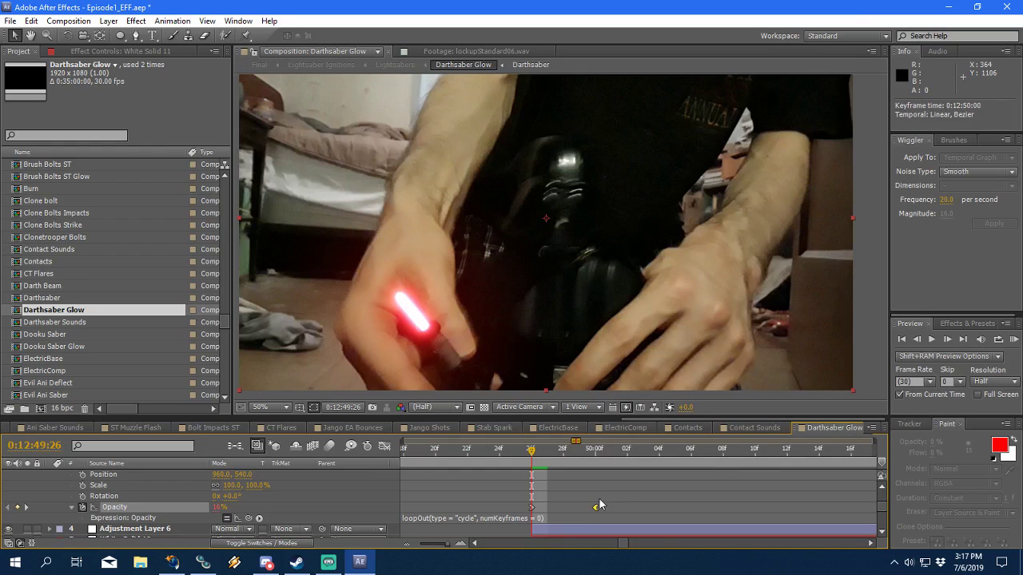
# Step: Move ahead to the red saber shot around 0:13:00:11 and play it to examine the eased glow flicker
pyautogui.moveTo(532, 456); pyautogui.dragTo(594, 462)
pyautogui.click(407, 544)
pyautogui.click(407, 544)
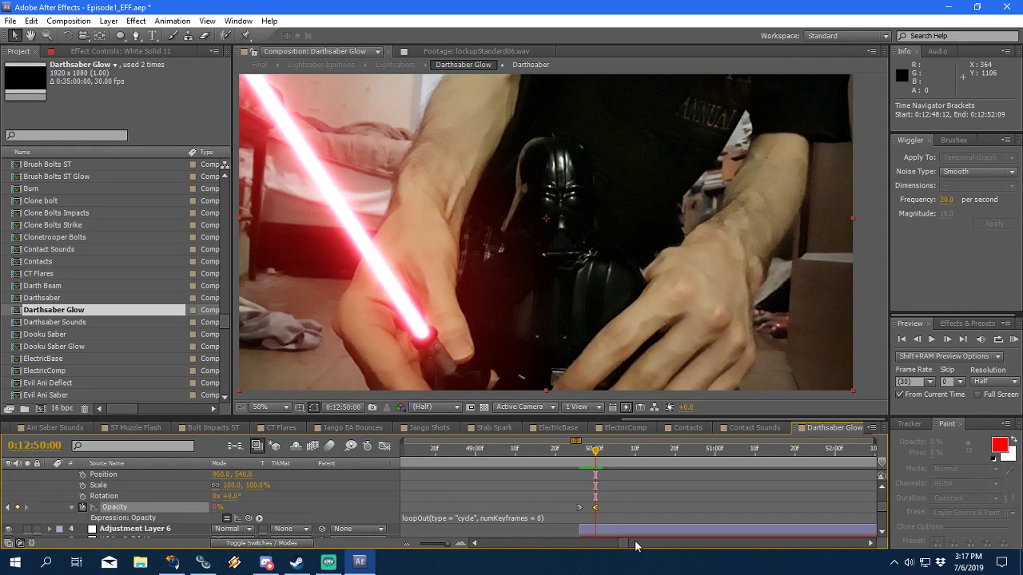
pyautogui.click(406, 544)
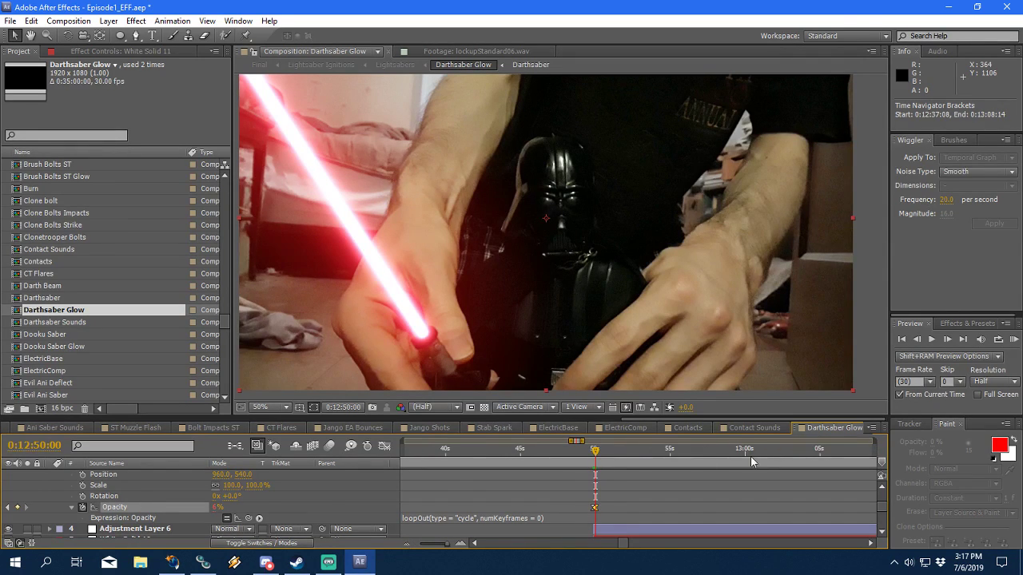
pyautogui.click(821, 451)
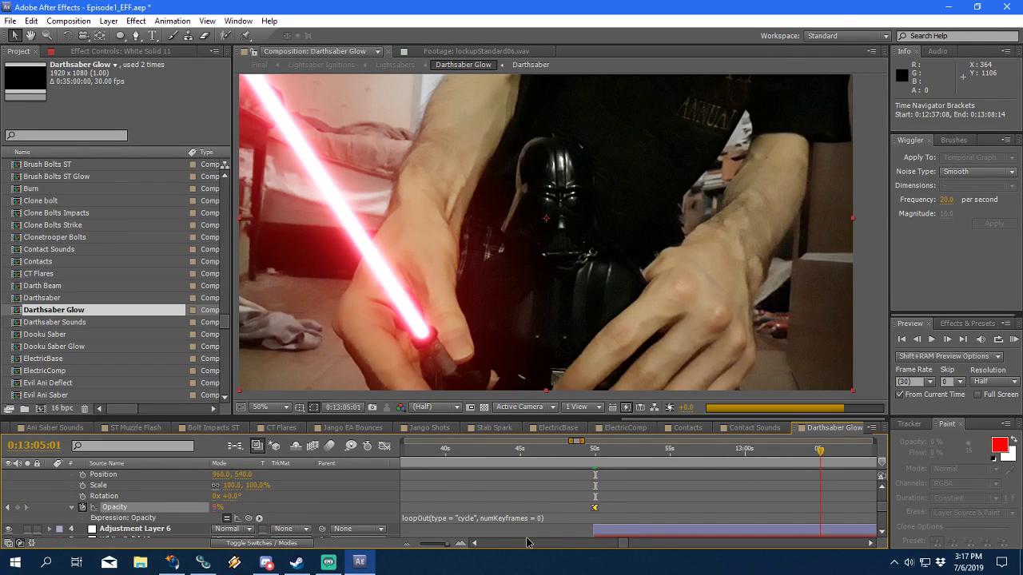
pyautogui.click(806, 452)
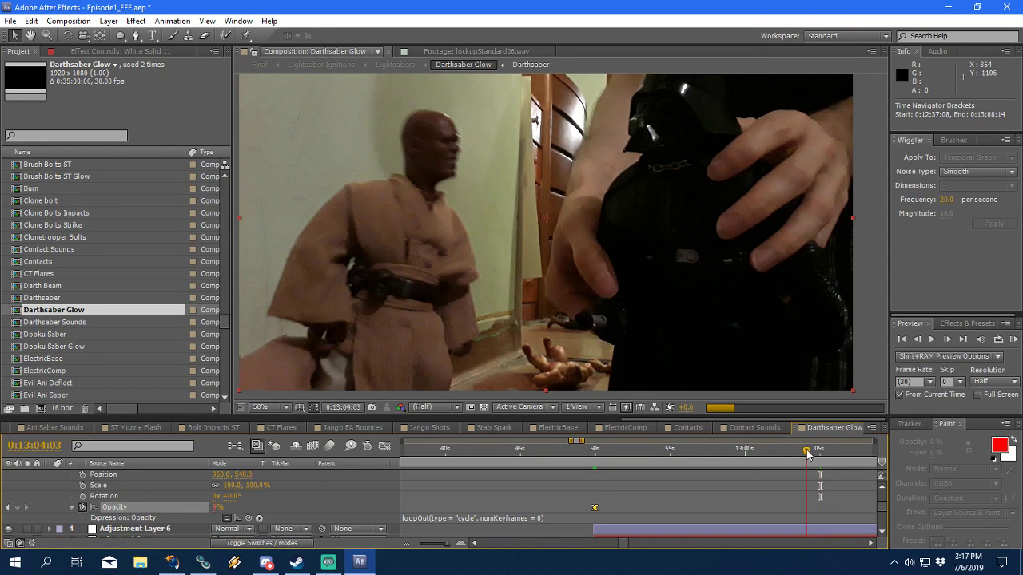
pyautogui.moveTo(806, 453); pyautogui.dragTo(751, 455)
pyautogui.click(931, 339)
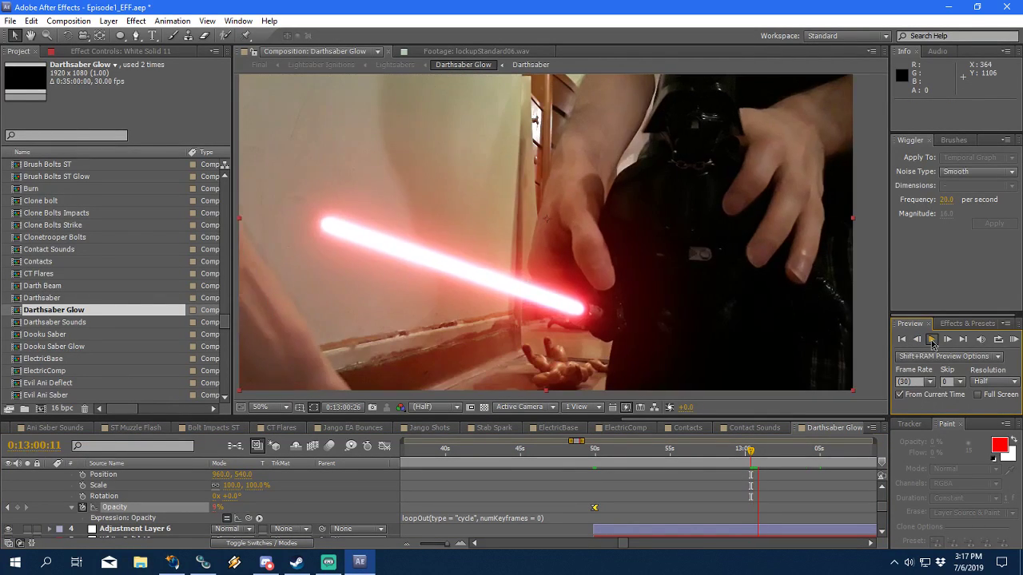
pyautogui.click(931, 344)
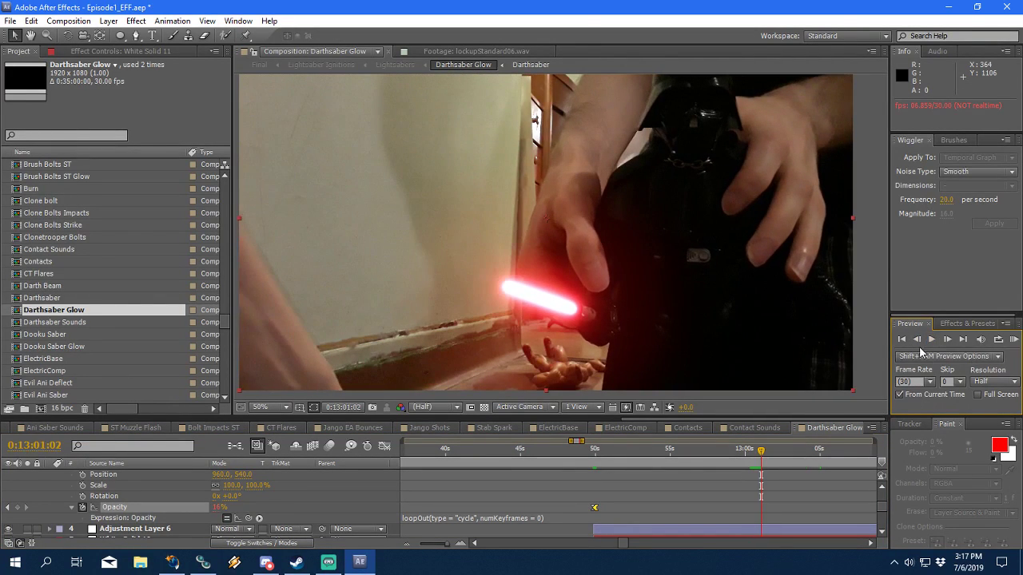
# Step: Replay the saber shot from about 0:13:00:19 and scrub back to 0:13:00:13 to recheck the flicker
pyautogui.click(758, 454)
pyautogui.click(755, 453)
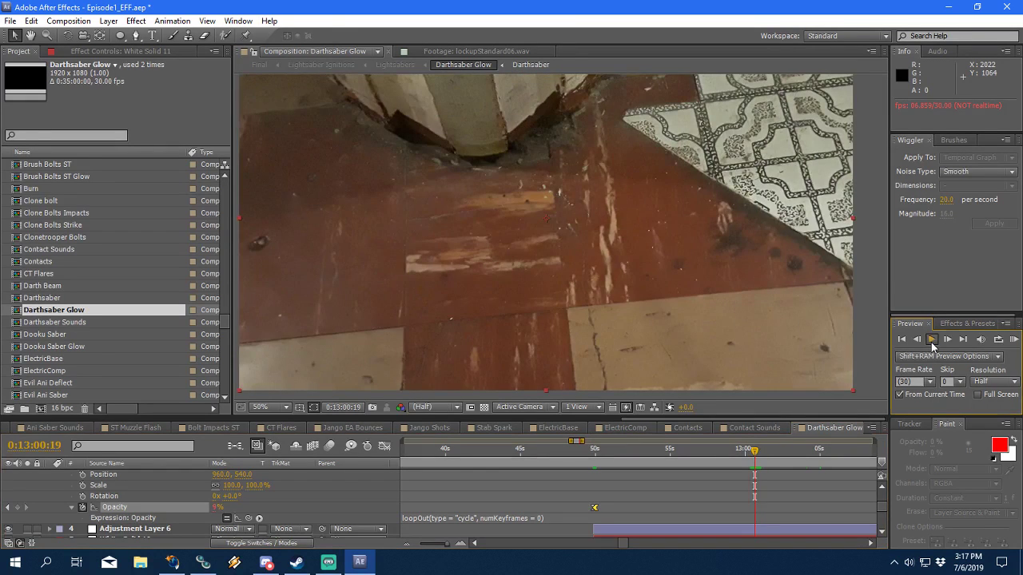
pyautogui.click(932, 340)
pyautogui.click(932, 342)
pyautogui.click(761, 452)
pyautogui.click(755, 453)
pyautogui.moveTo(755, 453); pyautogui.dragTo(751, 454)
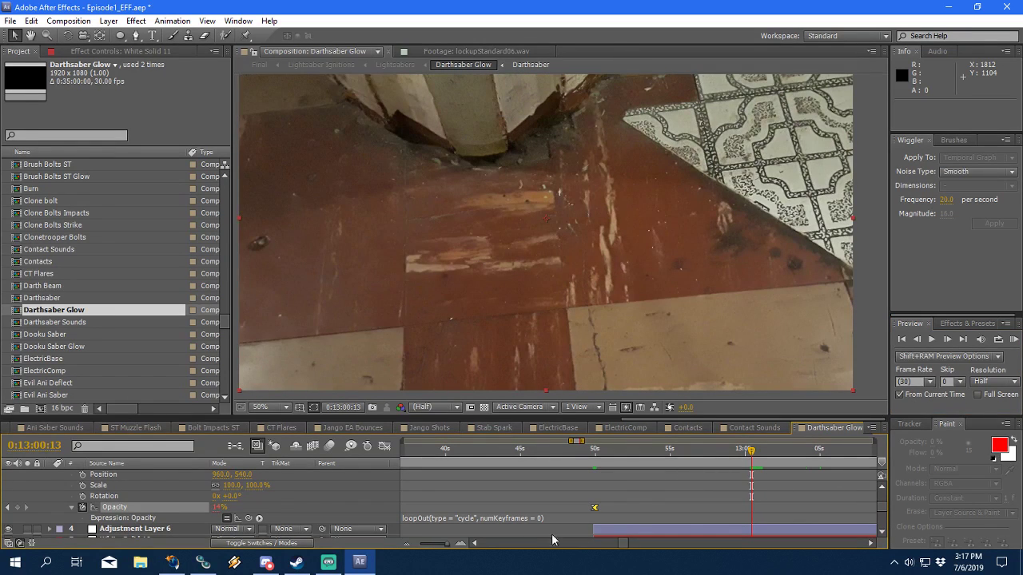
# Step: Return to the opacity keyframes and apply Easy Ease to the one at 0:12:49:26 and Easy Ease In to the one at 0:12:50:00
pyautogui.moveTo(465, 544); pyautogui.dragTo(477, 545)
pyautogui.click(476, 544)
pyautogui.click(581, 458)
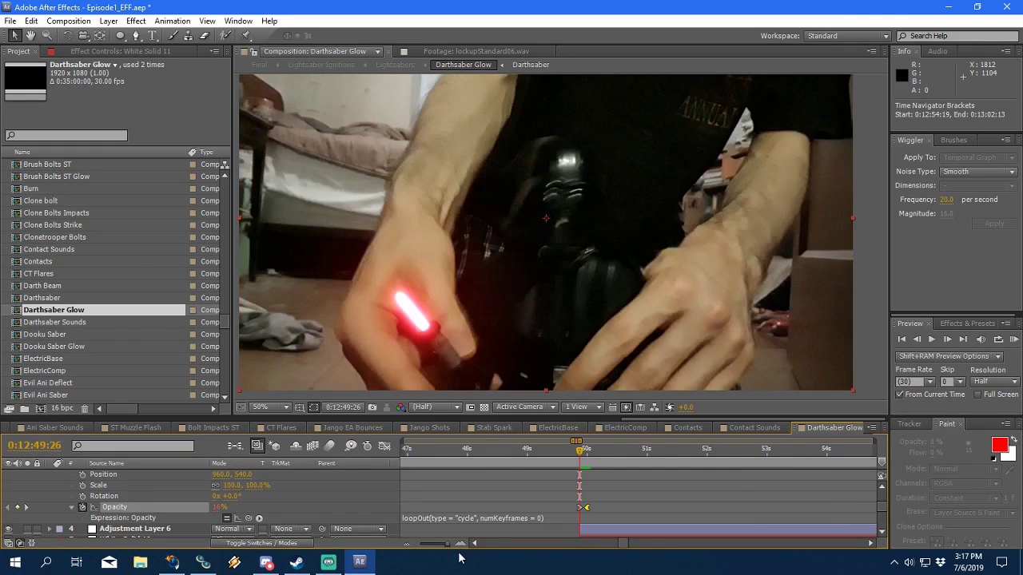
pyautogui.click(462, 546)
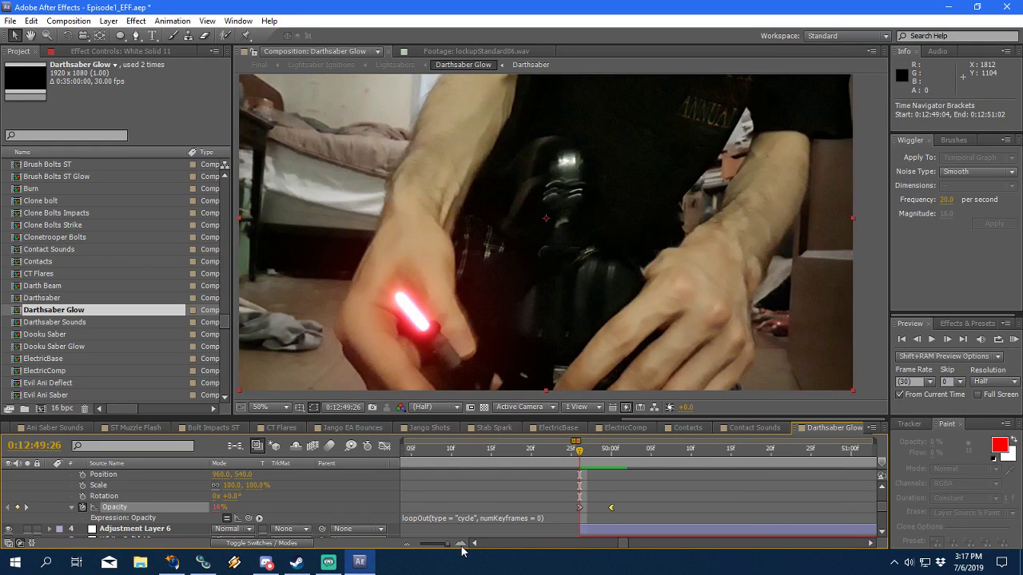
pyautogui.rightClick(580, 509)
pyautogui.moveTo(640, 501)
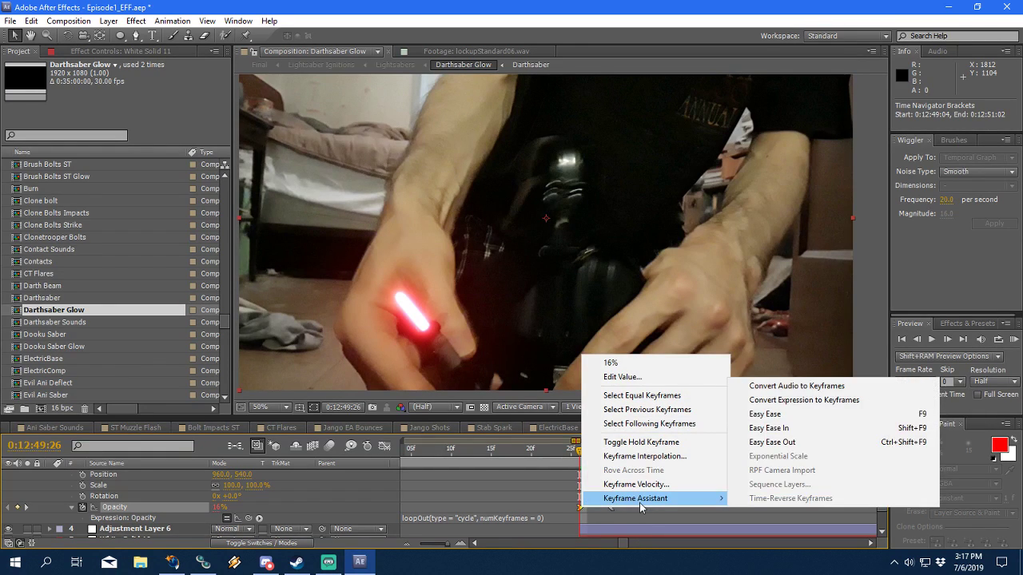
pyautogui.click(787, 420)
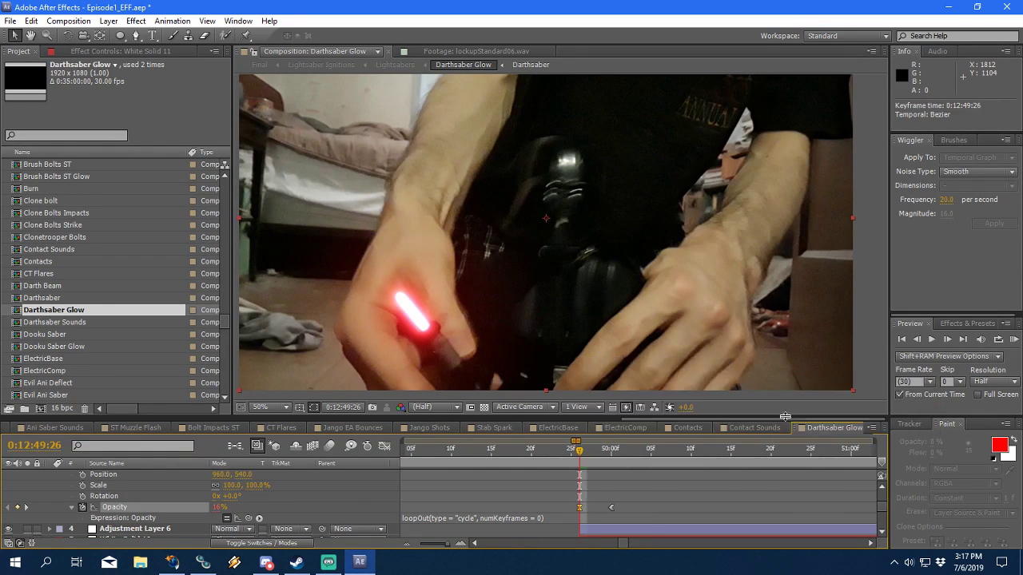
pyautogui.rightClick(609, 507)
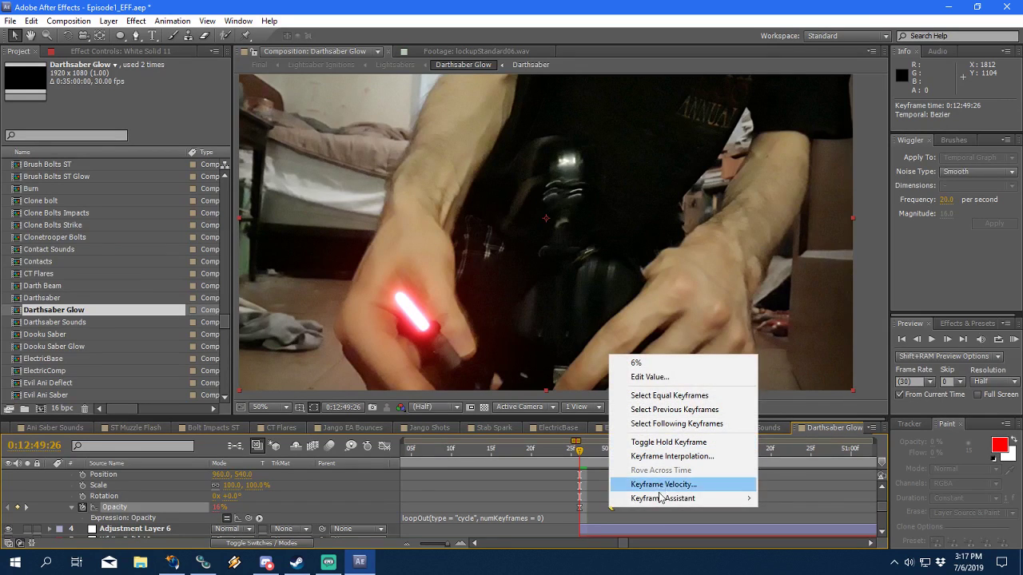
pyautogui.moveTo(665, 504)
pyautogui.click(793, 428)
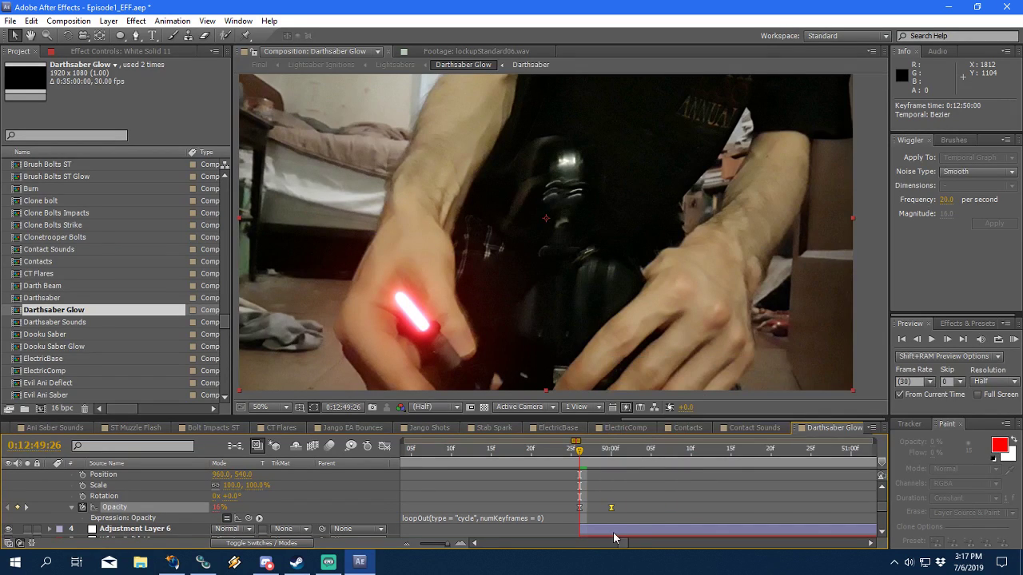
pyautogui.moveTo(577, 457)
pyautogui.mouseDown()
pyautogui.moveTo(609, 462)
pyautogui.moveTo(588, 464)
pyautogui.mouseUp()
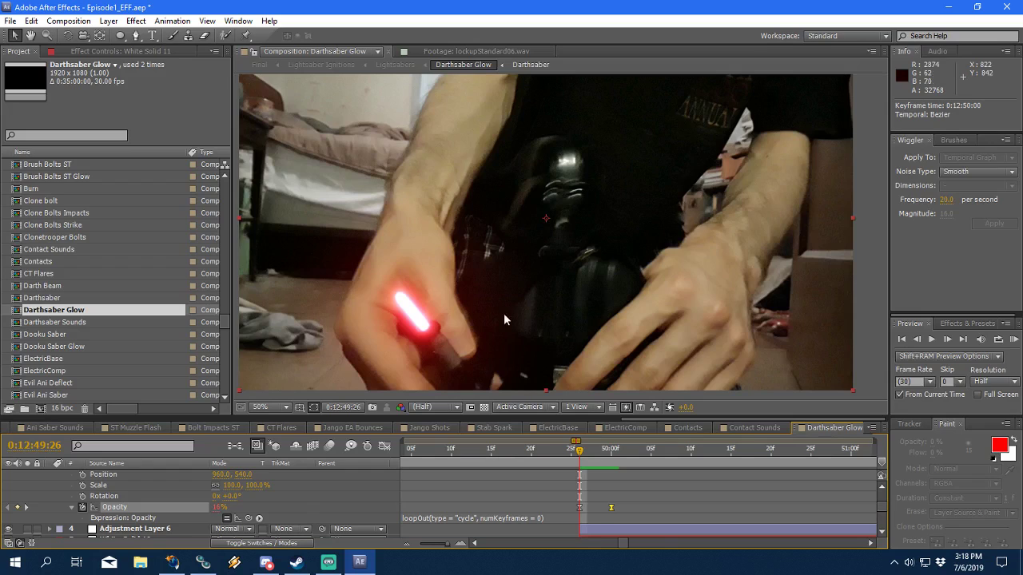
# Step: Save the Episode1_EFF project and open the LightsaberED.aep project
pyautogui.click(10, 21)
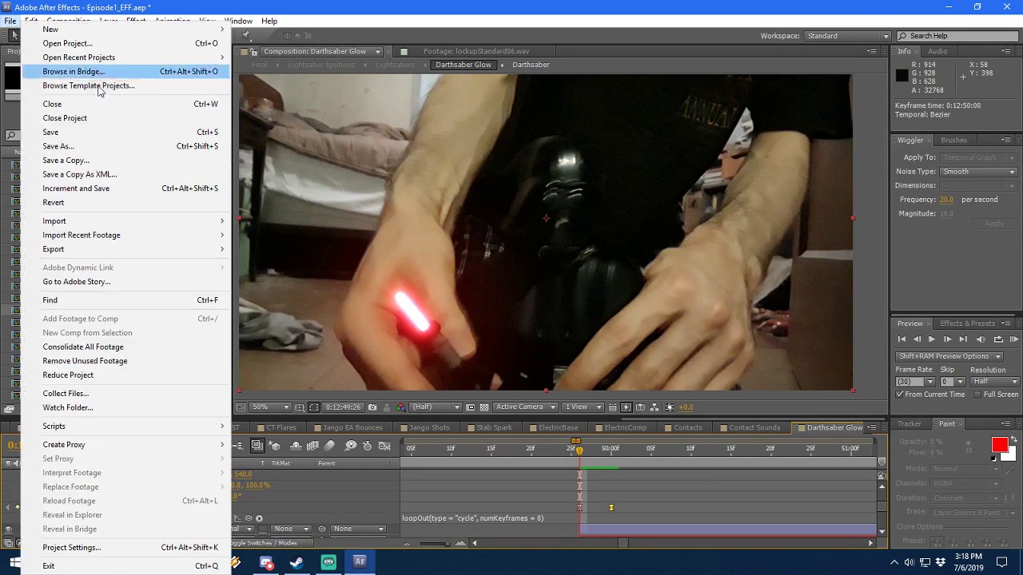
pyautogui.press('Escape')
pyautogui.hotkey('ctrl', 's')
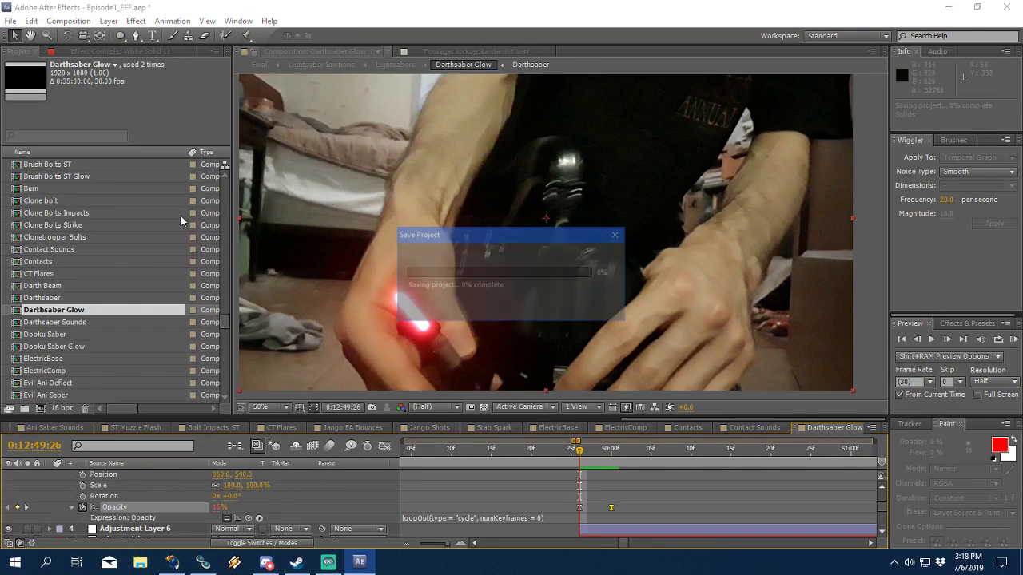
pyautogui.click(11, 22)
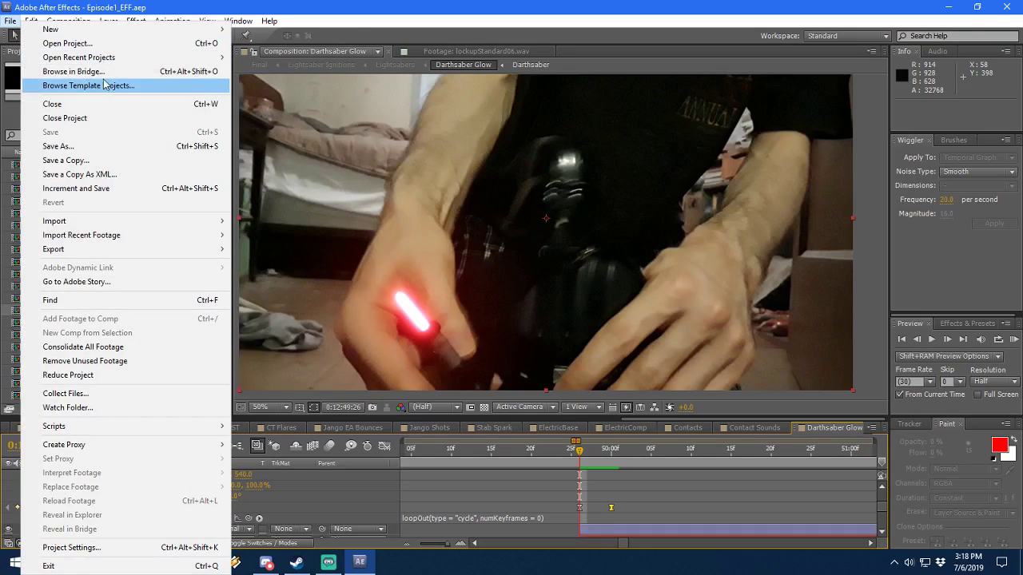
pyautogui.click(477, 251)
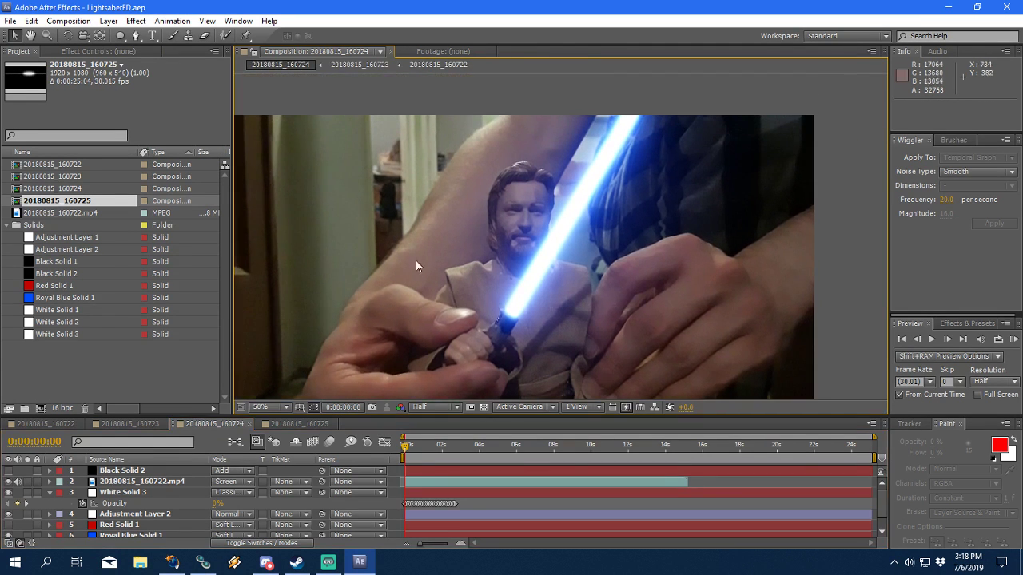
# Step: Open the 20180815_160722 composition and select White Solid 1 to show the blade's mask, including its tip beyond the frame
pyautogui.click(62, 422)
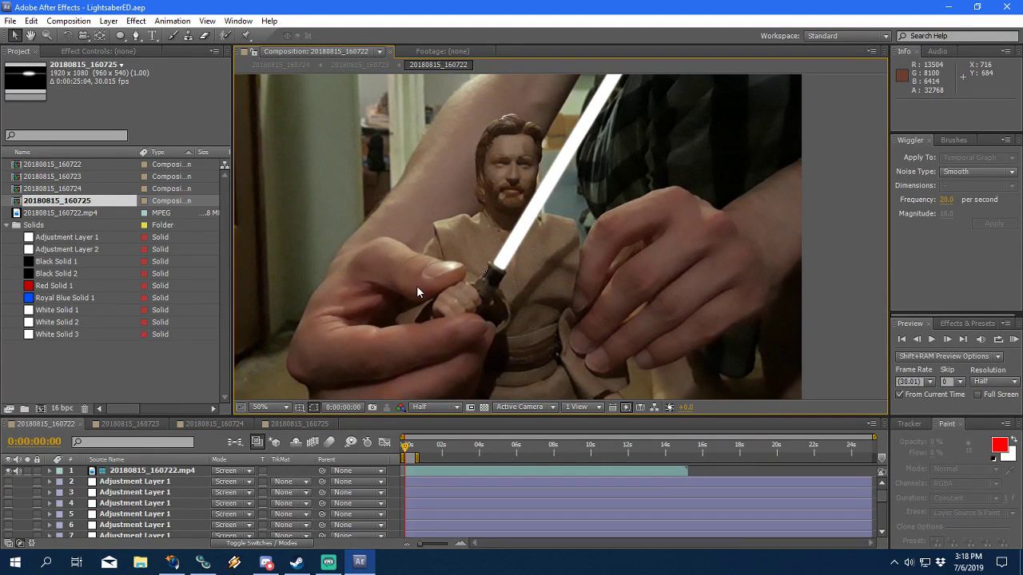
pyautogui.scroll(-3, 136, 497)
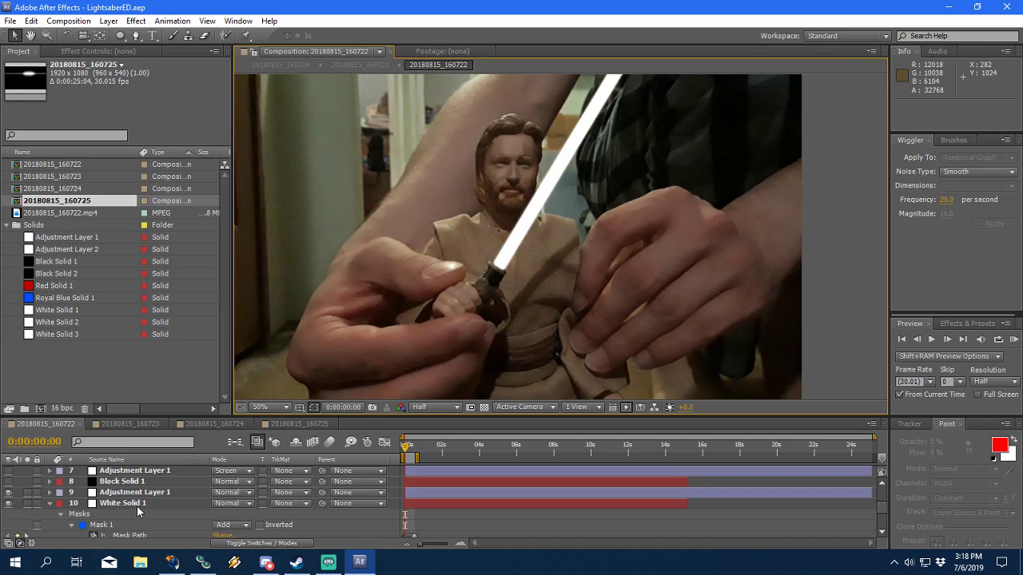
pyautogui.click(150, 503)
pyautogui.press('m')
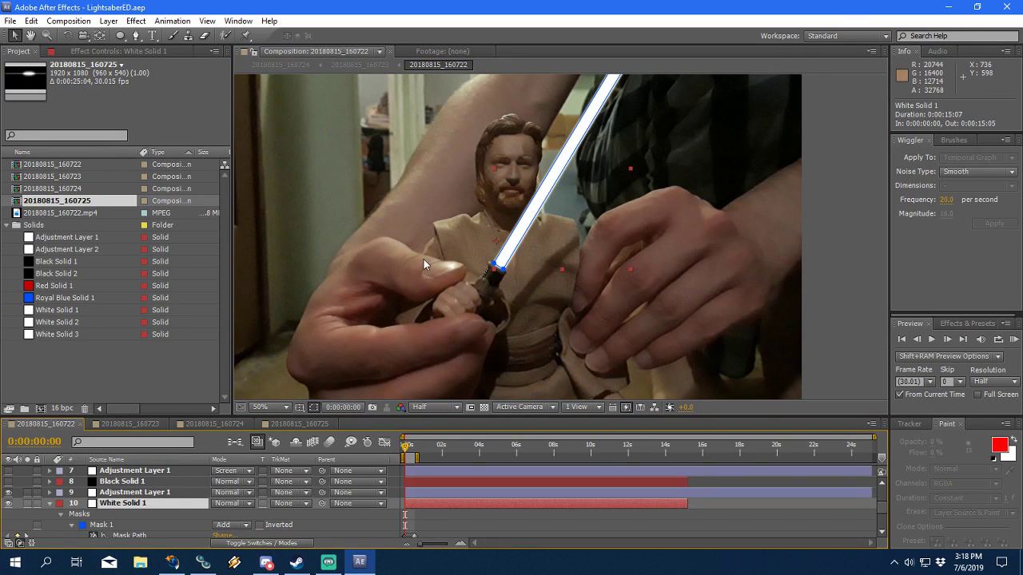
pyautogui.scroll(2, 448, 272)
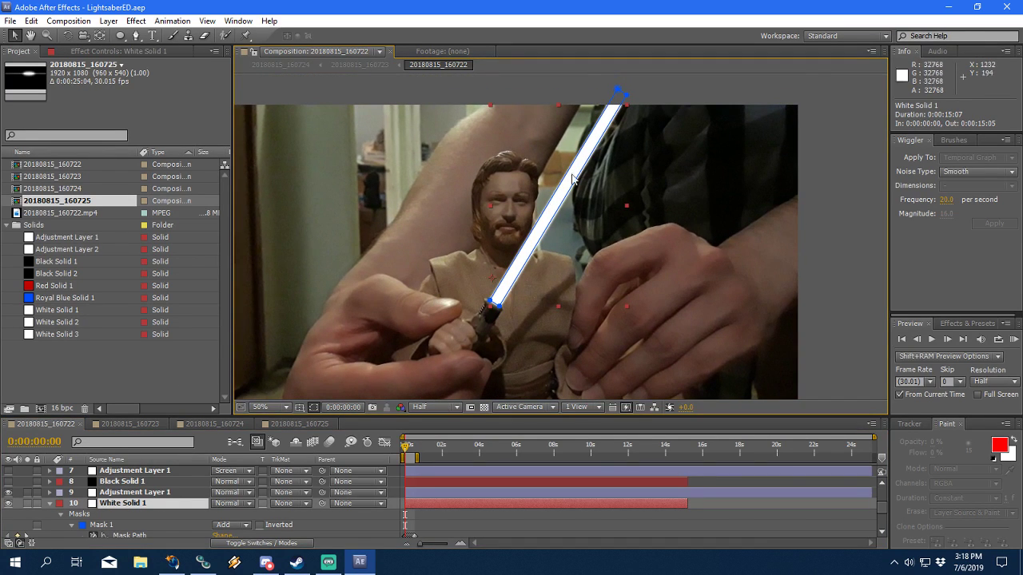
pyautogui.hscroll(-1, 626, 182)
pyautogui.scroll(1, 626, 183)
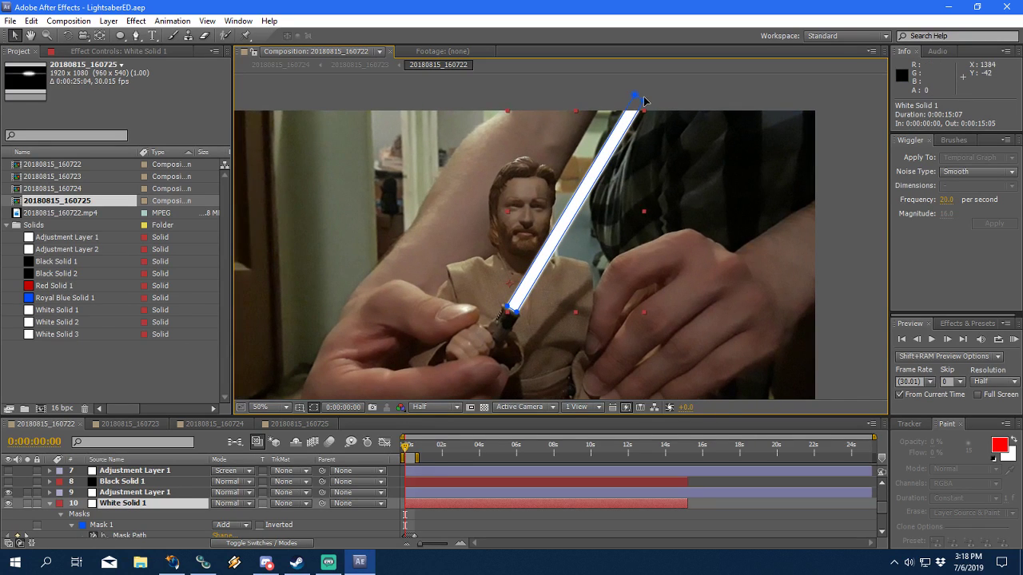
# Step: Shorten the blade by moving the two tip vertices of White Solid 1's Mask 1 down to just above the hilt
pyautogui.click(633, 93)
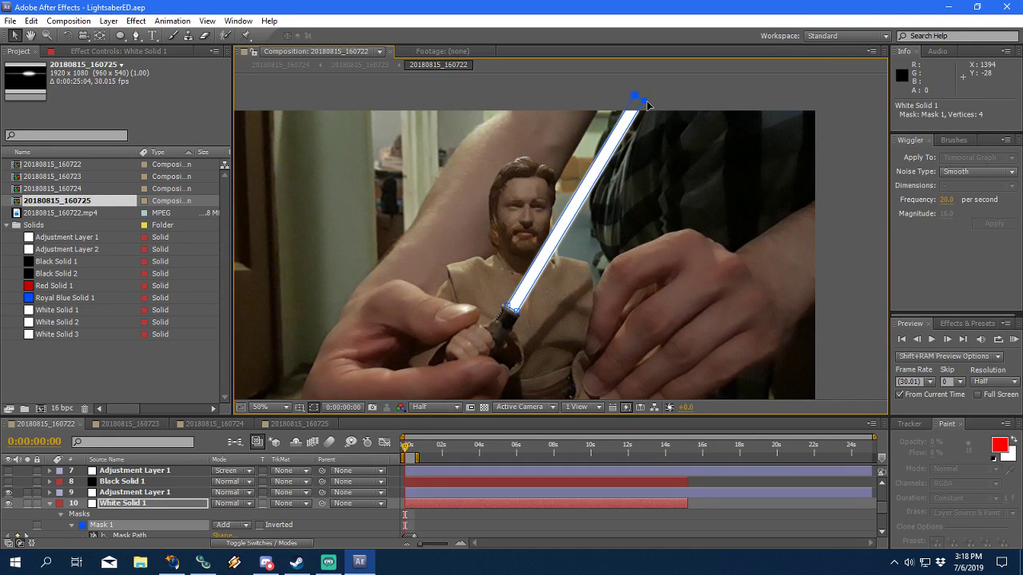
pyautogui.moveTo(646, 100); pyautogui.dragTo(540, 275)
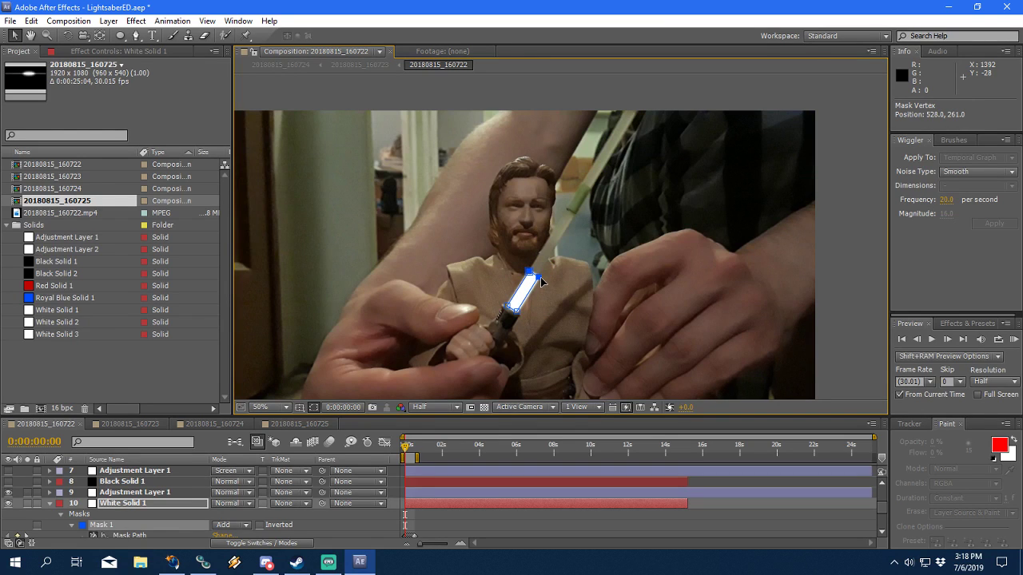
pyautogui.moveTo(538, 281); pyautogui.dragTo(530, 296)
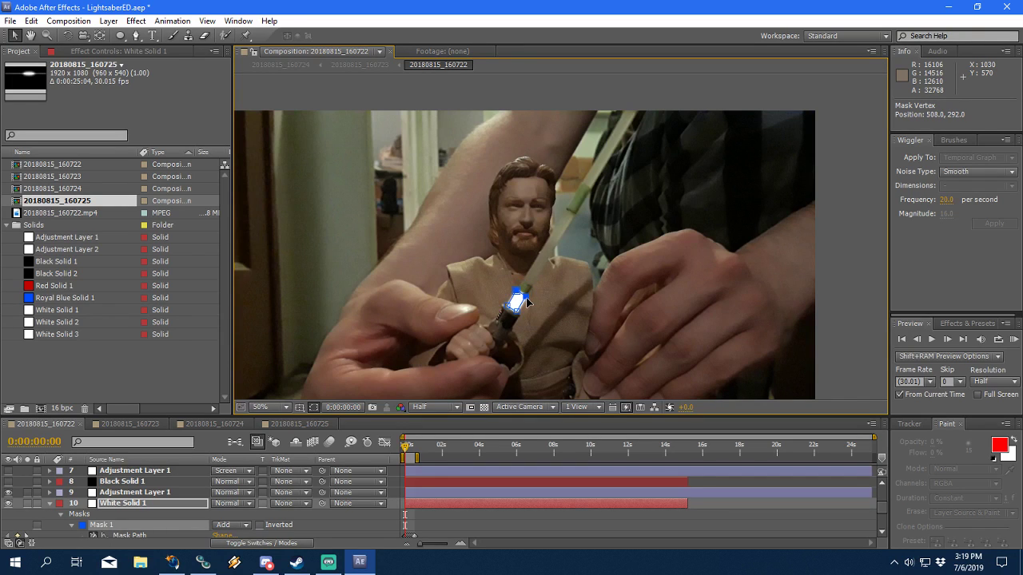
# Step: Extend the blade to full length by moving Mask 1's two tip vertices back beyond the upper edge of the frame
pyautogui.moveTo(525, 298); pyautogui.dragTo(645, 100)
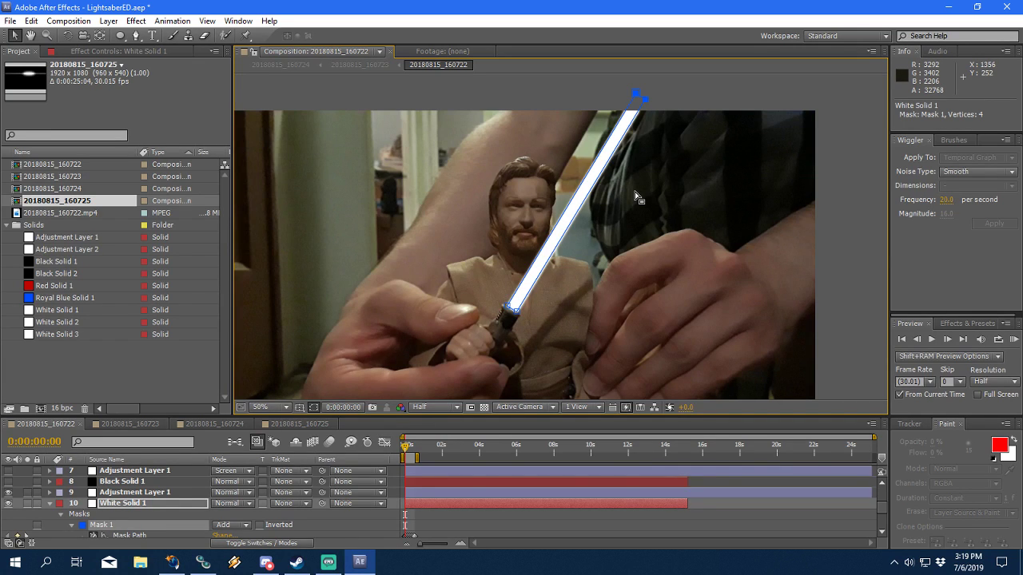
pyautogui.moveTo(652, 105); pyautogui.dragTo(648, 103)
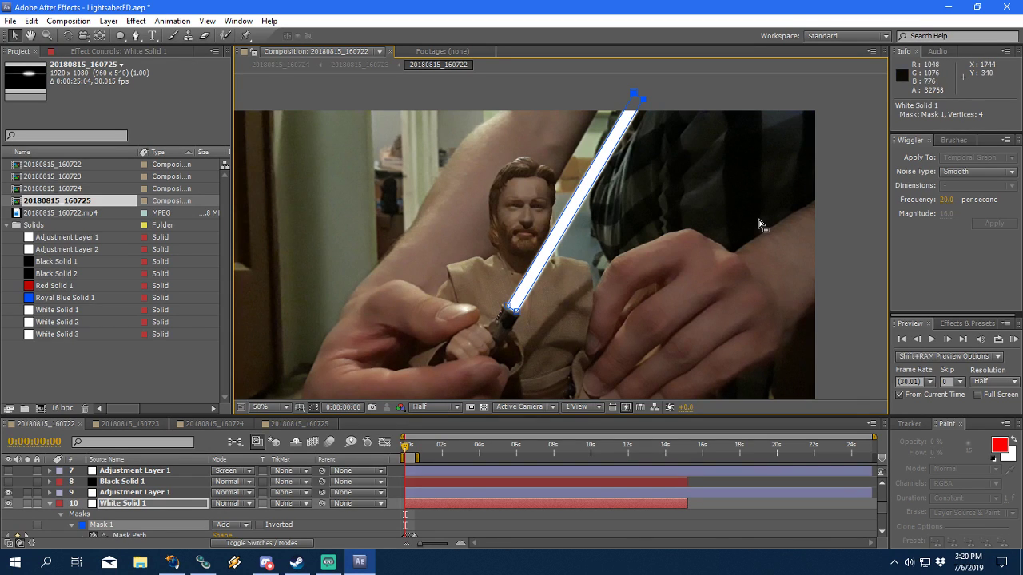
pyautogui.hscroll(-1, 631, 288)
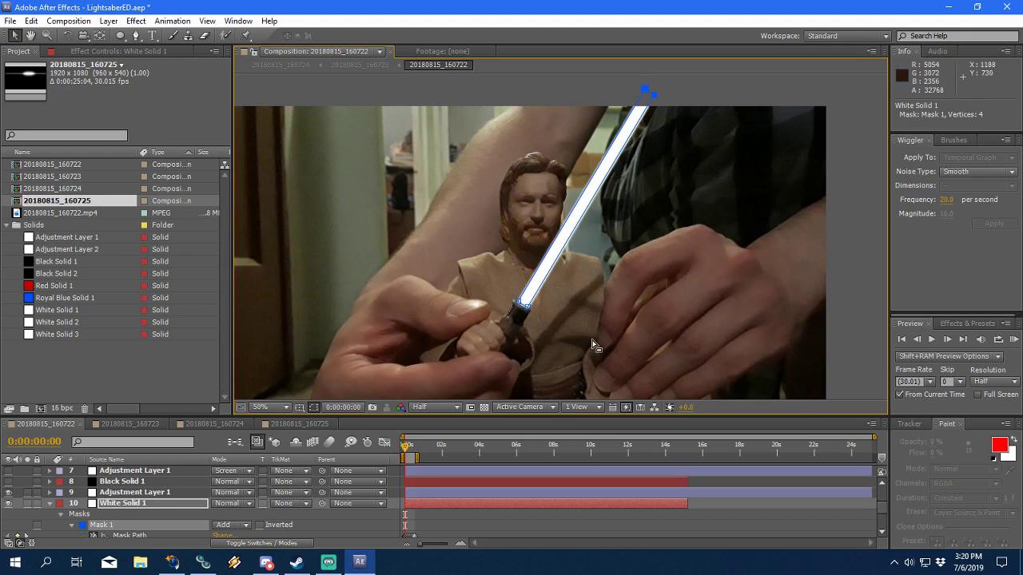
# Step: Switch to Streamlabs OBS
pyautogui.click(326, 569)
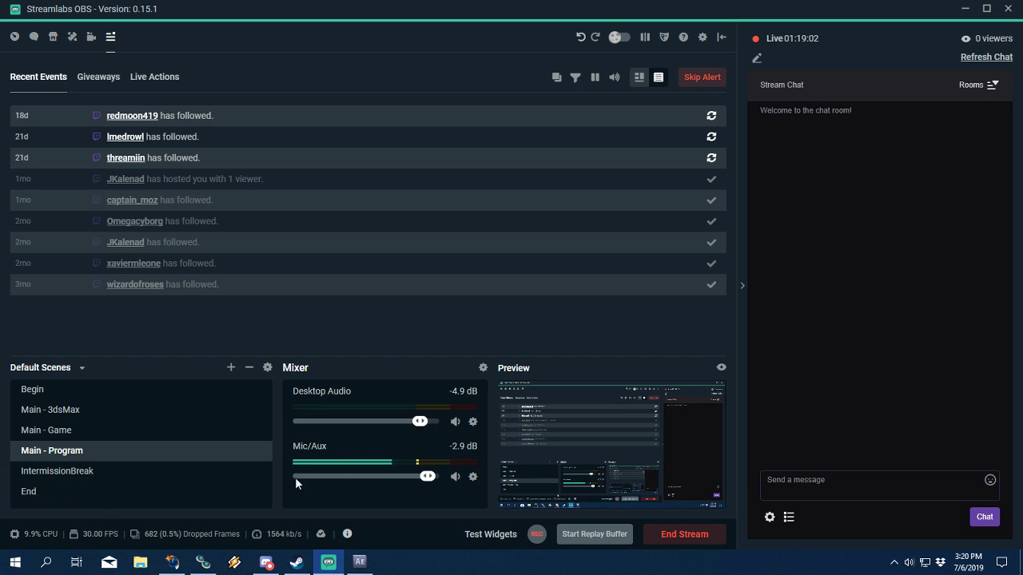